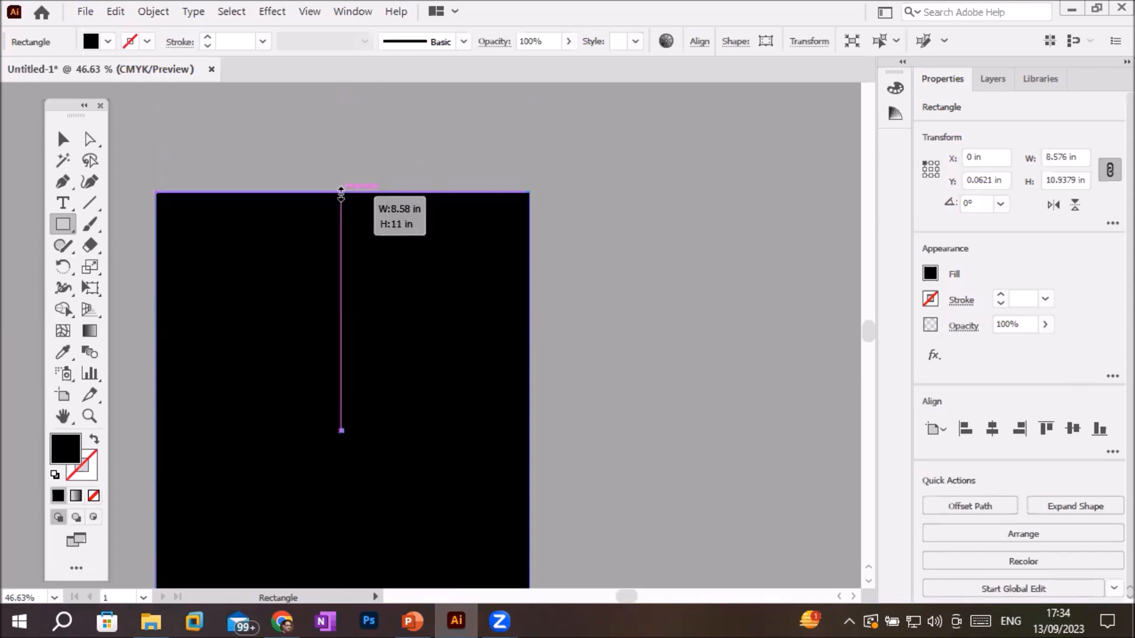
- Reset the black rectangle covering the artboard to the default white fill and black 1 pt stroke
scroll(502, 365, down, 2)
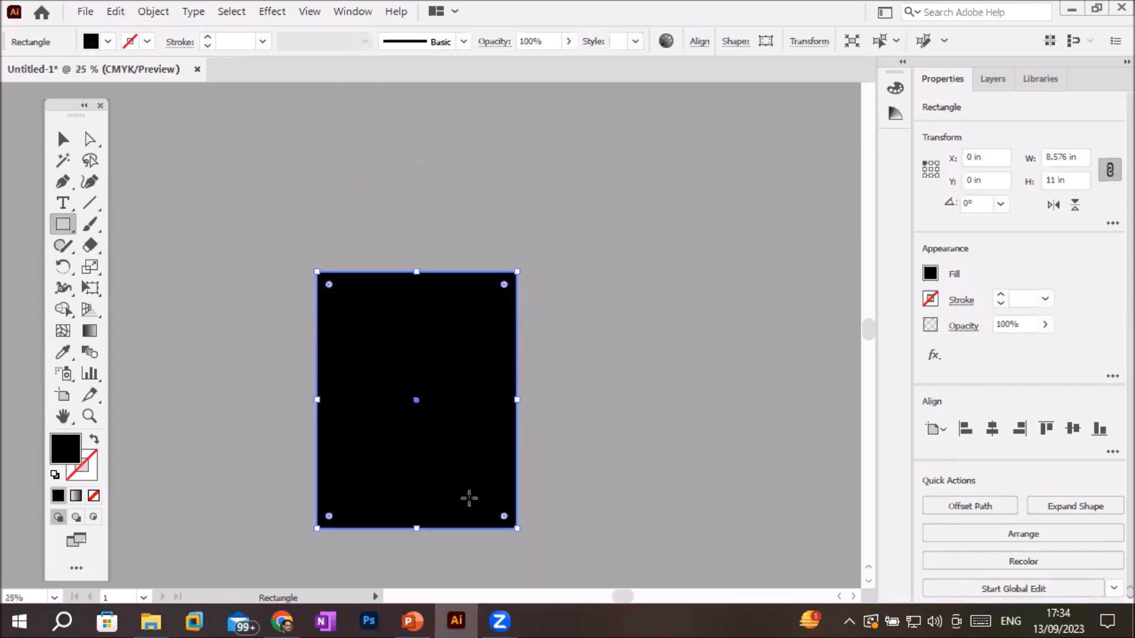
key(ctrl+0)
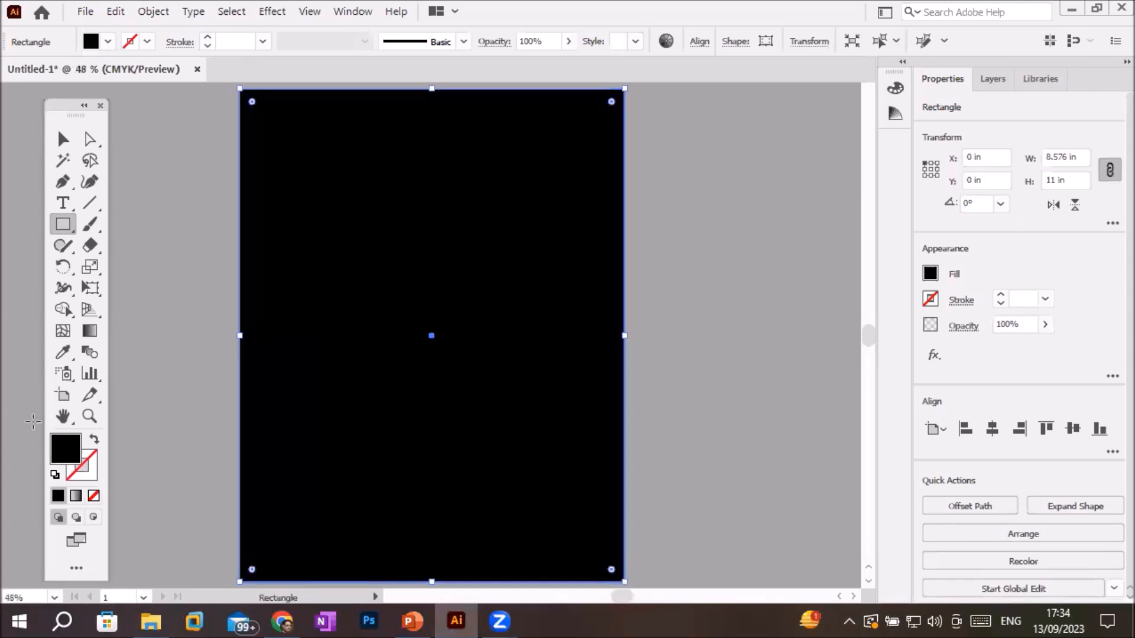
click(55, 475)
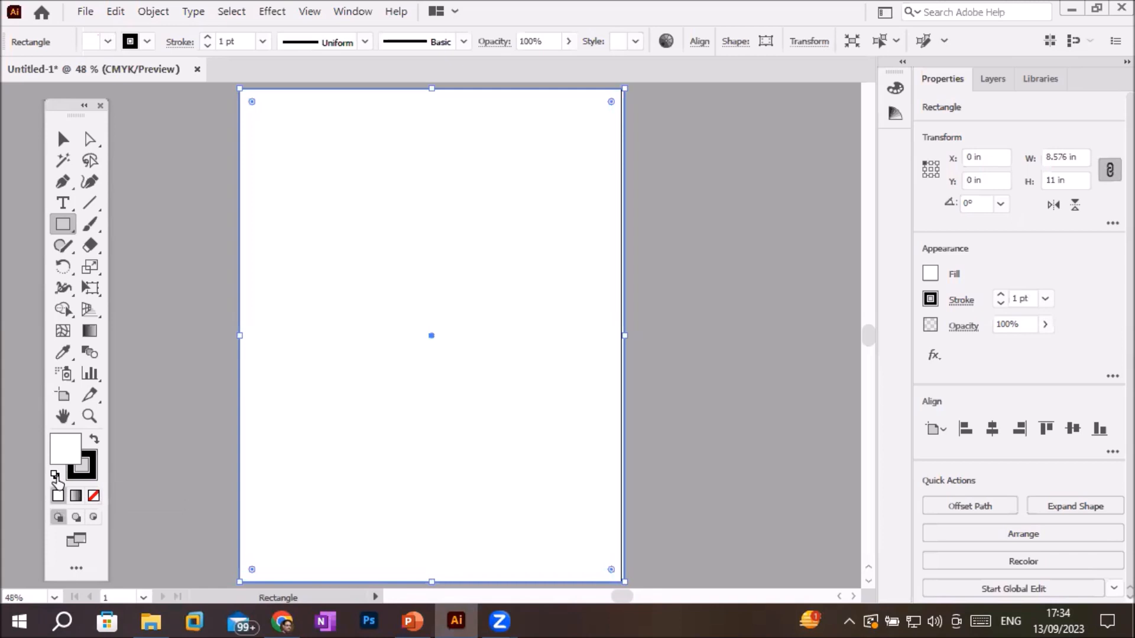
- Open the Gradient tool's settings beside the artboard and fill the rectangle with the Orange, Yellow gradient preset
click(89, 331)
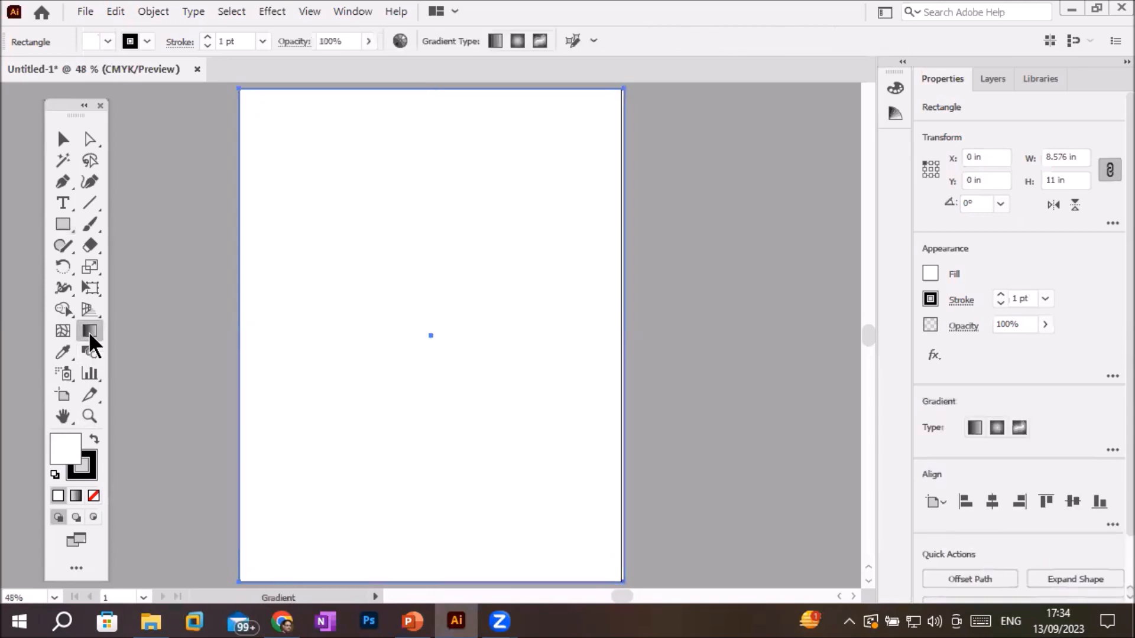
double_click(88, 332)
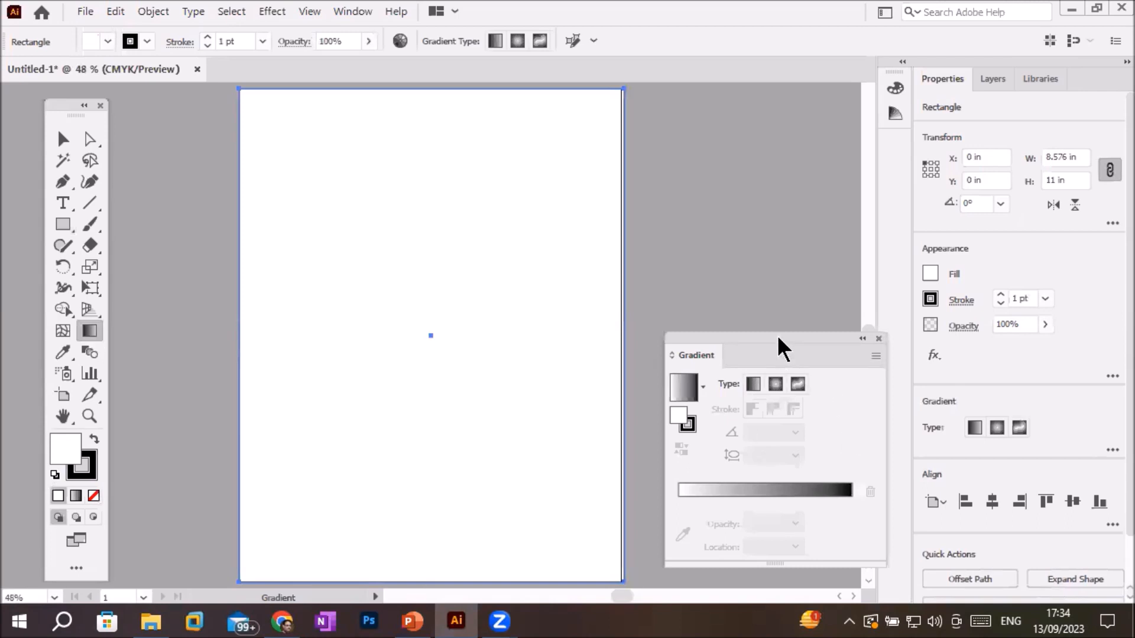
drag(778, 335, 746, 159)
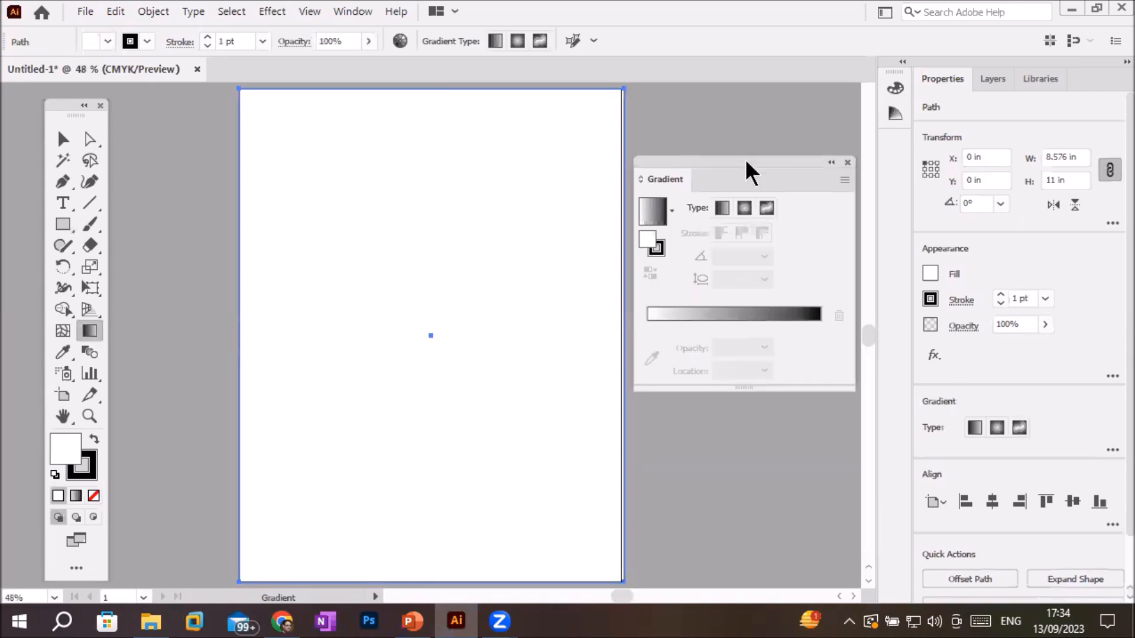
click(671, 214)
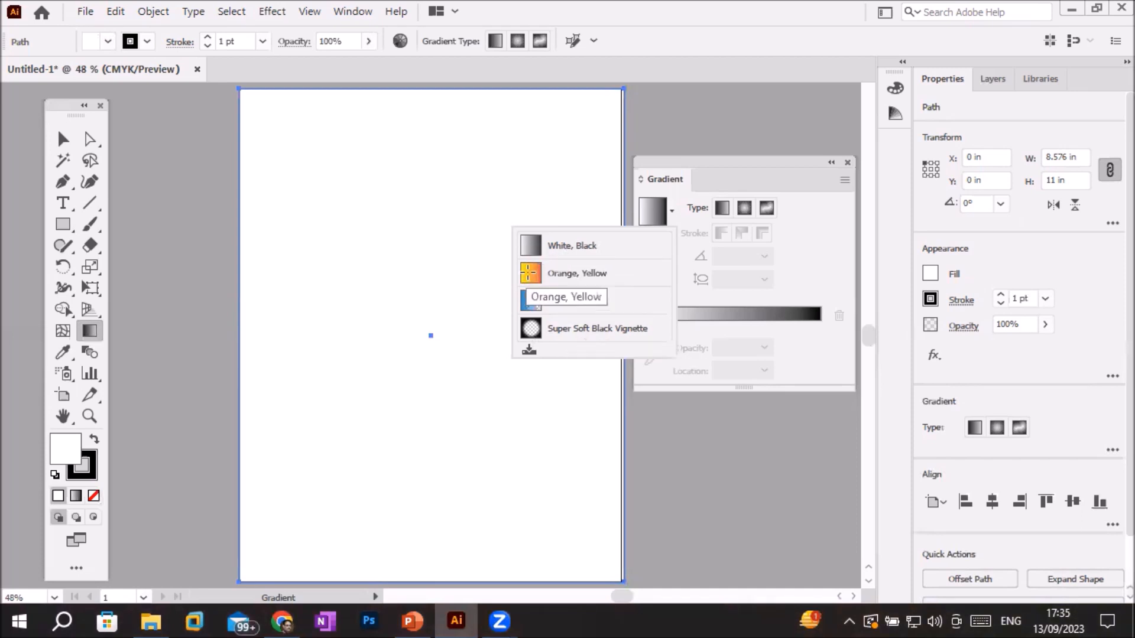
click(585, 275)
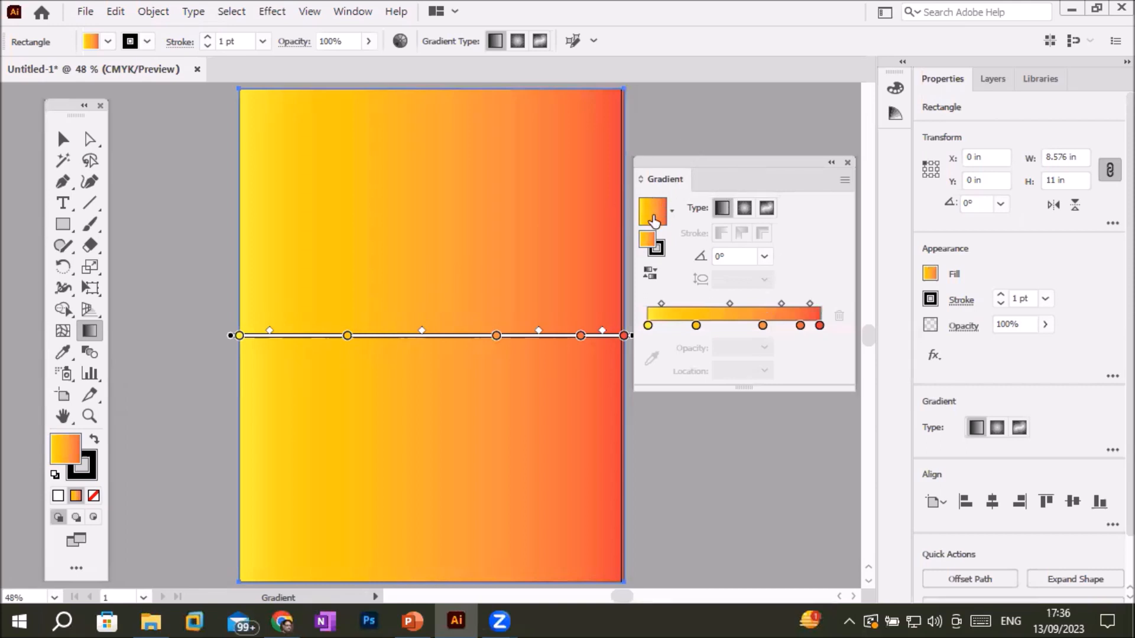
- Try the White, Black and Fading Sky gradient presets on the rectangle, and return to the Orange, Yellow preset
click(671, 211)
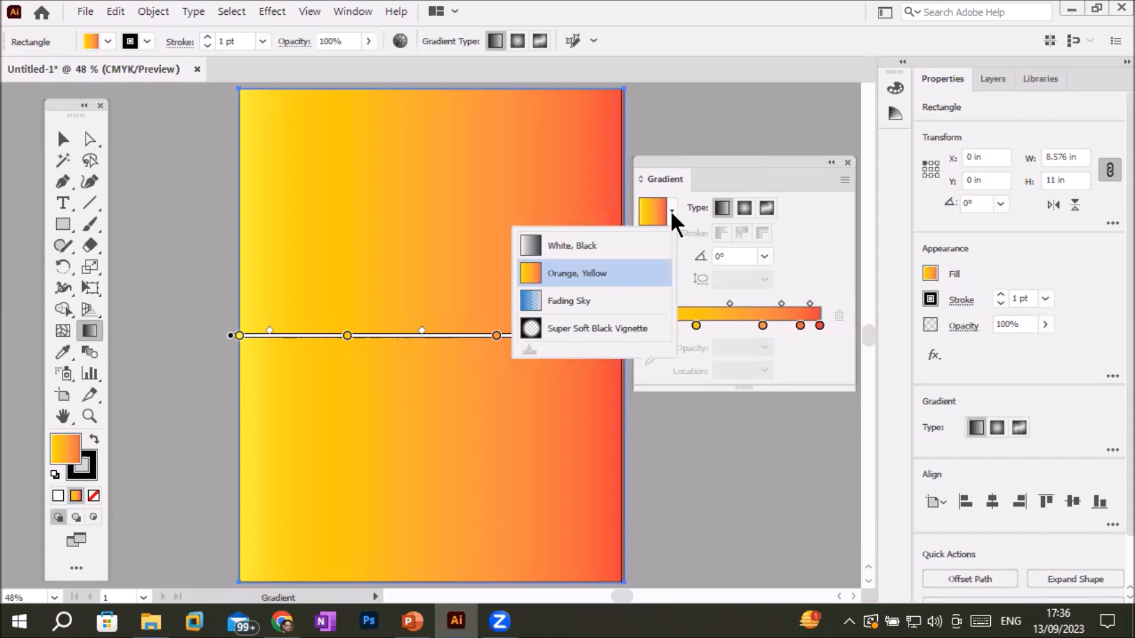
click(531, 246)
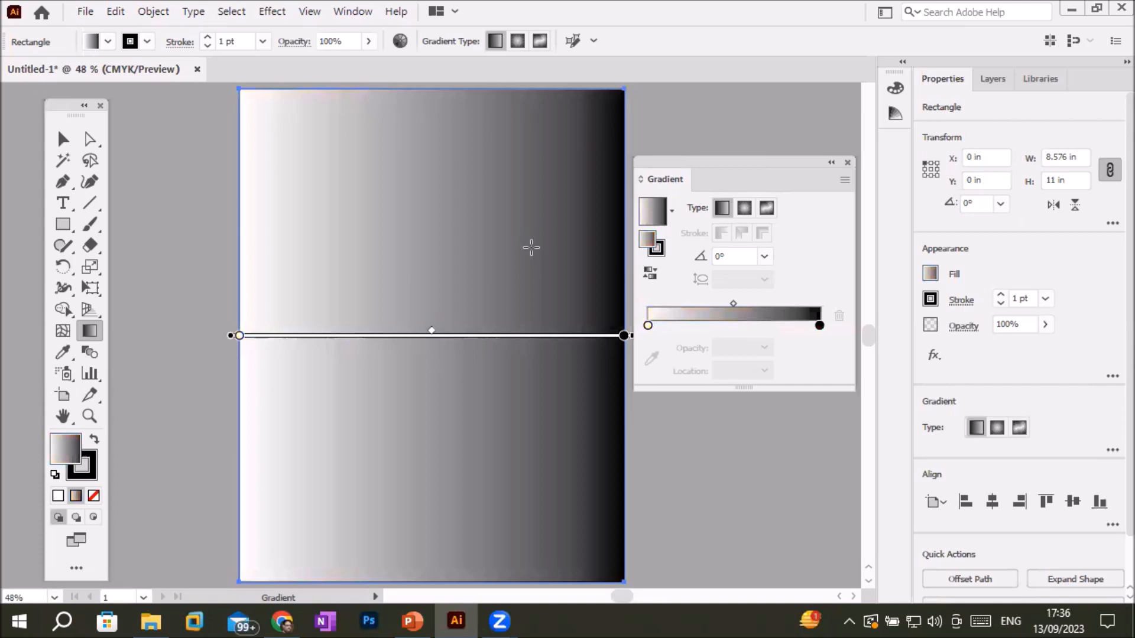
click(671, 211)
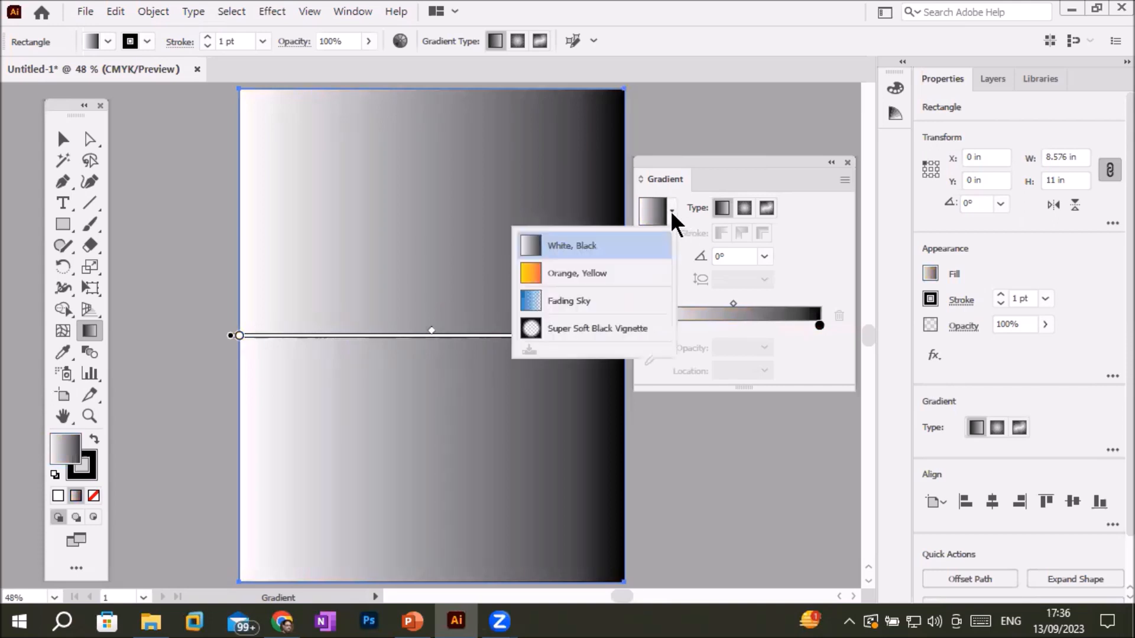
click(561, 278)
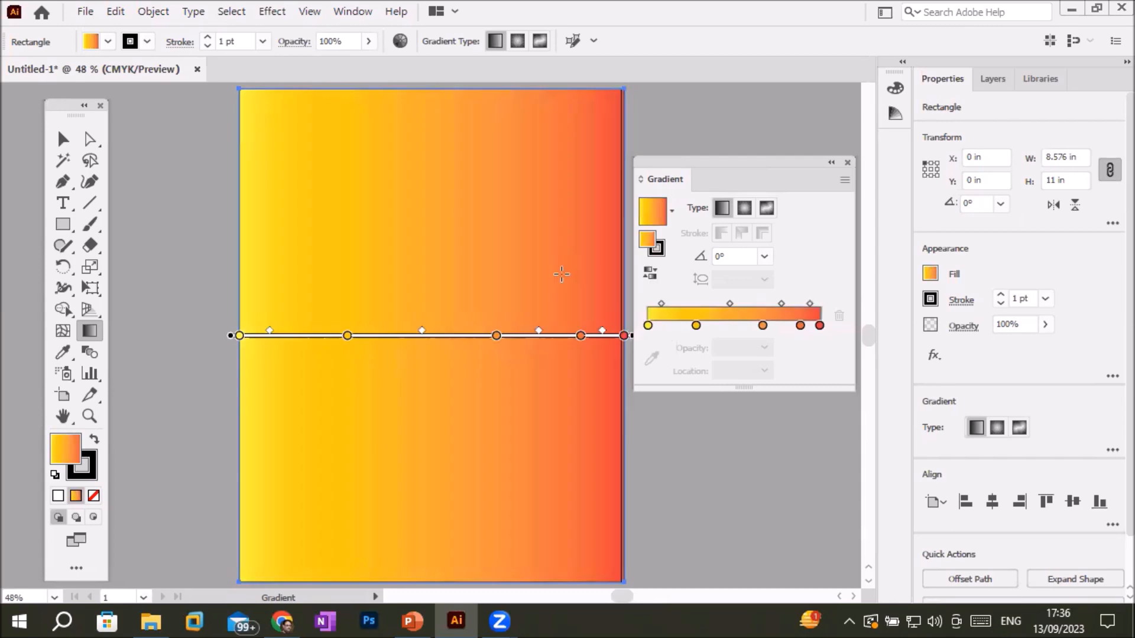
click(671, 208)
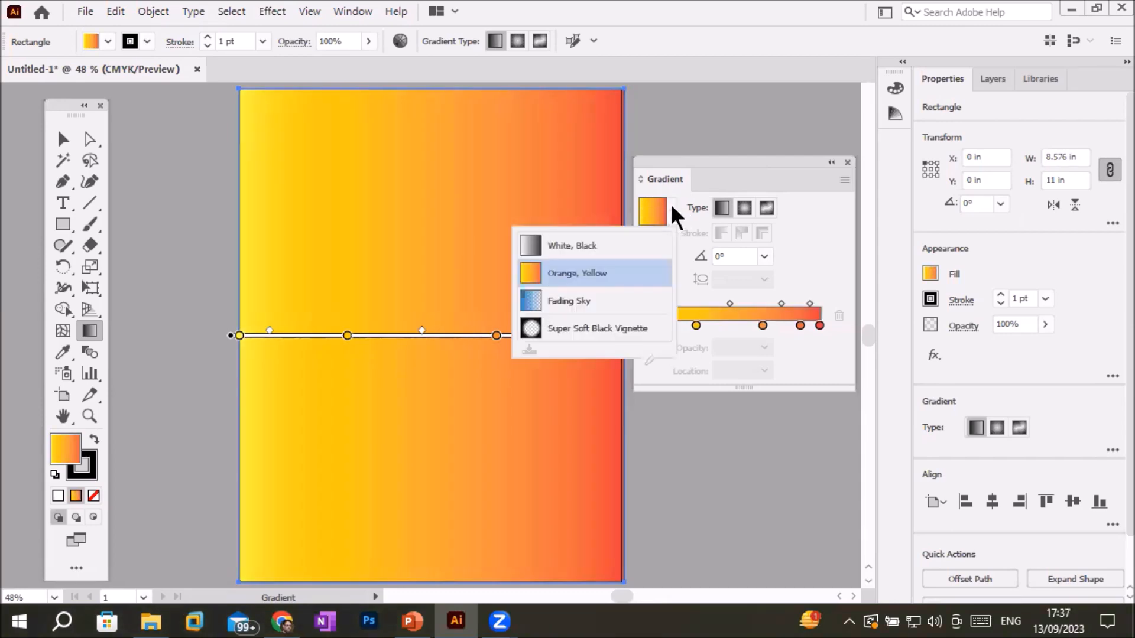
click(562, 303)
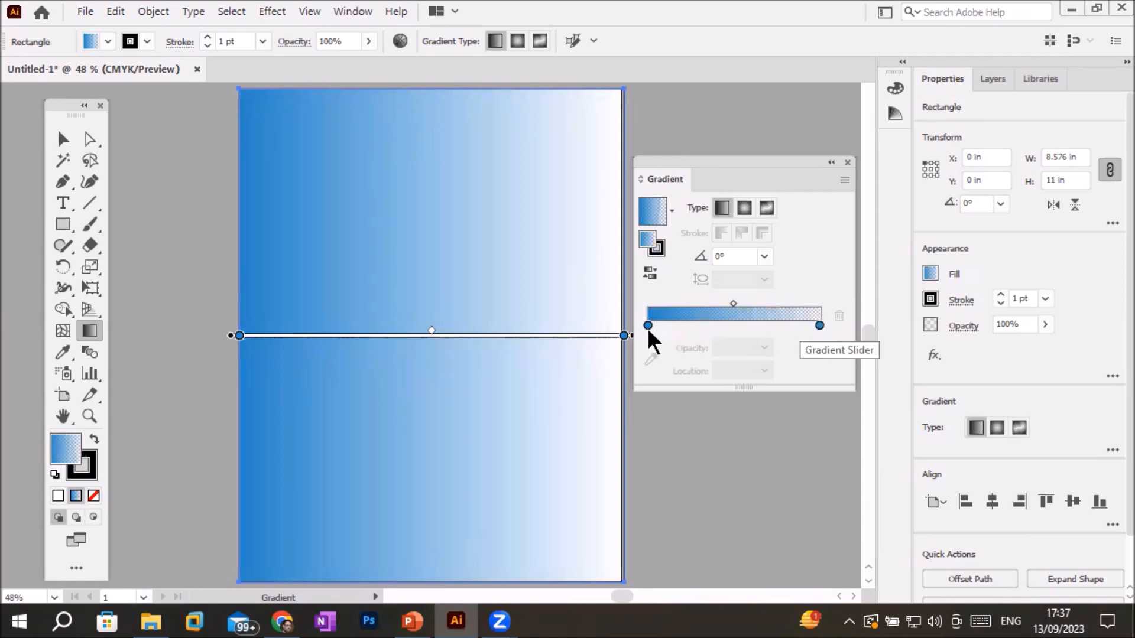
click(672, 210)
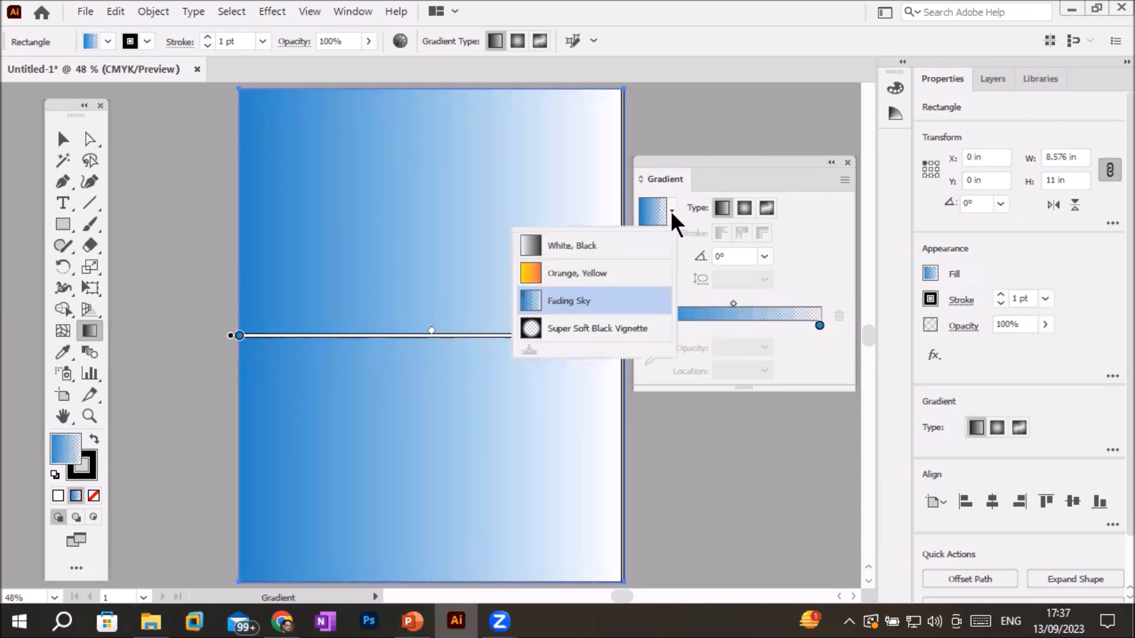
click(570, 269)
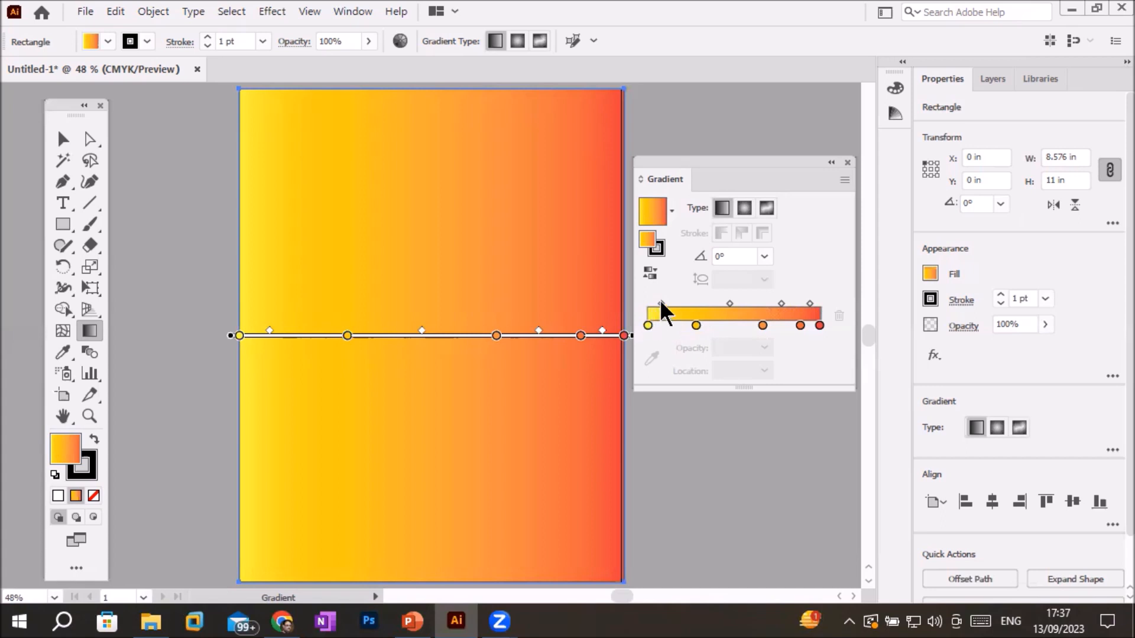
- Try different locations for the gradient's first midpoint, including about 87%, about 54%, 20% and 50%
drag(660, 299, 697, 303)
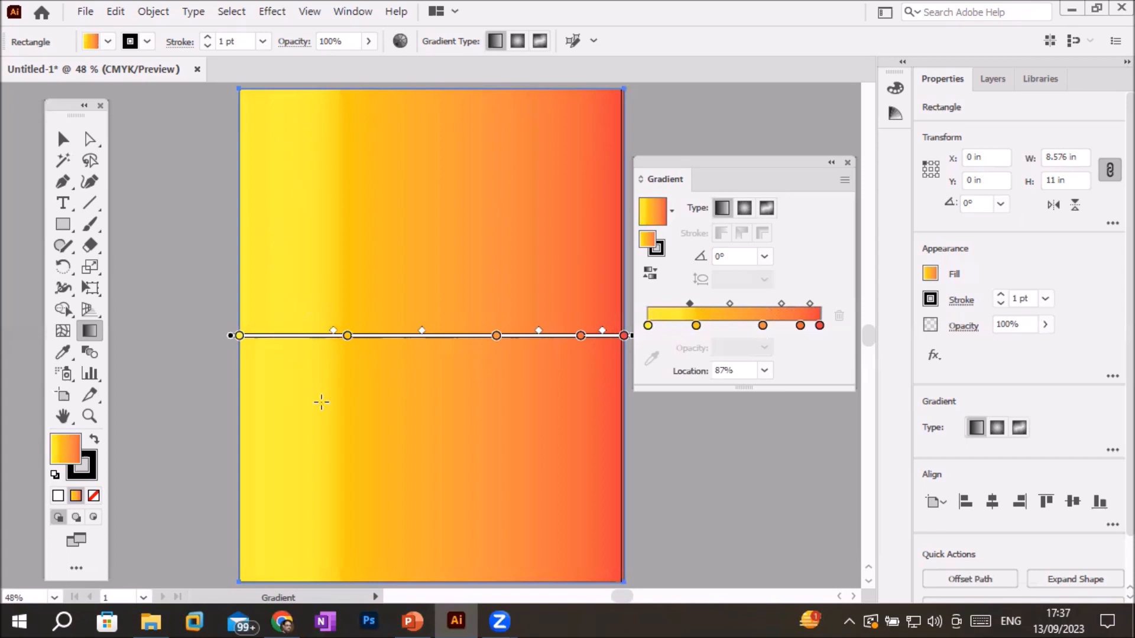
drag(689, 300, 674, 300)
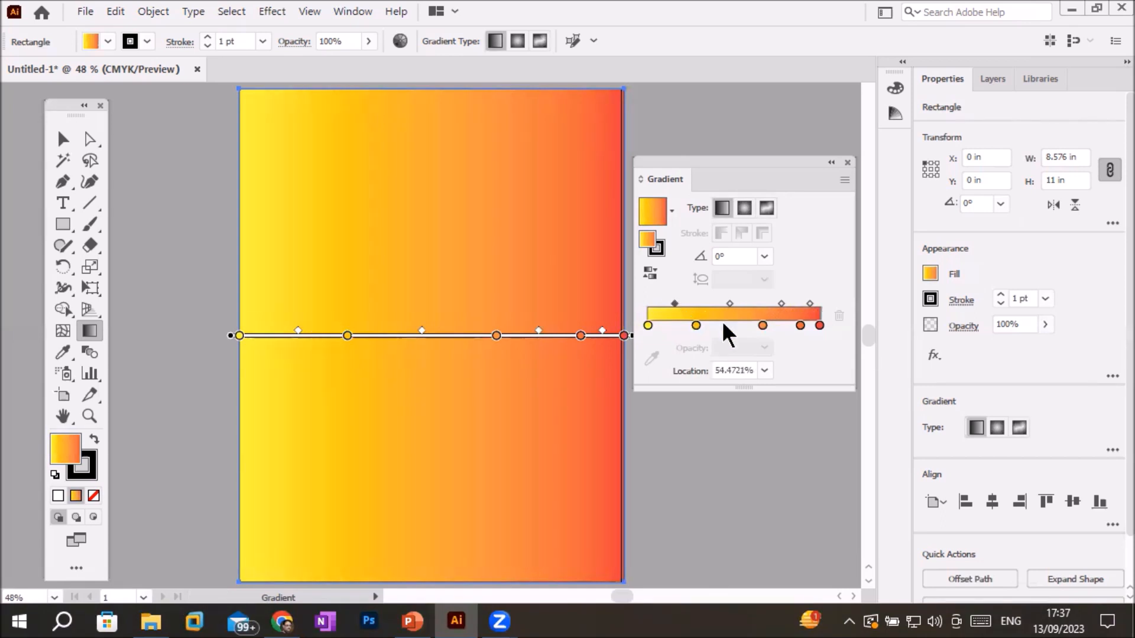
click(764, 371)
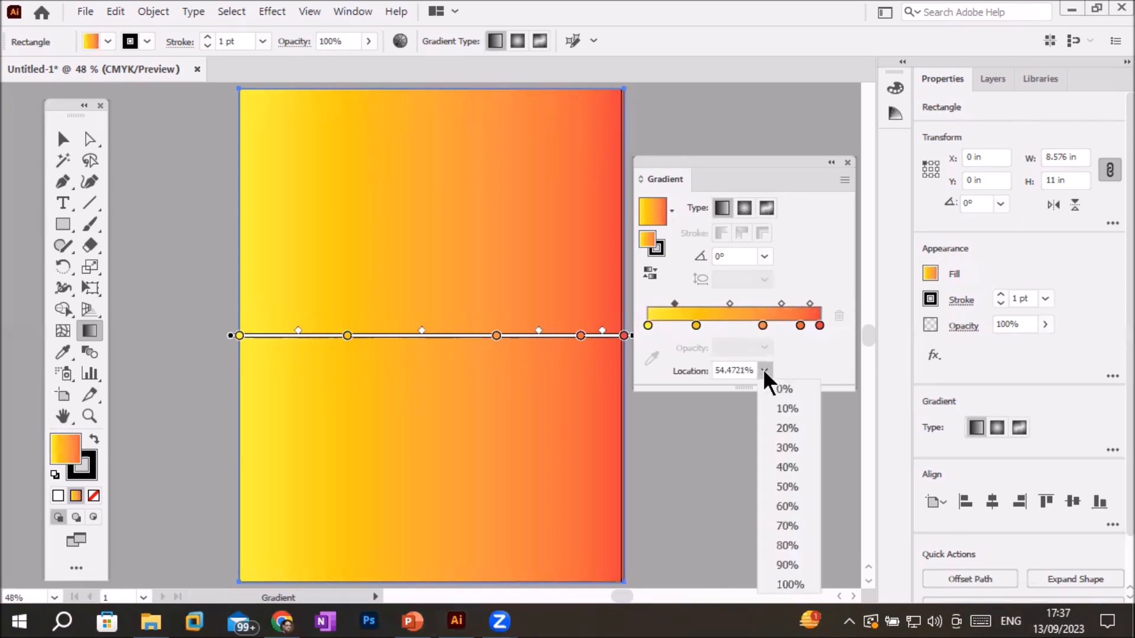
click(788, 408)
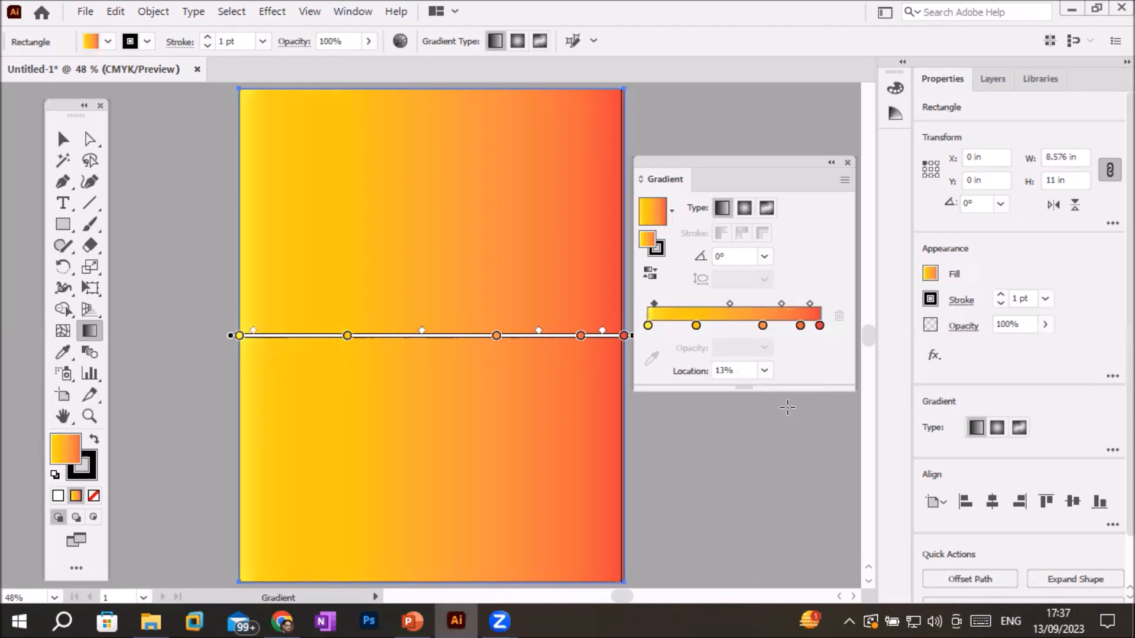
click(765, 370)
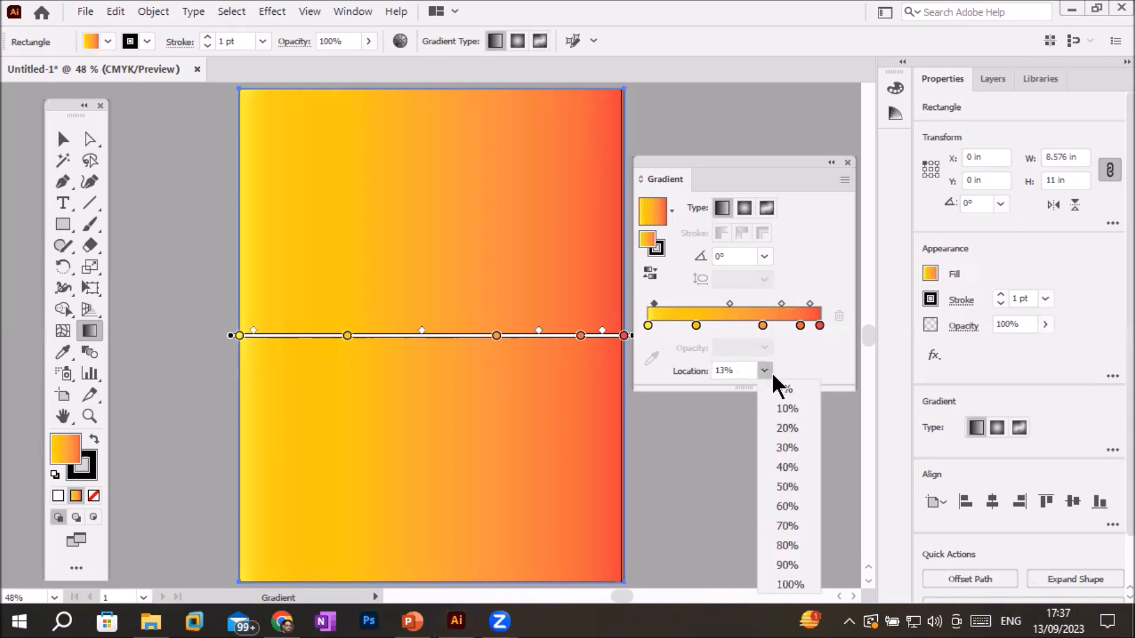
click(794, 426)
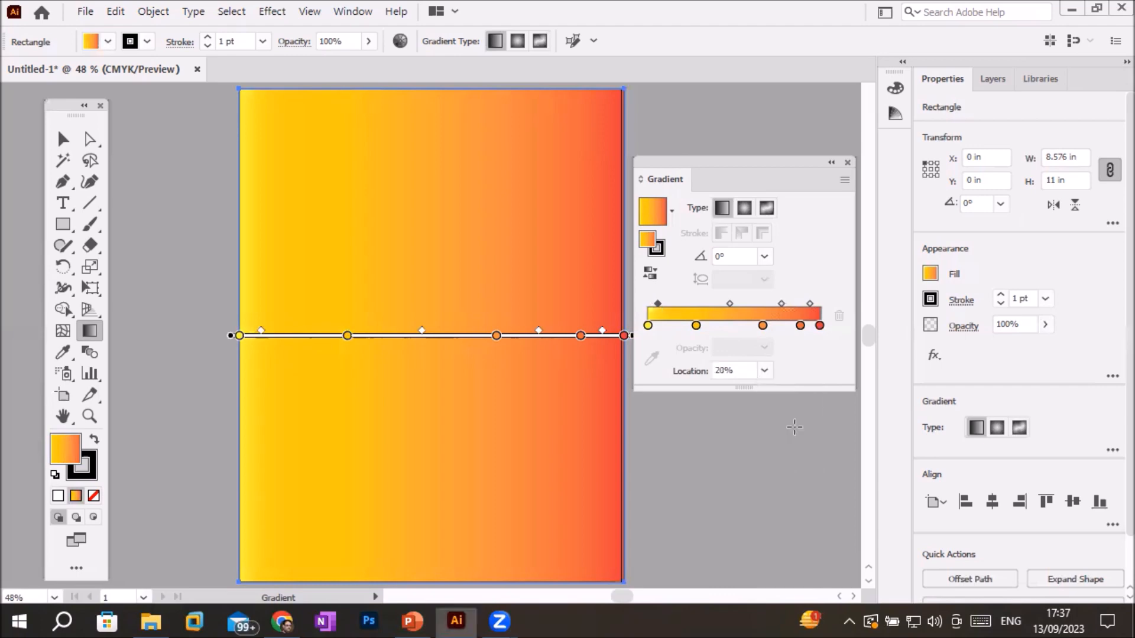
click(764, 371)
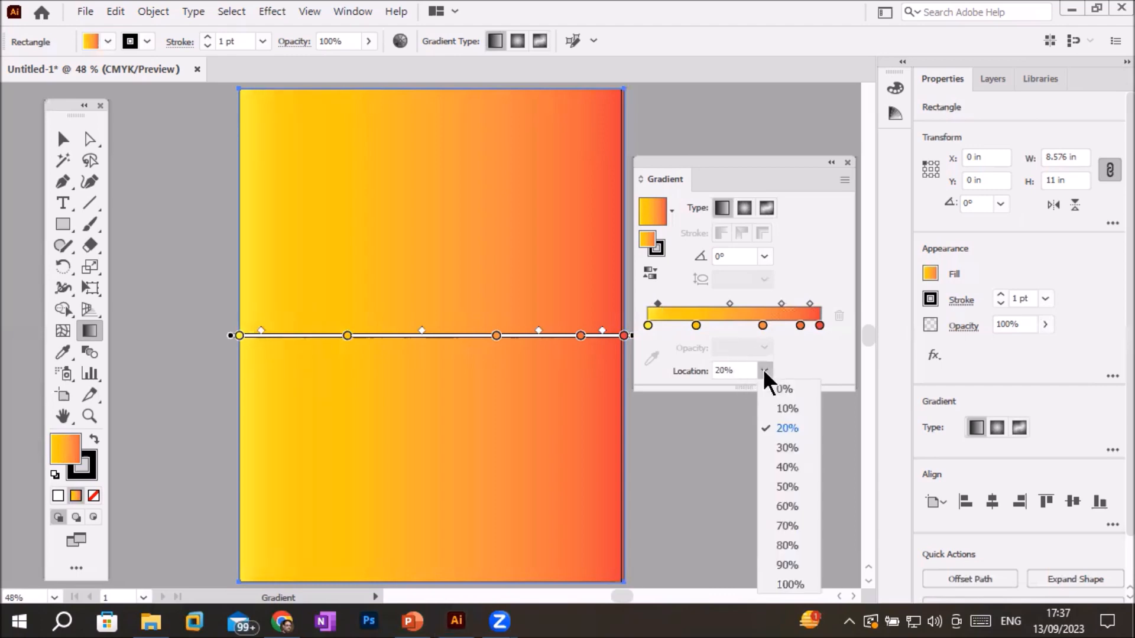
click(788, 484)
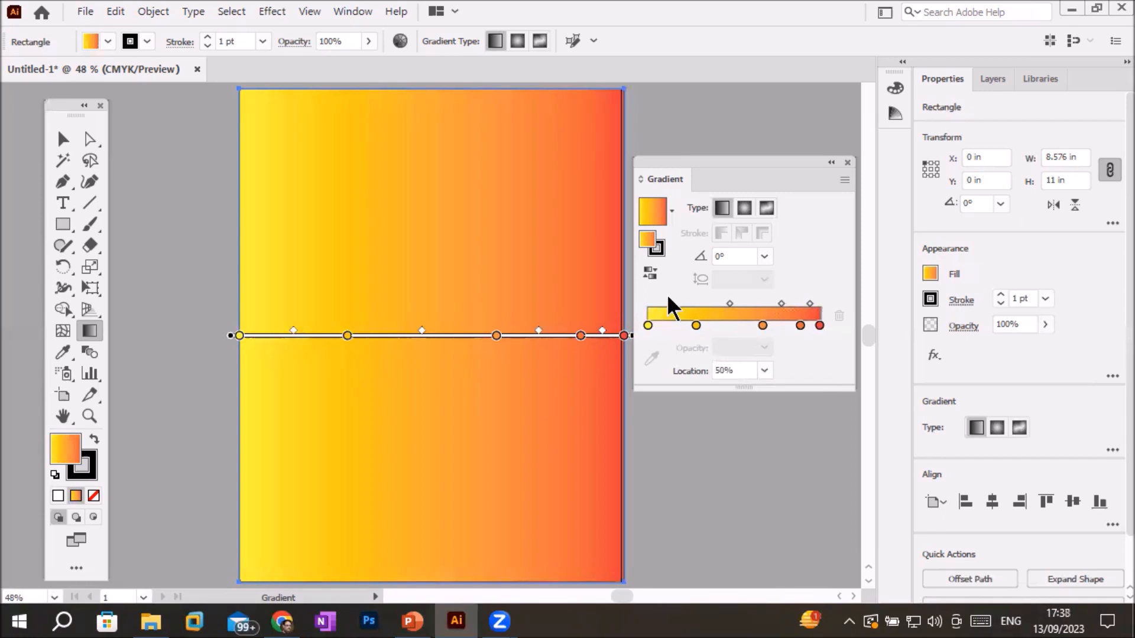
- Move the gradient's first midpoint to about 56% and shift the second midpoint toward the red end
mouse_move(671, 301)
mouse_down()
mouse_move(660, 299)
mouse_move(693, 303)
mouse_move(660, 301)
mouse_move(675, 302)
mouse_up()
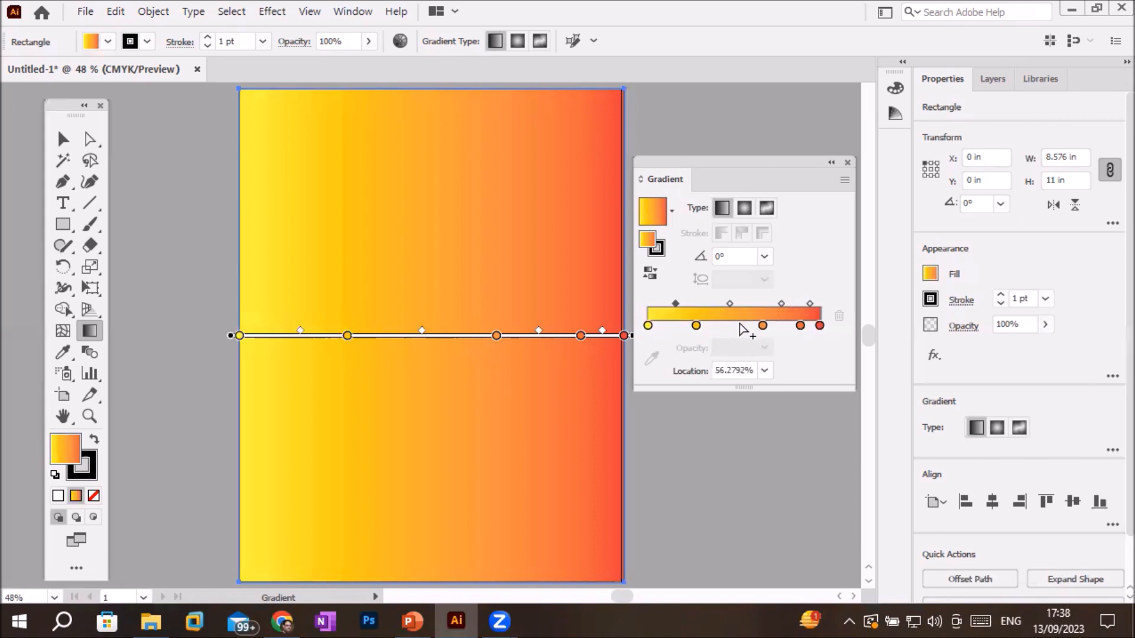
drag(729, 304, 780, 302)
- Remove the second and third color stops from the gradient and move the remaining inner orange stop to about 52%
drag(697, 324, 698, 481)
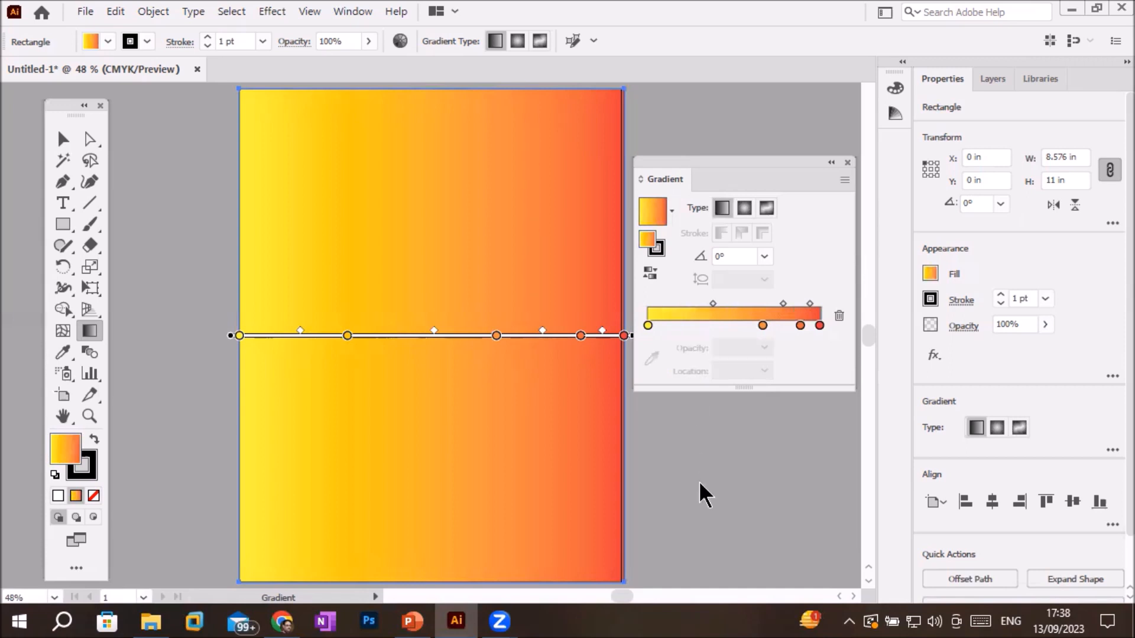
click(761, 325)
drag(756, 448, 758, 449)
mouse_move(784, 331)
mouse_down()
mouse_move(724, 335)
mouse_move(736, 336)
mouse_up()
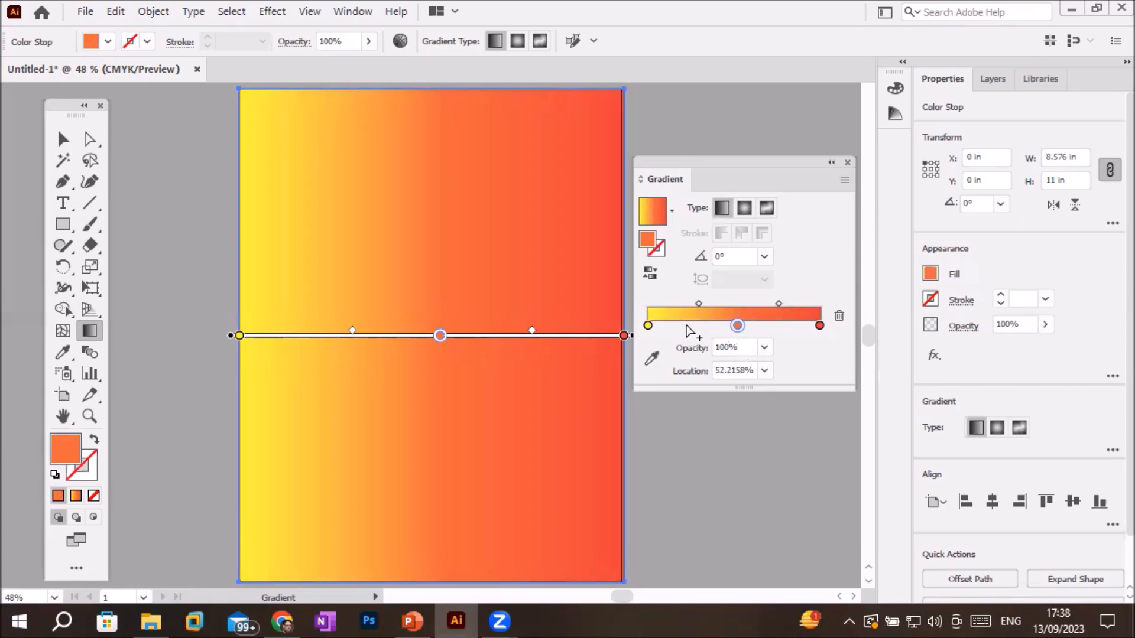
- Add color stops at about 25% and 78% of the gradient, and set the middle stop's opacity to 0%
click(691, 325)
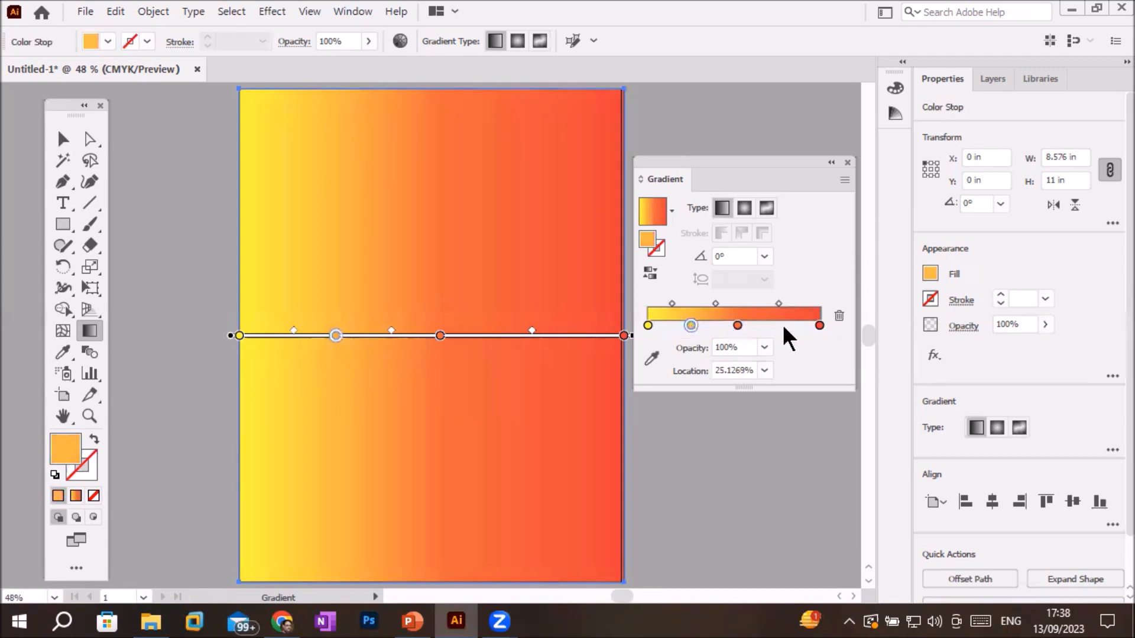
click(781, 325)
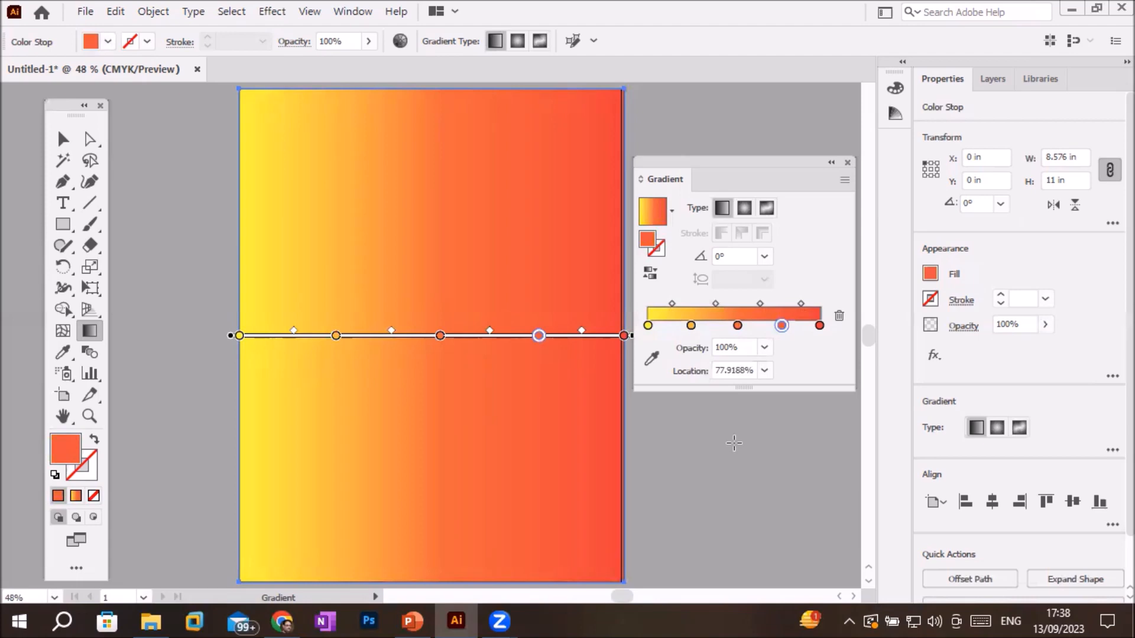
click(737, 327)
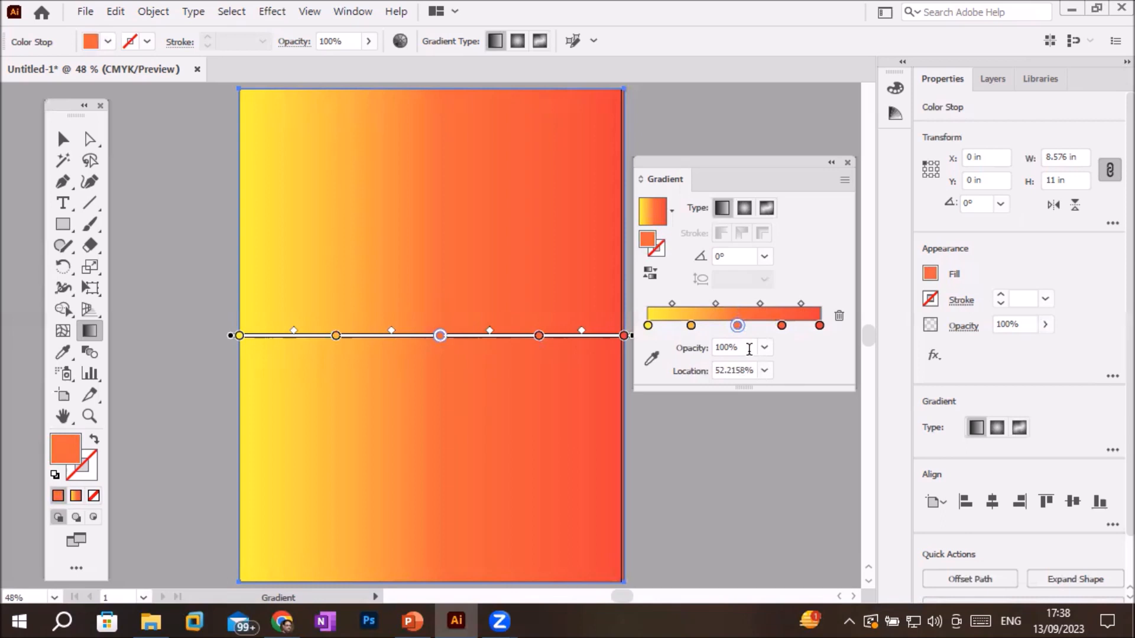
click(765, 348)
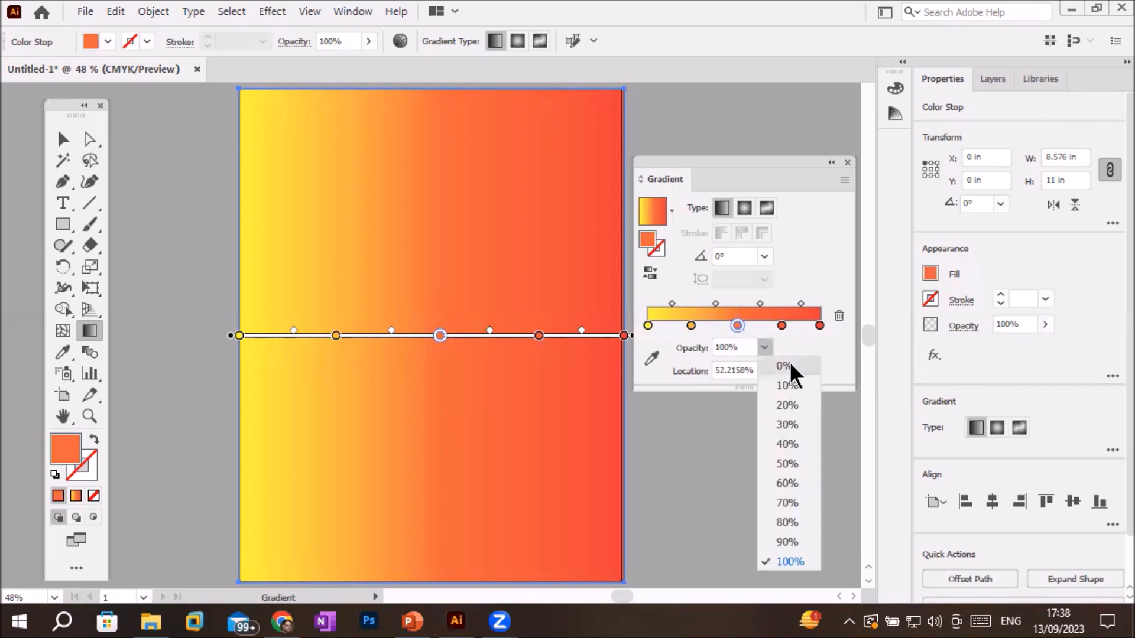
click(790, 369)
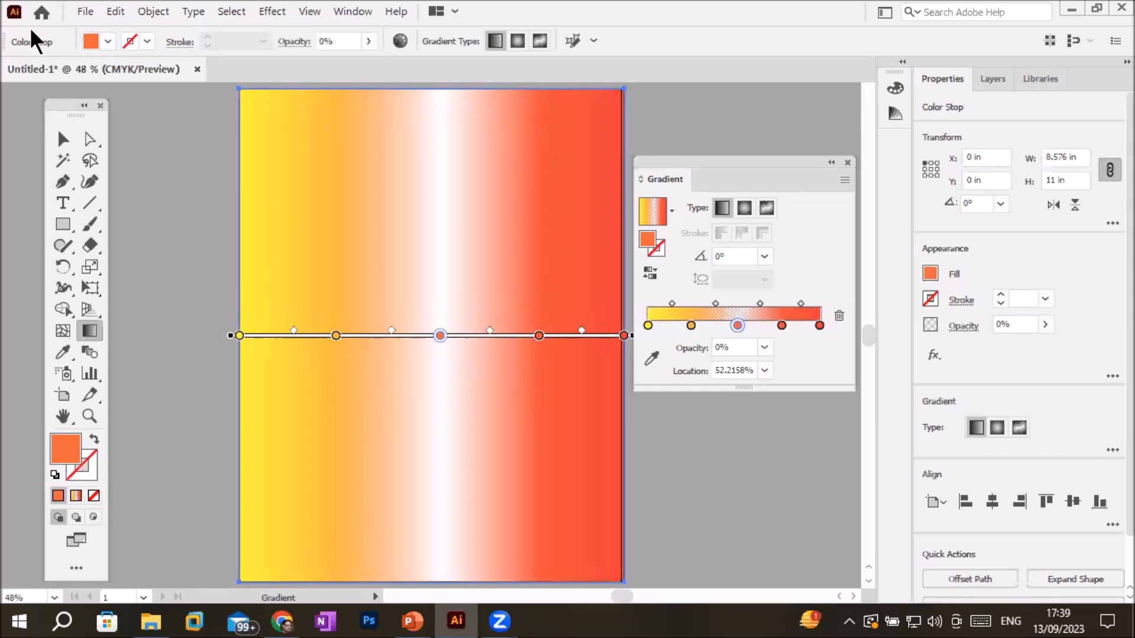
- Expand Layer 1 in the layer list and select its rectangle object
click(998, 81)
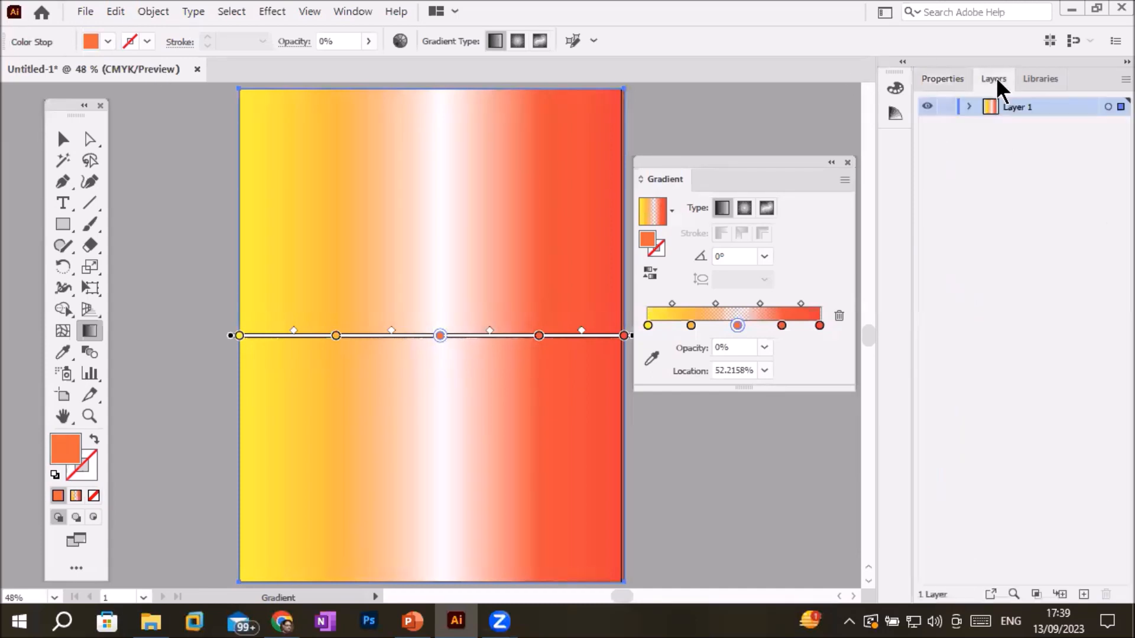
click(970, 106)
click(1052, 125)
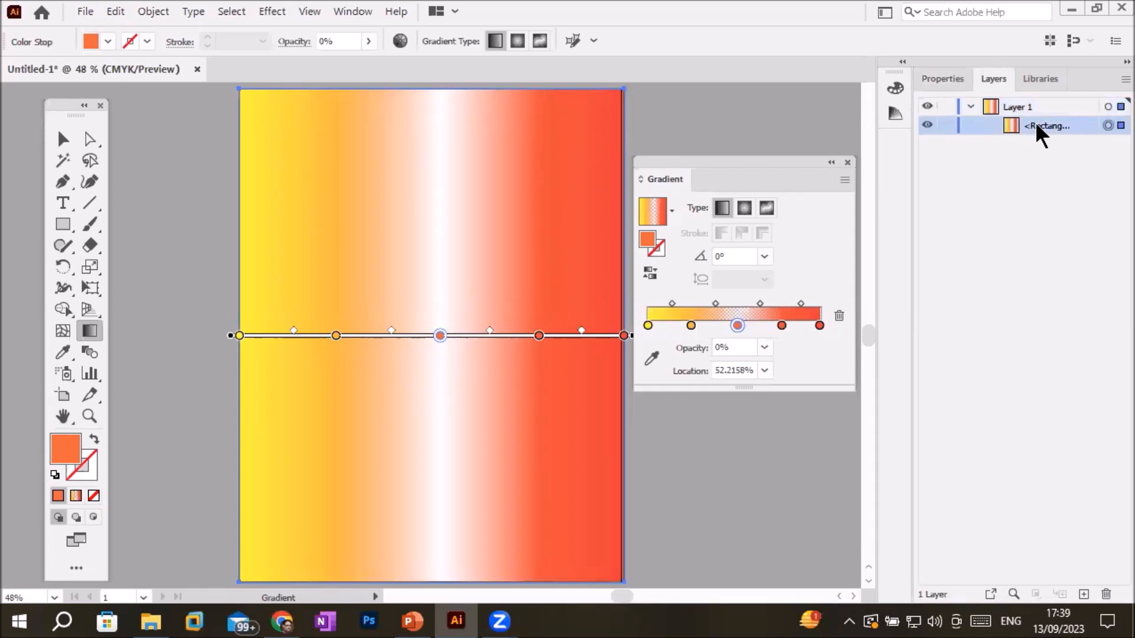
- Place the linked image pngwing.com (10).png over the upper middle of the gradient rectangle
click(85, 12)
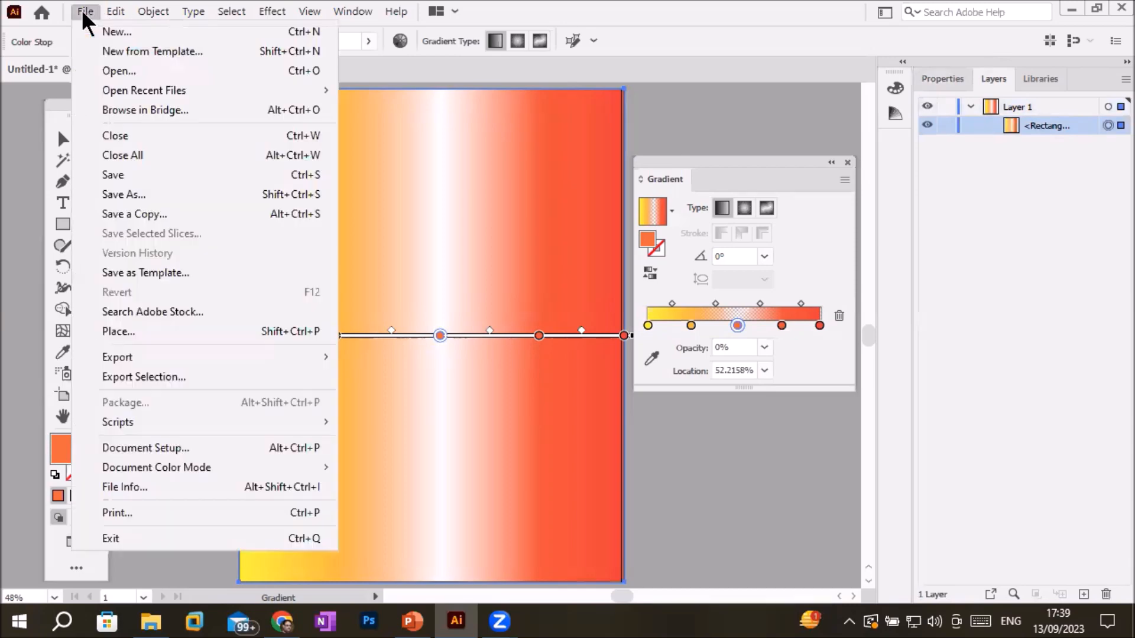
click(166, 330)
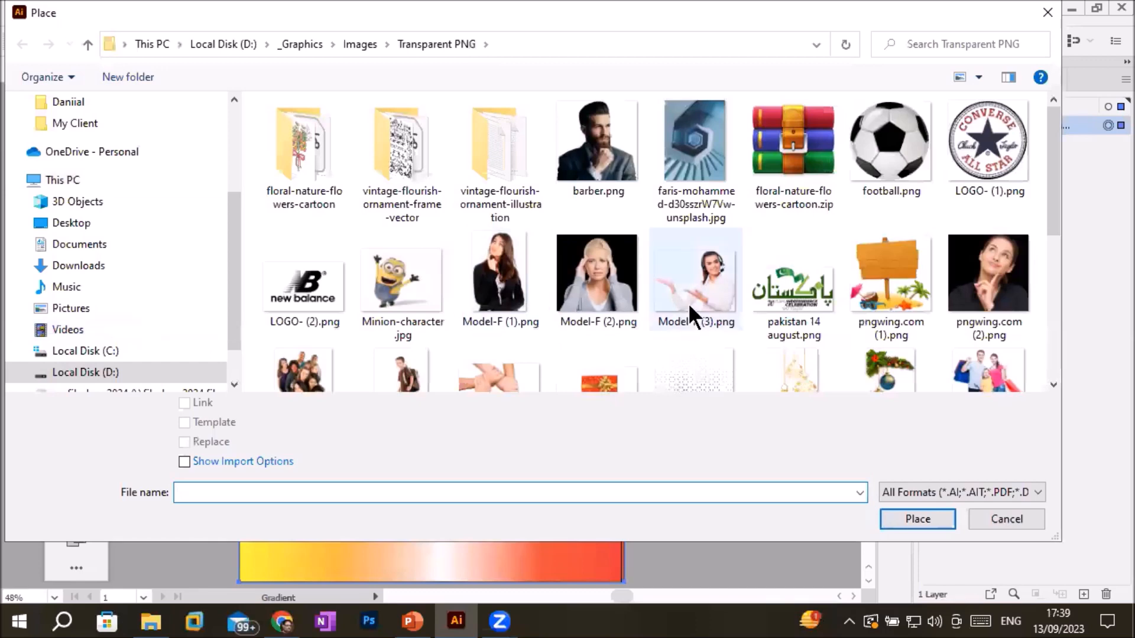
scroll(688, 303, down, 3)
scroll(688, 303, down, 3)
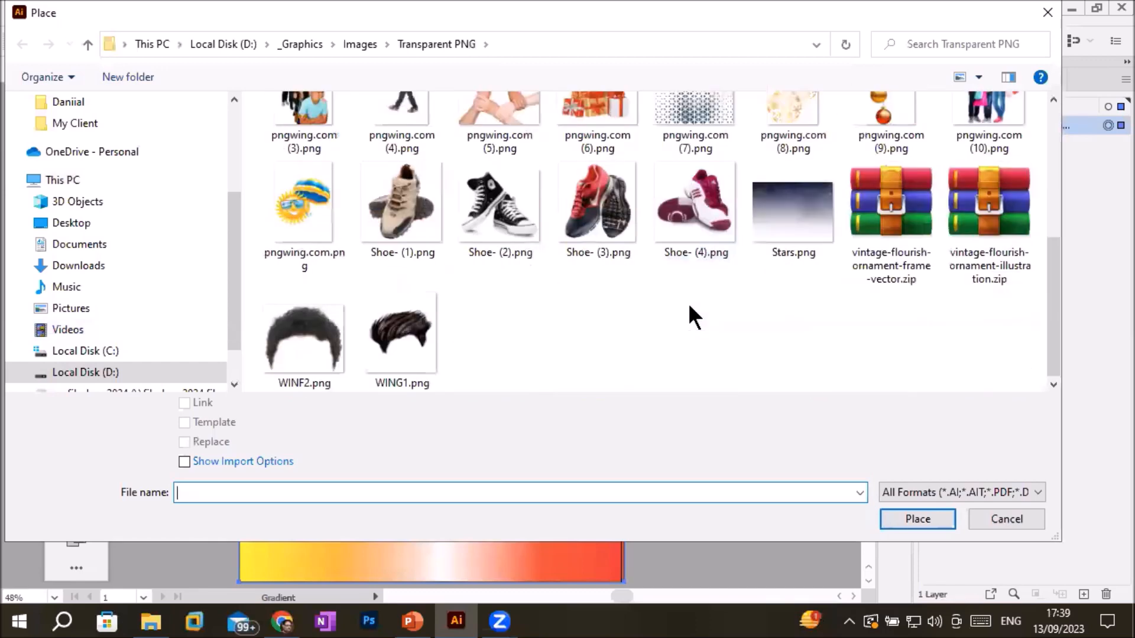
scroll(689, 303, up, 4)
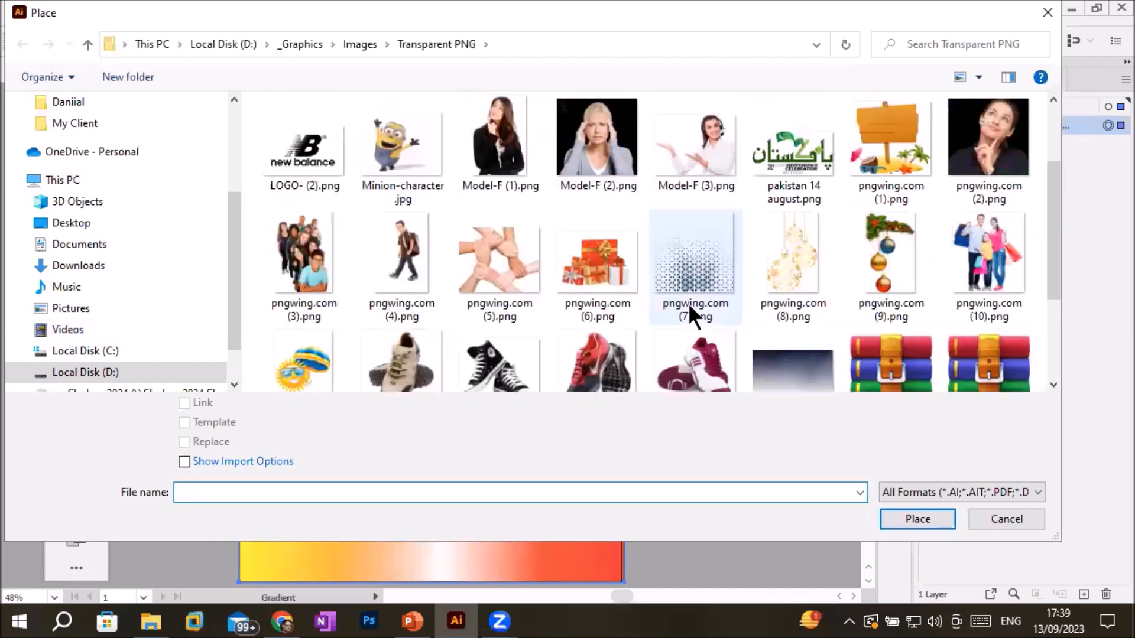
double_click(988, 260)
drag(323, 118, 593, 539)
key(g)
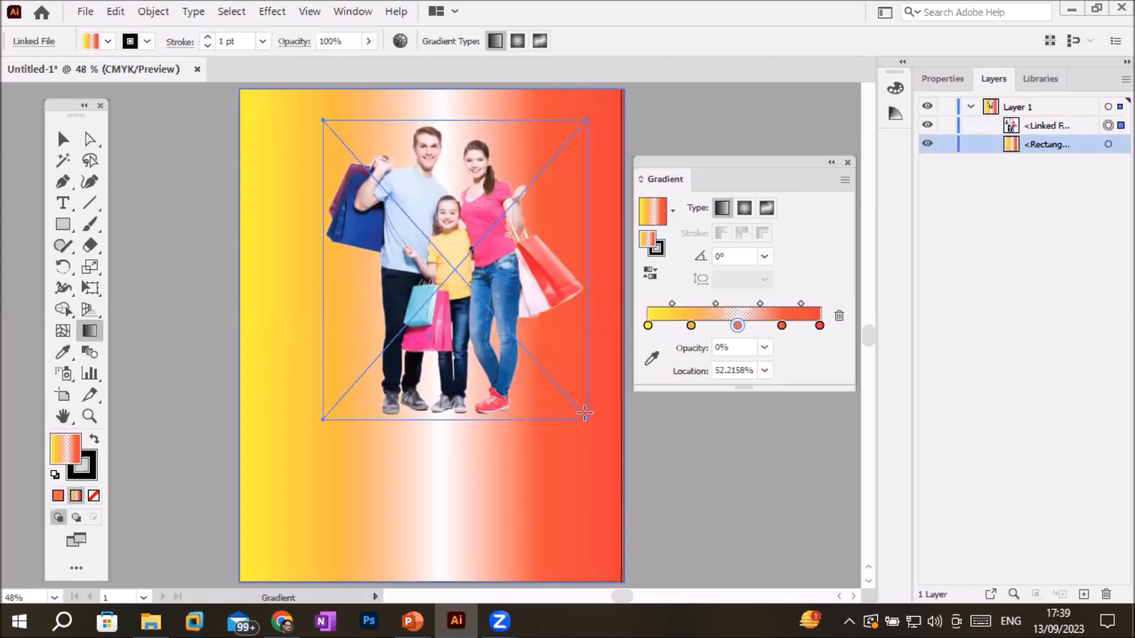
- Move the linked image beneath the gradient rectangle within Layer 1 and activate the Selection tool
click(1036, 127)
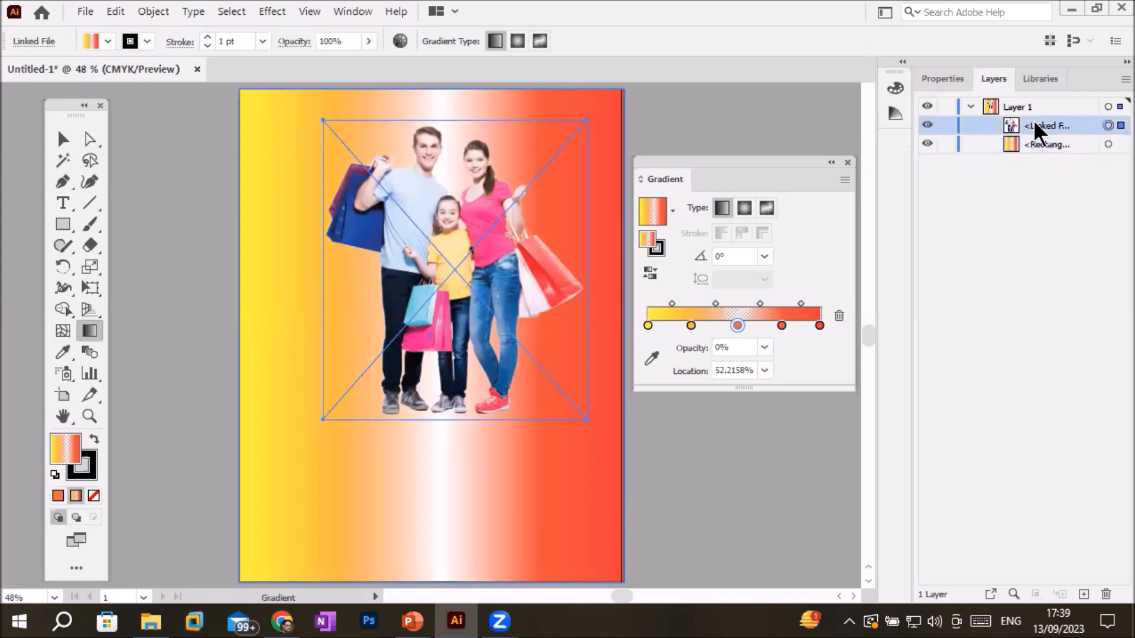
drag(1076, 124, 1084, 157)
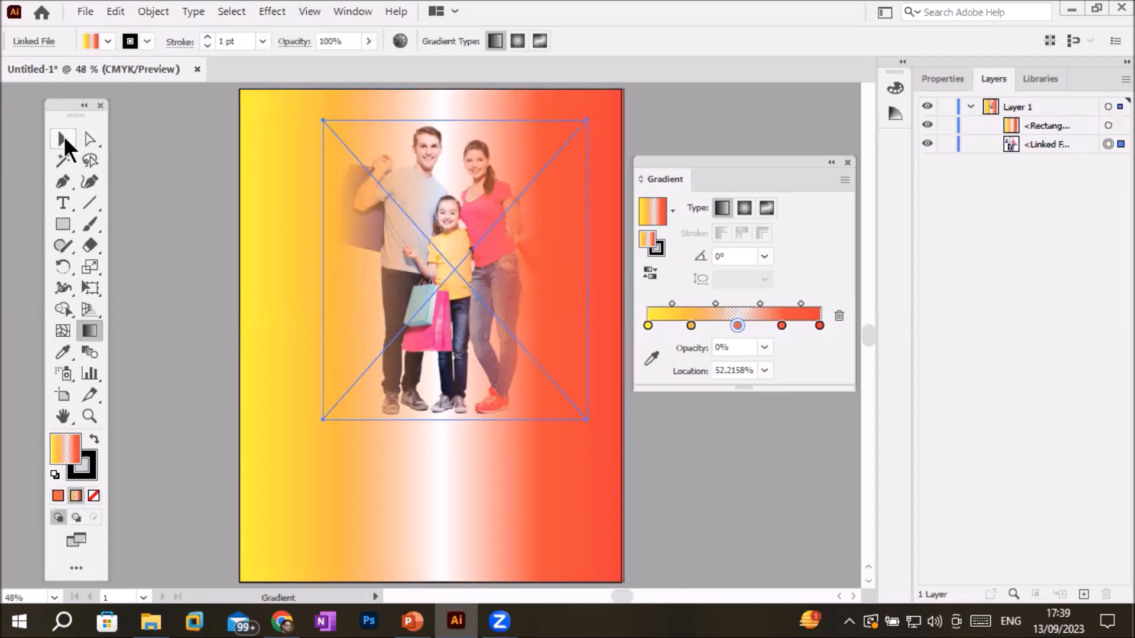
click(64, 137)
click(1050, 142)
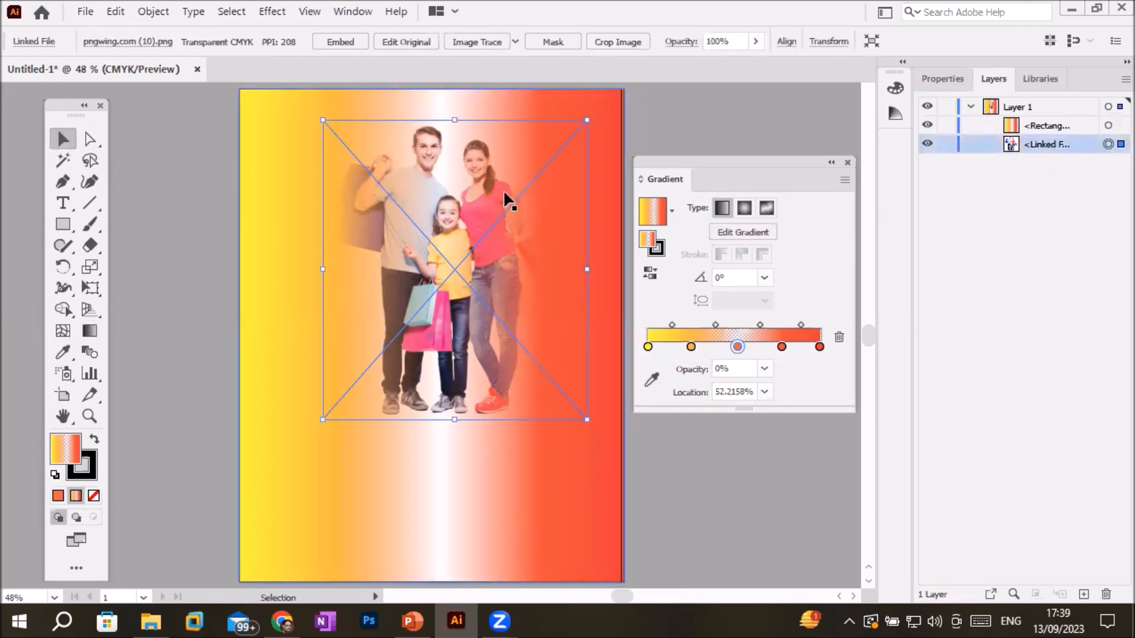
- Stretch the linked image downward to nearly the artboard's full height and realign the gradient rectangle with the artboard
mouse_move(459, 214)
mouse_down()
mouse_move(458, 267)
mouse_move(470, 197)
mouse_move(463, 216)
mouse_up()
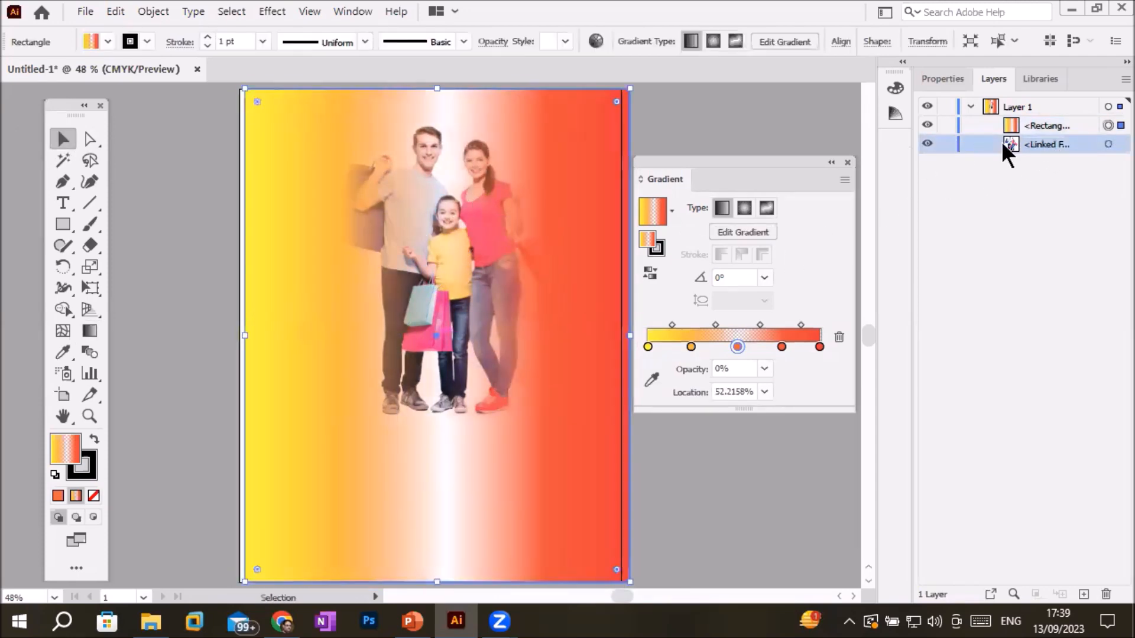
click(1108, 144)
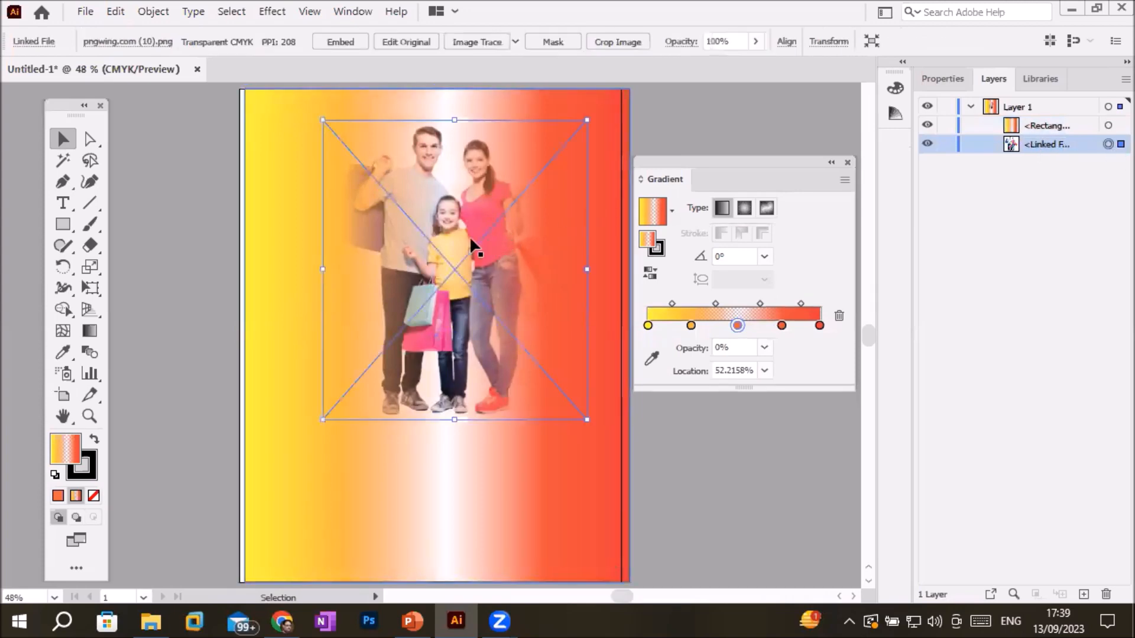
drag(454, 419, 454, 582)
mouse_move(452, 328)
mouse_down()
mouse_move(452, 300)
mouse_move(445, 337)
mouse_move(459, 334)
mouse_move(450, 328)
mouse_up()
click(449, 328)
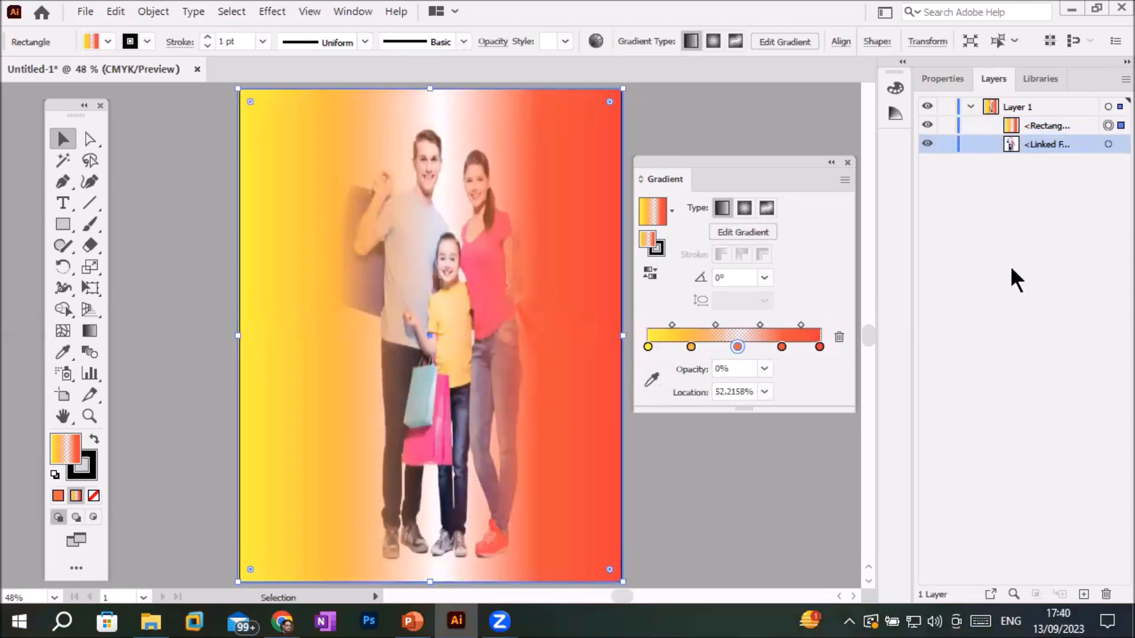
- Target the linked image and the gradient rectangle alternately in the layer list, ending on the rectangle
click(1118, 145)
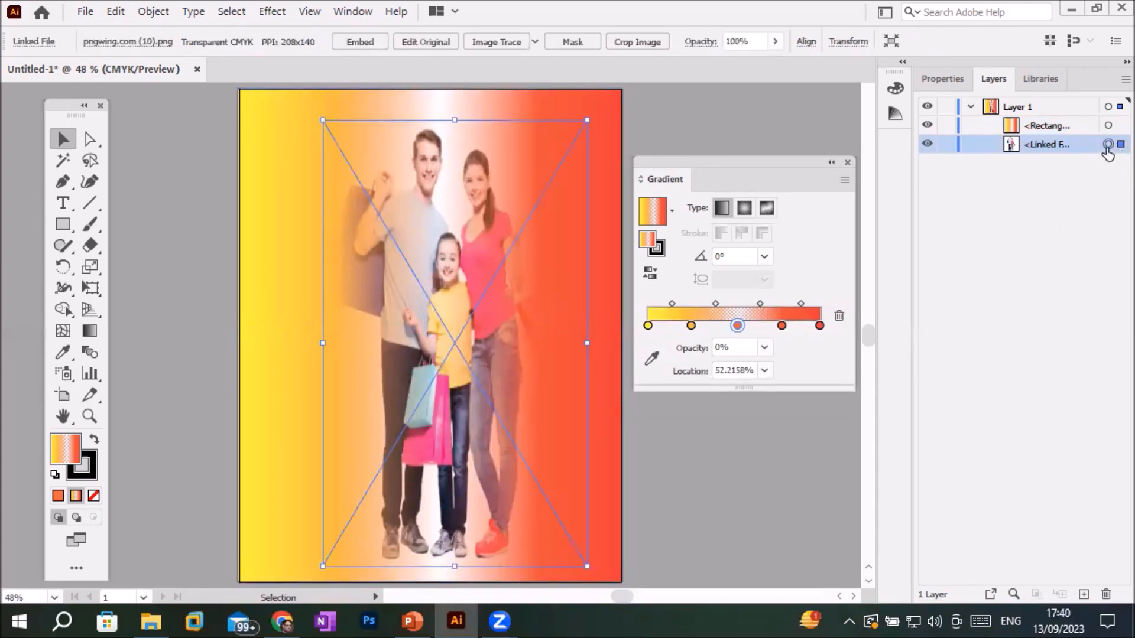
click(1108, 127)
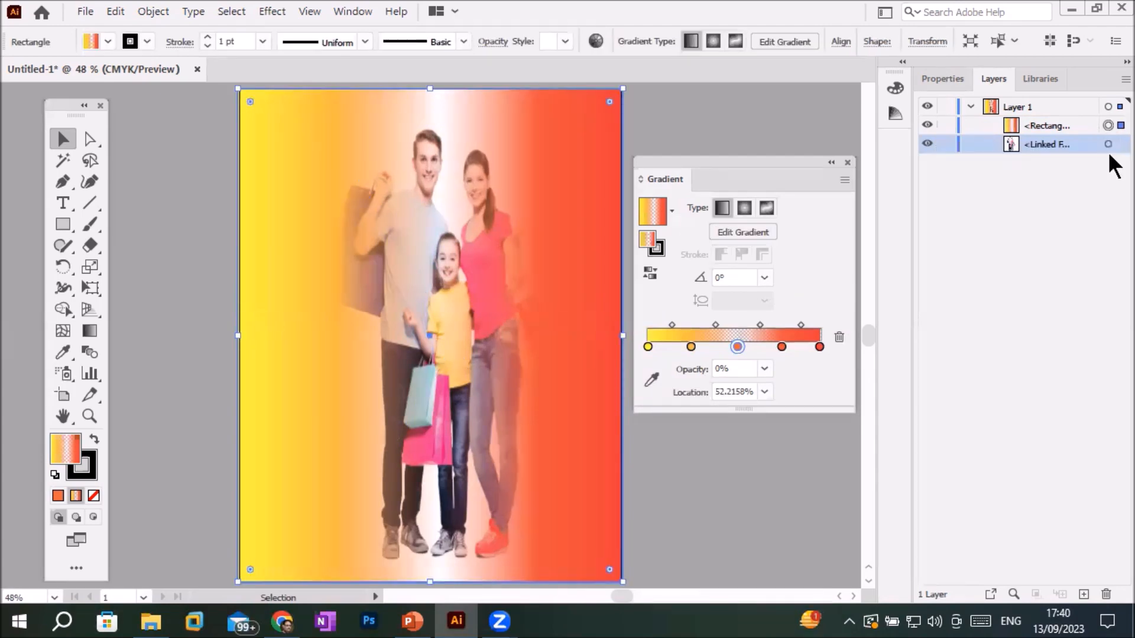
click(1107, 145)
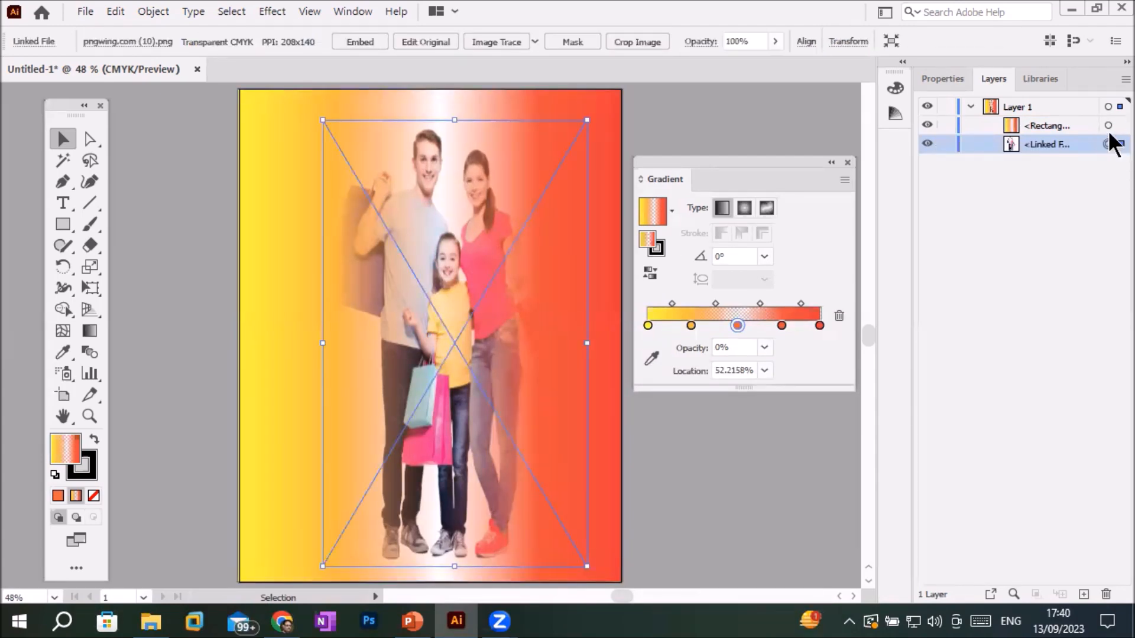
click(1108, 127)
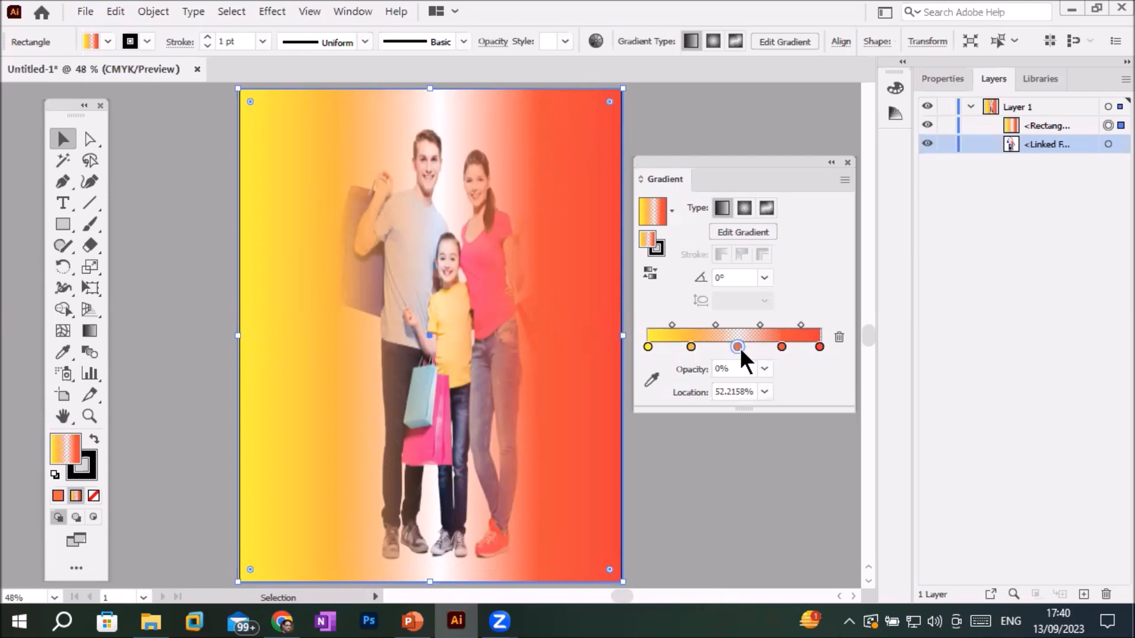
- Try opacities of 100%, 80% and 50% on the gradient's middle color stop
click(764, 367)
click(788, 581)
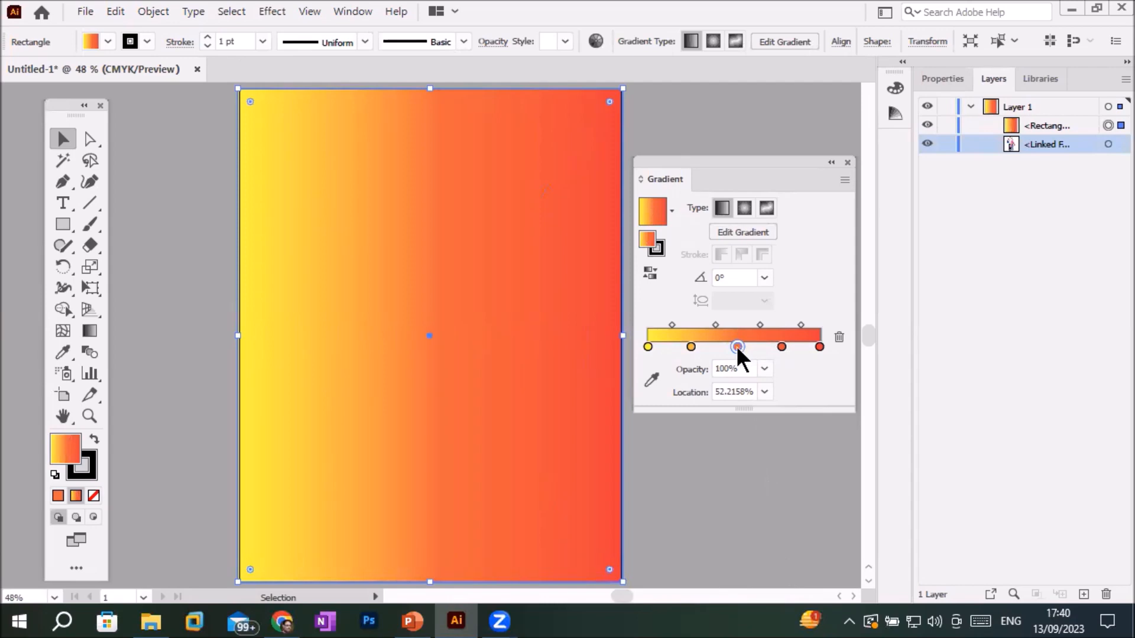
click(764, 369)
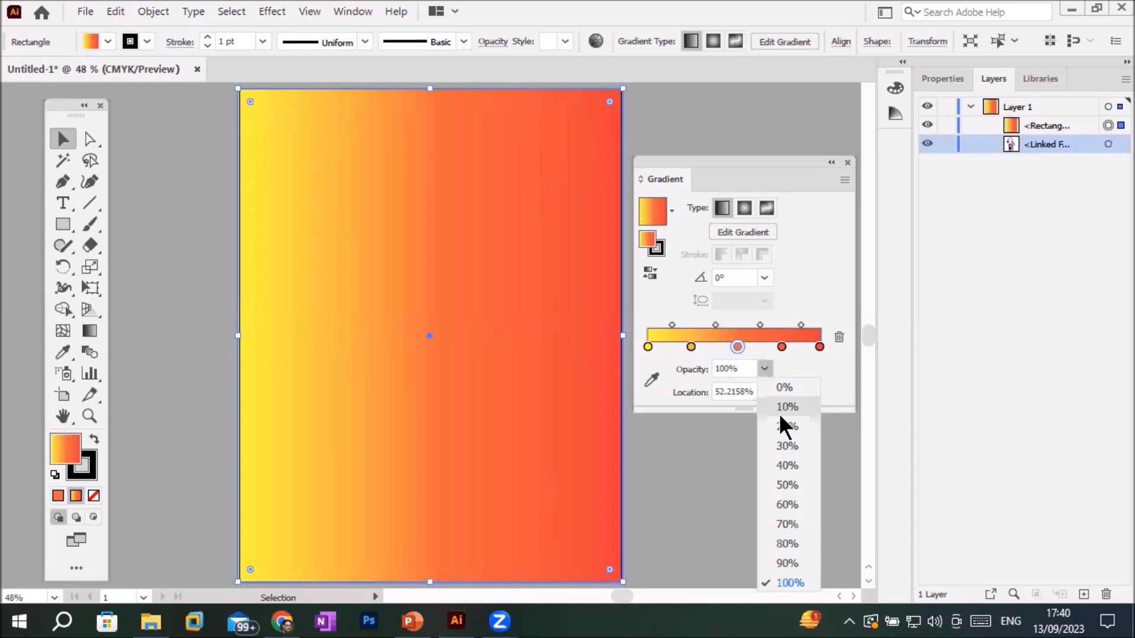
click(786, 544)
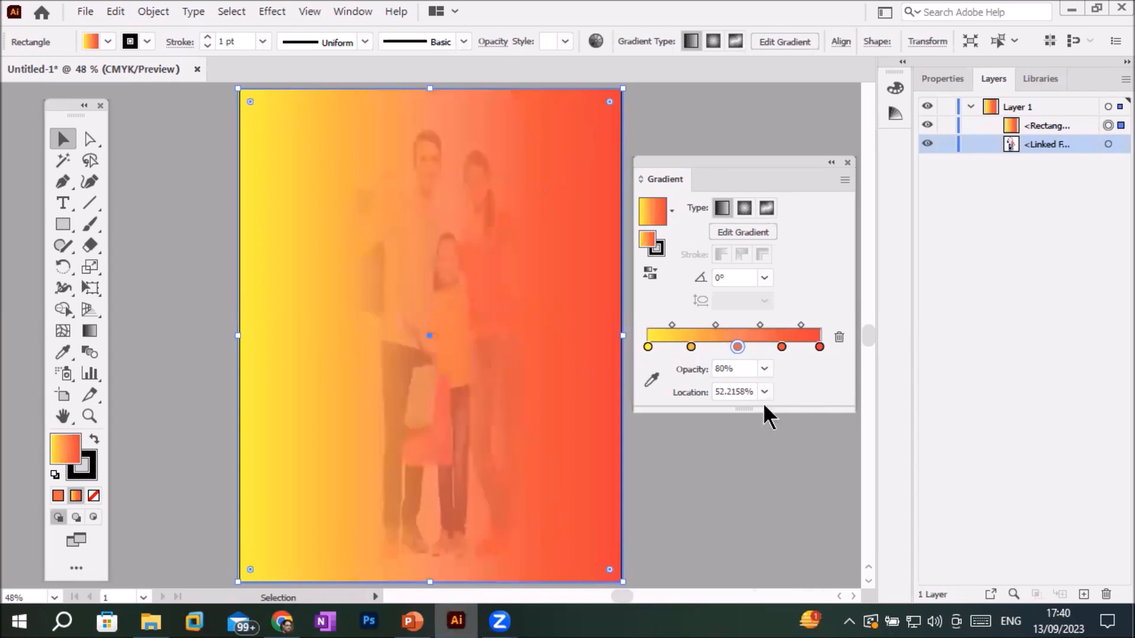
click(764, 368)
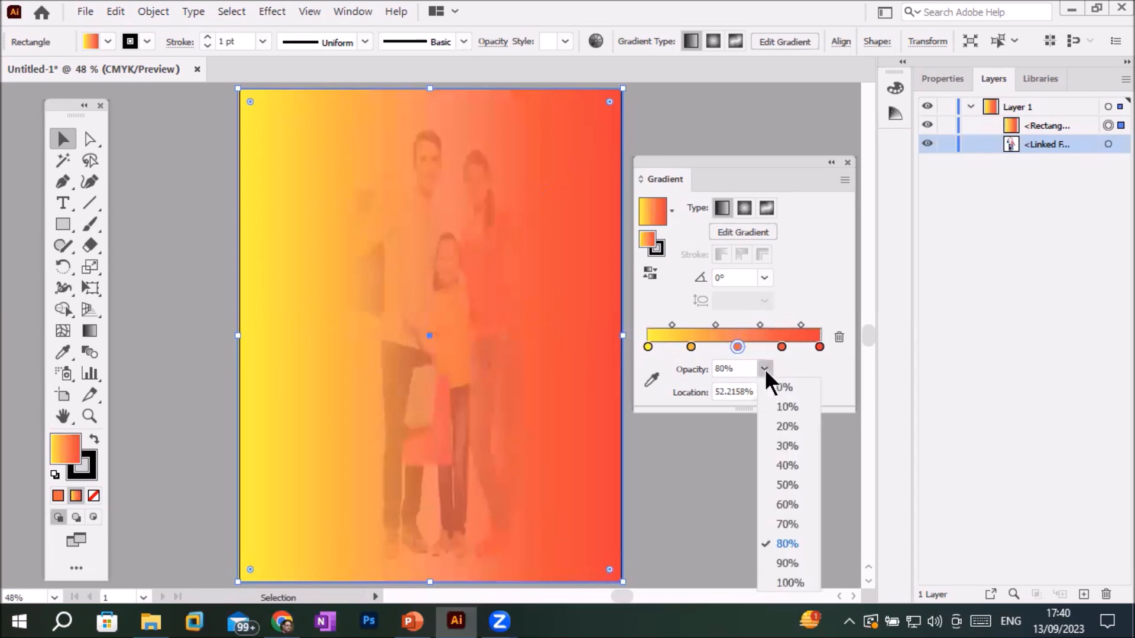
click(790, 484)
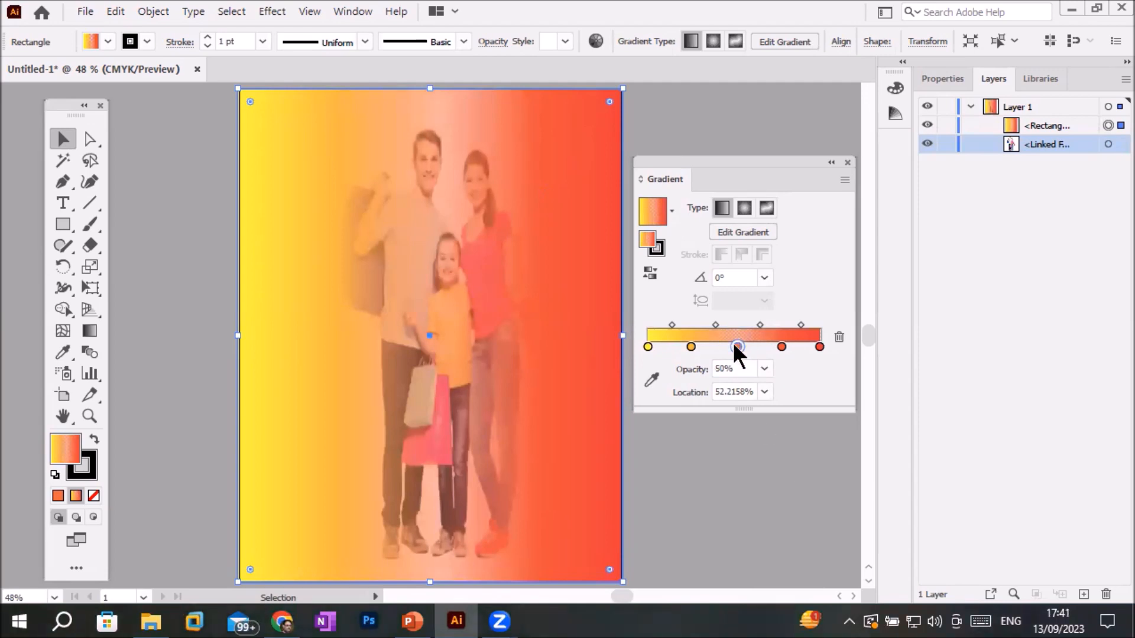
- Try 60% opacity on the gradient's second color stop, at about 25%, and settle on 0%
click(690, 347)
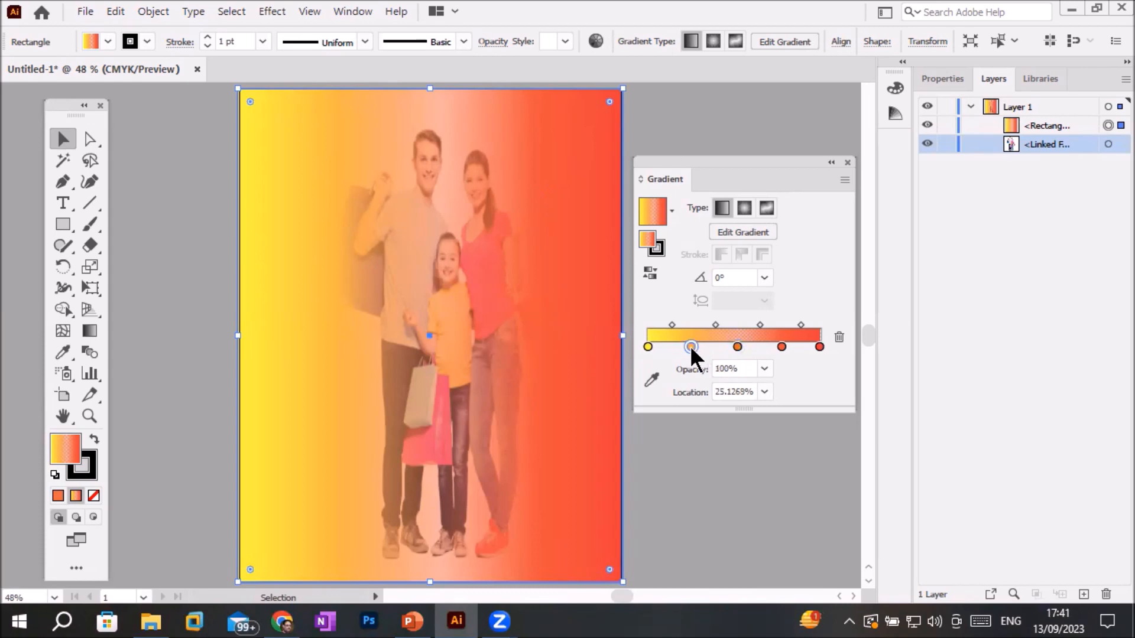
click(763, 368)
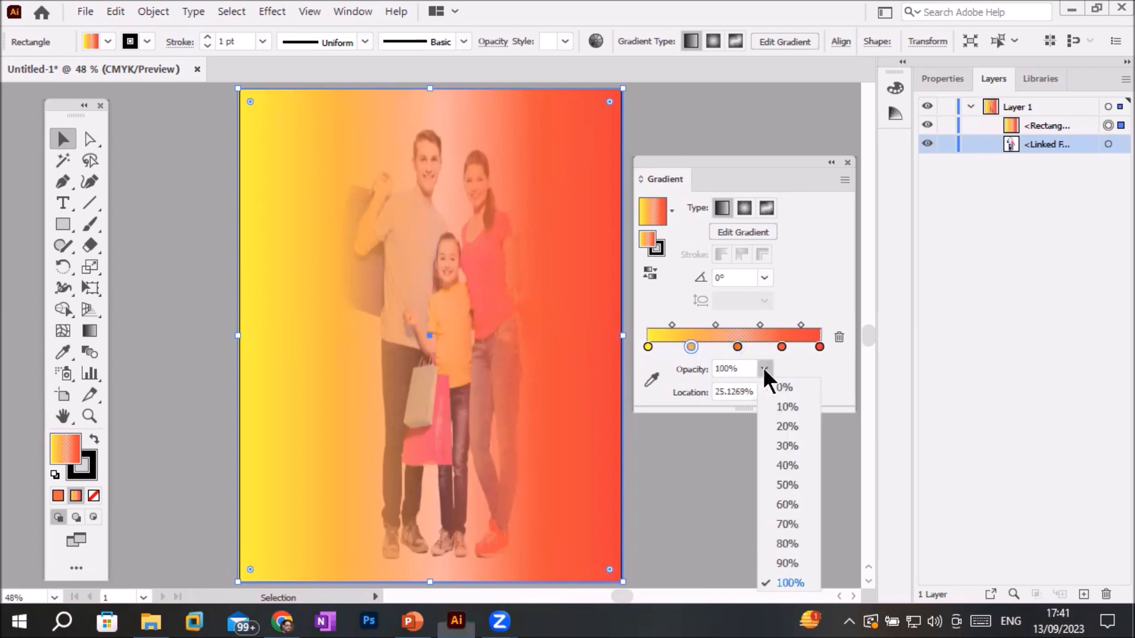
click(784, 501)
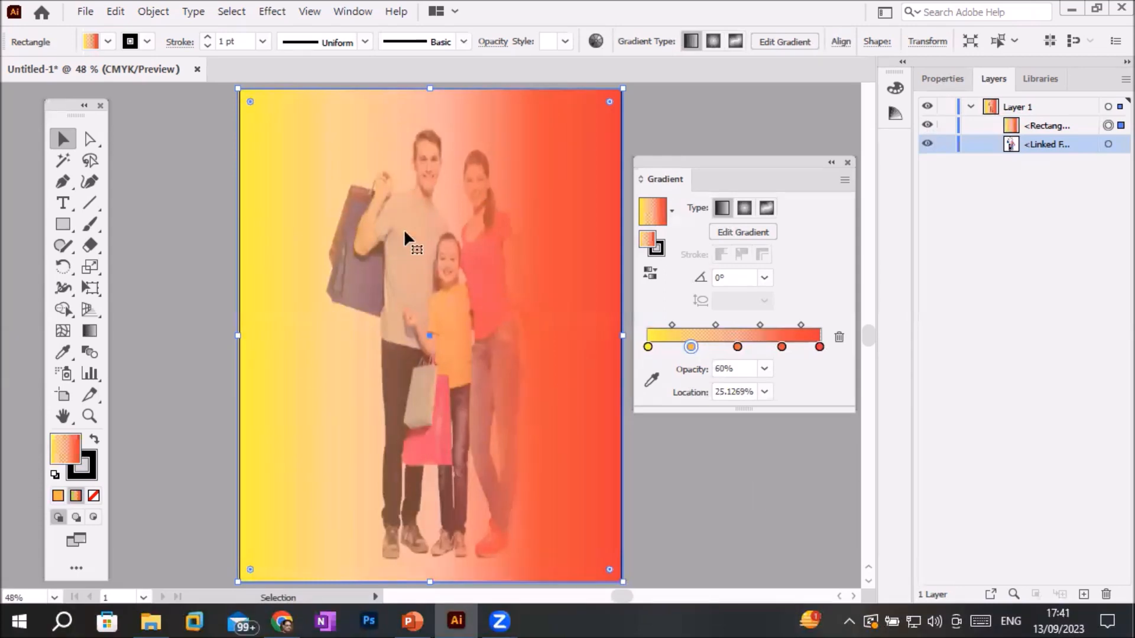
click(764, 277)
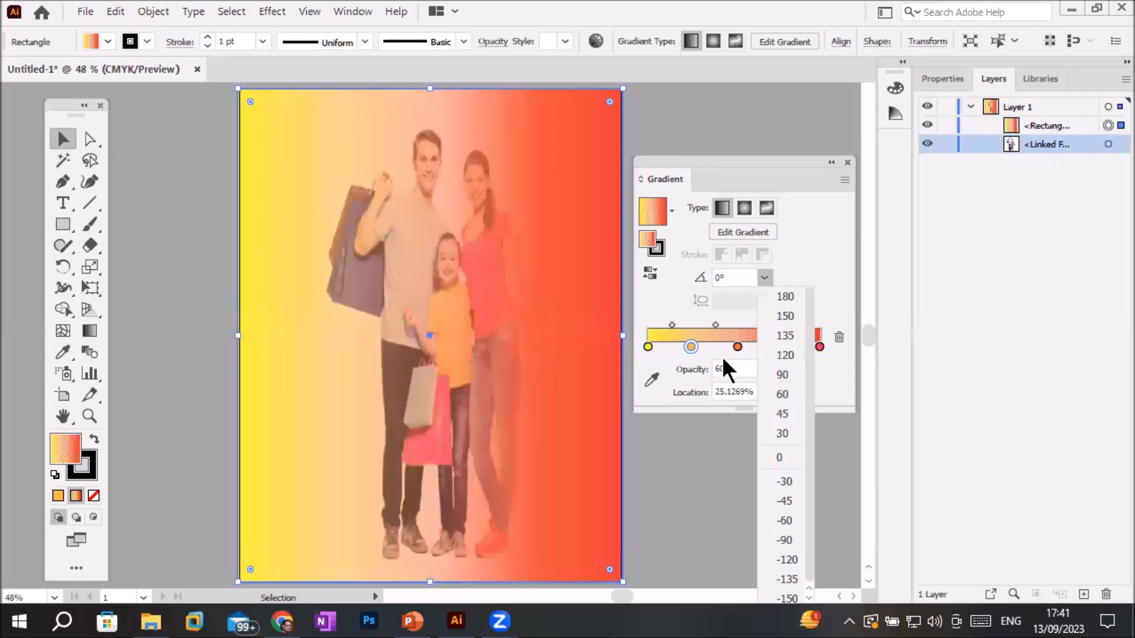
click(690, 345)
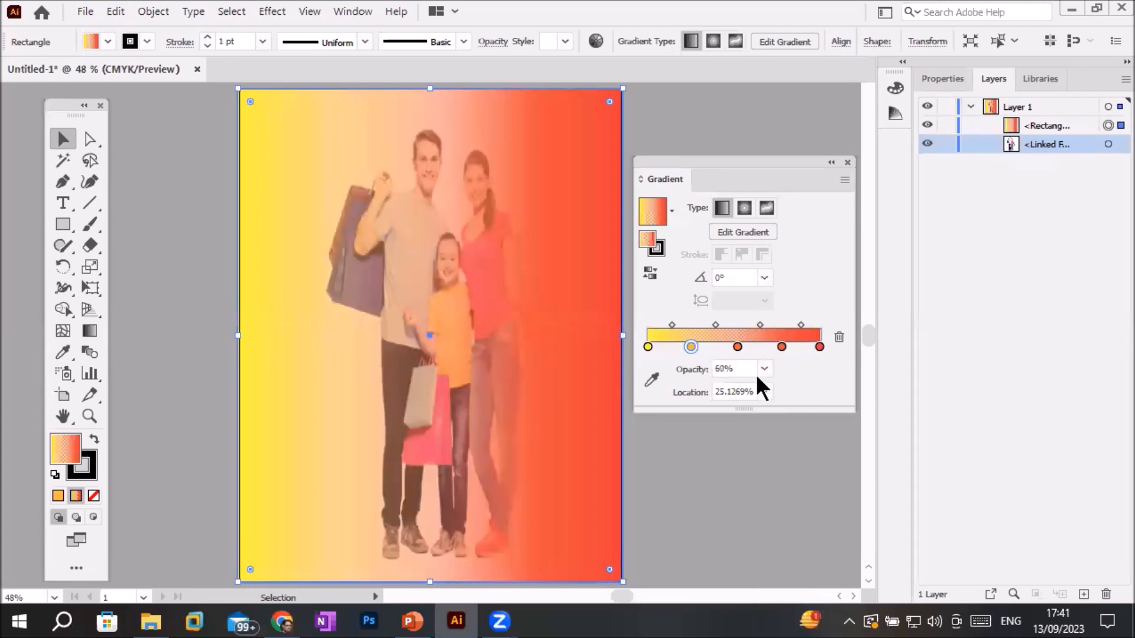
click(764, 371)
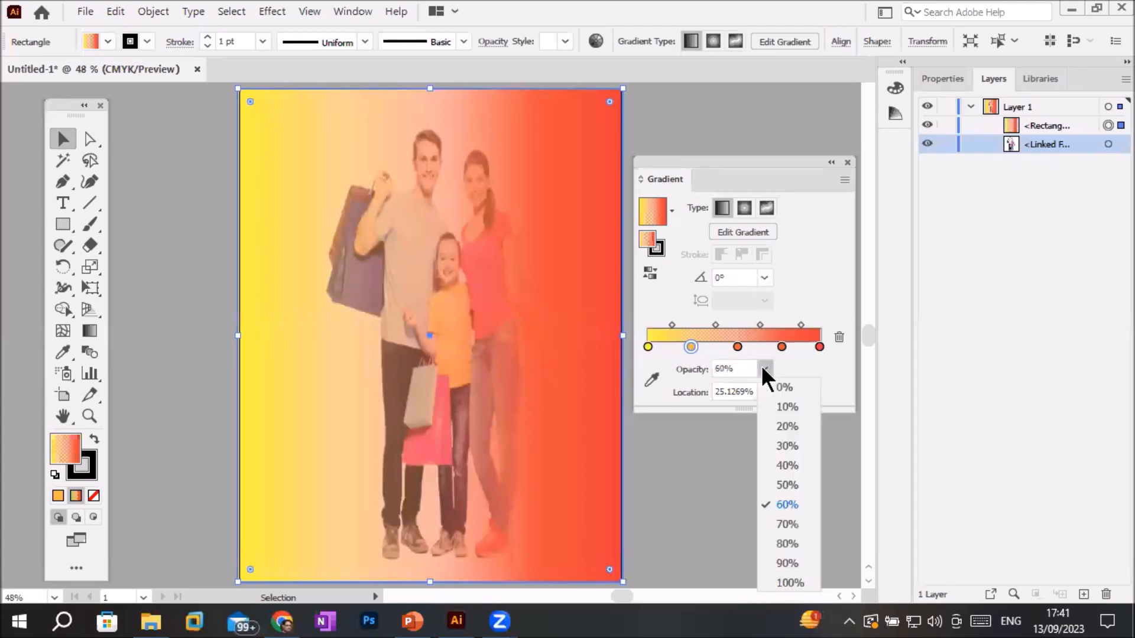
click(790, 388)
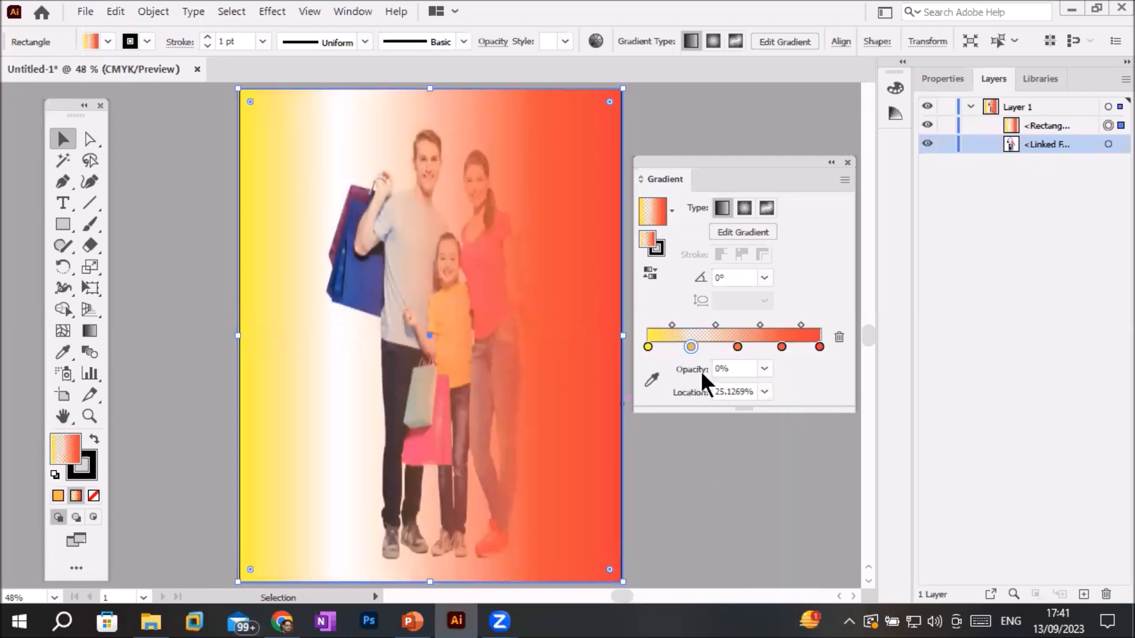
- Set the middle color stop's opacity to 100% and the fourth stop's opacity to 0%
click(737, 347)
click(765, 371)
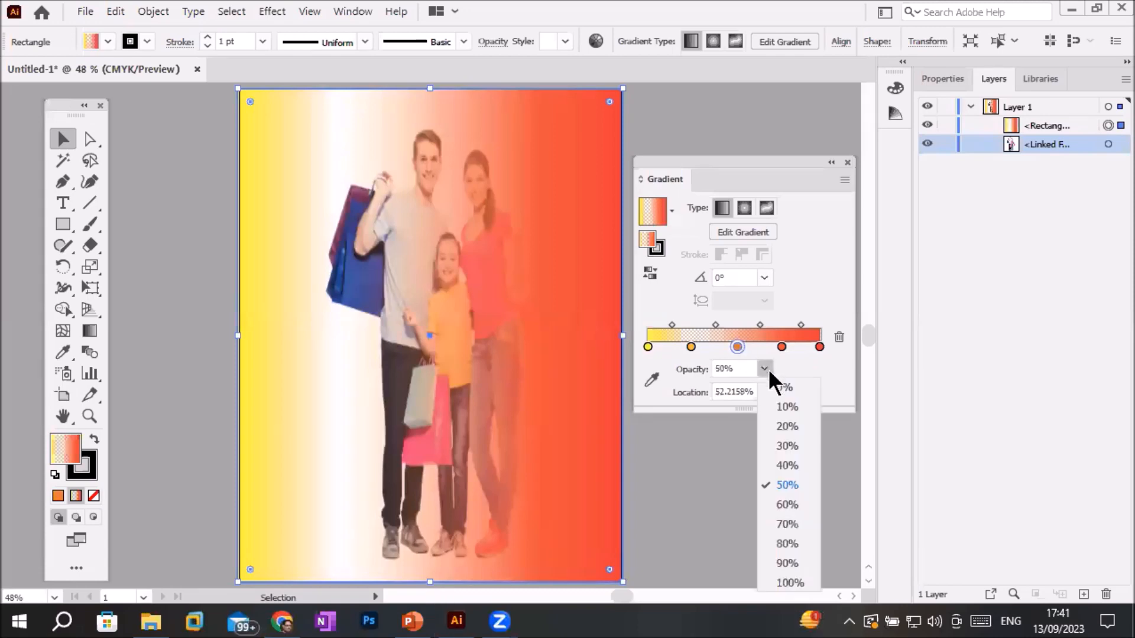
click(792, 579)
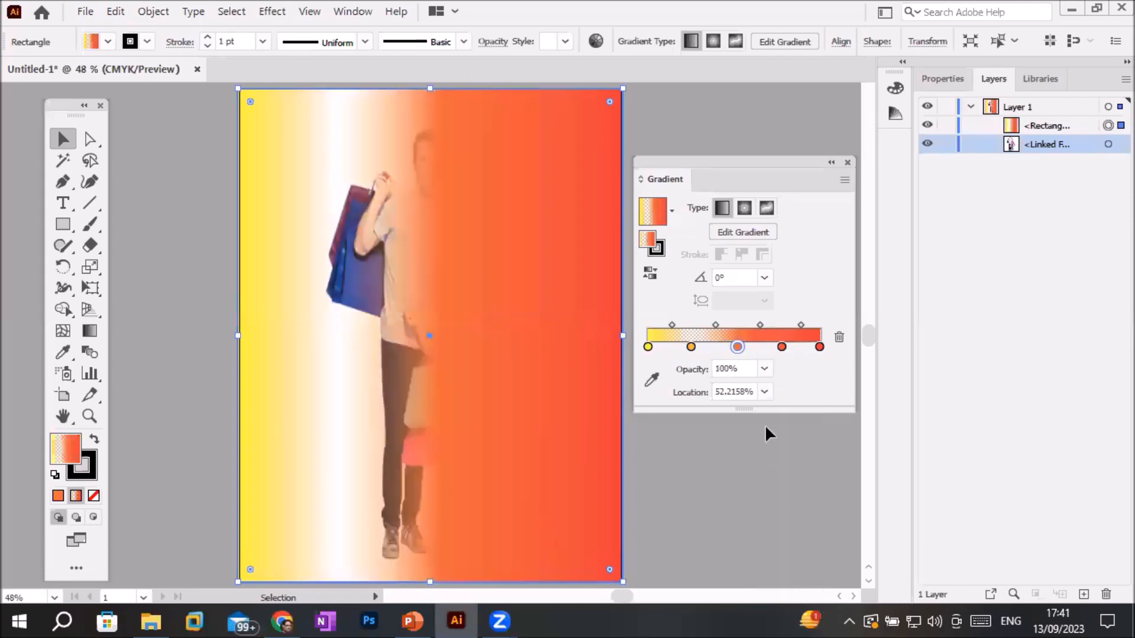
click(780, 346)
click(765, 370)
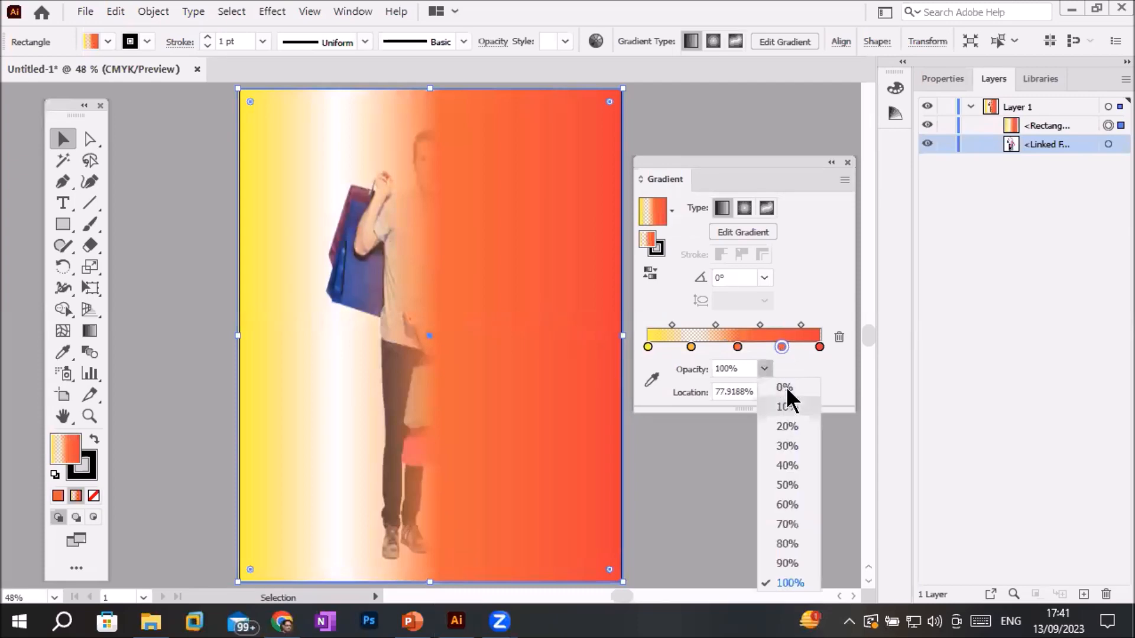
click(786, 389)
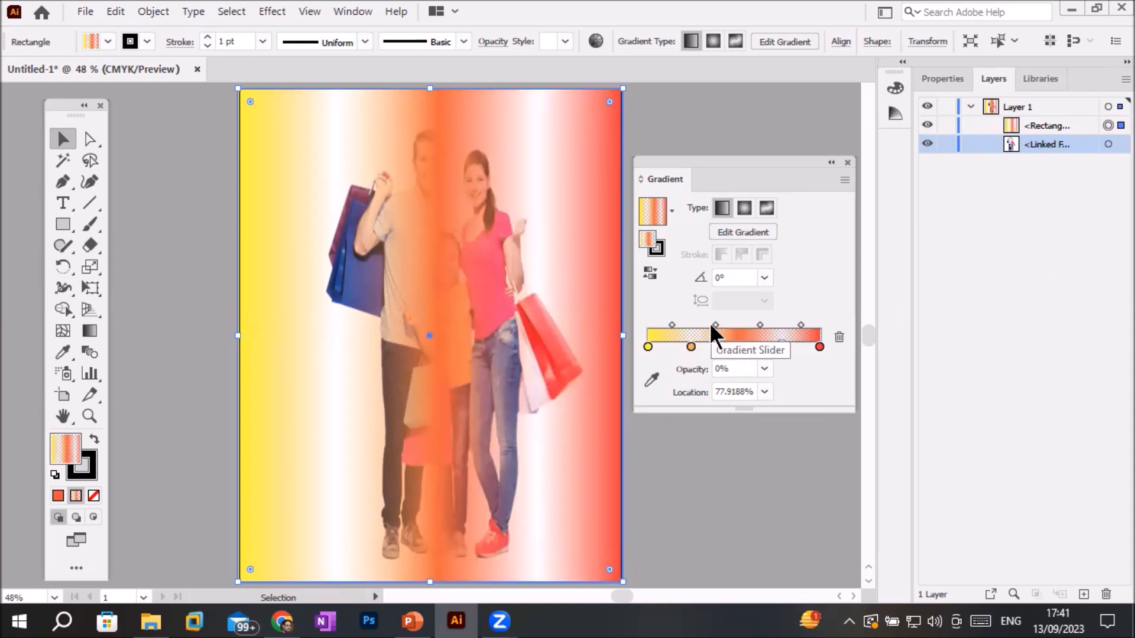
- Move the gradient's second midpoint to about 83% and its third midpoint to about 20%, narrowing the opaque orange band
drag(714, 325, 729, 326)
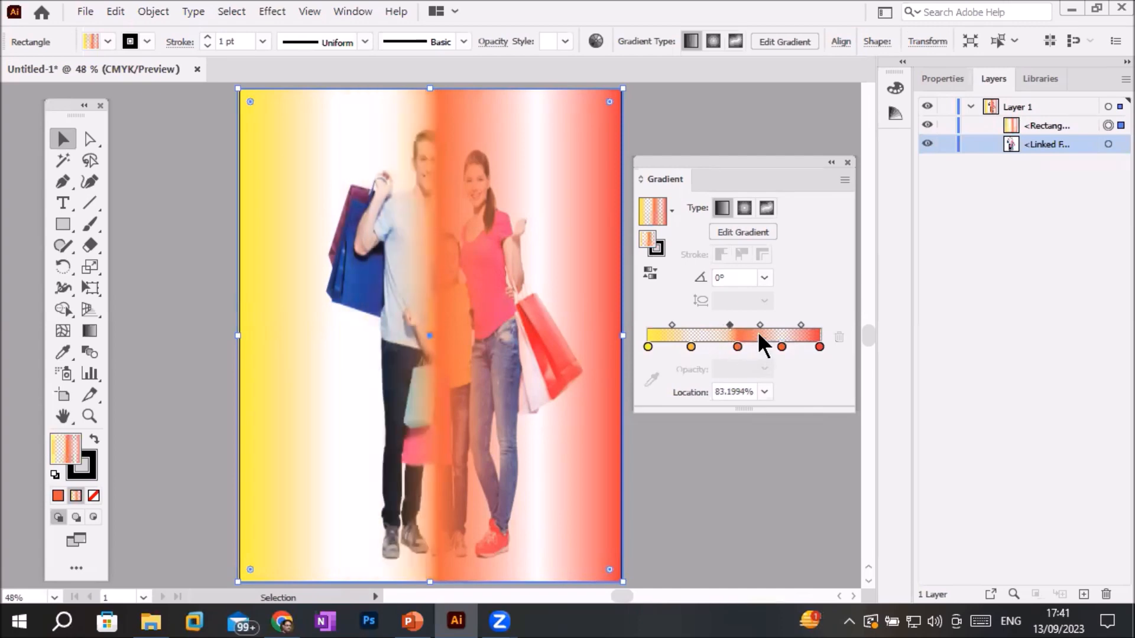
drag(759, 324, 747, 325)
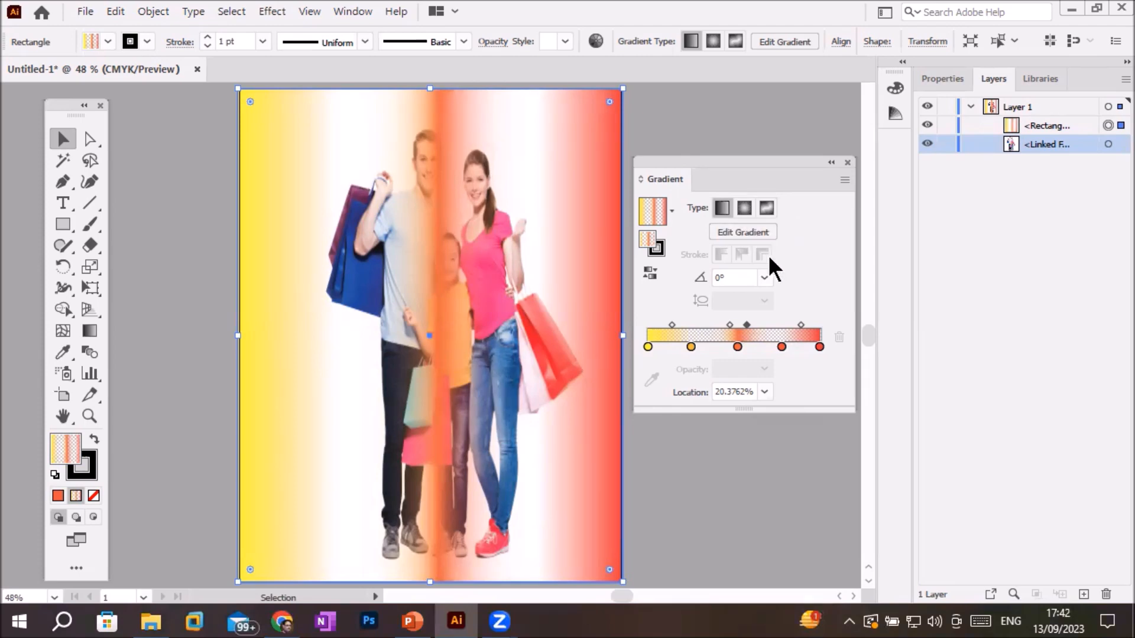
- Activate gradient editing on the rectangle and set the gradient angle to 45°
click(741, 232)
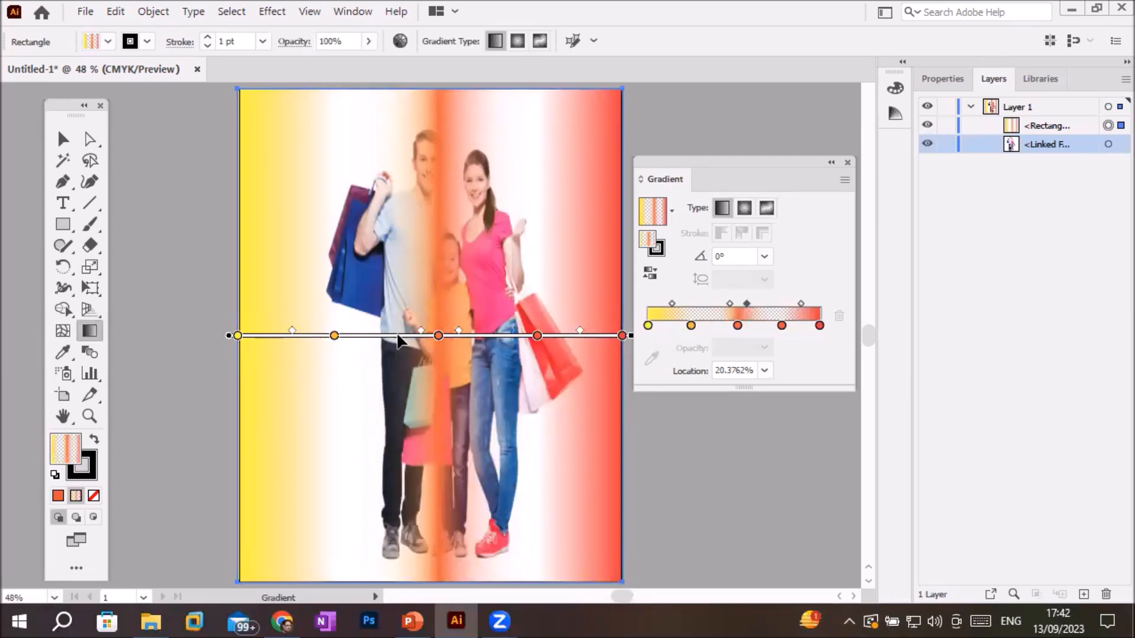
click(764, 257)
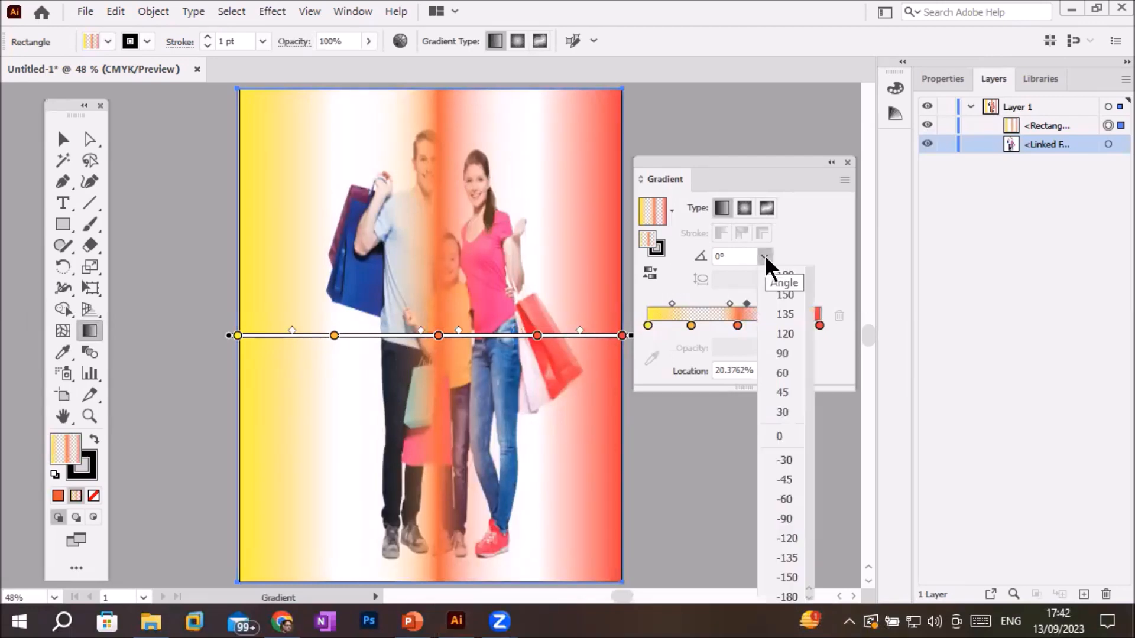
click(782, 393)
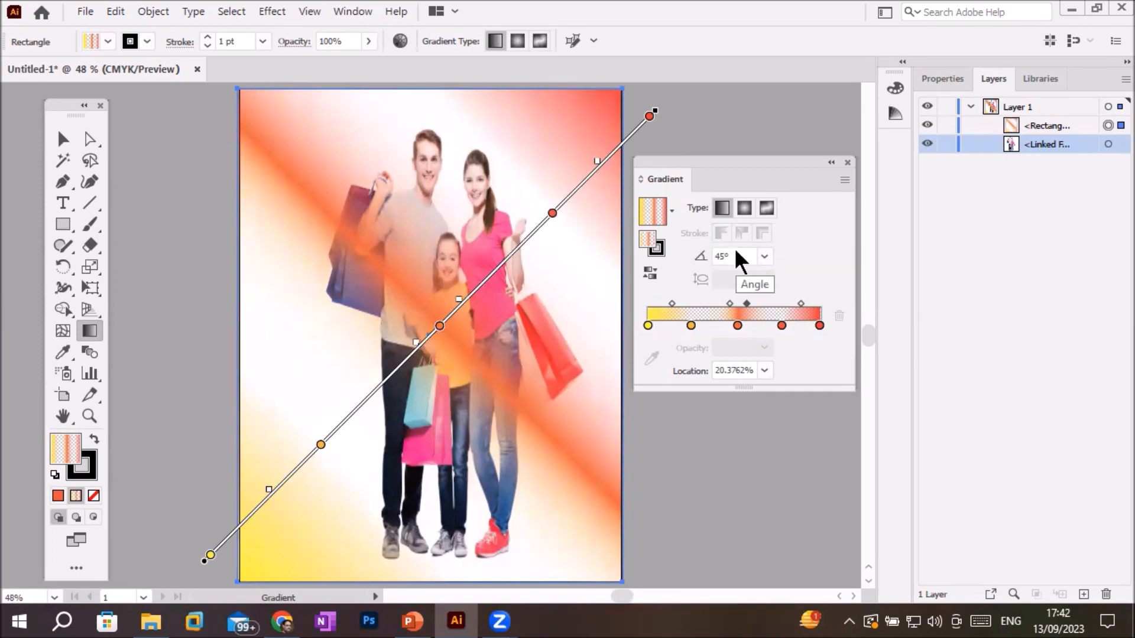
- Rotate the gradient freehand to about 2.45° and slide its line so the orange band crosses near the rectangle's center
mouse_move(664, 107)
mouse_down()
mouse_move(692, 150)
mouse_move(693, 534)
mouse_up()
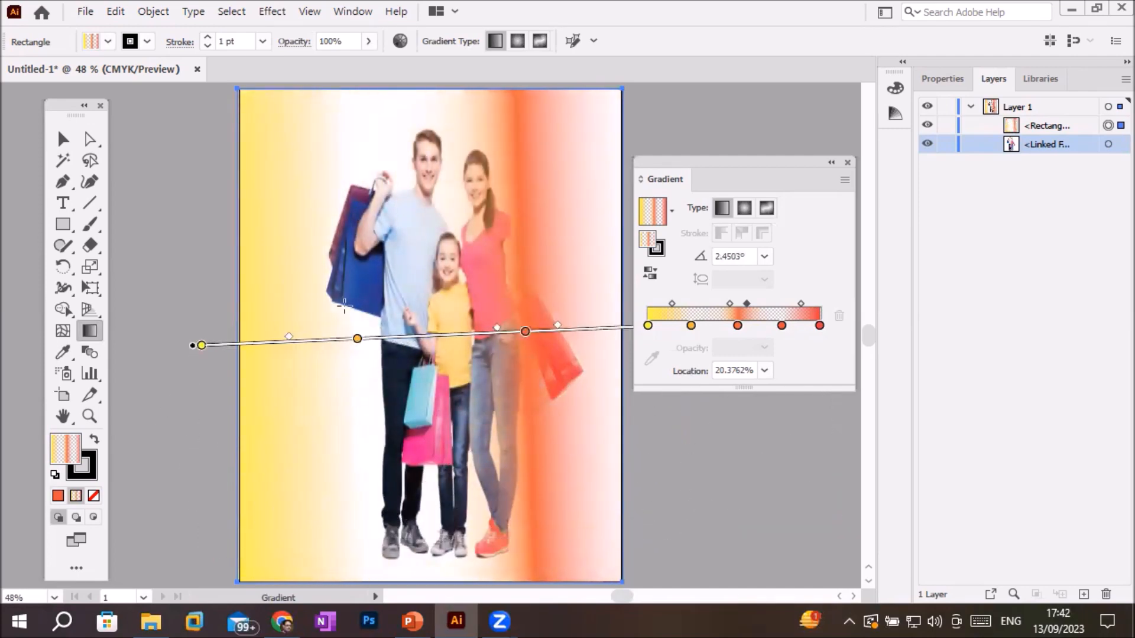
mouse_move(191, 344)
mouse_down()
mouse_move(200, 329)
mouse_move(183, 317)
mouse_move(160, 227)
mouse_move(3, 256)
mouse_move(296, 264)
mouse_move(115, 269)
mouse_move(274, 267)
mouse_move(143, 273)
mouse_move(328, 271)
mouse_move(85, 267)
mouse_move(282, 268)
mouse_move(147, 274)
mouse_move(231, 273)
mouse_up()
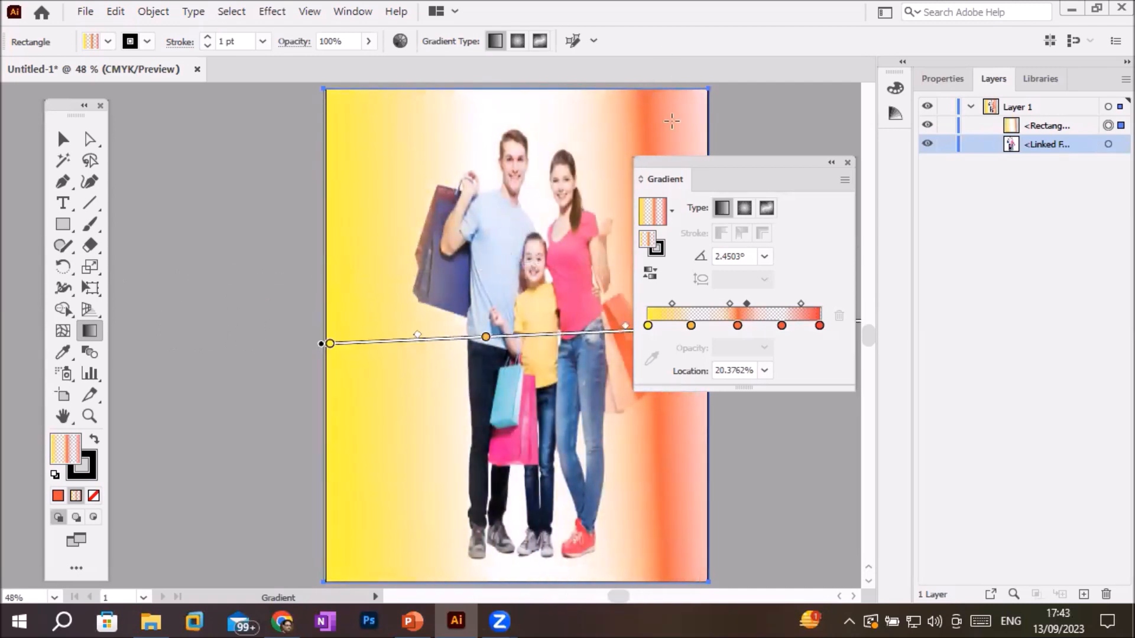
mouse_move(702, 165)
mouse_down()
mouse_move(734, 209)
mouse_move(856, 281)
mouse_move(806, 384)
mouse_up()
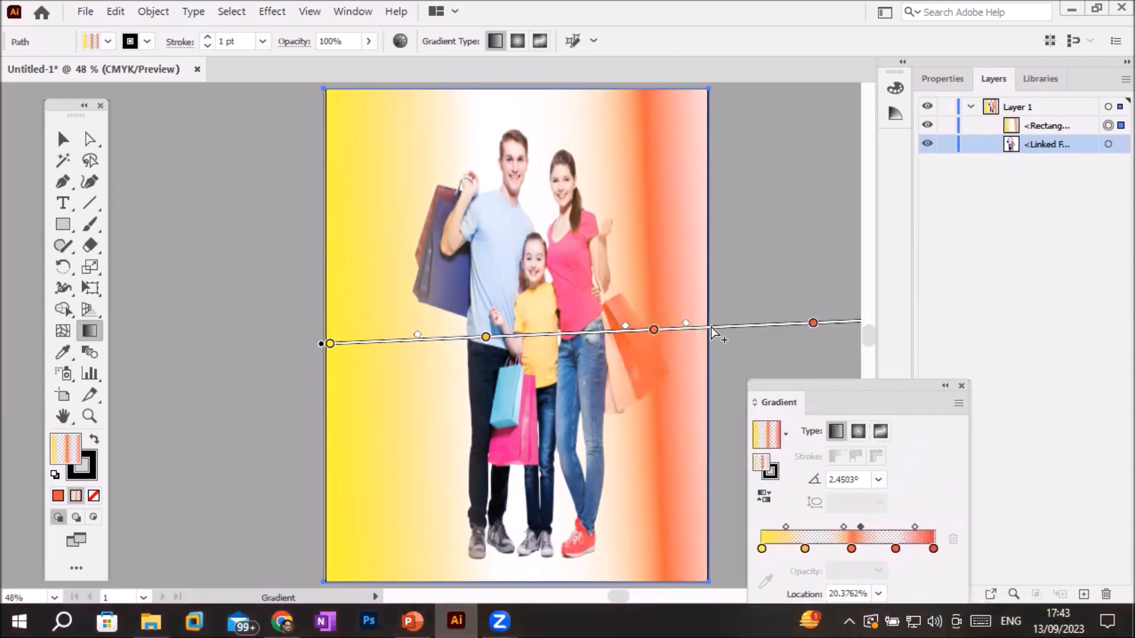
drag(738, 321, 619, 327)
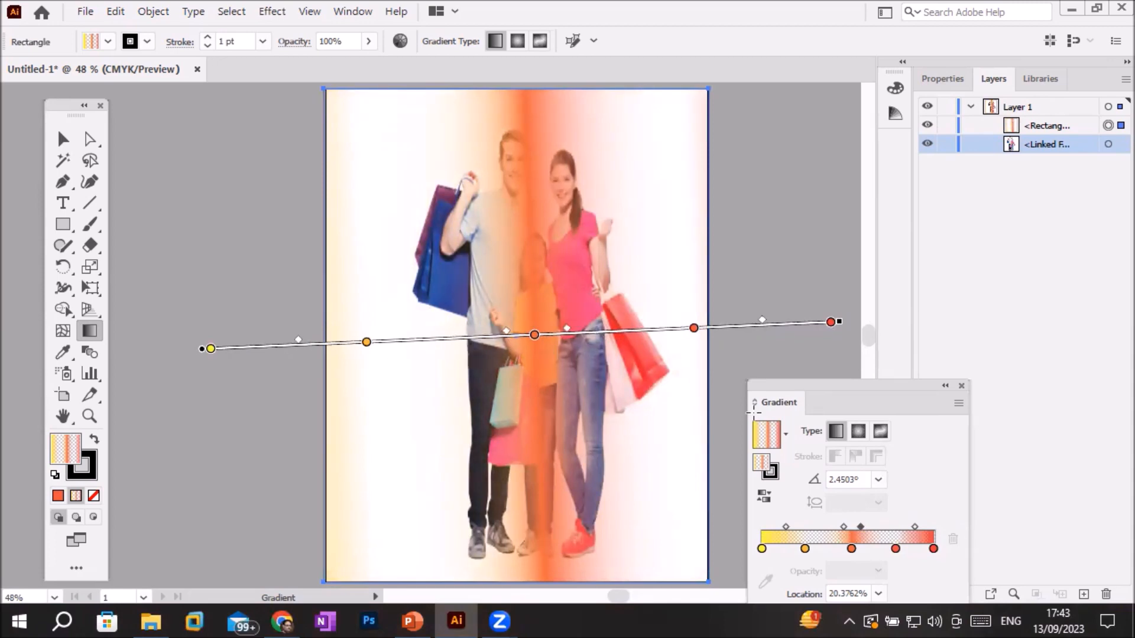
- Try a gradient angle of 90° and then set the angle to 0°
drag(836, 385, 833, 301)
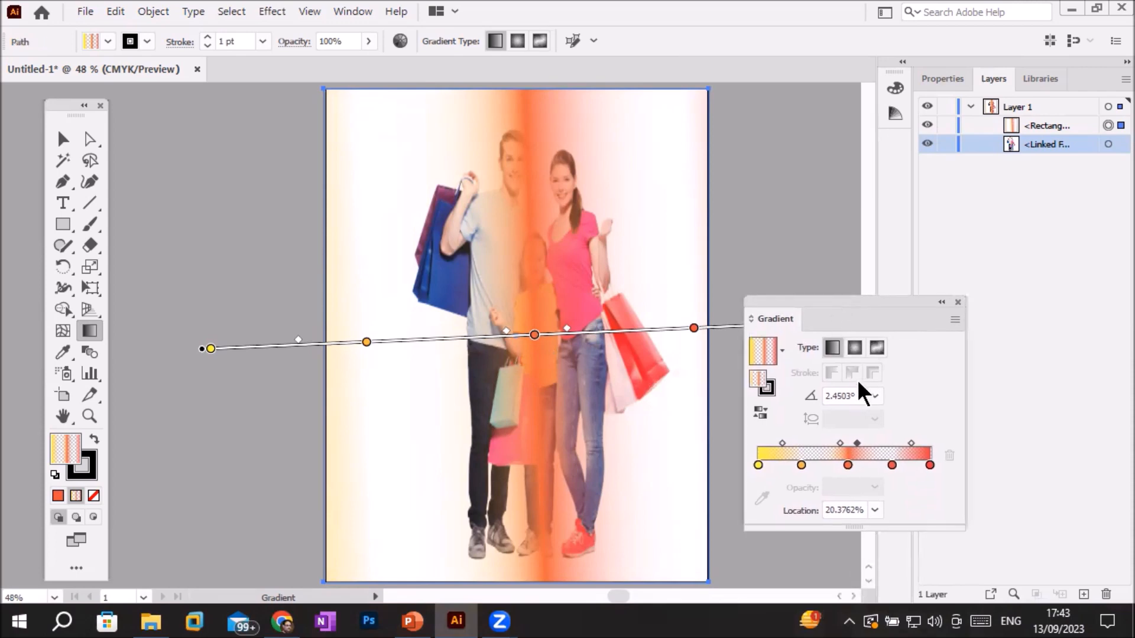
click(874, 396)
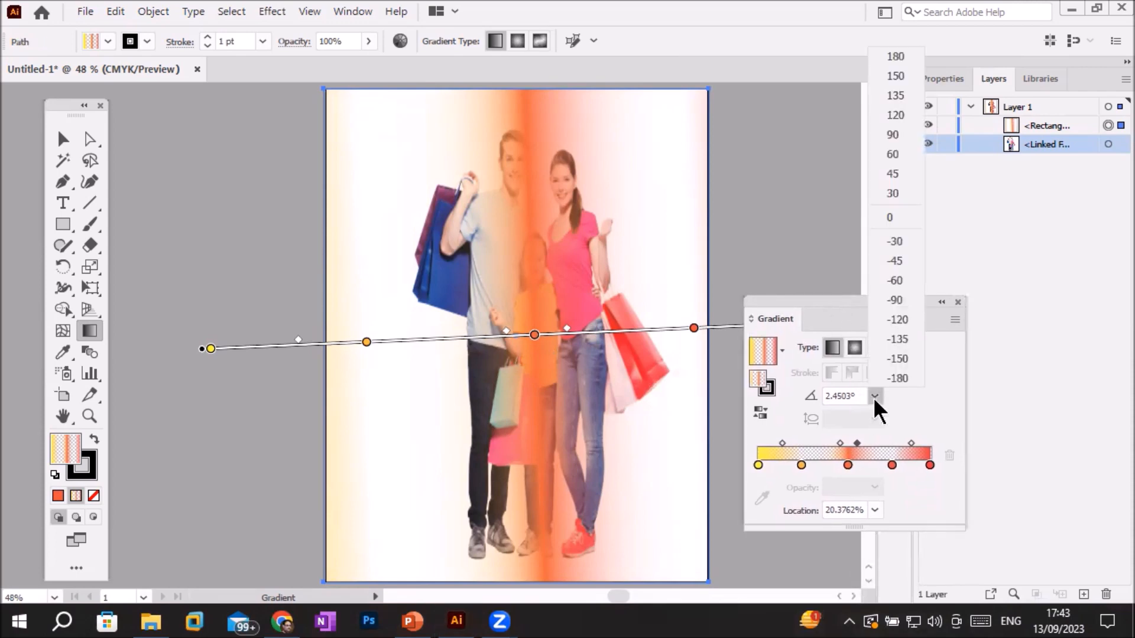
click(910, 136)
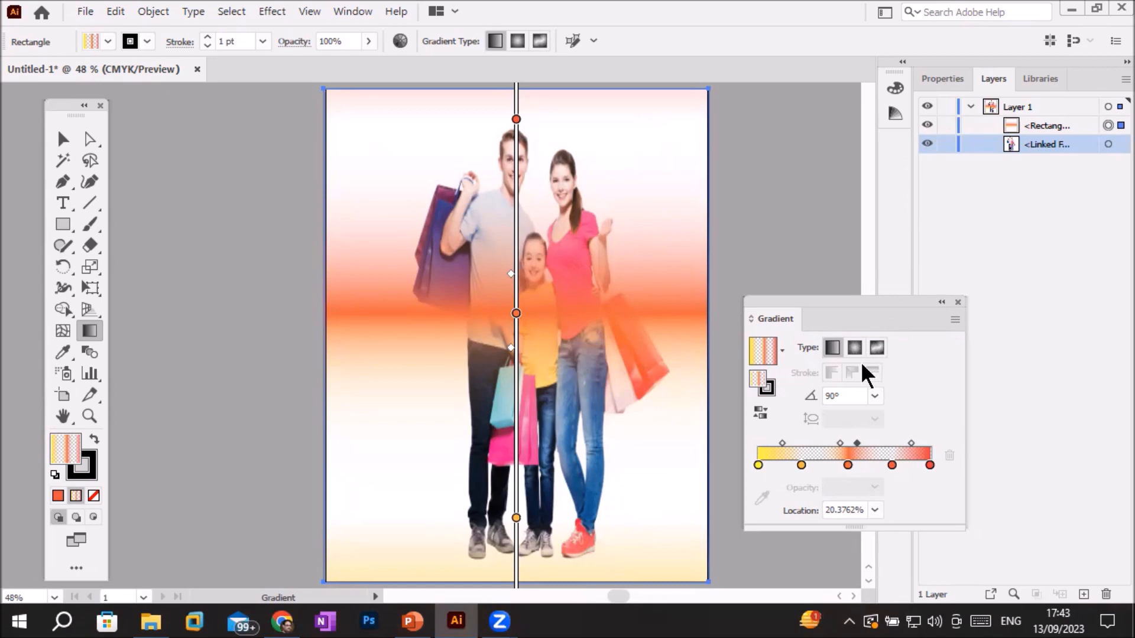
click(874, 393)
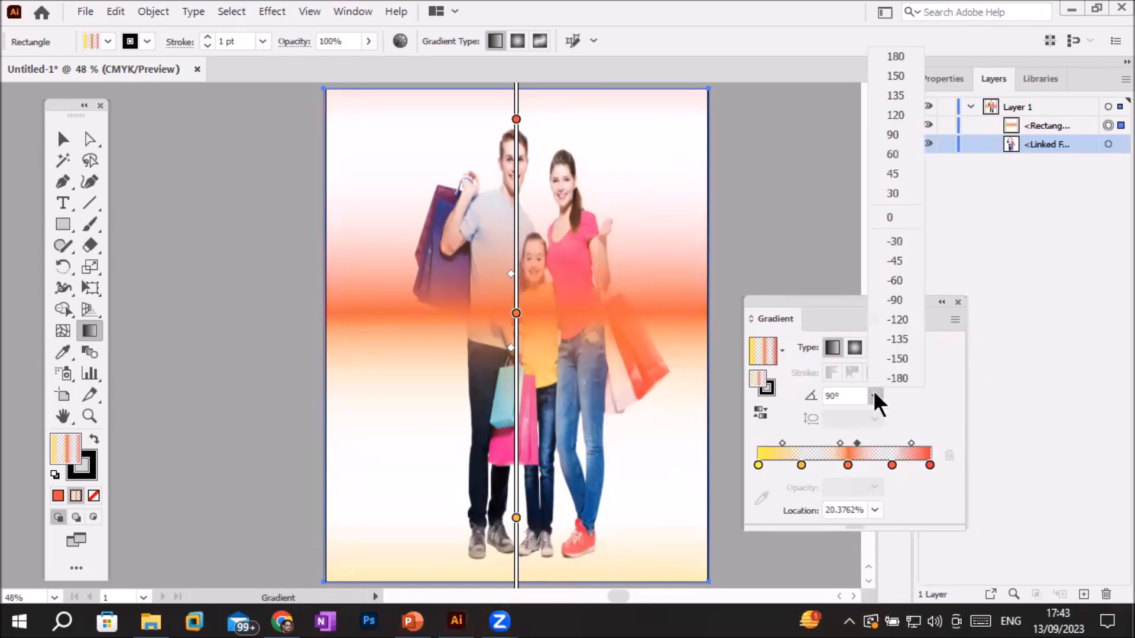
click(884, 214)
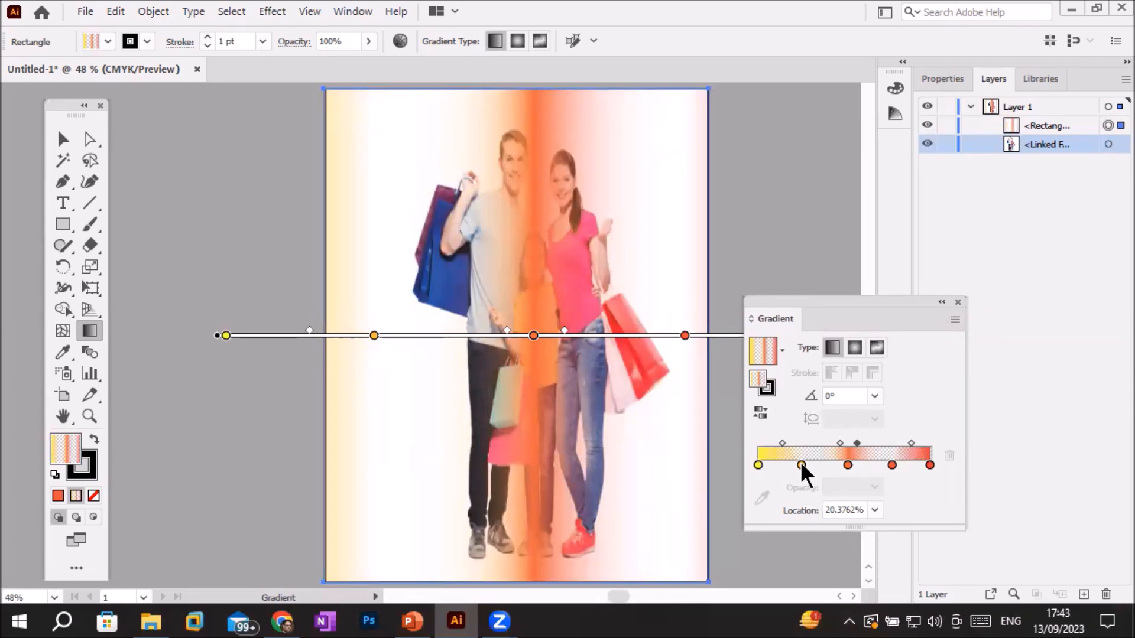
- Apply the White, Black preset gradient to the rectangle and recolor its white stop with CMYK Cyan
click(780, 348)
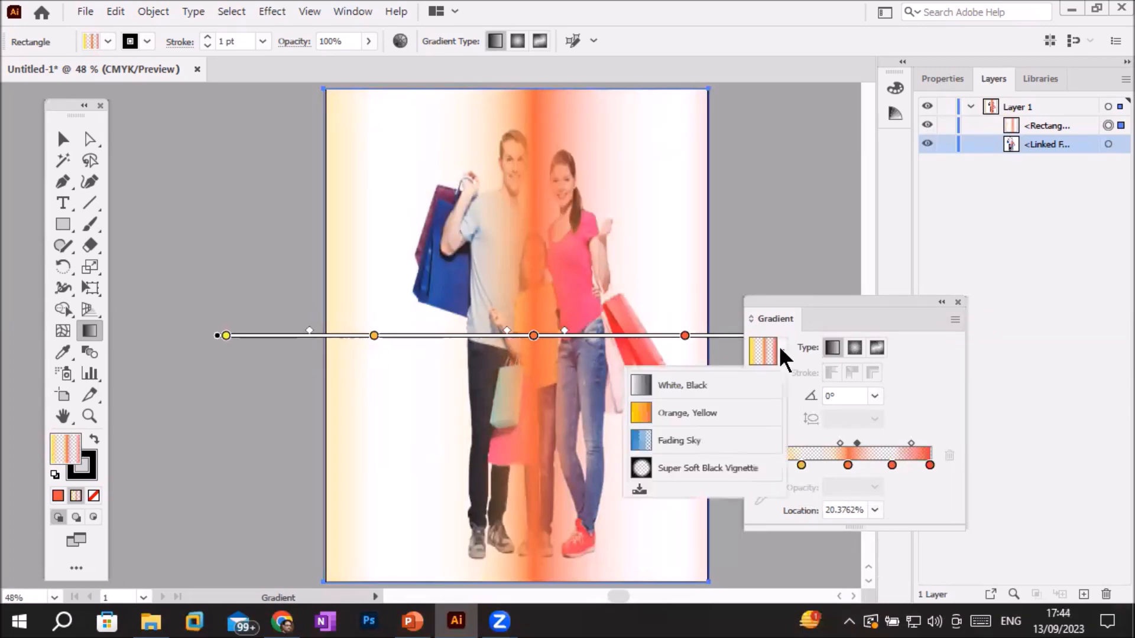
click(686, 387)
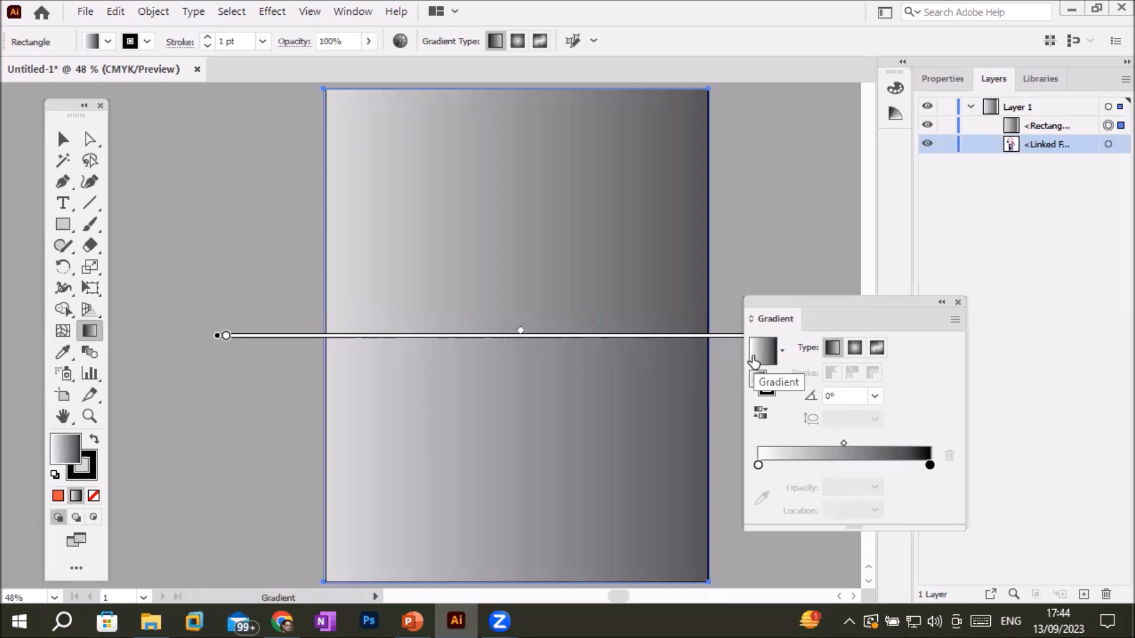
click(758, 465)
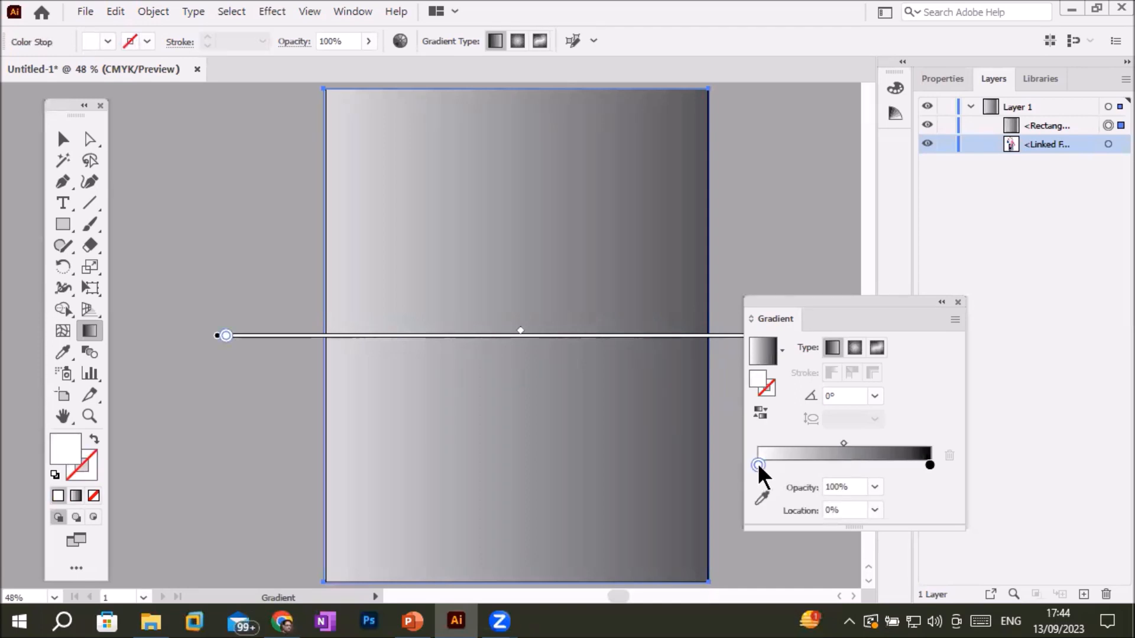
double_click(758, 464)
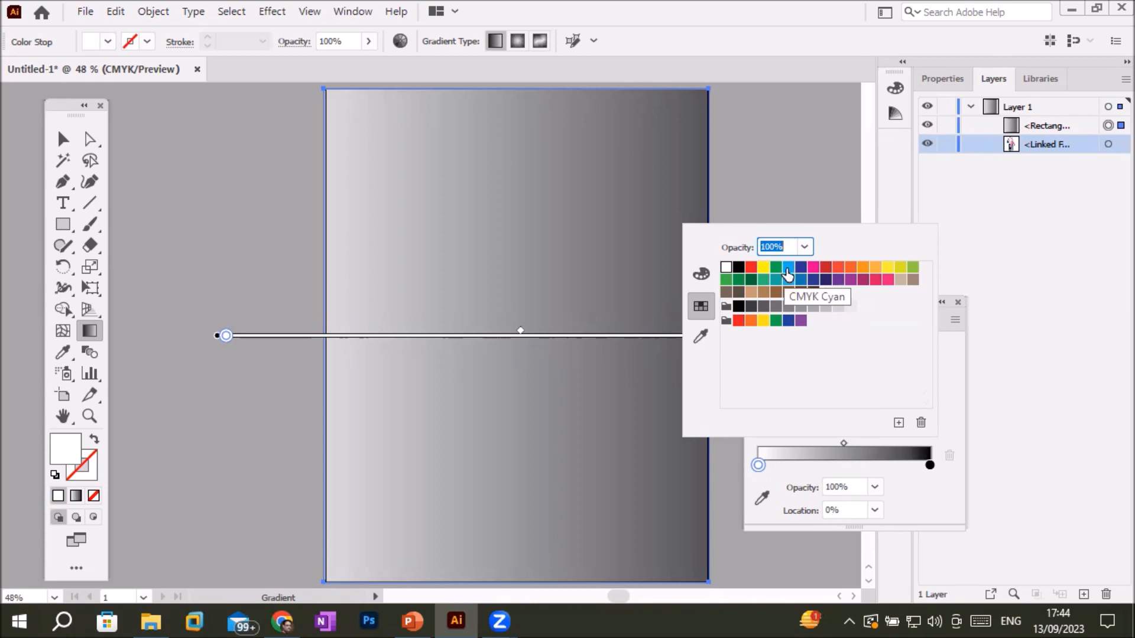
click(788, 272)
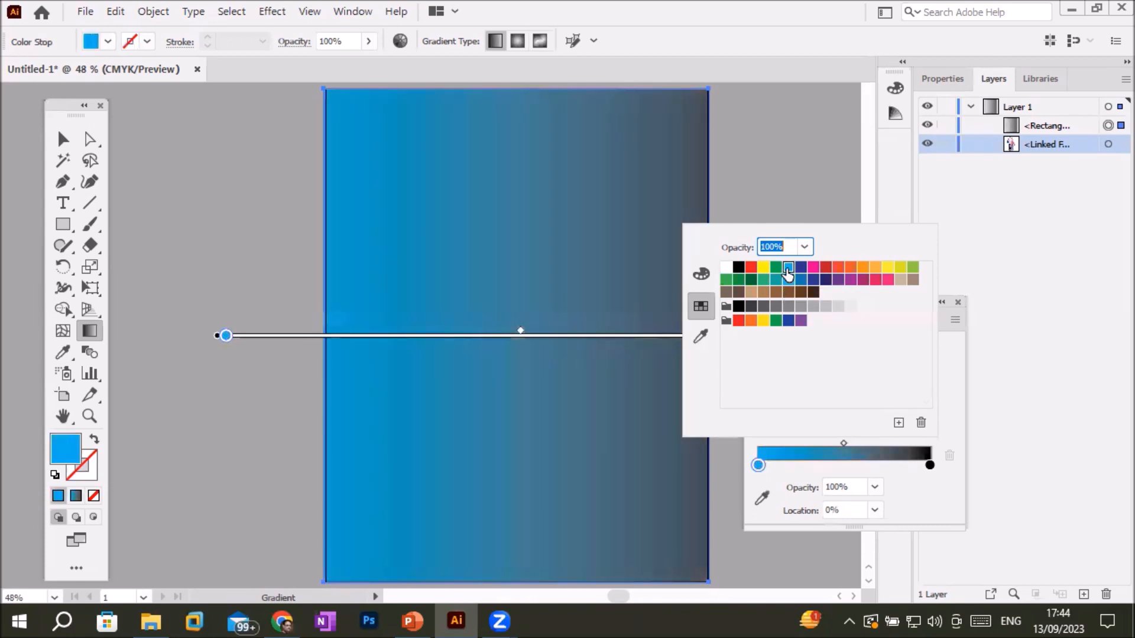
- Try yellow on the gradient's black end stop and settle on the red-orange swatch C=0 M=90 Y=85 K=0
click(928, 465)
double_click(928, 466)
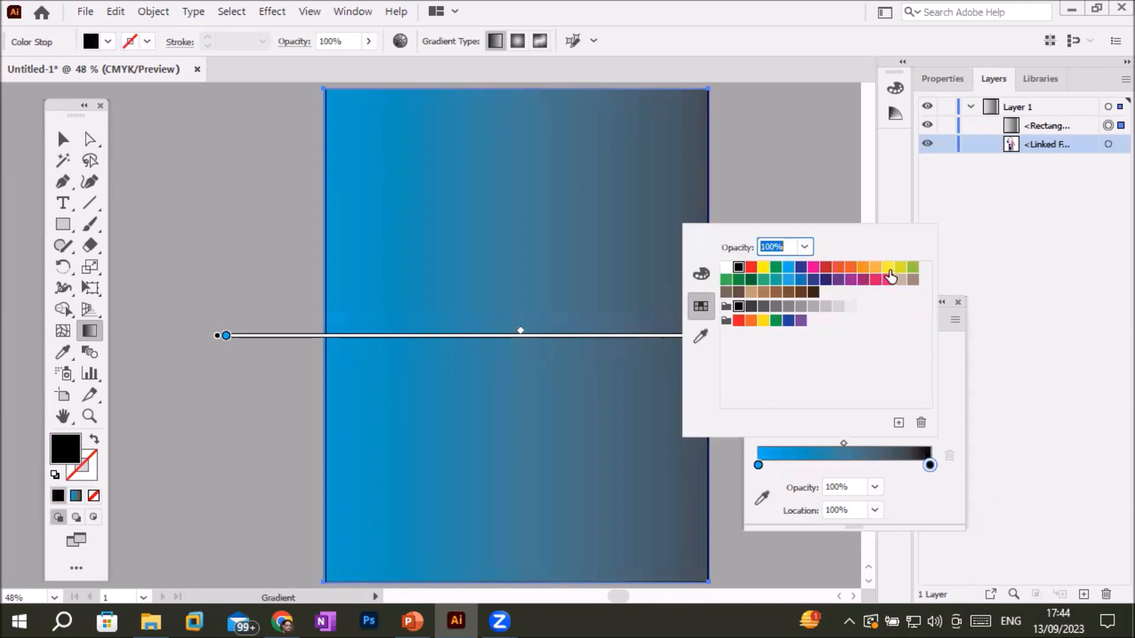
click(887, 269)
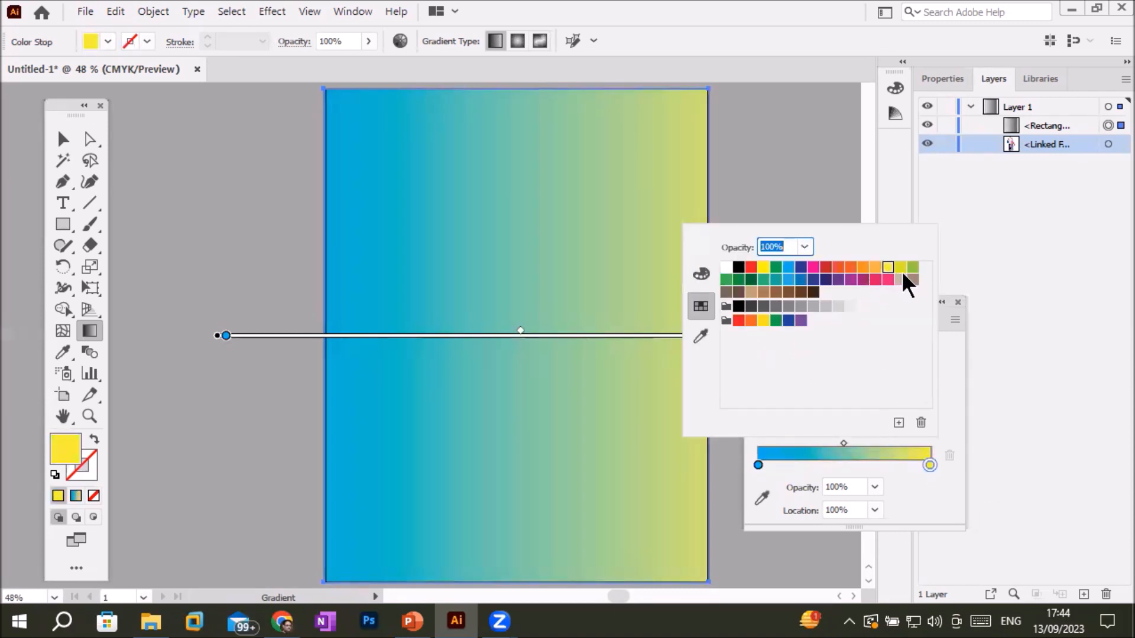
click(838, 268)
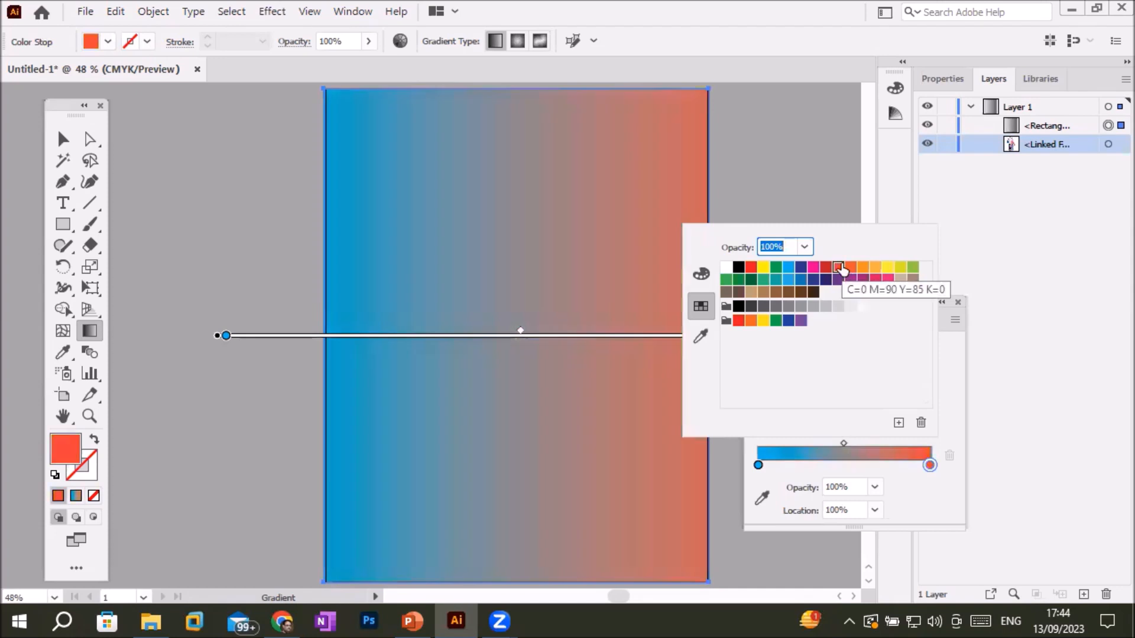
click(906, 513)
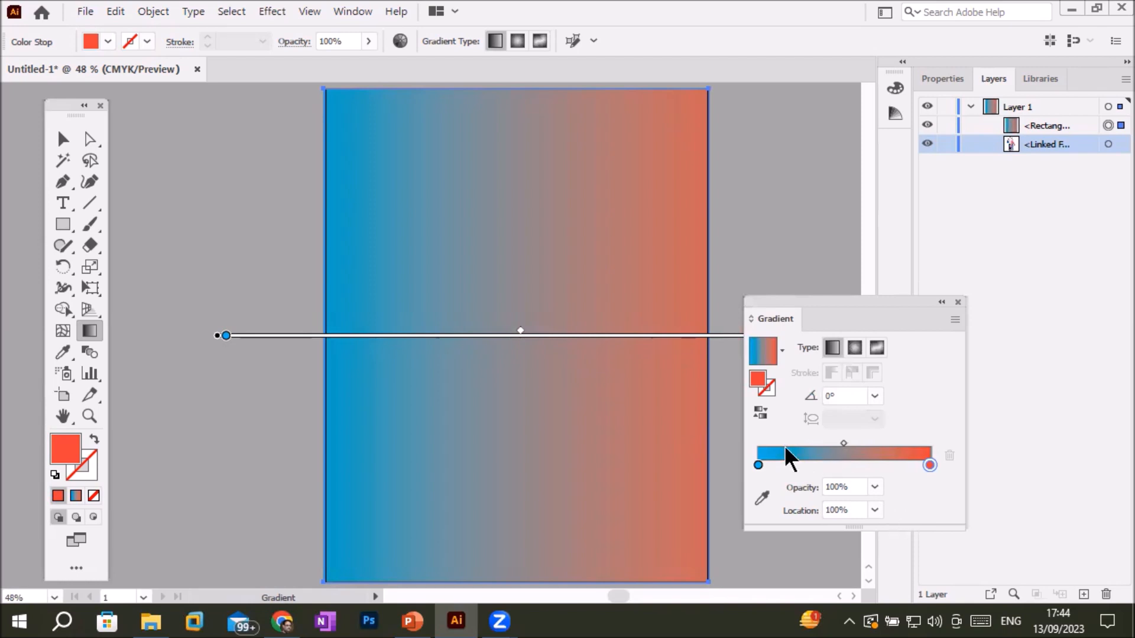
- Add two color stops to the gradient at about 27% and 77%
click(804, 465)
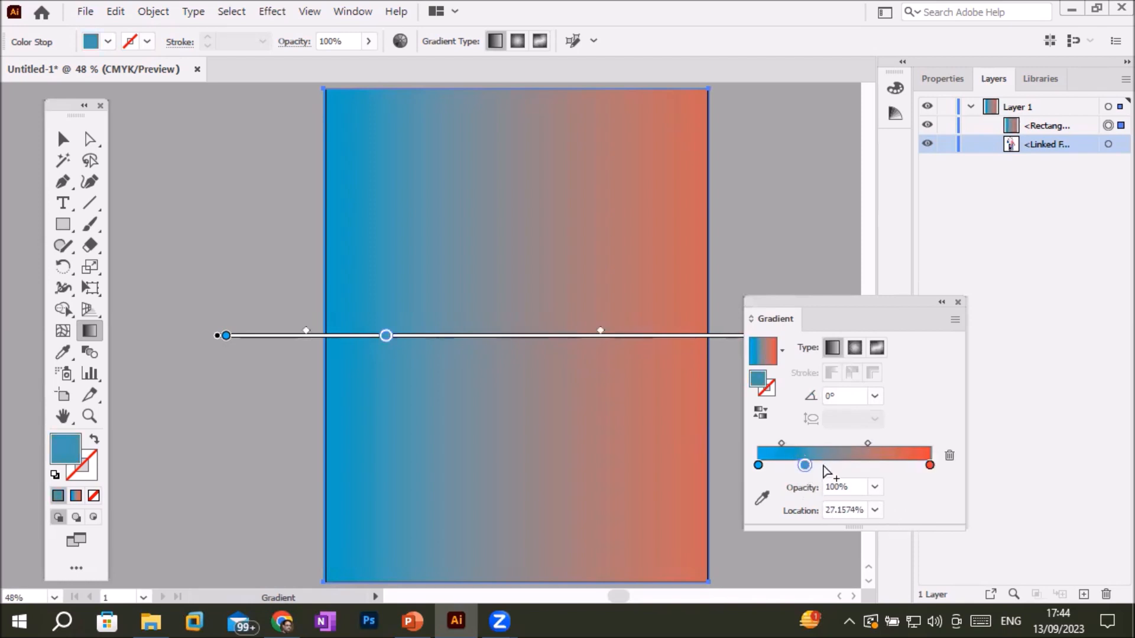
click(890, 466)
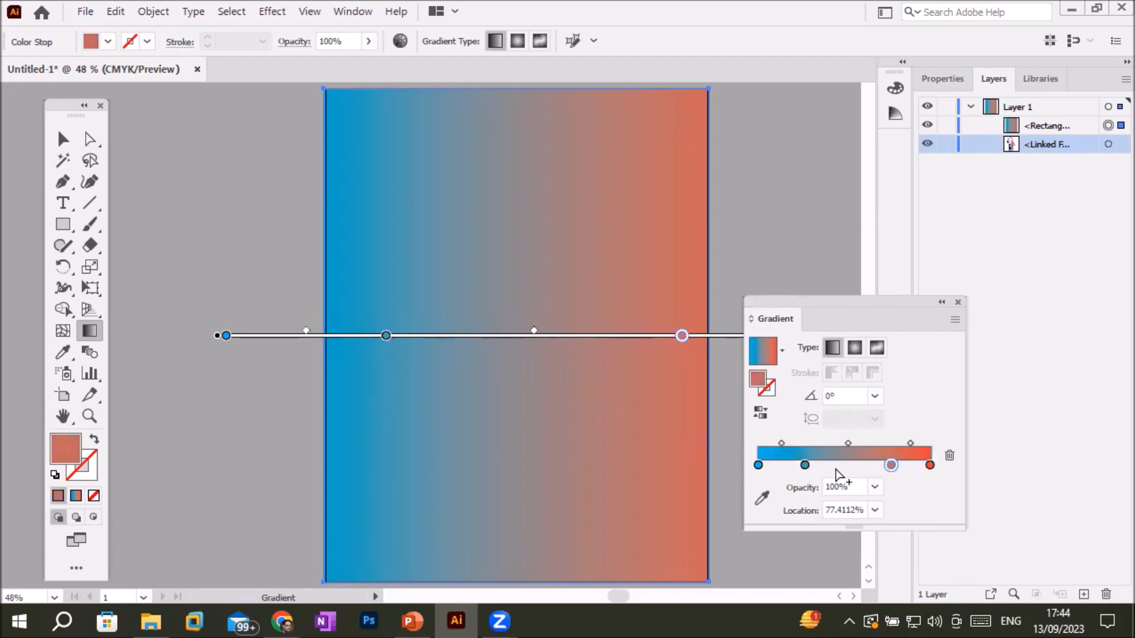
- Switch the color mode of the gradient stop at about 27% to RGB and then to Grayscale
click(804, 466)
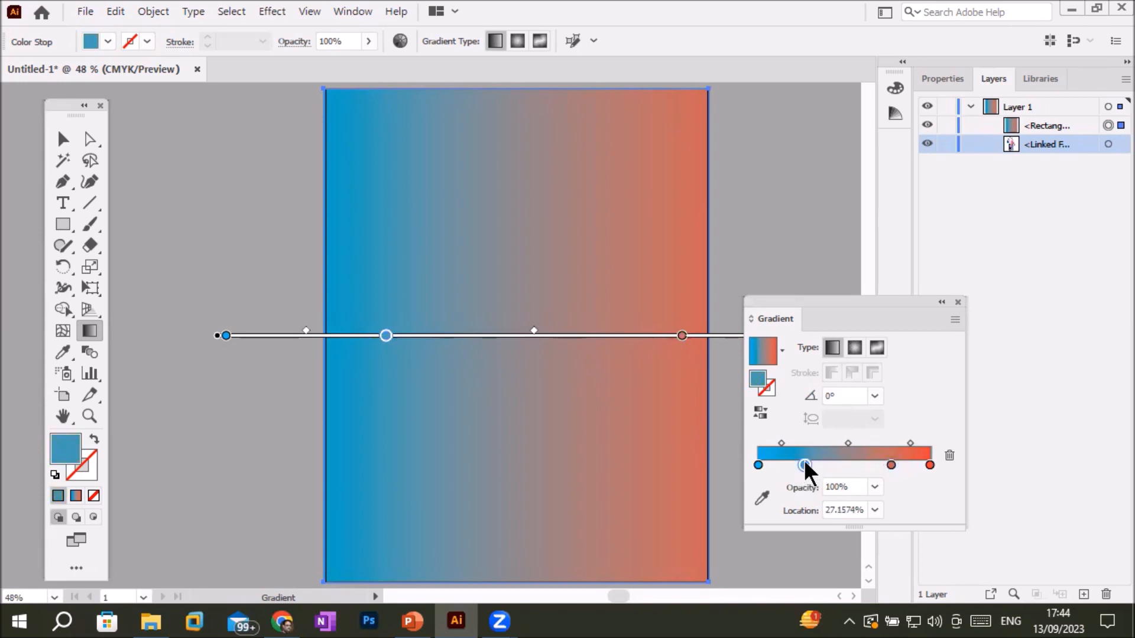
double_click(804, 464)
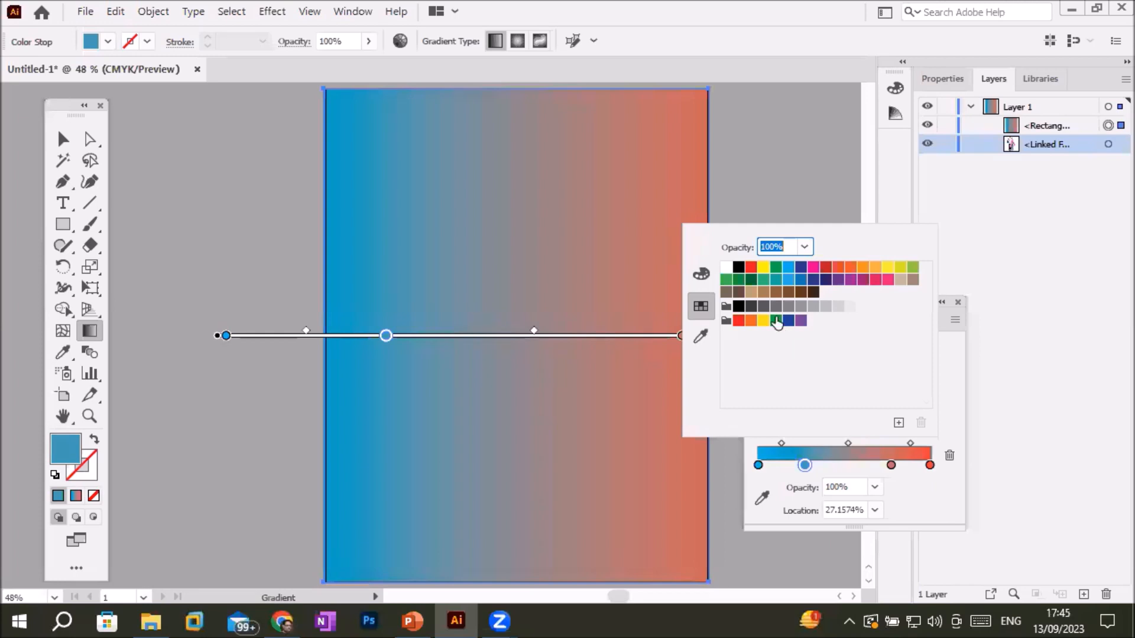
click(699, 273)
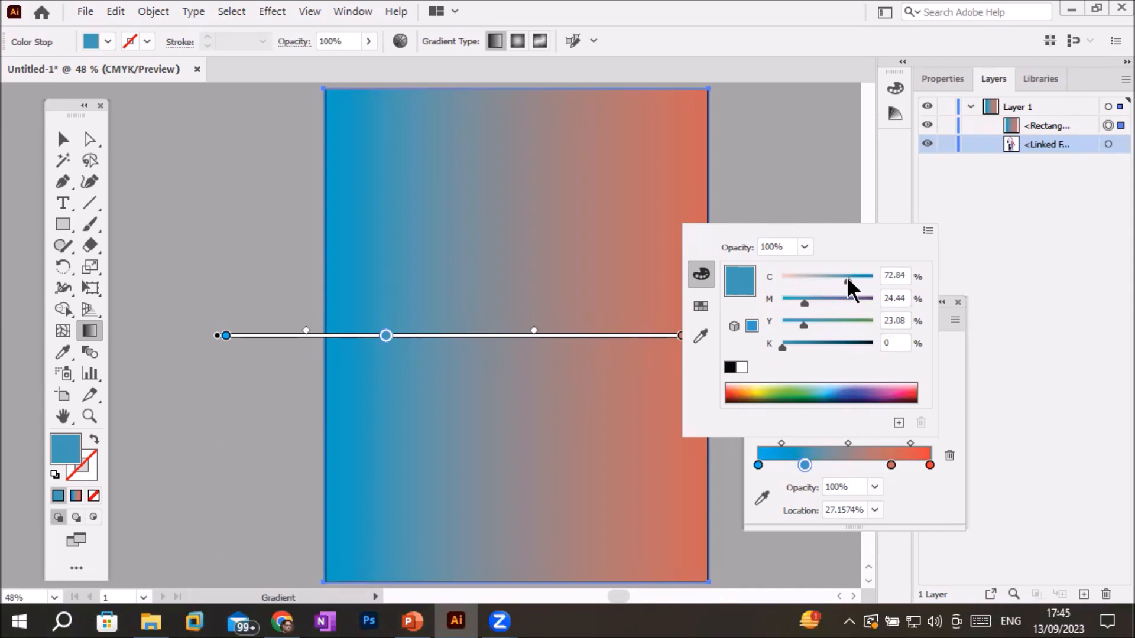
click(927, 232)
click(974, 256)
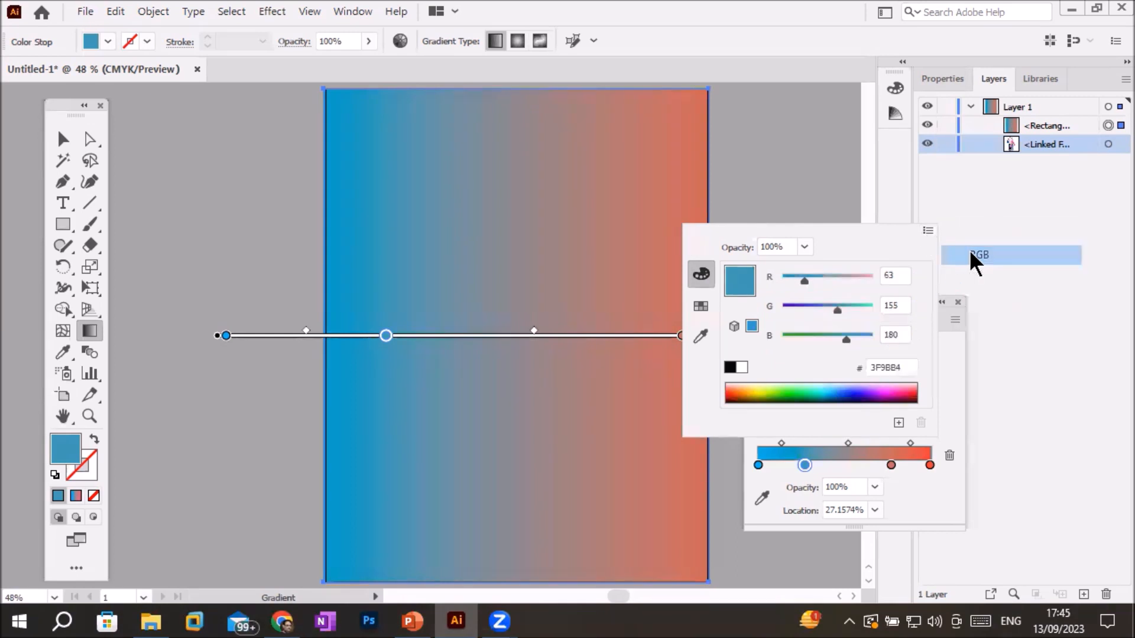
click(927, 231)
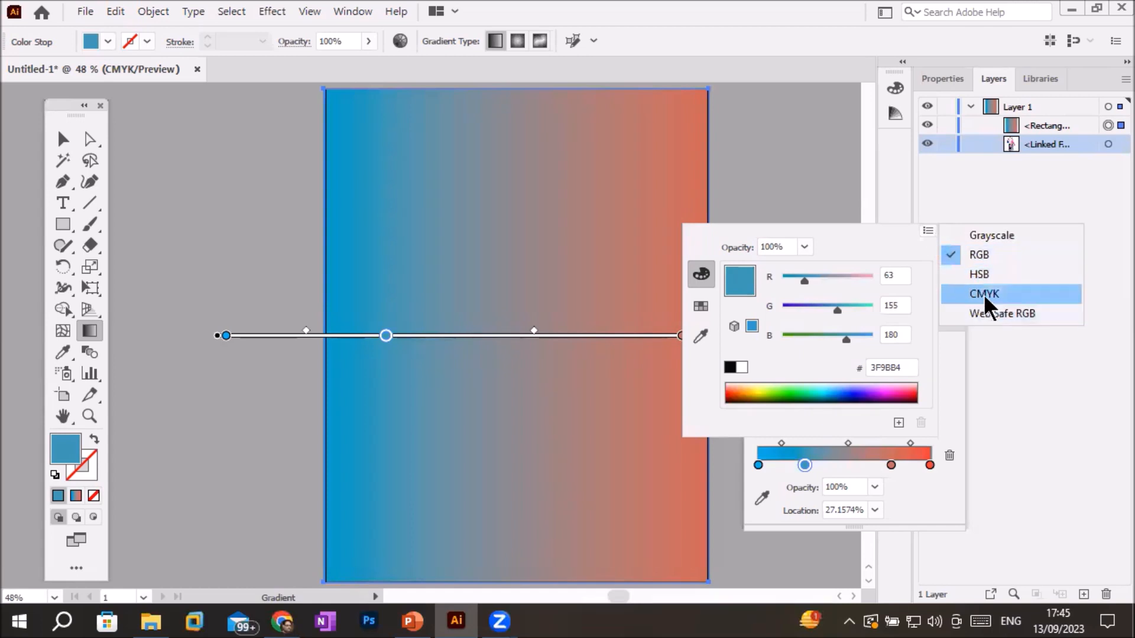
click(1001, 236)
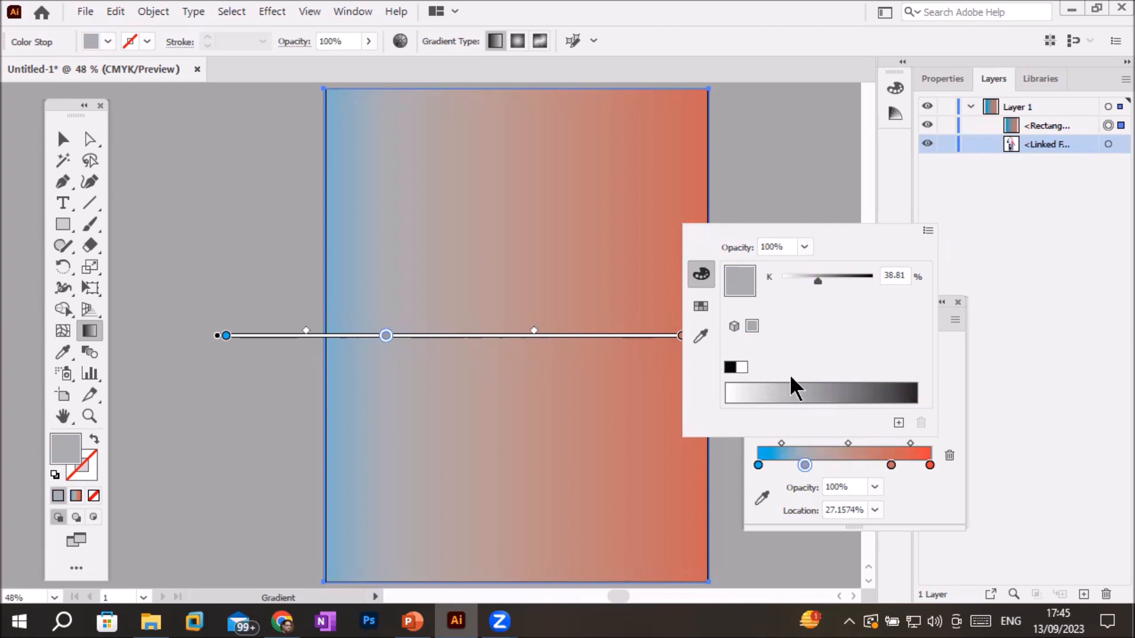
- Select the linked image, then move the gradient rectangle off to the left of the artboard to uncover it
click(1103, 146)
click(1116, 145)
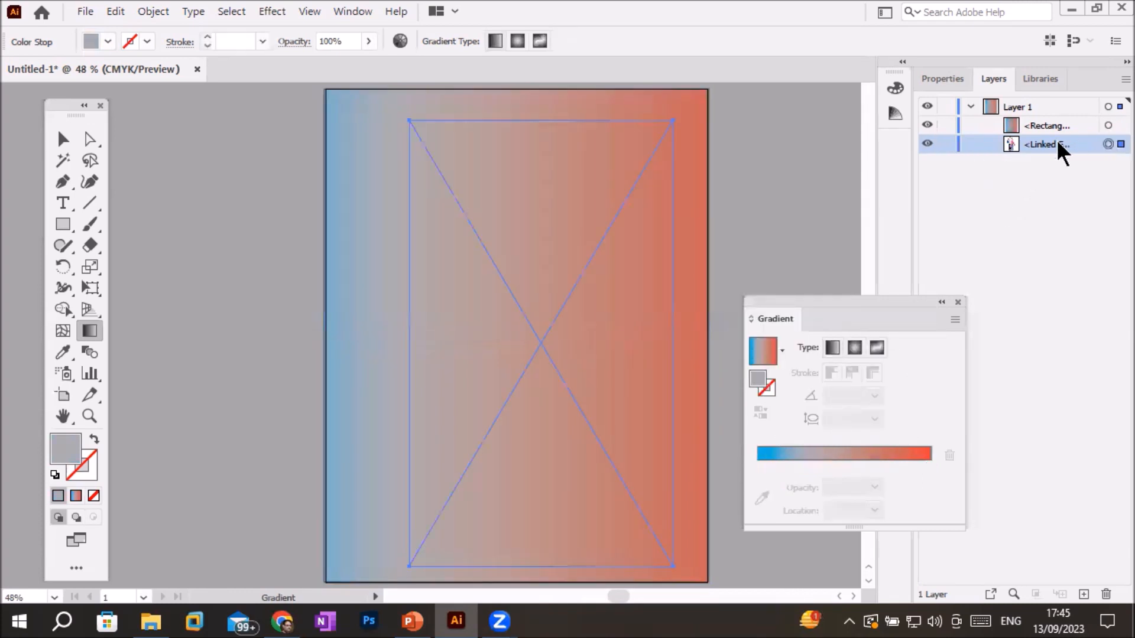
click(66, 141)
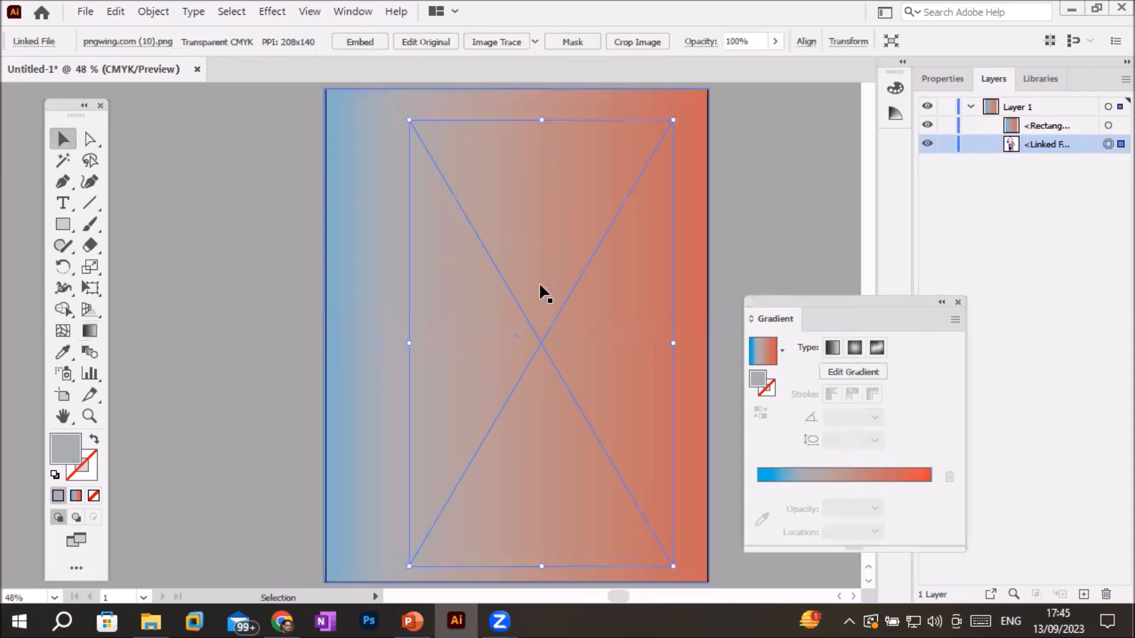
drag(523, 314, 206, 312)
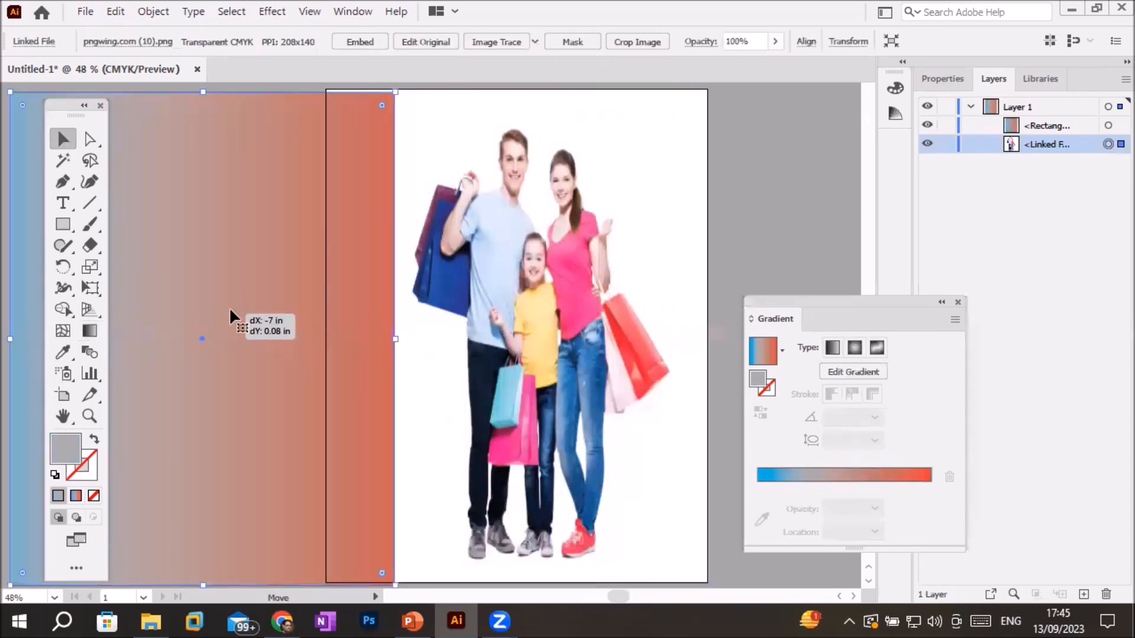
- Move the placed image to the left beside the artboard, put the gradient rectangle back onto the artboard and deselect it
drag(541, 301, 828, 222)
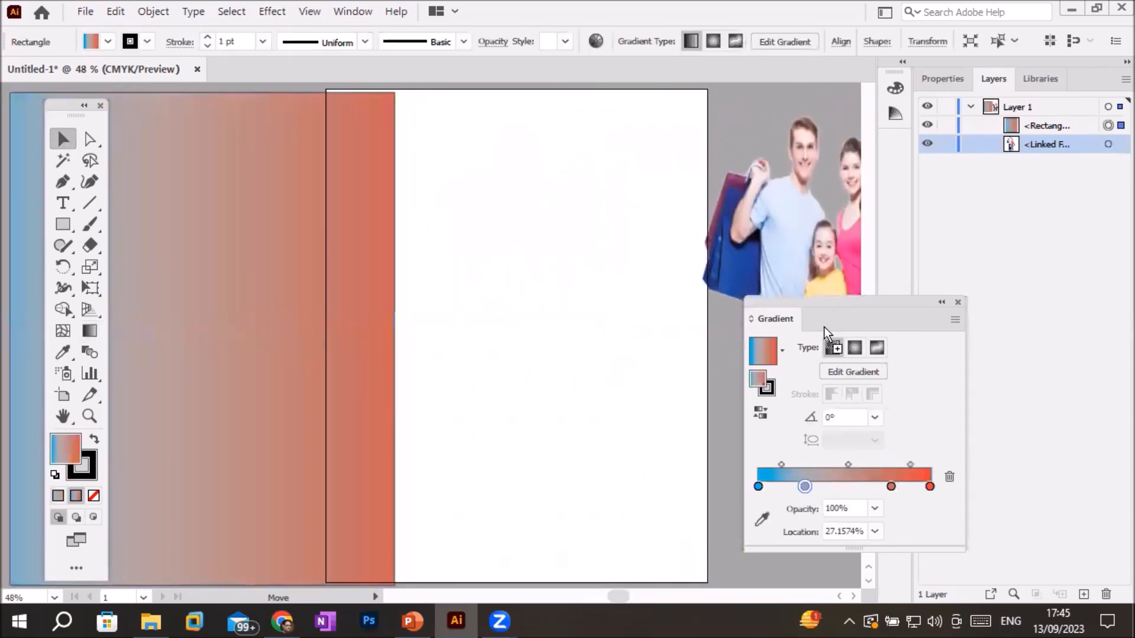
key(ctrl+z)
drag(512, 307, 201, 395)
drag(373, 181, 684, 172)
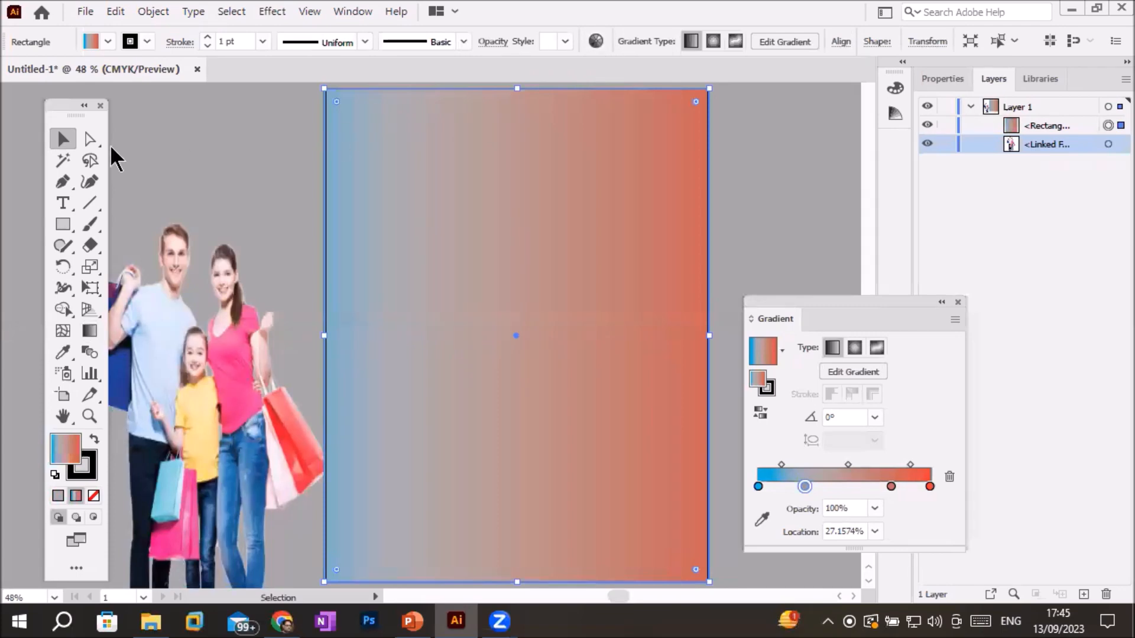
click(200, 156)
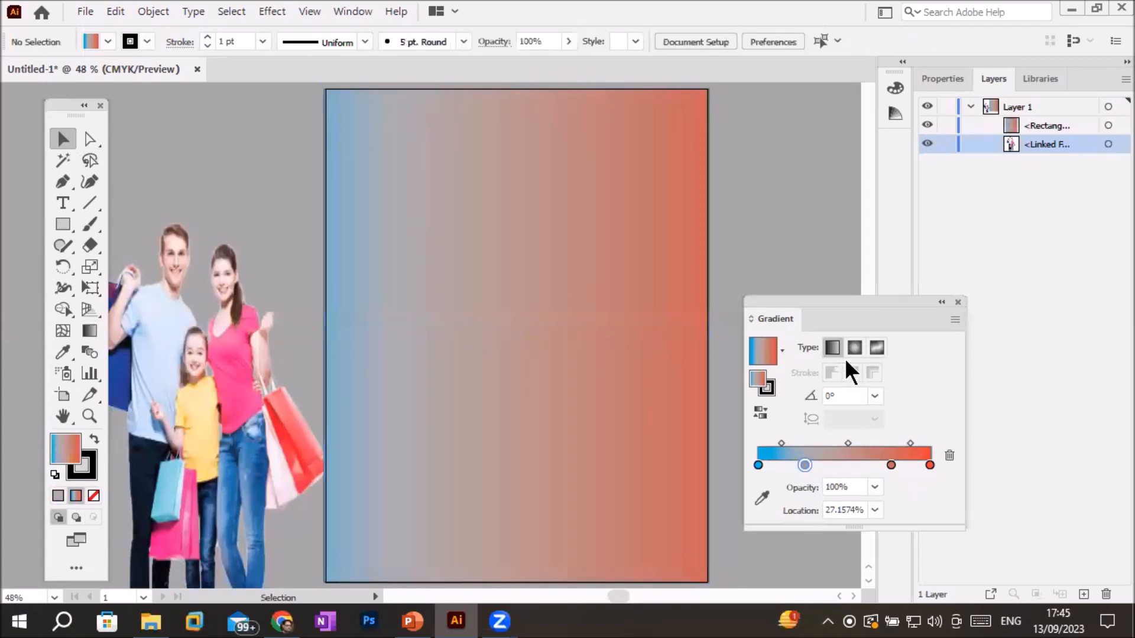
- Sample the dark blue and then the red shopping bag in the image as the color of the gradient stop at about 27%
double_click(804, 466)
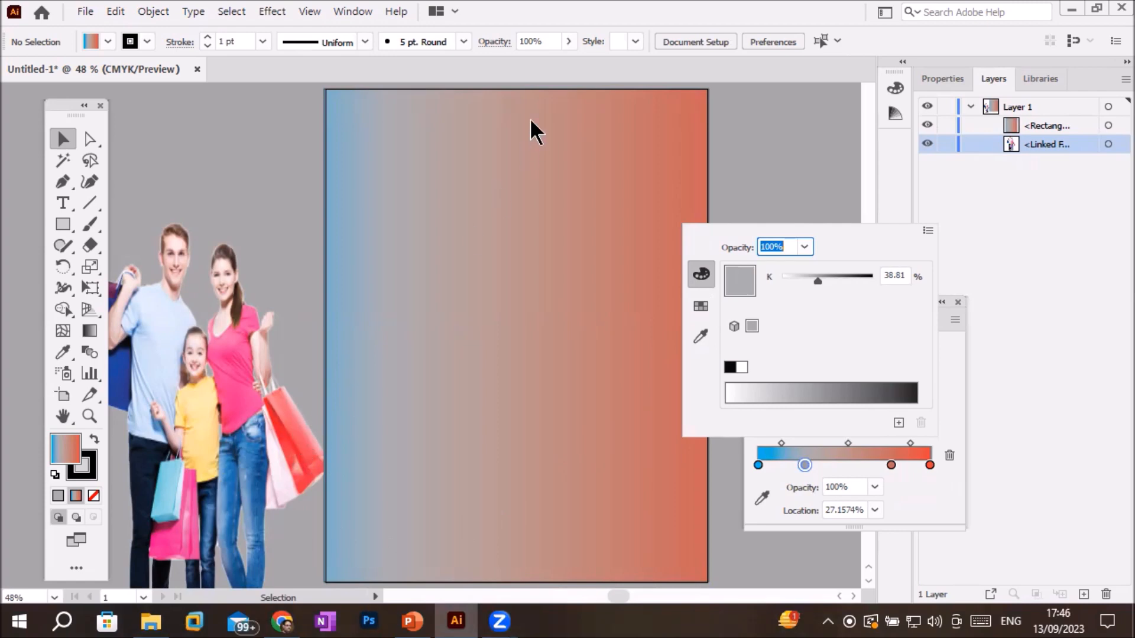
click(806, 463)
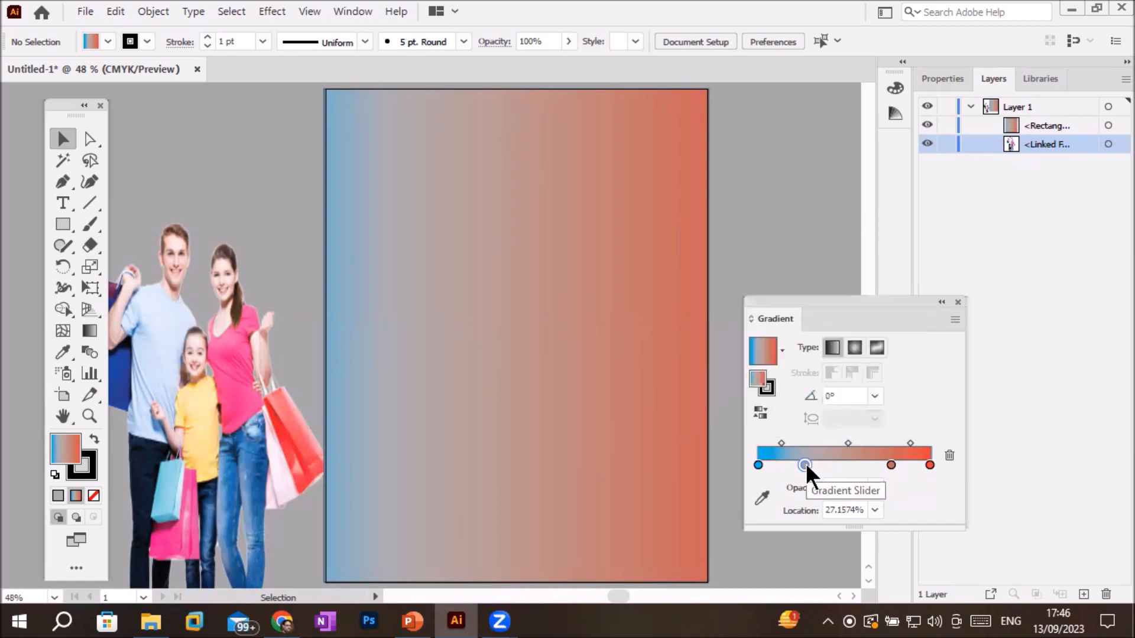
double_click(806, 464)
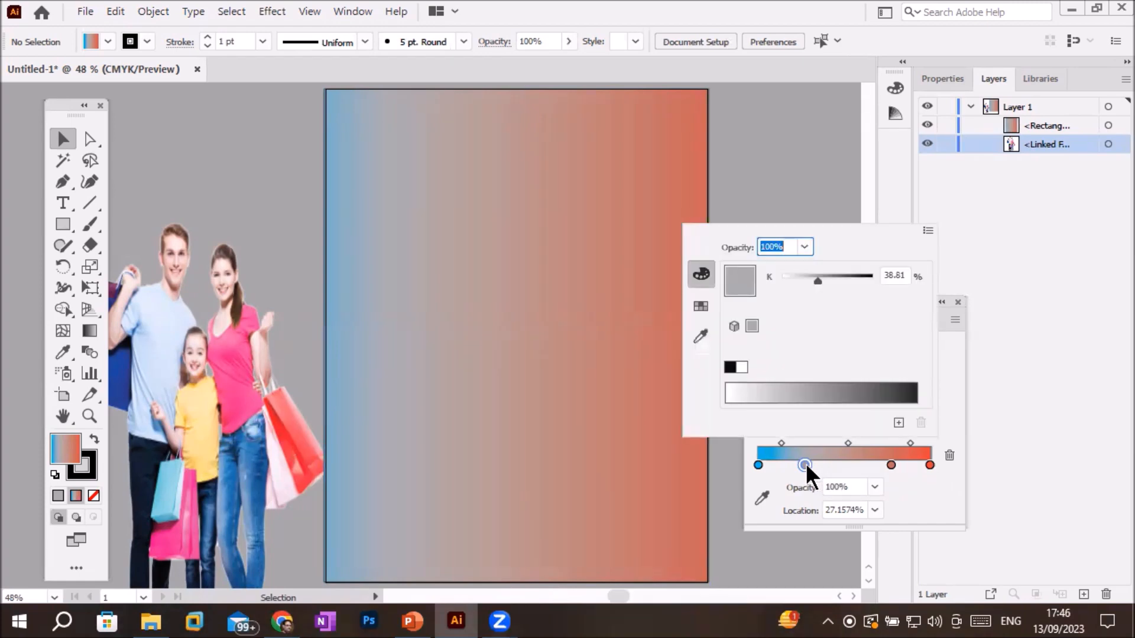
click(699, 333)
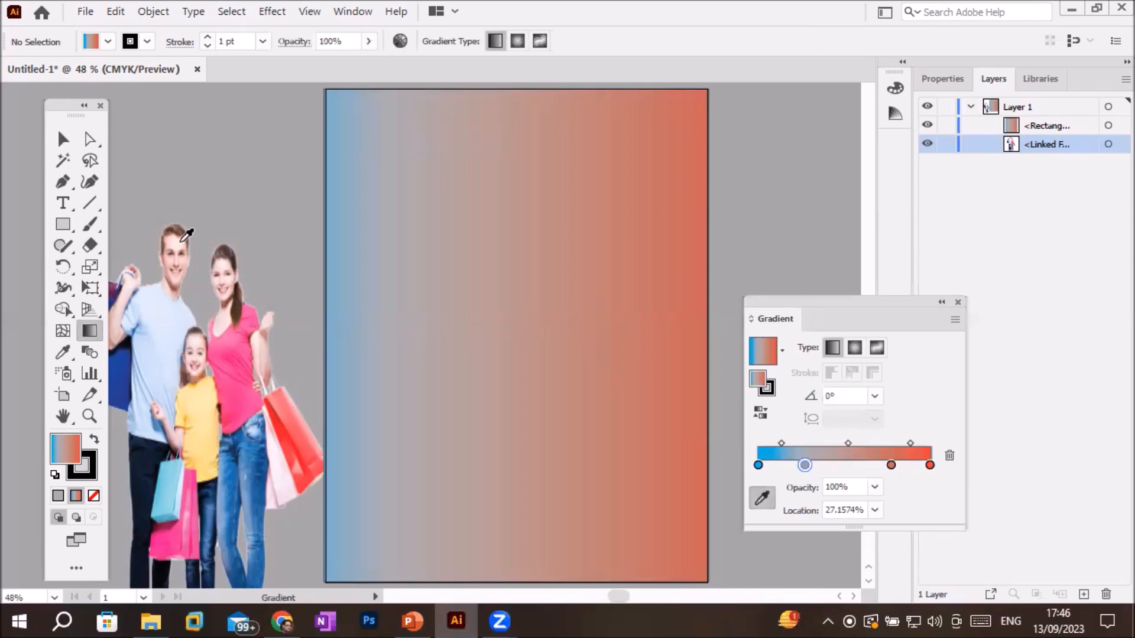
click(129, 374)
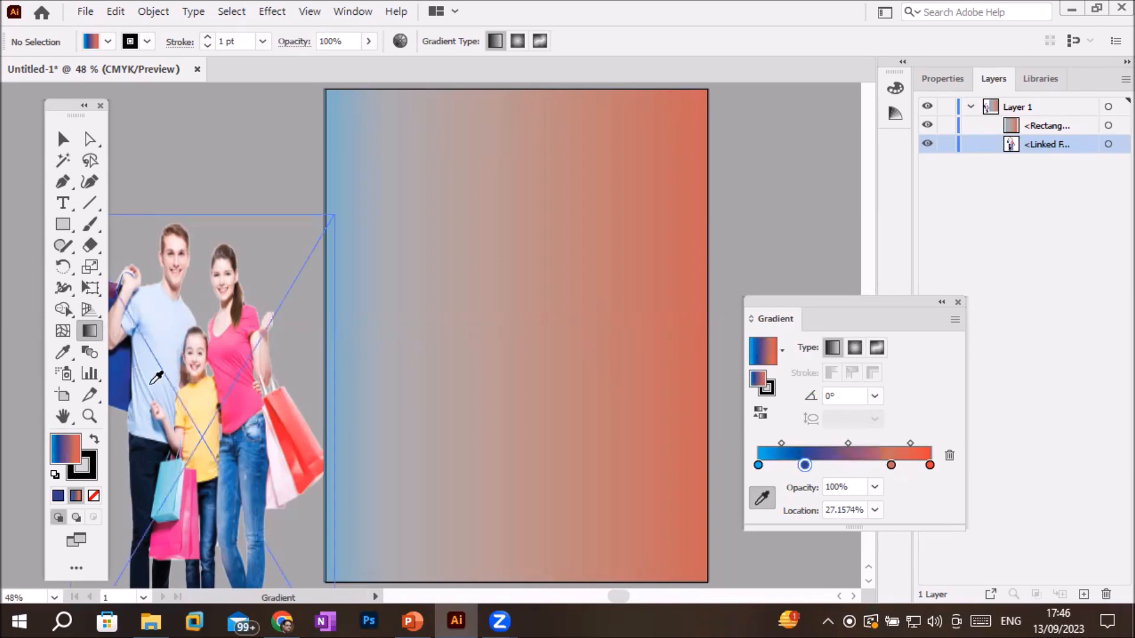
click(307, 436)
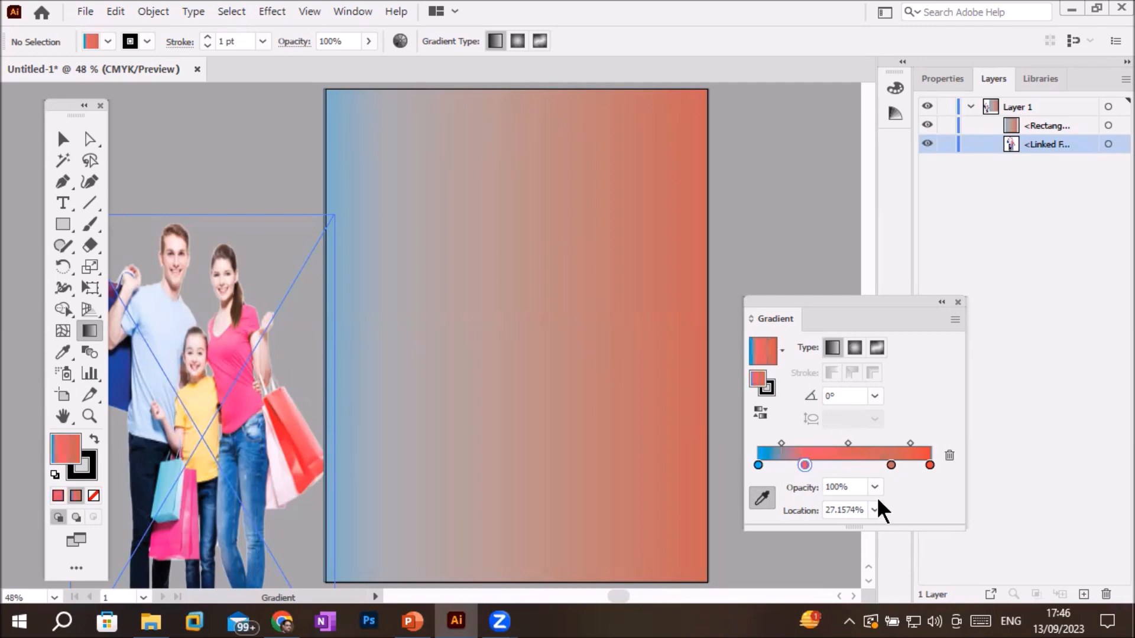
- Sample the yellow shirt and light blue bag in the image for the gradient's end stop, then choose the Orange, Yellow preset
click(929, 465)
double_click(929, 466)
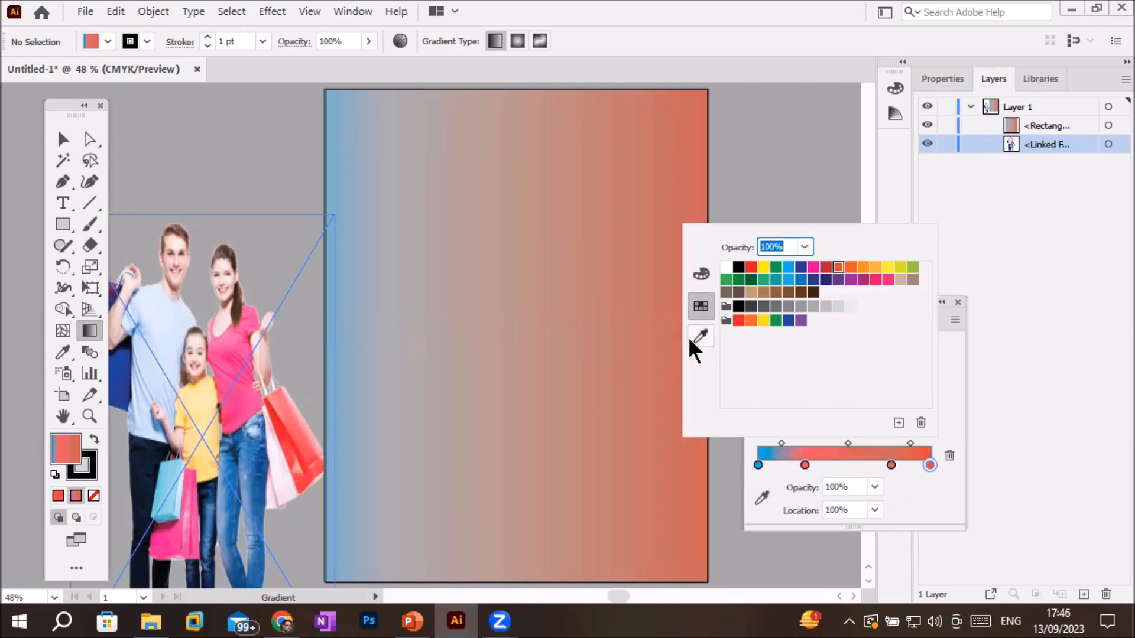
click(706, 271)
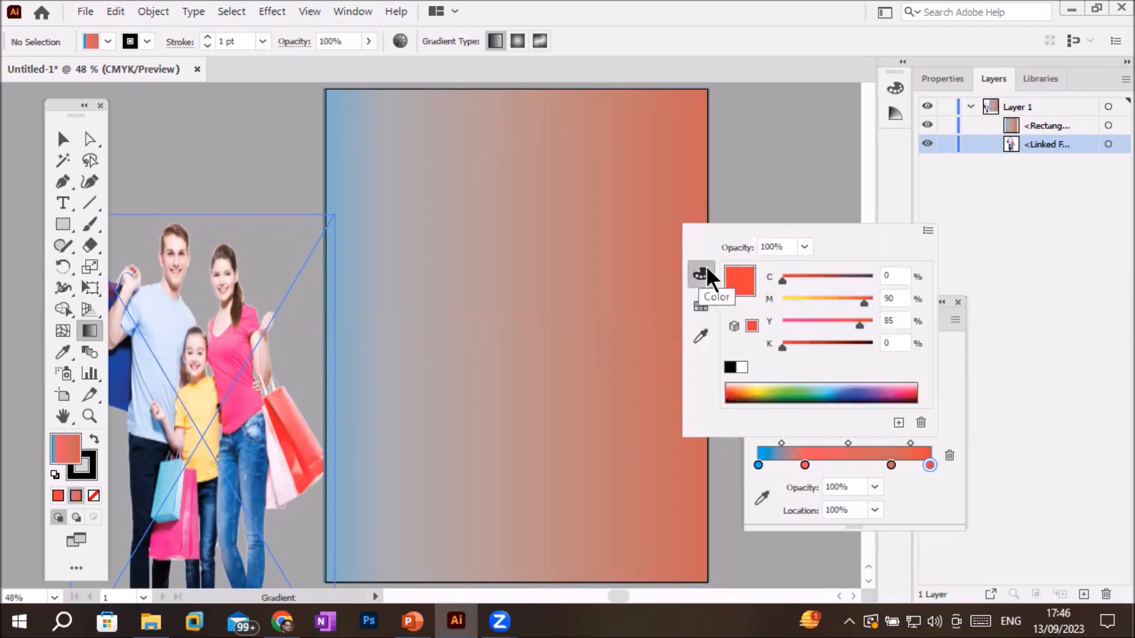
click(702, 308)
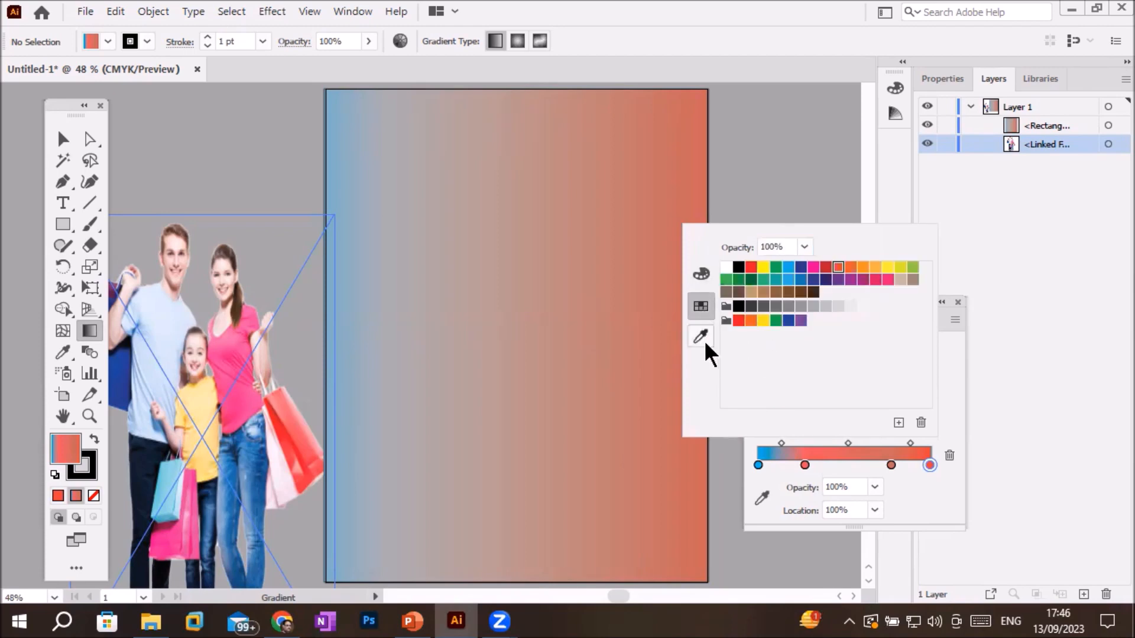
click(699, 335)
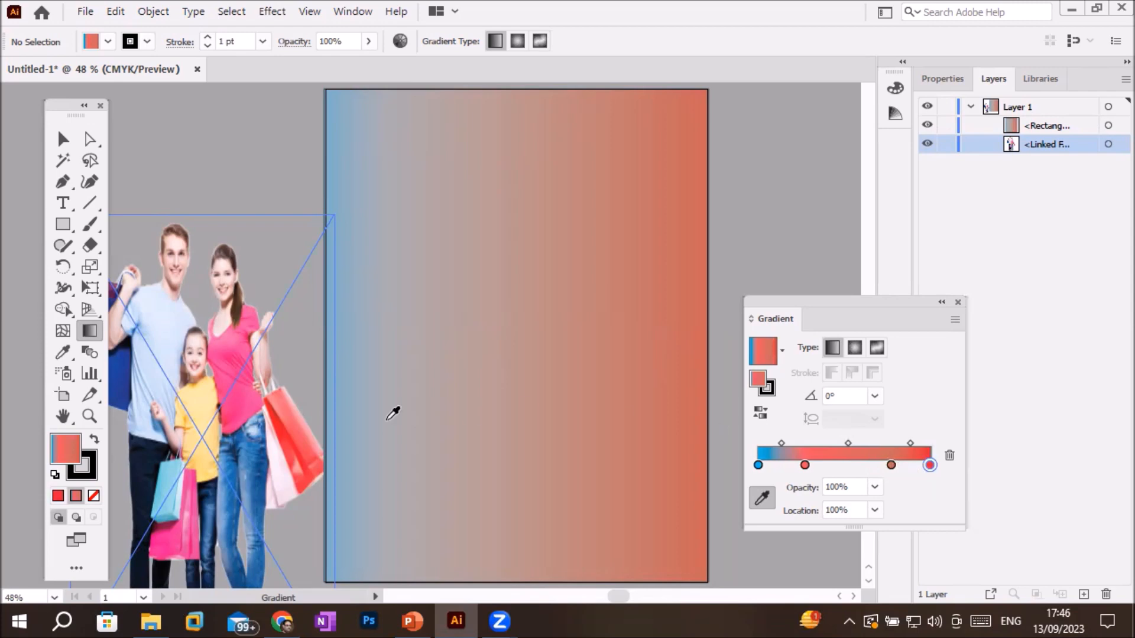
click(210, 407)
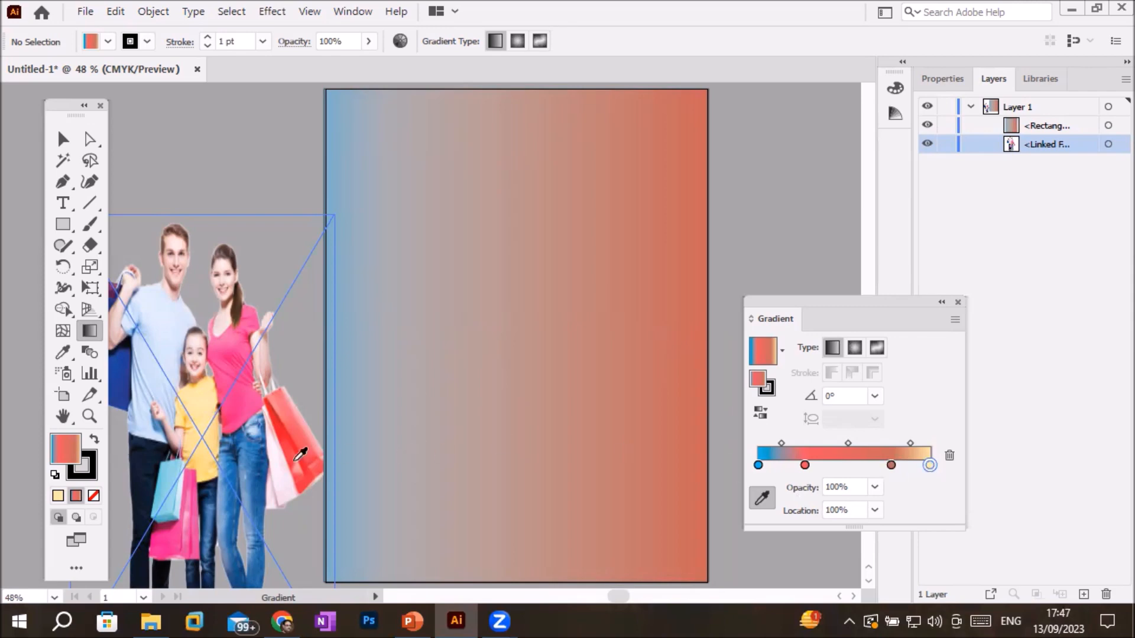
click(175, 470)
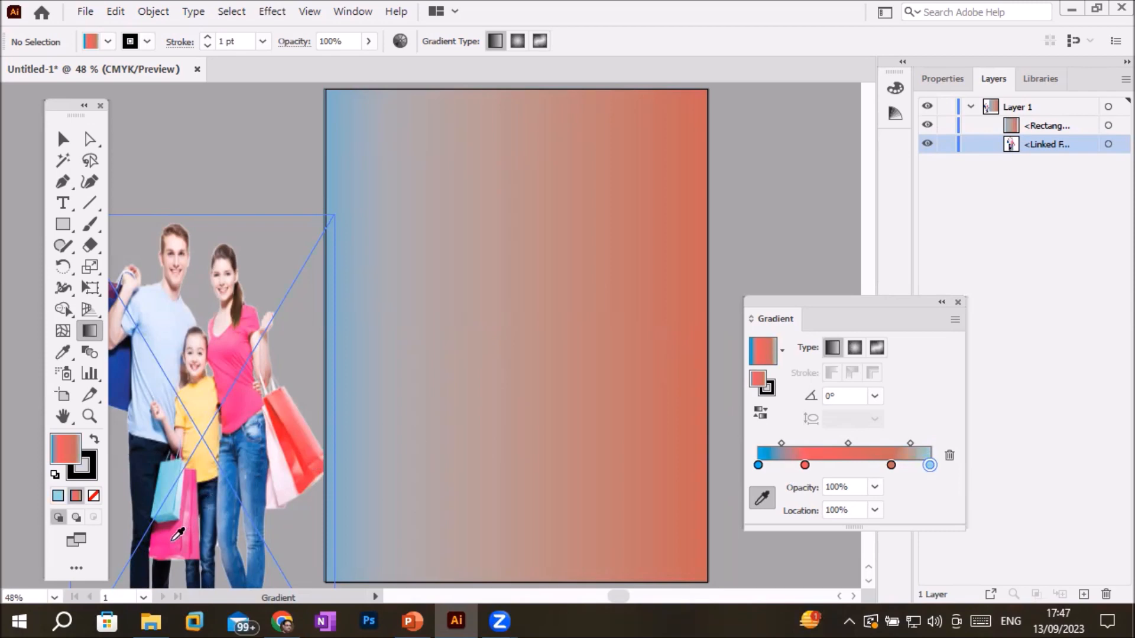
click(203, 395)
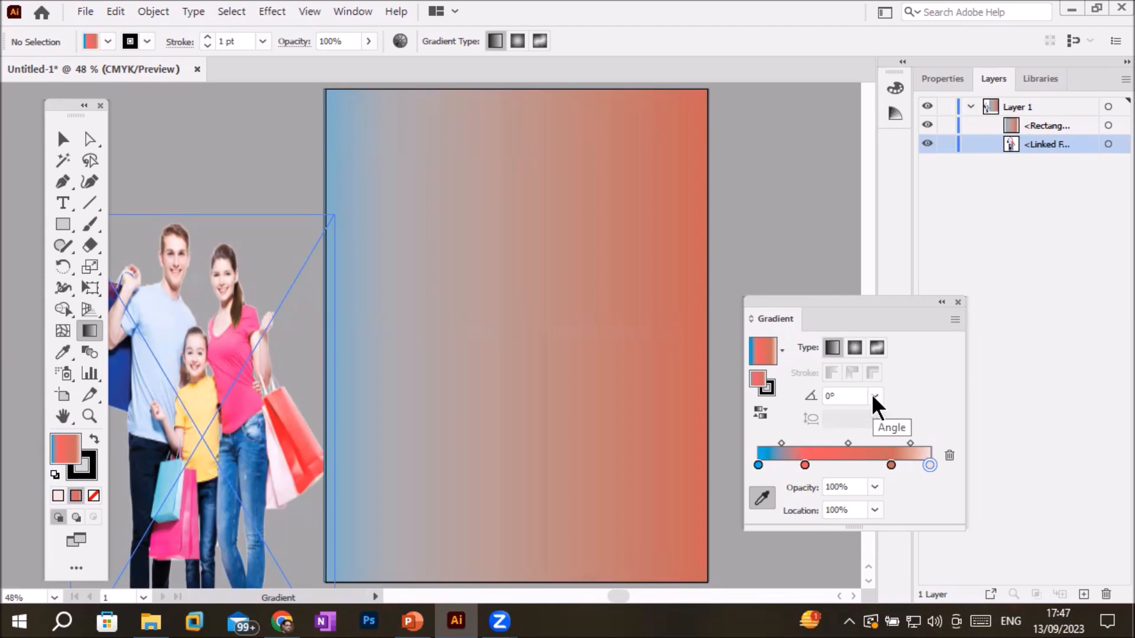
click(781, 352)
click(656, 411)
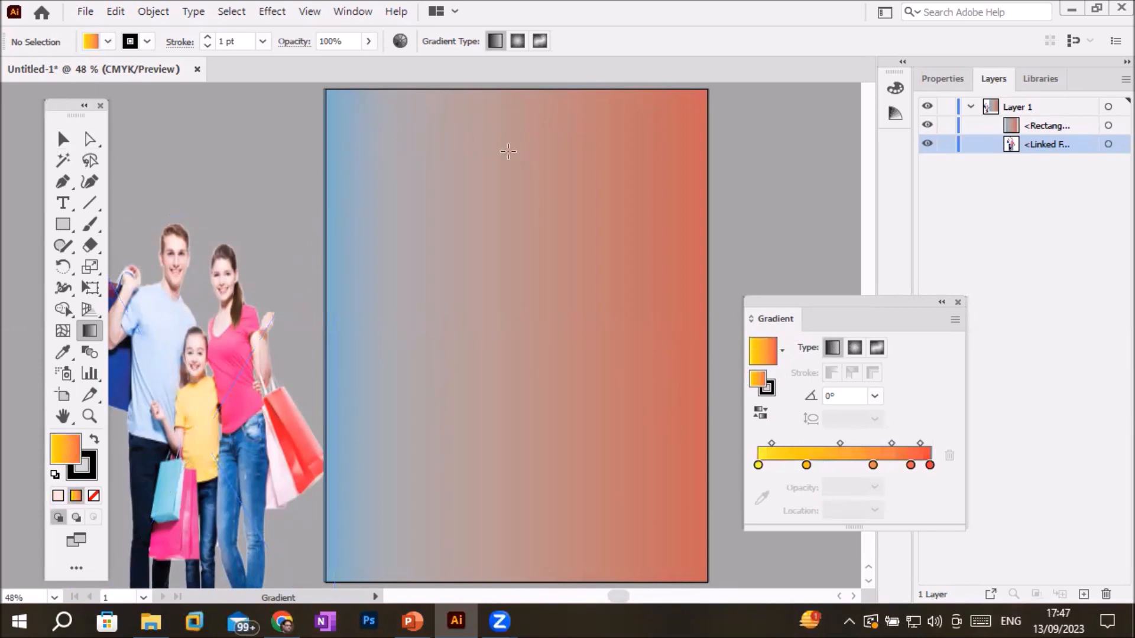
- Select the gradient rectangle and recolor its 100% stop with the yellow sampled from the girl's shirt in the image
click(61, 141)
click(436, 177)
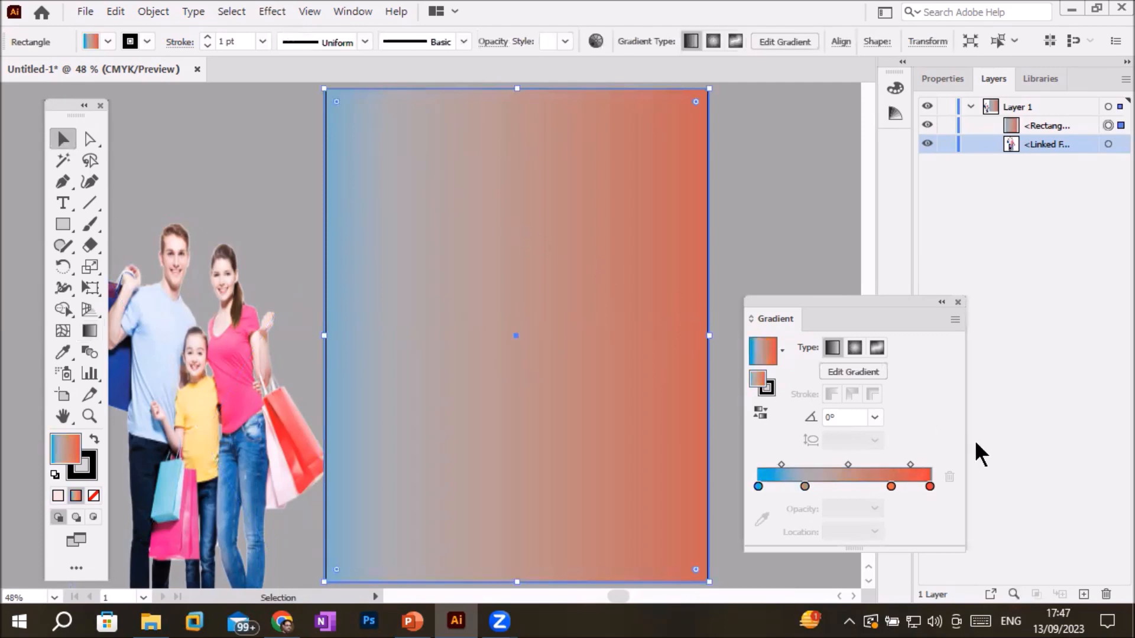
click(930, 486)
double_click(929, 486)
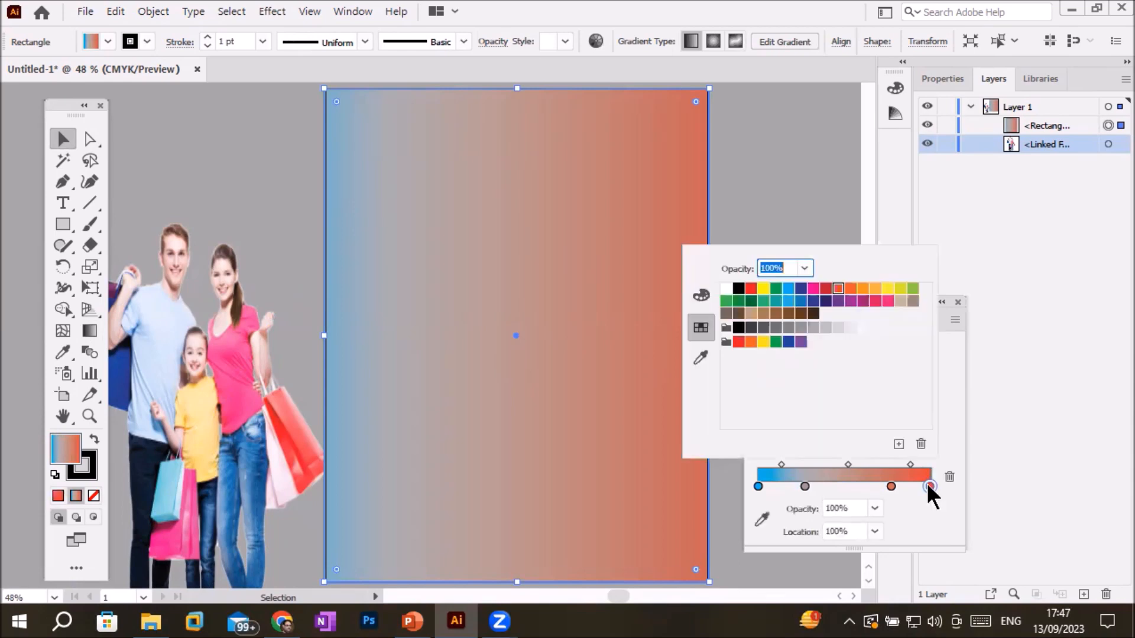
click(701, 358)
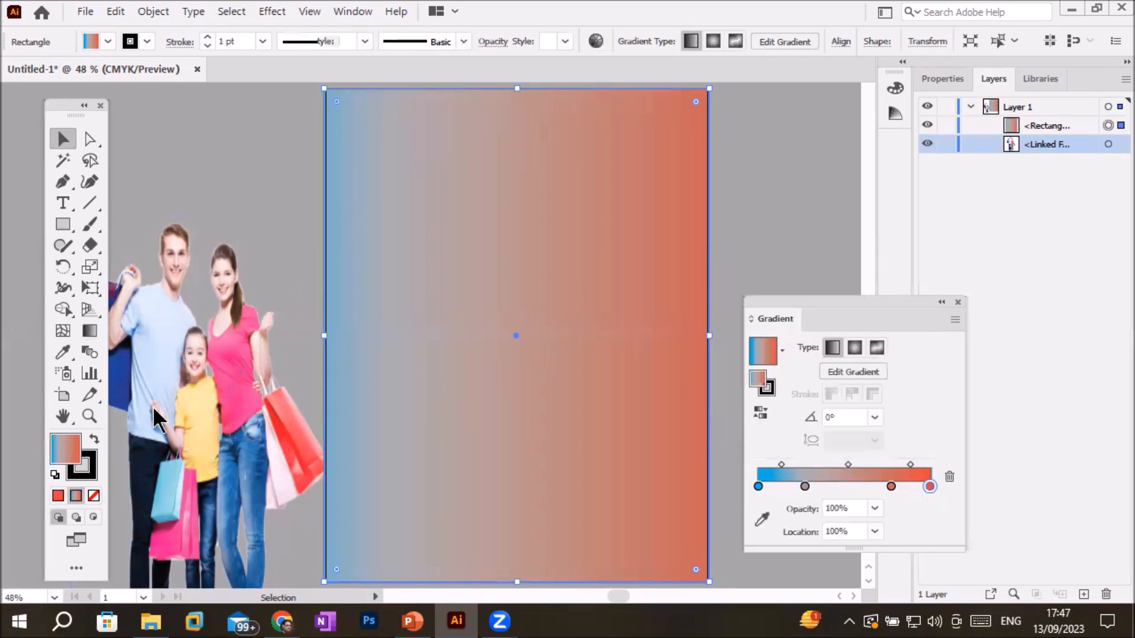
click(203, 412)
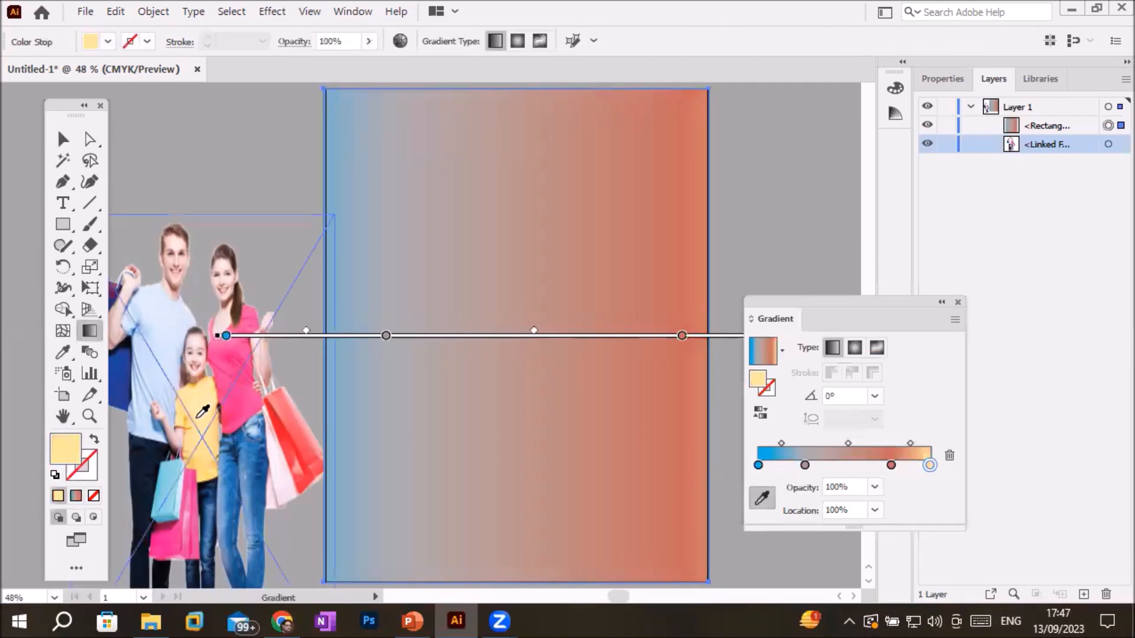
- Recolor the rectangle's gradient stop at about 27% with the light blue sampled from the man's shirt
click(804, 465)
double_click(805, 466)
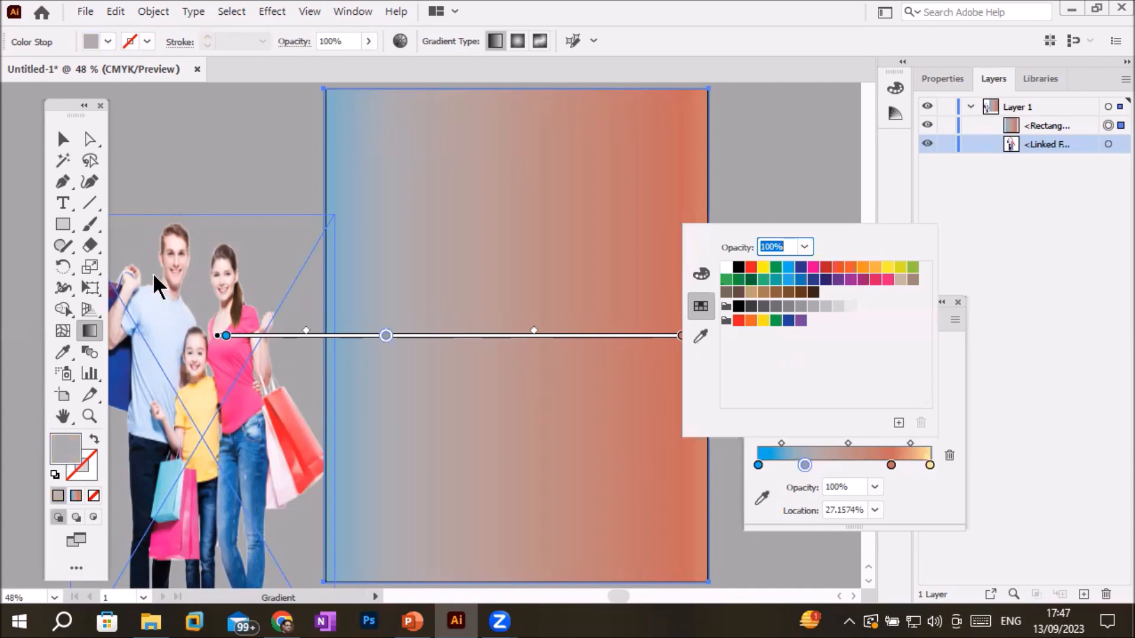
click(698, 336)
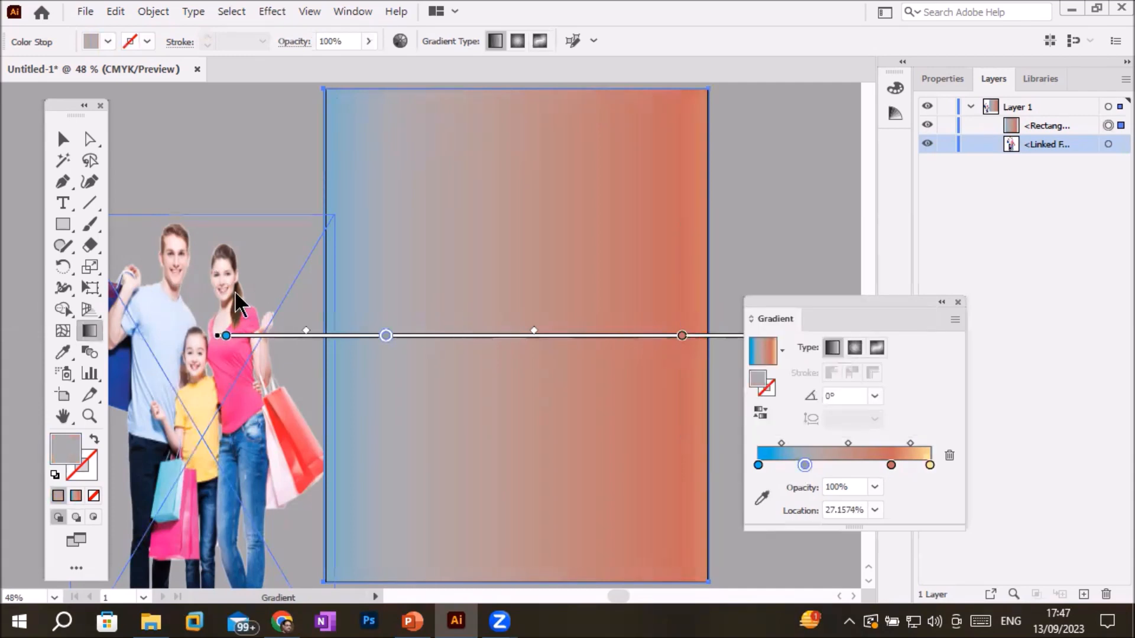
click(163, 304)
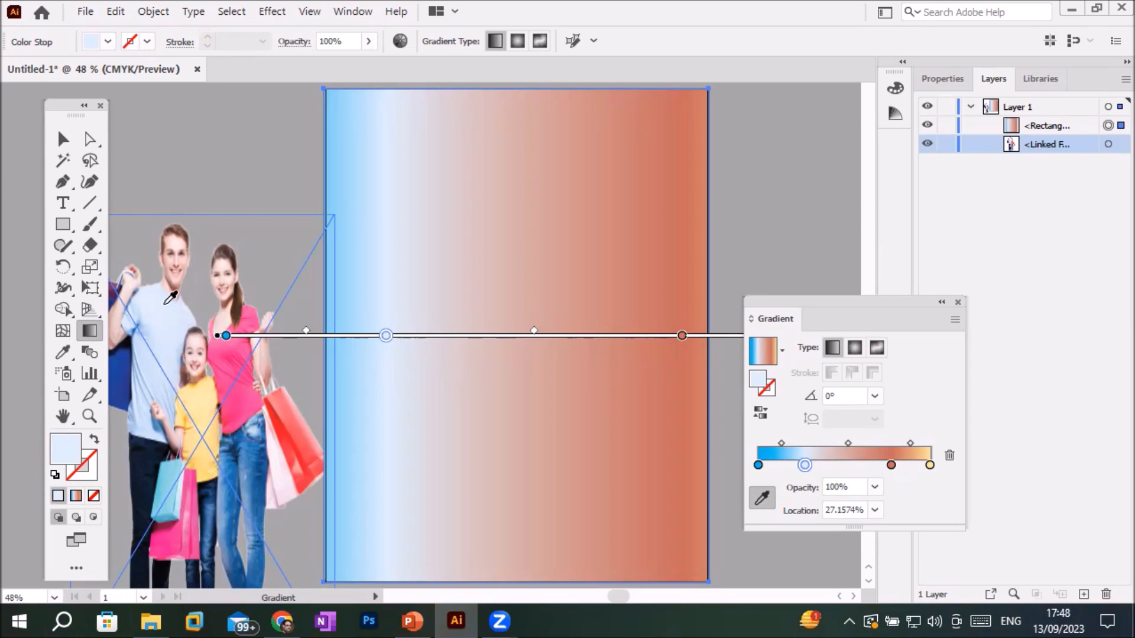
- Close the gradient settings and increase the rectangle's stroke weight to 45 pt
click(63, 139)
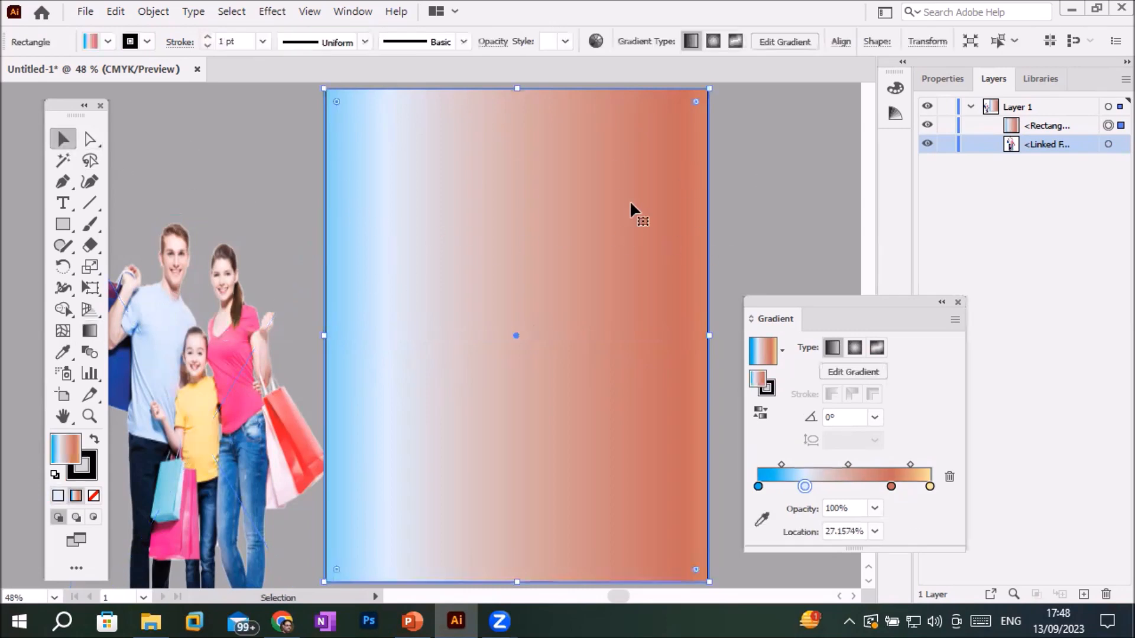
click(944, 78)
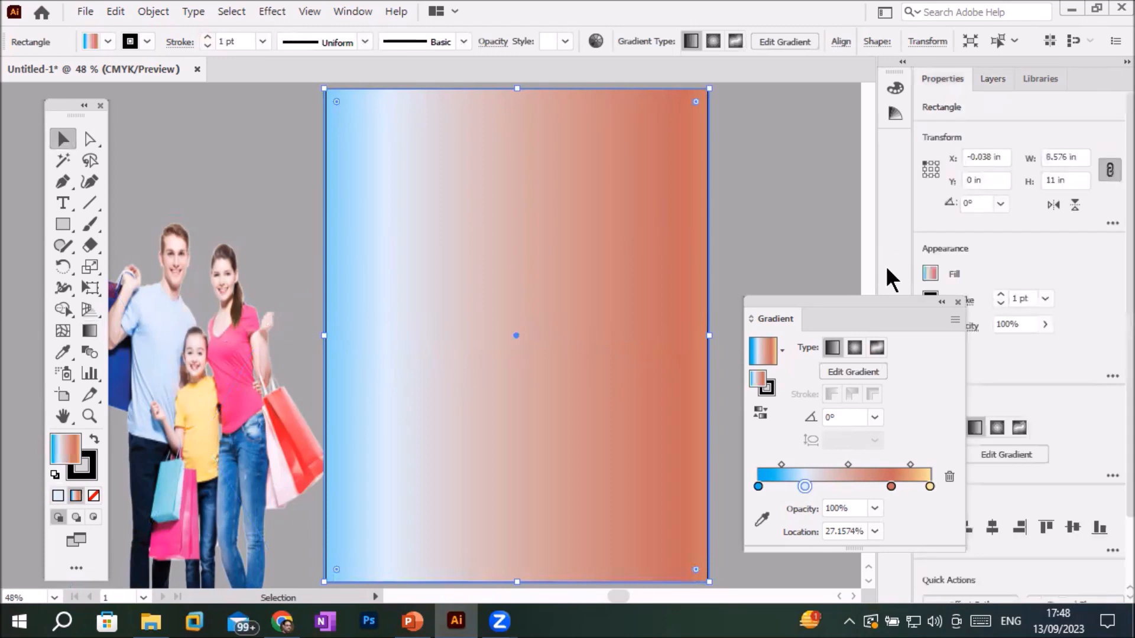
click(957, 302)
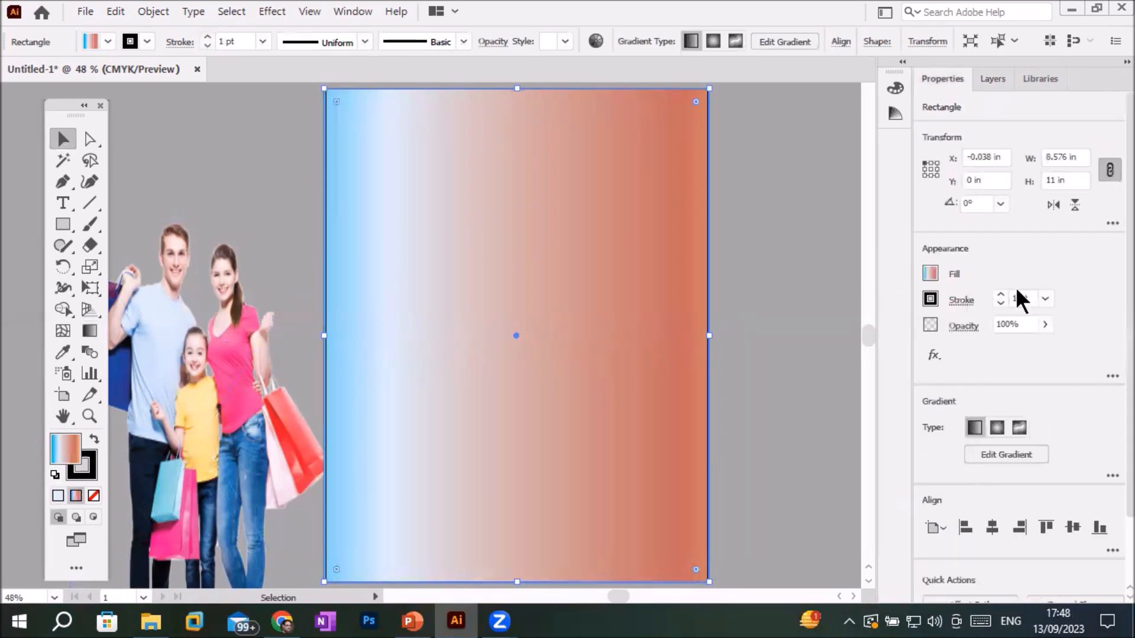
click(999, 293)
click(999, 293)
click(999, 293)
click(999, 293)
click(999, 293)
click(999, 293)
click(999, 294)
click(999, 293)
click(999, 293)
click(999, 294)
click(999, 294)
click(999, 294)
click(999, 293)
click(999, 293)
click(998, 293)
click(999, 293)
click(999, 293)
click(999, 293)
click(999, 293)
click(999, 293)
click(999, 294)
click(999, 293)
click(999, 293)
click(999, 293)
click(999, 293)
click(999, 294)
click(998, 293)
click(999, 294)
click(999, 293)
click(999, 294)
click(999, 294)
click(999, 293)
click(999, 293)
click(998, 293)
click(999, 293)
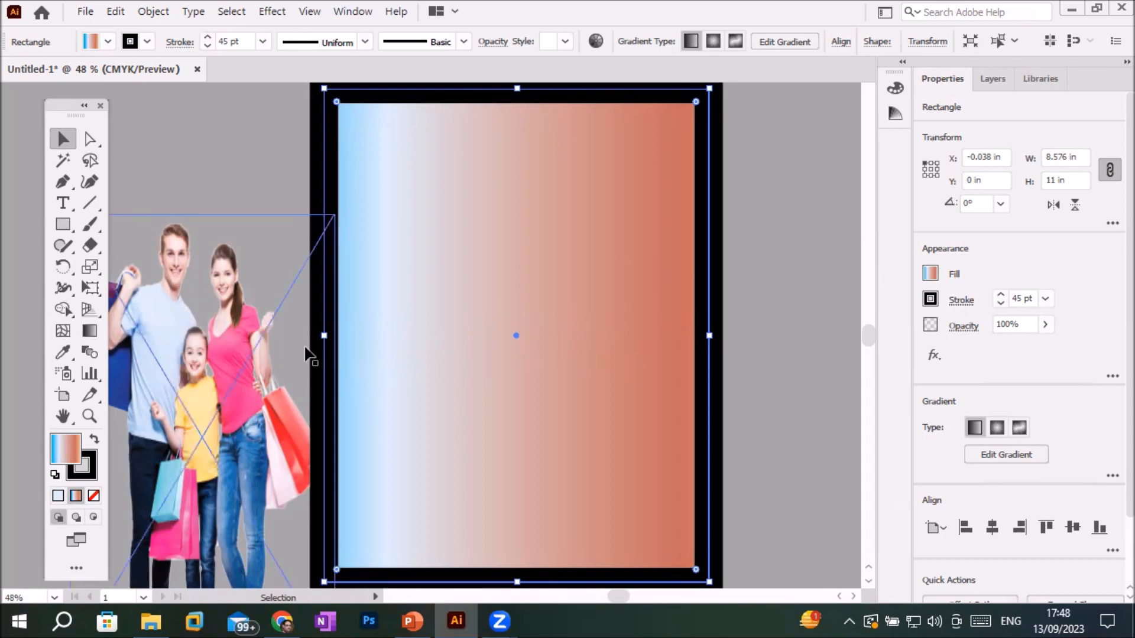
- Apply a linear gradient to the rectangle's stroke and set it to the White, Black preset
double_click(89, 331)
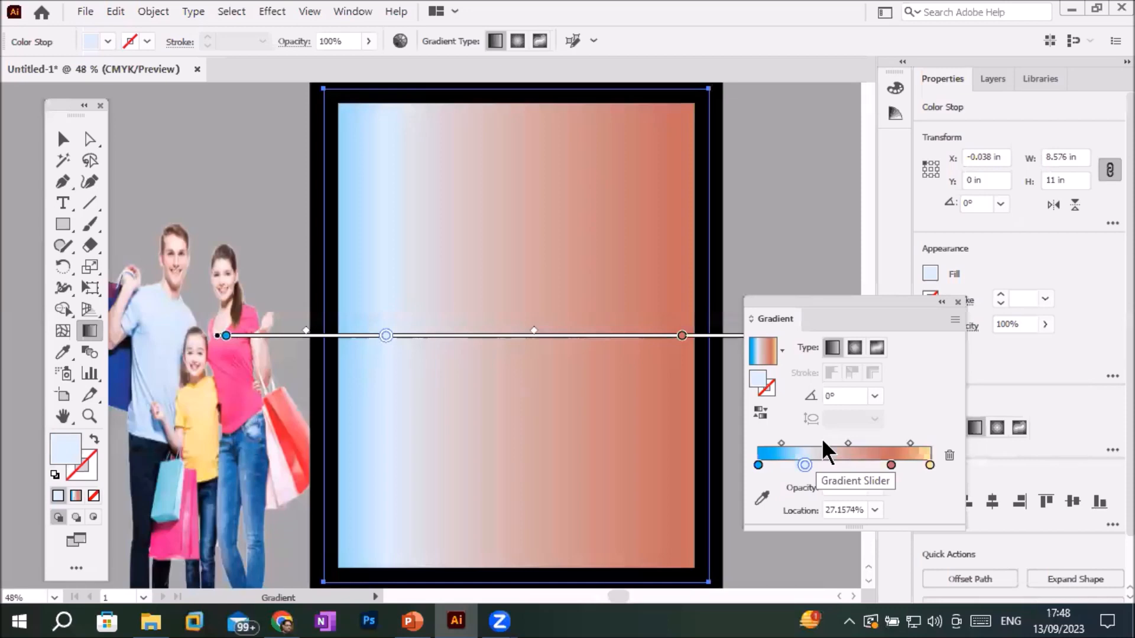
click(767, 390)
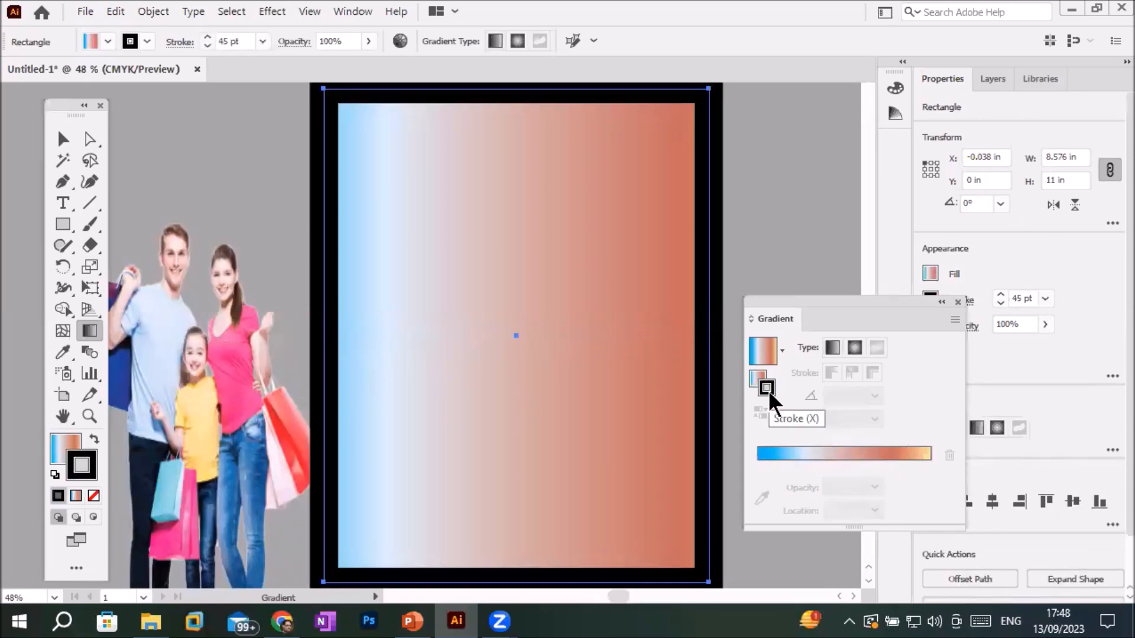
click(805, 460)
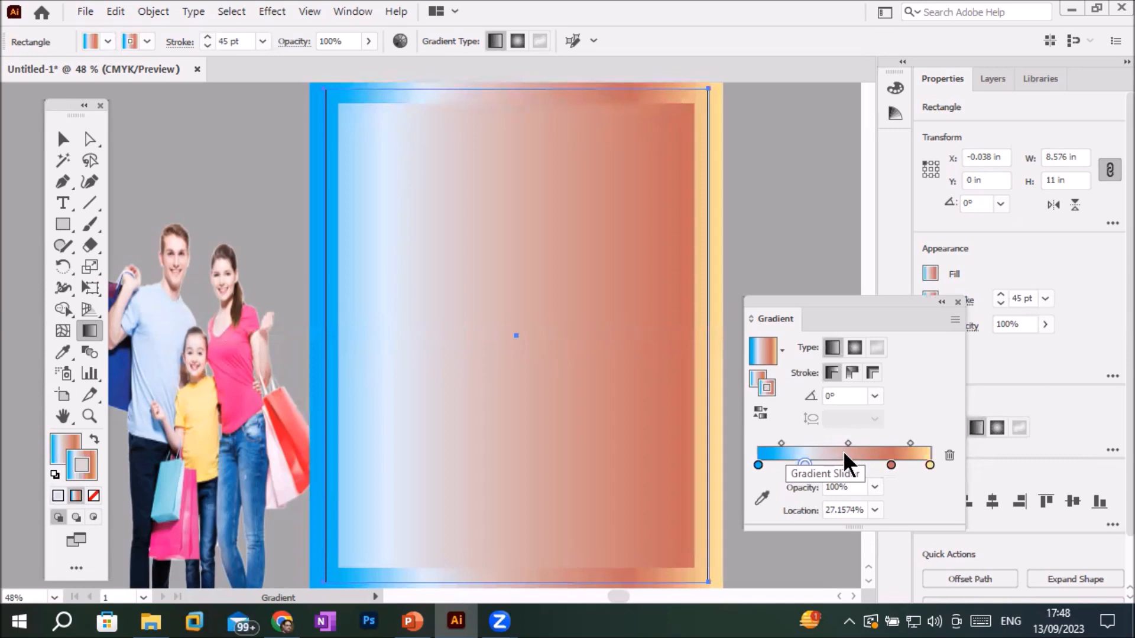
click(782, 352)
click(680, 390)
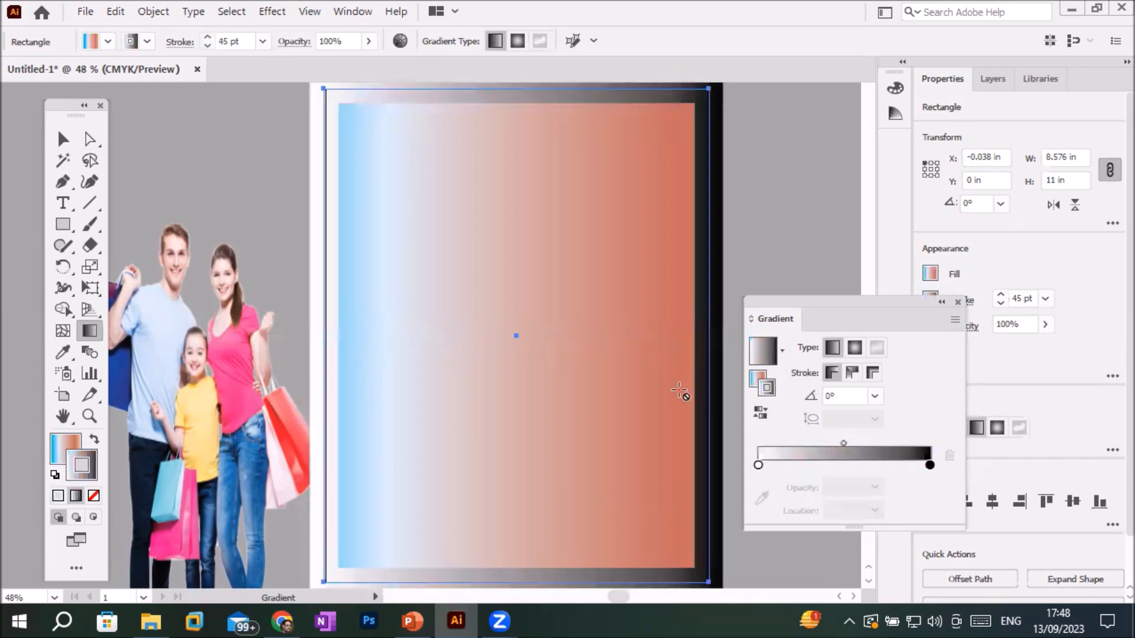
- Try the Orange, Yellow preset on the rectangle's stroke gradient, and switch it back to White, Black
click(756, 382)
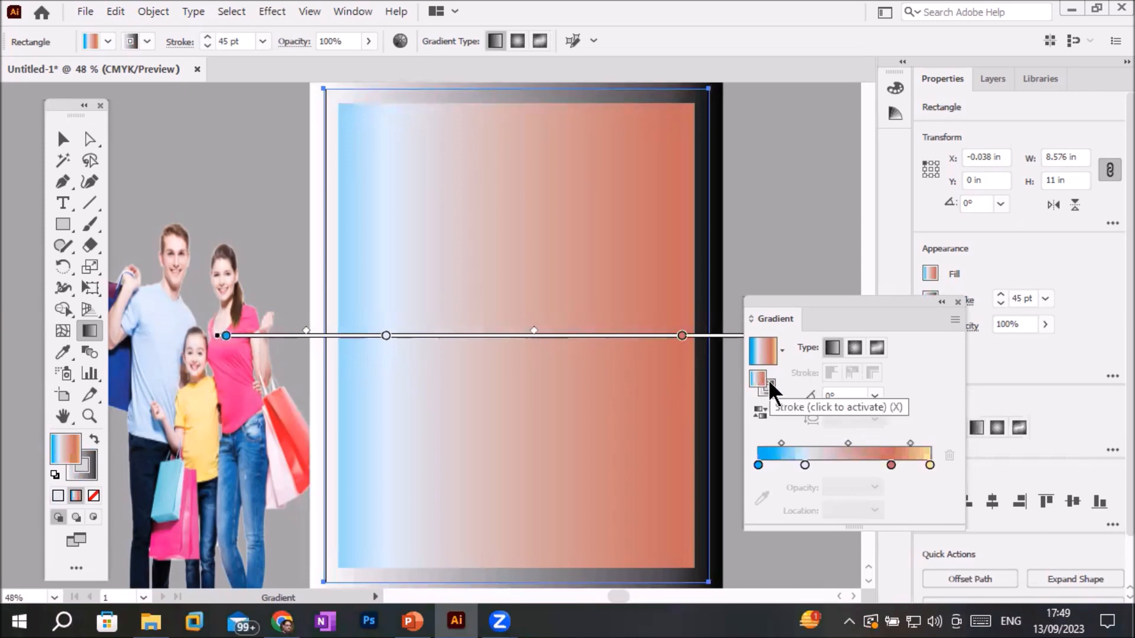
click(768, 388)
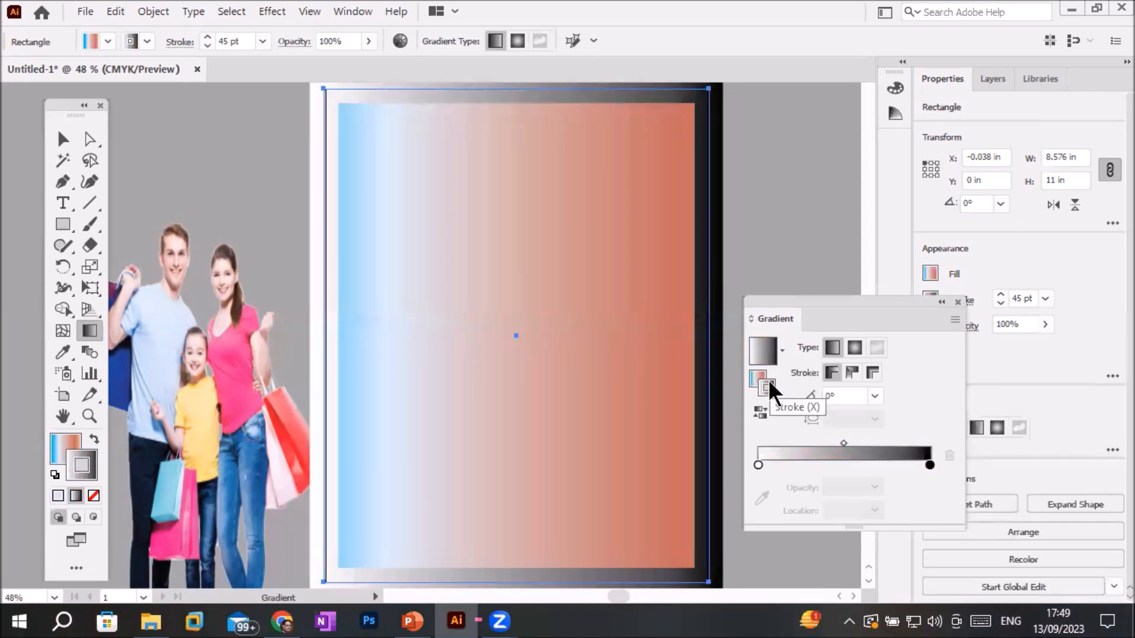
click(782, 350)
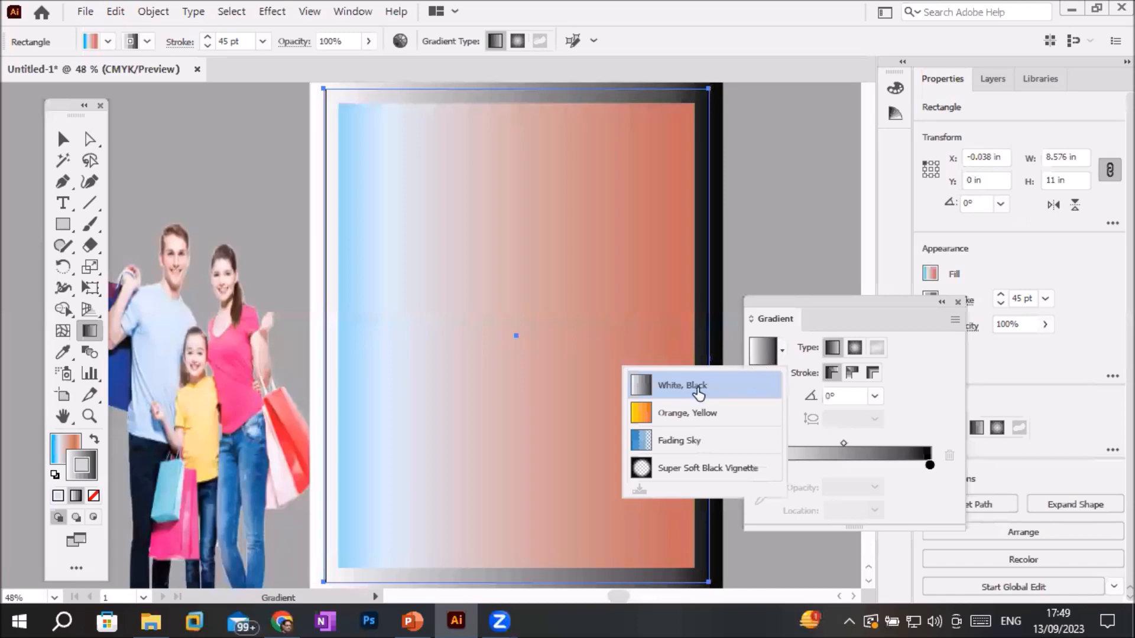
click(650, 415)
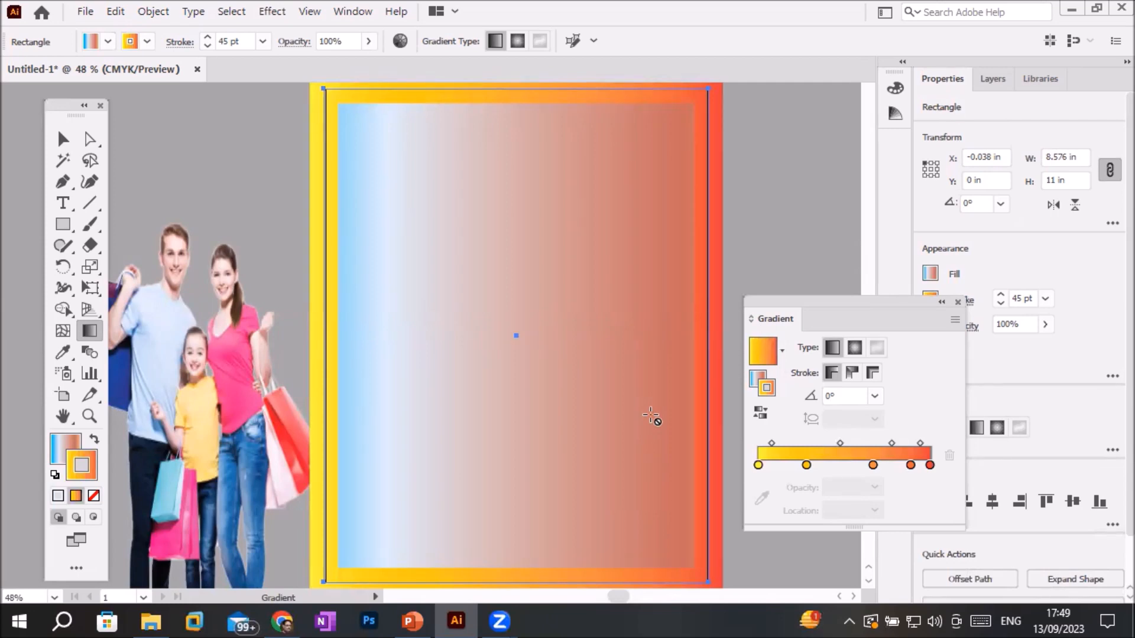
click(782, 350)
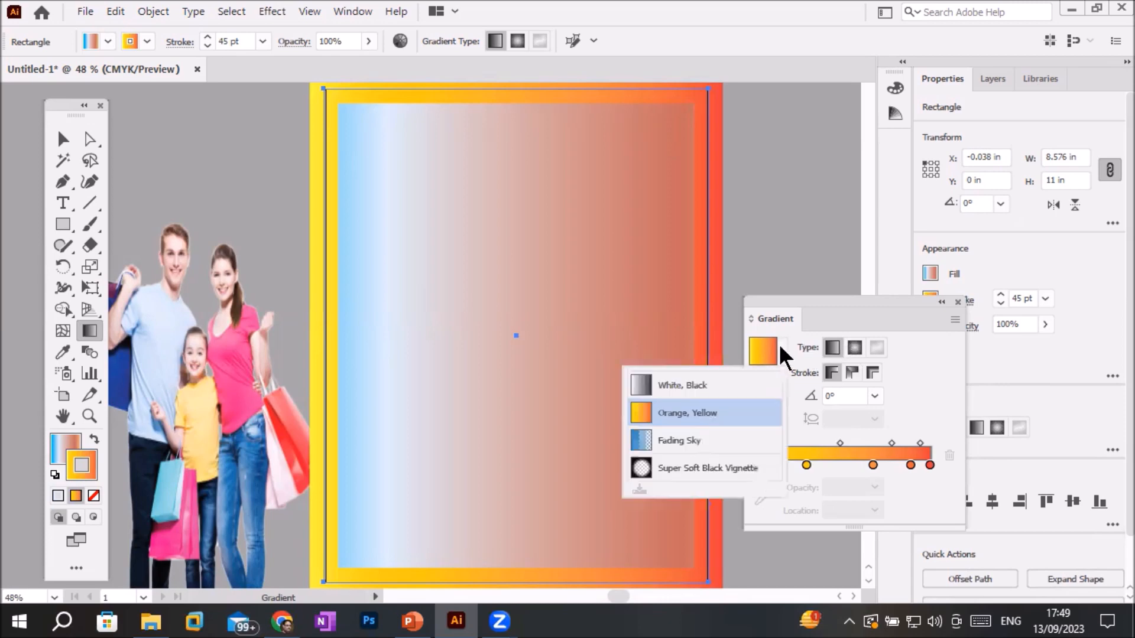
click(677, 389)
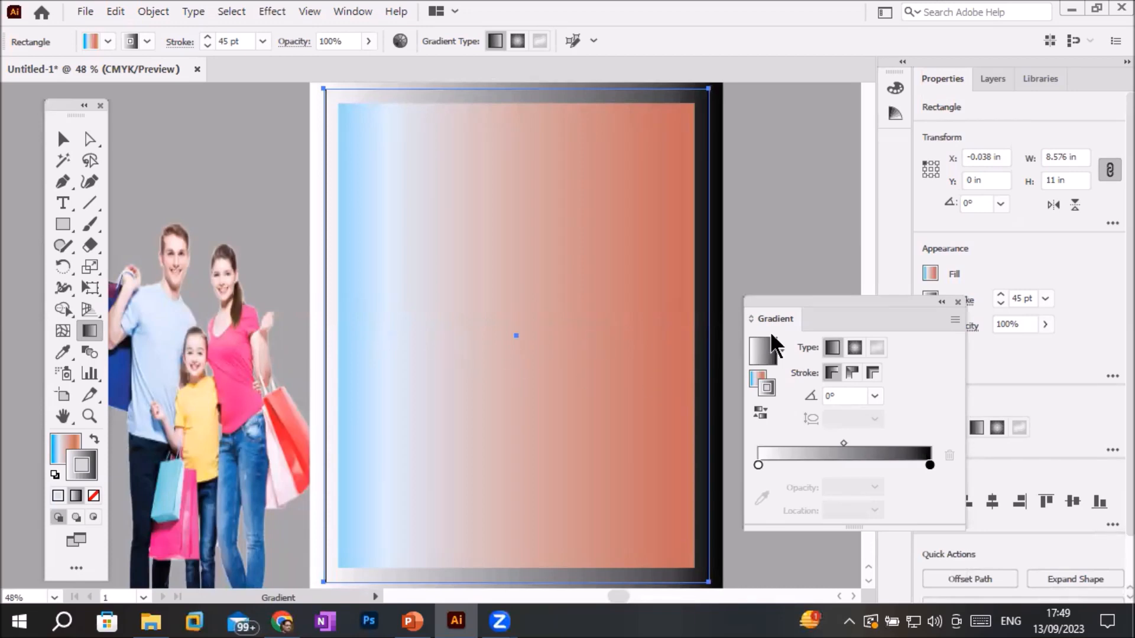
- Try a 90° angle on the rectangle's stroke gradient, and settle on -135°
click(874, 396)
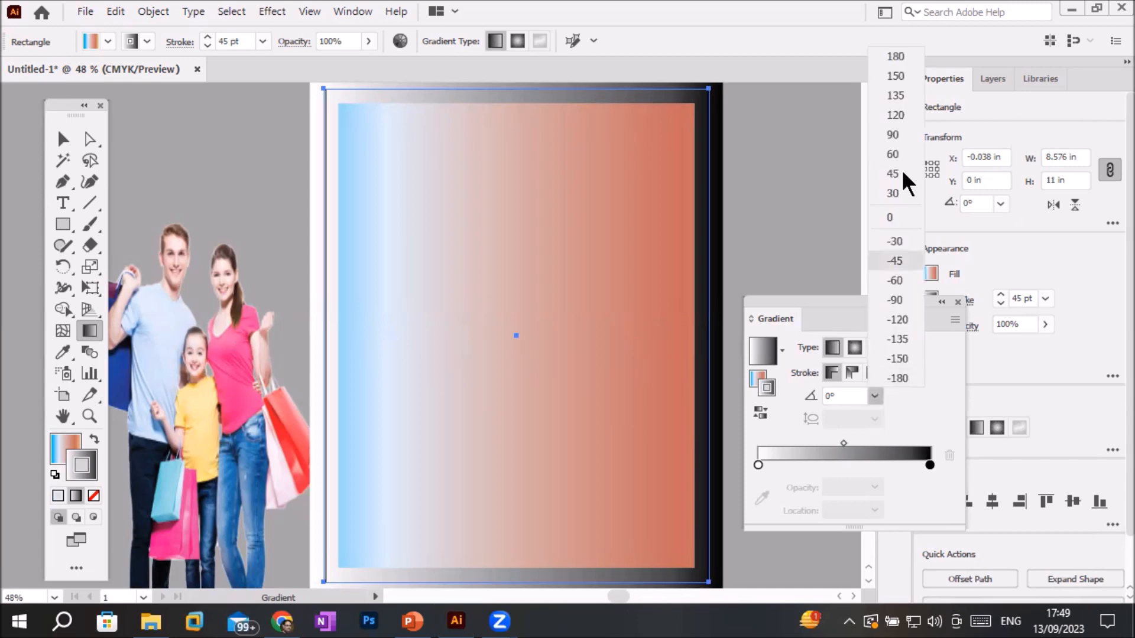
click(895, 135)
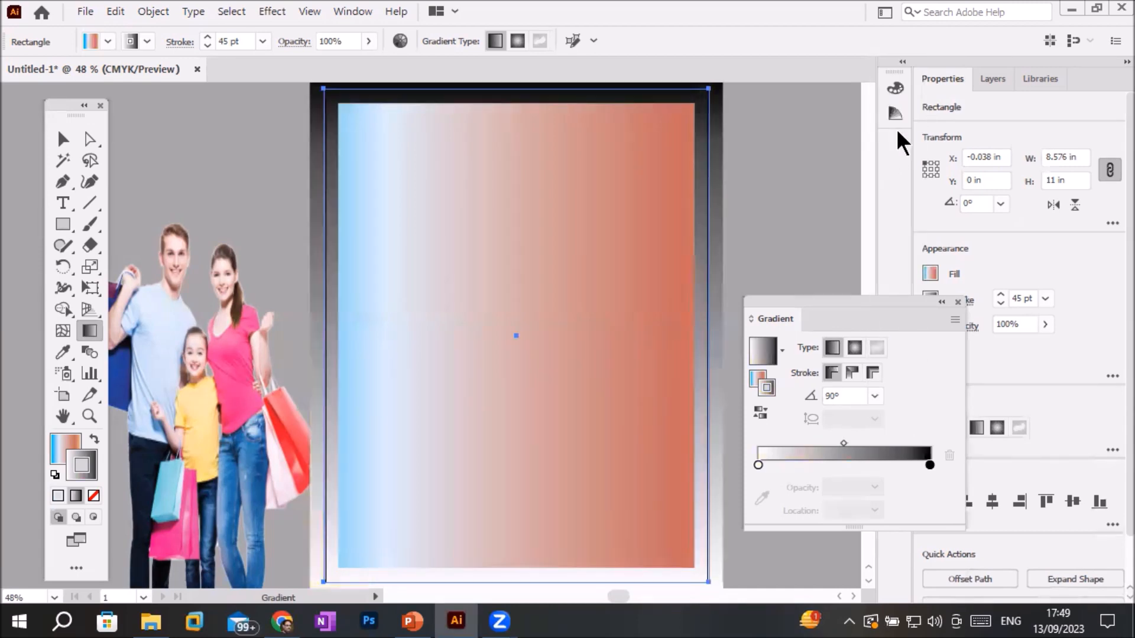
click(877, 397)
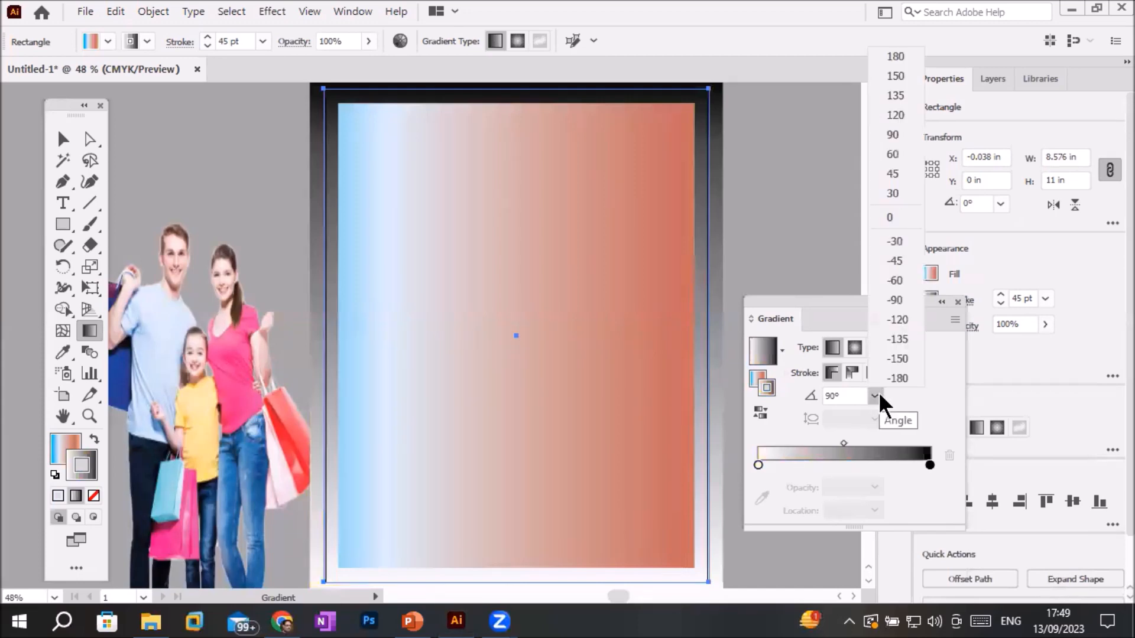
click(905, 344)
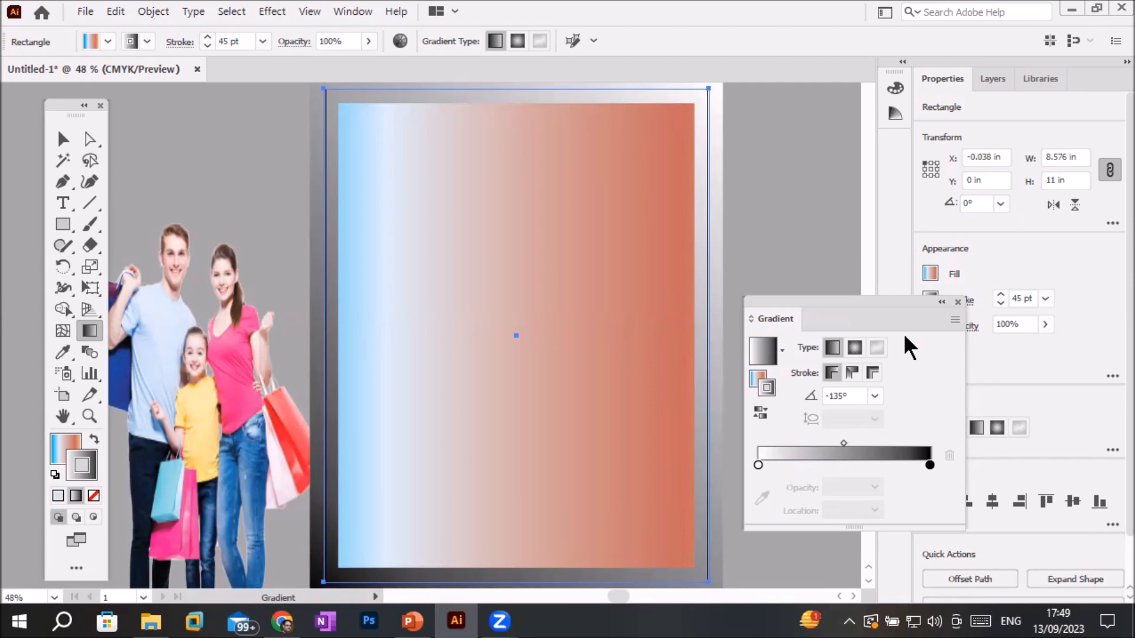
- Apply the Orange, Yellow preset to the rectangle's fill and change that gradient to radial
click(757, 380)
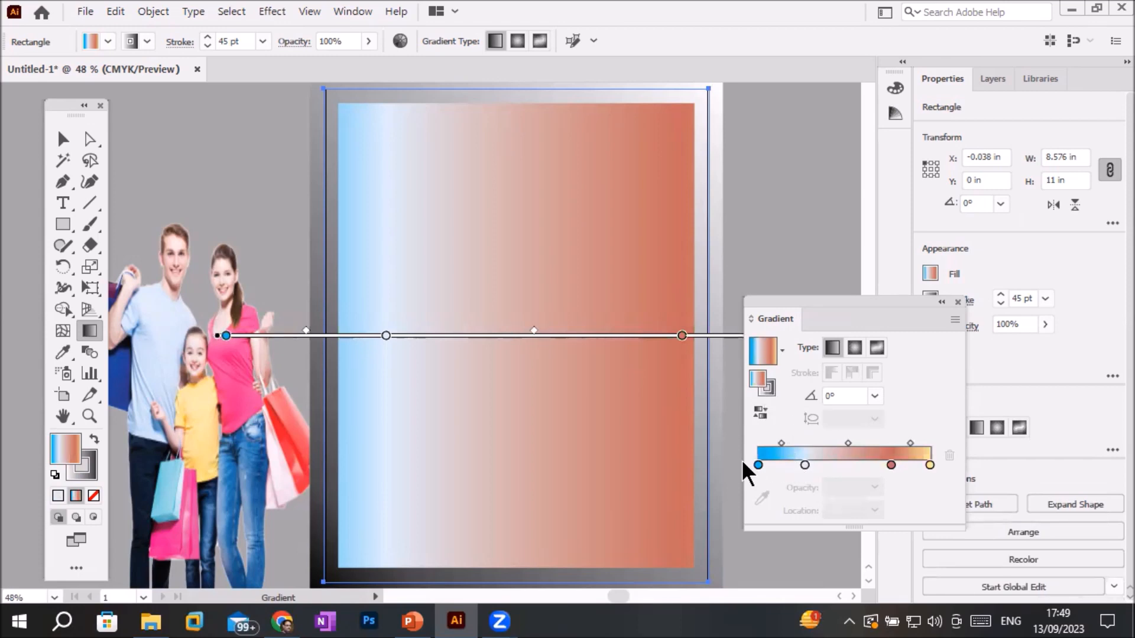
click(783, 352)
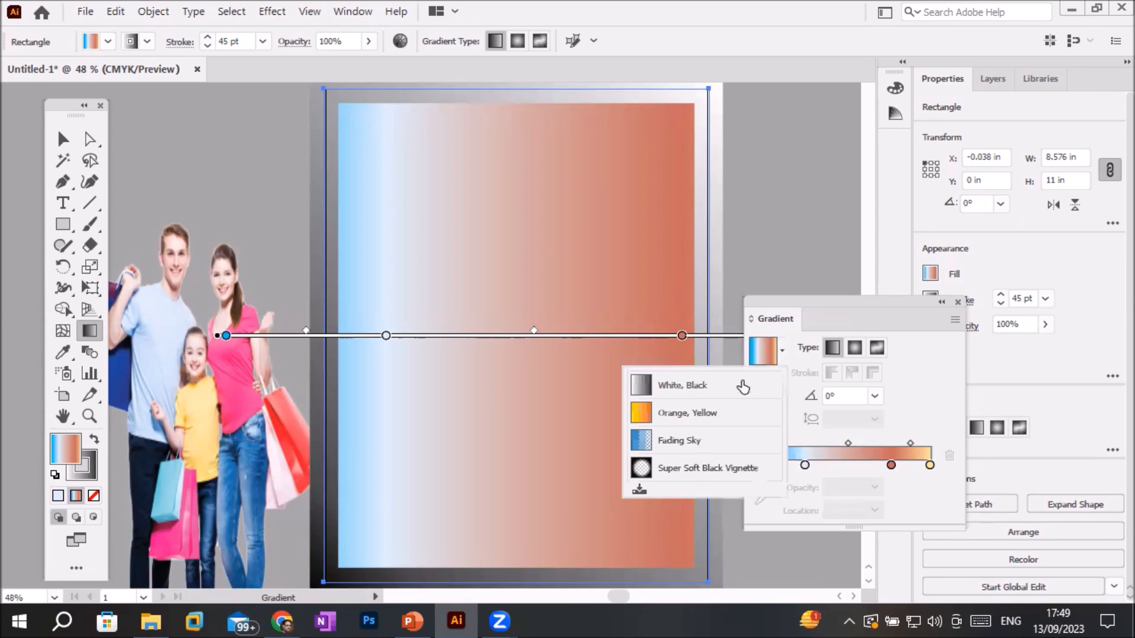
click(679, 473)
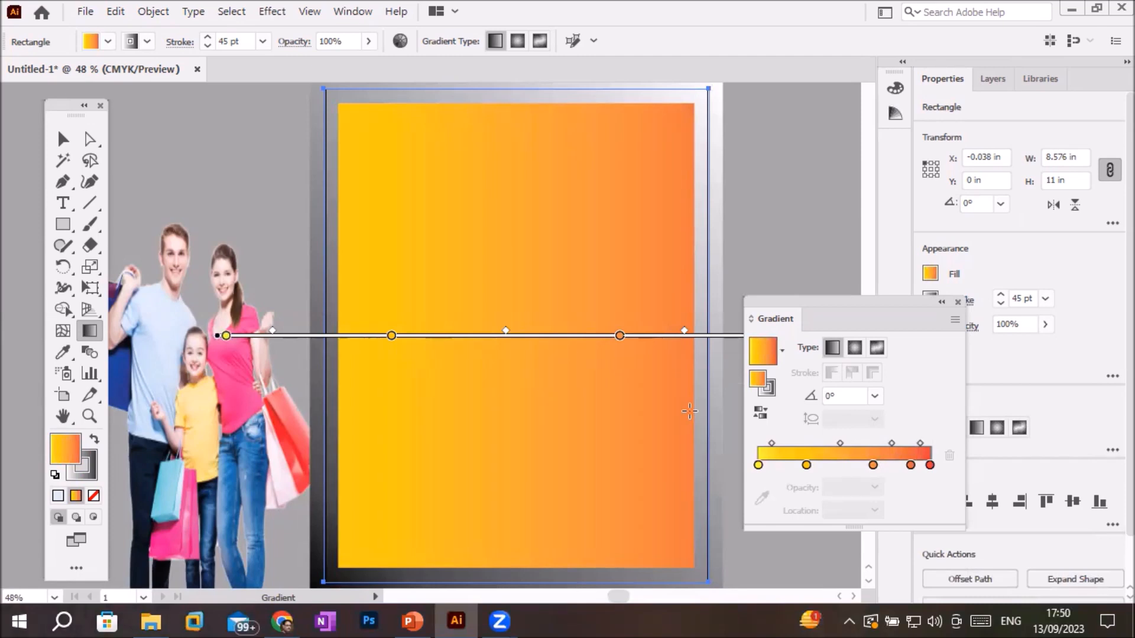
click(854, 349)
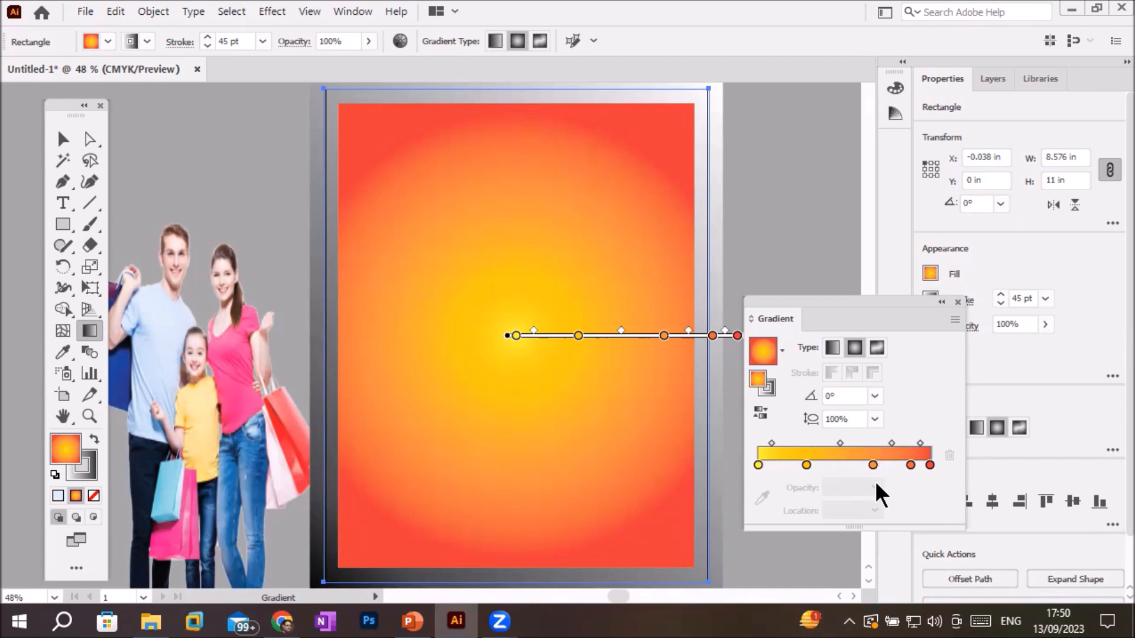
mouse_move(657, 416)
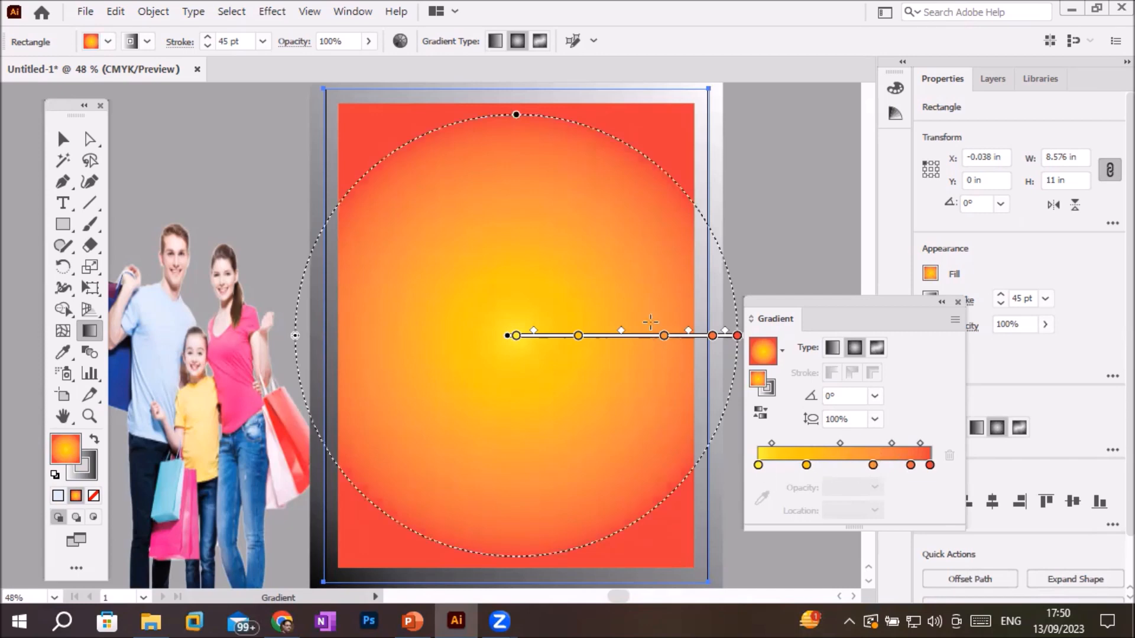
mouse_move(565, 341)
mouse_down()
mouse_move(507, 230)
mouse_move(435, 167)
mouse_move(588, 159)
mouse_move(704, 118)
mouse_move(663, 354)
mouse_move(697, 530)
mouse_move(577, 509)
mouse_move(537, 352)
mouse_move(577, 337)
mouse_up()
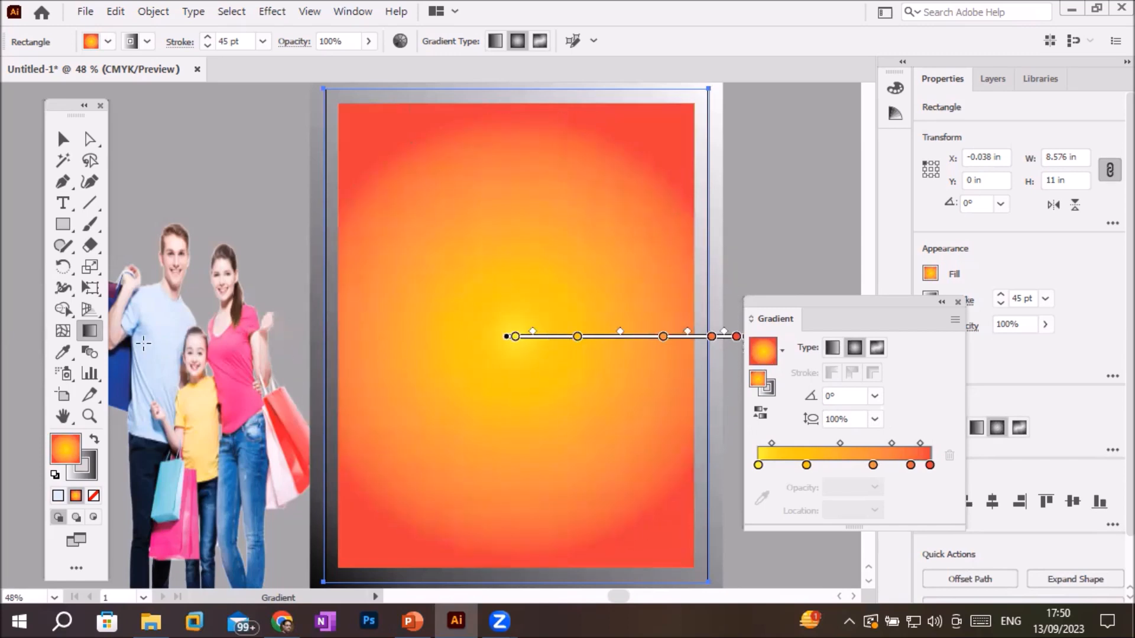
- Send the rectangle to the back and position the family picture centrally over it, leaving nothing selected
click(63, 138)
drag(255, 339, 520, 305)
right_click(547, 255)
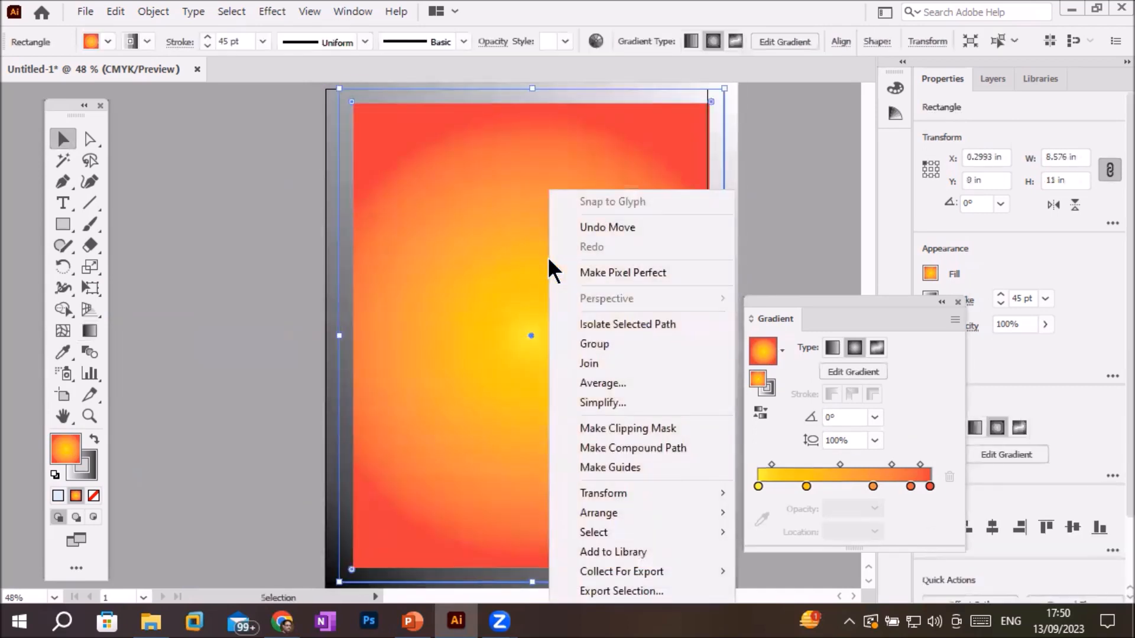
mouse_move(663, 511)
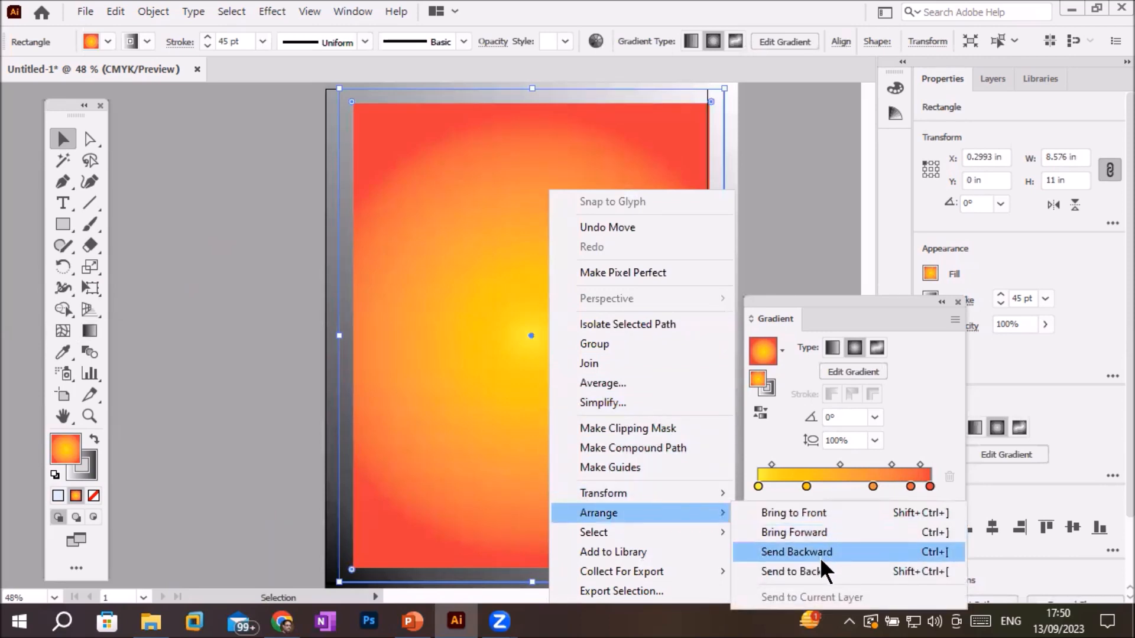
click(817, 572)
click(239, 392)
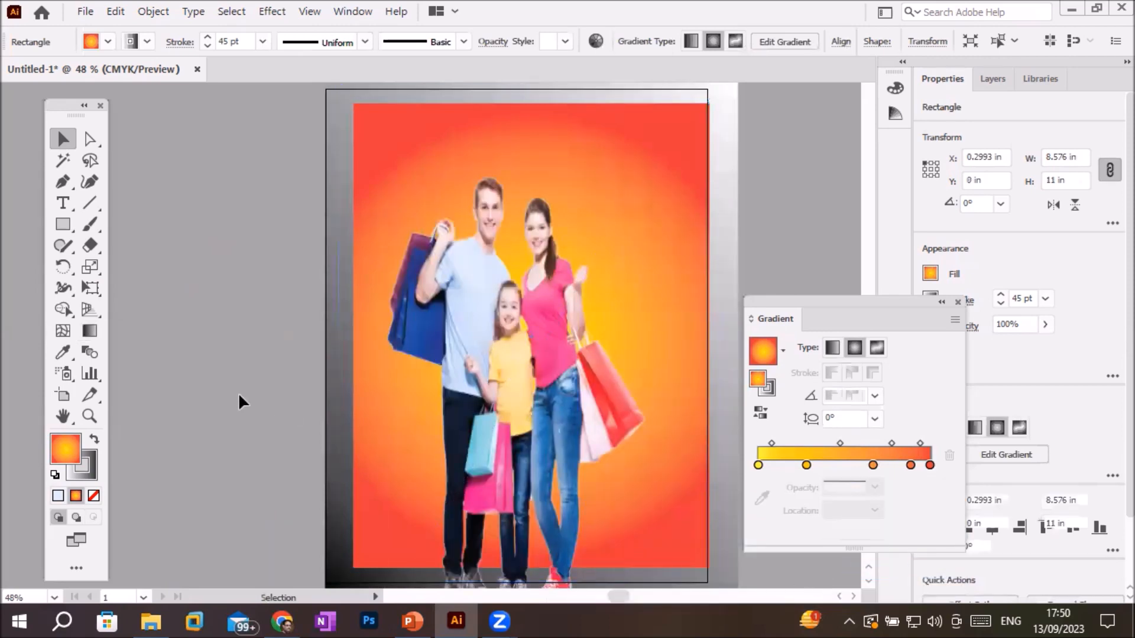
drag(568, 357, 584, 308)
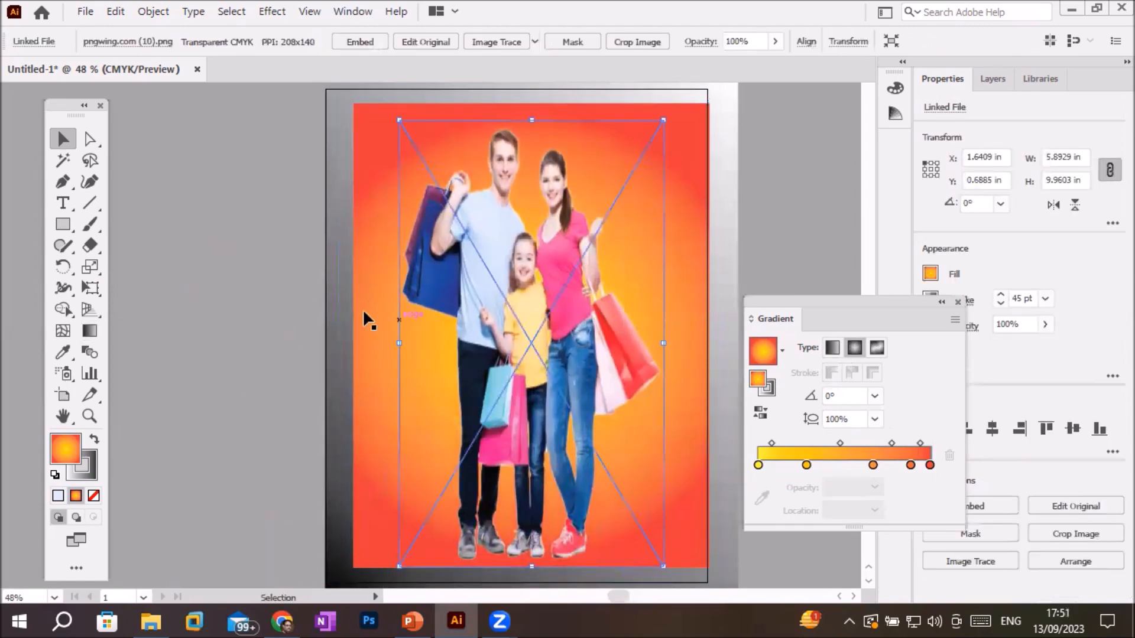
click(222, 302)
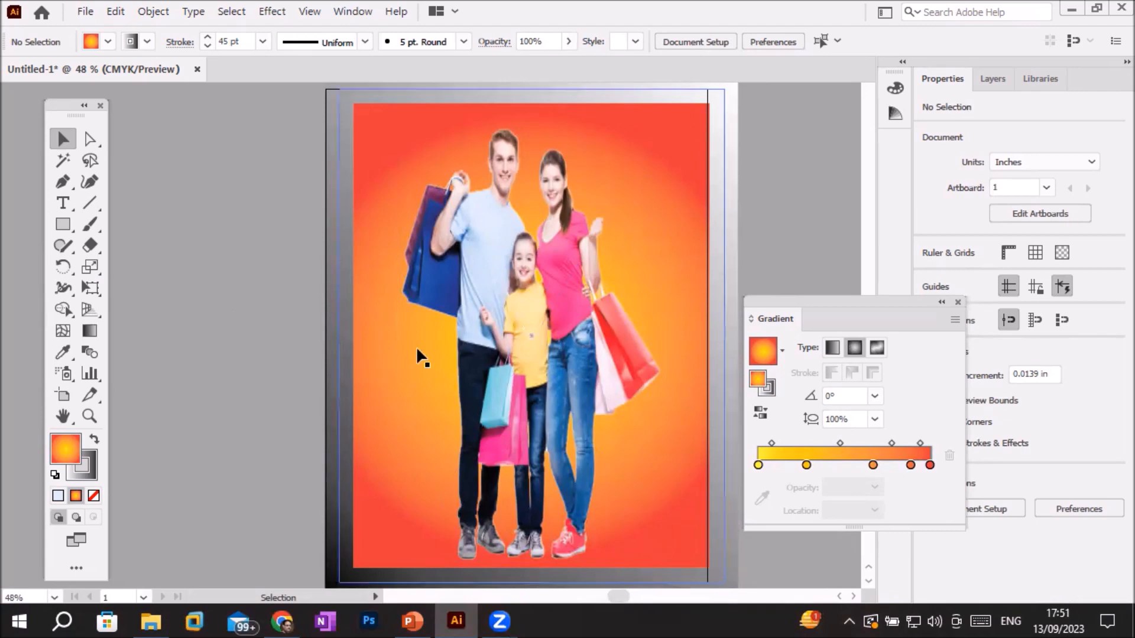
- Recolor the gradient stop at about 89% with the green C=85 M=10 Y=100 K=10 swatch, with nothing selected
click(910, 466)
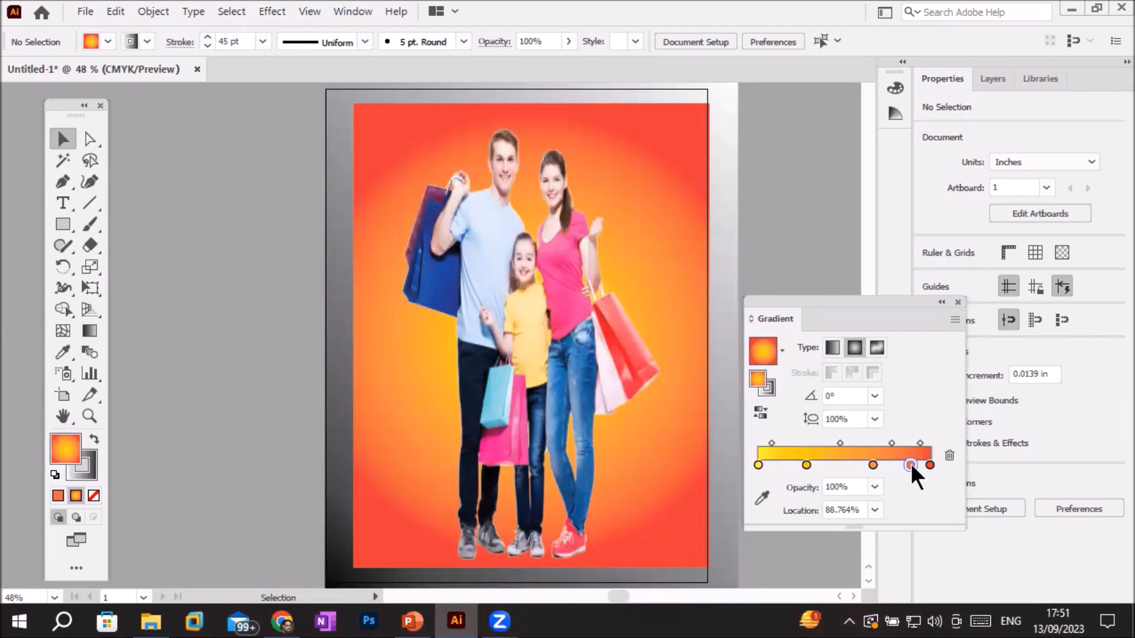
double_click(910, 465)
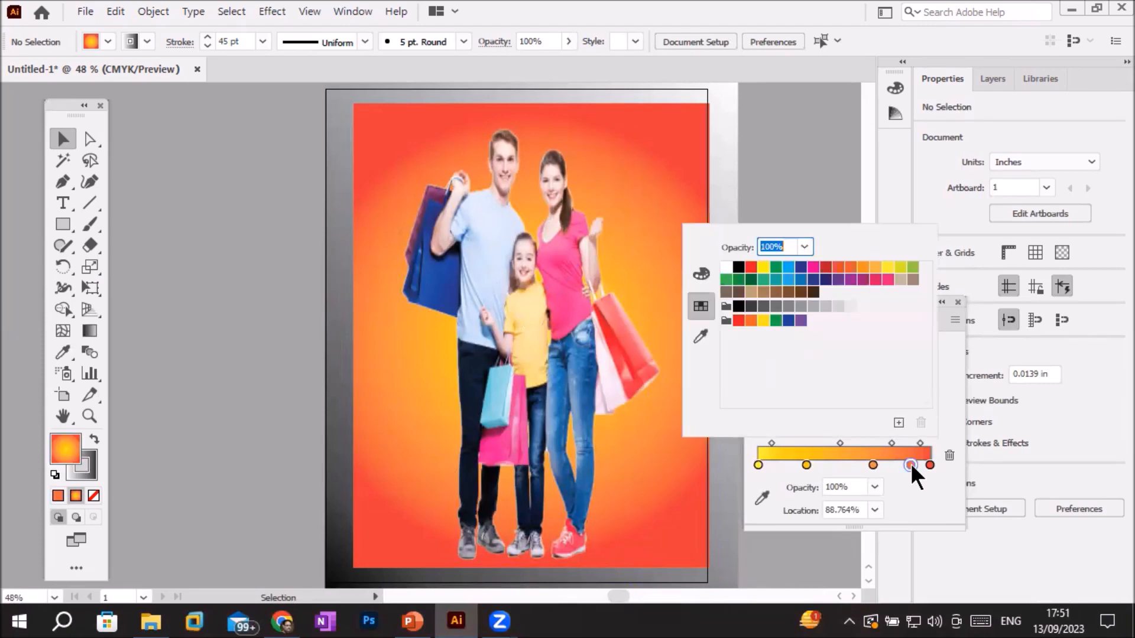
click(914, 273)
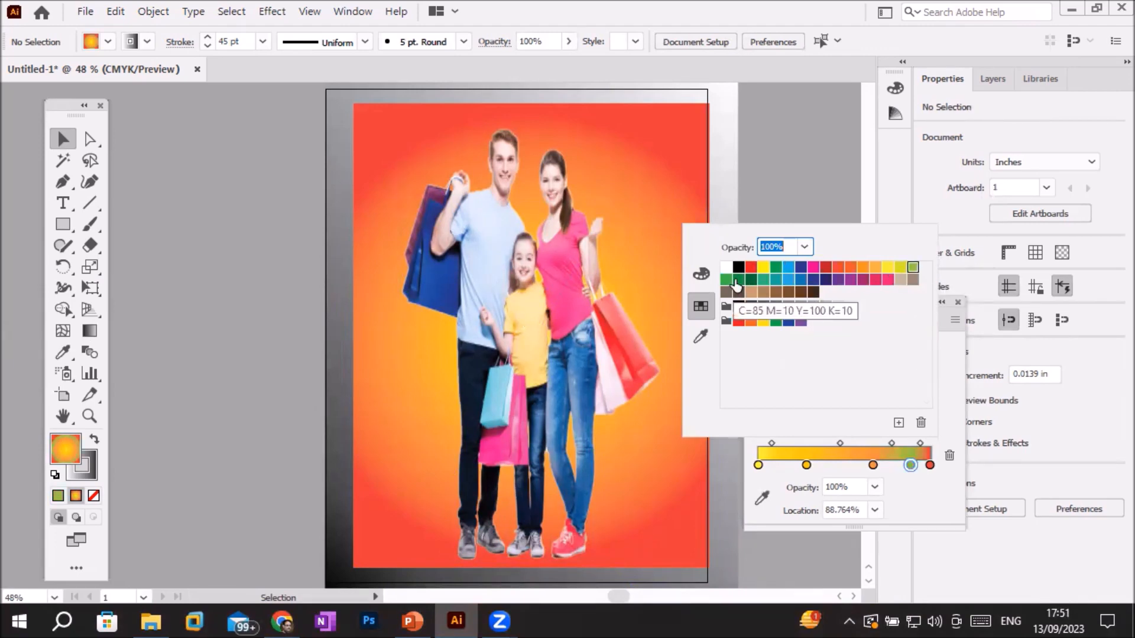
click(739, 279)
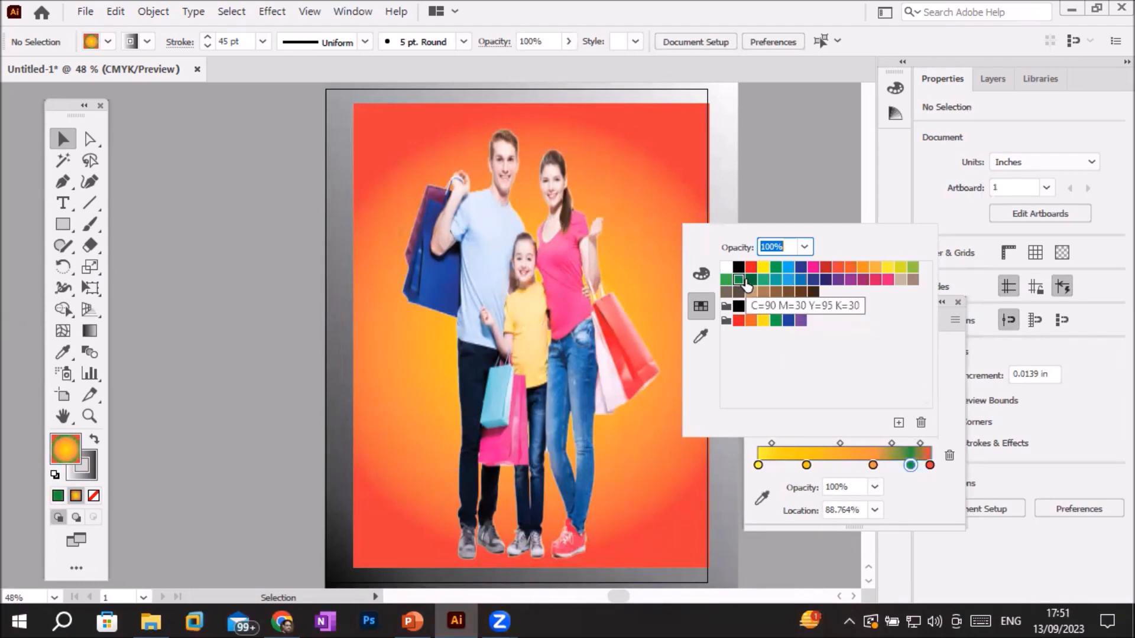
- Recolor the gradient's first stop, at 0%, with the dark brown swatch
click(758, 465)
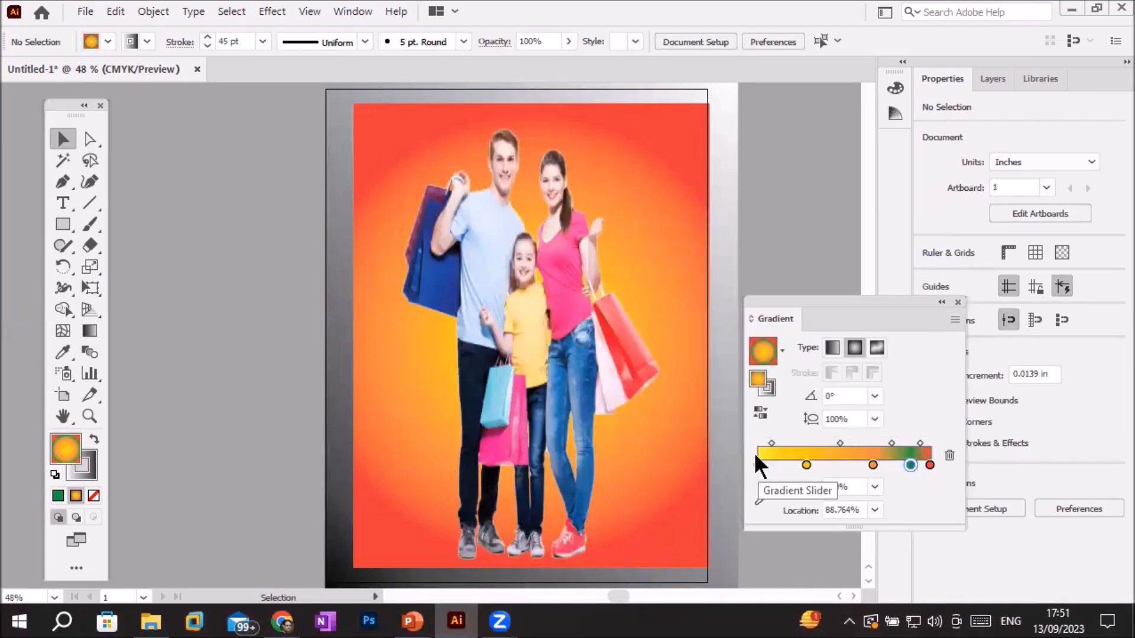
click(758, 465)
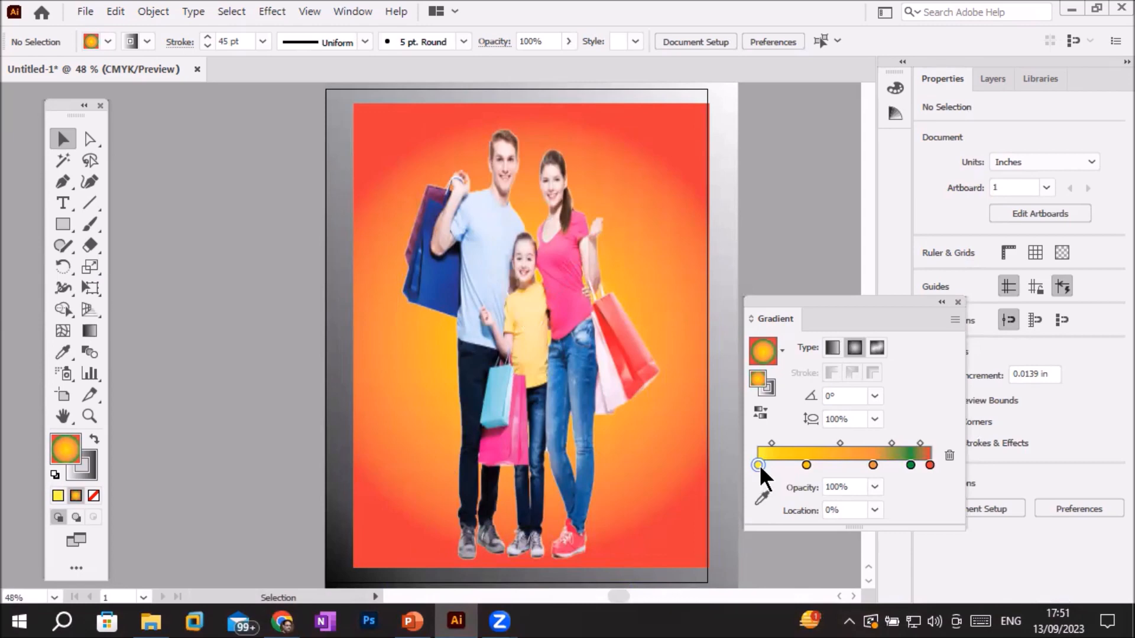
double_click(761, 462)
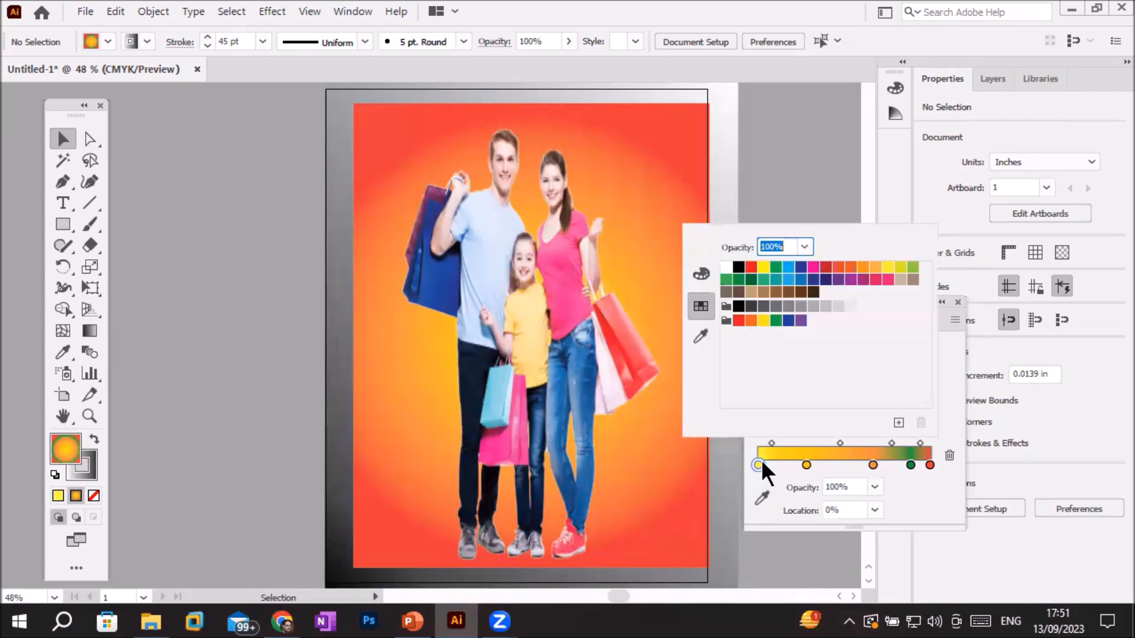
click(813, 293)
- Recolor the gradient stop at about 28% with a medium gray from the grayscale swatches
click(808, 465)
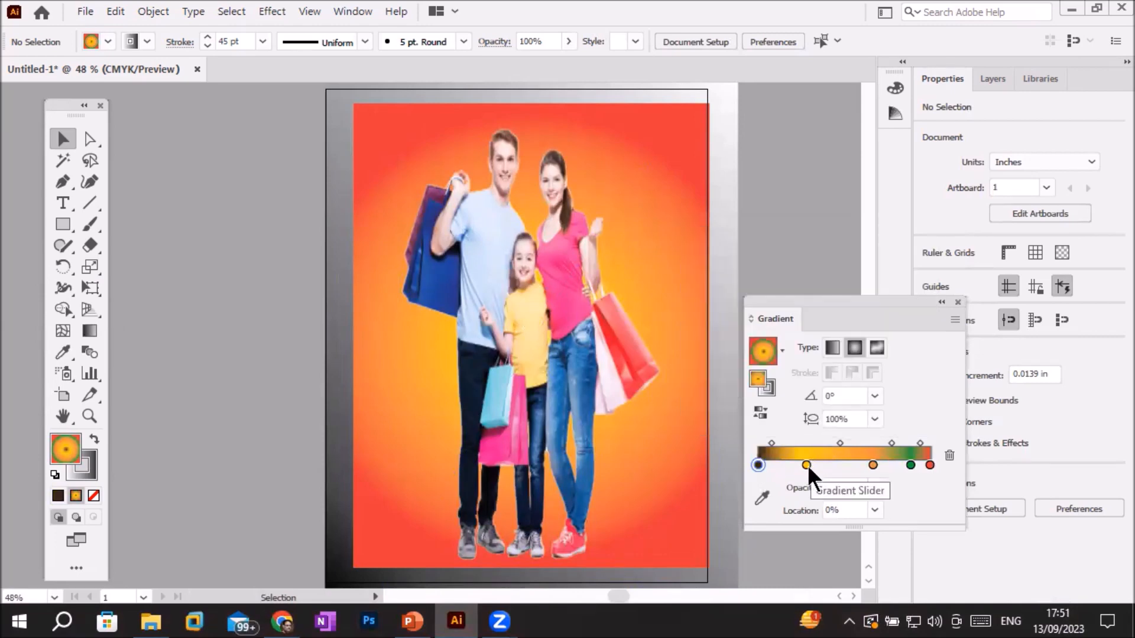
click(808, 465)
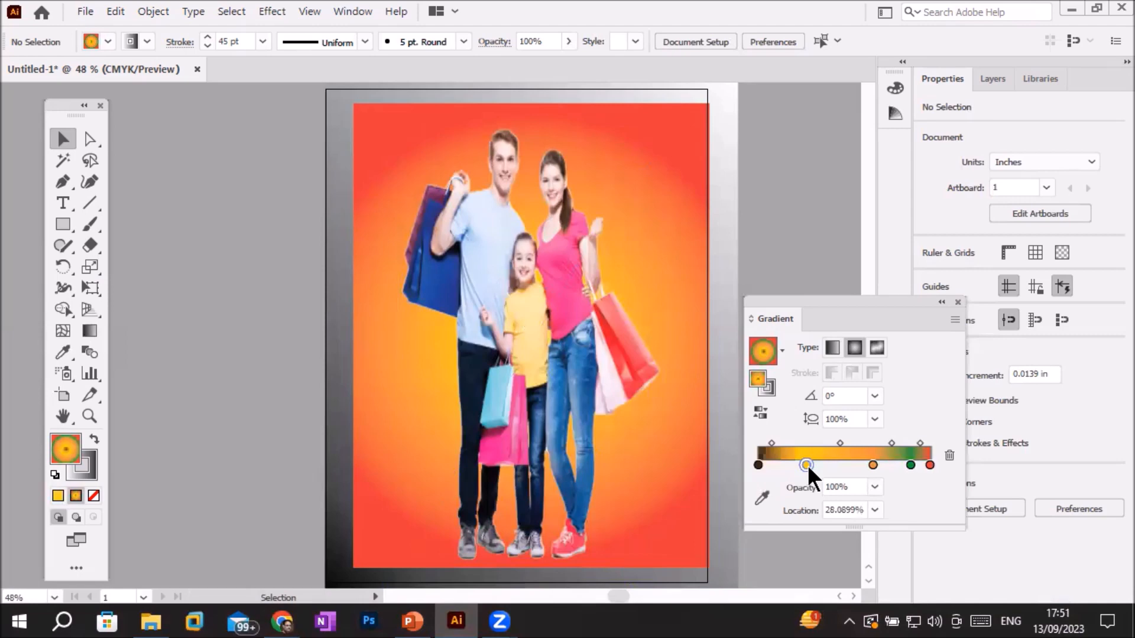
double_click(807, 466)
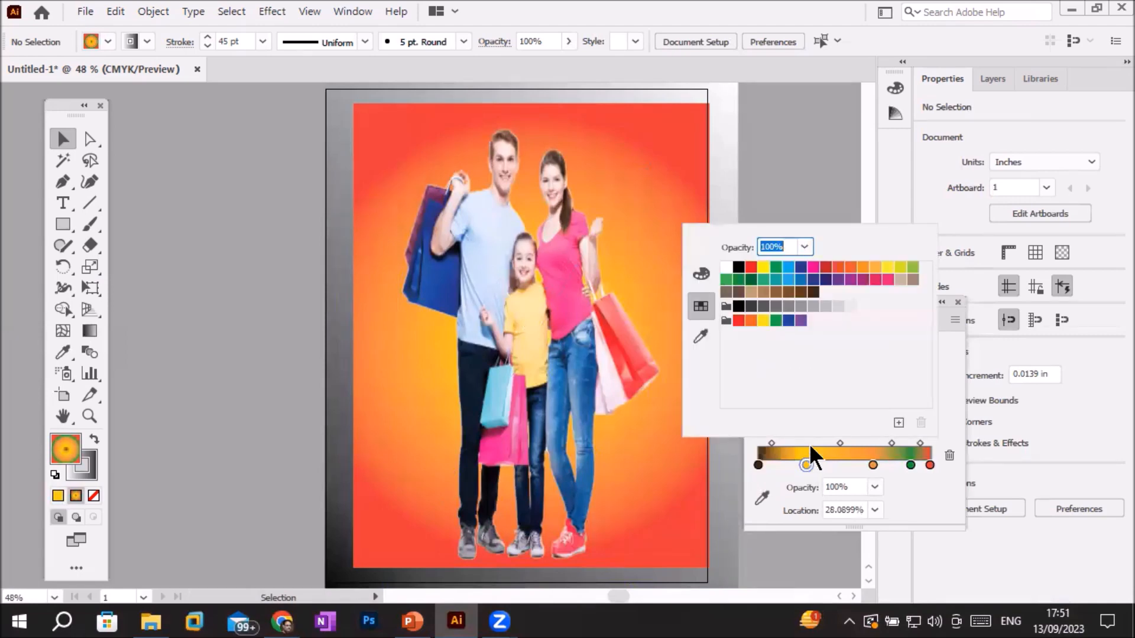
click(775, 306)
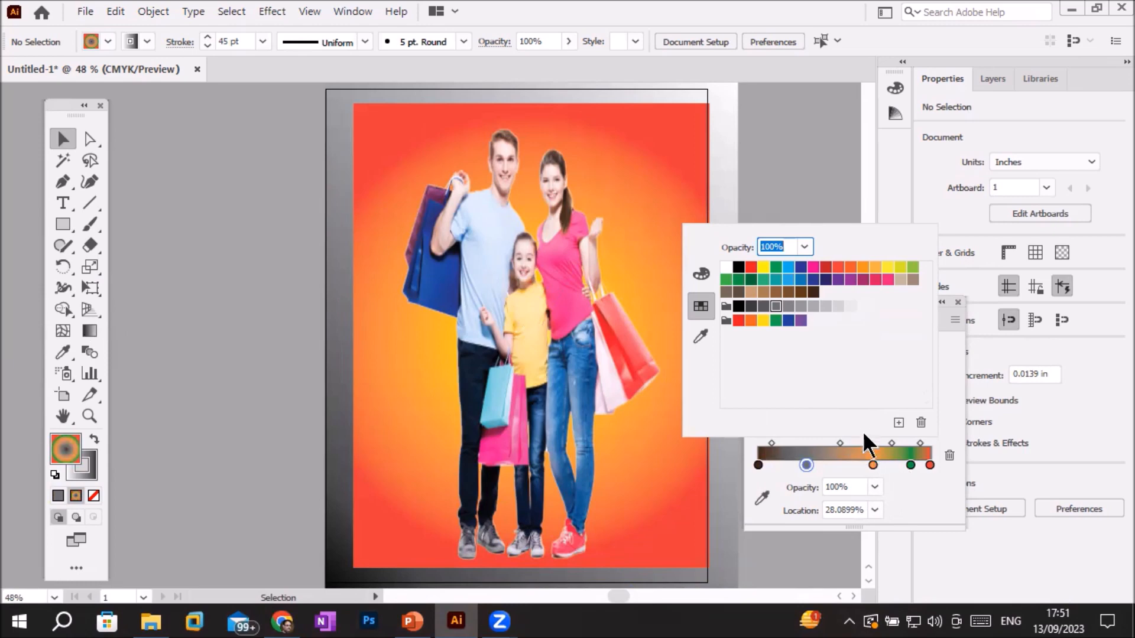
- Slide the gray gradient stop and its preceding midpoint toward the outer end, and move the orange stop to about 78%
click(806, 466)
drag(772, 442, 822, 465)
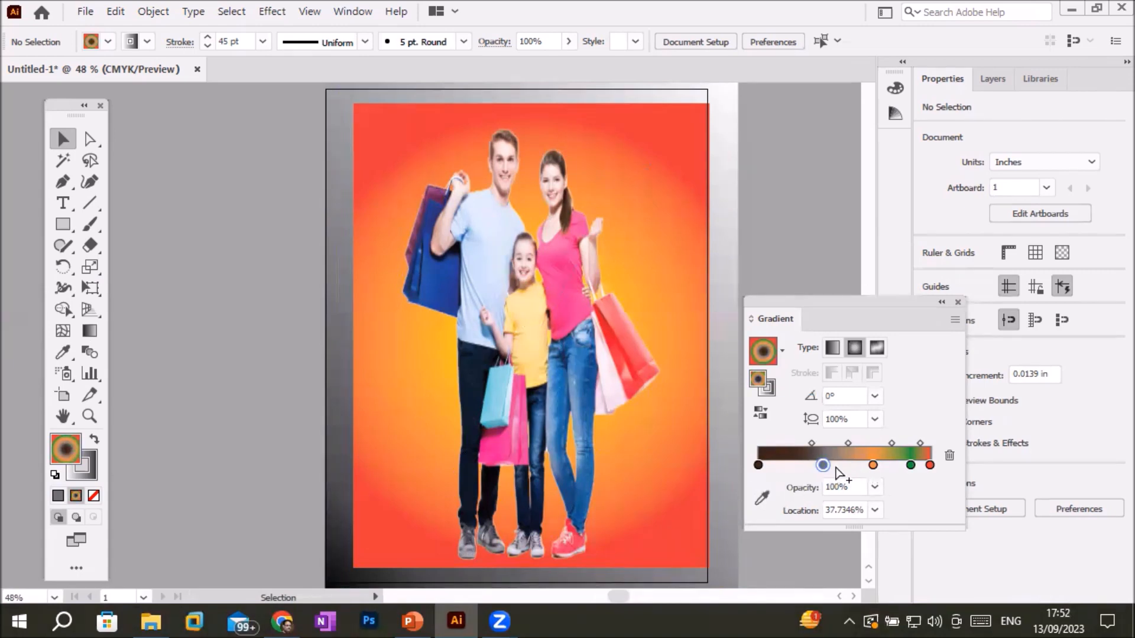
drag(824, 466, 892, 465)
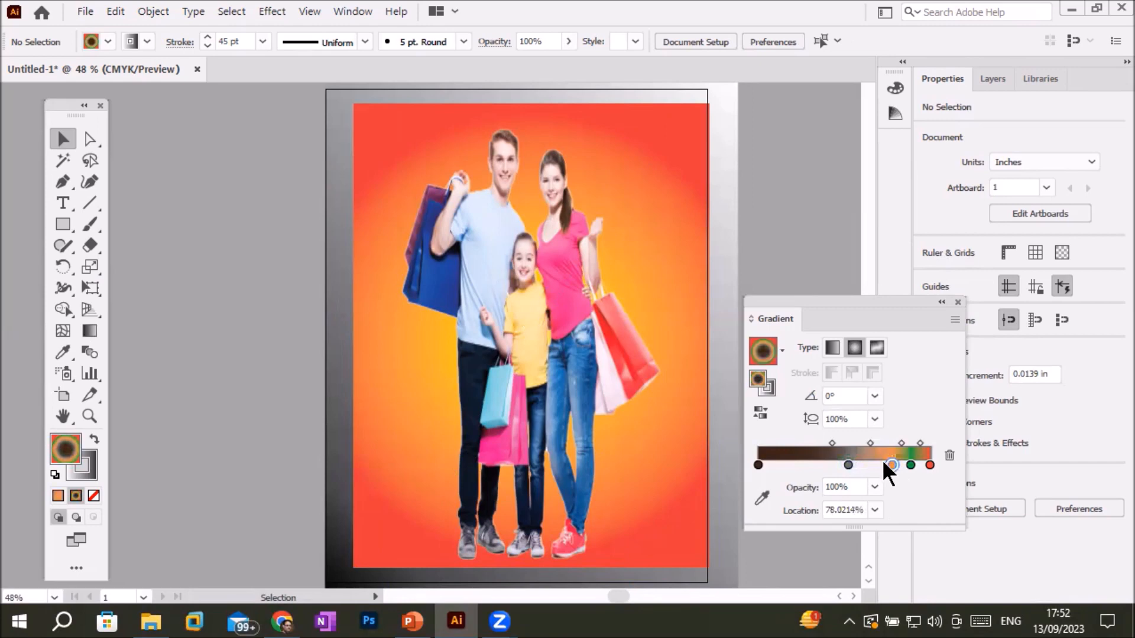
- Select the background rectangle and recolor the first stop of its radial fill gradient, trying red before choosing black
drag(853, 316, 850, 204)
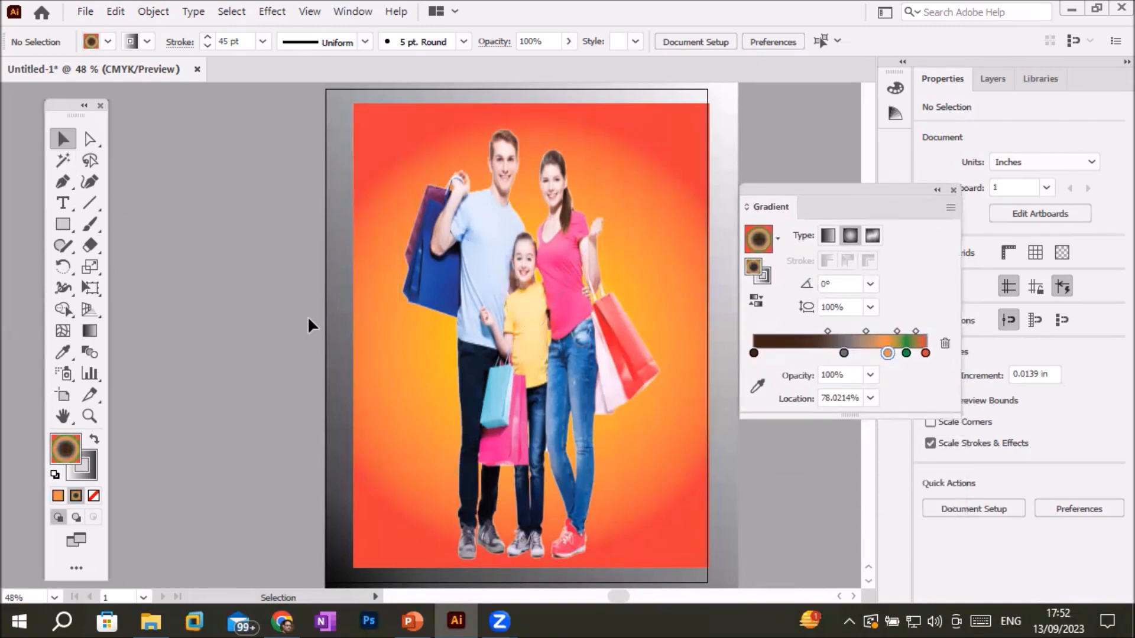
click(348, 334)
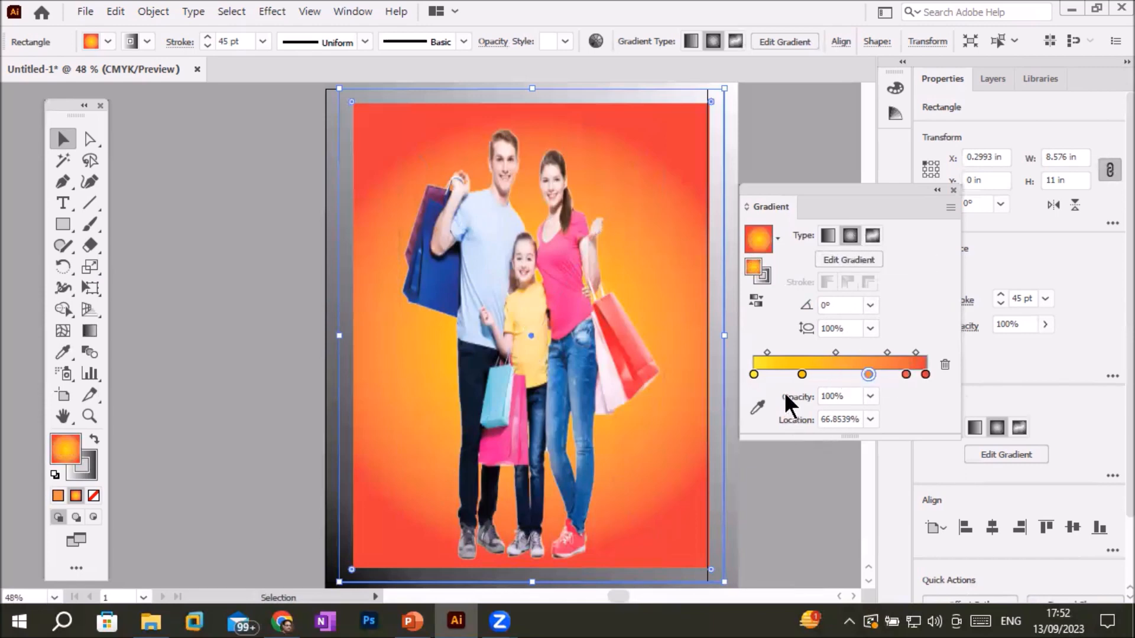
click(753, 374)
double_click(753, 374)
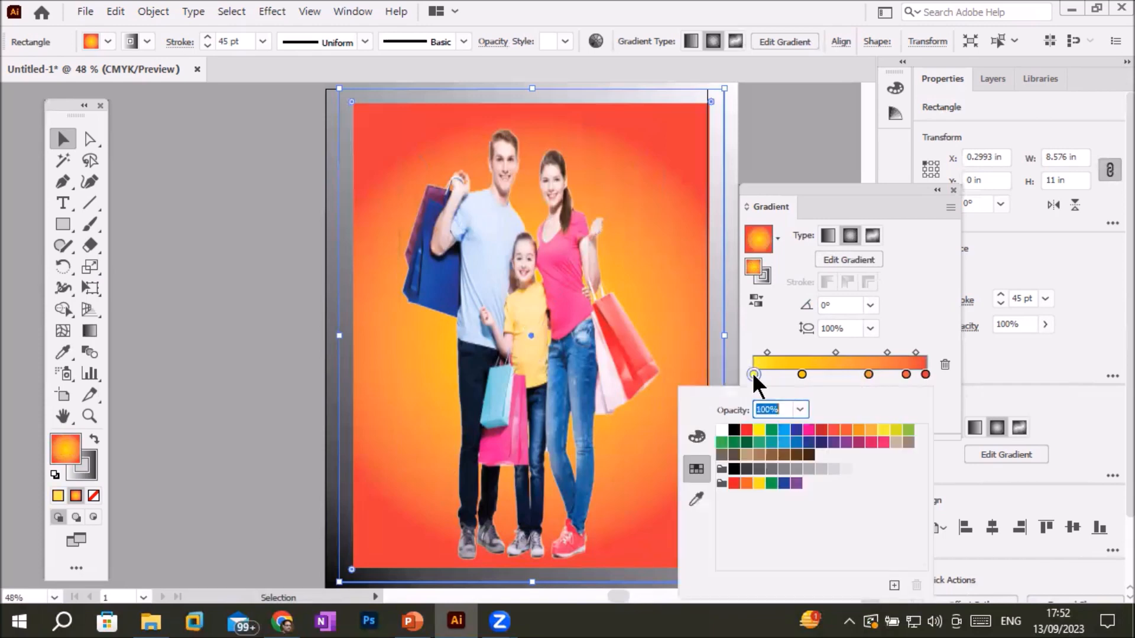
click(747, 430)
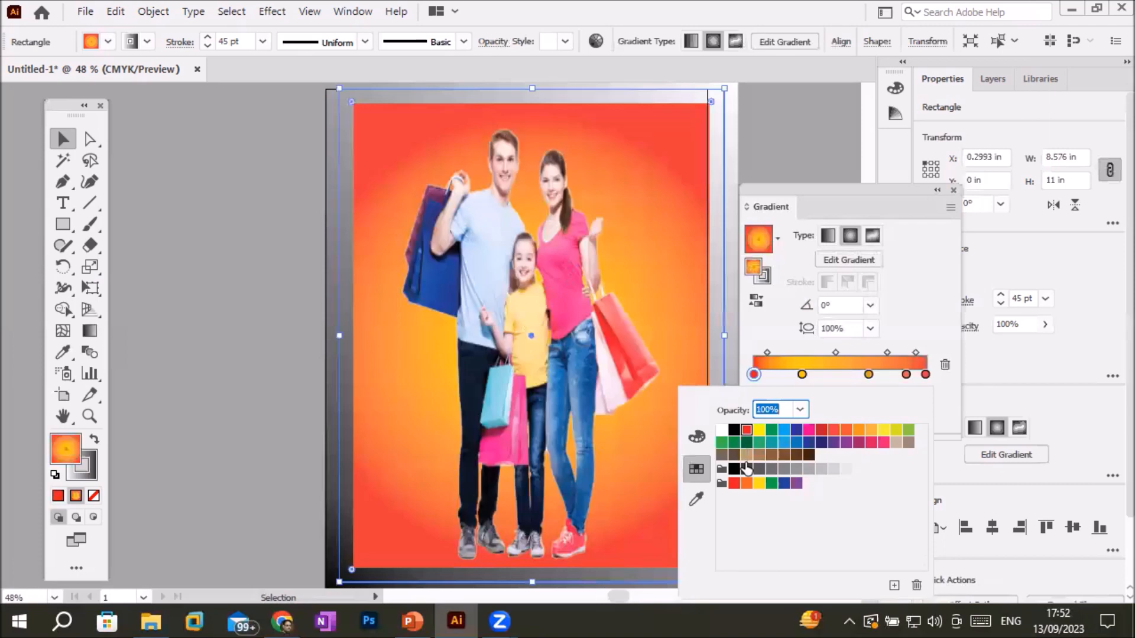
click(733, 469)
- Recolor the second stop of the rectangle's fill gradient with the CMYK Red swatch
click(803, 374)
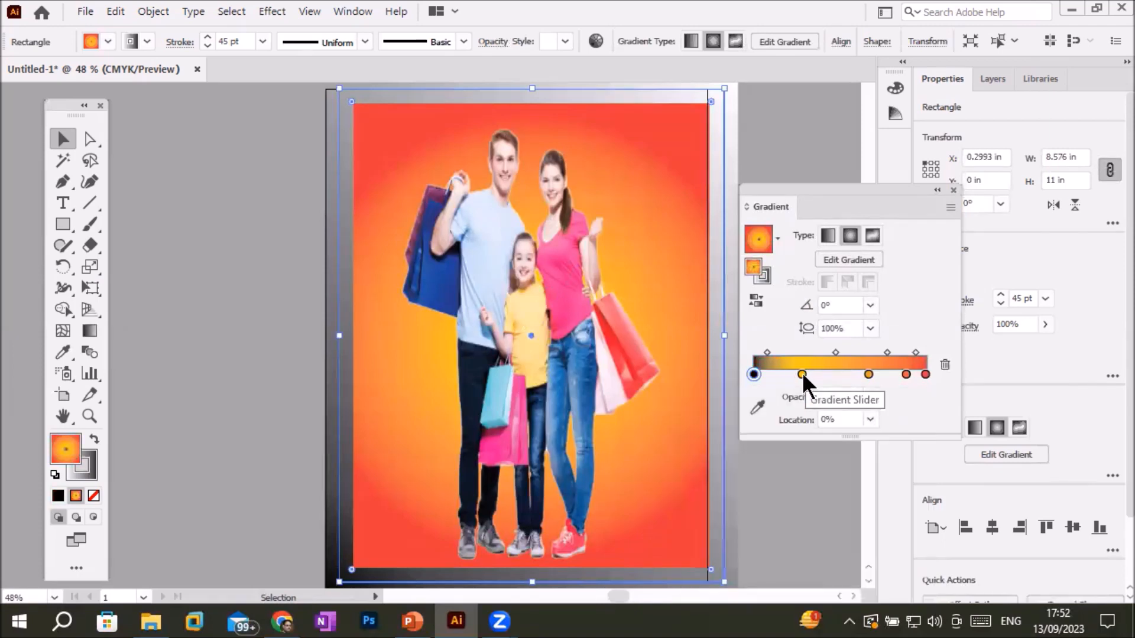
double_click(801, 374)
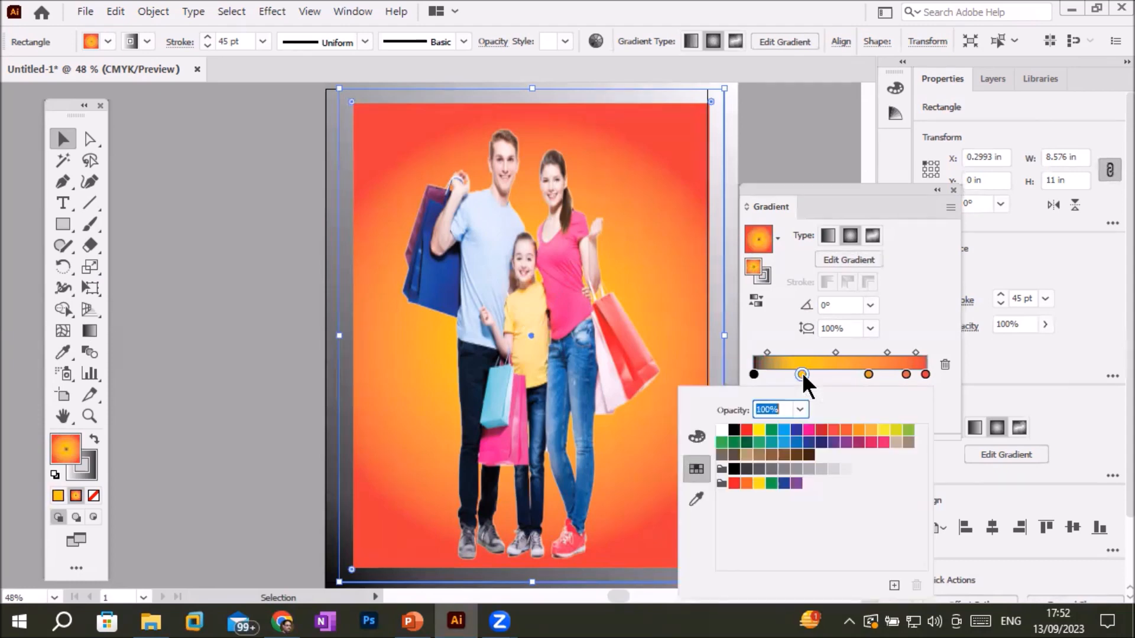
click(747, 431)
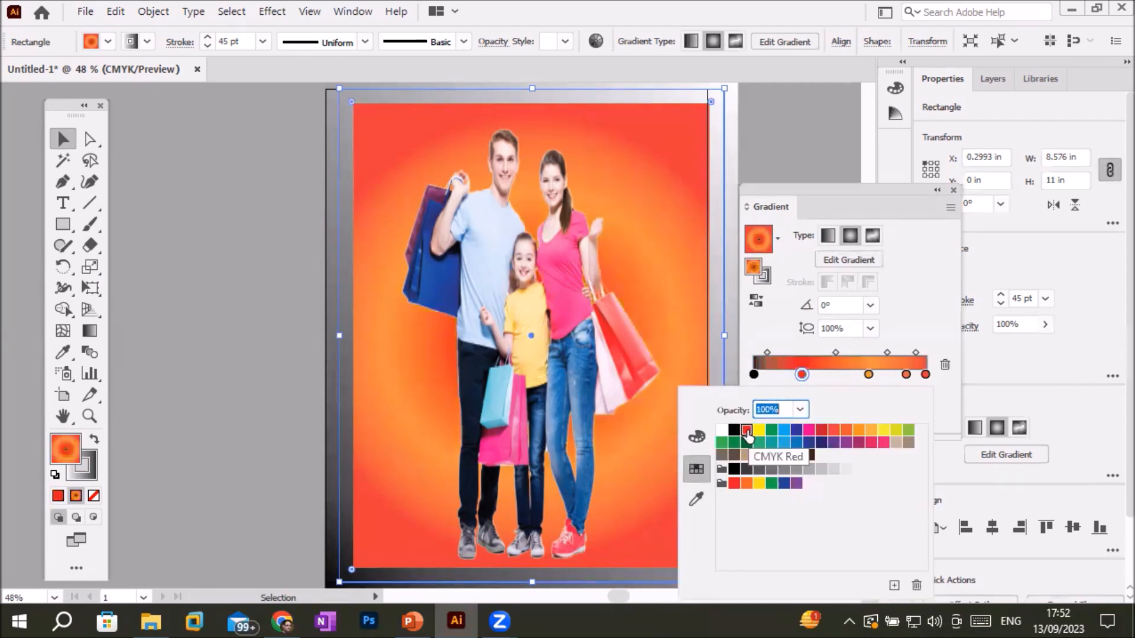
- Recolor the second stop of the fill gradient White after trying yellow, green, blue, magenta and red swatches on it
click(759, 432)
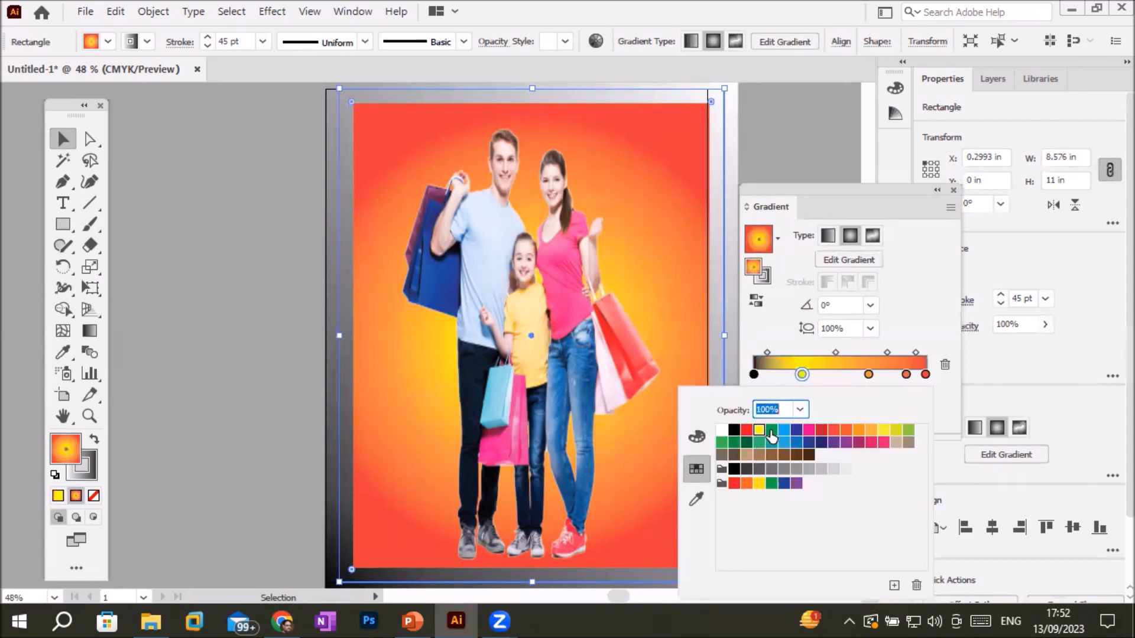
click(772, 433)
click(783, 431)
click(797, 431)
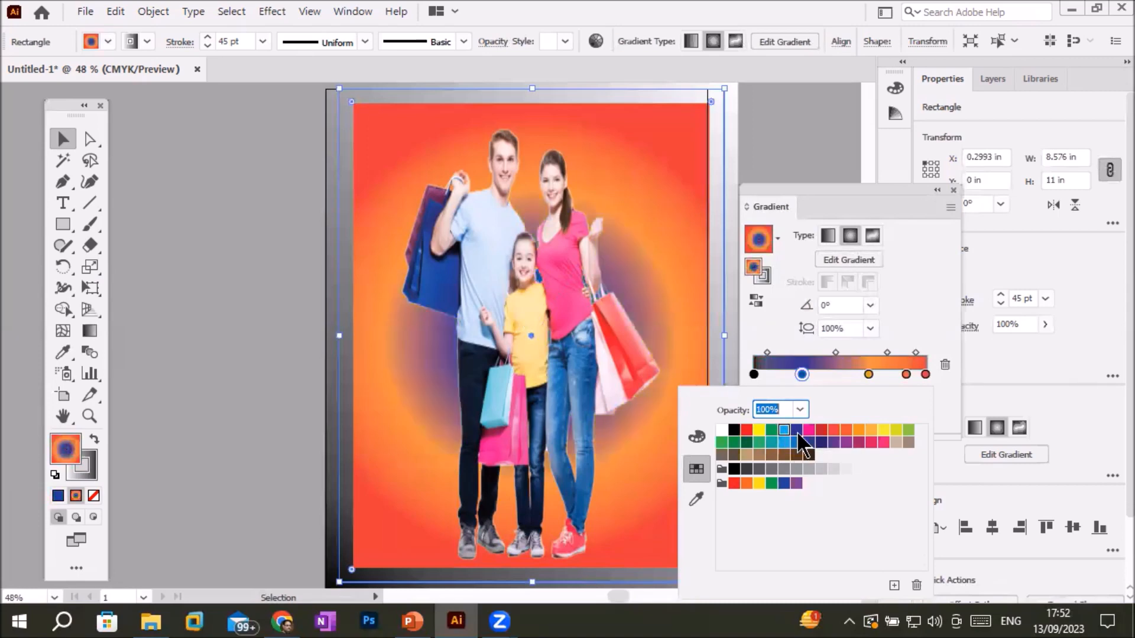
click(809, 435)
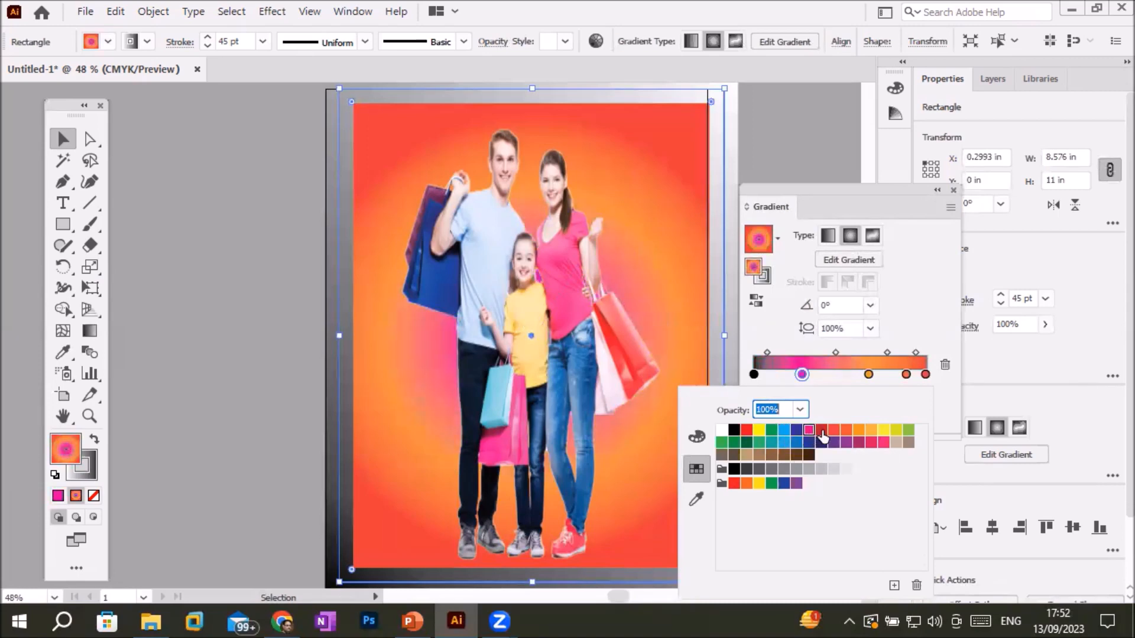
click(822, 435)
click(883, 430)
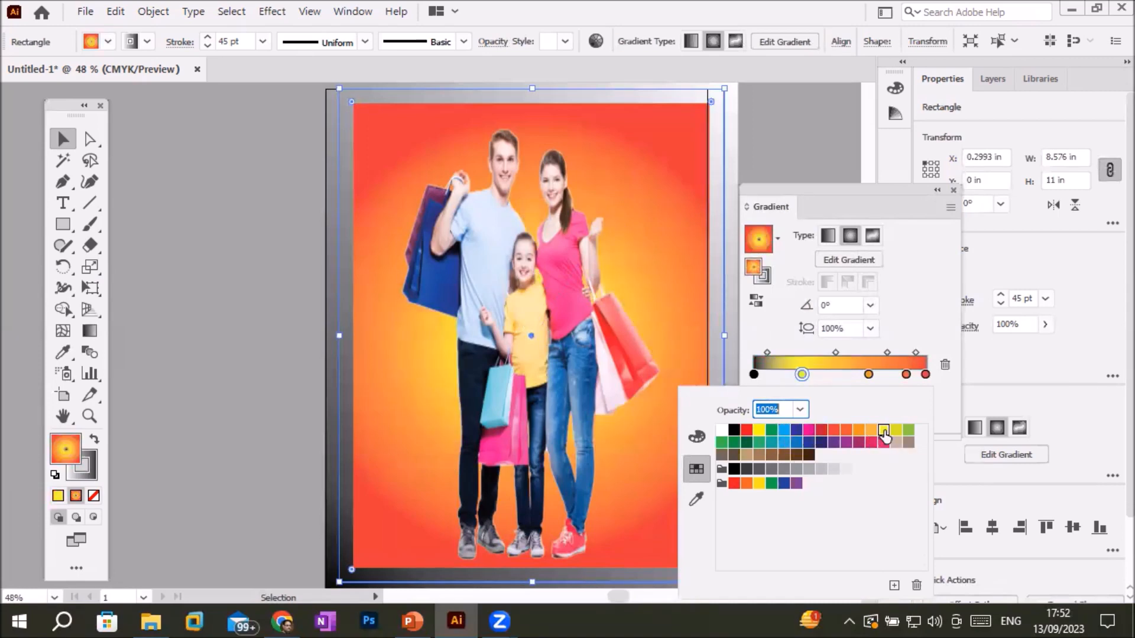
click(721, 432)
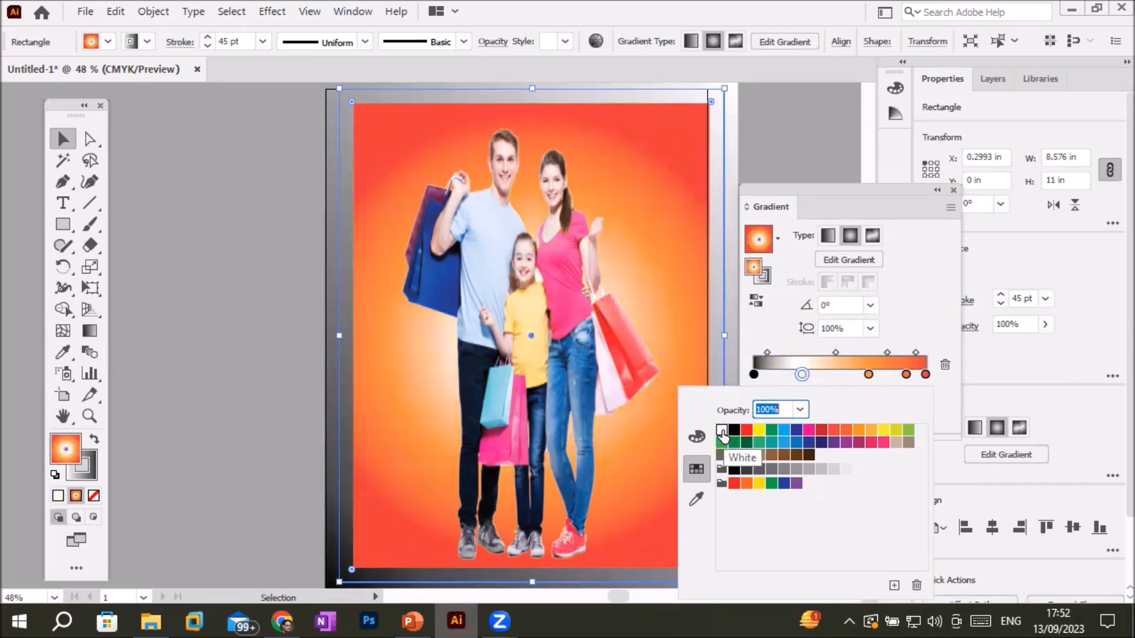
- Move the family picture aside to the left to uncover the center of the background gradient
click(753, 376)
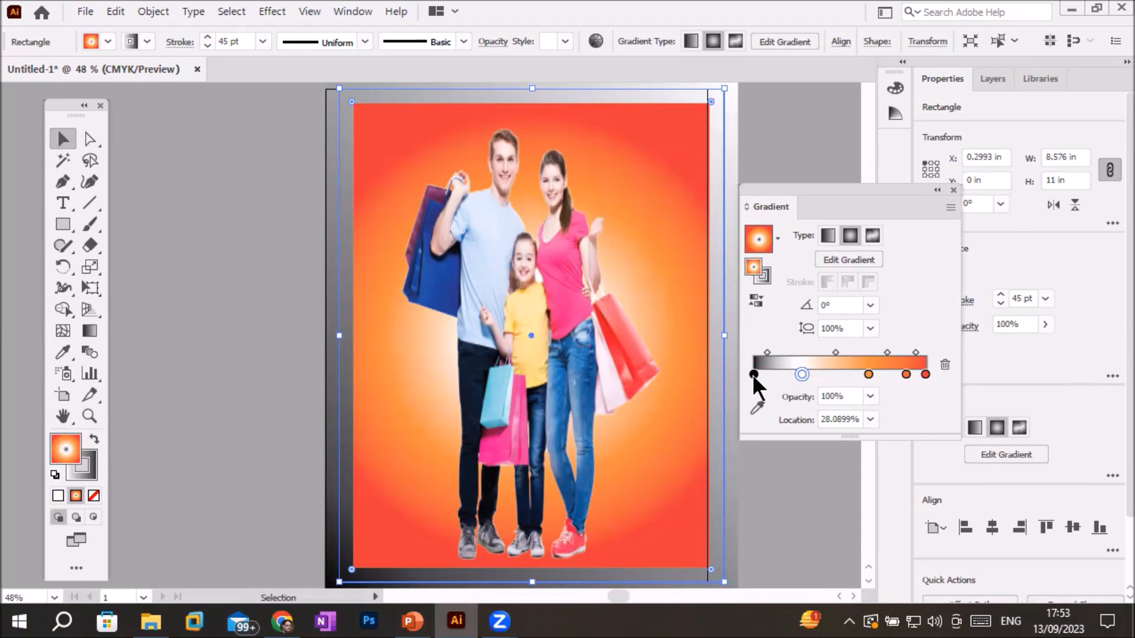
drag(523, 310, 324, 314)
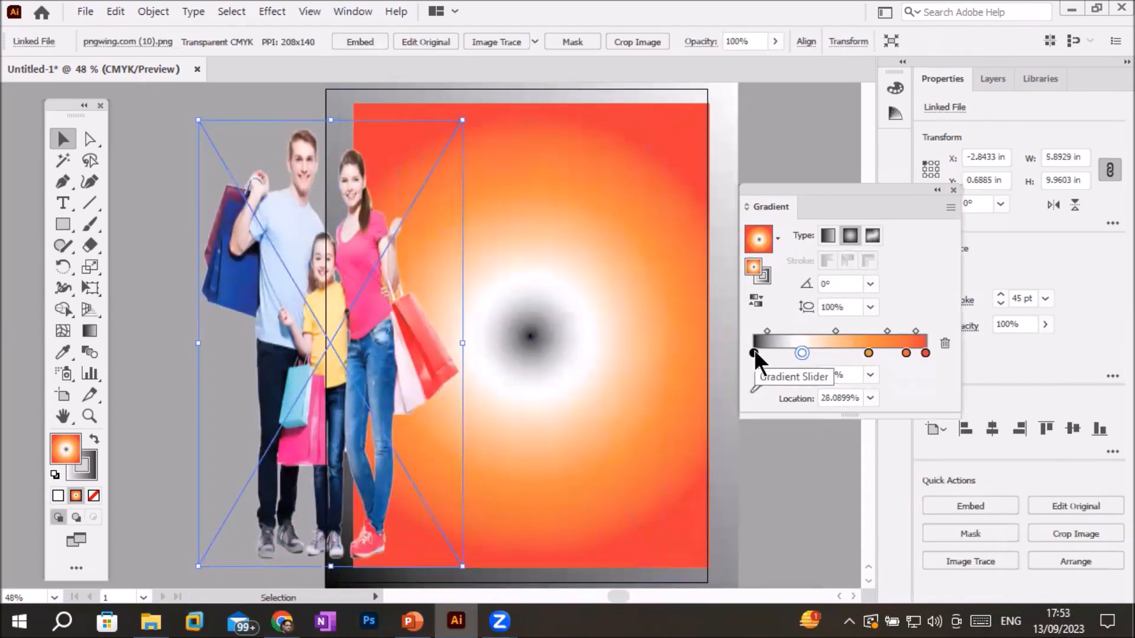
- Try to recolor the first gradient stop with a green swatch while the picture is still selected
click(753, 351)
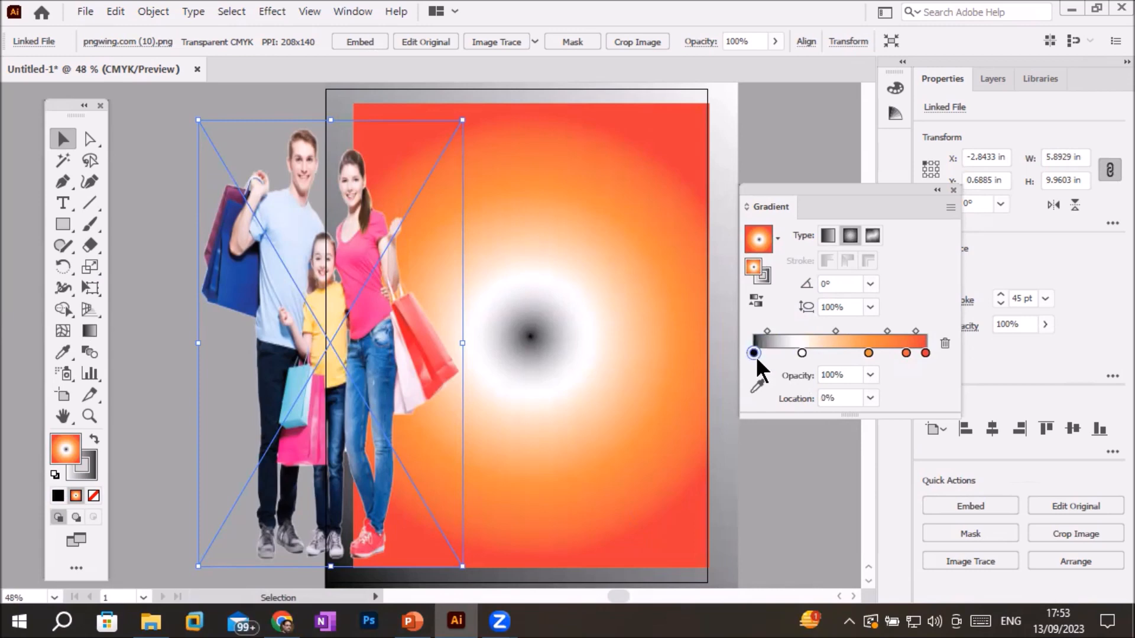
double_click(754, 351)
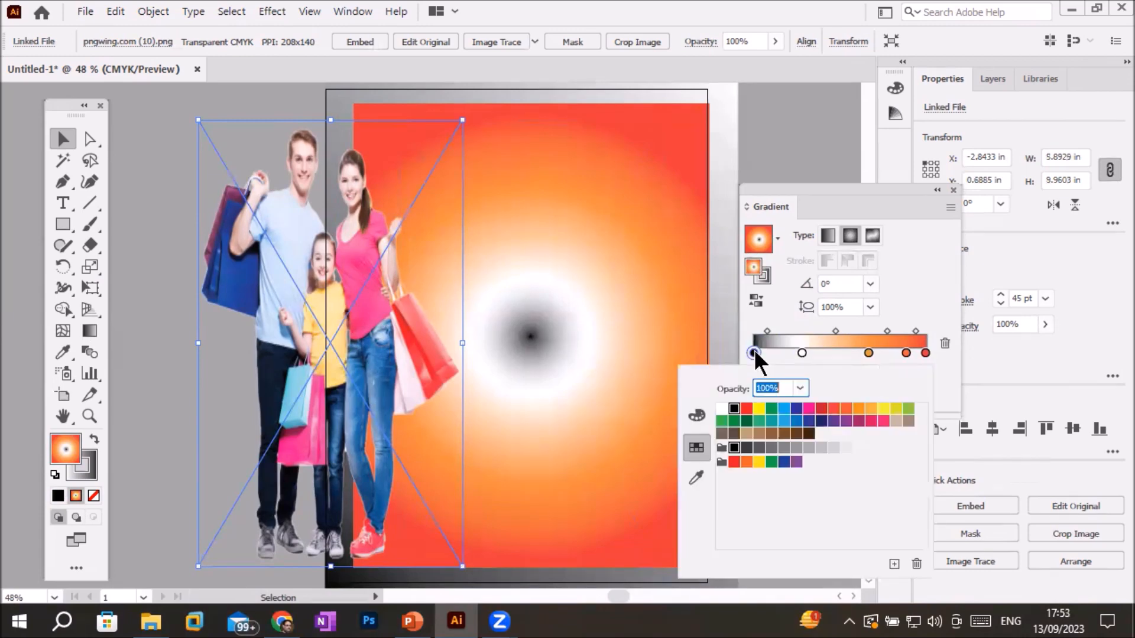
click(734, 422)
click(759, 421)
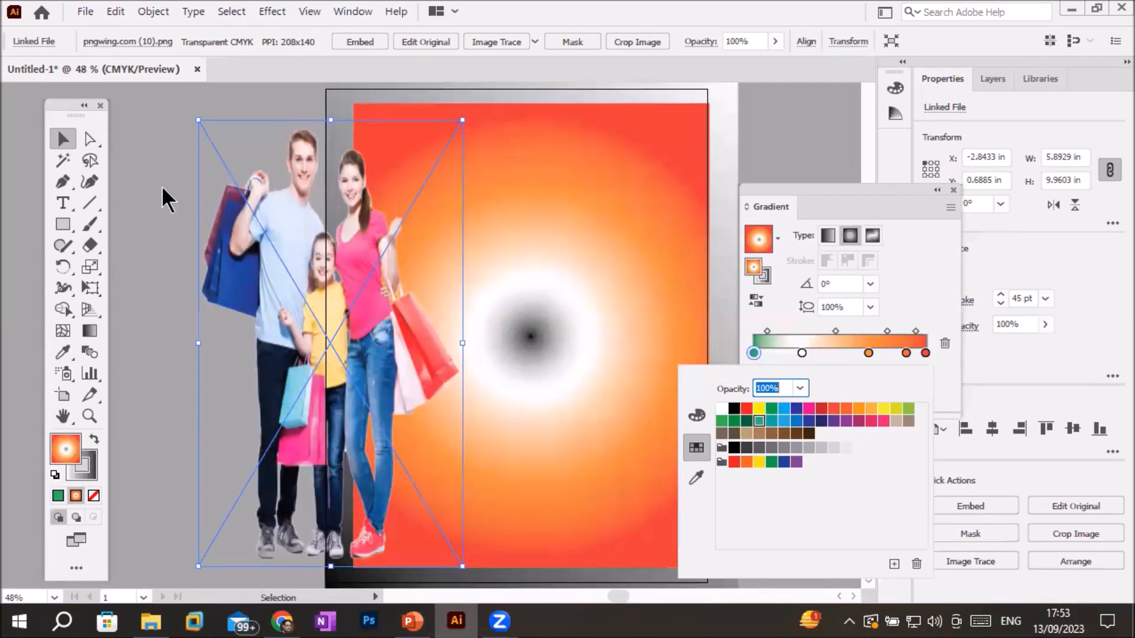
- Select the background rectangle and use the Gradient tool to move the white stop to about 57% and its preceding midpoint outward
click(60, 140)
click(565, 181)
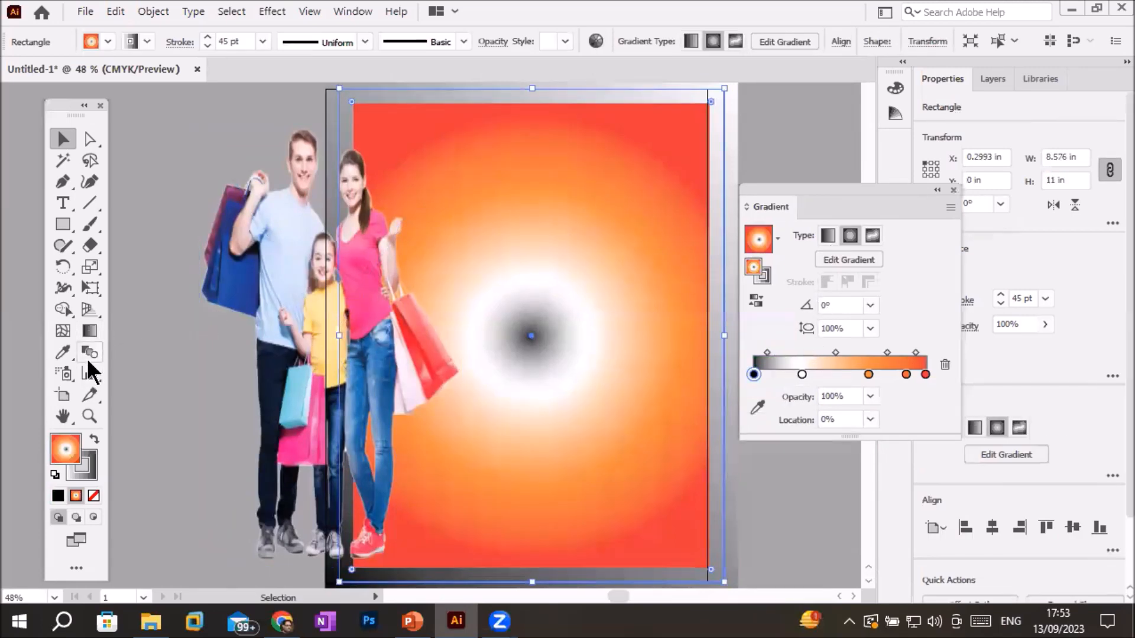
click(86, 331)
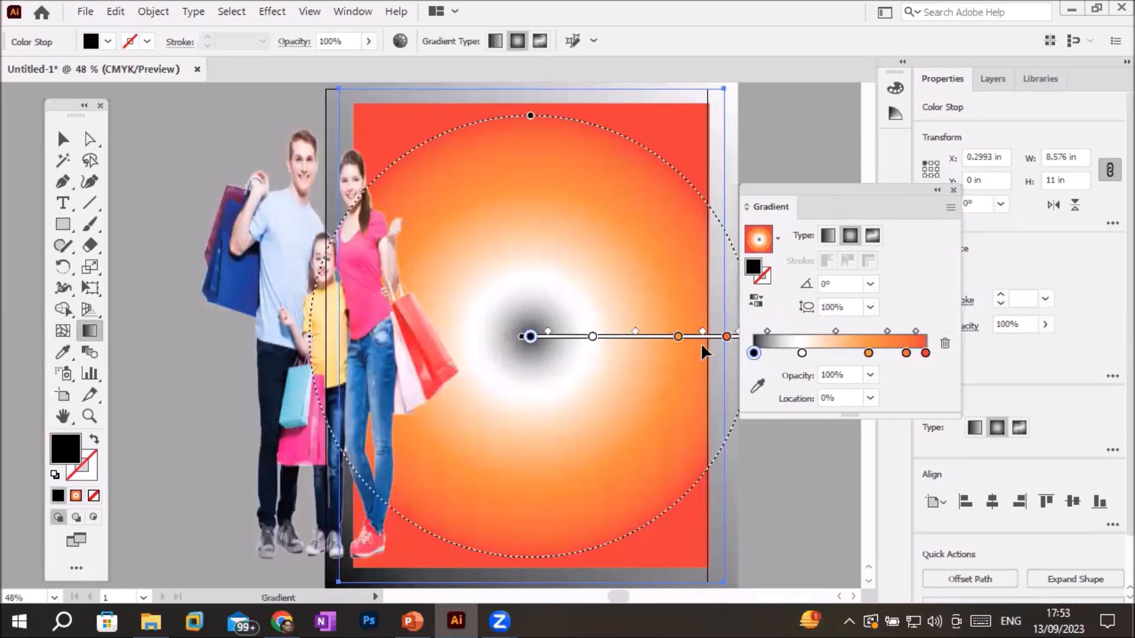
mouse_move(592, 342)
mouse_down()
mouse_move(677, 362)
mouse_move(584, 349)
mouse_move(689, 348)
mouse_move(603, 350)
mouse_move(658, 347)
mouse_up()
mouse_move(566, 335)
mouse_down()
mouse_move(659, 342)
mouse_move(541, 344)
mouse_move(645, 342)
mouse_move(549, 342)
mouse_move(581, 342)
mouse_up()
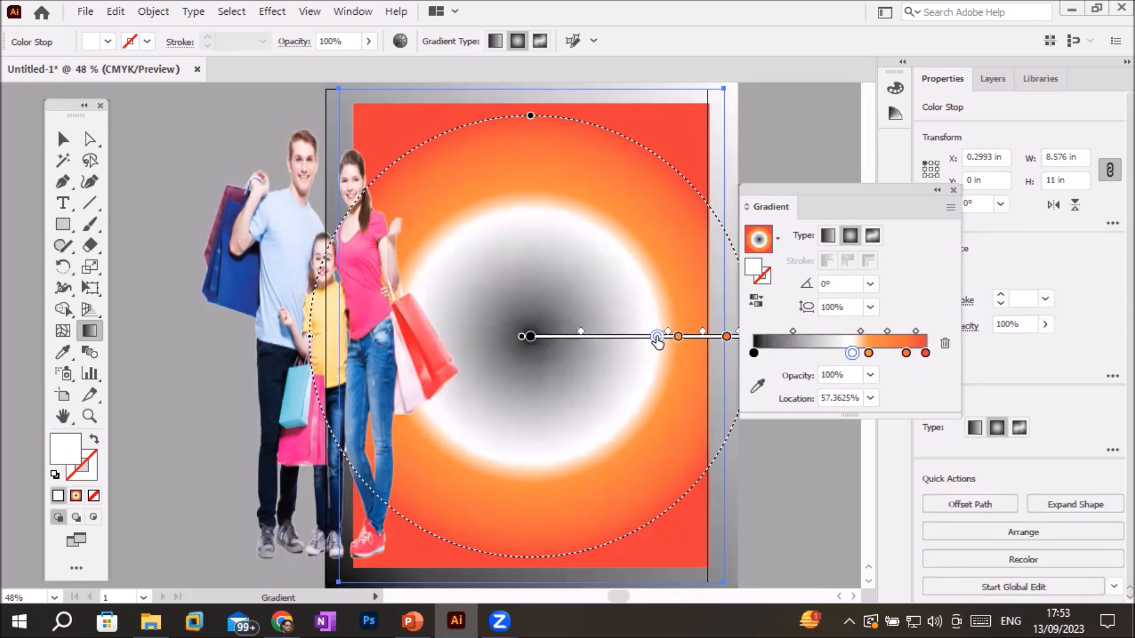
drag(581, 332, 634, 340)
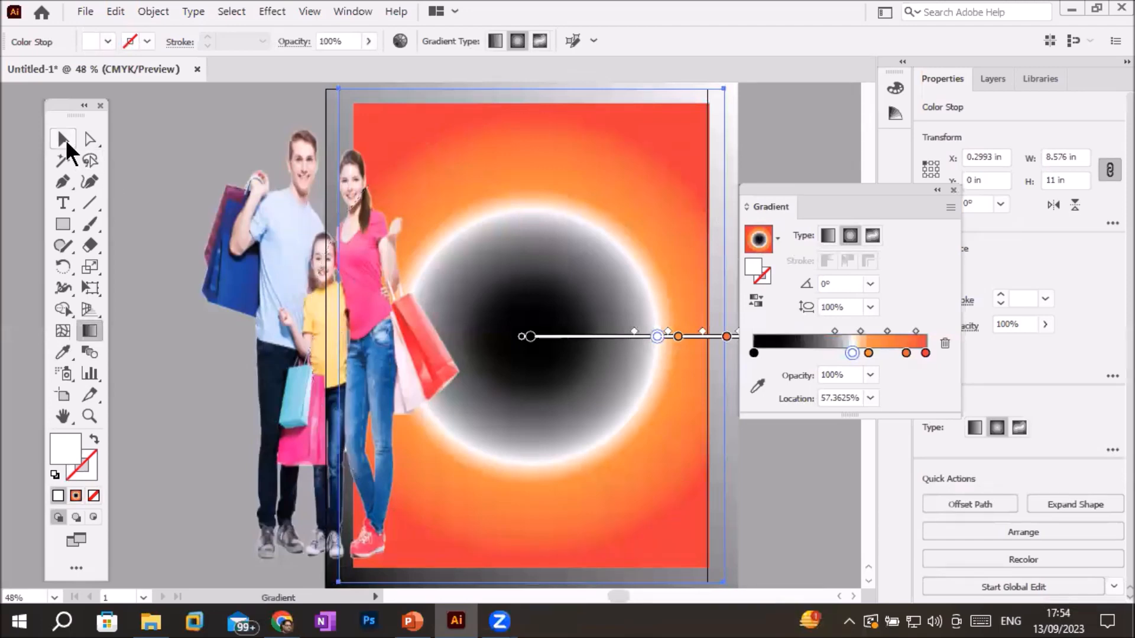
- Move the family picture back over the background's dark circle, at about X 1.76 in, Y 1.84 in
click(65, 140)
drag(289, 262, 499, 264)
click(151, 294)
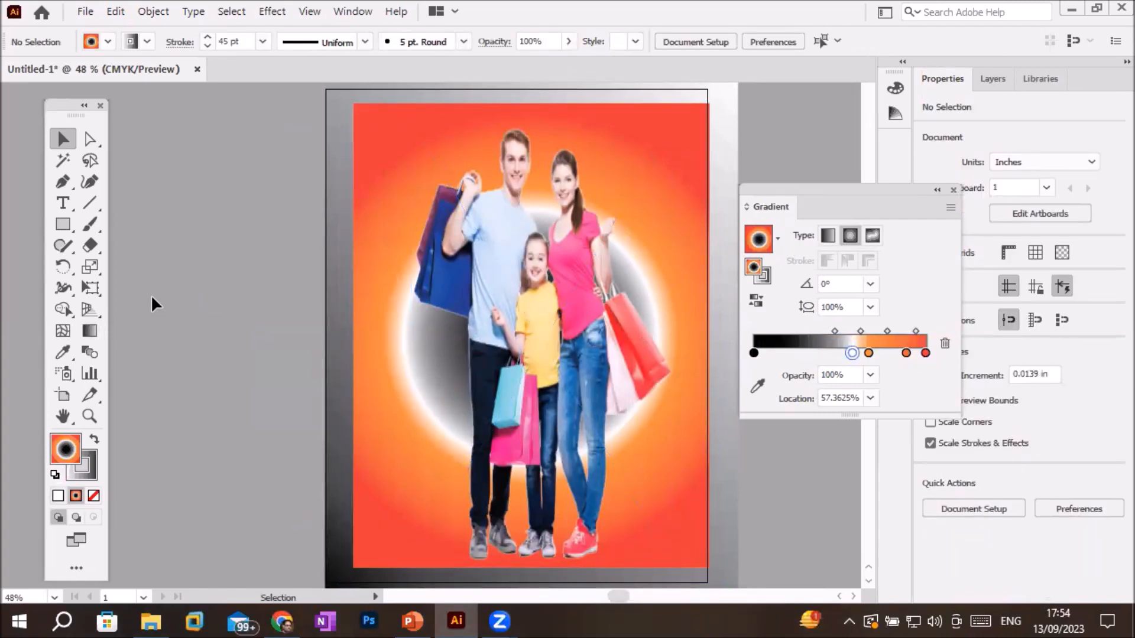
drag(484, 291, 473, 343)
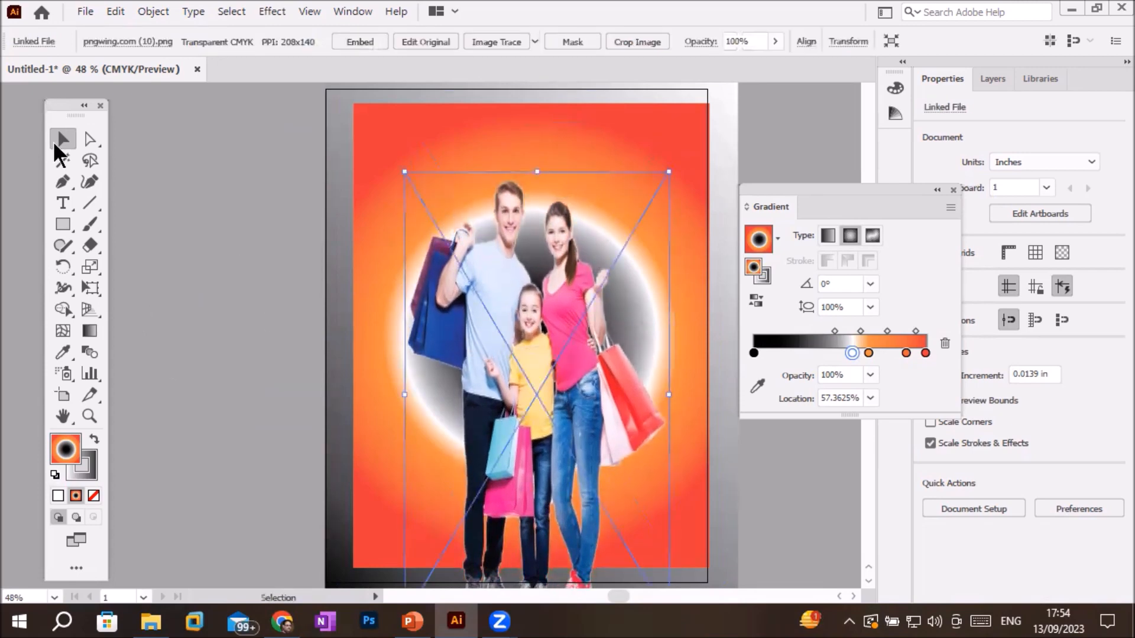
- Add the title "Shopping festival" above the family and scale it up to about 44 pt
click(62, 201)
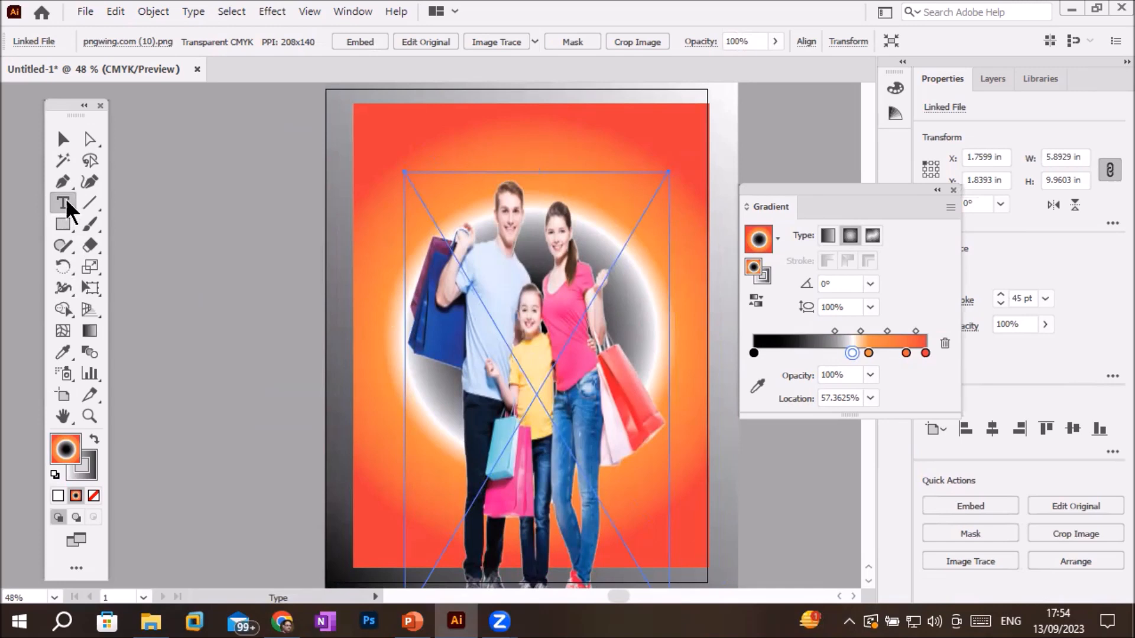
click(440, 135)
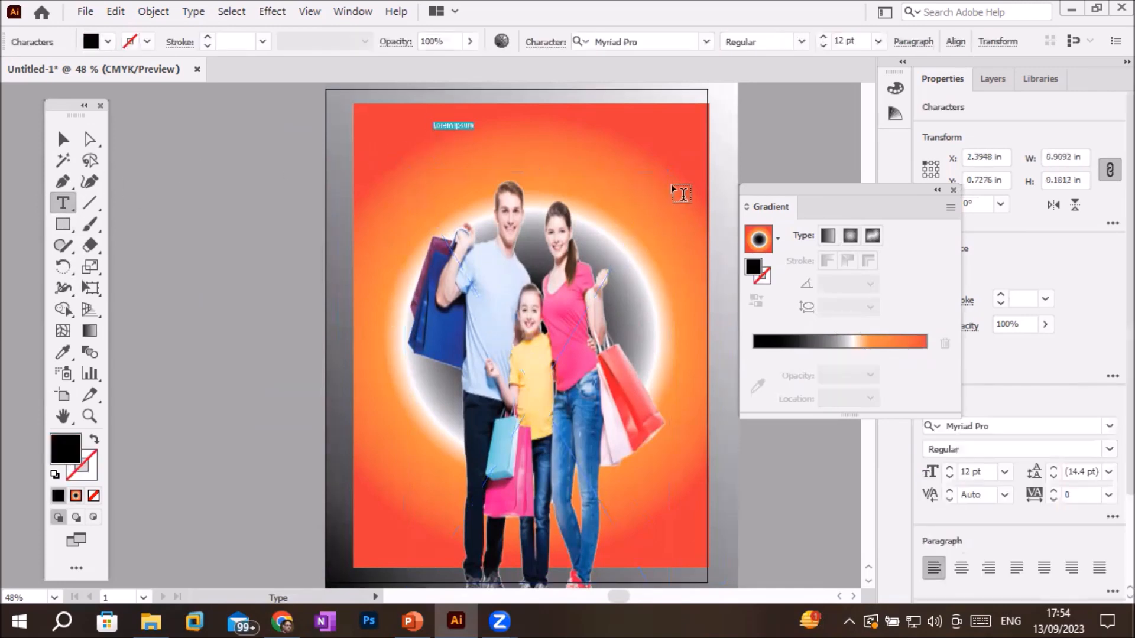
text(Shopping festival)
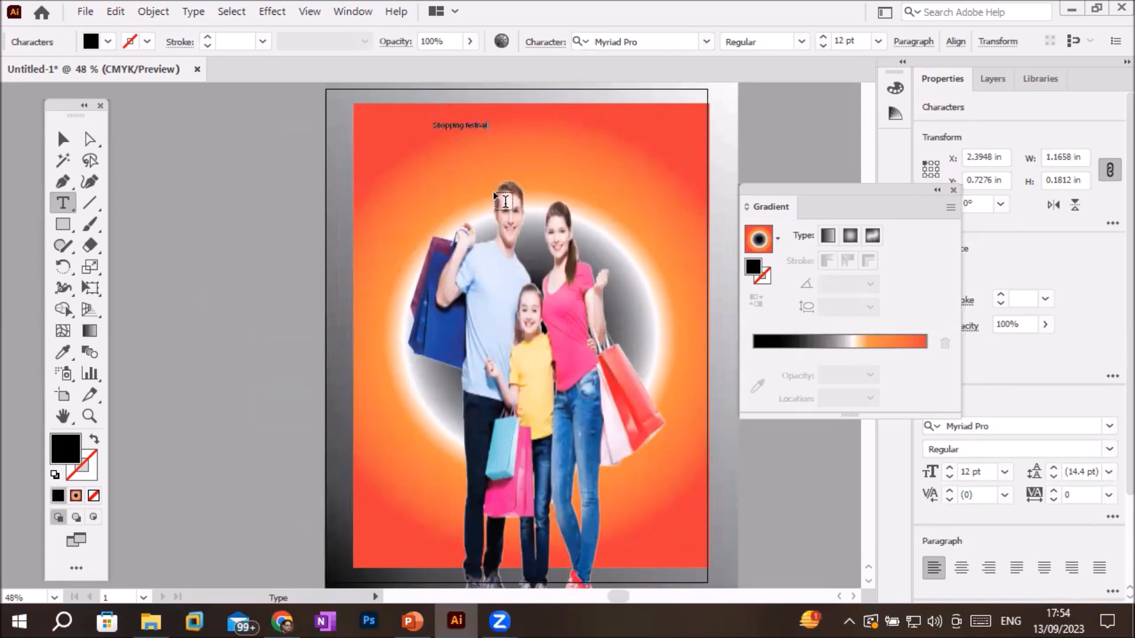
click(63, 140)
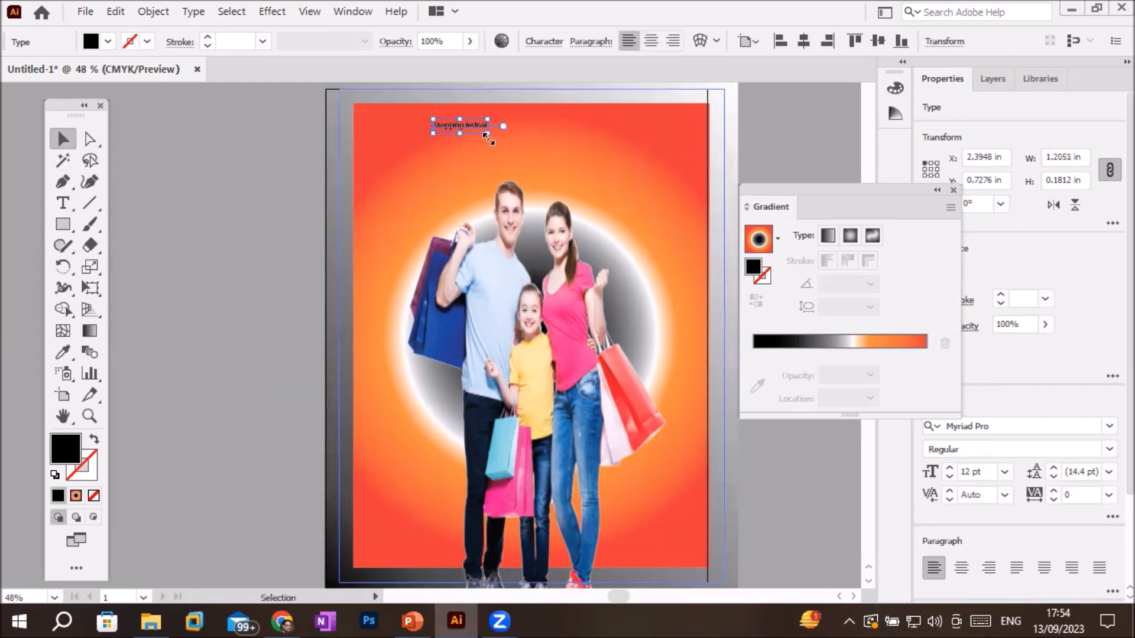
drag(488, 136, 631, 227)
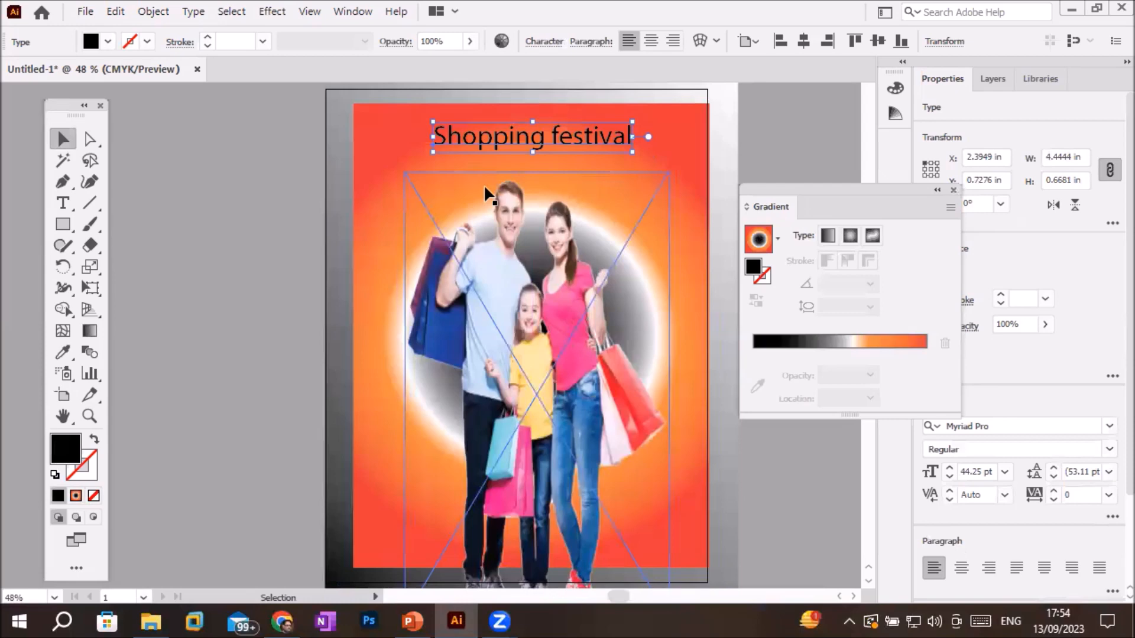
click(248, 230)
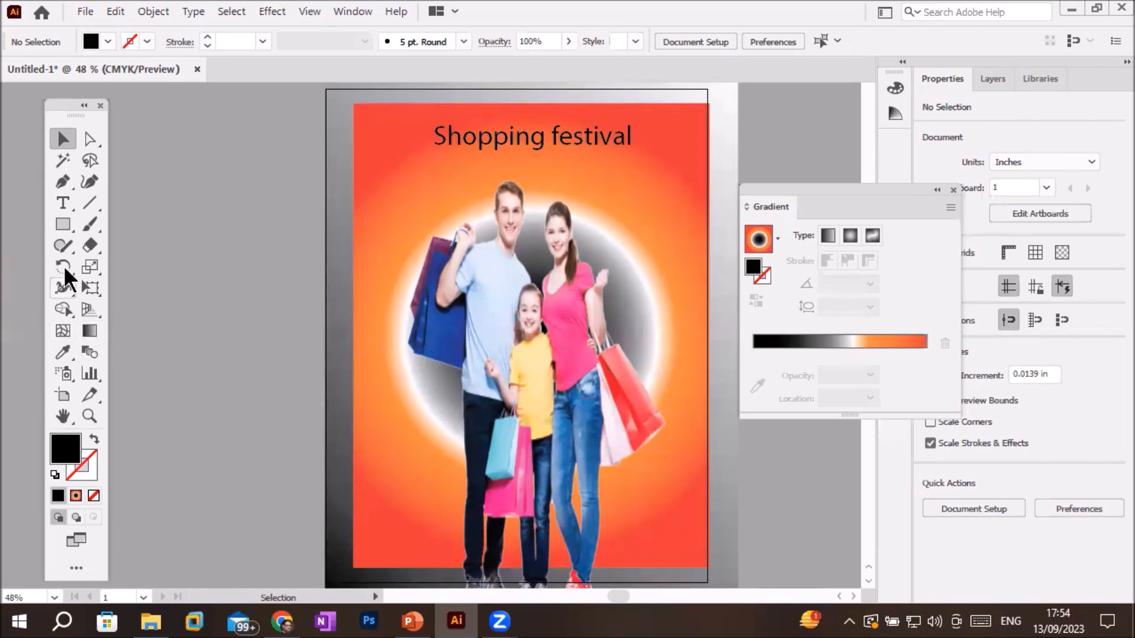
- Move the family picture lower, to about X 2.04 in, Y 4.16 in, to make room under the title
click(65, 221)
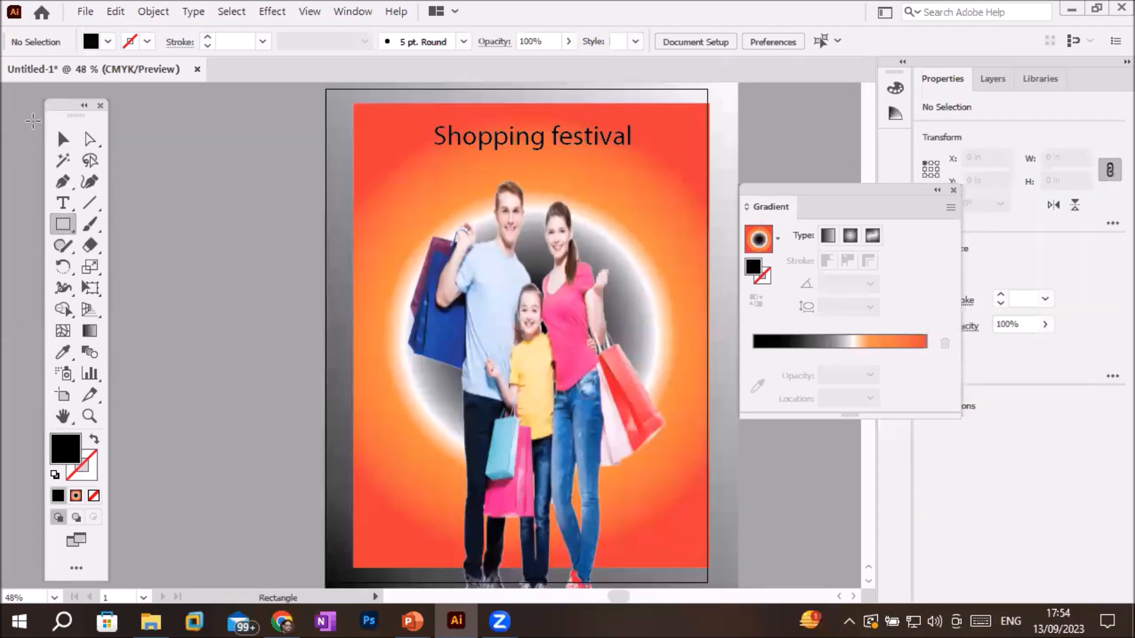
click(63, 139)
drag(498, 310, 509, 414)
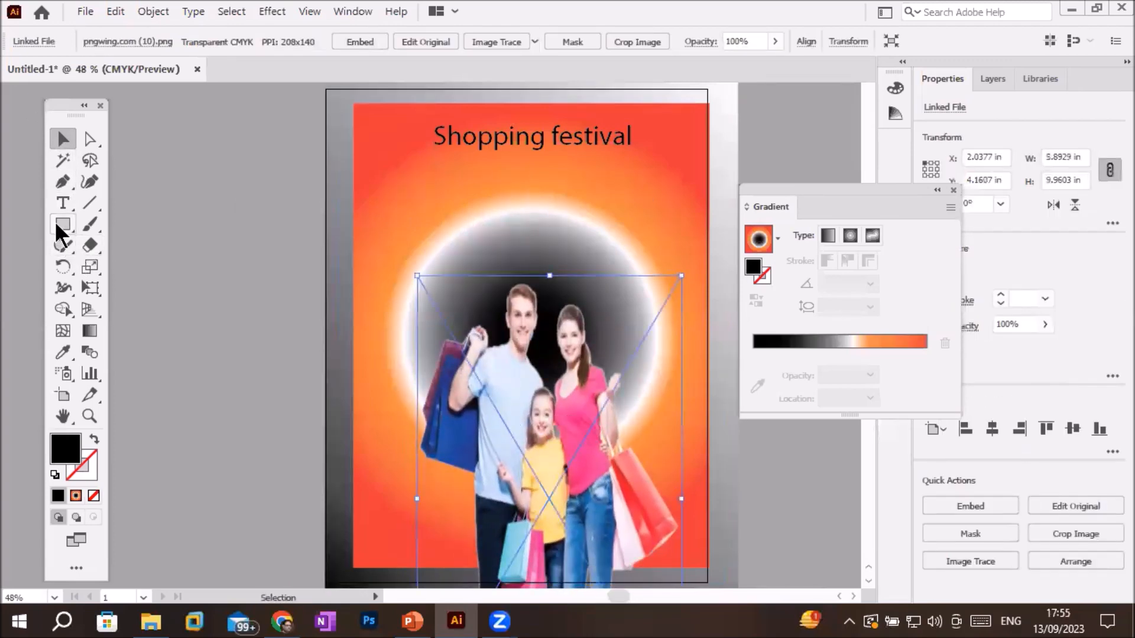
- Draw a black rectangle about 7.1 by 1.49 in under the title, and move the title up clear of it
click(59, 226)
mouse_move(380, 146)
mouse_down()
mouse_move(442, 198)
mouse_move(698, 211)
mouse_up()
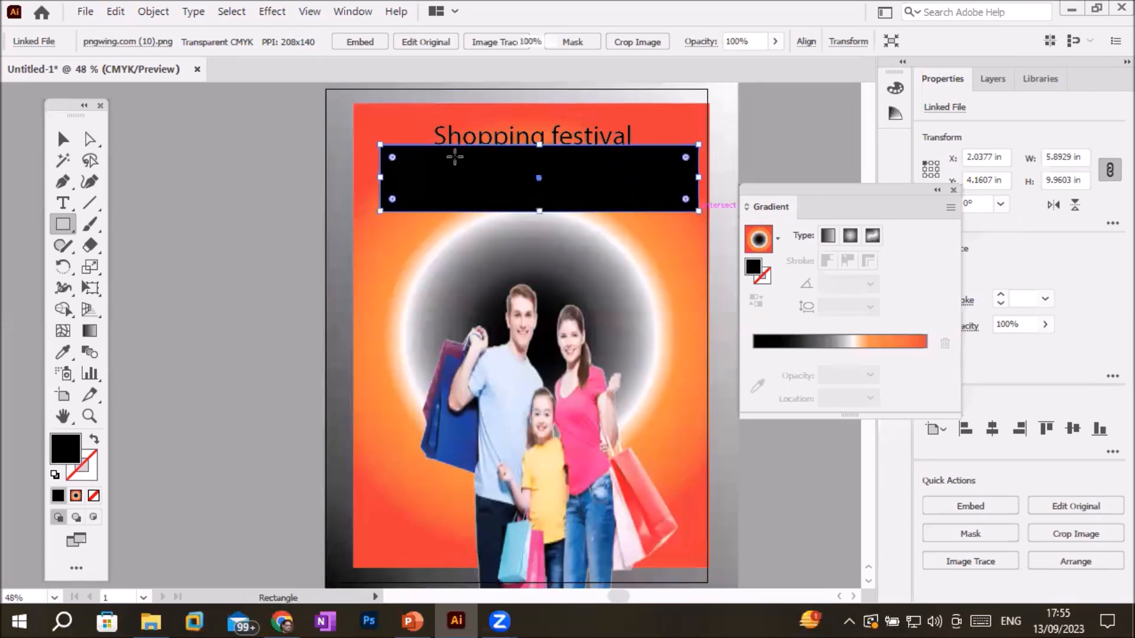
click(62, 139)
drag(500, 144, 500, 128)
click(90, 182)
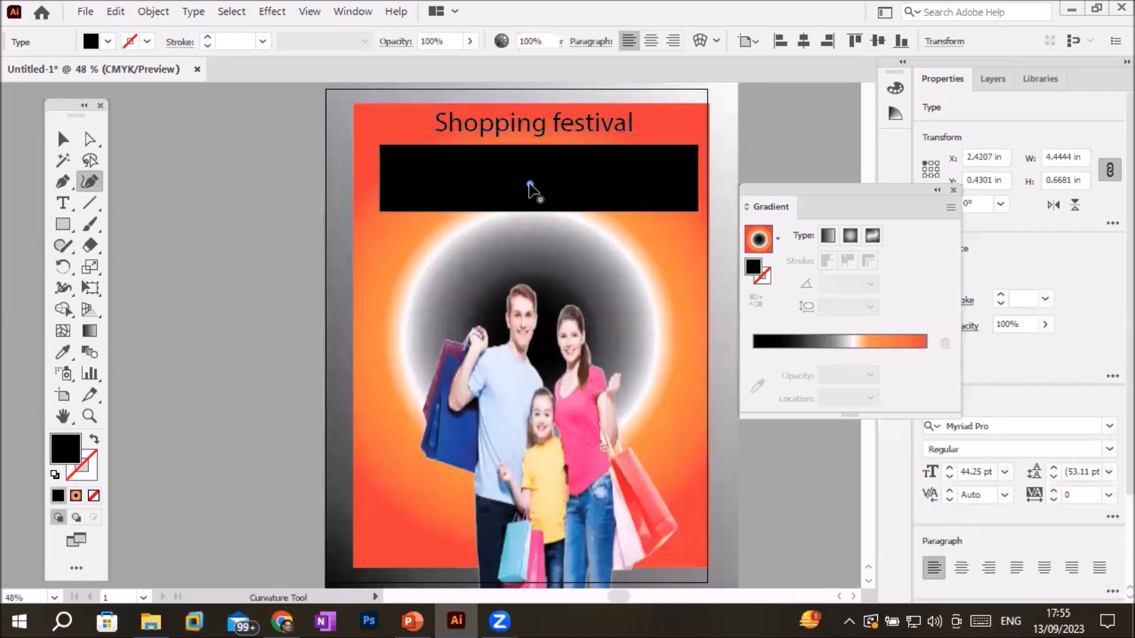
click(530, 184)
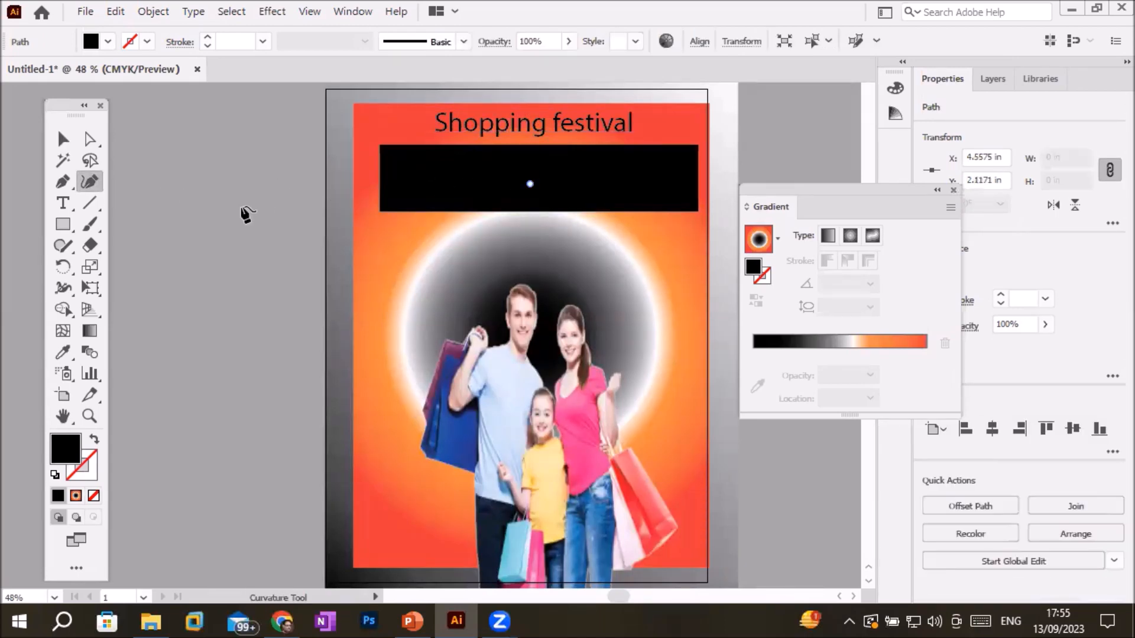
click(63, 140)
click(297, 227)
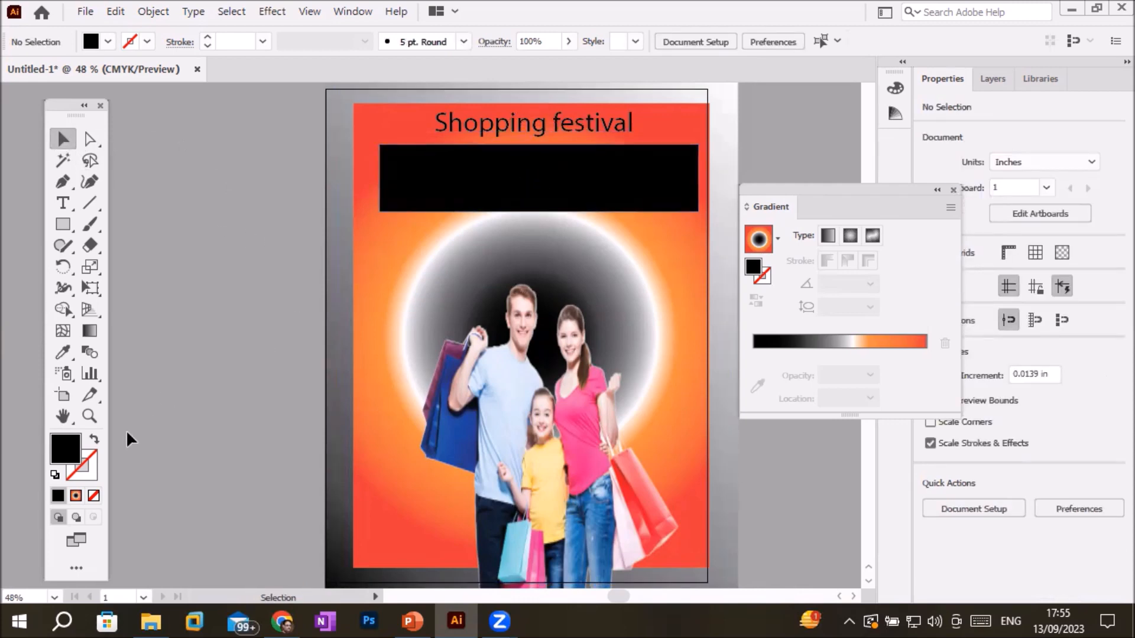
- Fill the black rectangle with the linear Orange, Yellow gradient preset, after trying the White, Black preset and a radial type
click(496, 189)
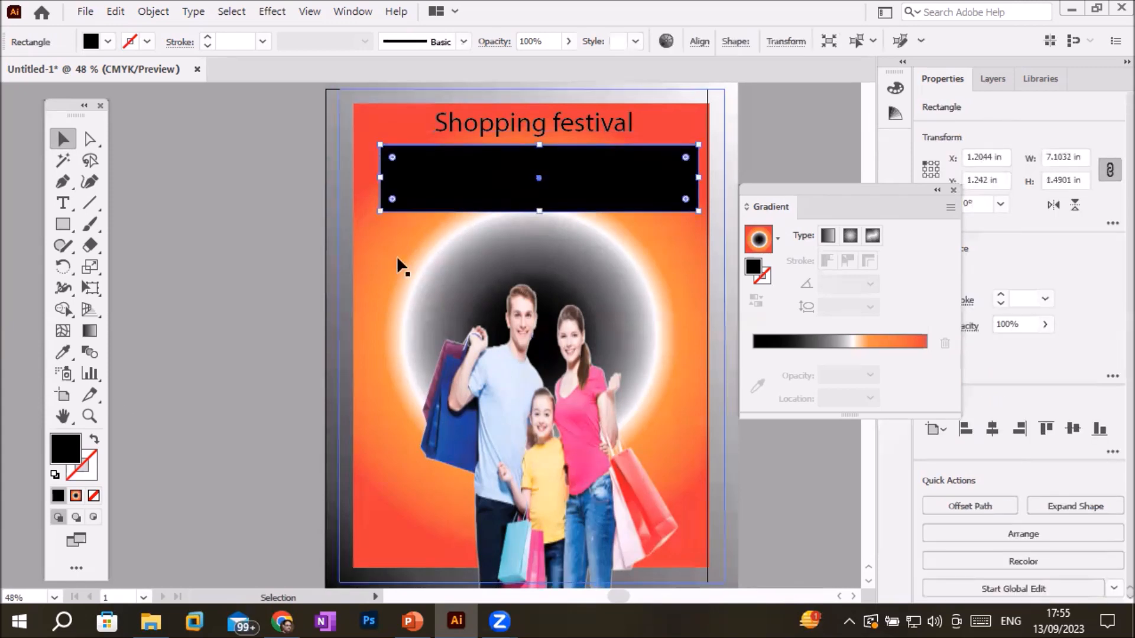
click(75, 496)
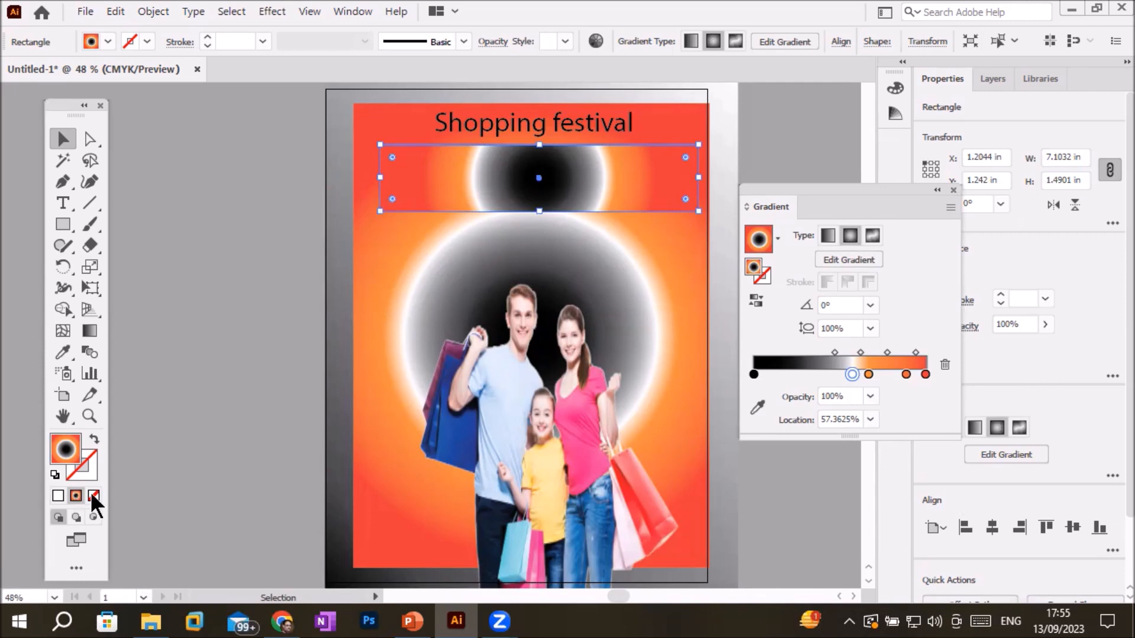
click(776, 238)
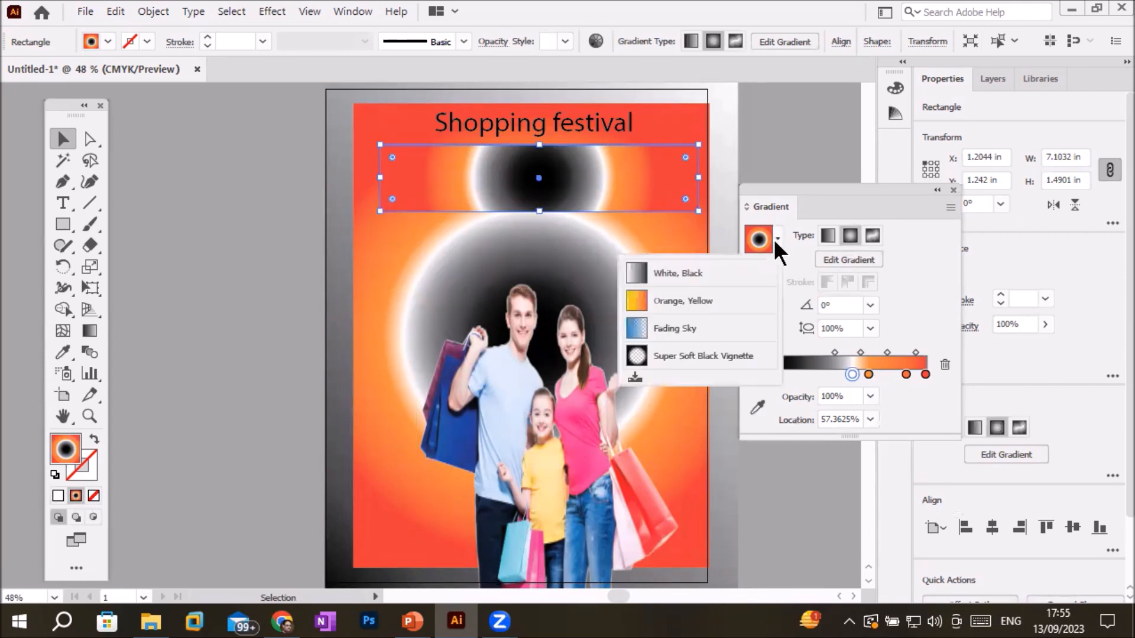
click(675, 275)
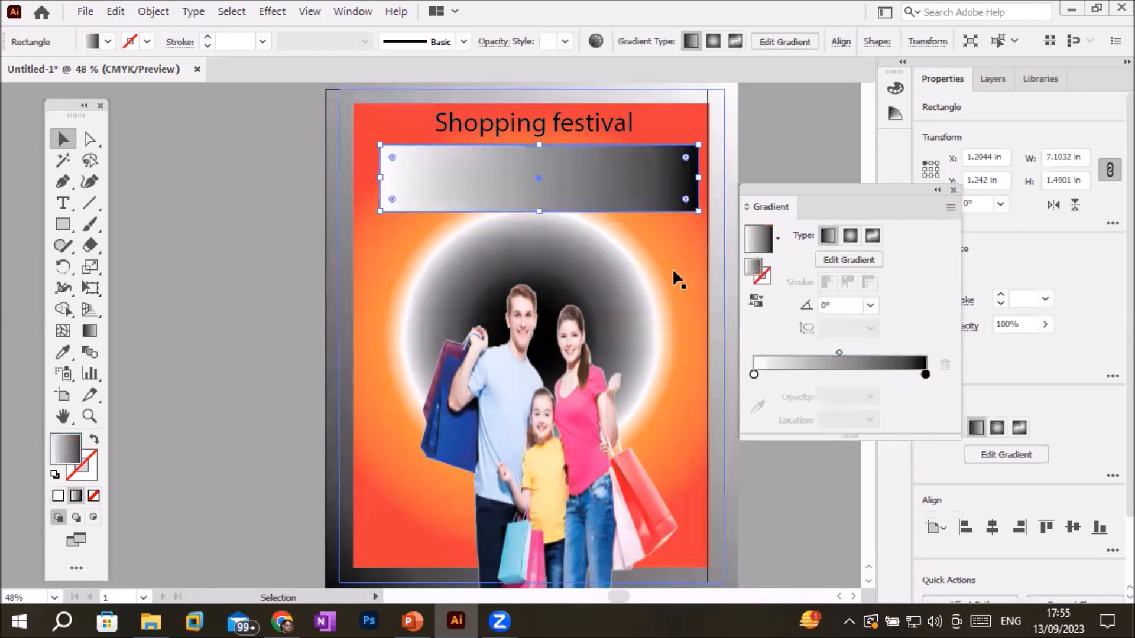
click(775, 233)
click(701, 303)
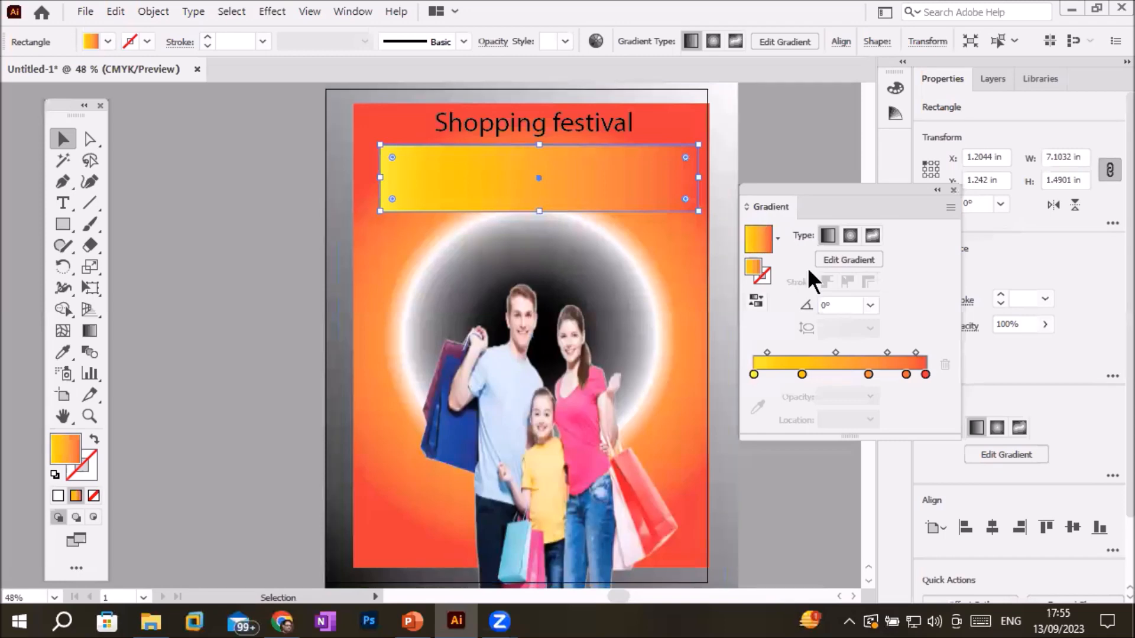
click(850, 236)
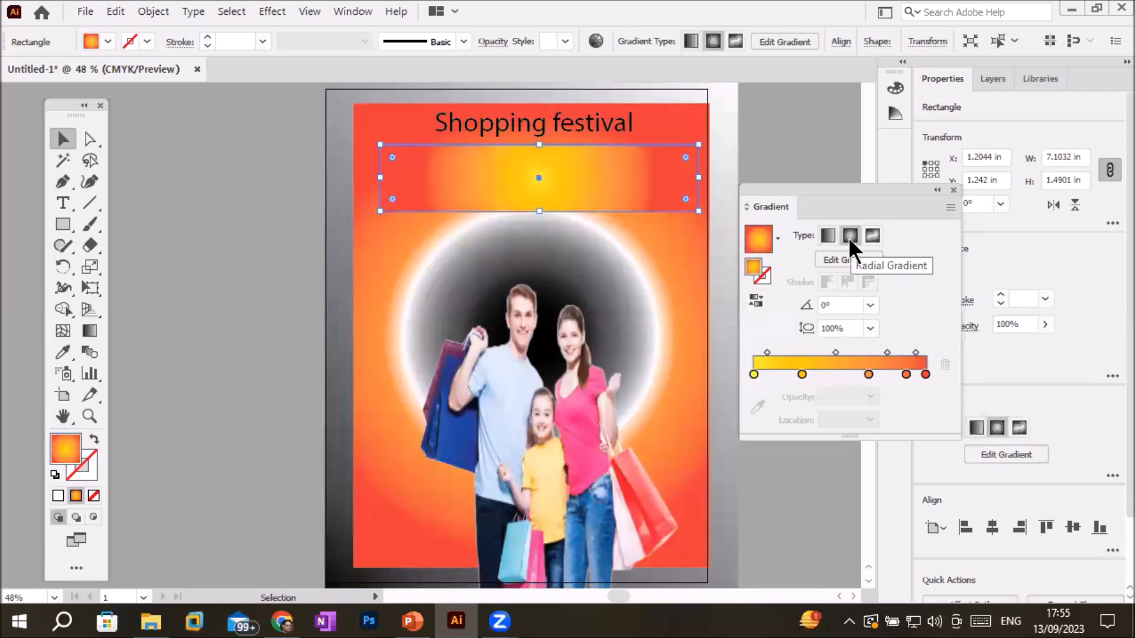
click(827, 235)
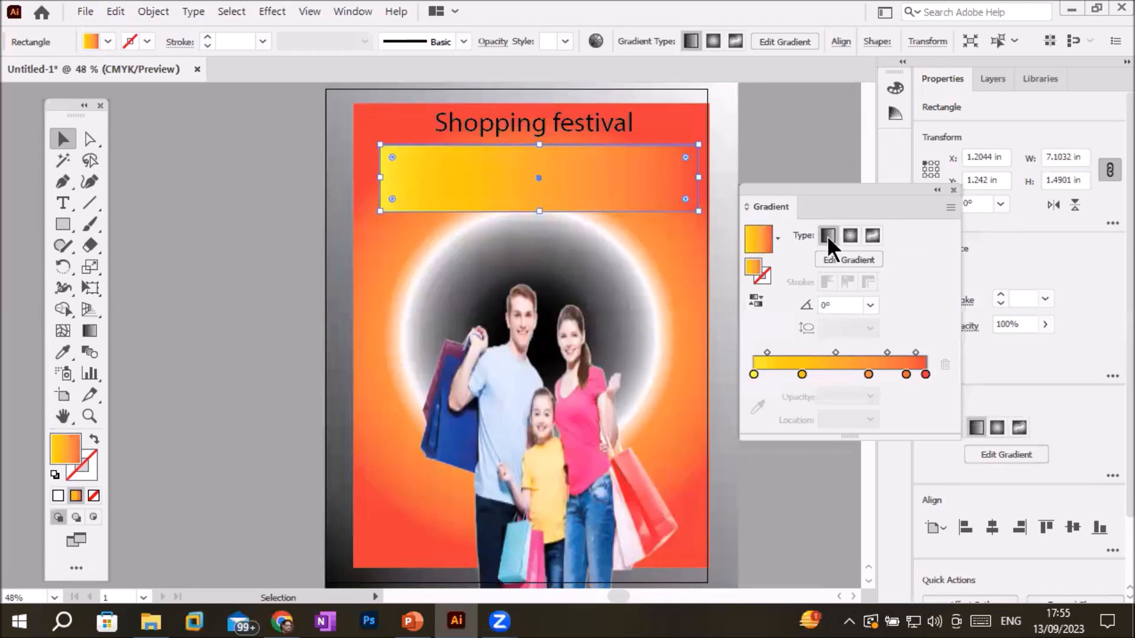
- Switch the banner rectangle to a freeform gradient in Lines mode and draw a closed loop of four color stops across it
scroll(654, 126, up, 3)
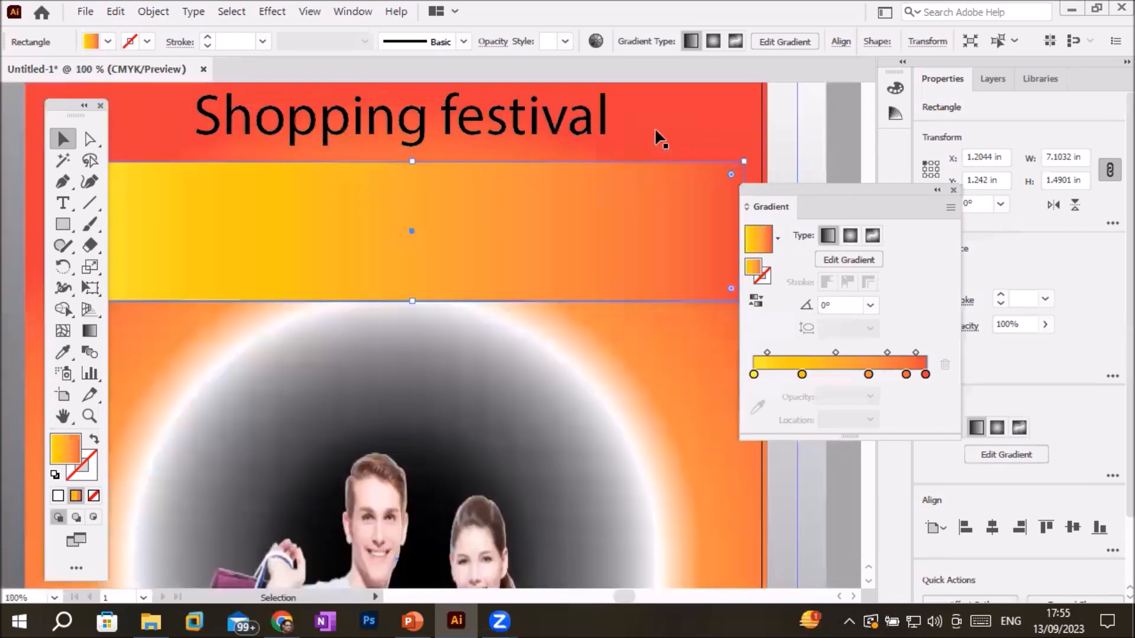
scroll(656, 131, down, 1)
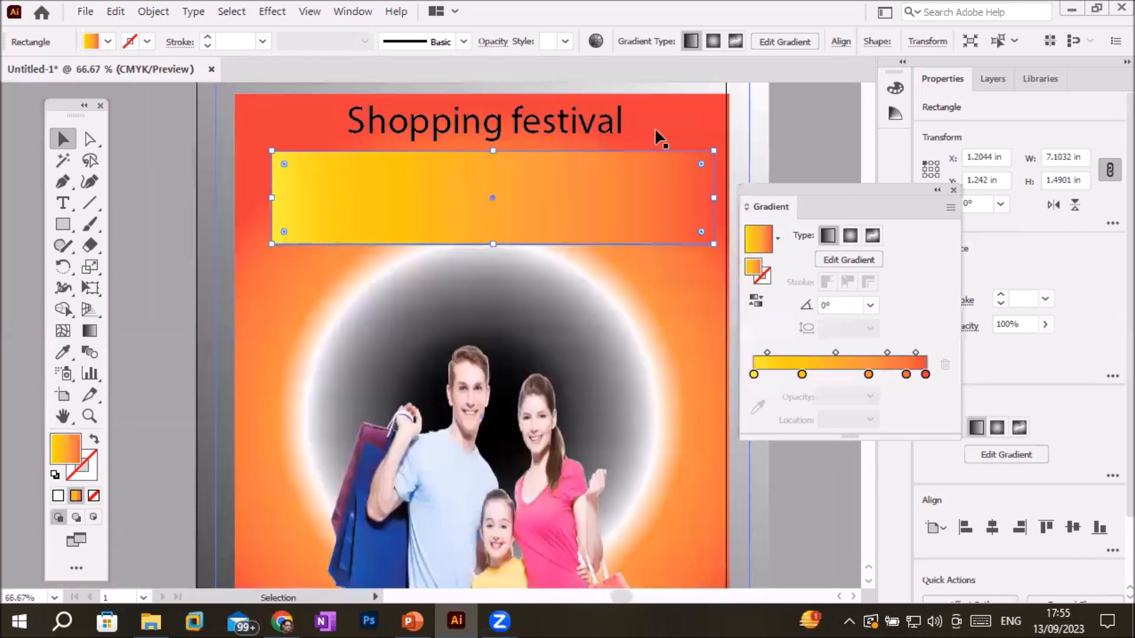
click(871, 236)
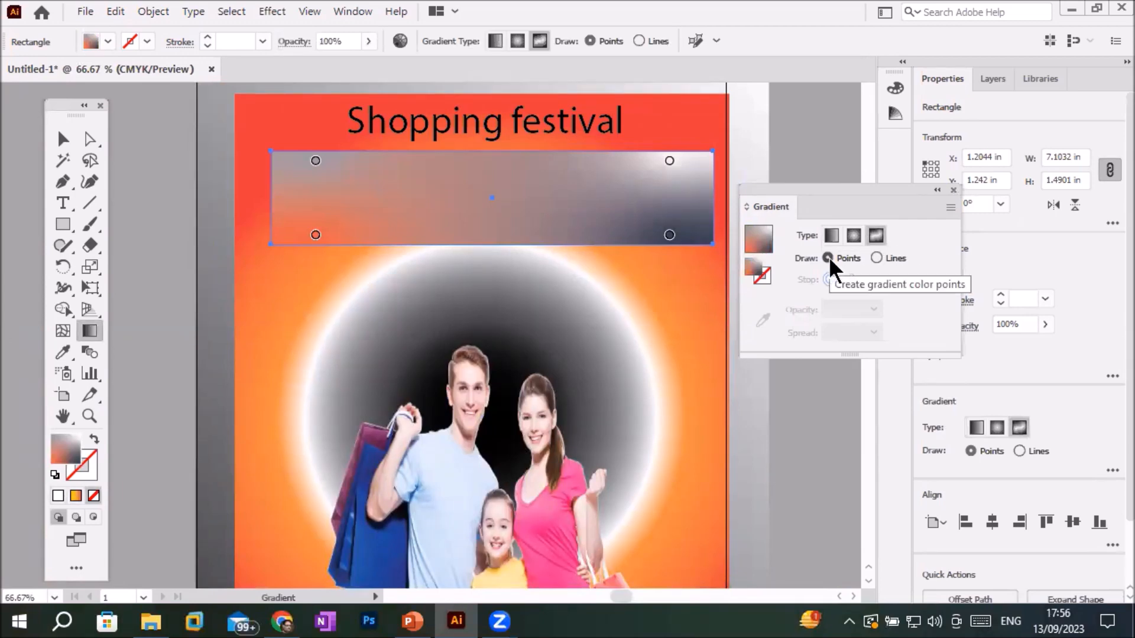
click(876, 258)
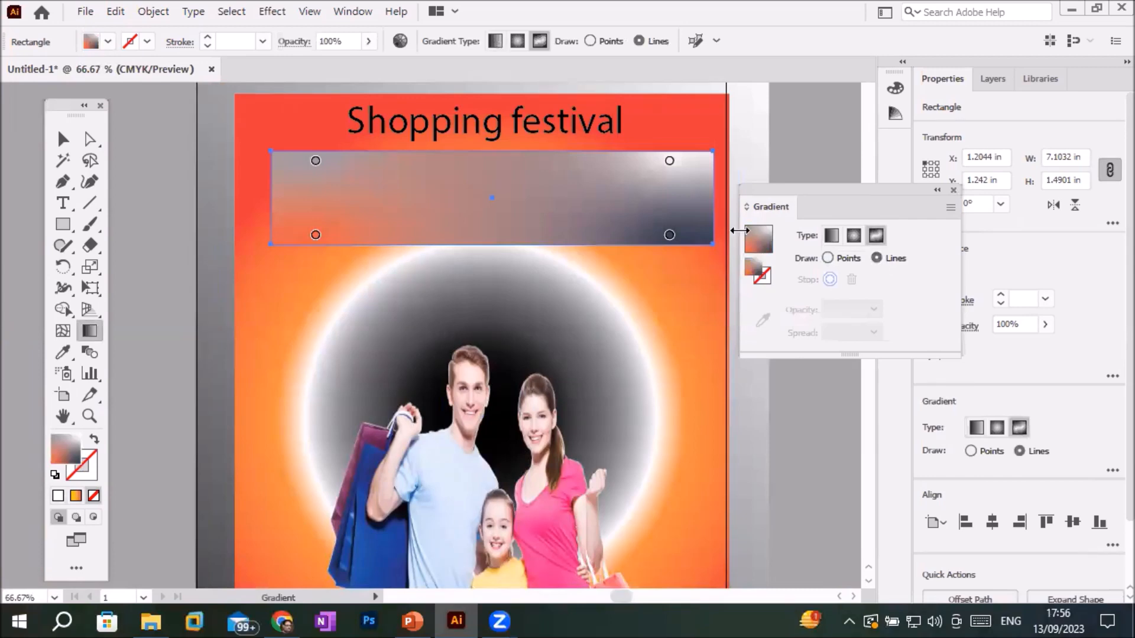
click(369, 179)
click(603, 166)
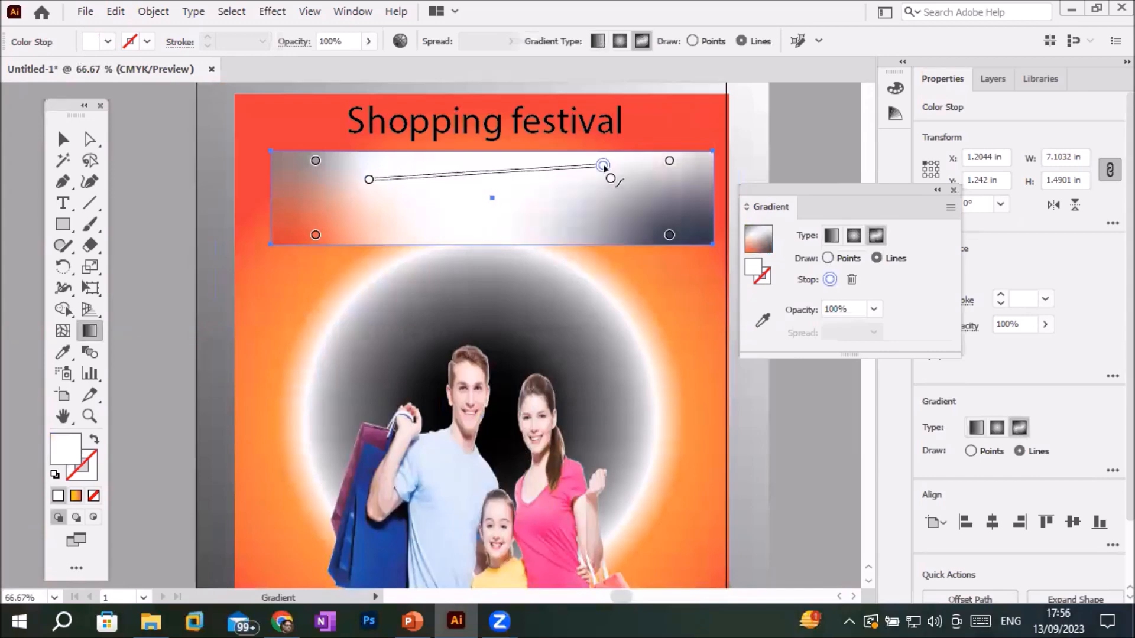
click(629, 227)
click(402, 222)
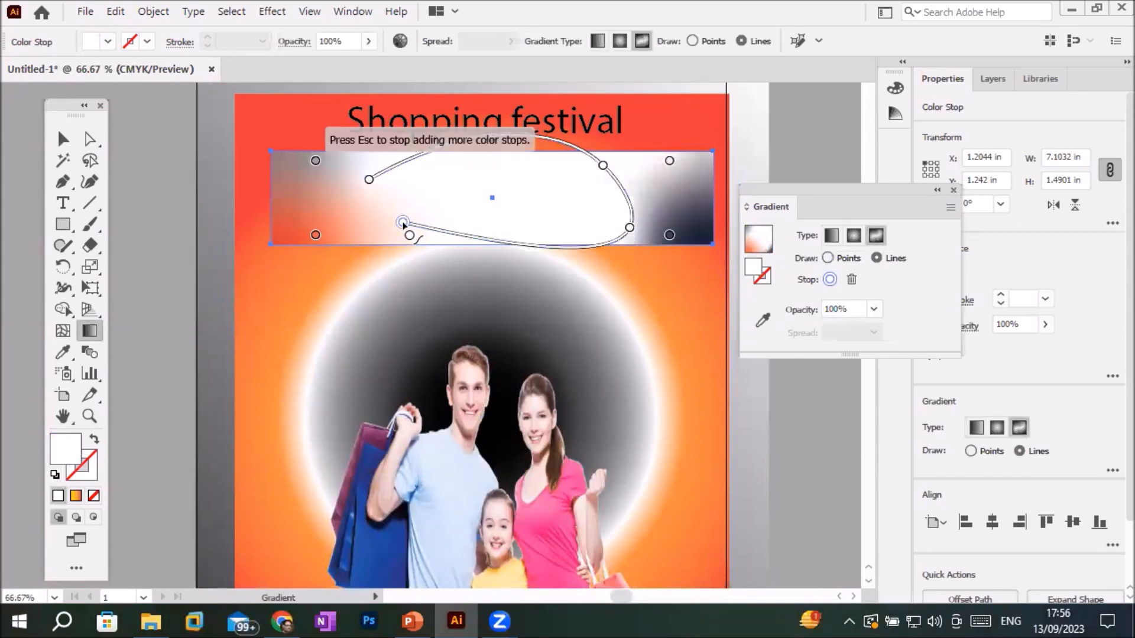
click(369, 180)
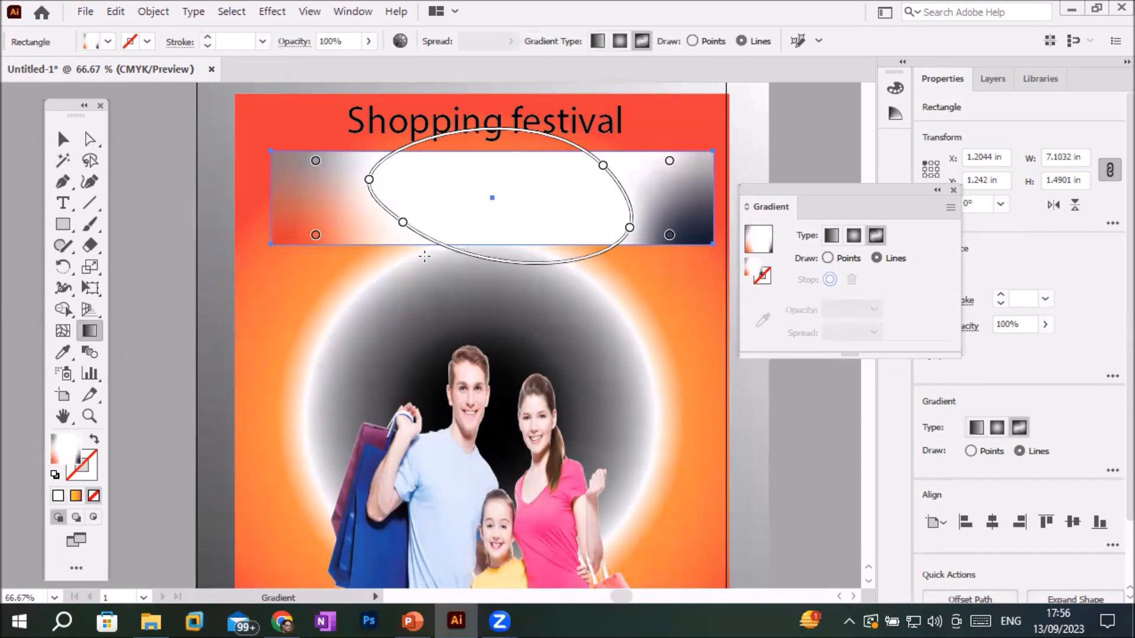
- Color the loop's upper-right stop light blue and its lower-right stop CMYK Blue
click(370, 181)
click(403, 223)
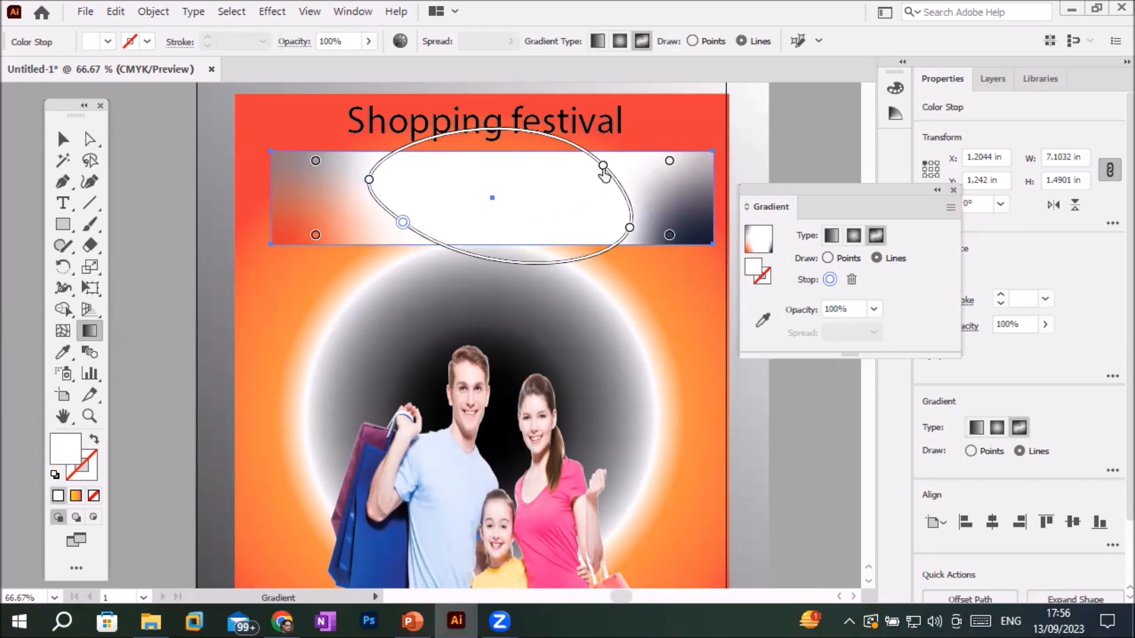
click(603, 166)
double_click(603, 168)
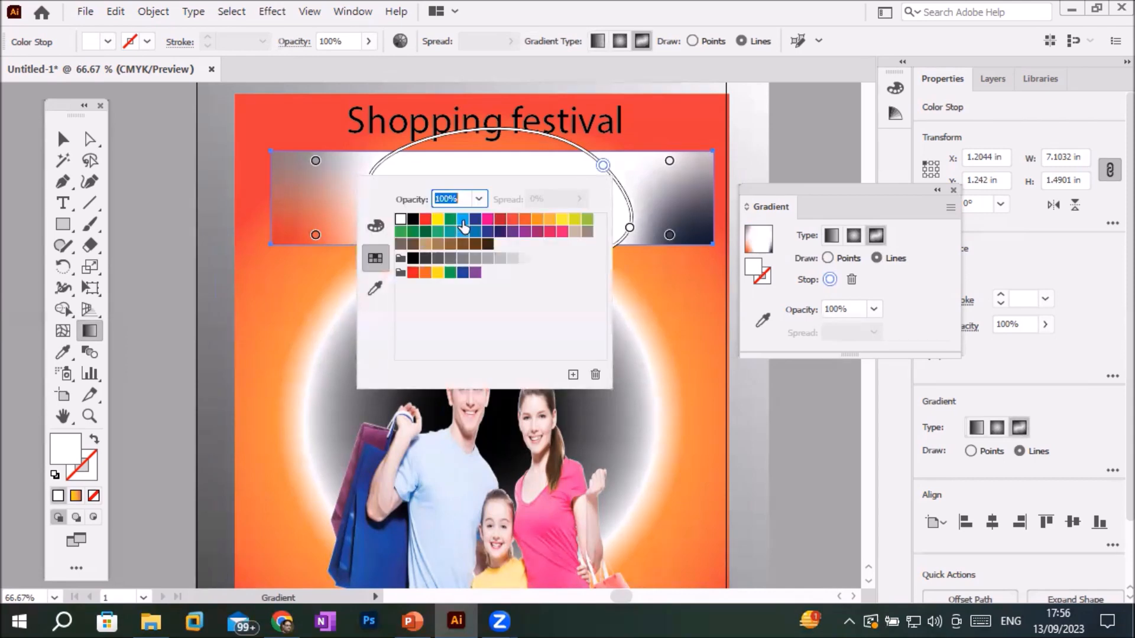
click(463, 221)
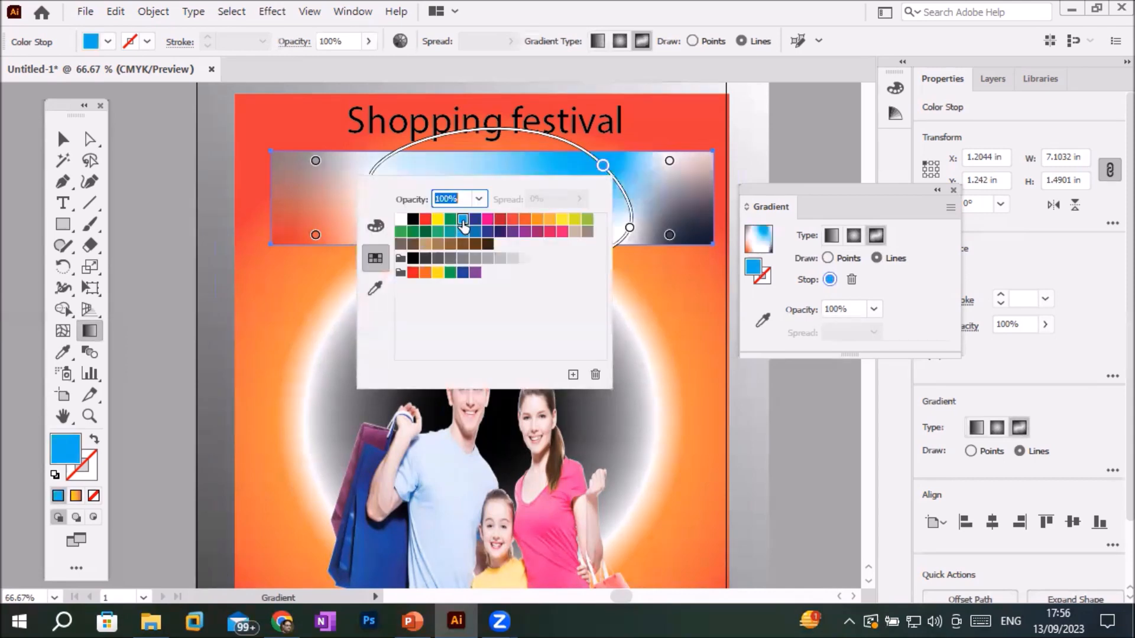
click(631, 230)
double_click(629, 229)
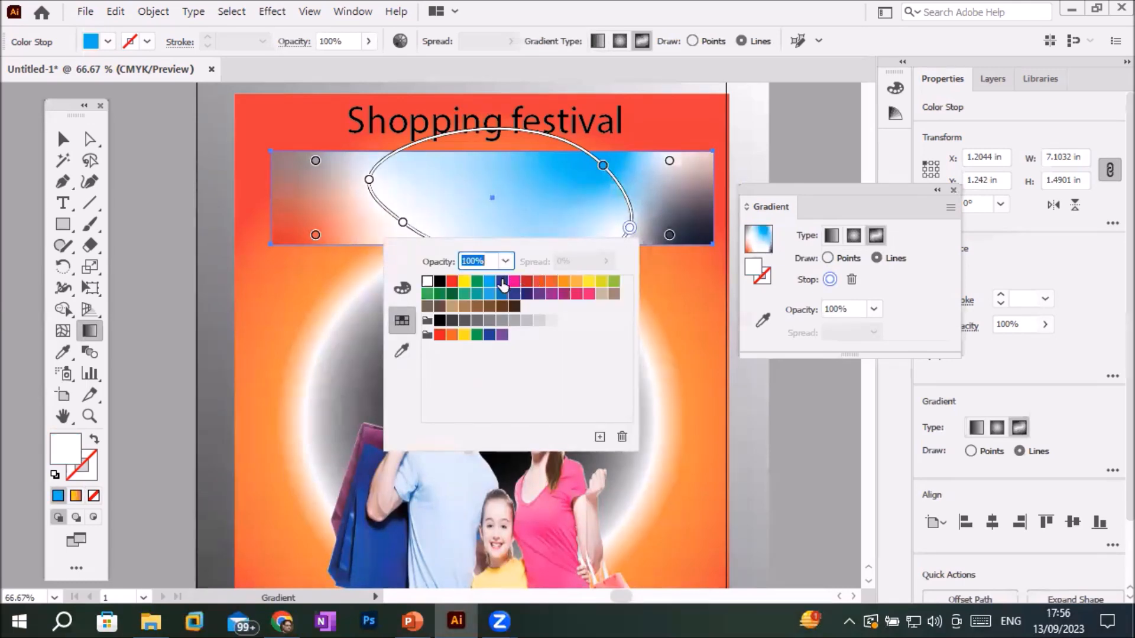
click(502, 281)
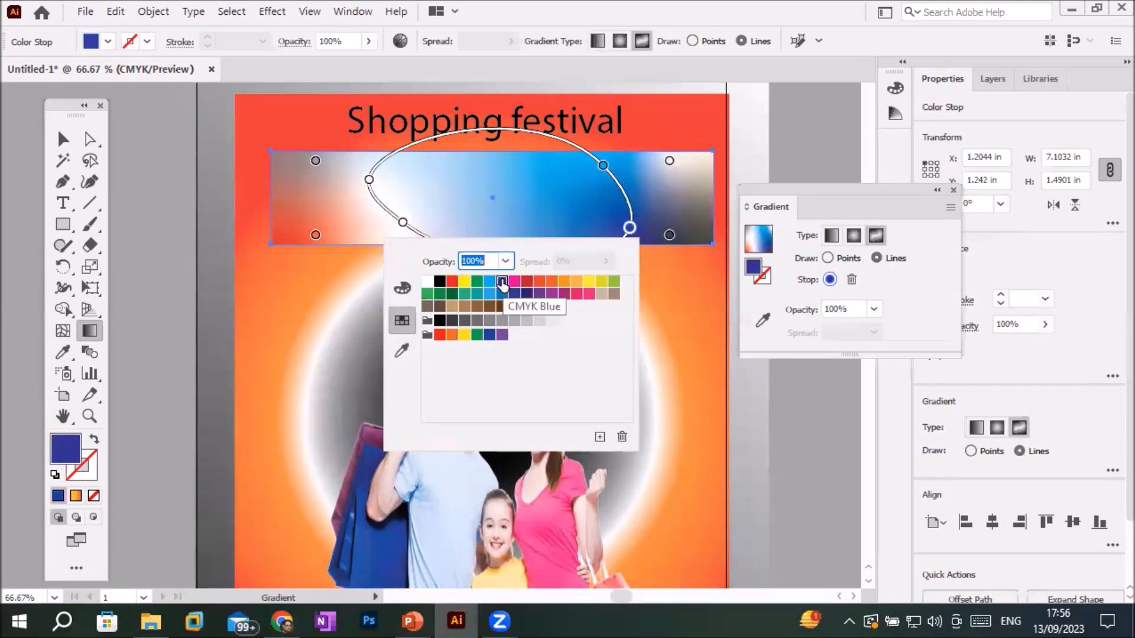
- Color the loop's lower-left stop magenta pink and its upper-left stop yellow
click(404, 229)
double_click(402, 223)
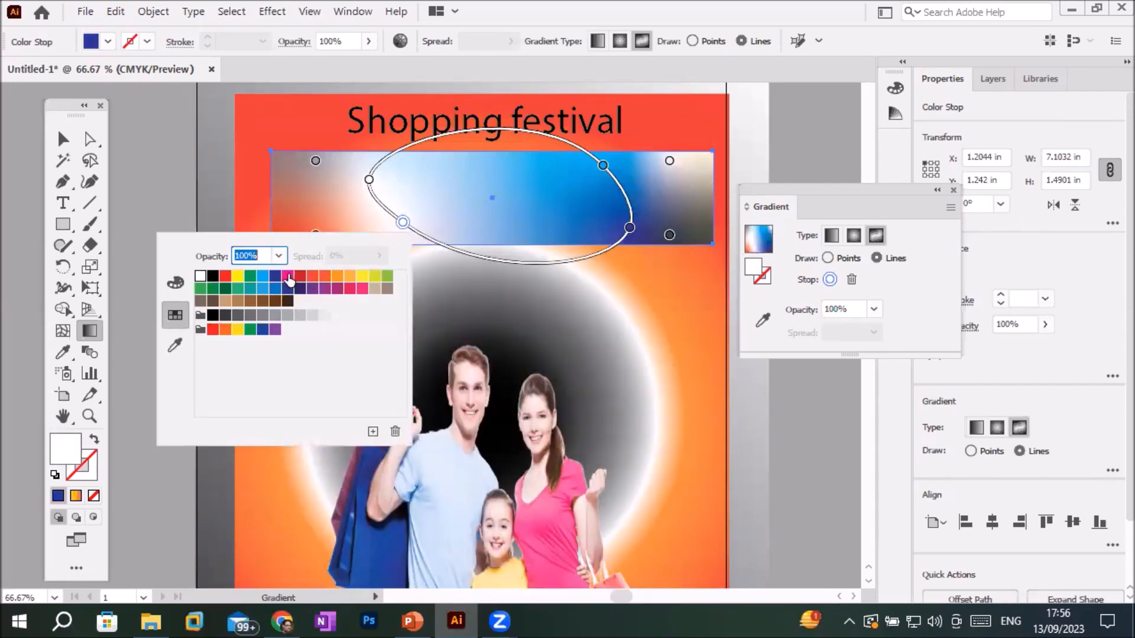
click(287, 277)
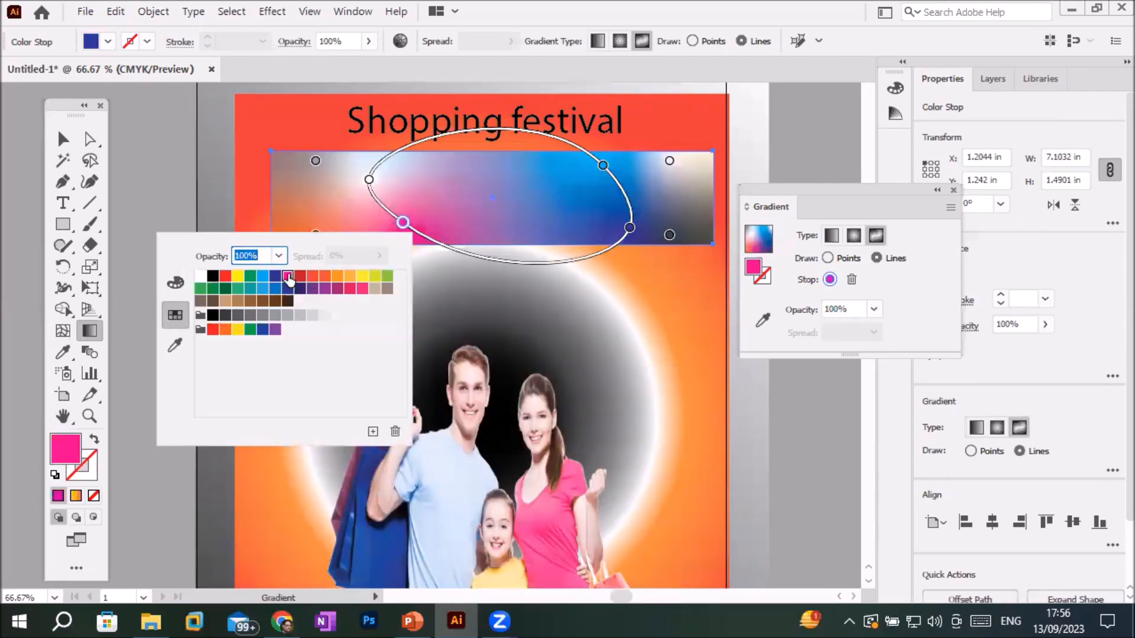
click(370, 188)
click(370, 181)
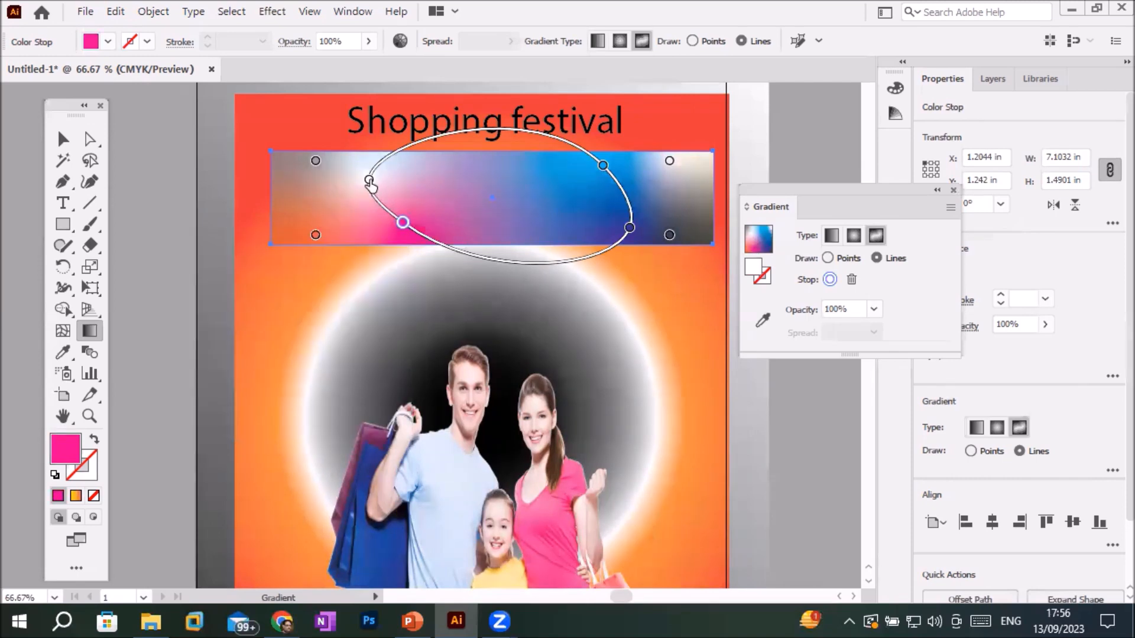
click(369, 181)
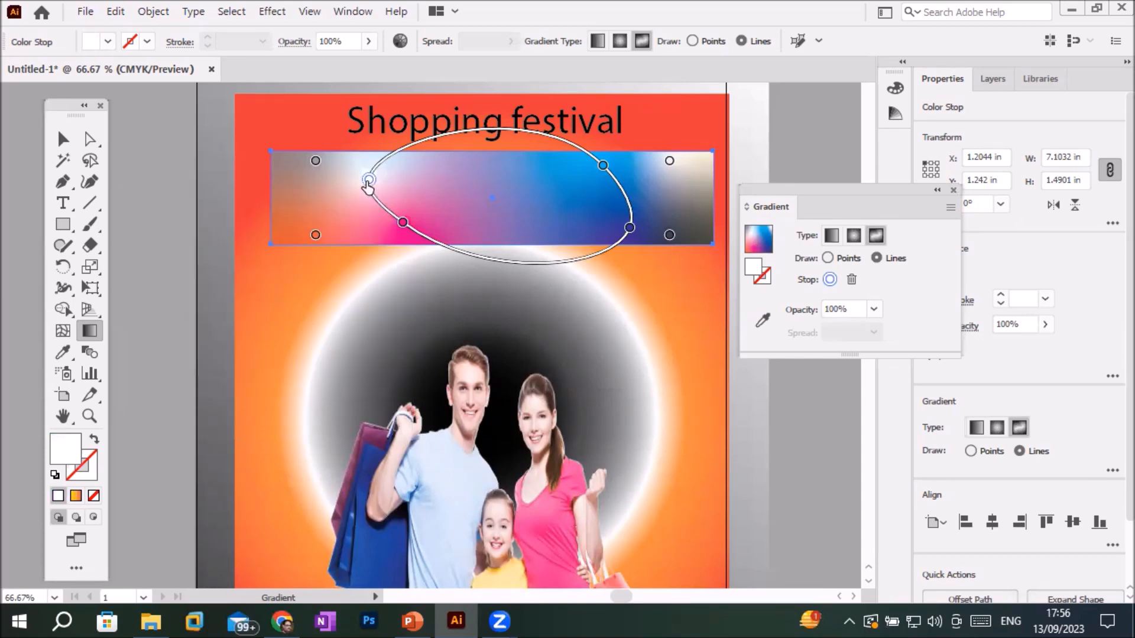
click(368, 182)
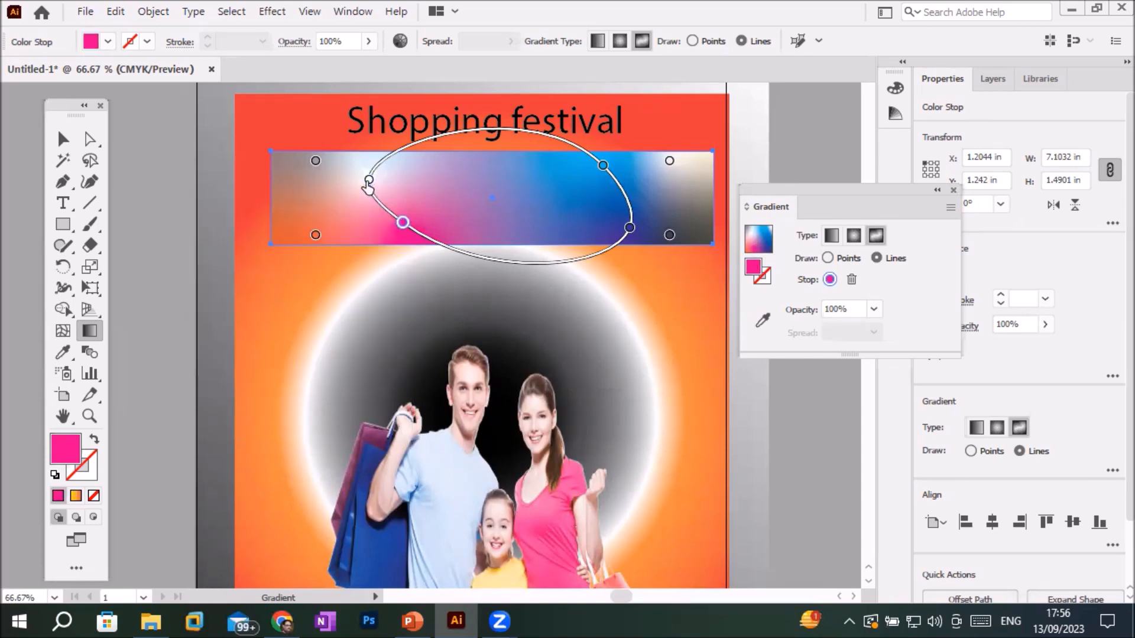
double_click(369, 180)
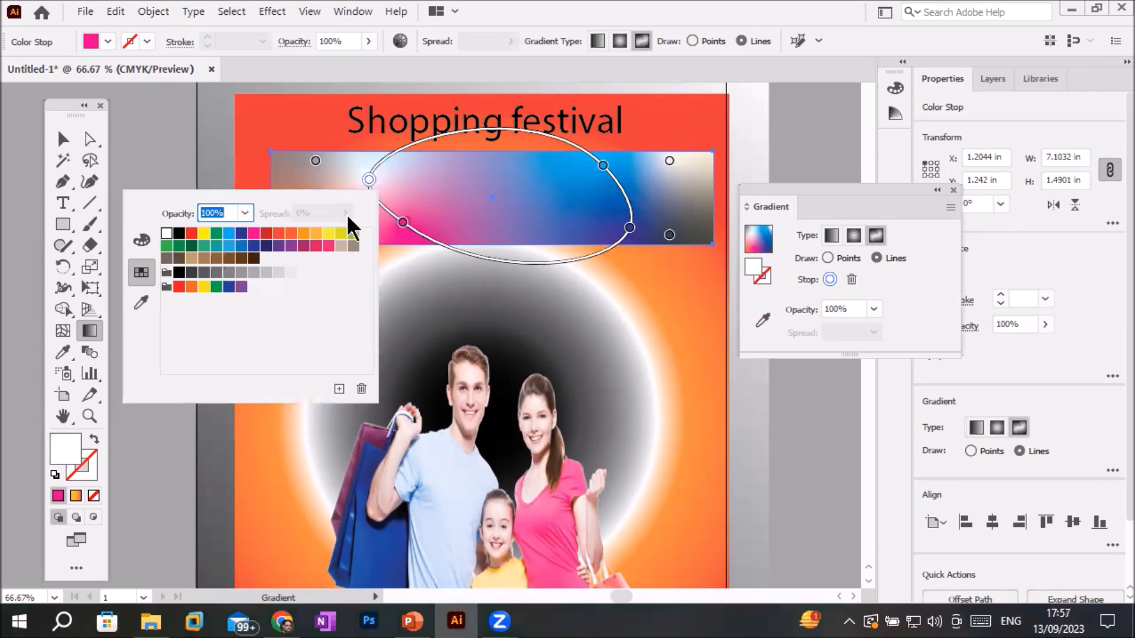
click(328, 233)
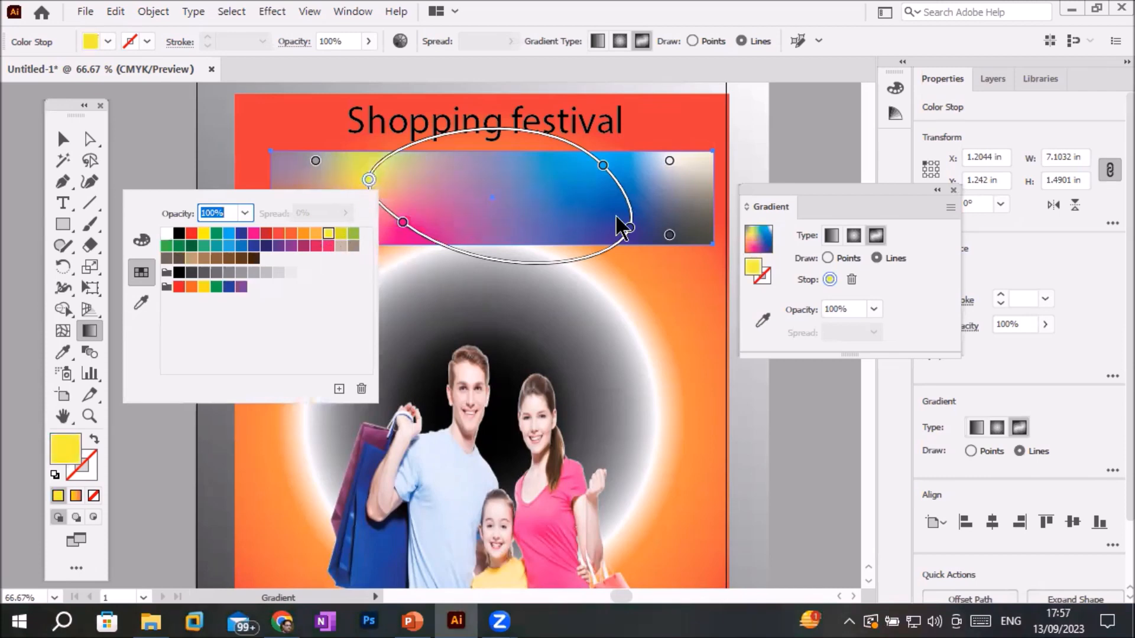
click(787, 259)
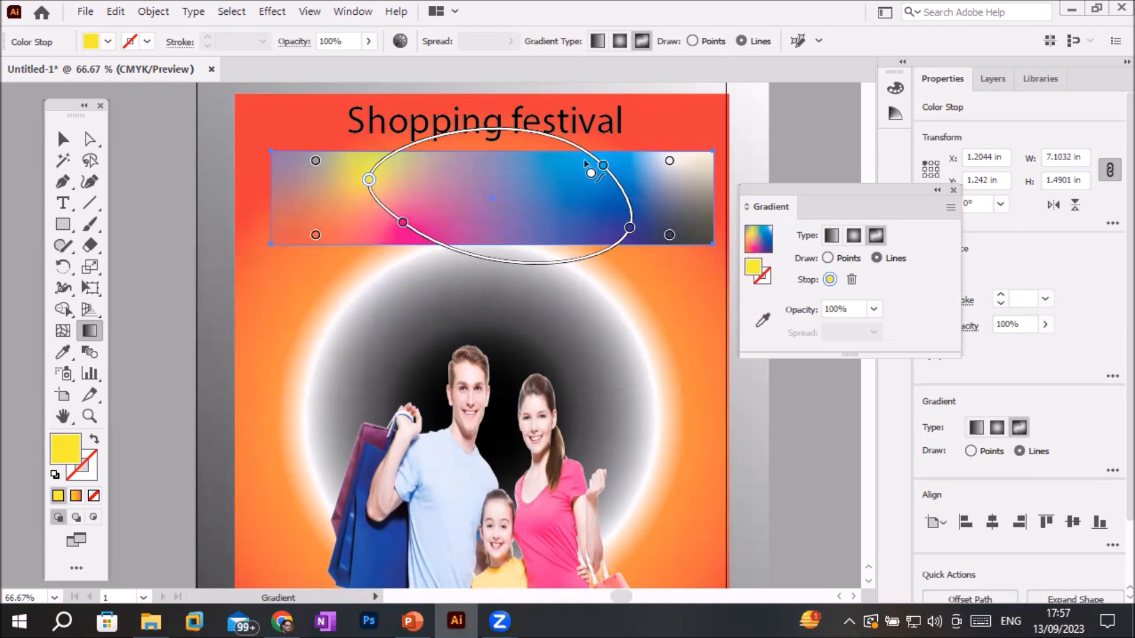
- Reposition the stops: light blue near the banner's upper middle, dark blue to its right, and pink below and slightly right of yellow
drag(603, 168, 483, 202)
click(627, 229)
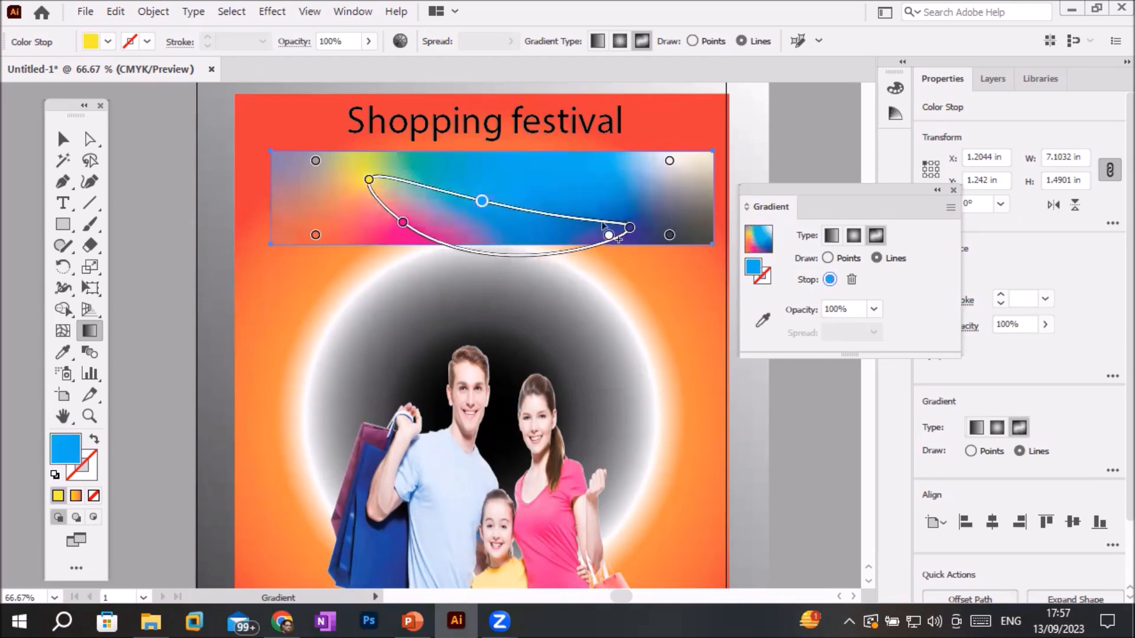
drag(626, 232, 646, 173)
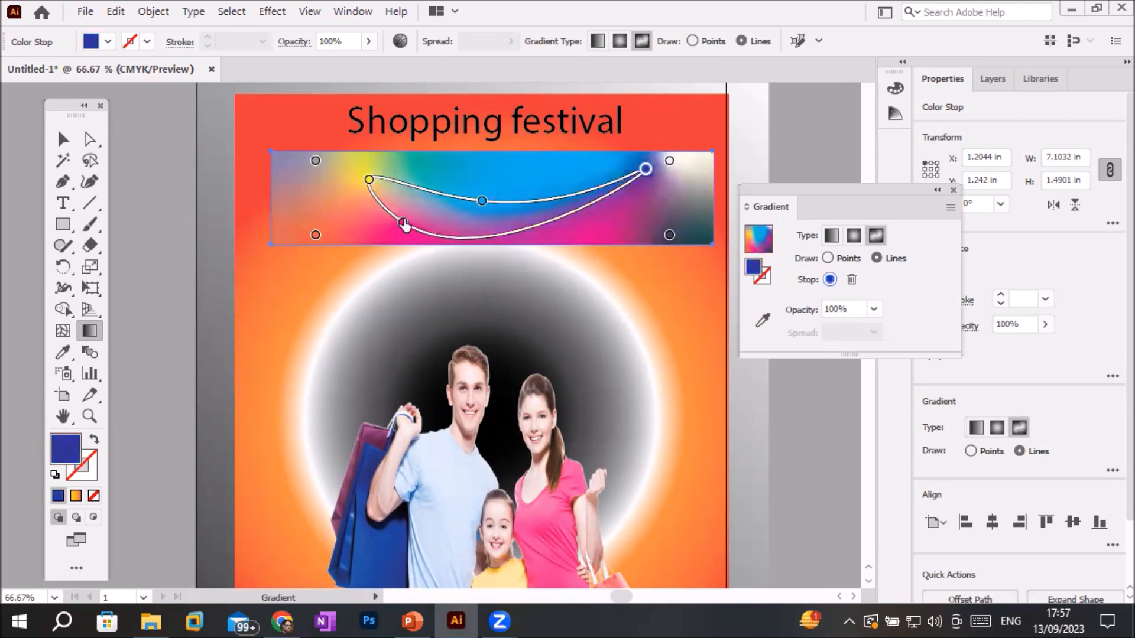
drag(402, 226, 364, 236)
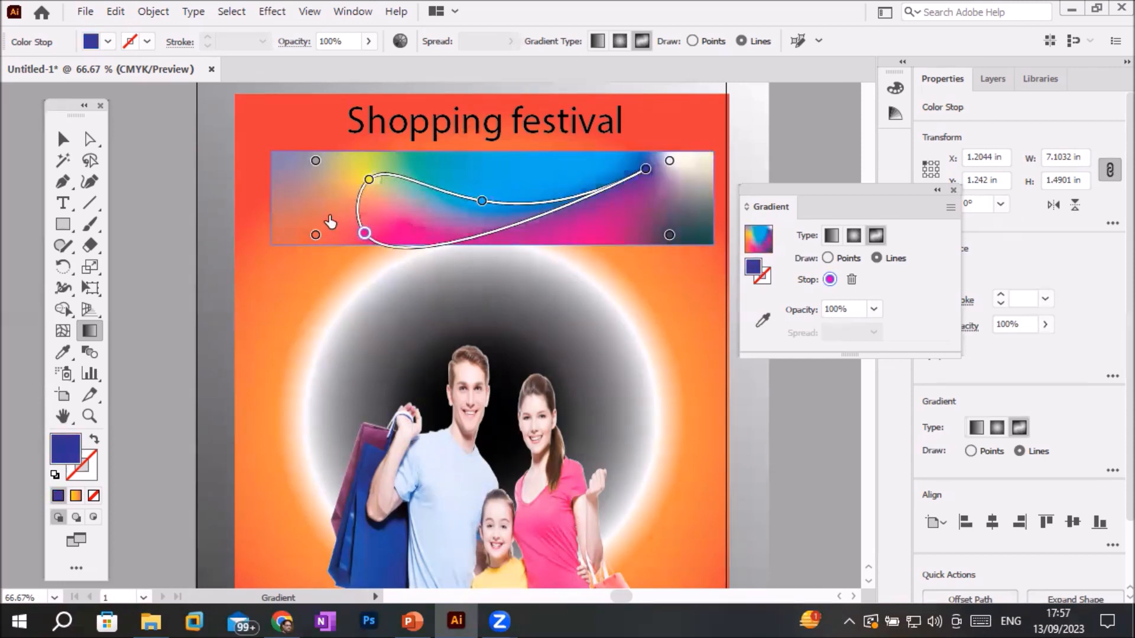
click(369, 180)
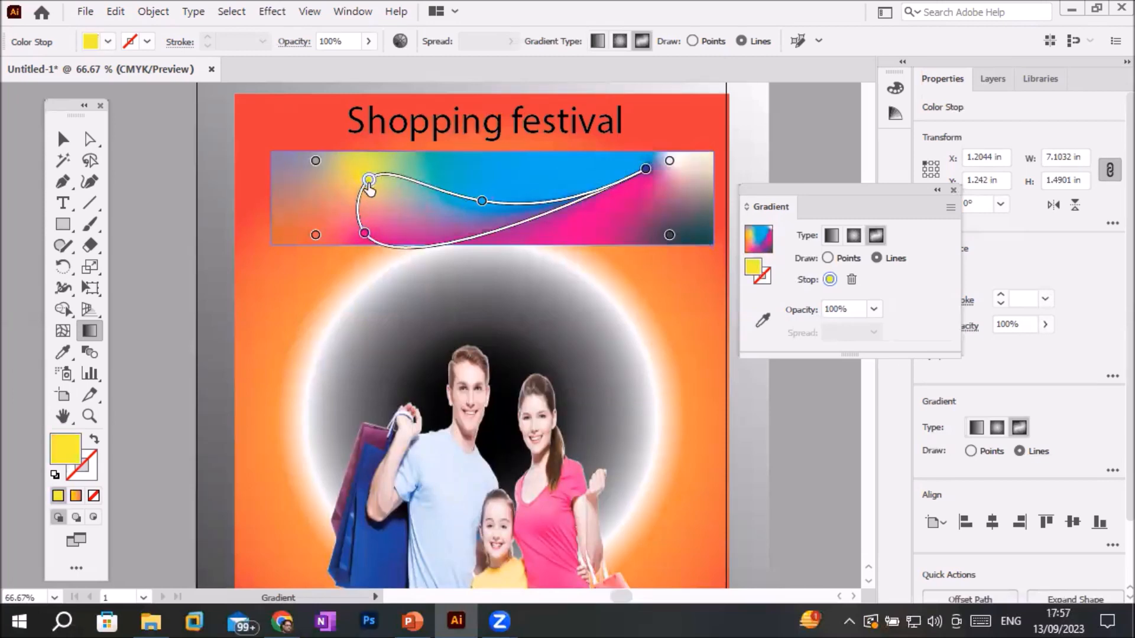
drag(482, 202, 467, 164)
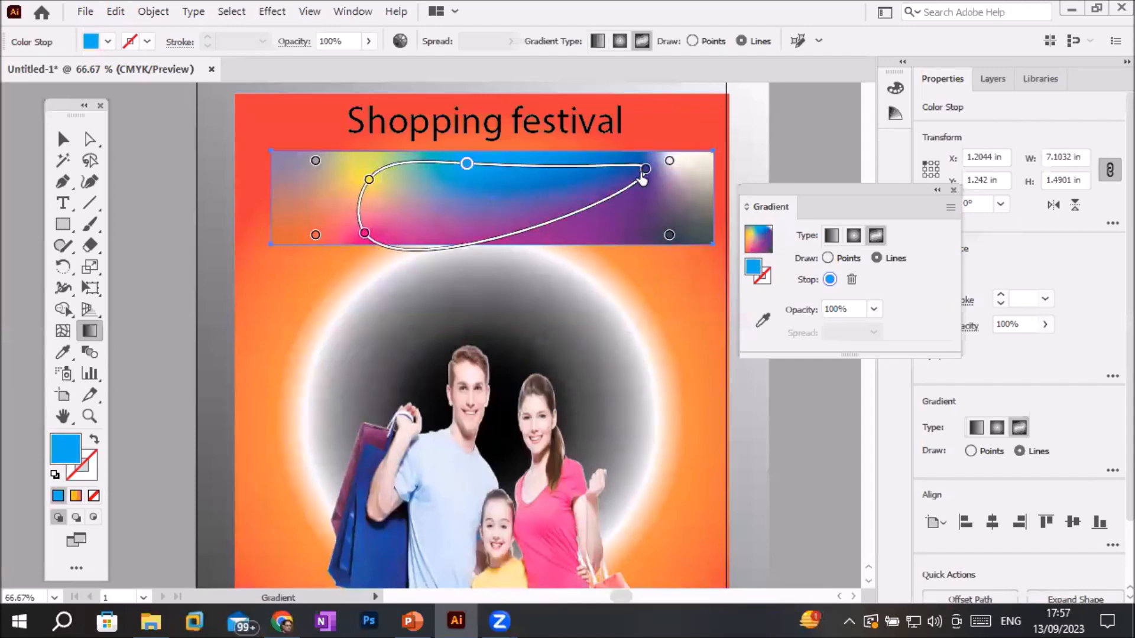
drag(645, 169, 586, 169)
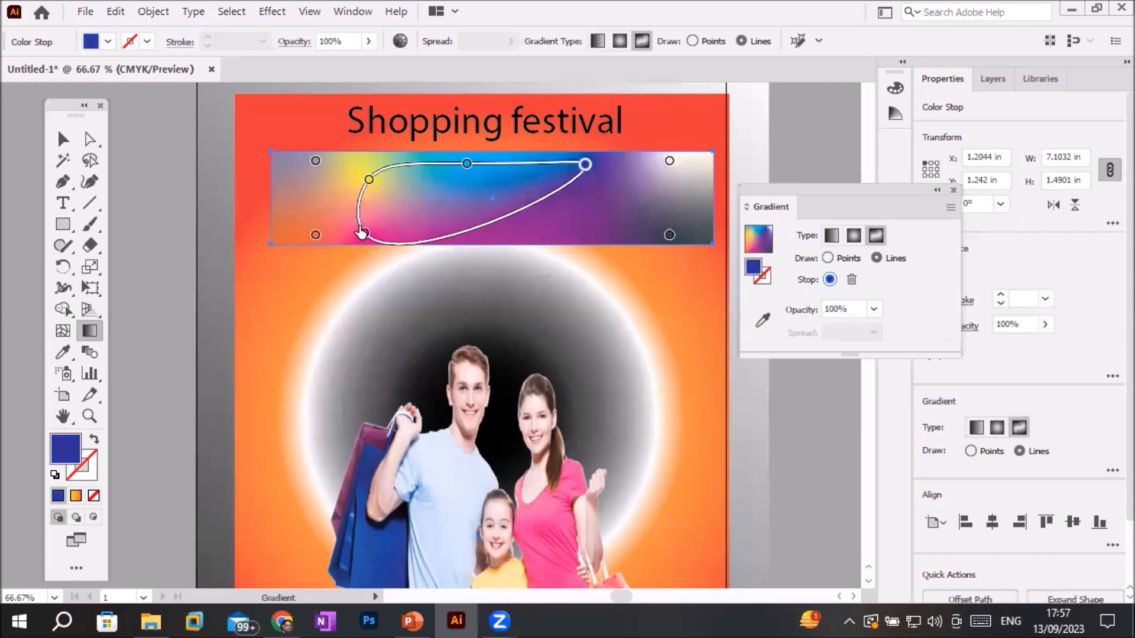
drag(364, 239, 400, 217)
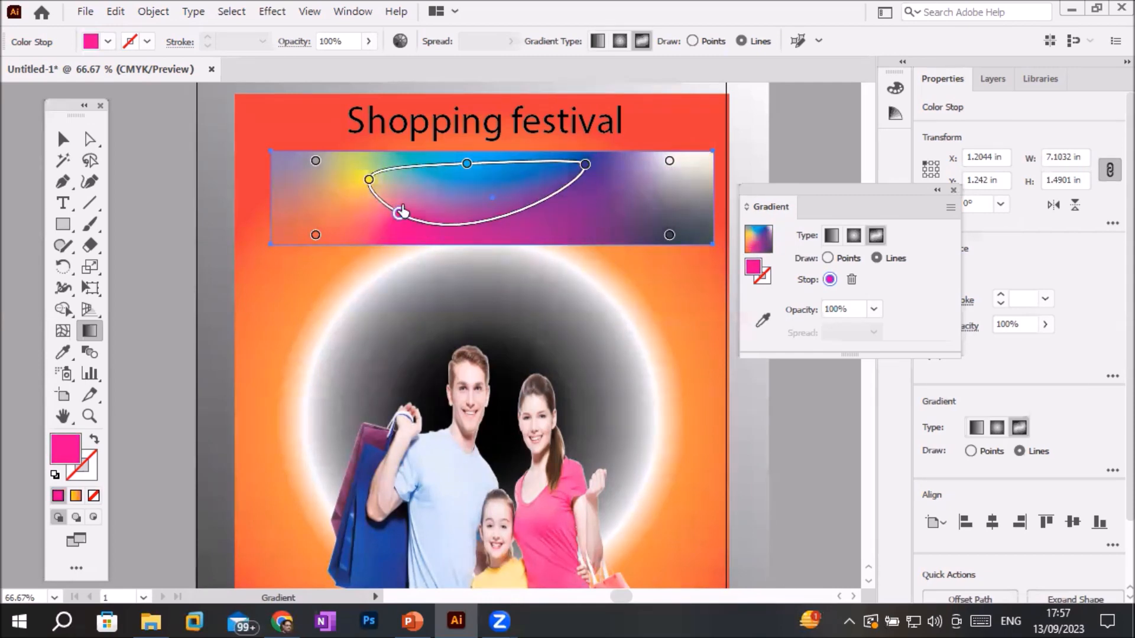
- Move the gradient banner up and send it backward behind the title, with the title set over it at about X 2.39 in, Y 0.78 in
click(61, 136)
drag(446, 182, 442, 130)
right_click(422, 135)
mouse_move(520, 459)
click(707, 497)
click(378, 145)
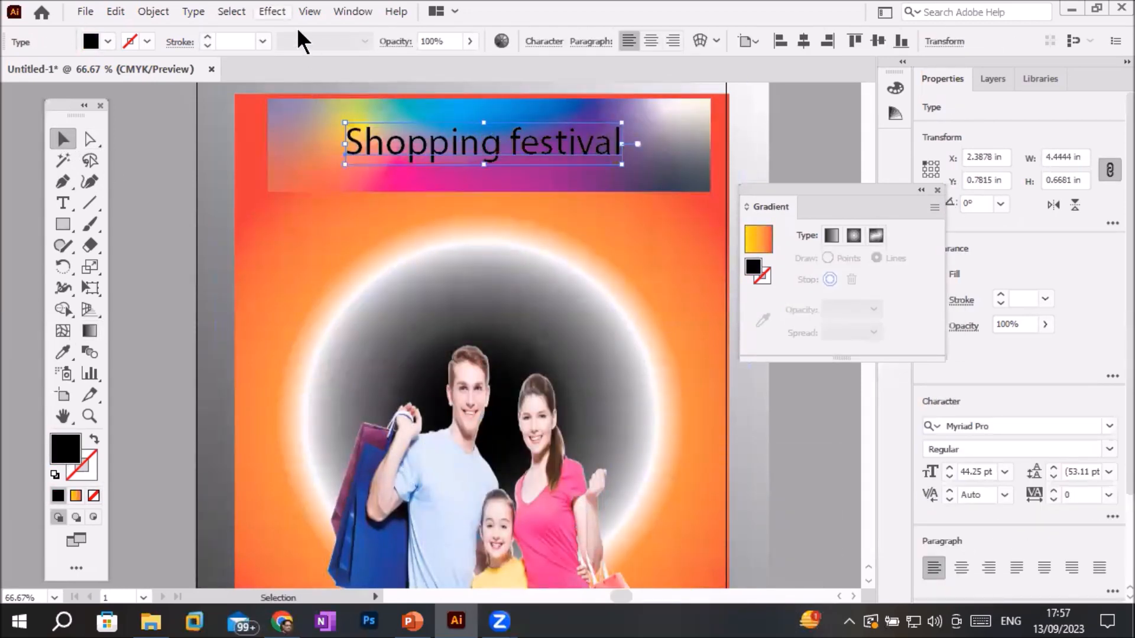
- Try the Arc, Arc Lower, Arc Upper and Arch warps on the title, and apply a horizontal Bulge with 50% bend
click(278, 12)
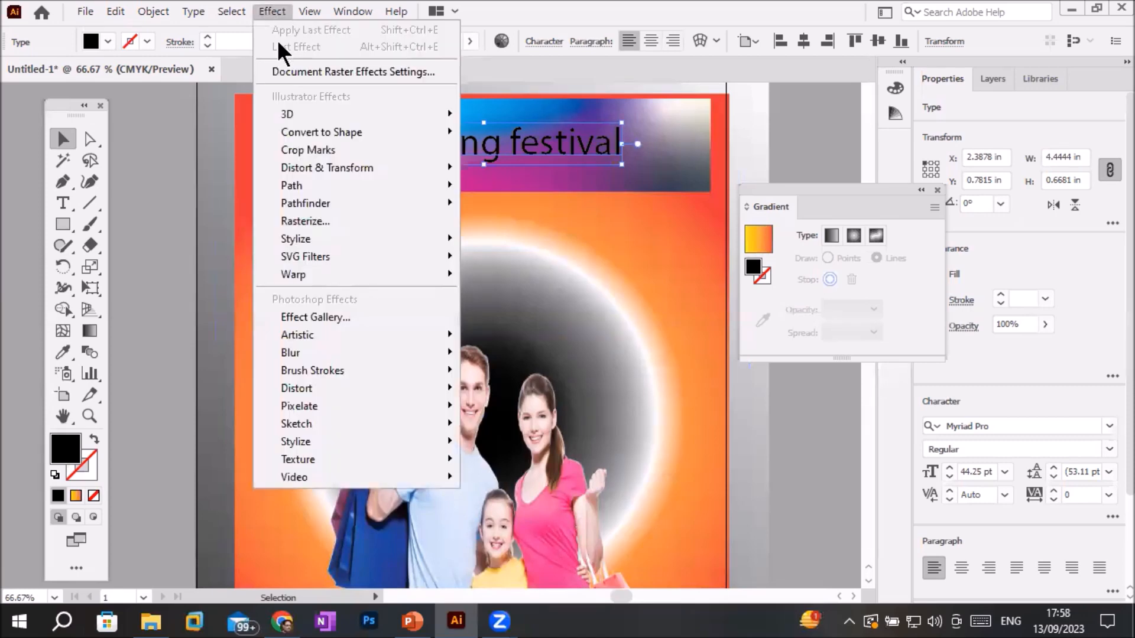
mouse_move(342, 274)
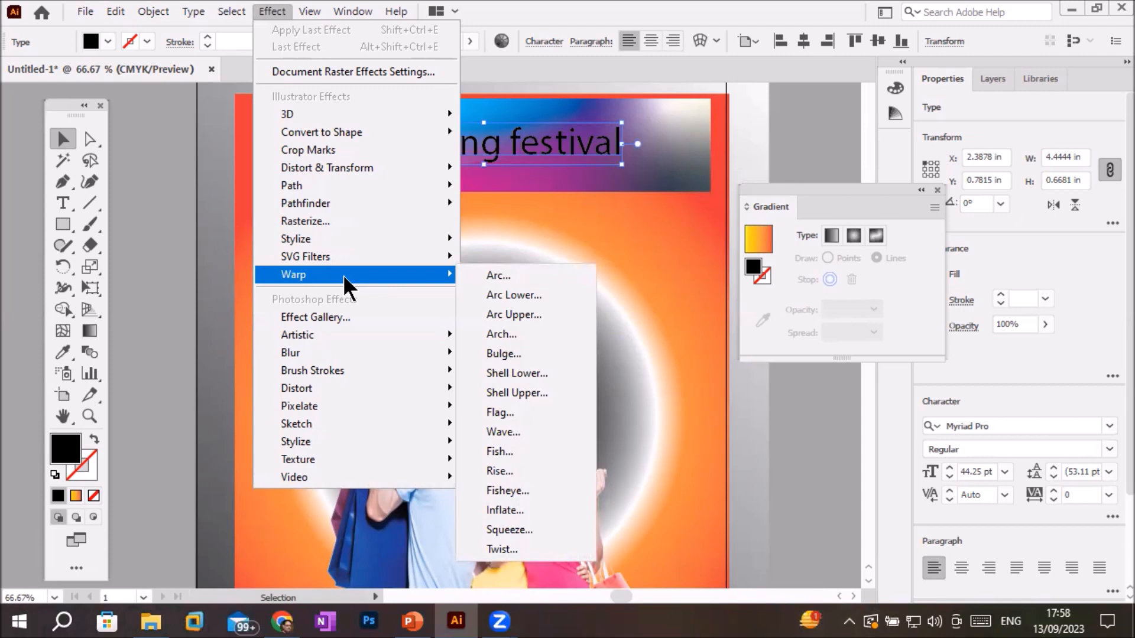
click(505, 274)
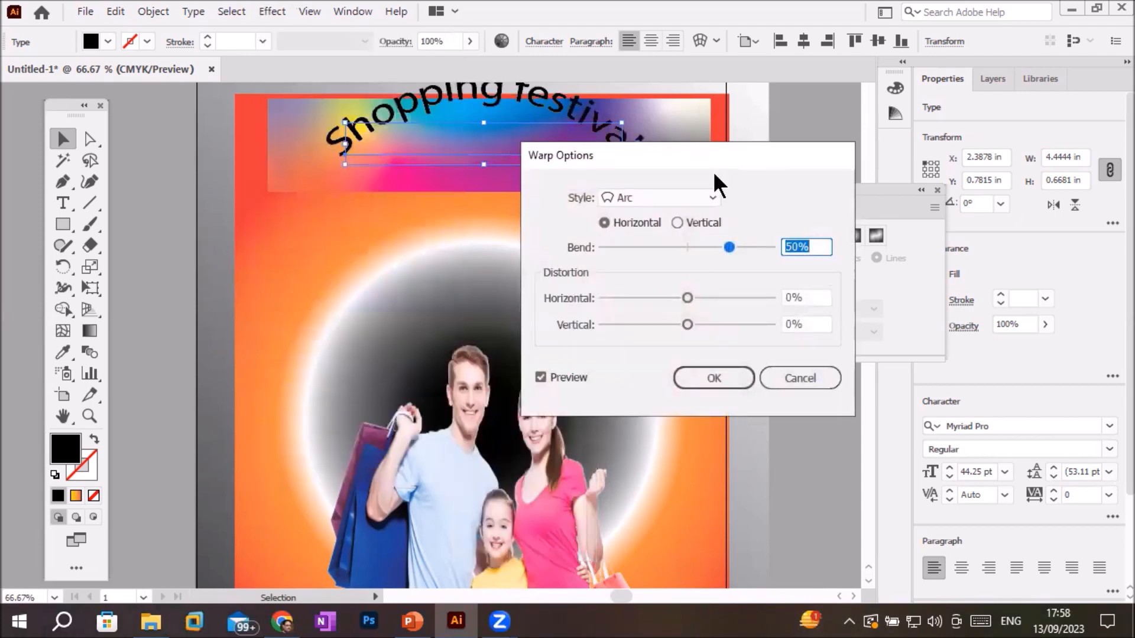
drag(709, 150, 895, 174)
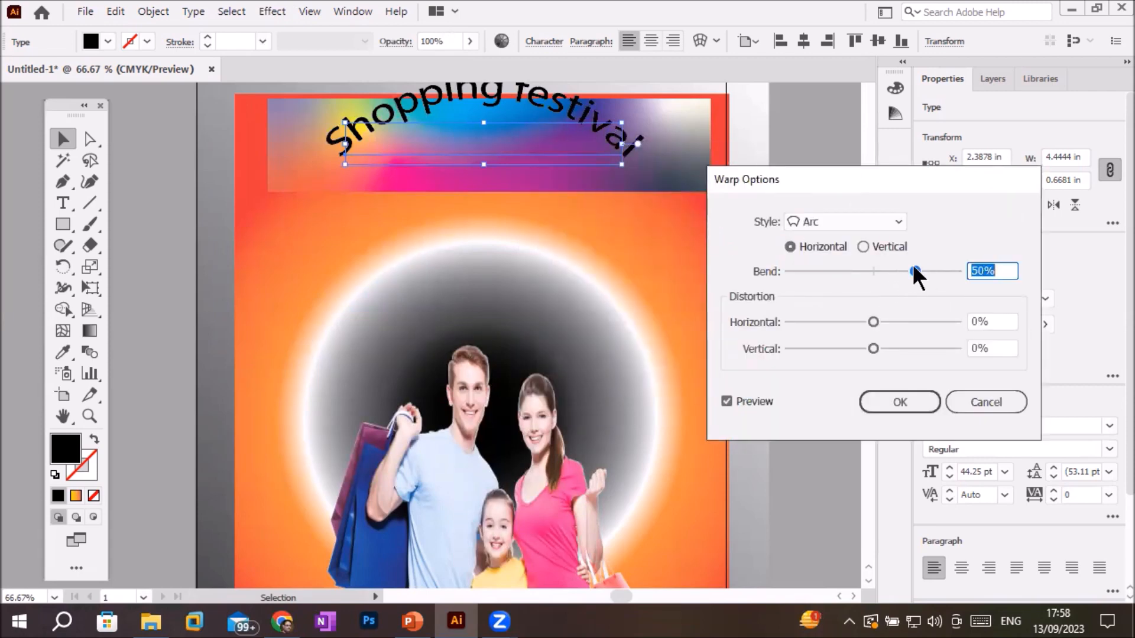
click(827, 218)
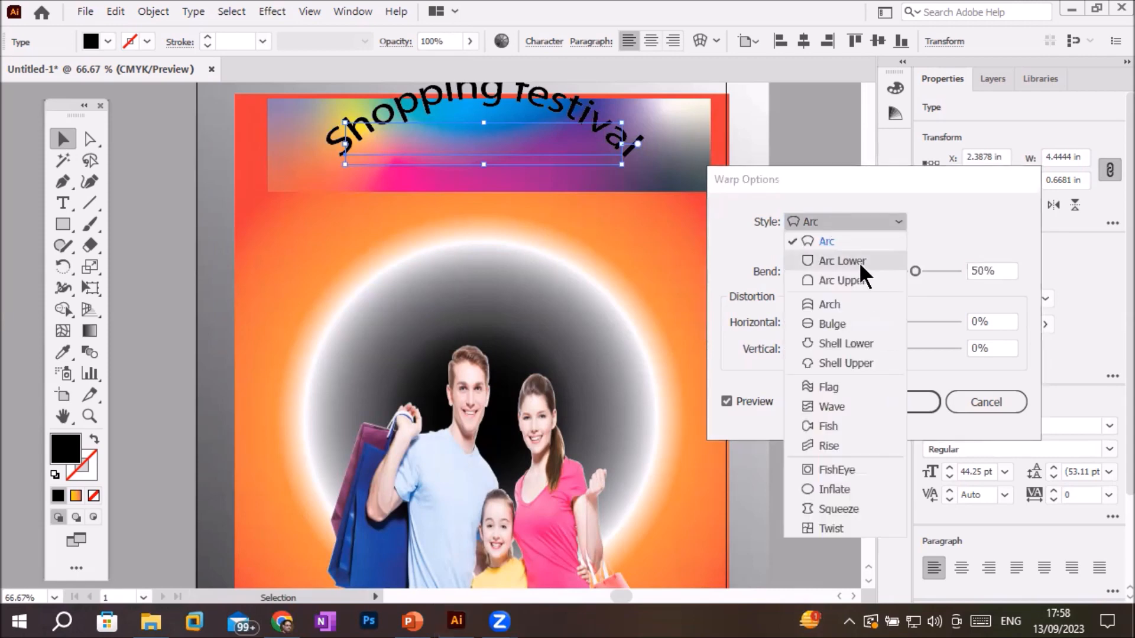
click(860, 262)
click(856, 221)
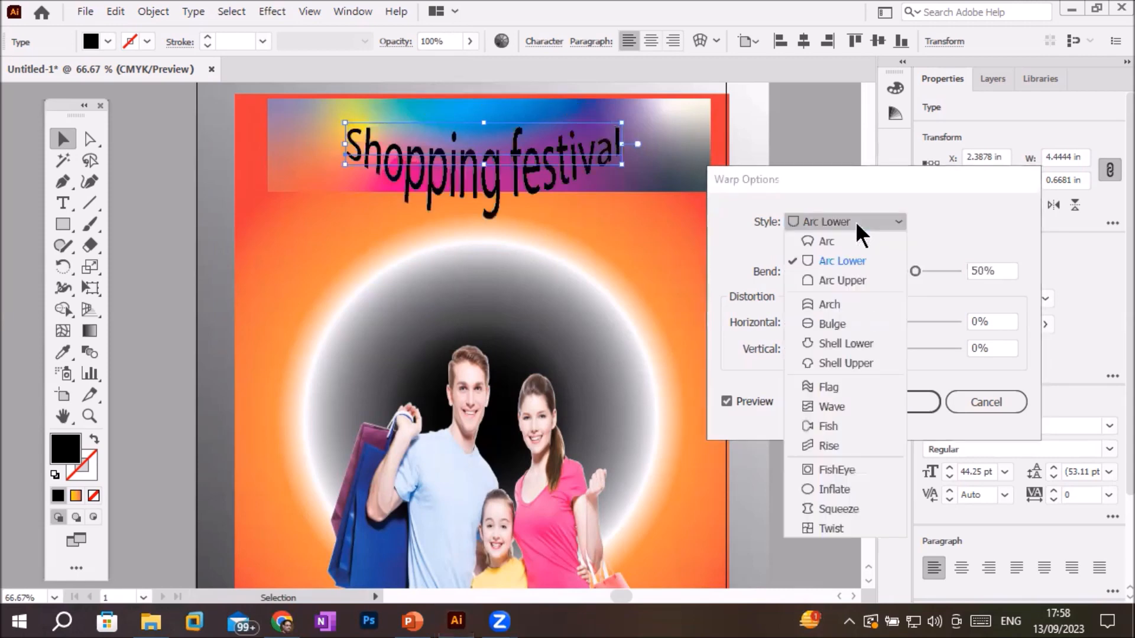
click(845, 280)
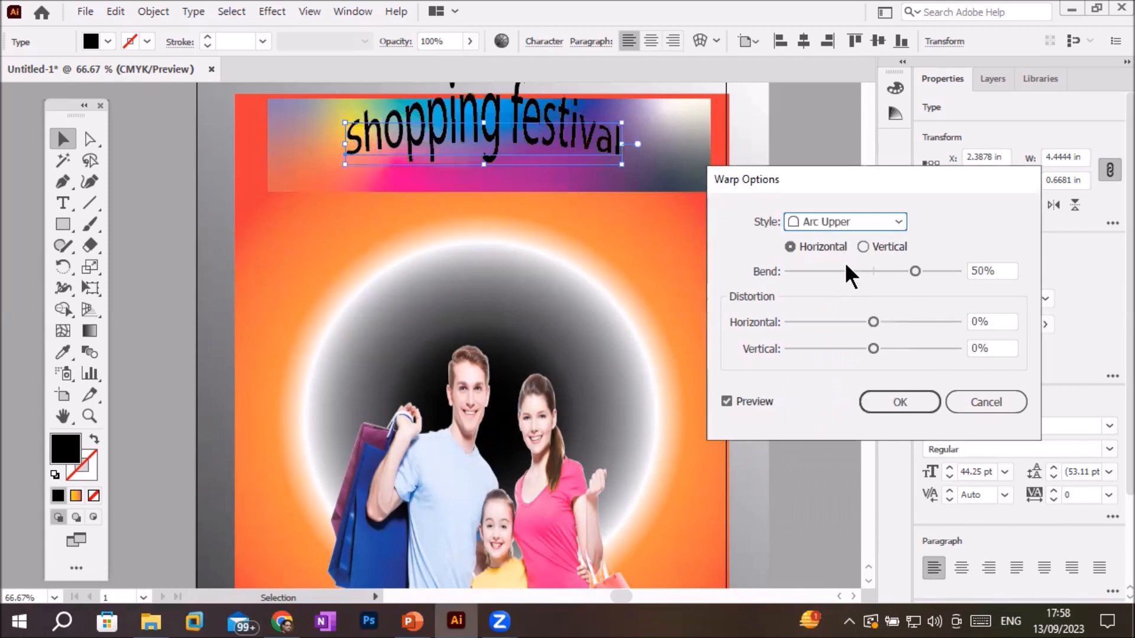
click(852, 220)
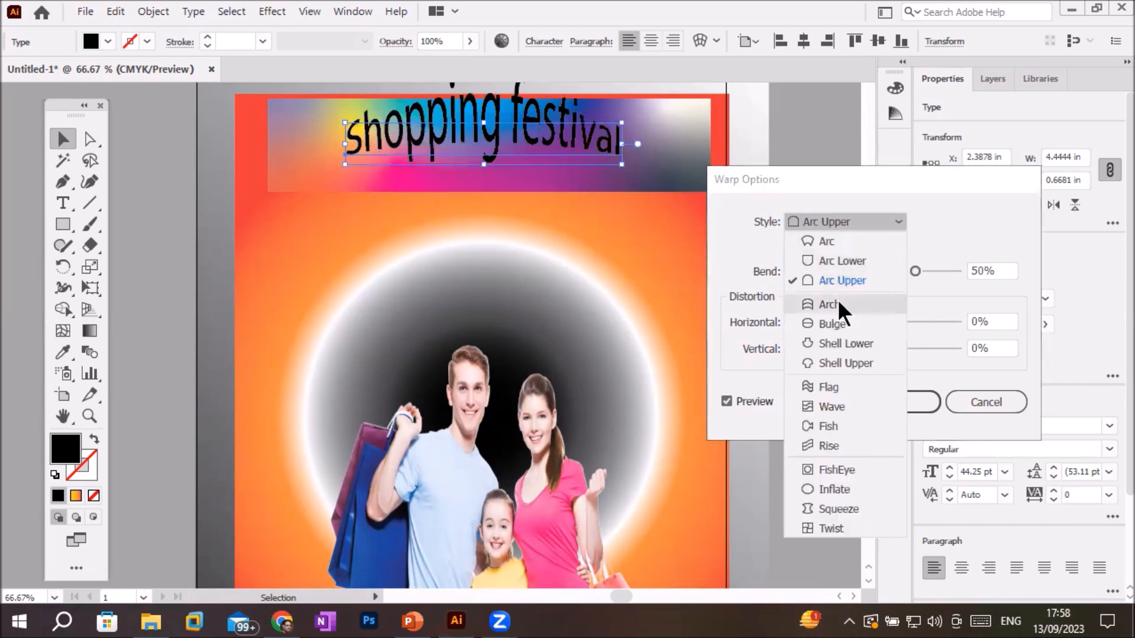
click(839, 303)
click(846, 221)
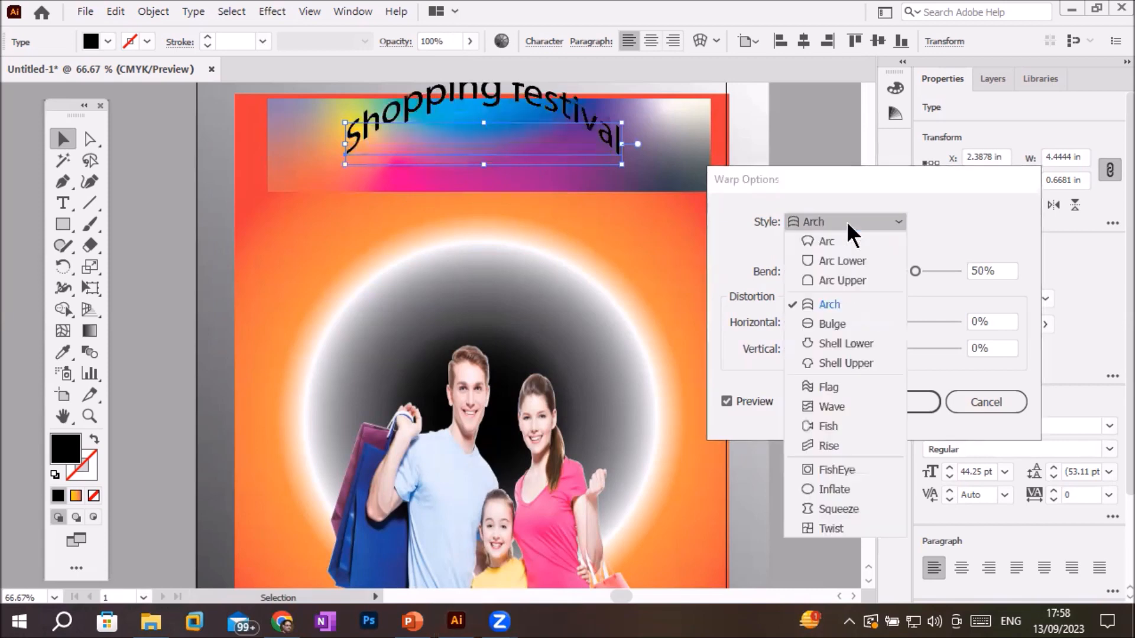
click(851, 325)
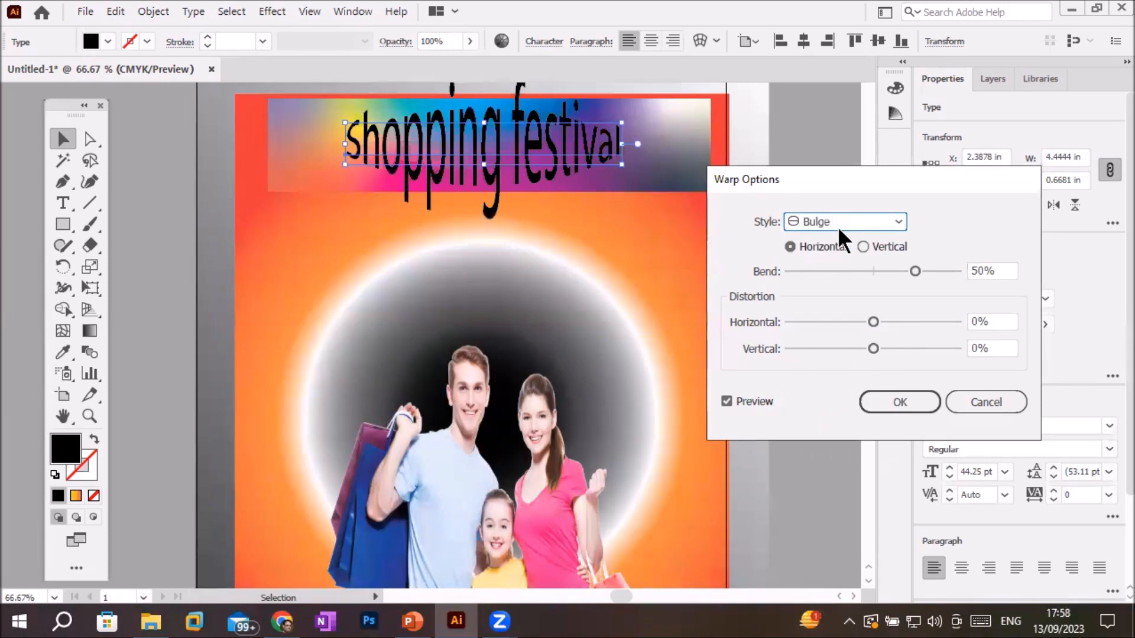
click(896, 402)
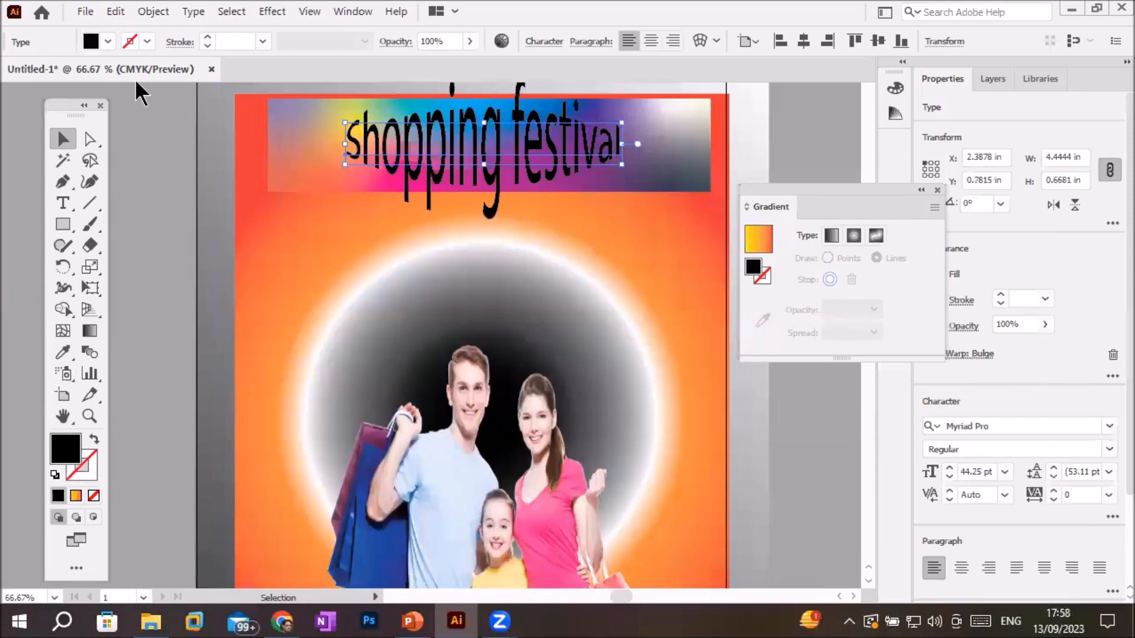
- Try a yellow fill on the "Shopping festival" title and set its fill to white
click(107, 42)
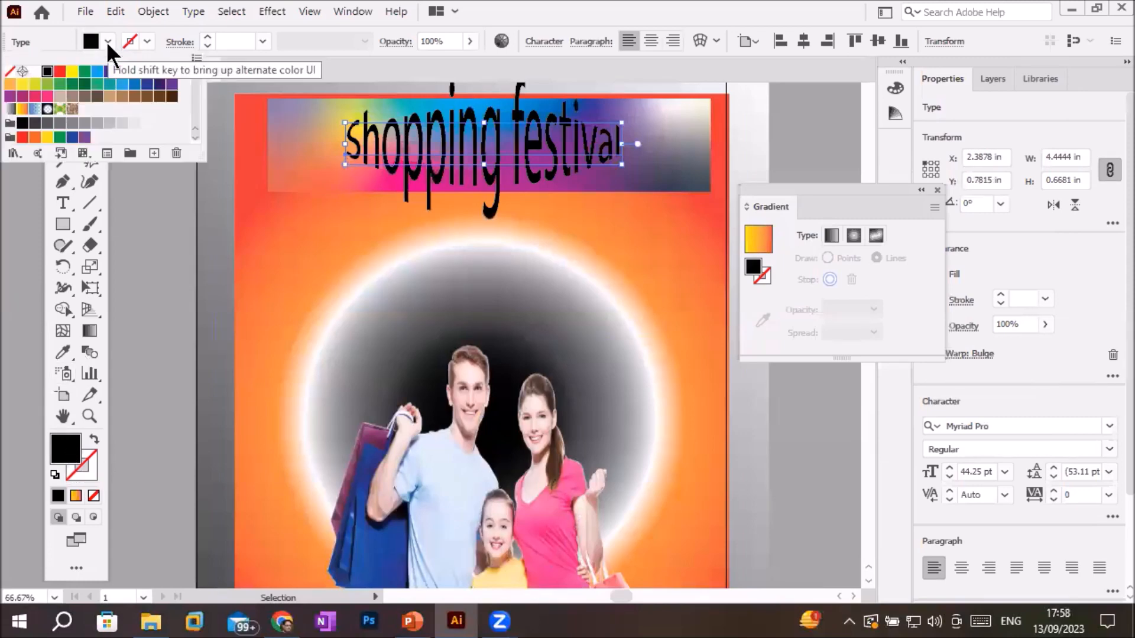
click(72, 73)
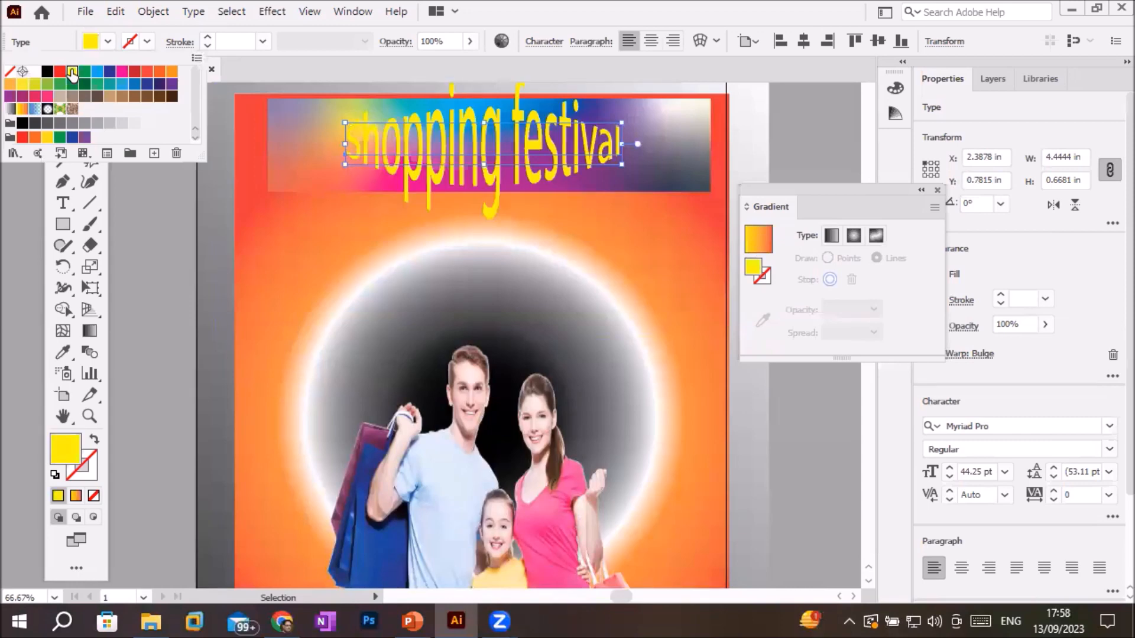
click(35, 72)
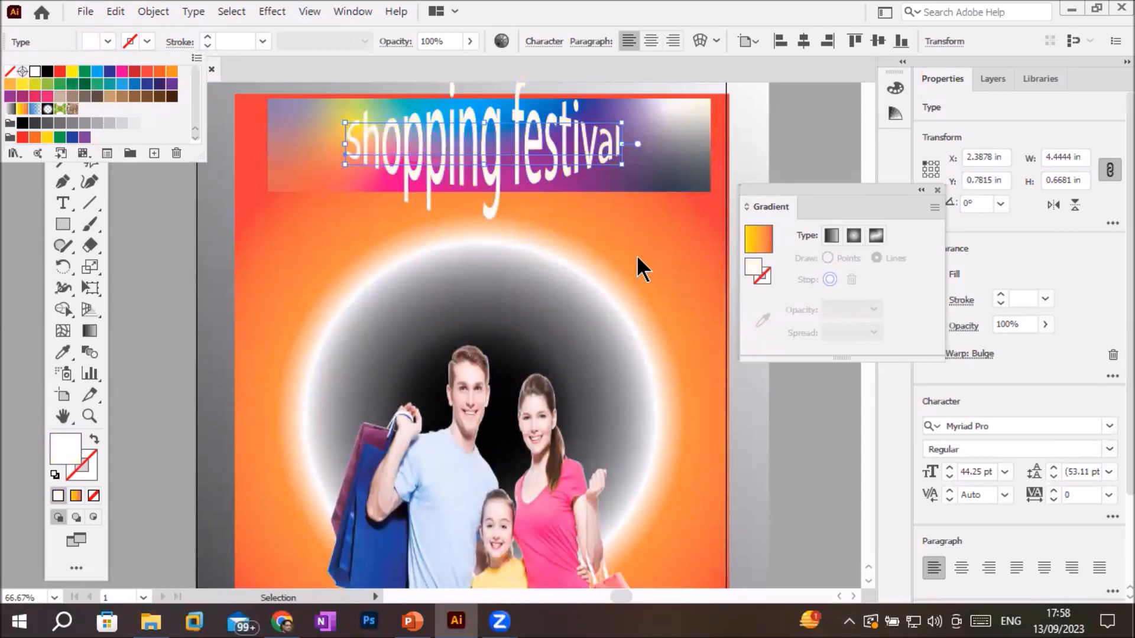
key(Escape)
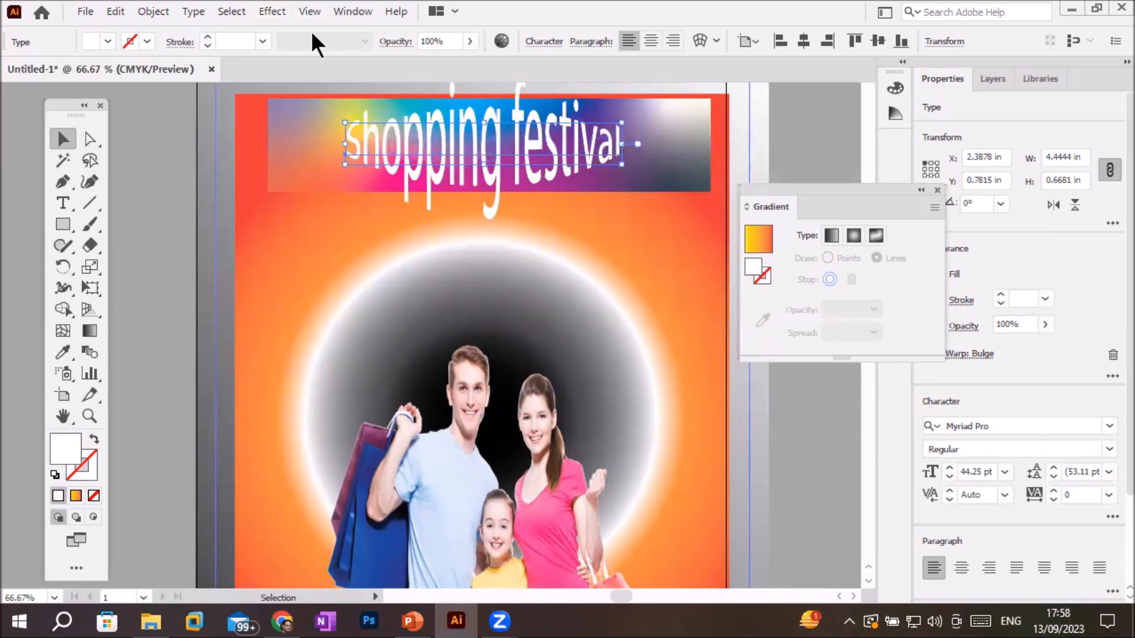
click(272, 12)
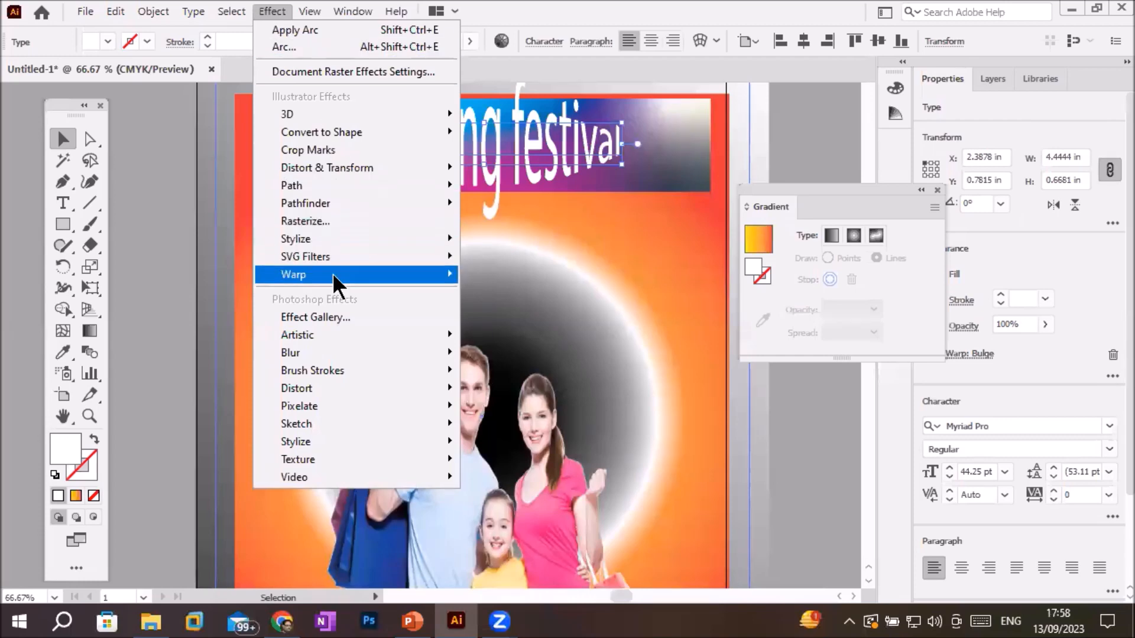
mouse_move(332, 274)
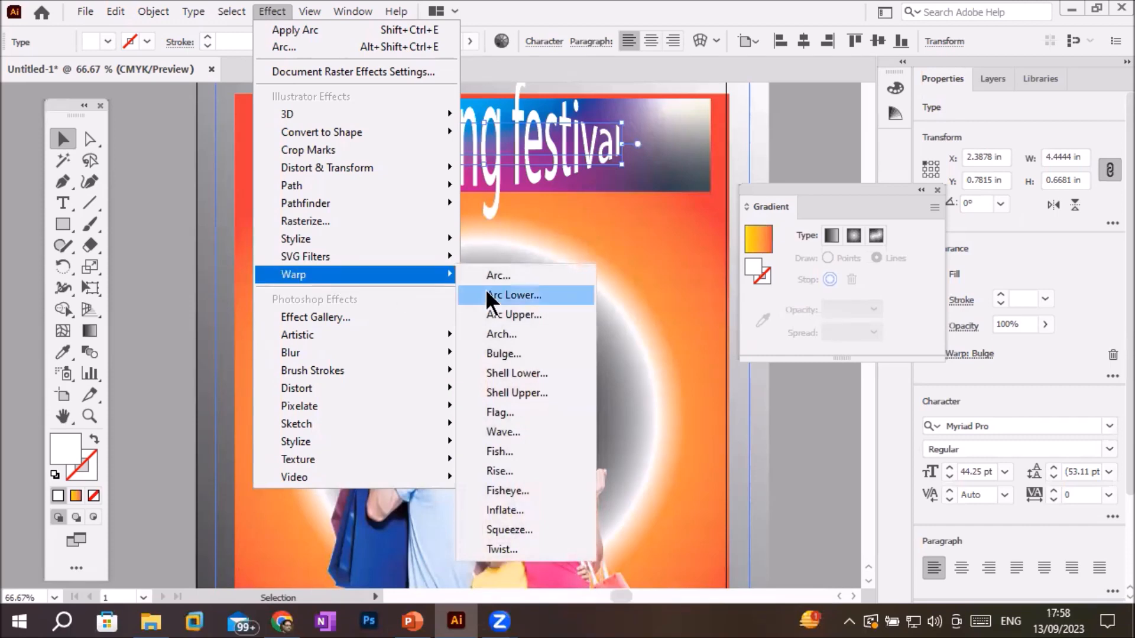
click(513, 491)
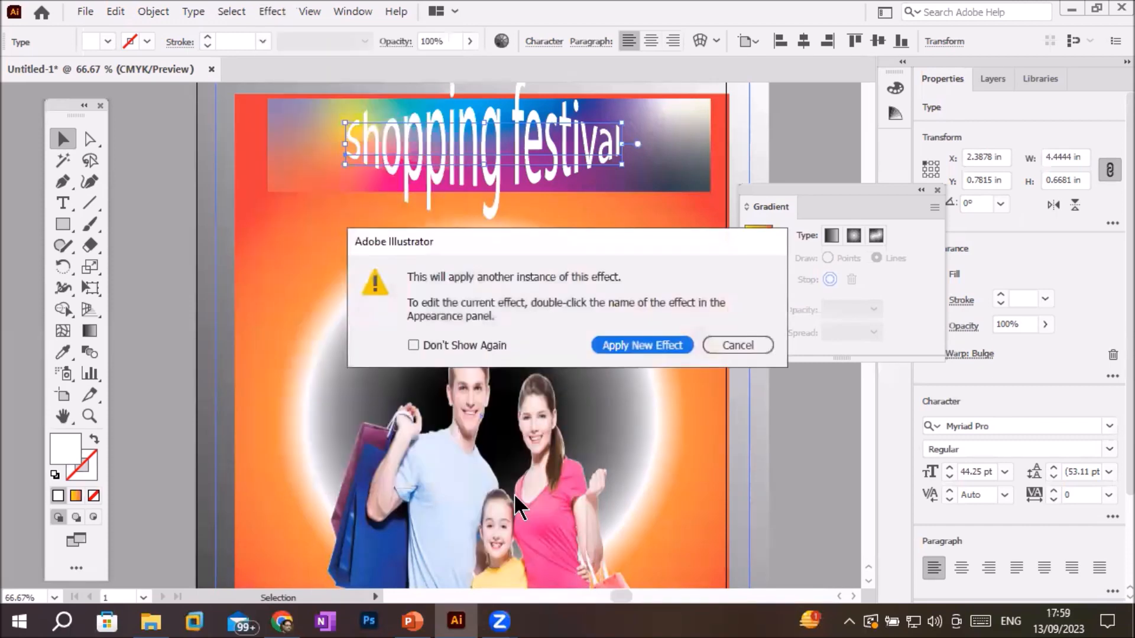
click(740, 345)
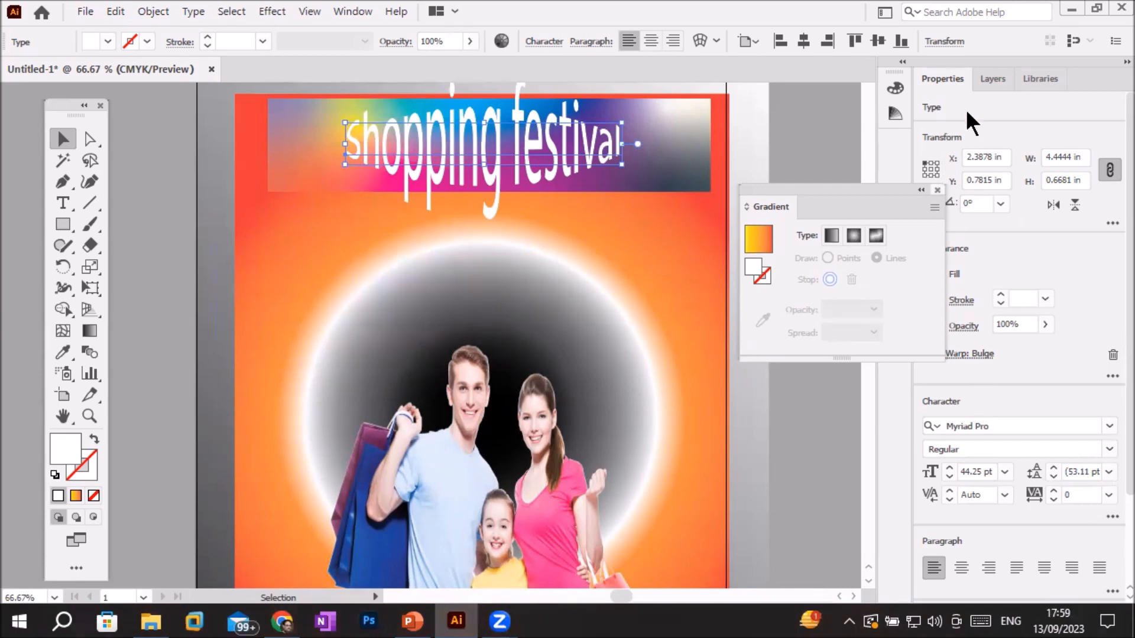
- Try a vertical Bulge on the title with 5% bend, -95% horizontal and 3% vertical distortion, and remove the warp effect
drag(843, 184, 770, 232)
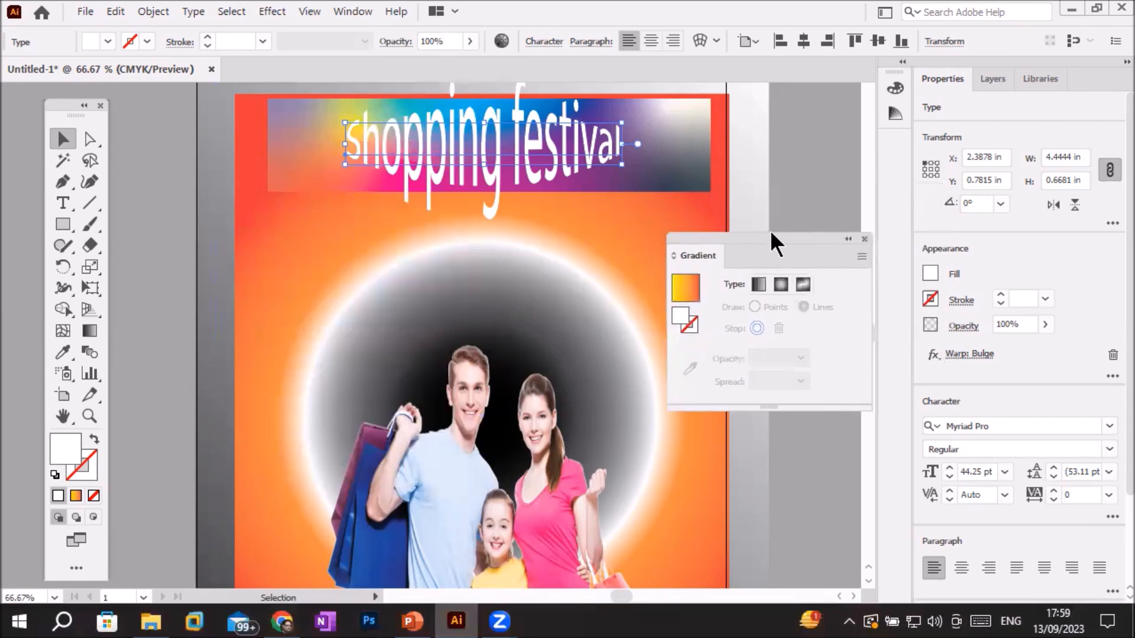
click(969, 355)
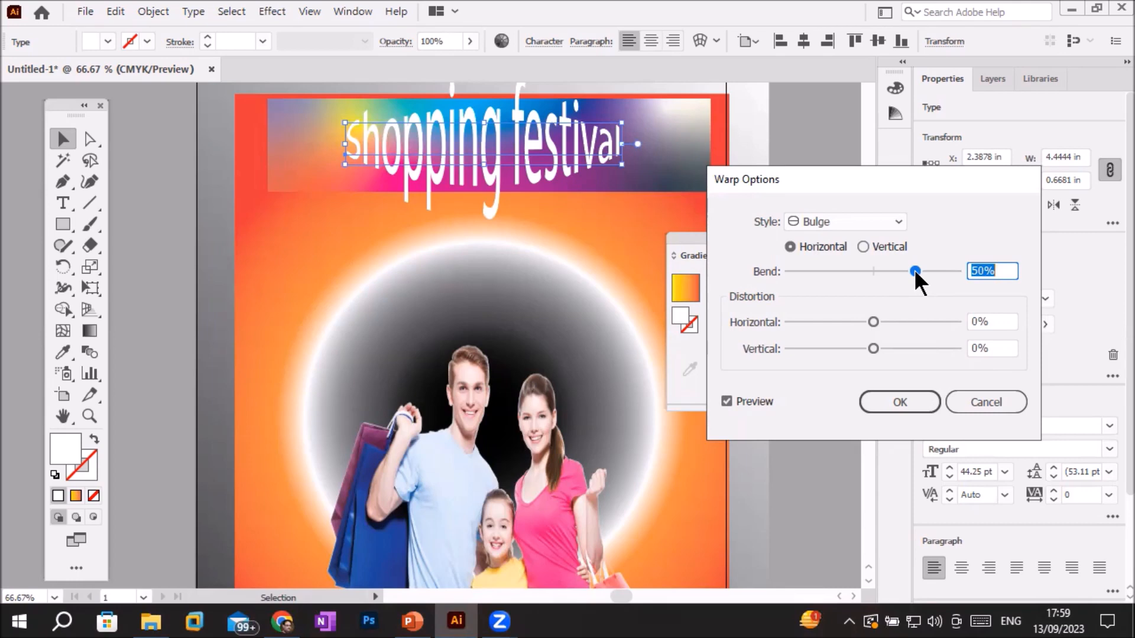
click(824, 246)
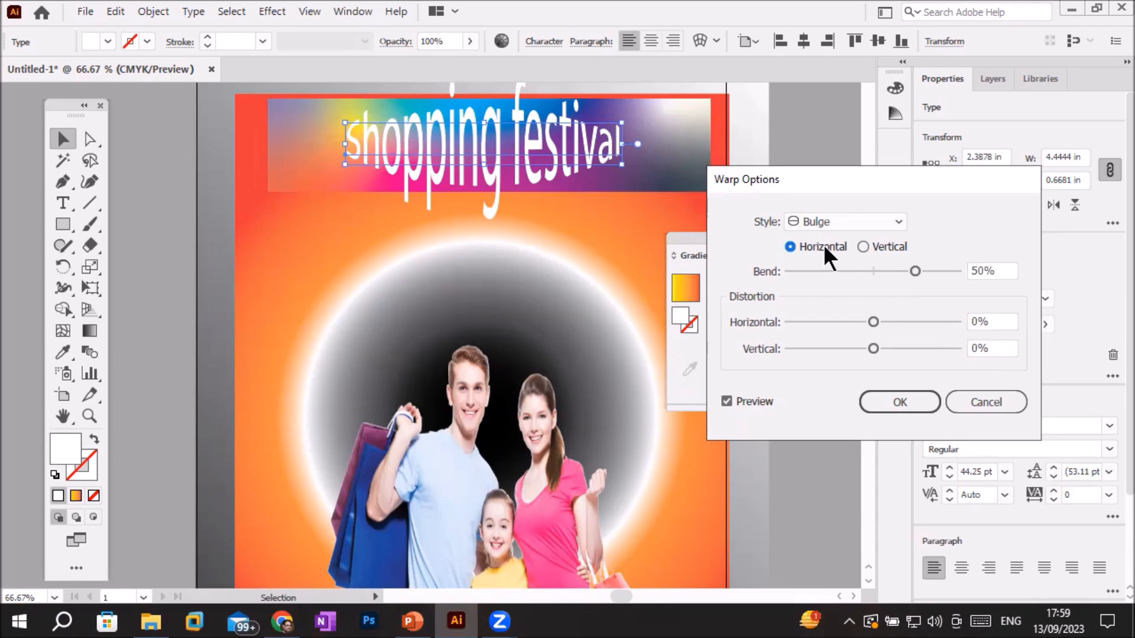
click(884, 242)
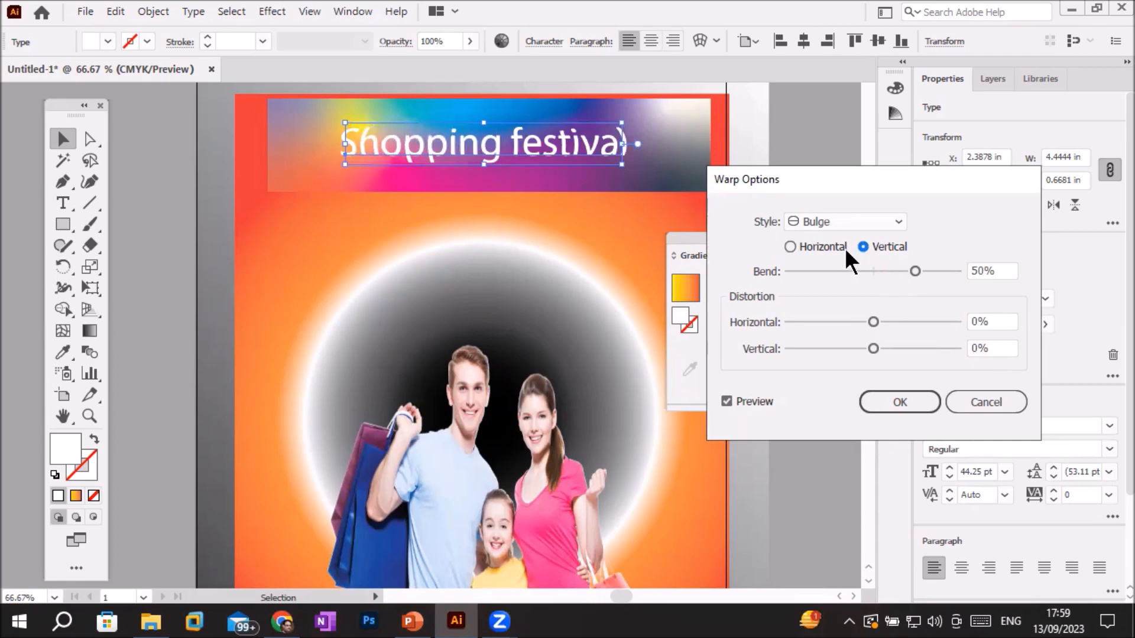
drag(915, 270, 952, 272)
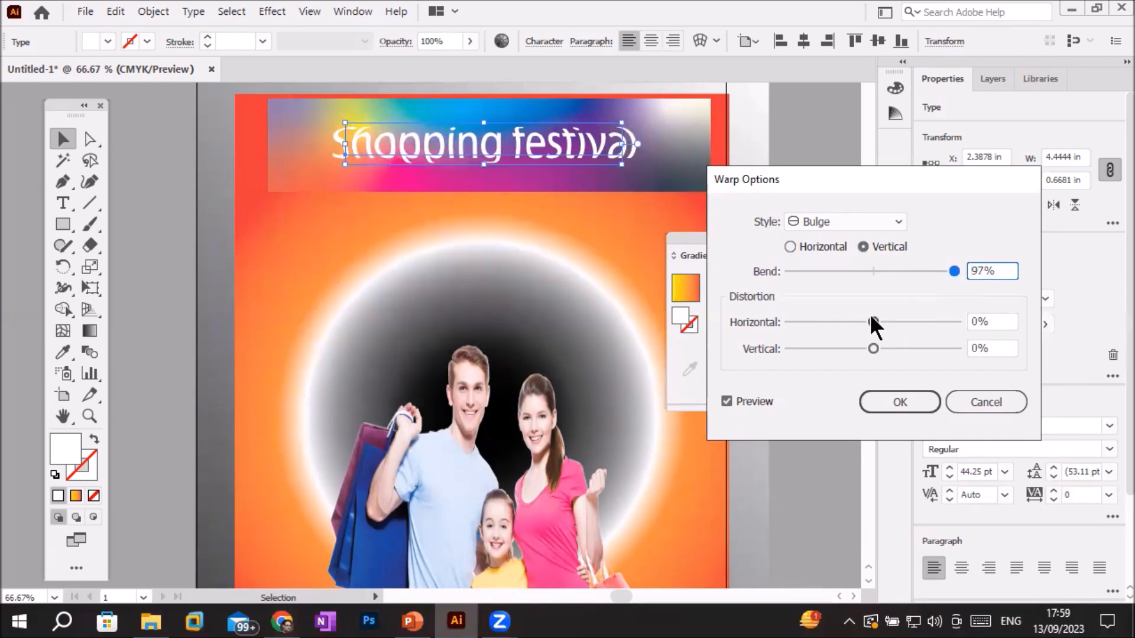
drag(873, 321, 917, 323)
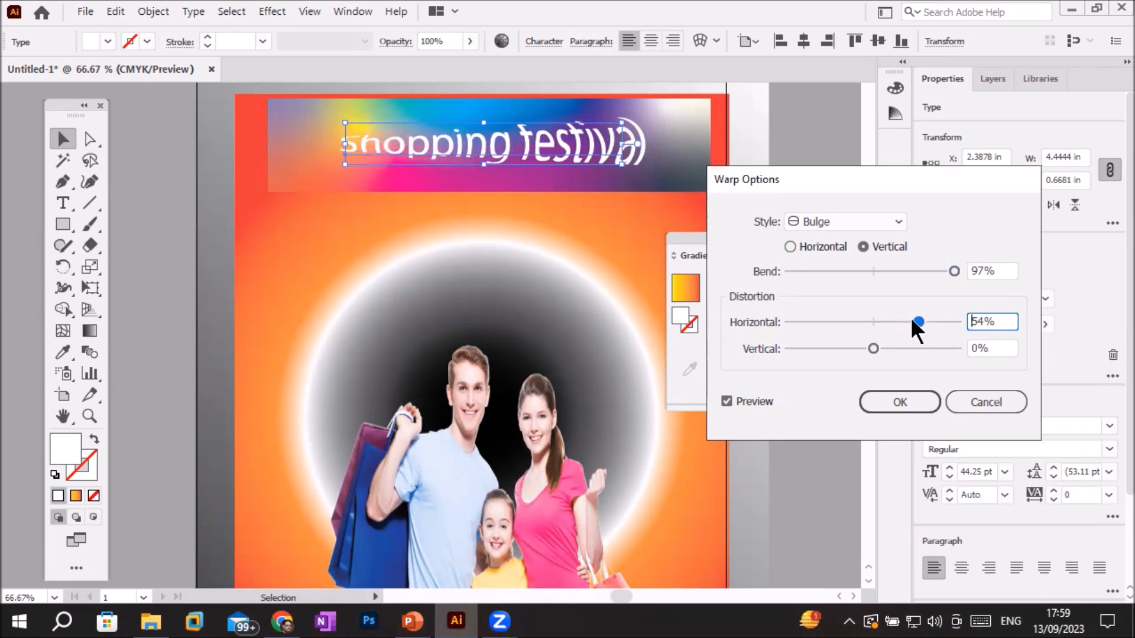
drag(916, 320, 788, 322)
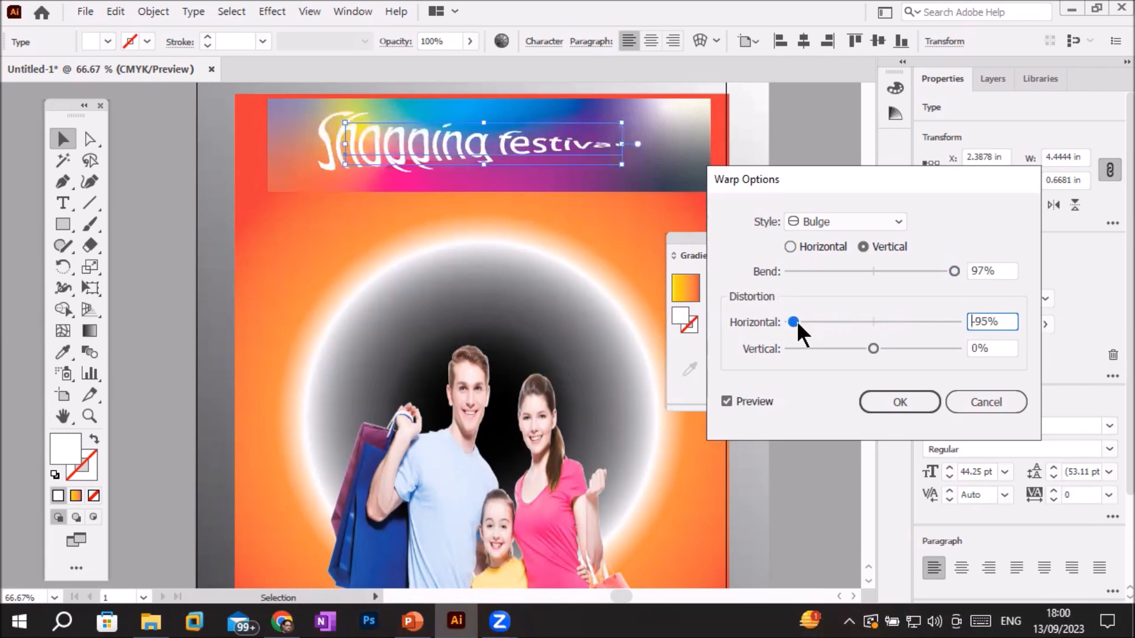
drag(948, 272, 877, 276)
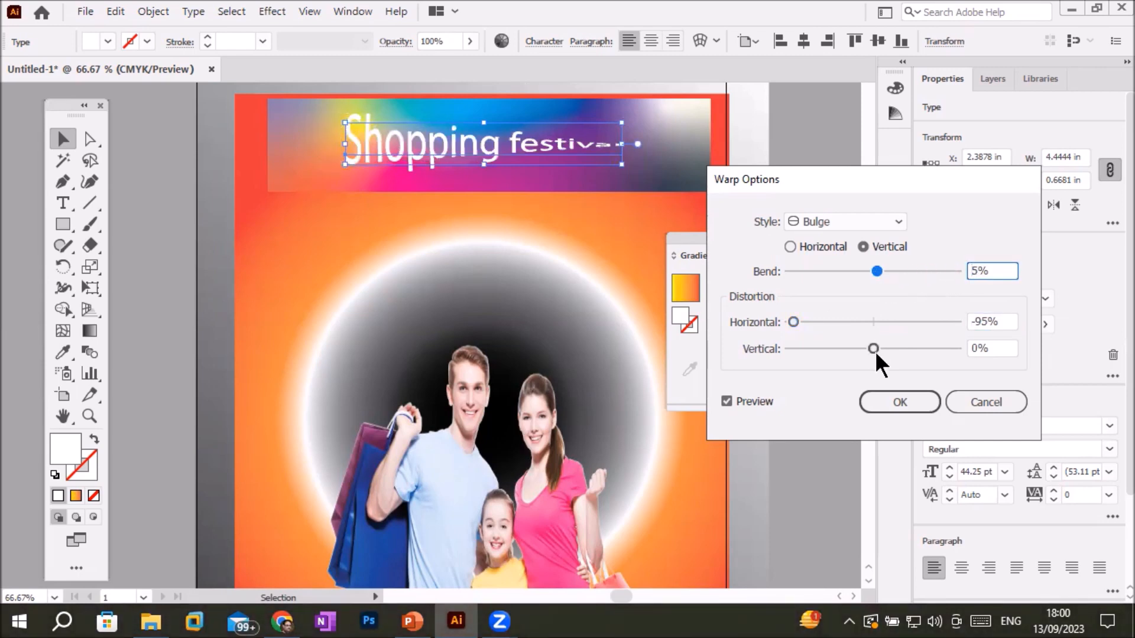
mouse_move(873, 348)
mouse_down()
mouse_move(916, 348)
mouse_move(874, 348)
mouse_up()
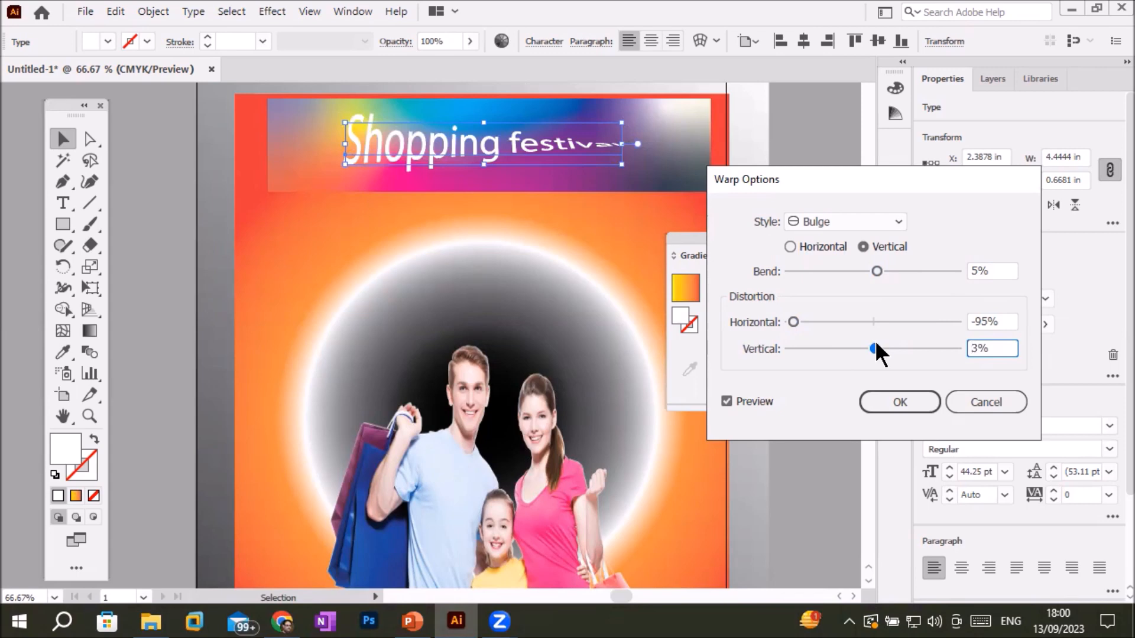
click(924, 403)
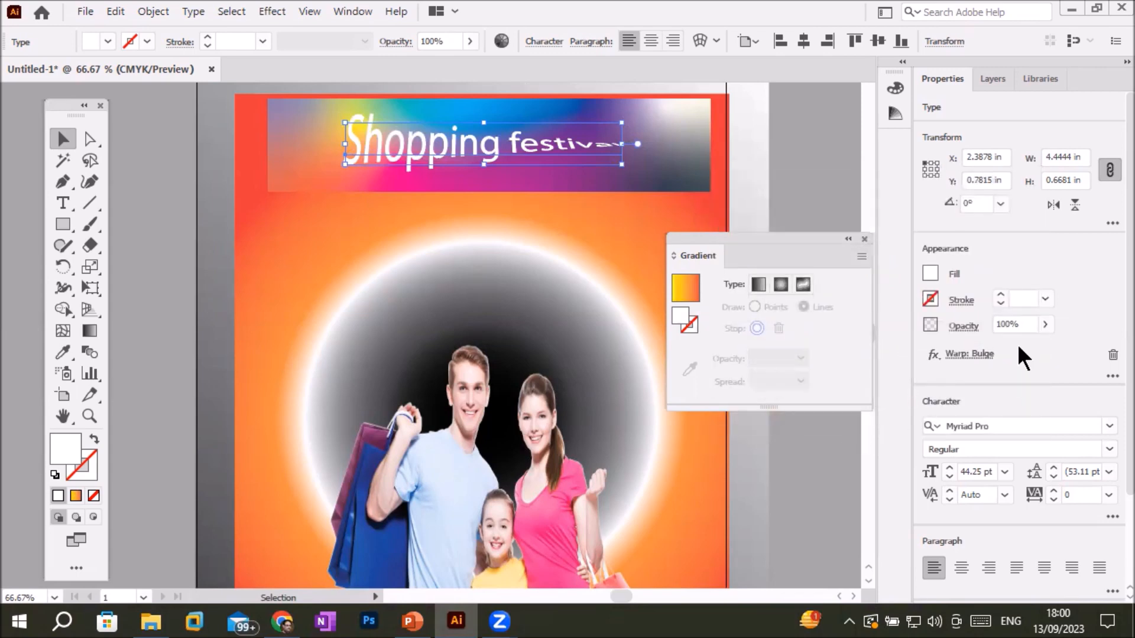
click(1110, 355)
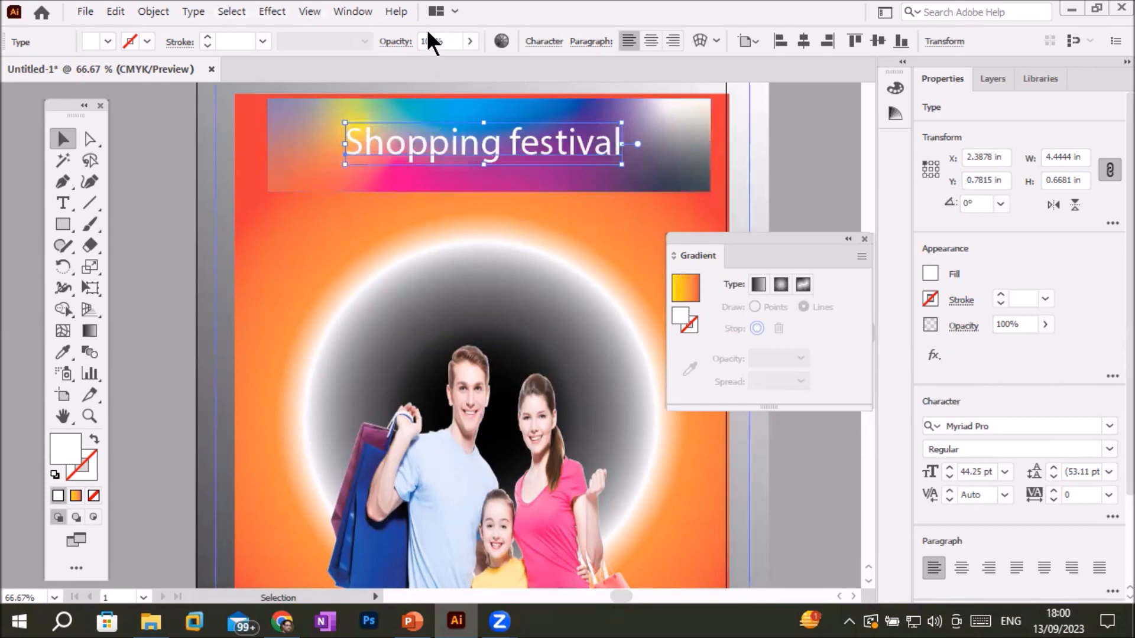
- Try a vertical Twist warp on the title, varying its bend and horizontal distortion
key(alt+c)
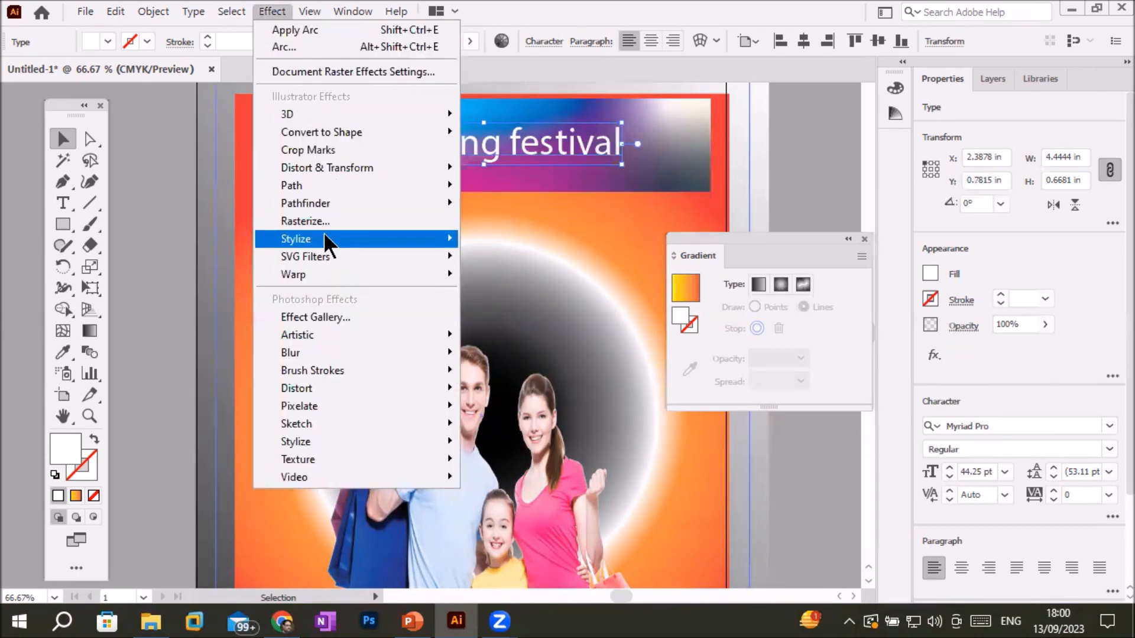
mouse_move(338, 276)
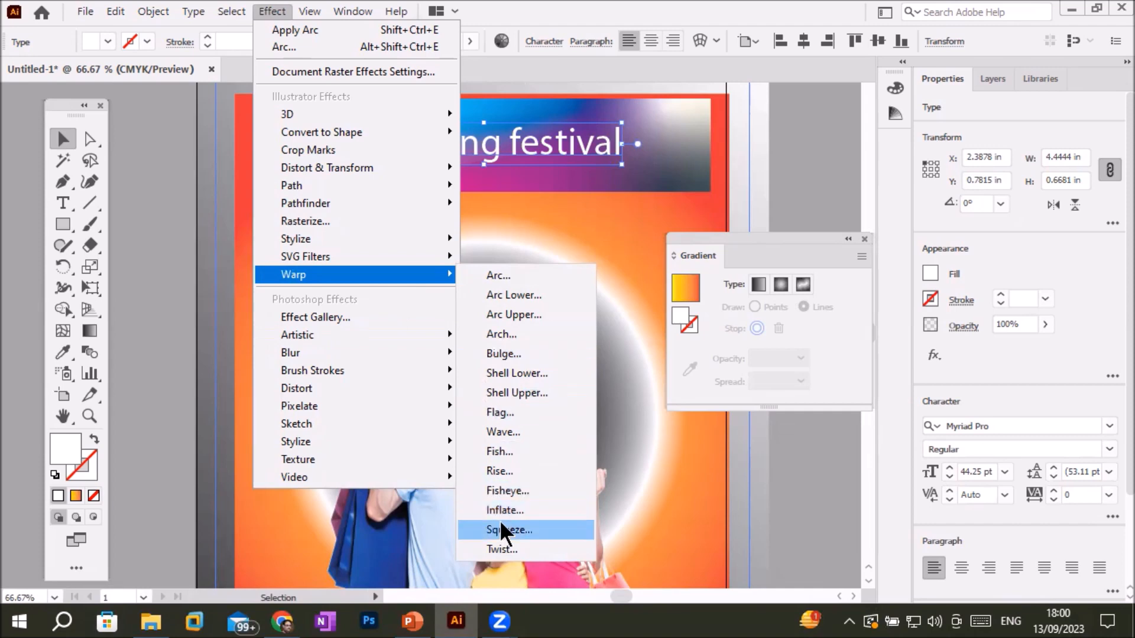
click(502, 553)
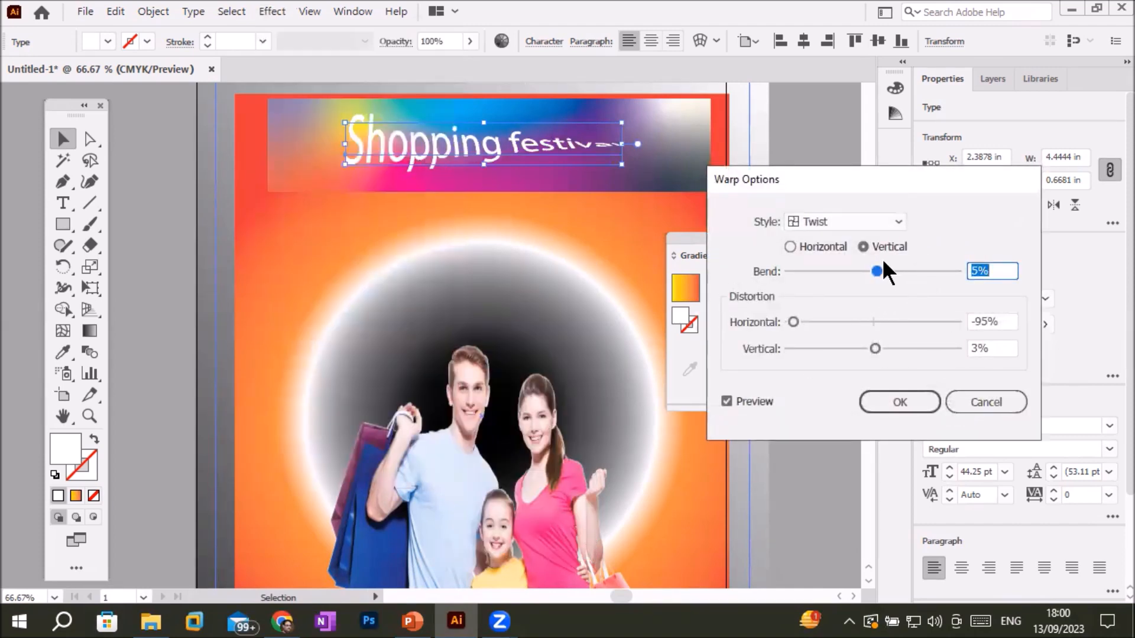
drag(877, 271, 820, 271)
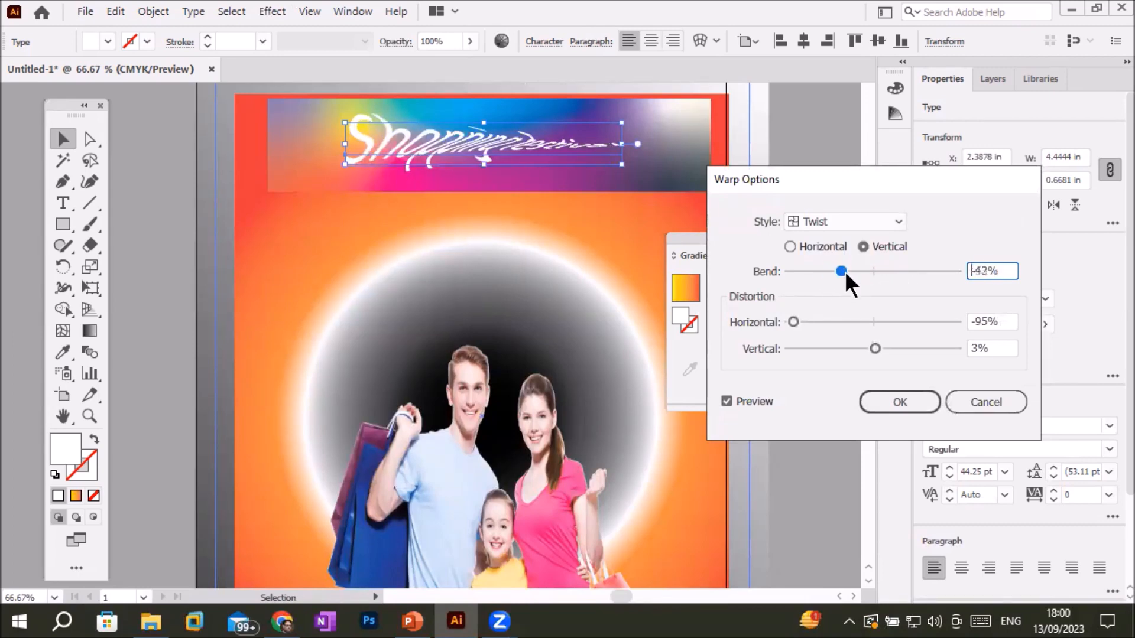
drag(828, 271, 858, 270)
drag(793, 321, 867, 317)
drag(957, 323, 907, 322)
click(981, 402)
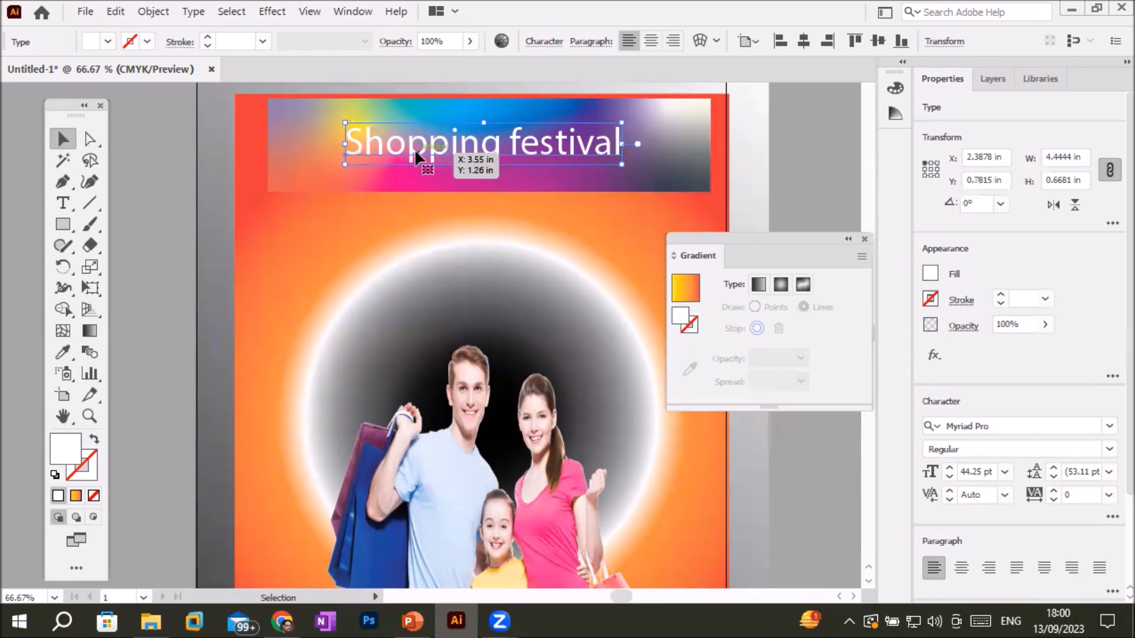
- Try an Arc warp on the gradient banner, first vertical with -73% bend, then horizontal with -18% bend and -9% horizontal distortion
click(292, 179)
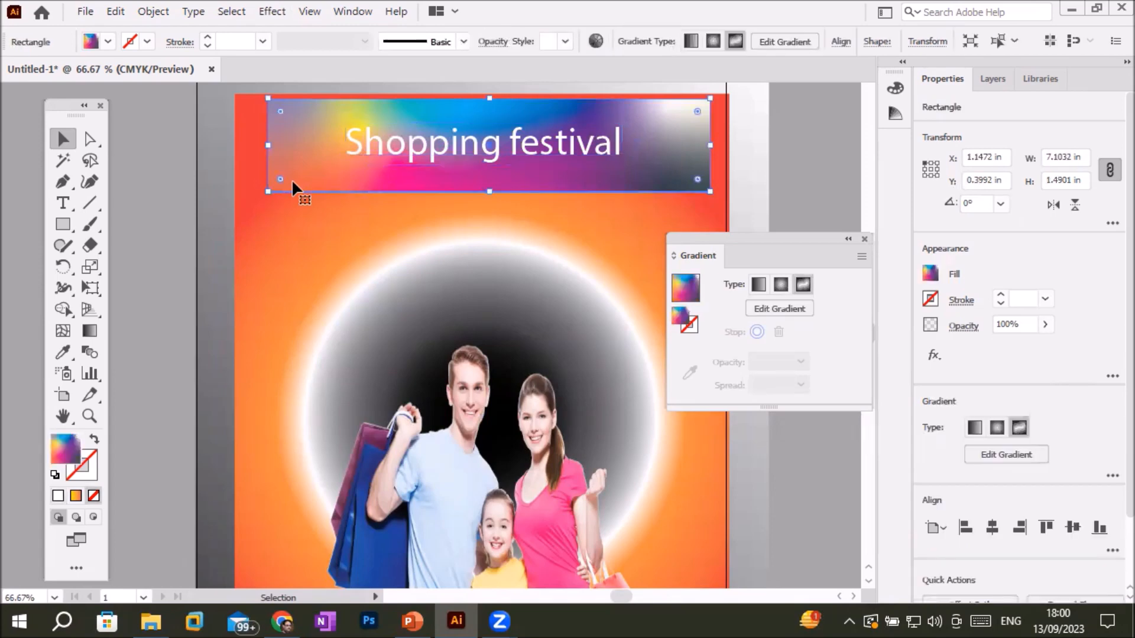
click(272, 11)
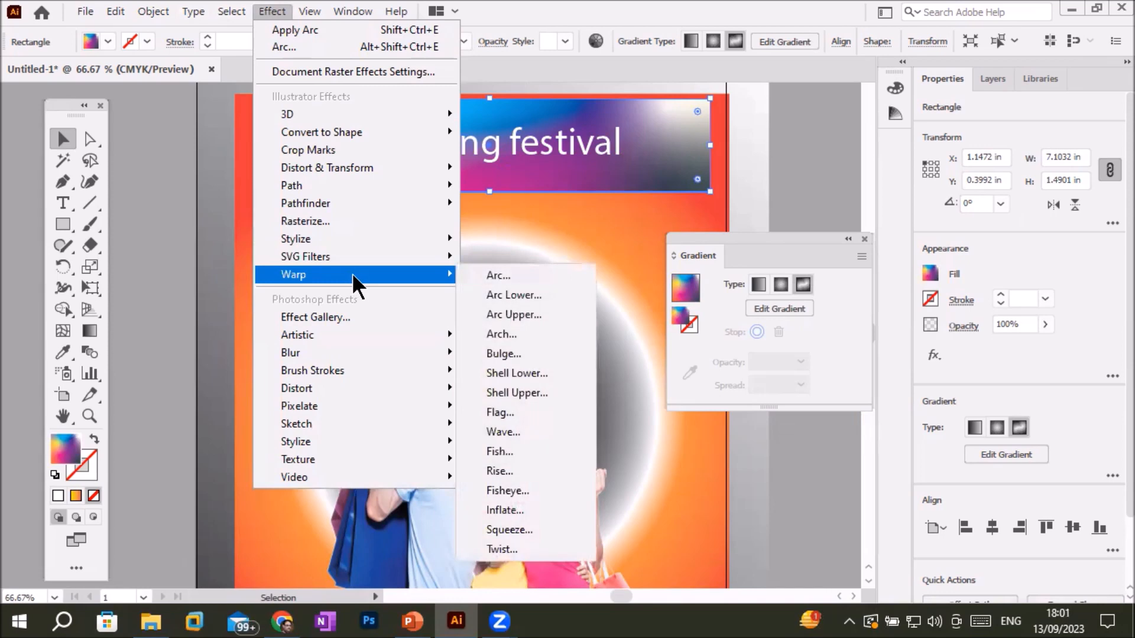
click(506, 277)
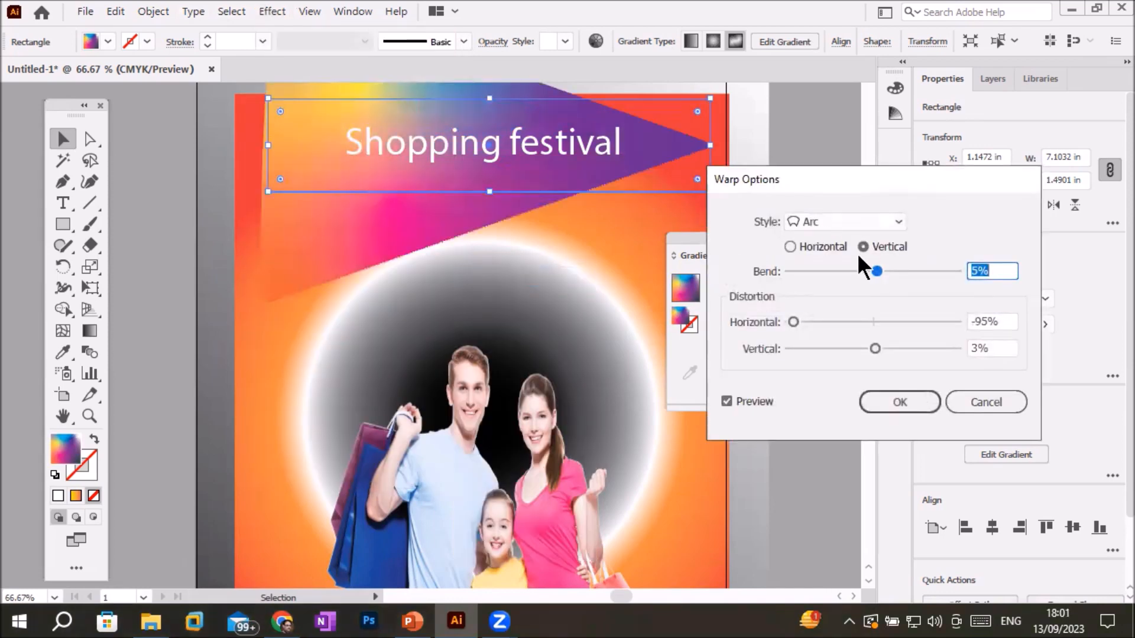
drag(877, 272, 833, 266)
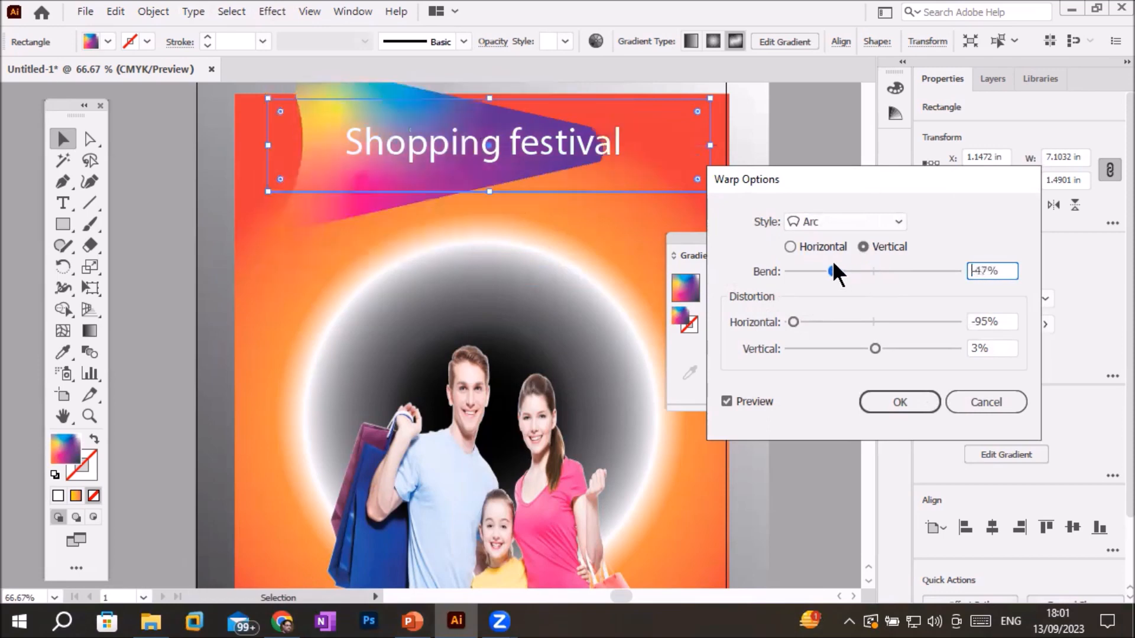
drag(831, 261, 810, 262)
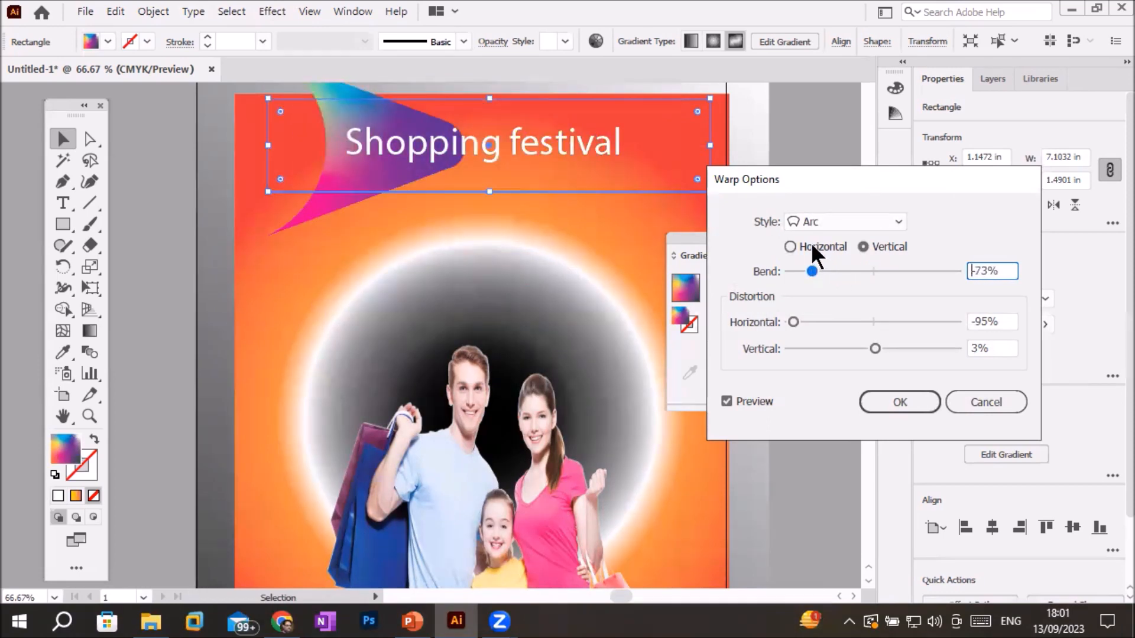
click(811, 244)
drag(810, 267, 856, 274)
drag(791, 319, 863, 324)
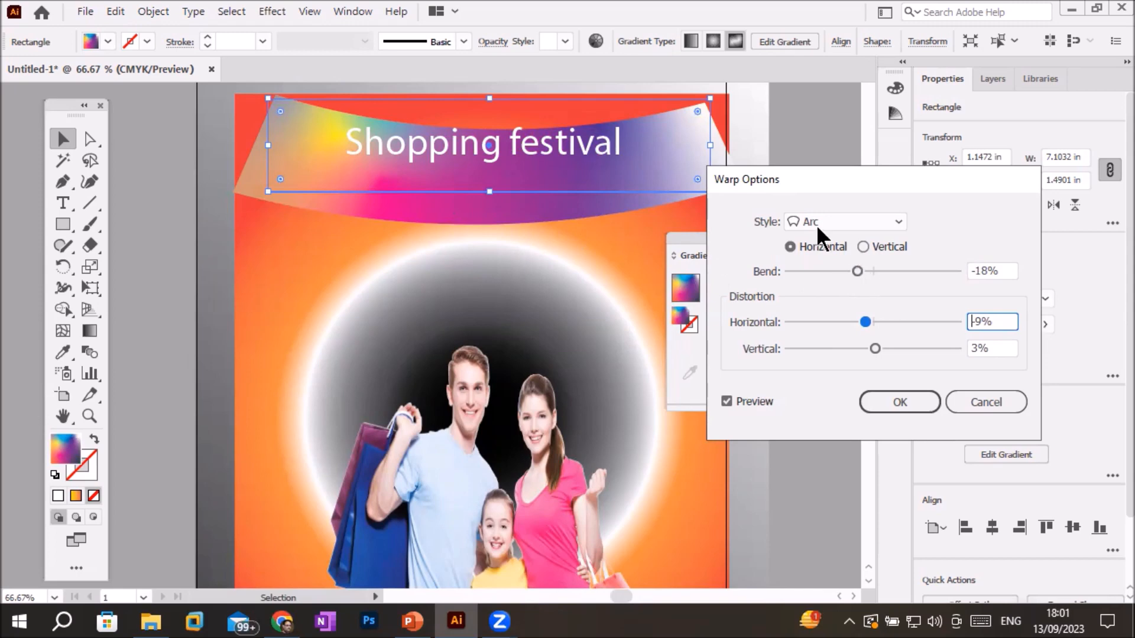
- Try a Wave warp on the gradient banner with -48% horizontal and -18% vertical distortion, and discard the warp
click(838, 219)
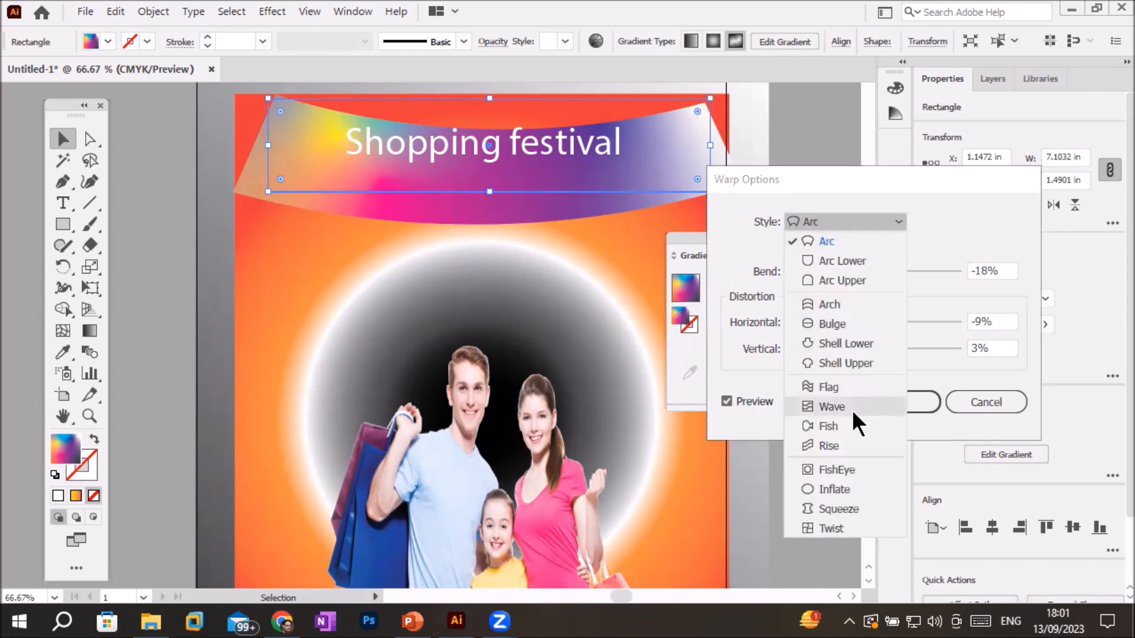
click(831, 407)
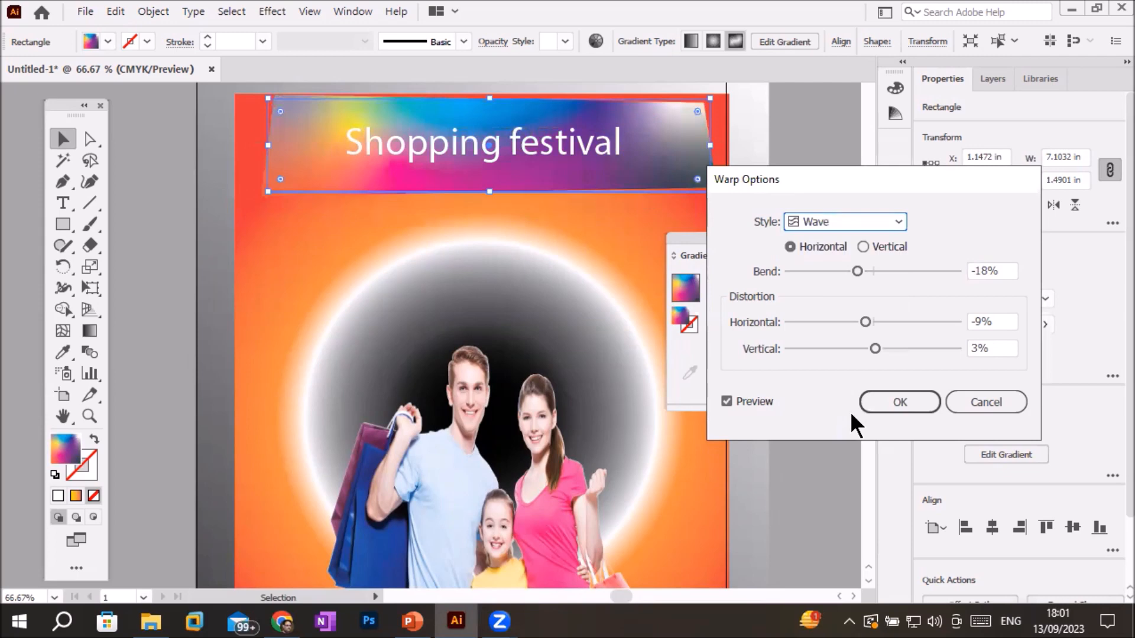
drag(867, 321, 857, 347)
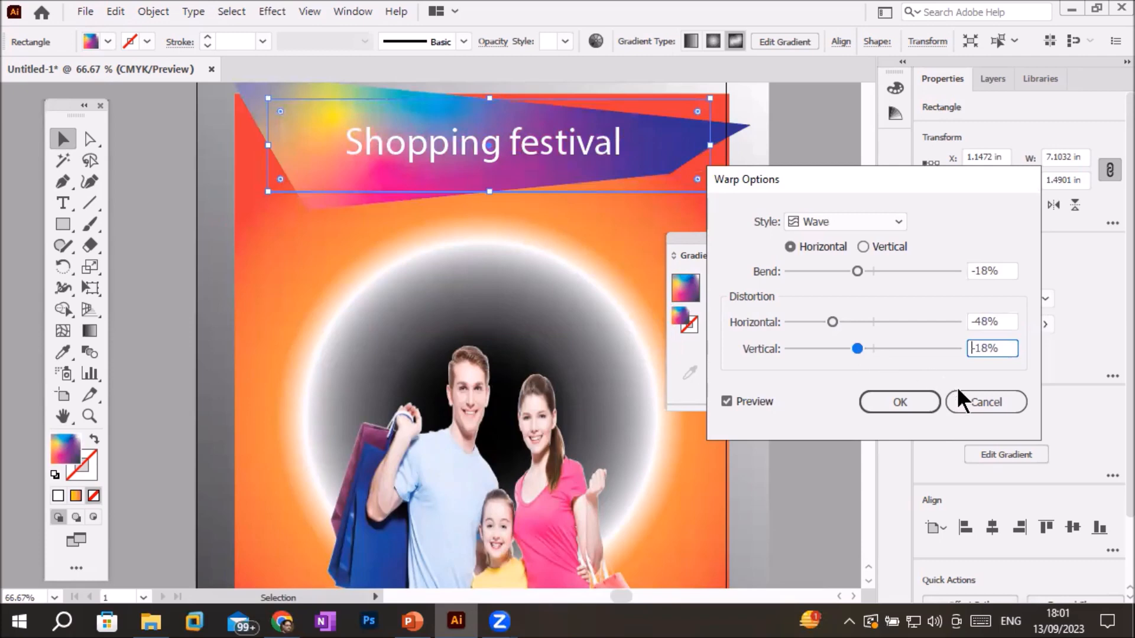
click(974, 406)
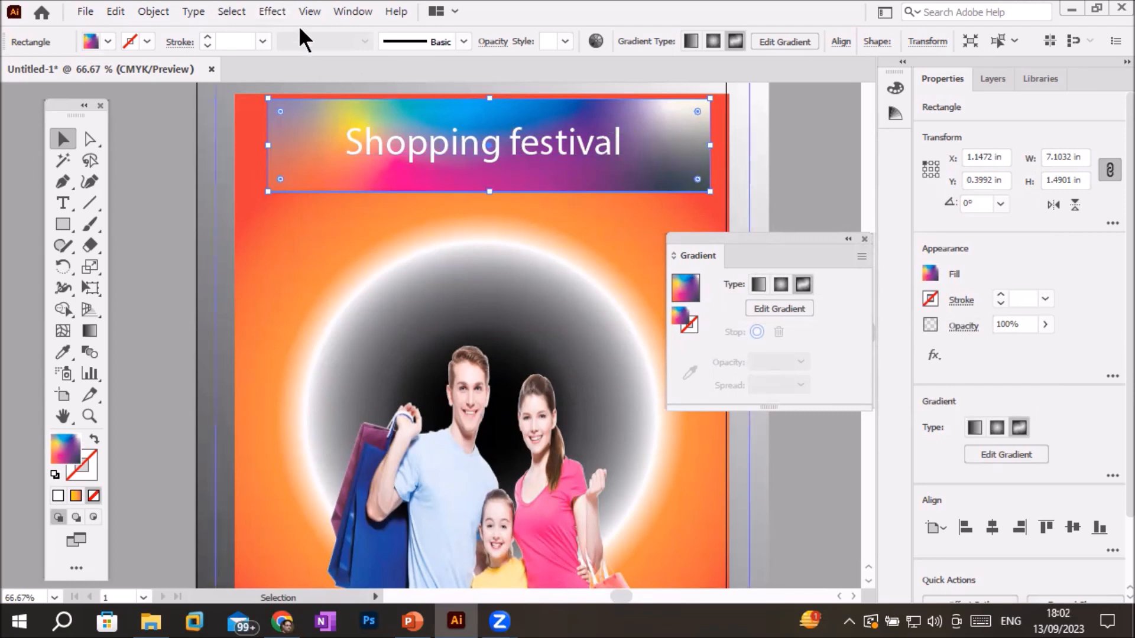
- Try a Shell Upper warp on the gradient banner, discard it and deselect the banner
click(281, 11)
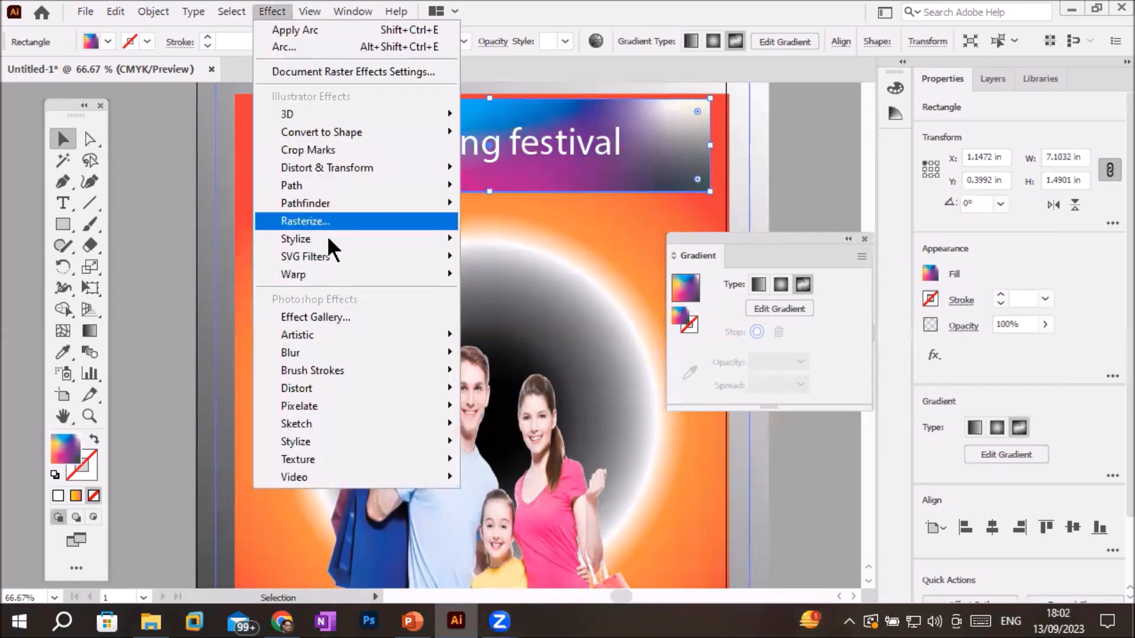
mouse_move(335, 279)
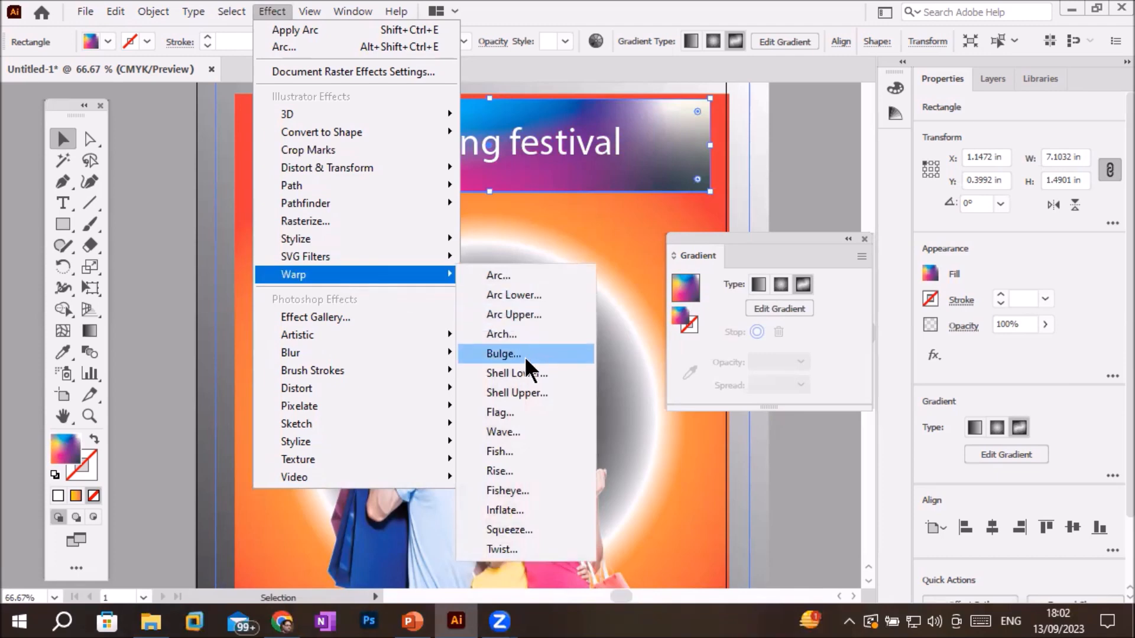
click(514, 392)
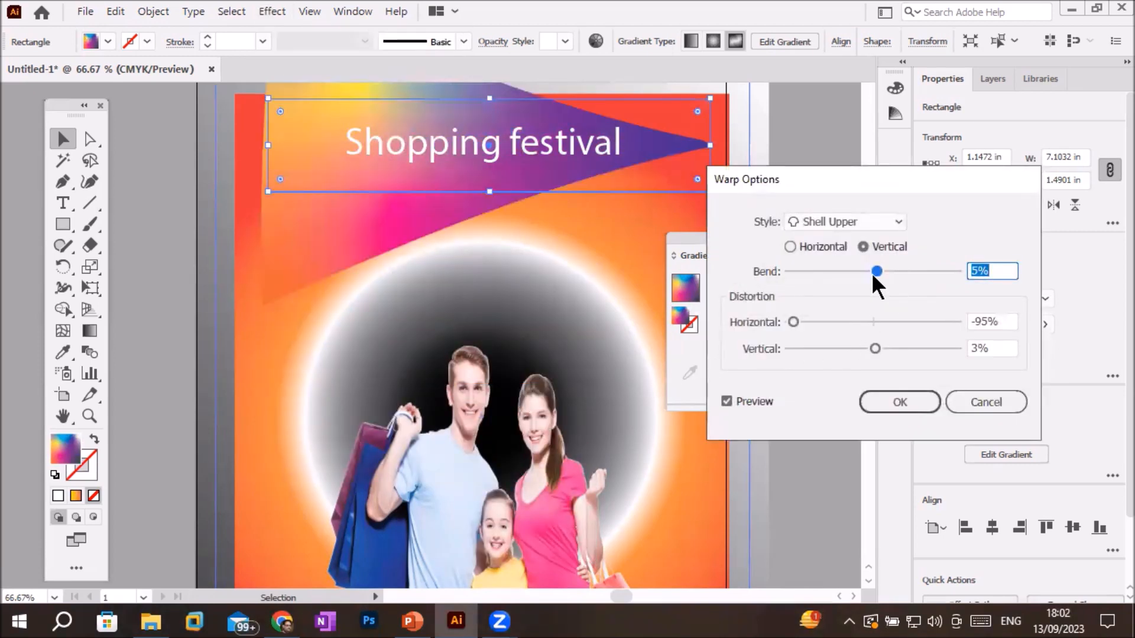
click(978, 397)
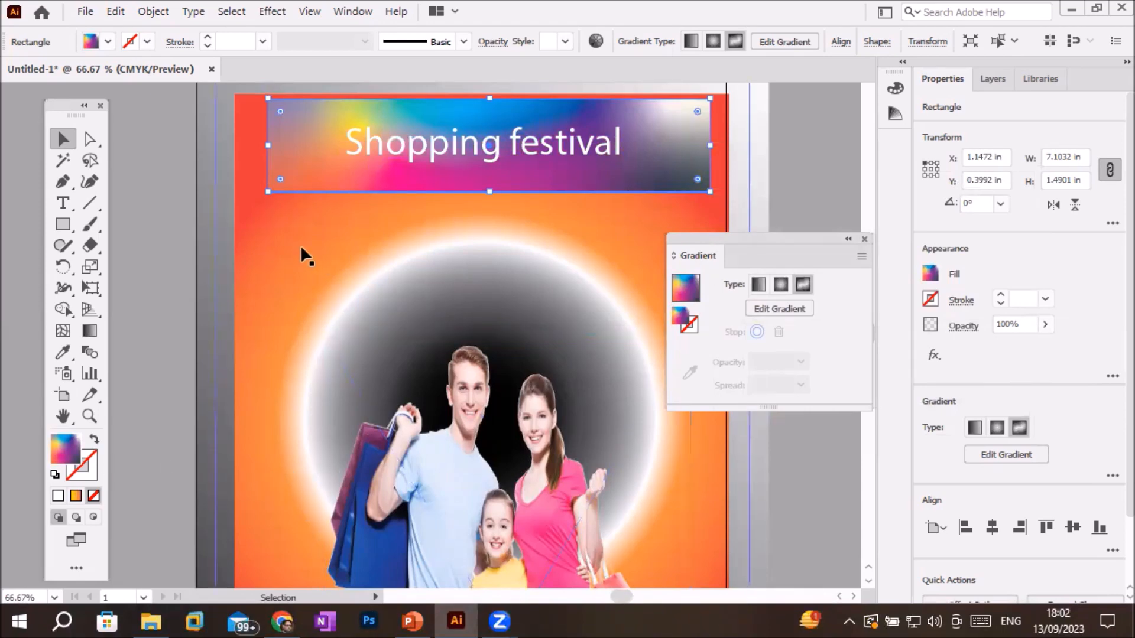
click(179, 211)
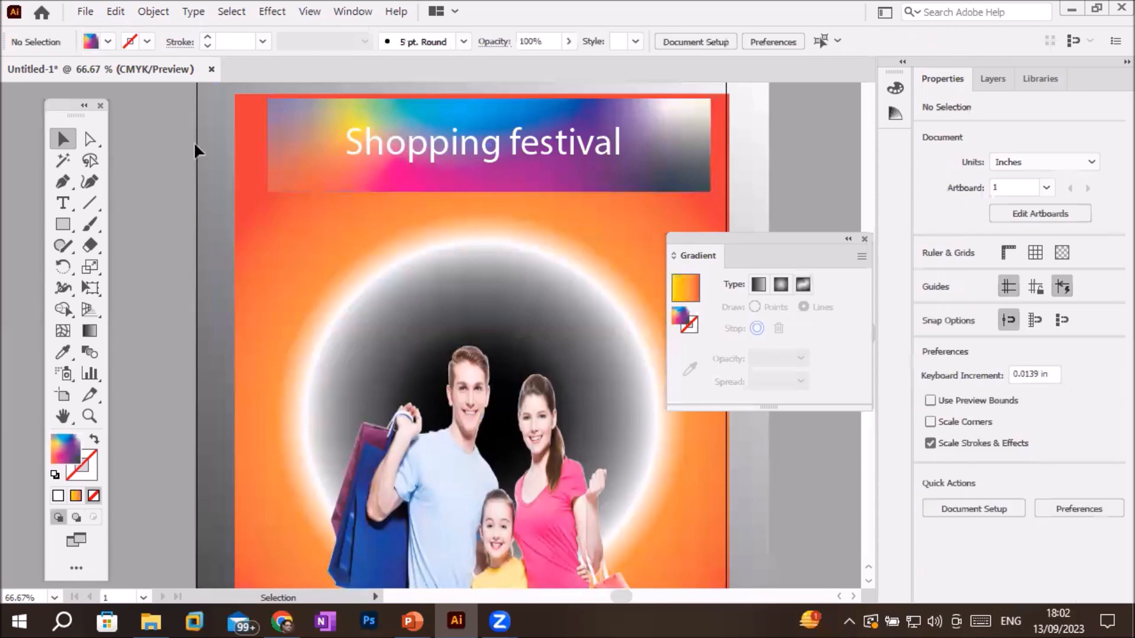
click(272, 11)
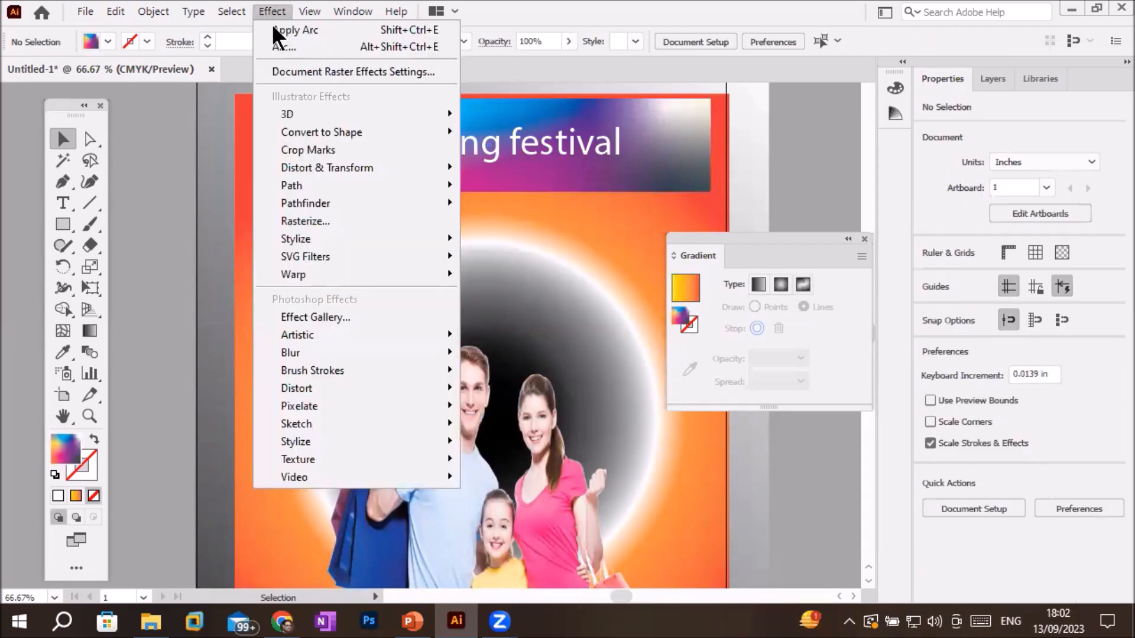
mouse_move(331, 278)
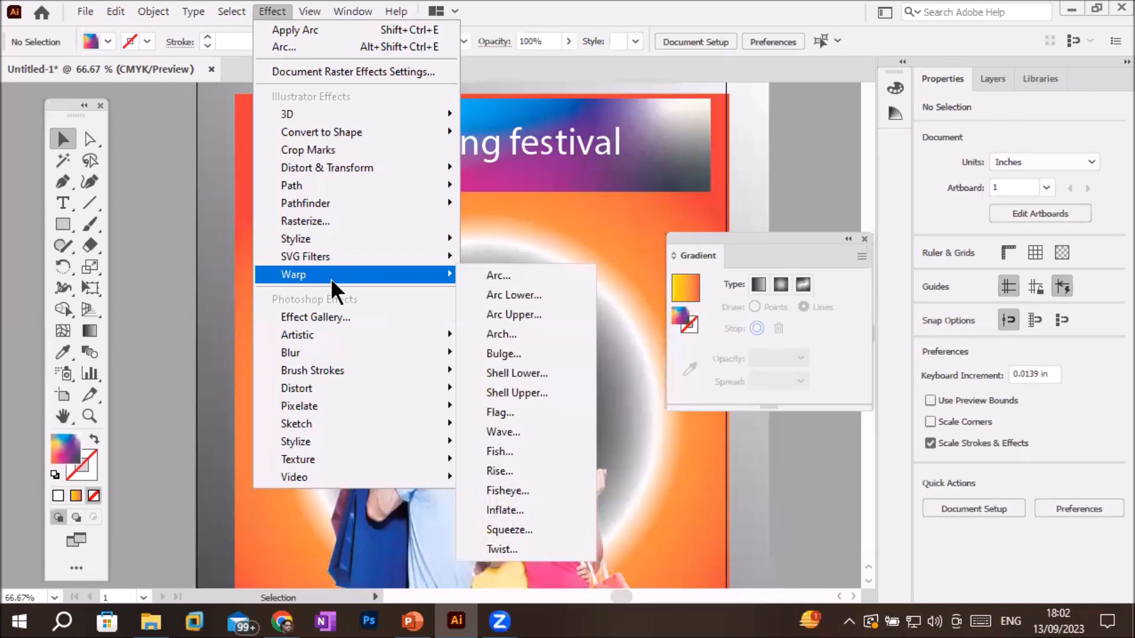
mouse_move(374, 240)
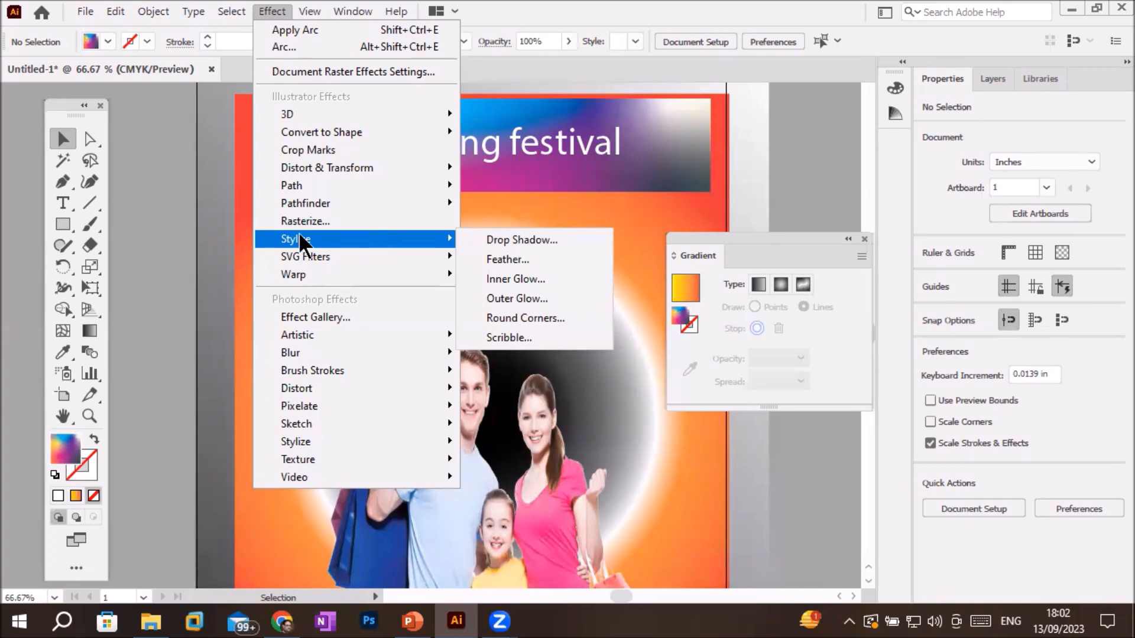
click(138, 215)
- Add a second Letter-size artboard beside the poster and move it farther away from the poster
scroll(325, 296, down, 2)
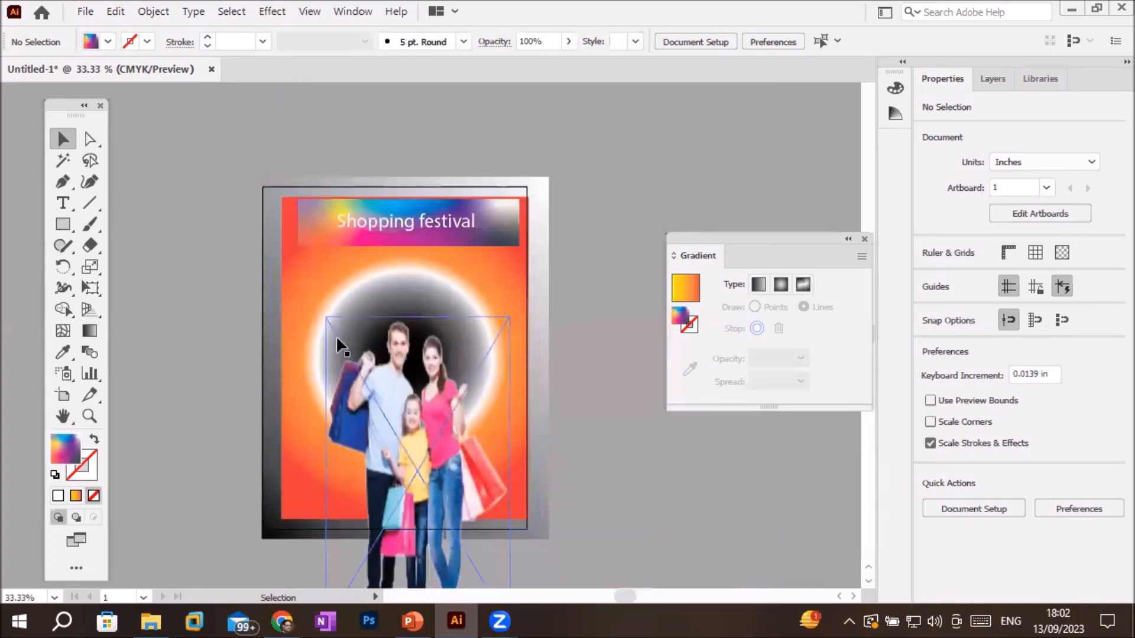
click(63, 396)
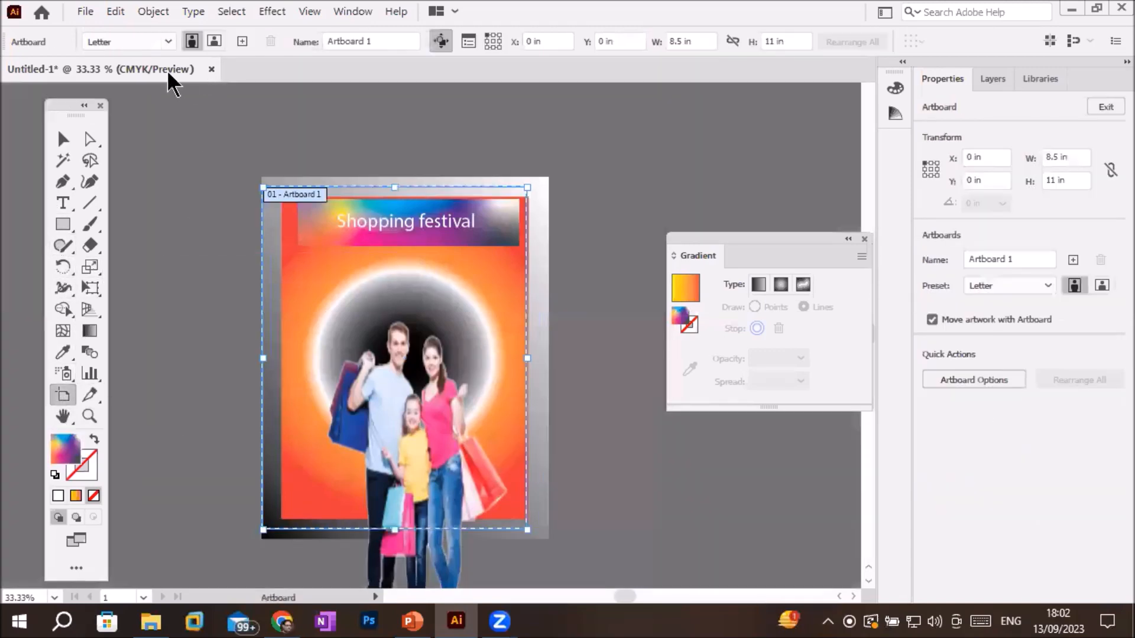
click(242, 41)
key(ctrl+0)
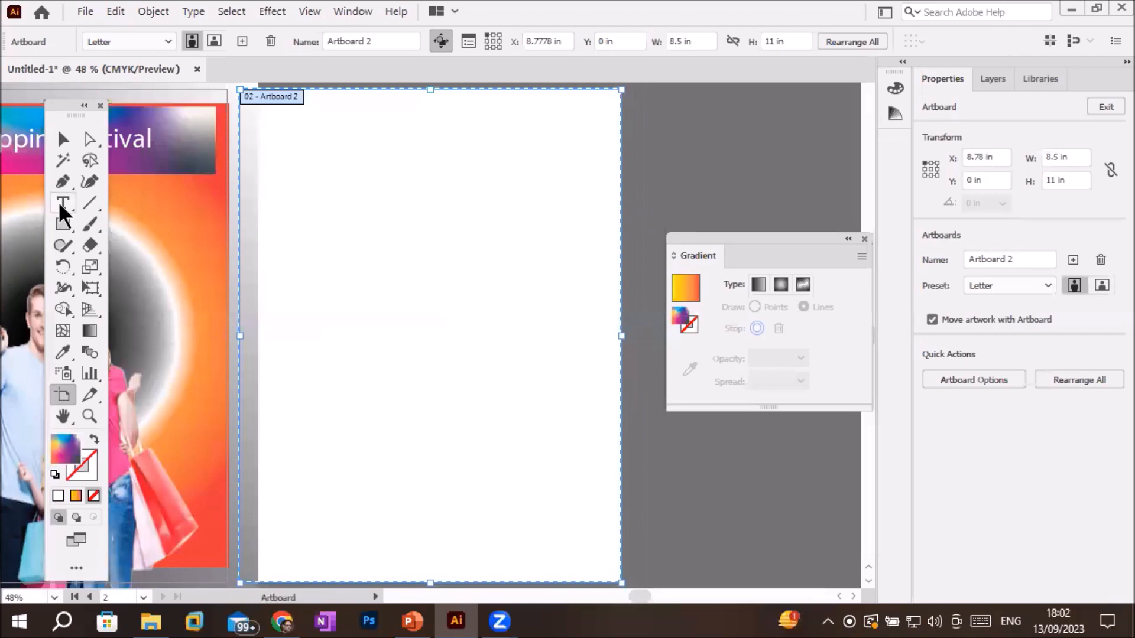
click(63, 224)
click(63, 140)
click(62, 395)
drag(335, 354, 492, 365)
- Try fitting another artboard to the gradient background rectangle, undo the last artboard change and close the Gradient panel
click(353, 173)
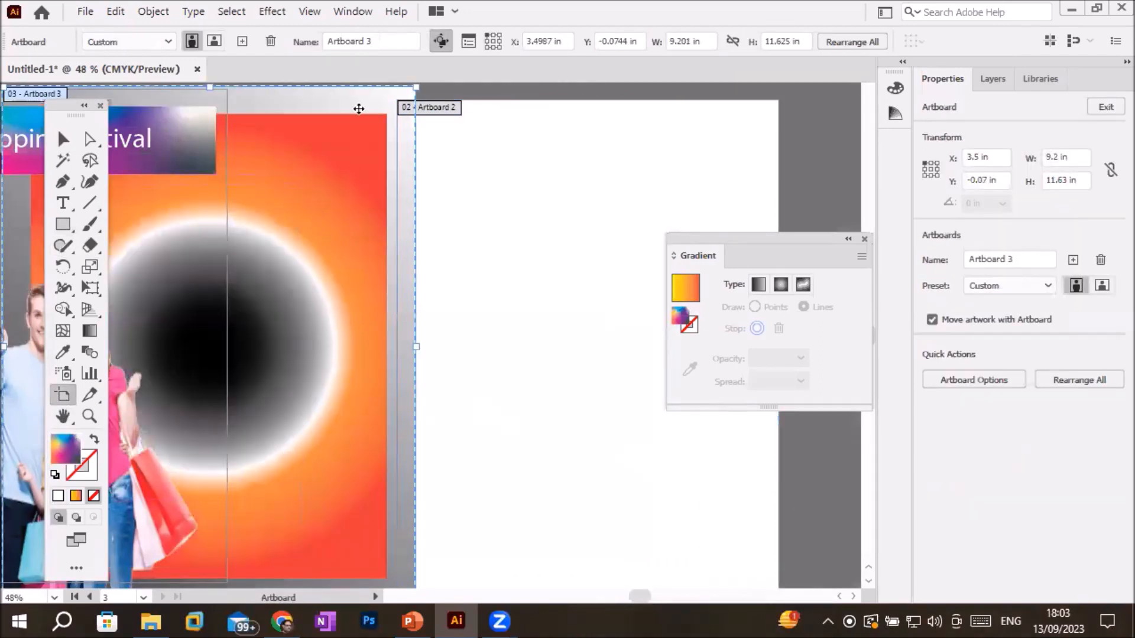
key(ctrl+z)
click(864, 239)
click(61, 227)
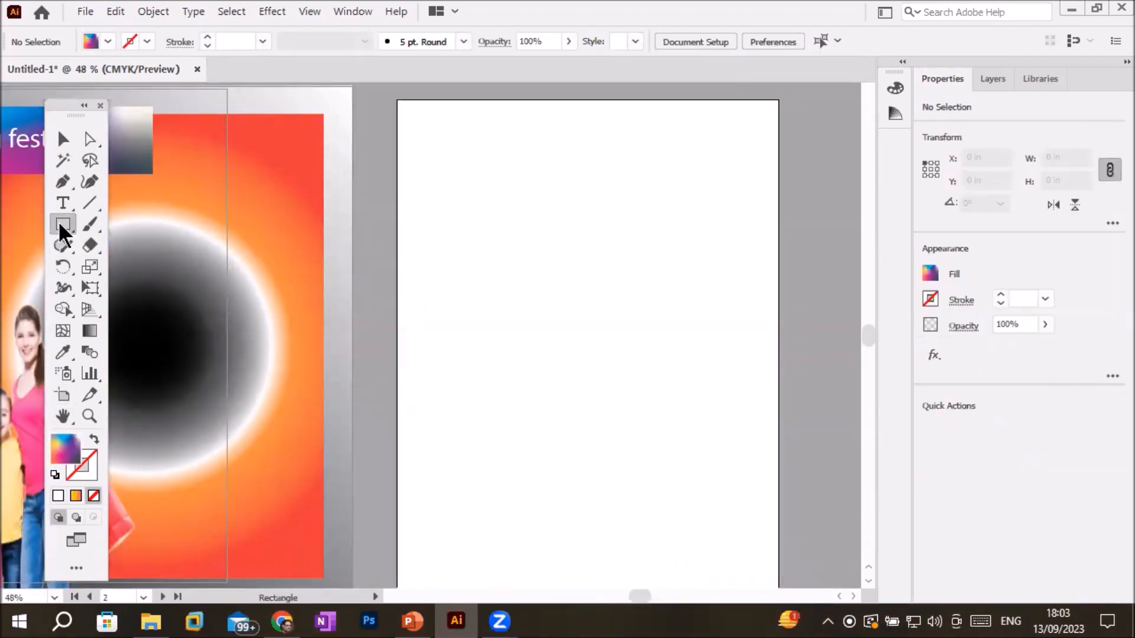
- Add the text "News Headline" near the top of the second artboard, about 5.06 in wide at 58.55 pt
click(63, 203)
click(481, 148)
text(News Headline)
click(63, 139)
drag(527, 149, 631, 144)
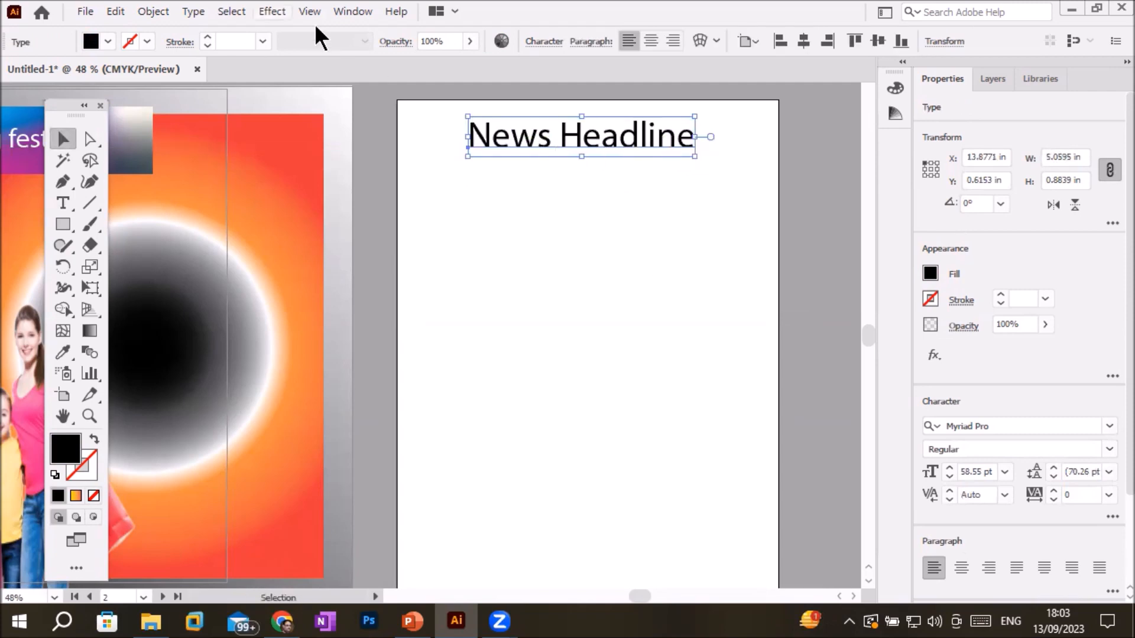
- Apply a drop shadow in Normal mode with a gray colour to the "News Headline" text
click(272, 11)
mouse_move(345, 204)
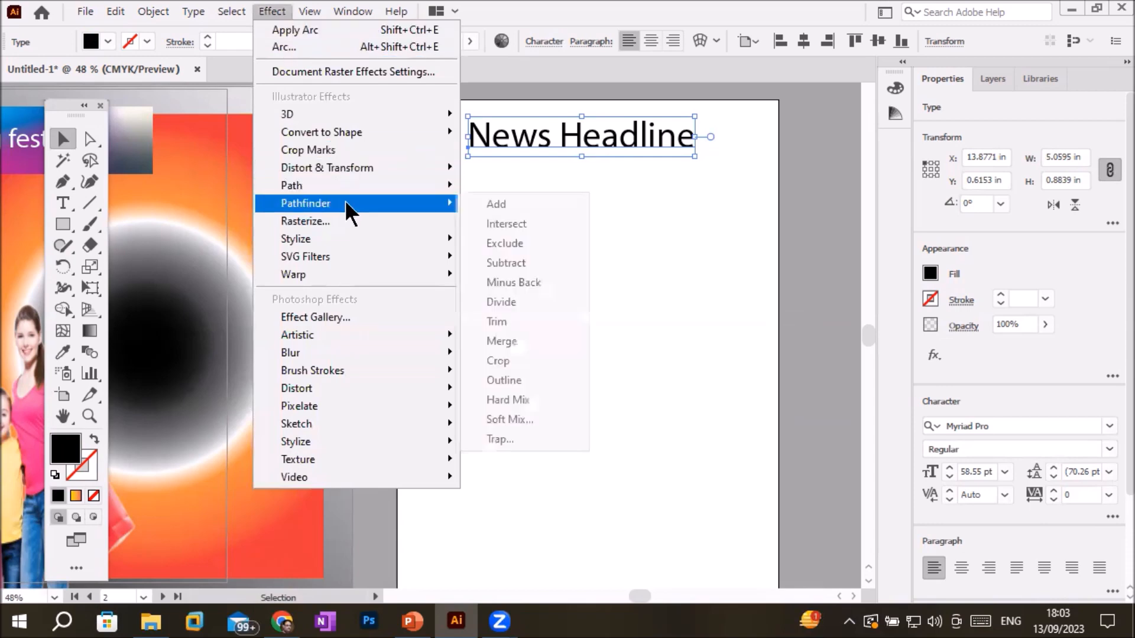
click(544, 244)
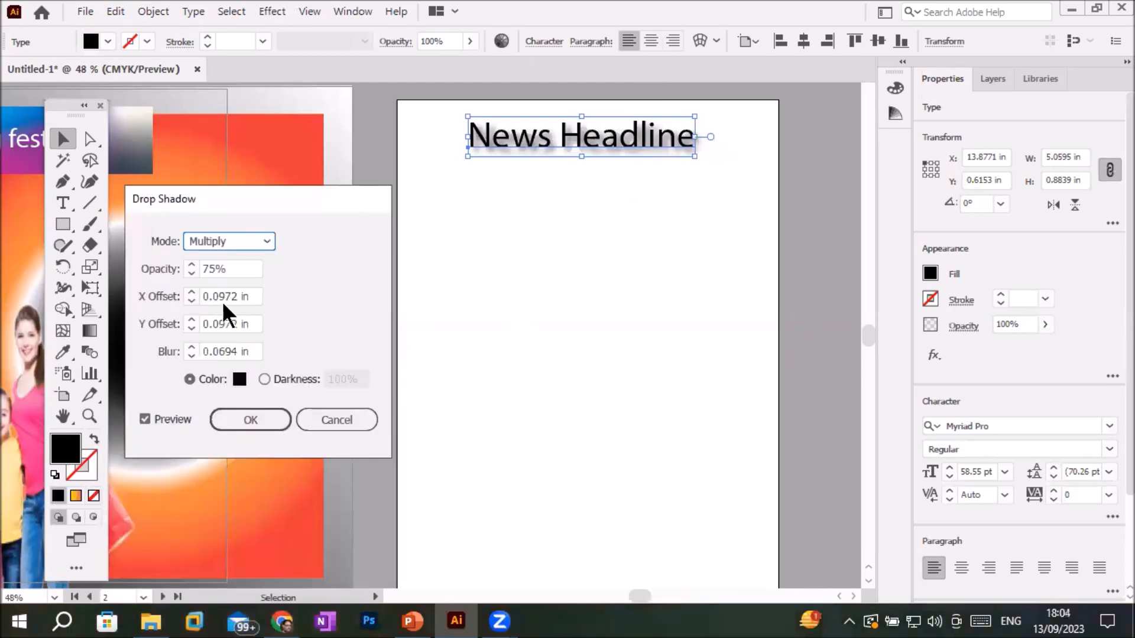
click(246, 241)
click(240, 260)
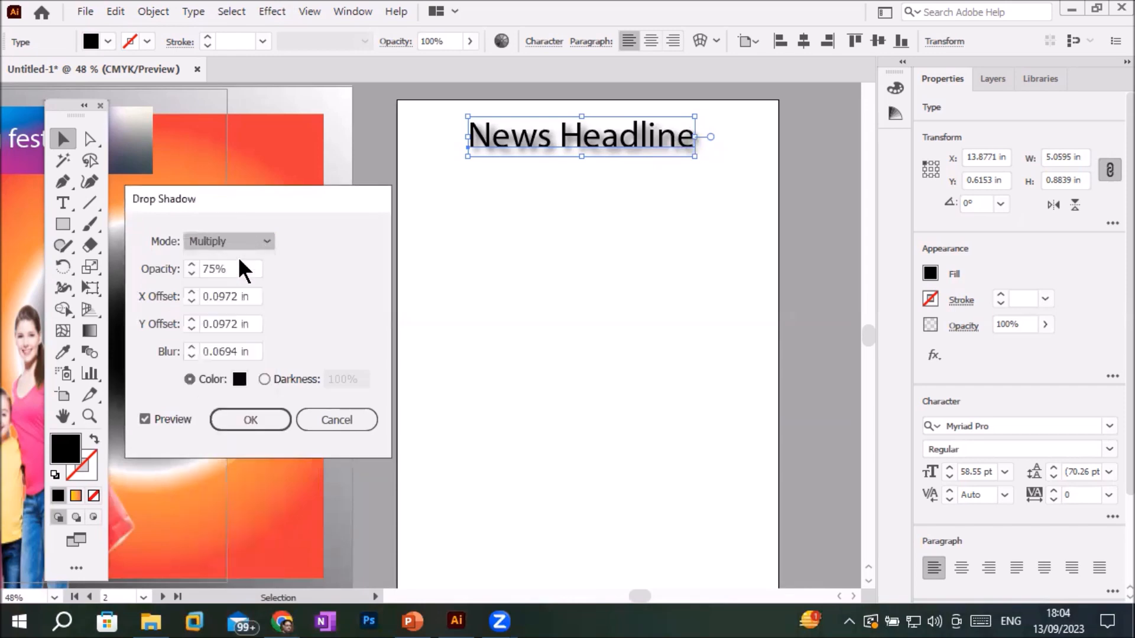
click(239, 380)
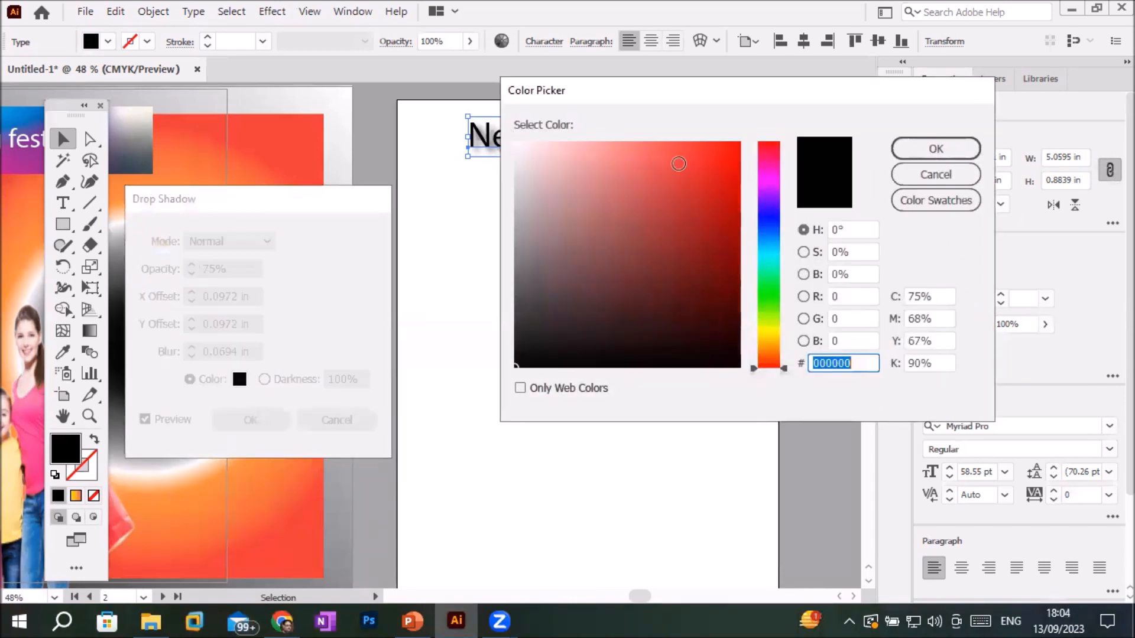
click(529, 217)
click(928, 150)
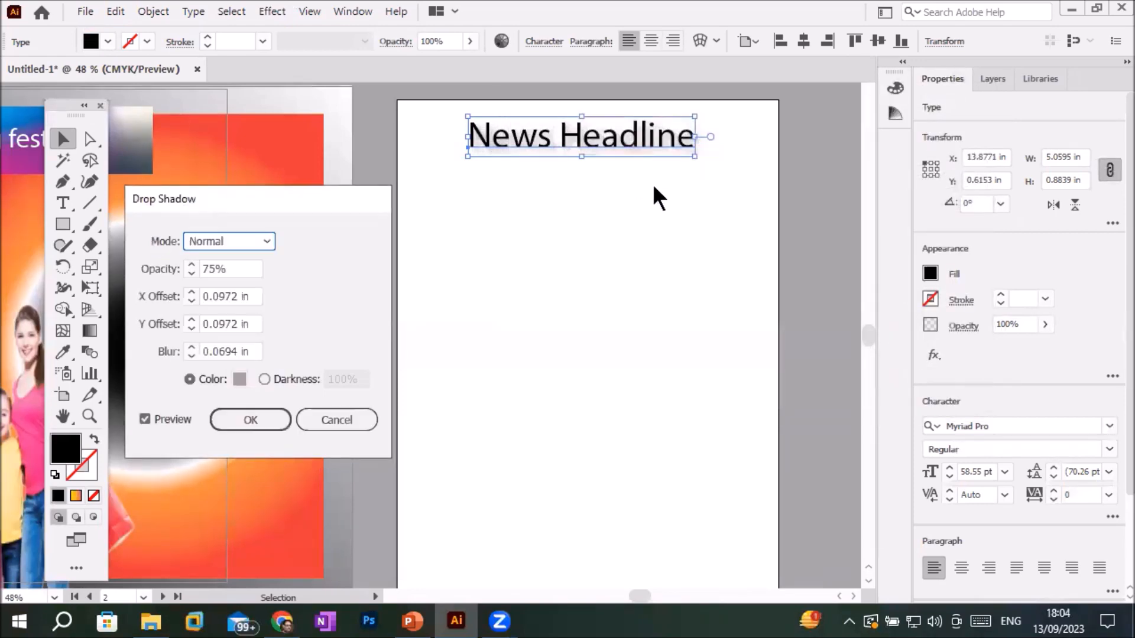
click(279, 420)
- Dock the floating toolbar and draw a black rectangle about 4.62 in wide and 0.39 in high below the headline
scroll(653, 108, up, 5)
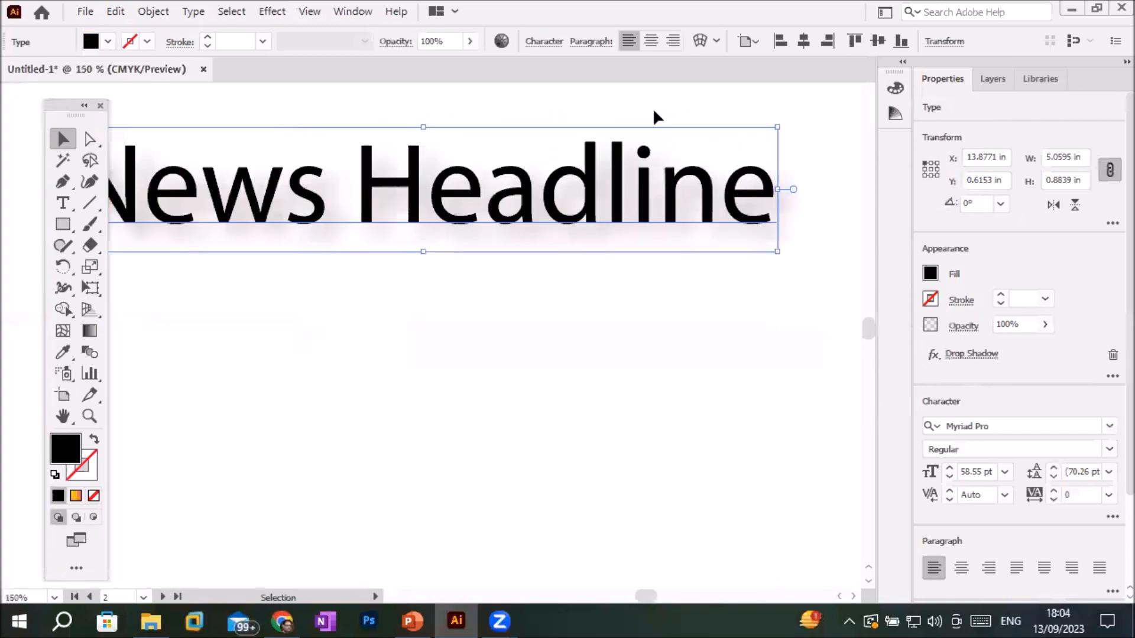
scroll(653, 108, down, 3)
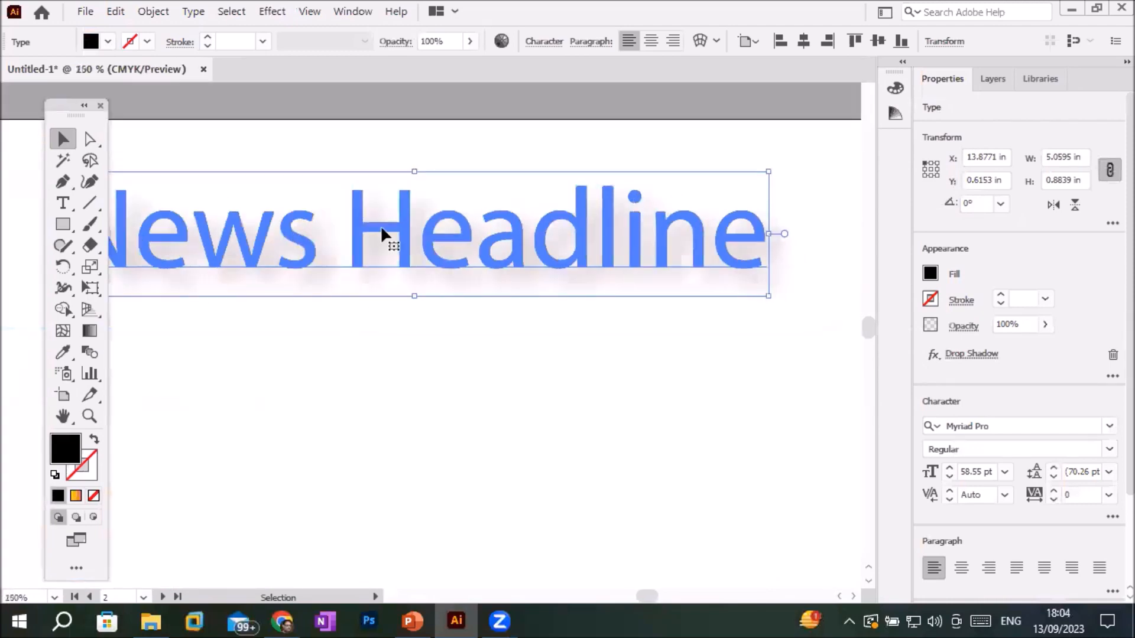
drag(64, 112, 5, 122)
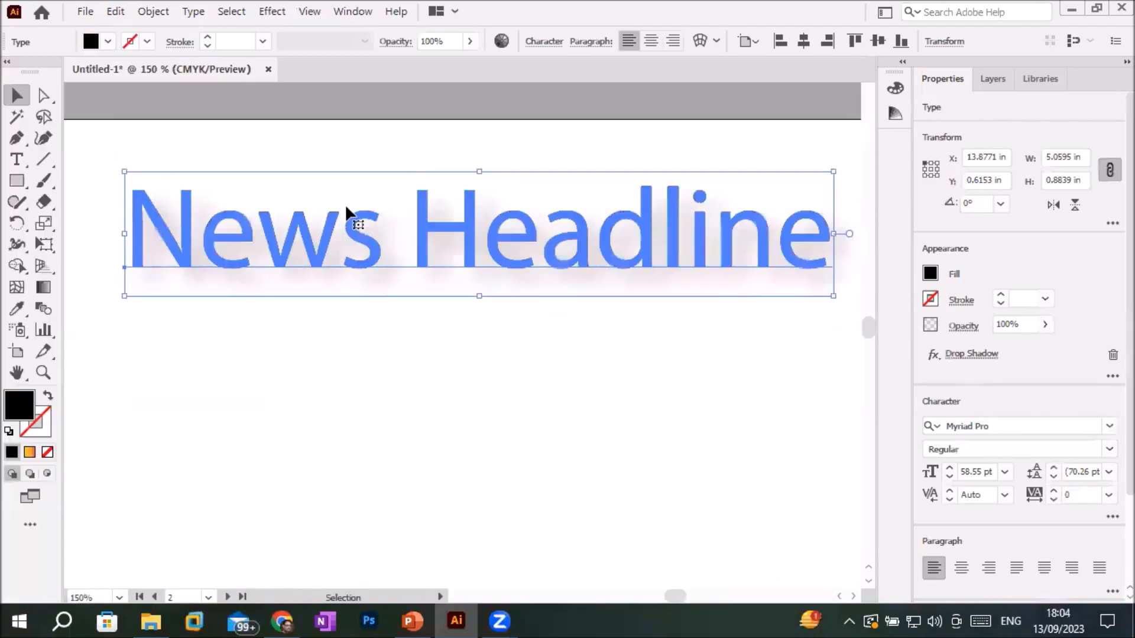
click(416, 373)
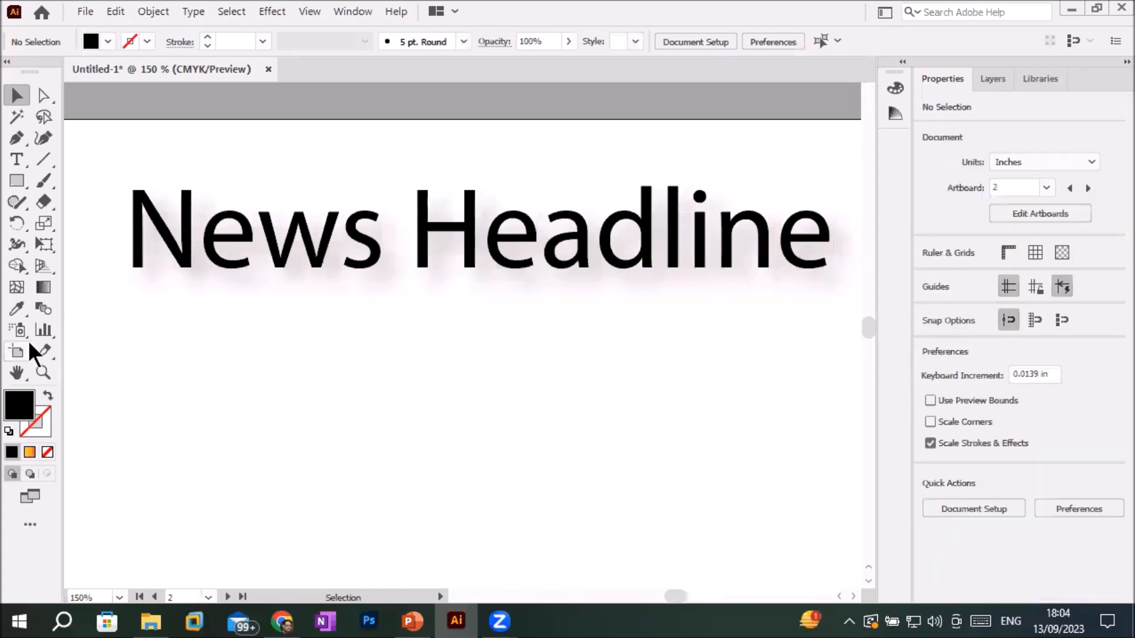
click(22, 182)
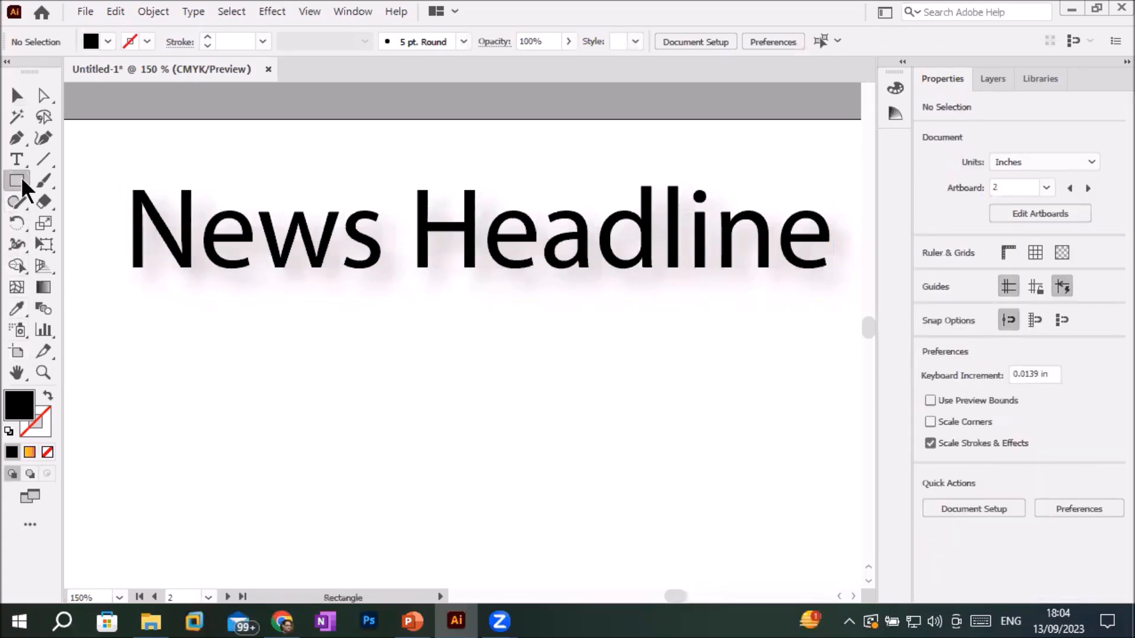
mouse_move(159, 316)
mouse_down()
mouse_move(407, 381)
mouse_move(852, 410)
mouse_move(807, 409)
mouse_move(807, 371)
mouse_up()
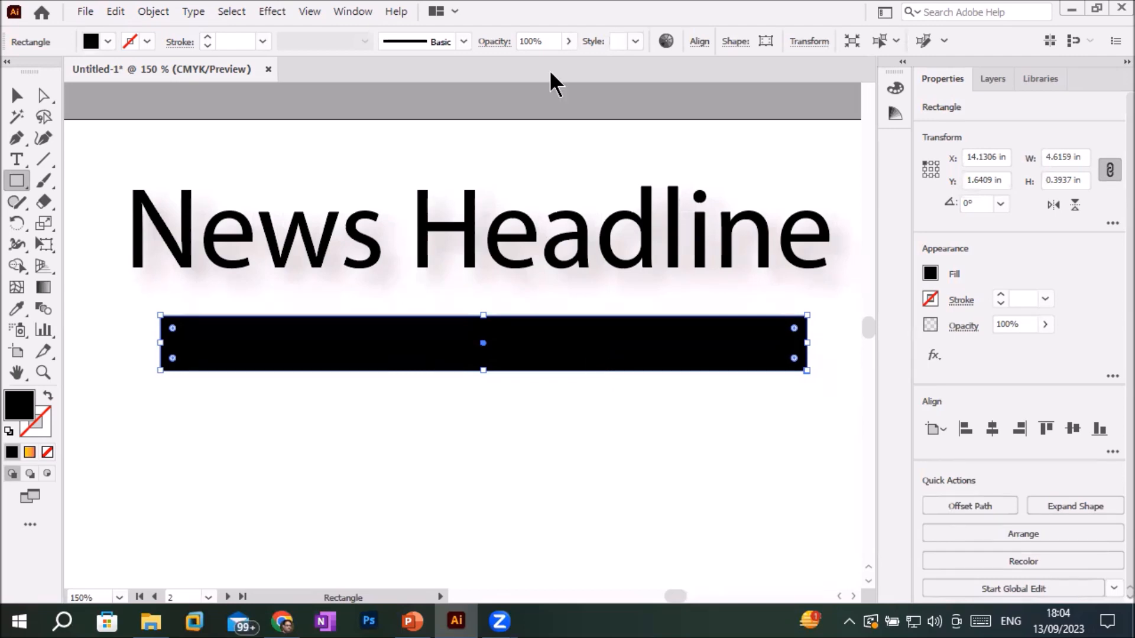
- Apply a Drop Shadow effect to the black rectangle with its opacity set to 100%
click(268, 11)
mouse_move(329, 239)
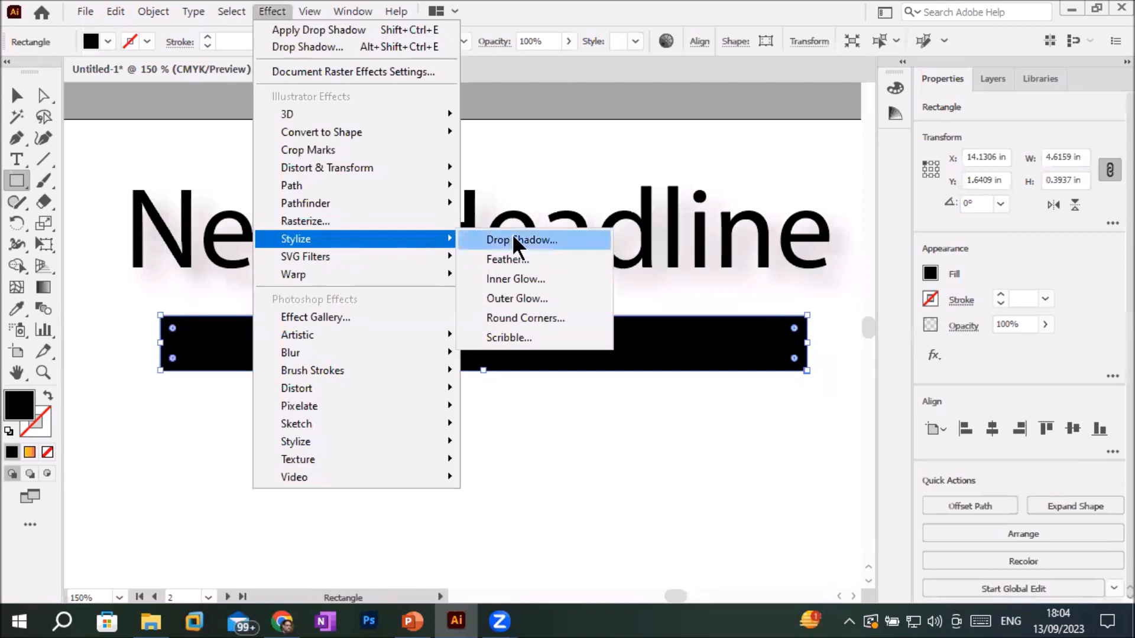
click(515, 241)
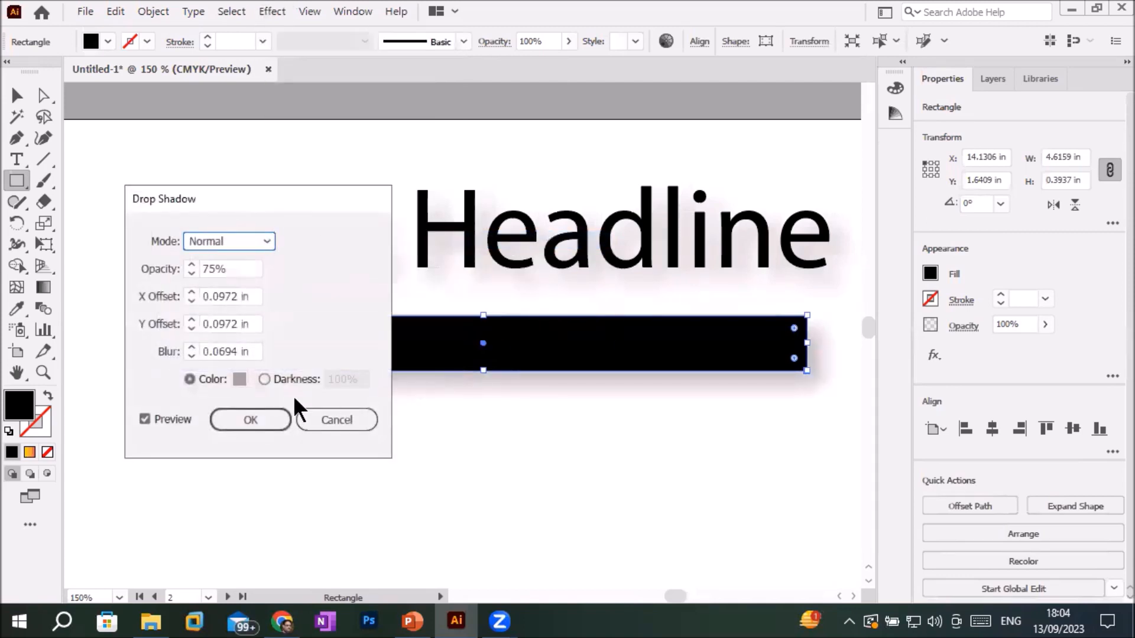
drag(238, 205, 204, 147)
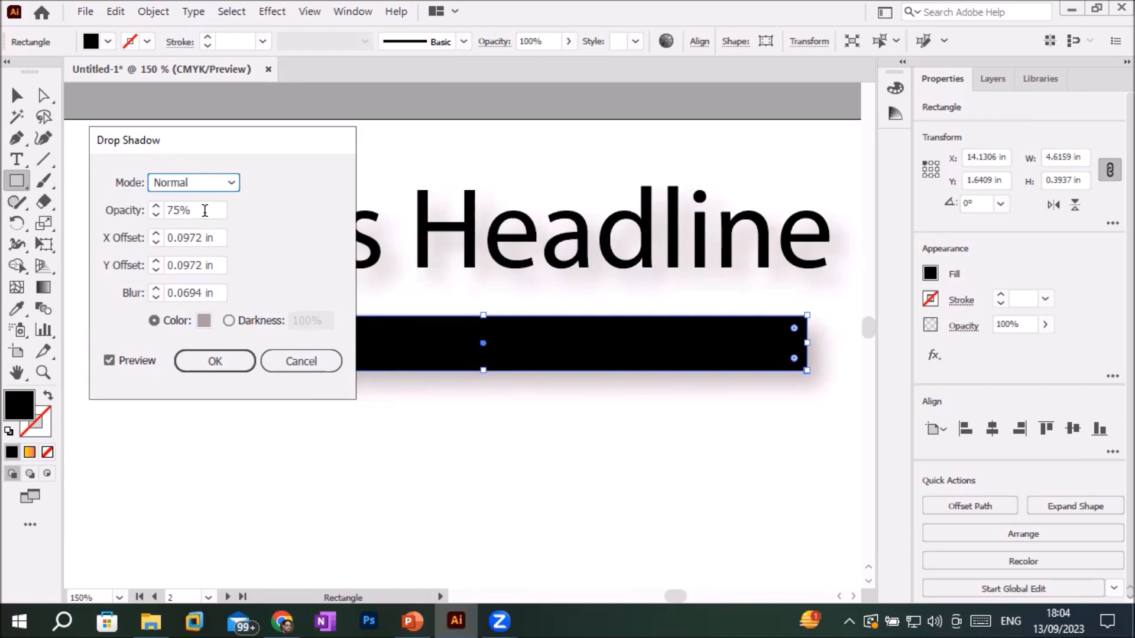
drag(204, 211, 81, 214)
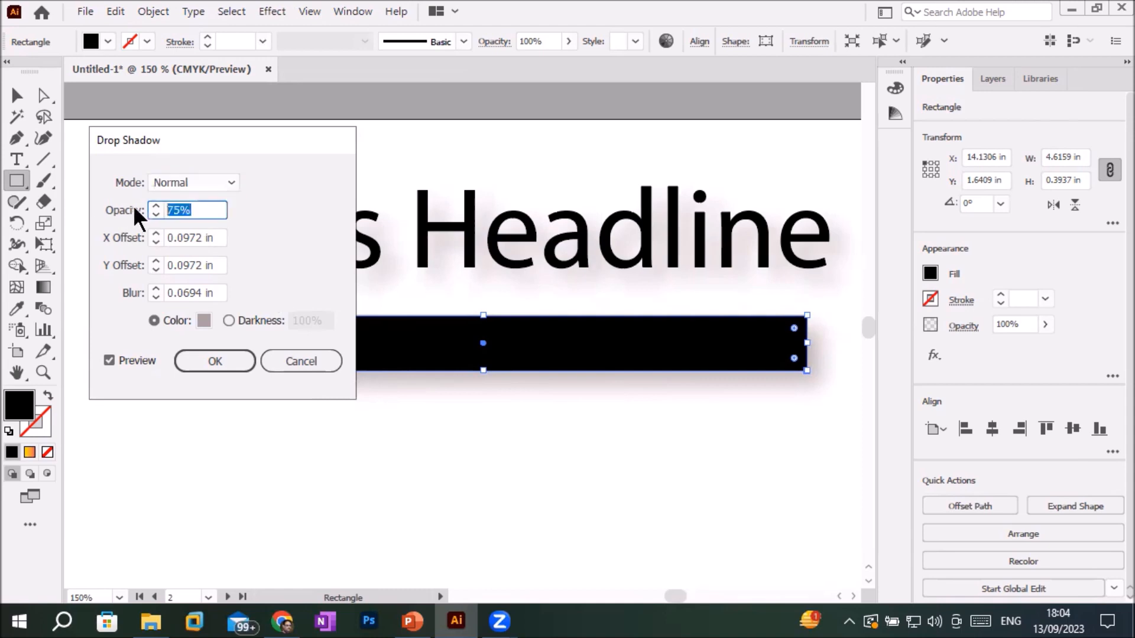
click(153, 206)
click(156, 206)
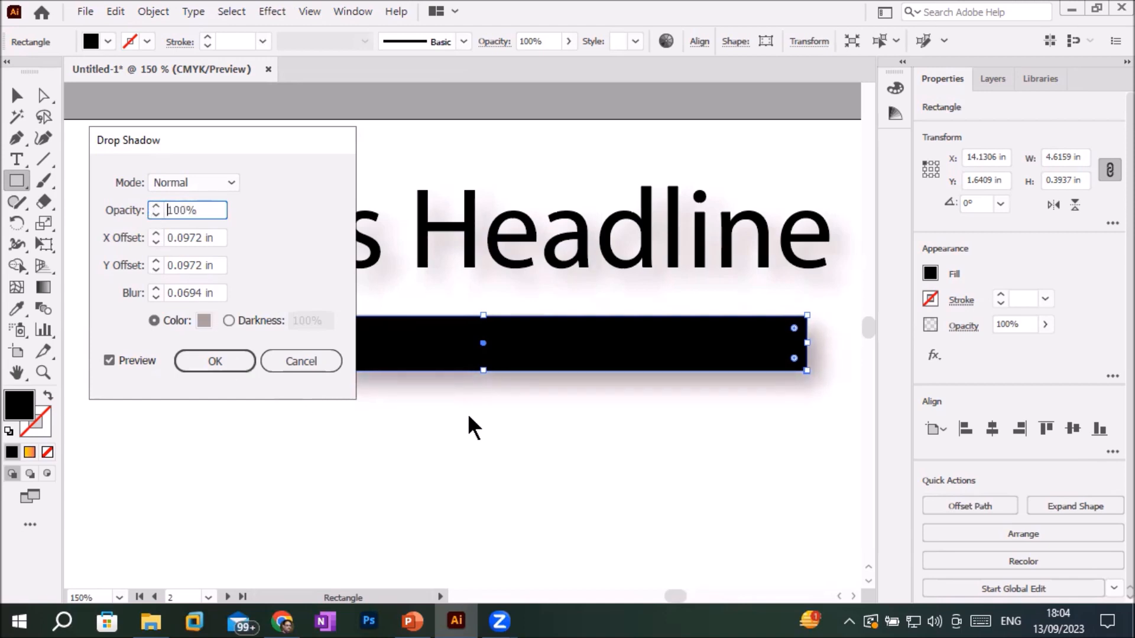
click(208, 361)
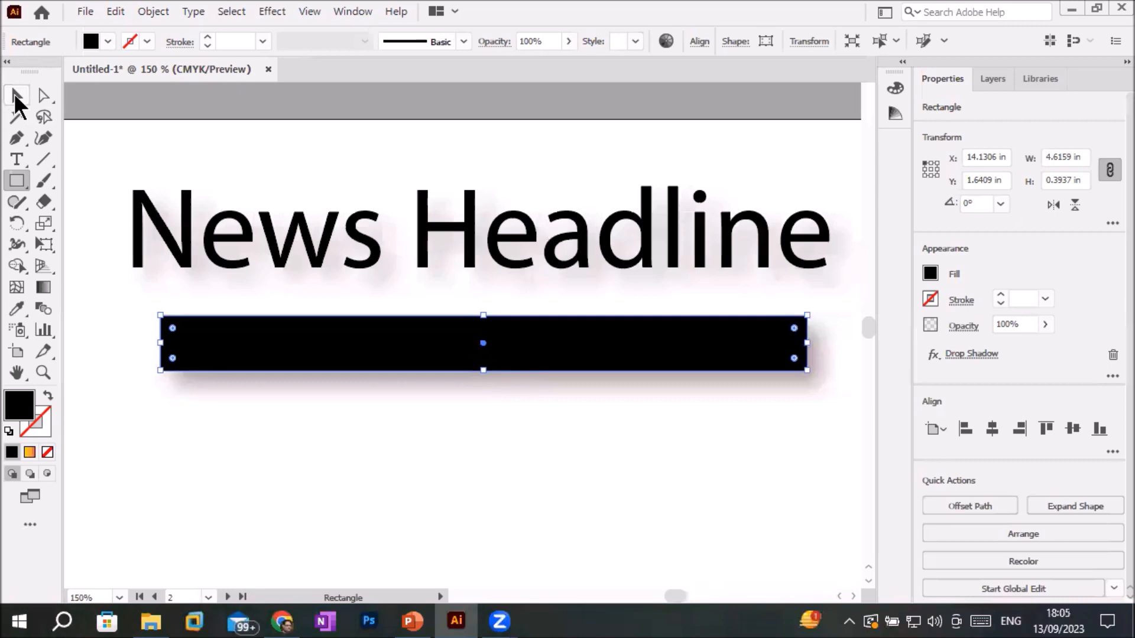
click(16, 96)
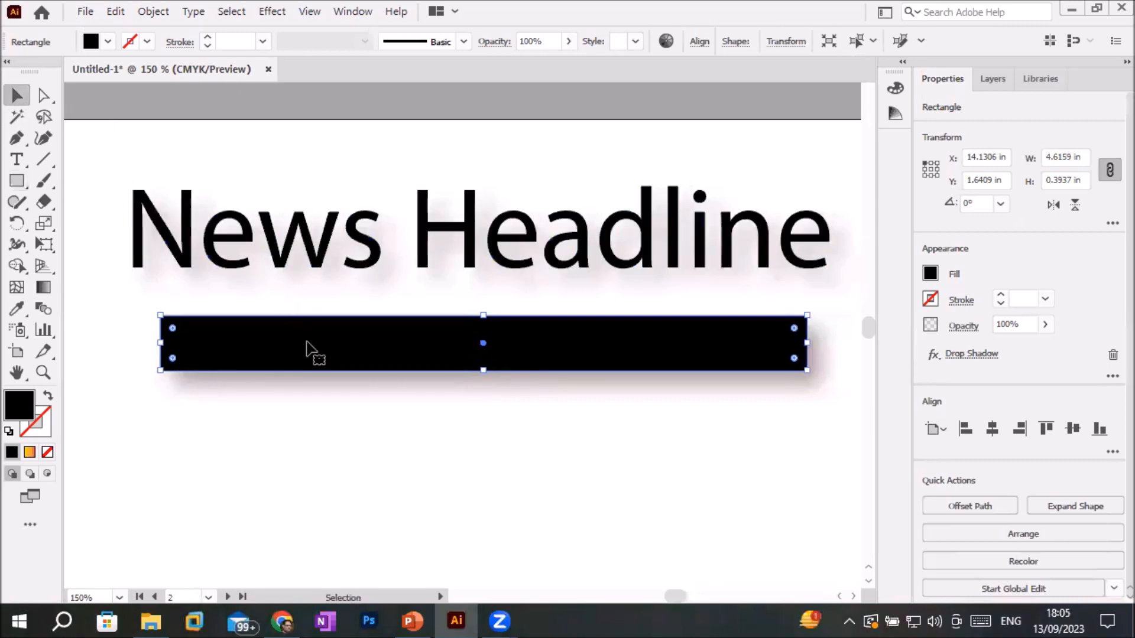
click(271, 13)
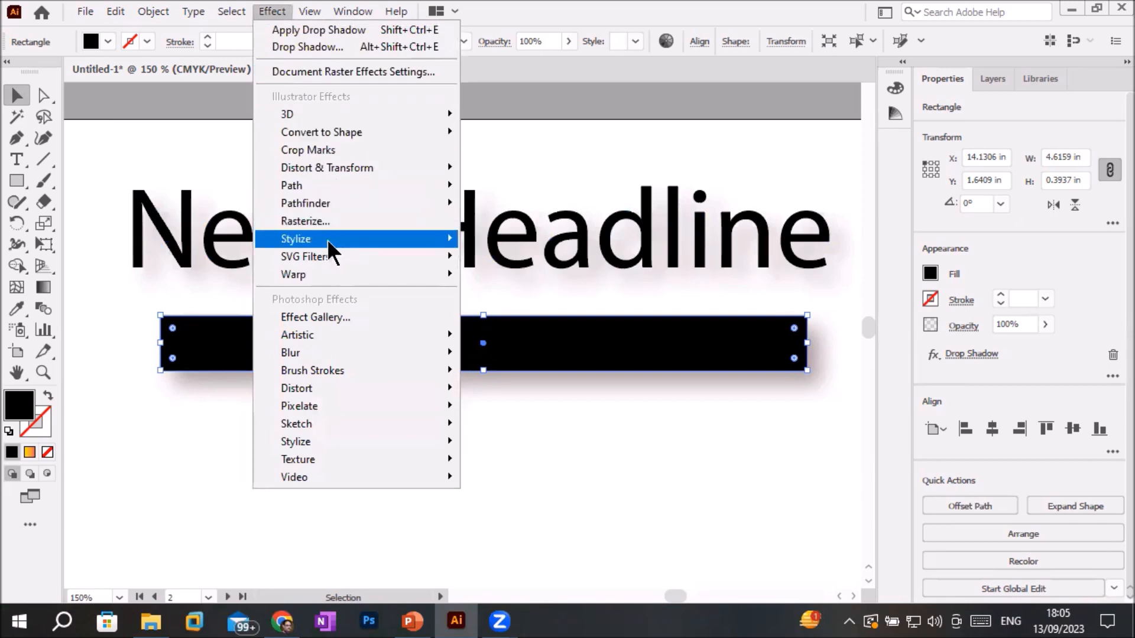
mouse_move(328, 238)
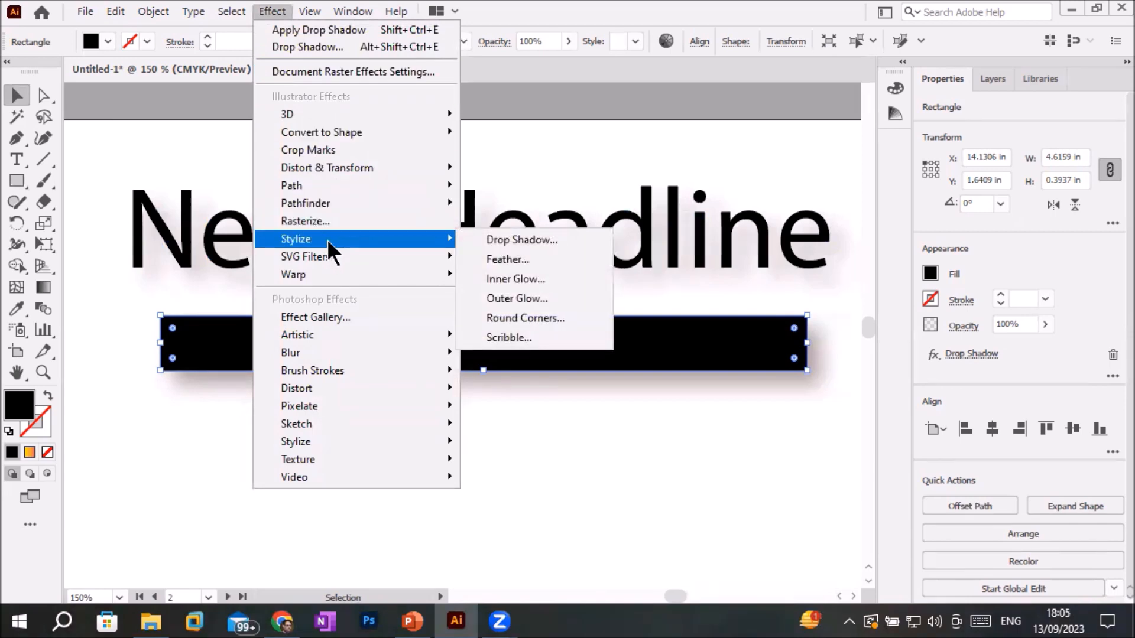
click(532, 242)
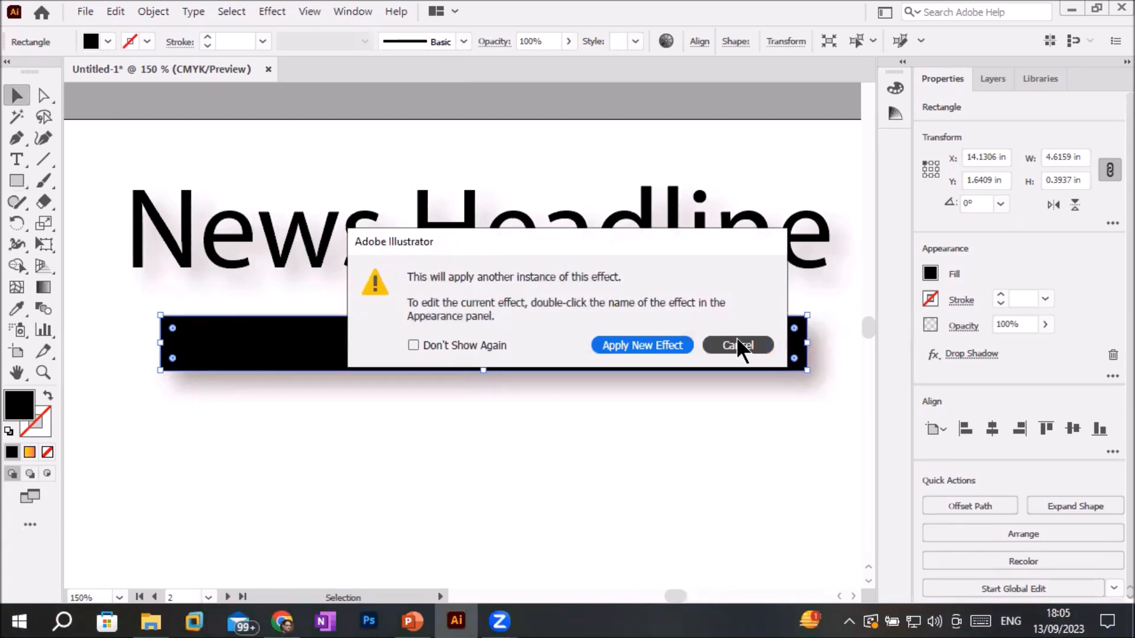
click(736, 345)
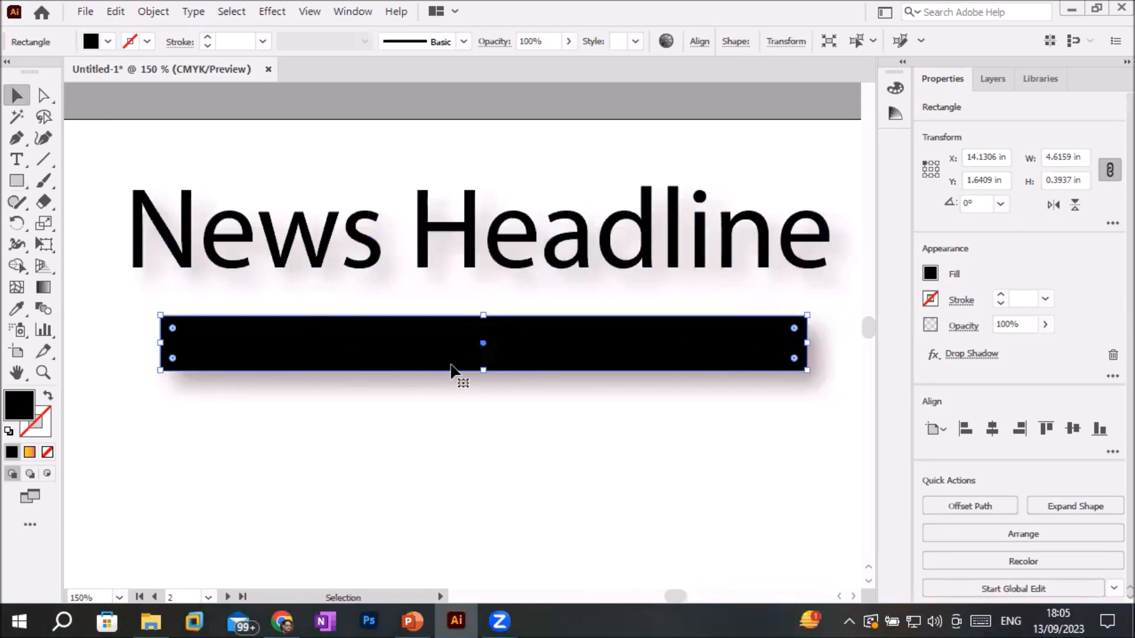
- Edit the rectangle's existing drop shadow and set its blur to 0.125 in
click(968, 356)
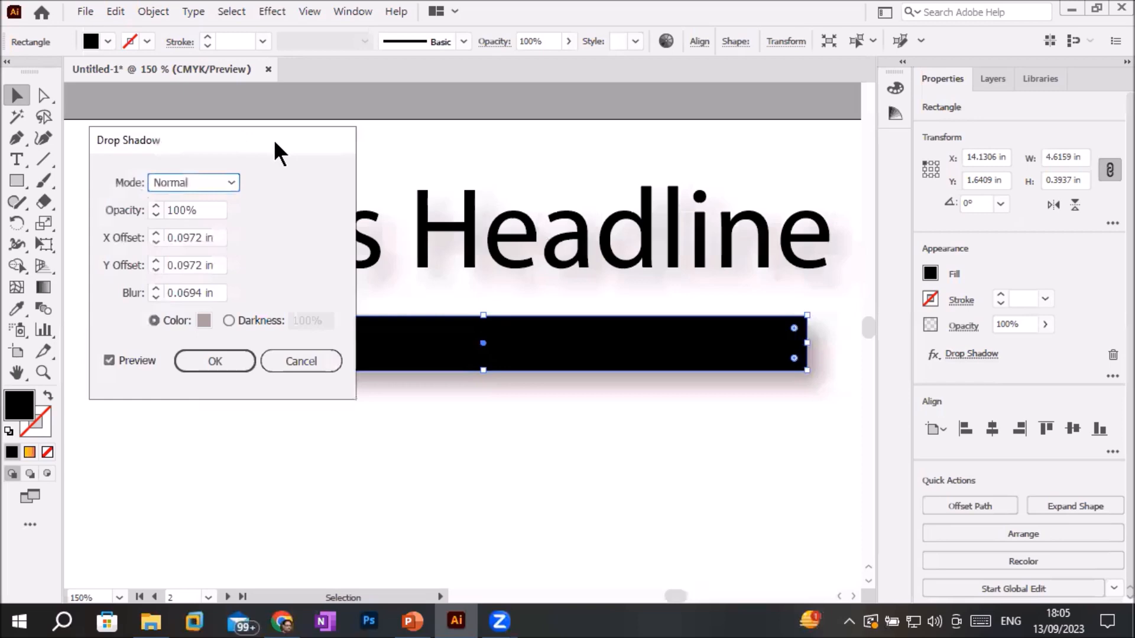
drag(275, 142, 808, 187)
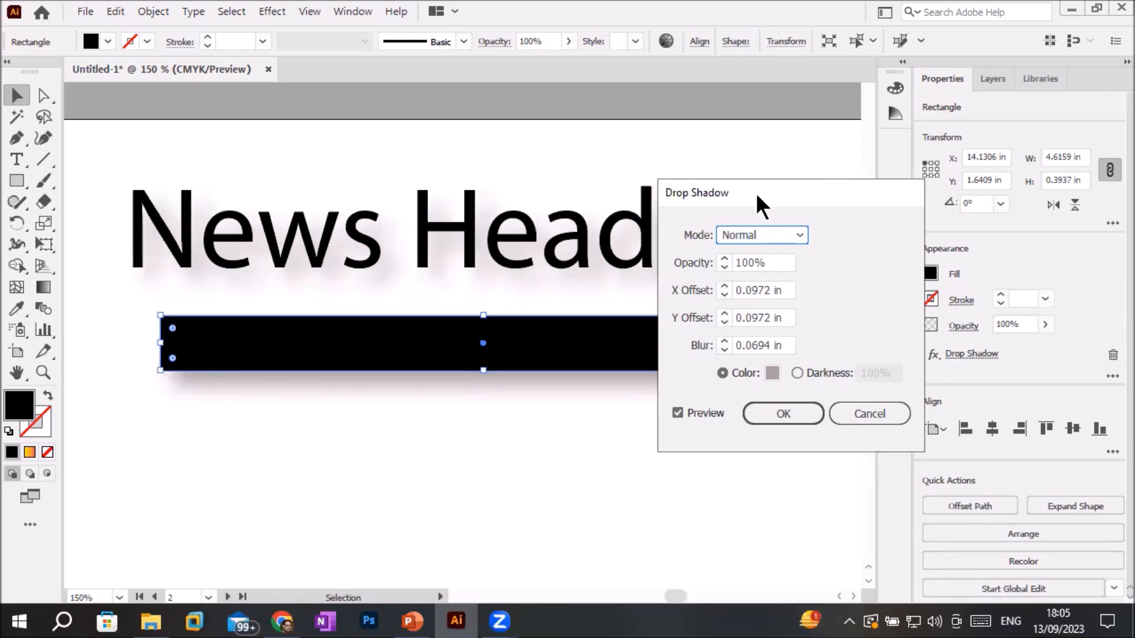
drag(755, 193, 801, 94)
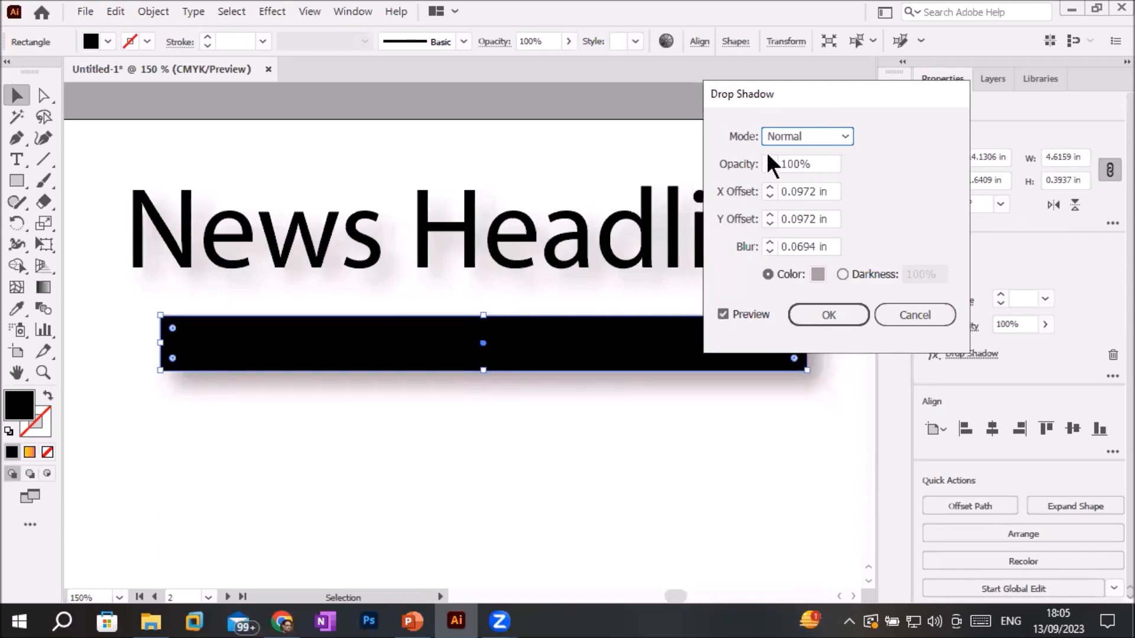
click(769, 240)
click(769, 239)
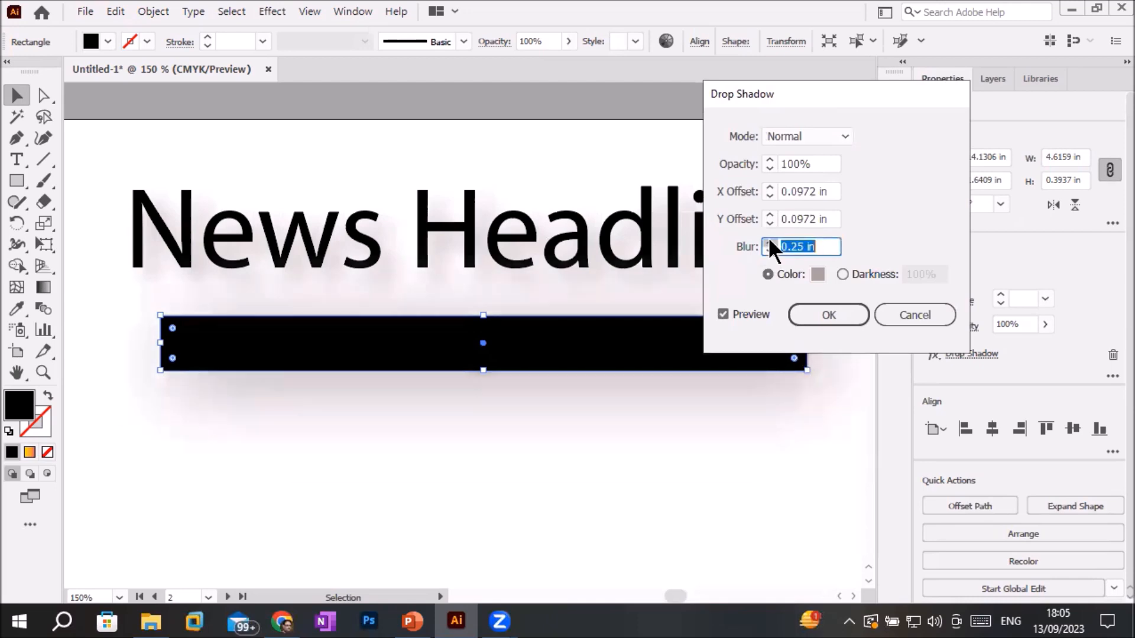
click(769, 239)
click(769, 239)
click(769, 240)
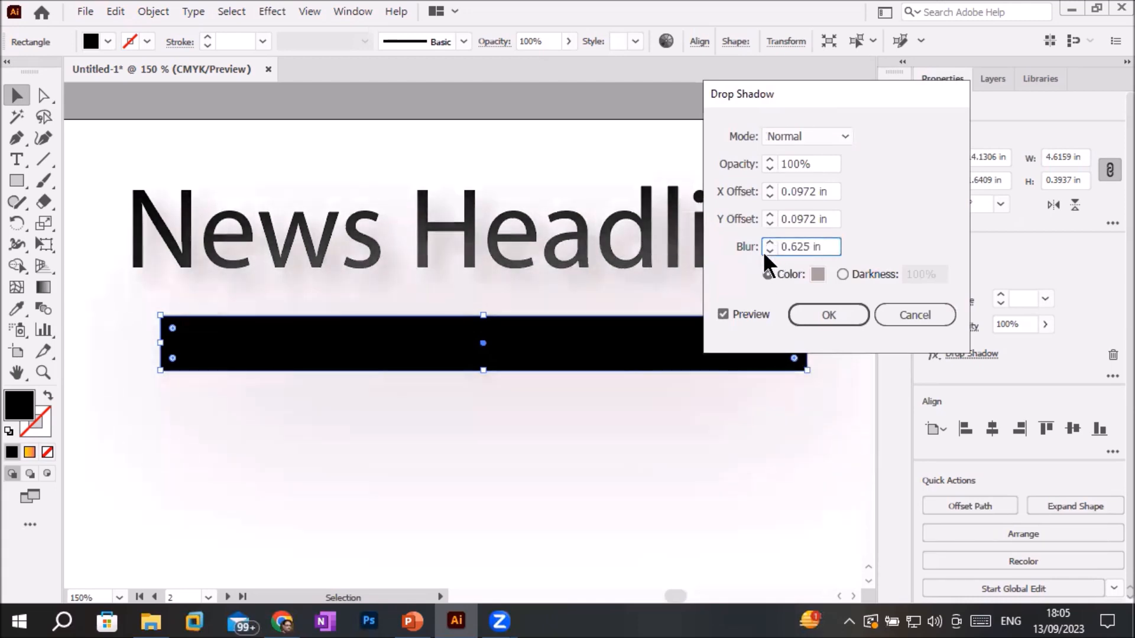
click(768, 251)
click(768, 251)
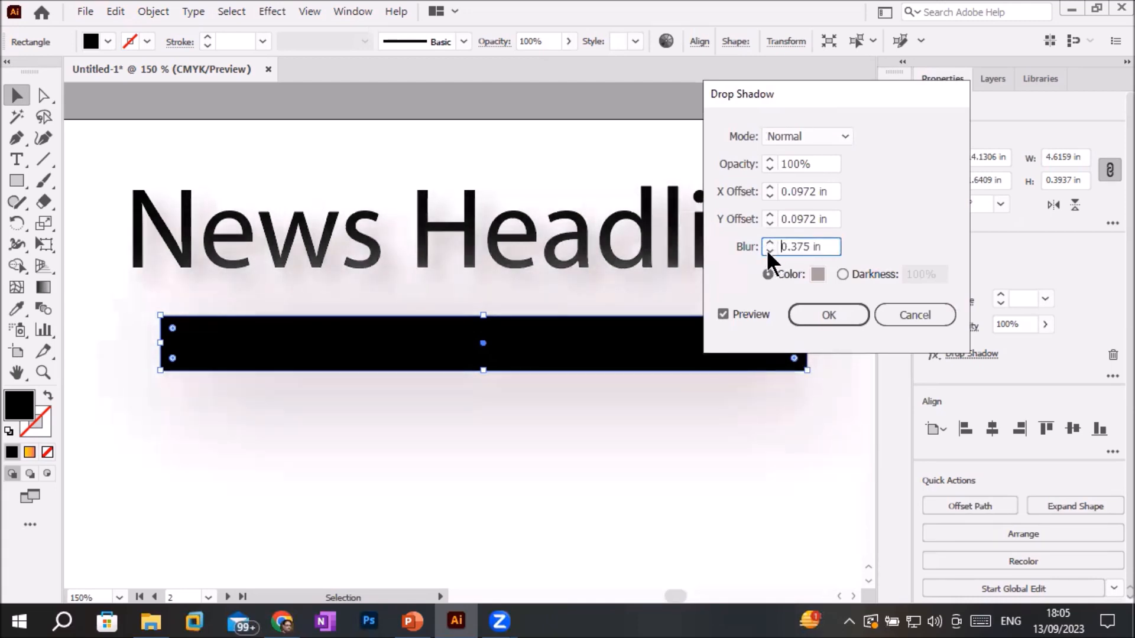
click(768, 251)
click(768, 251)
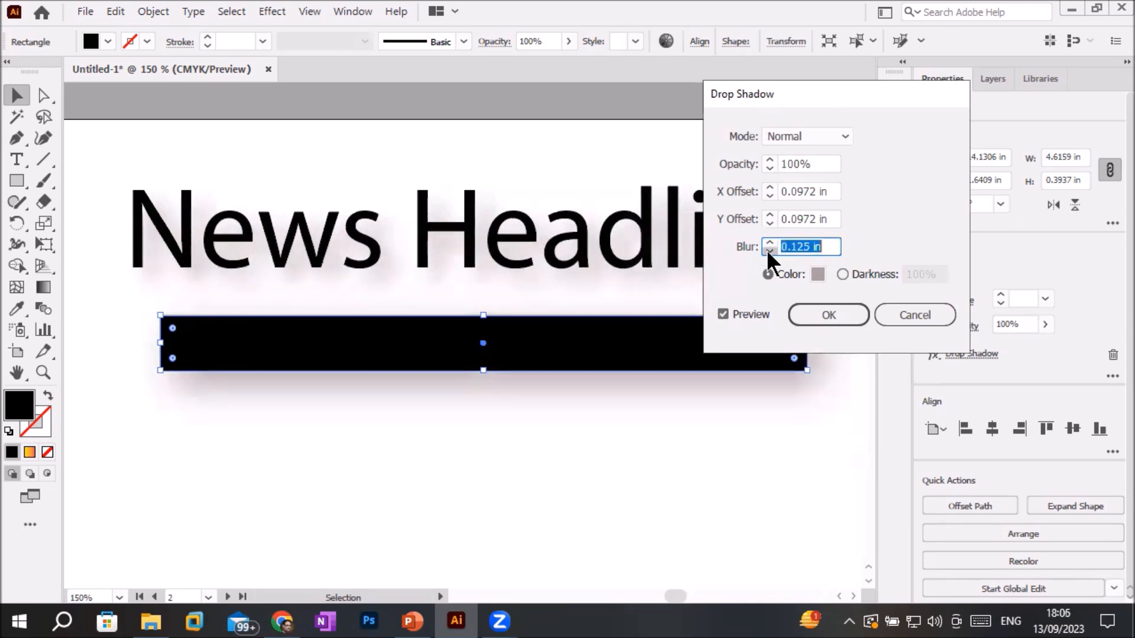
click(769, 252)
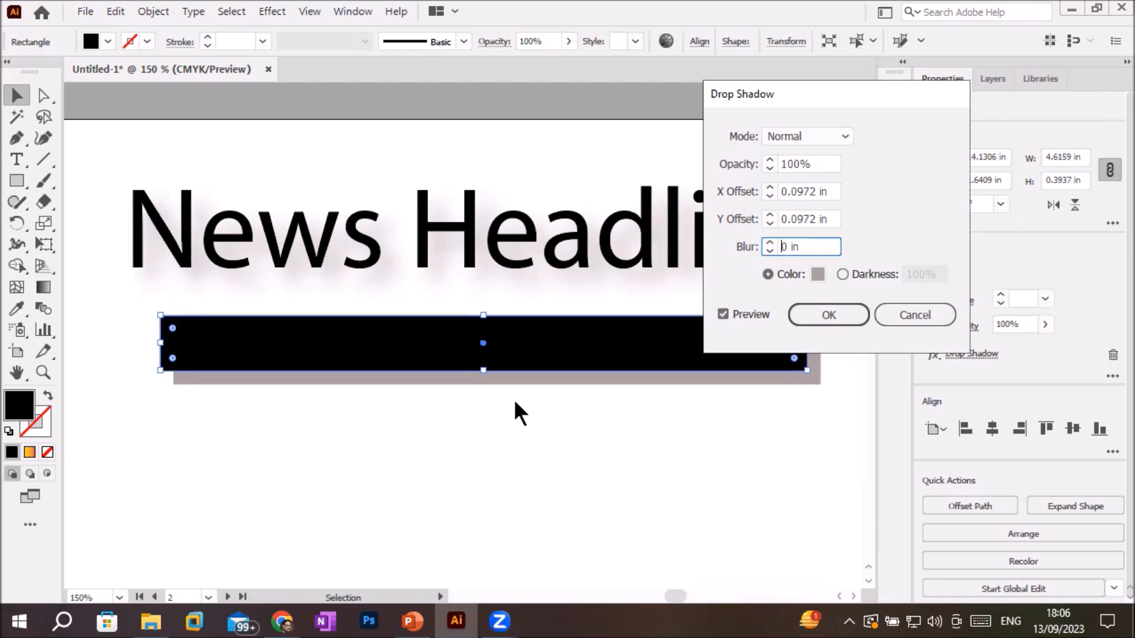
click(770, 242)
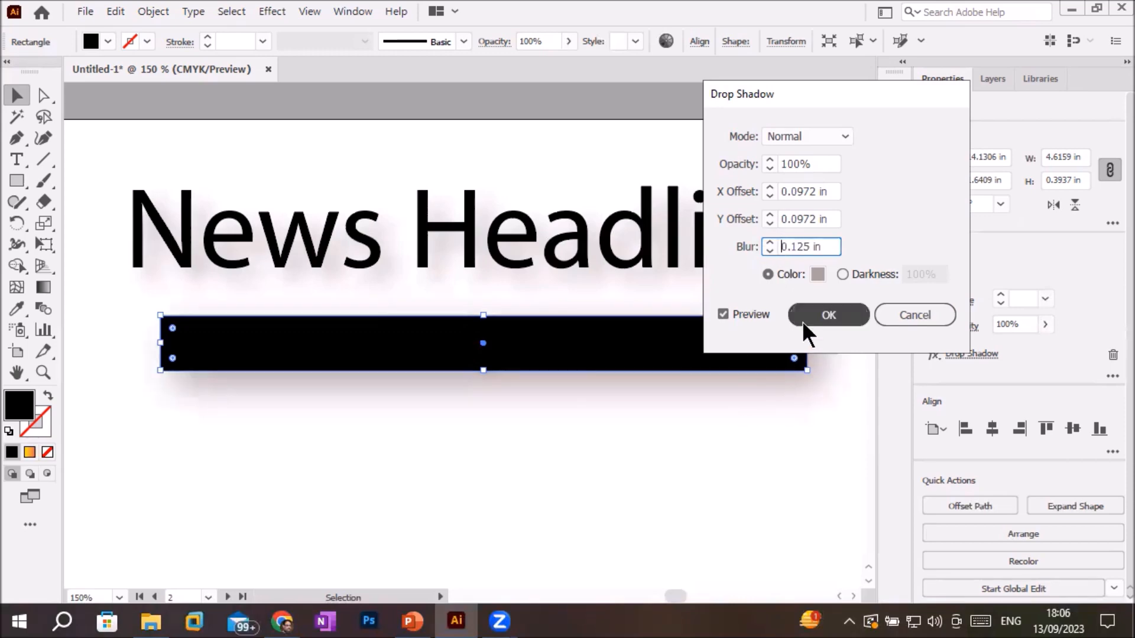
- Change the drop shadow's color to bright red, F20A0A
click(818, 274)
click(731, 152)
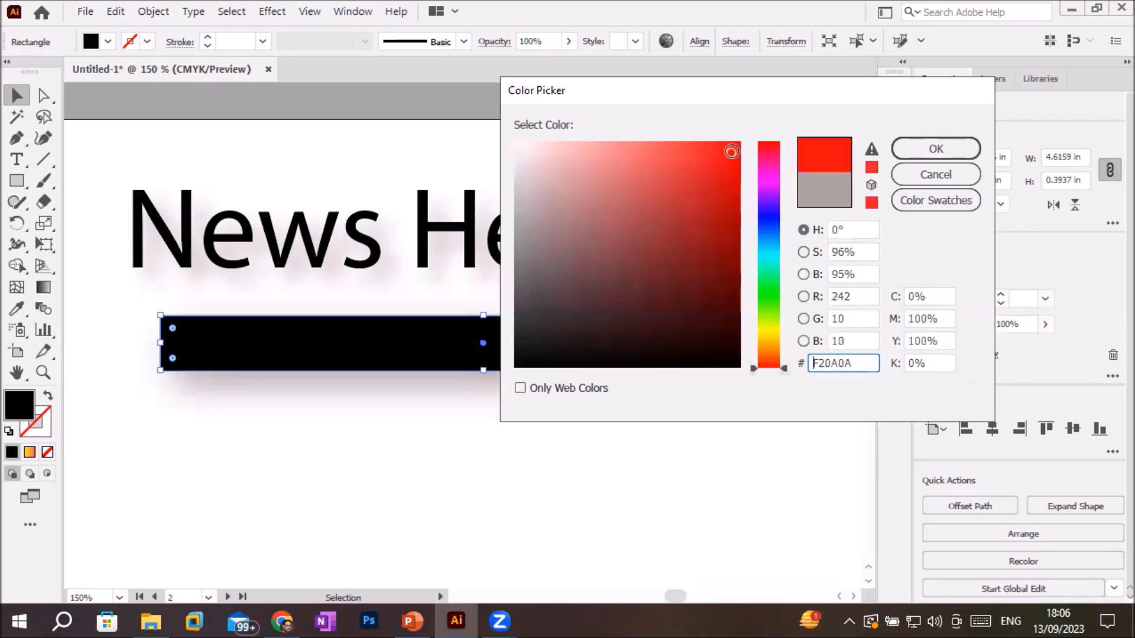
click(912, 155)
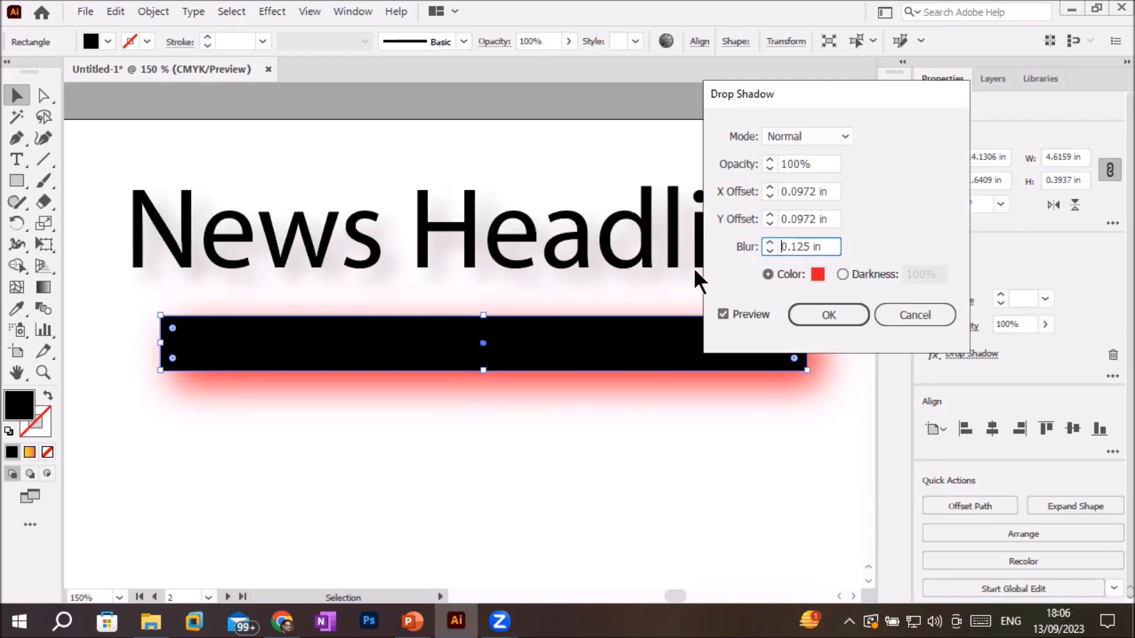
- Set the drop shadow's Y offset to 0.125 in
click(767, 223)
click(768, 223)
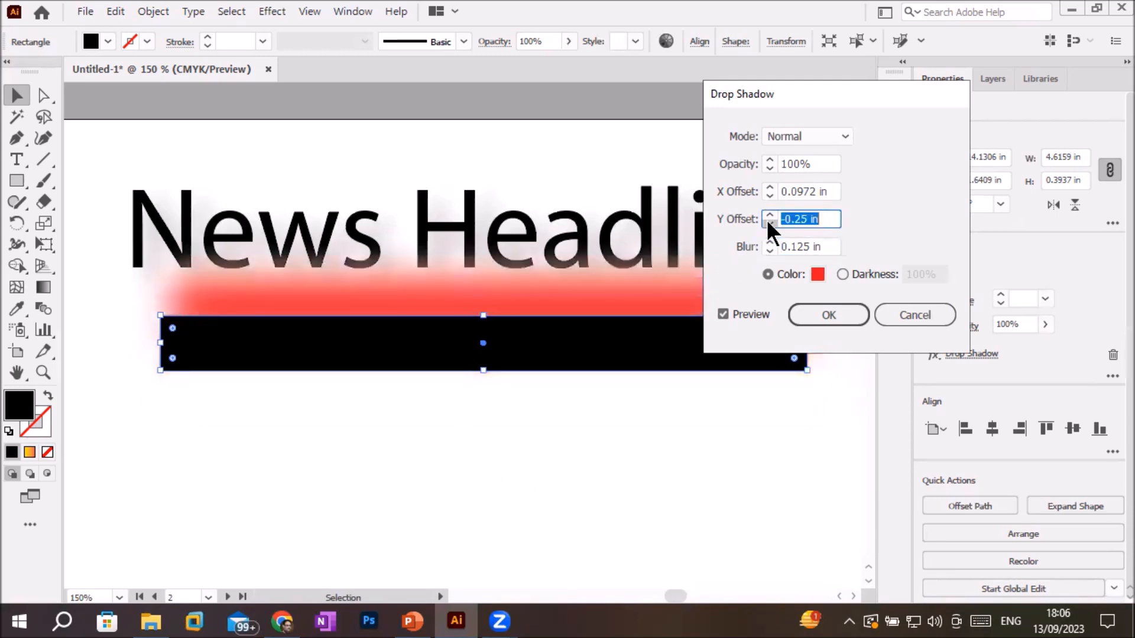
click(768, 224)
click(768, 224)
click(768, 223)
click(768, 224)
click(769, 224)
click(769, 224)
click(767, 223)
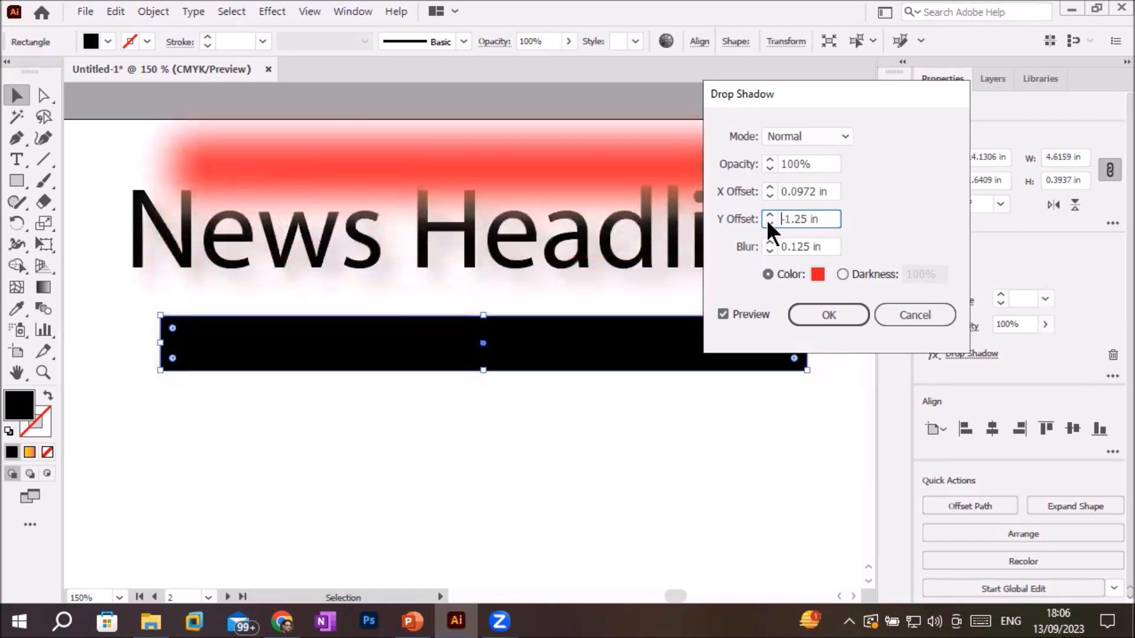
click(770, 214)
click(770, 214)
click(769, 213)
click(769, 214)
click(769, 214)
click(770, 214)
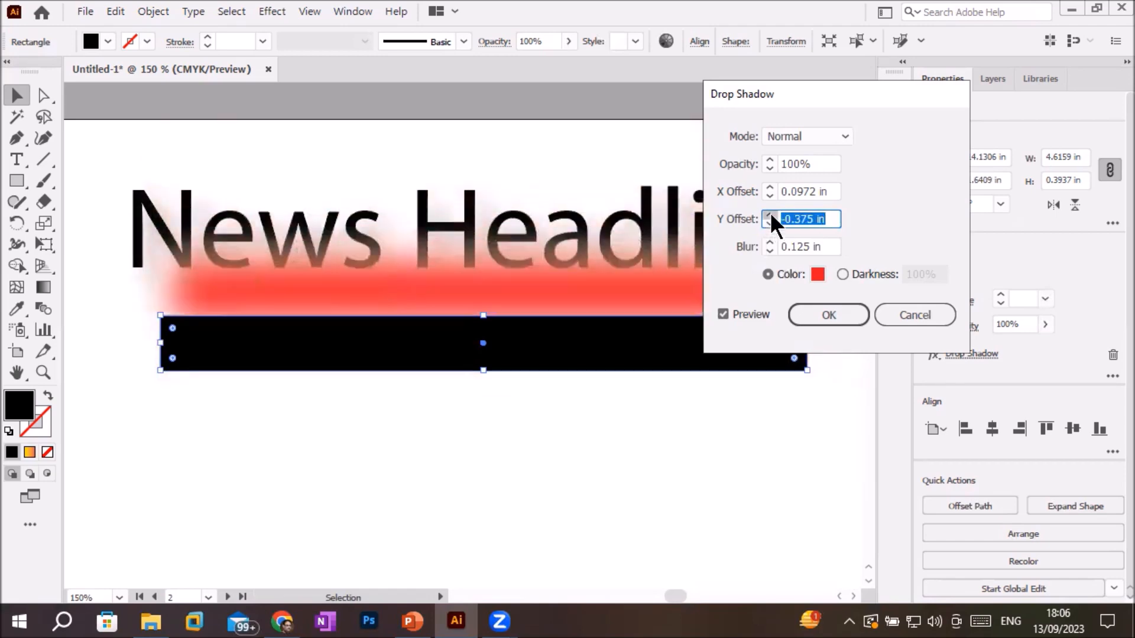
click(769, 214)
click(769, 214)
click(770, 214)
click(769, 214)
click(769, 214)
click(769, 214)
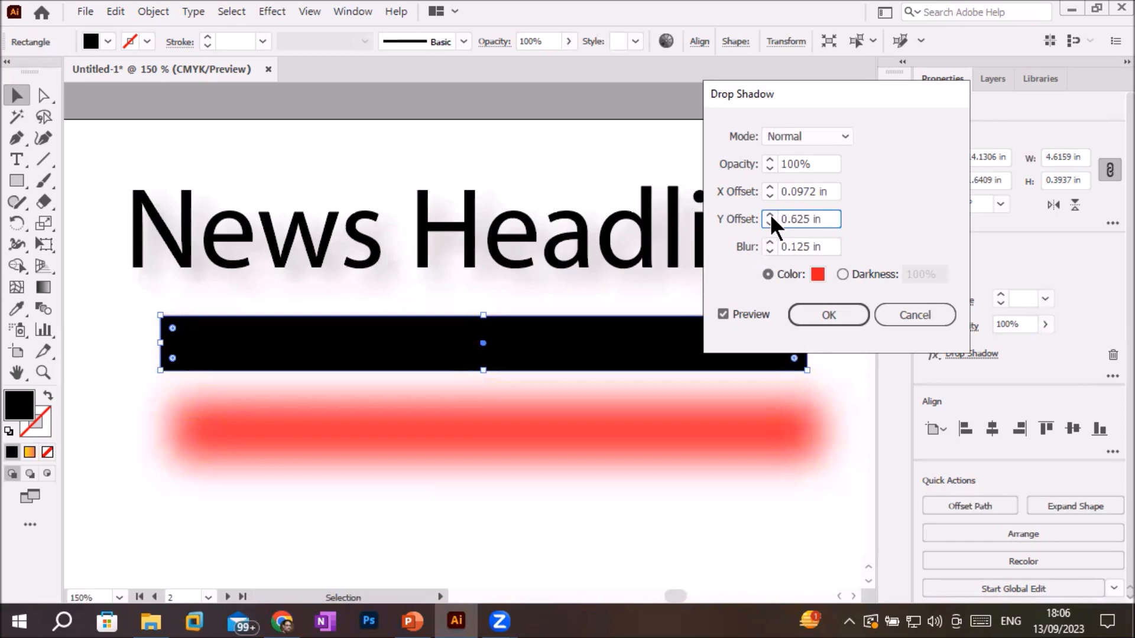
click(768, 223)
click(768, 223)
click(769, 223)
click(768, 223)
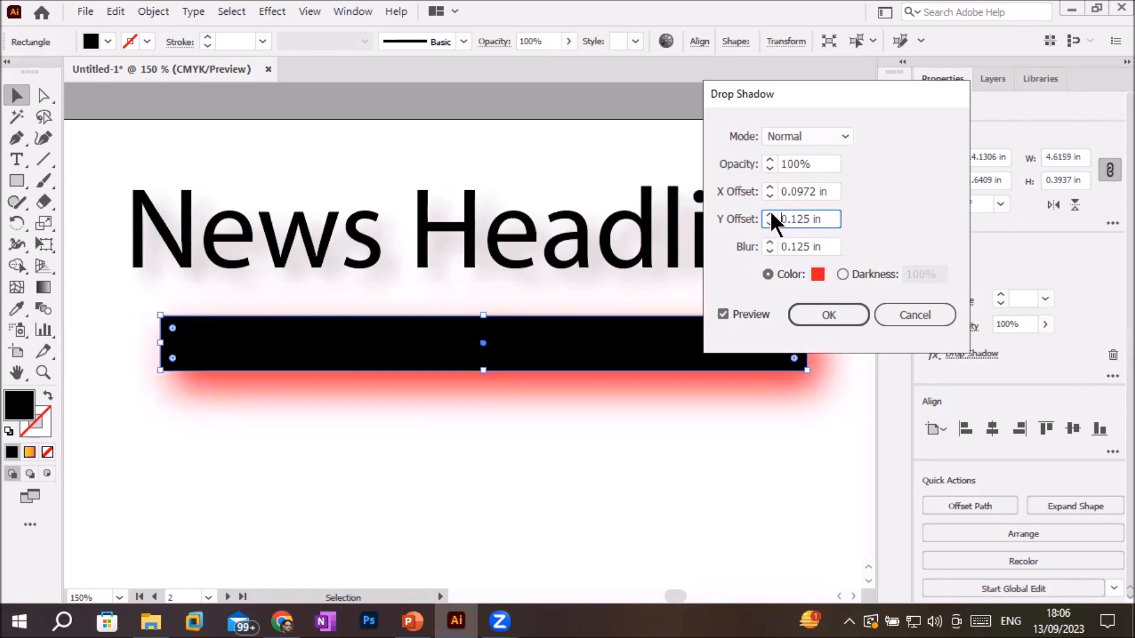
- Set the drop shadow's X offset to -0.25 in and apply the edited effect to the rectangle
click(769, 188)
click(769, 188)
click(769, 188)
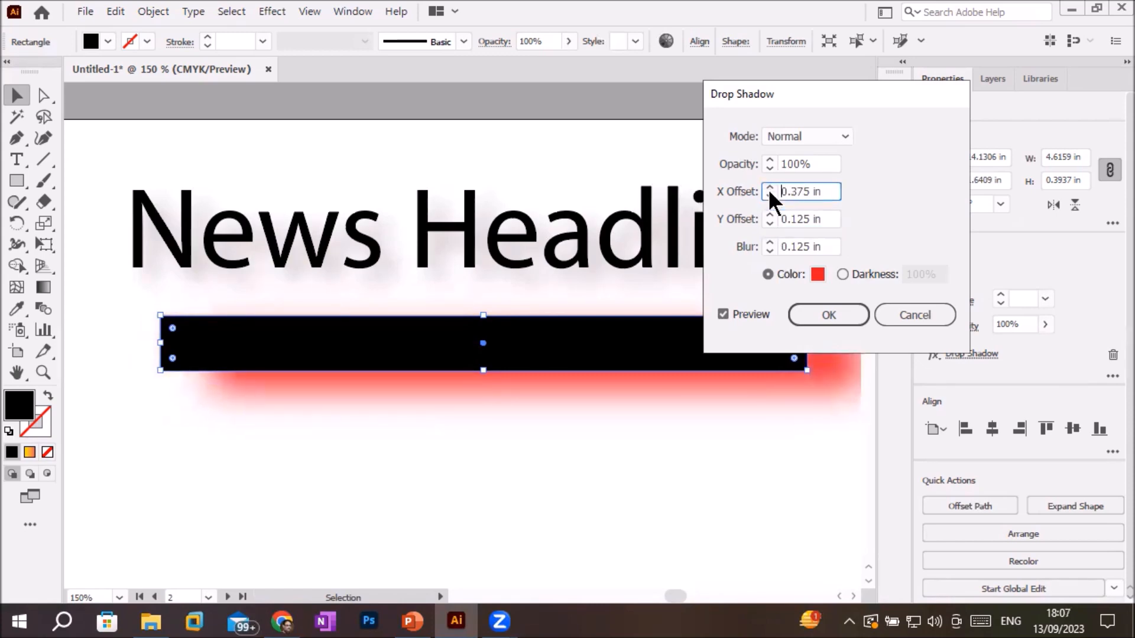
click(770, 188)
click(770, 188)
click(769, 188)
click(770, 188)
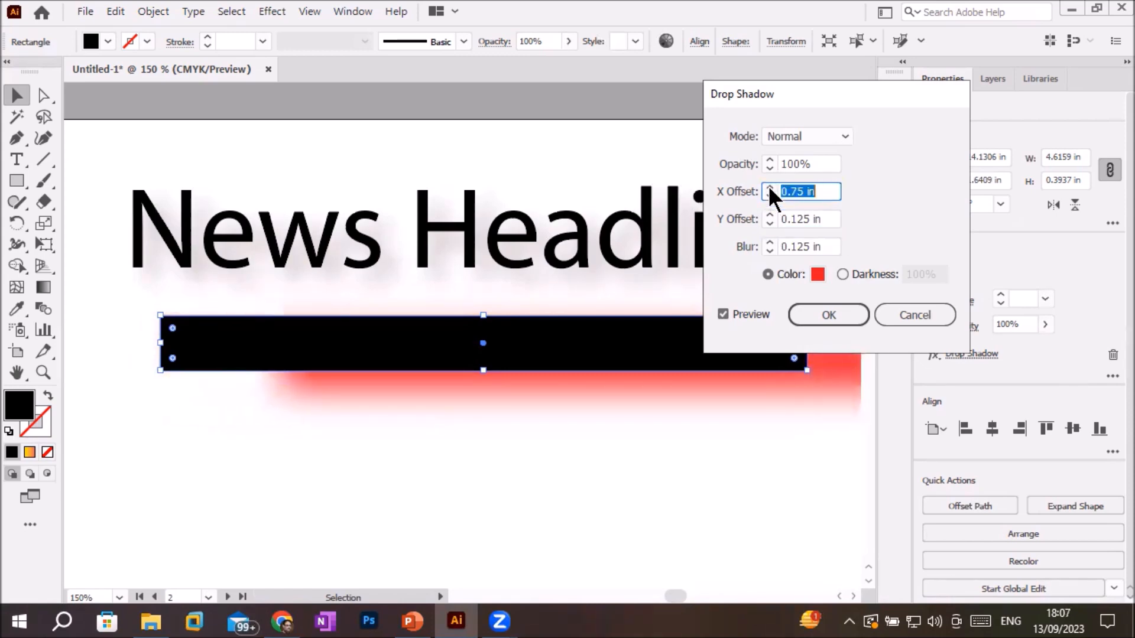
click(770, 188)
click(770, 188)
click(770, 188)
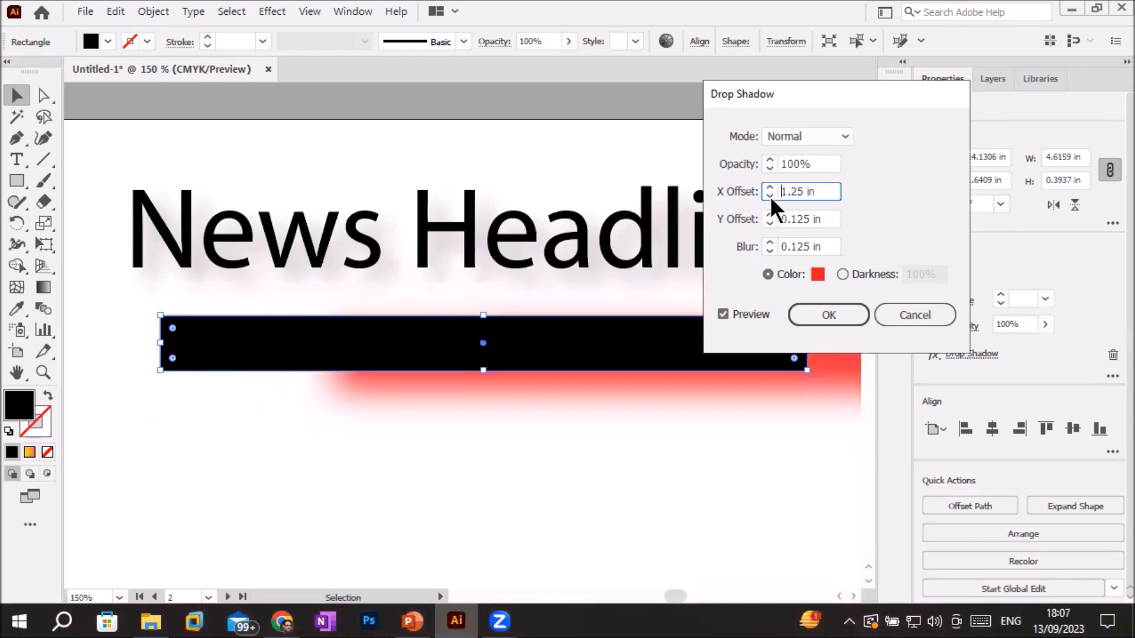
click(769, 195)
click(769, 195)
click(769, 195)
click(769, 195)
click(769, 195)
click(769, 195)
click(769, 195)
click(769, 195)
click(769, 195)
click(769, 195)
click(769, 195)
click(769, 195)
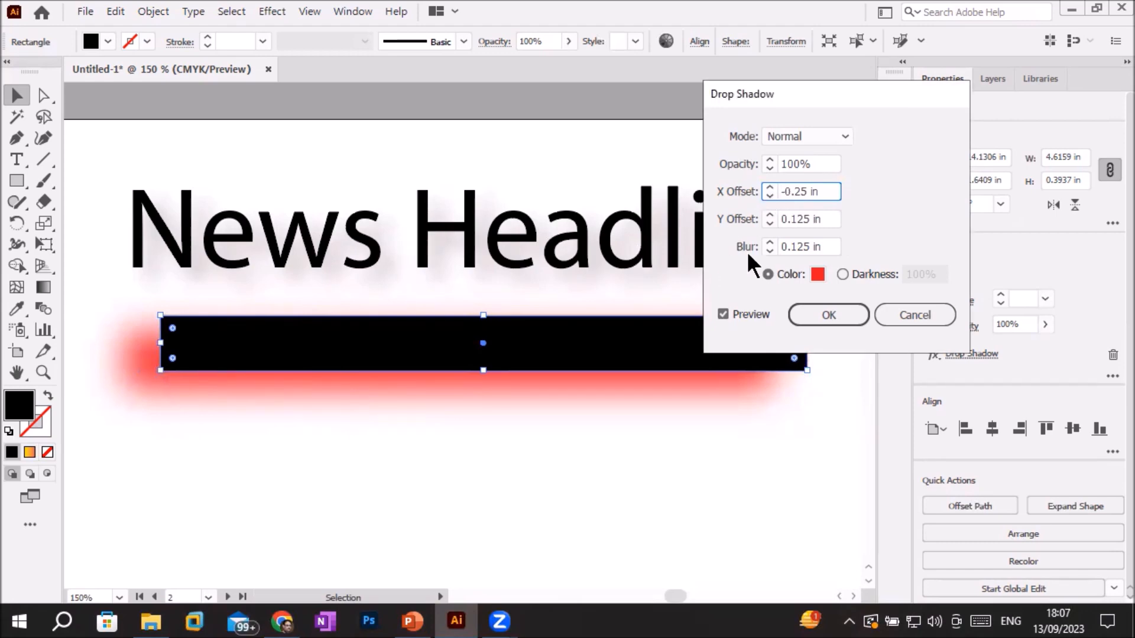
click(829, 313)
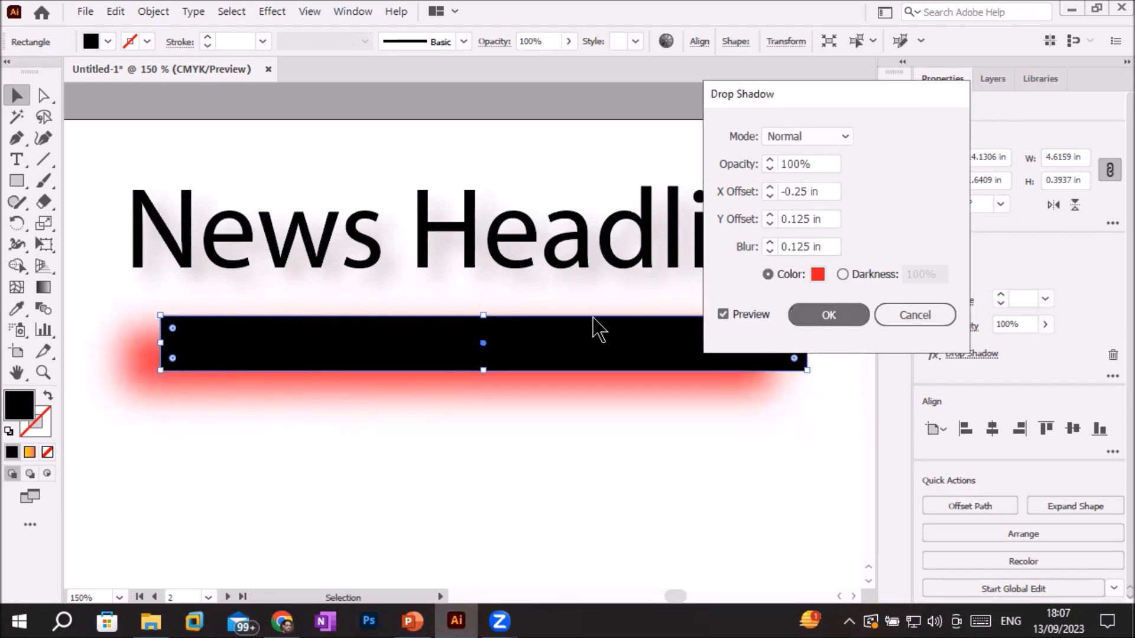
- Round all corners of the black rectangle under the headline to the maximum radius, giving it semicircular ends
click(434, 233)
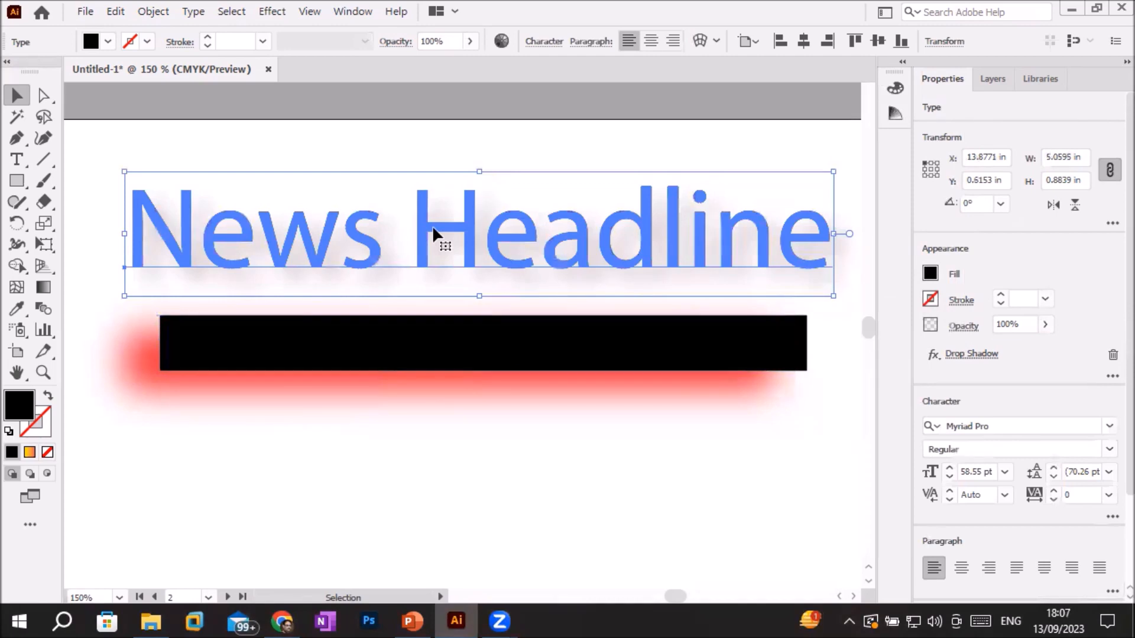
click(522, 358)
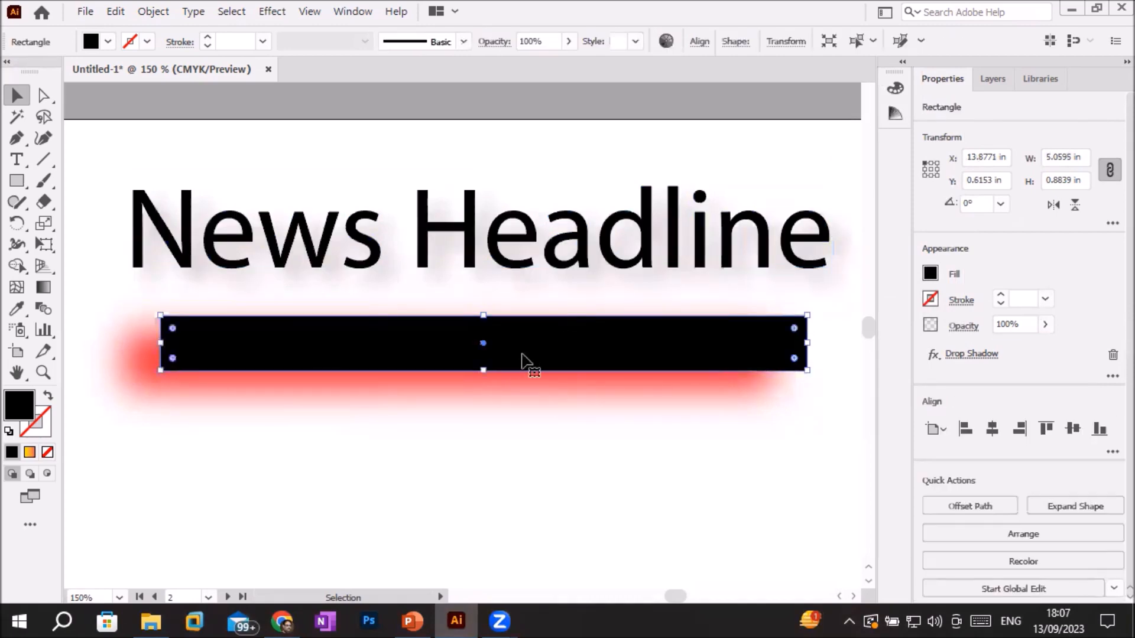
drag(796, 359, 621, 317)
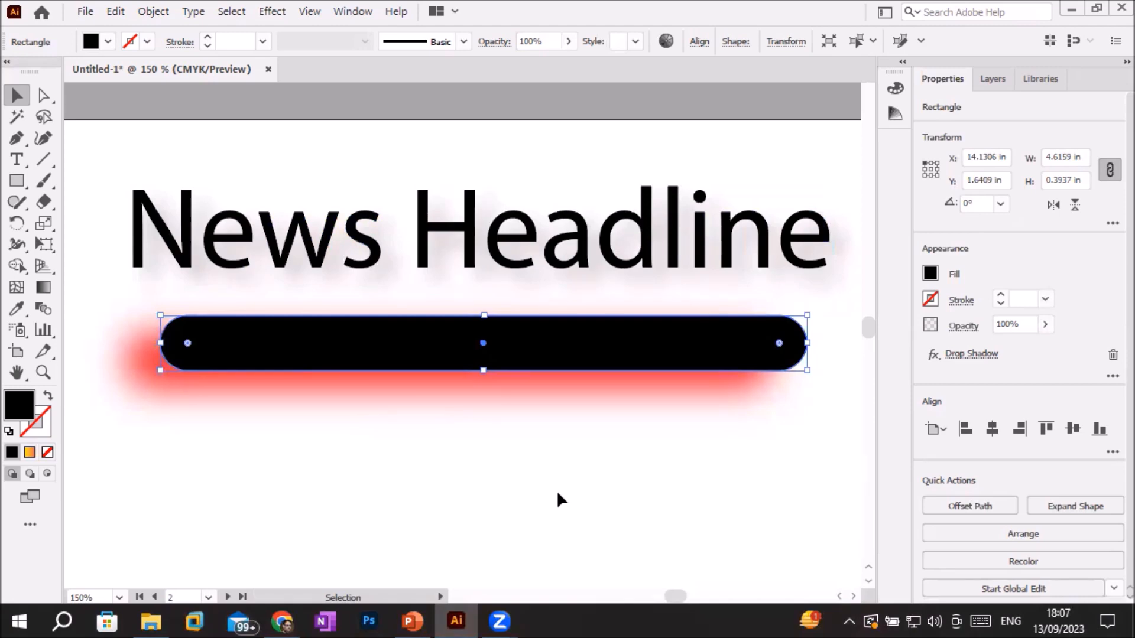
- Reshape the bar by moving its top-left and top-right anchors inward to about X 15.03 in and 17.83 in, both at Y 1.56 in
click(45, 96)
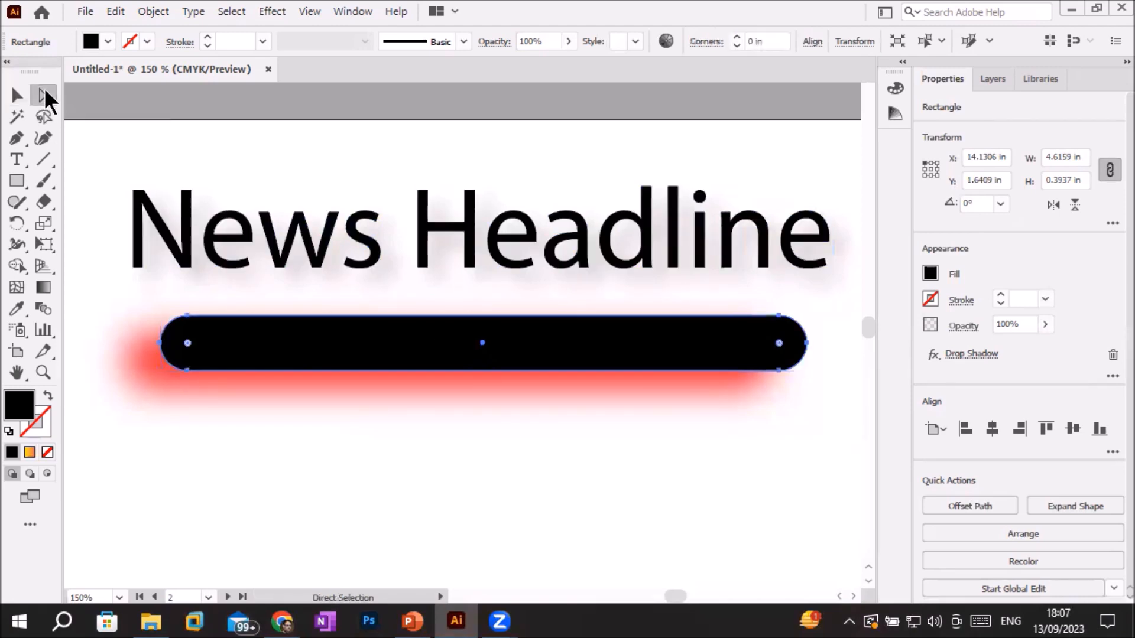
click(189, 317)
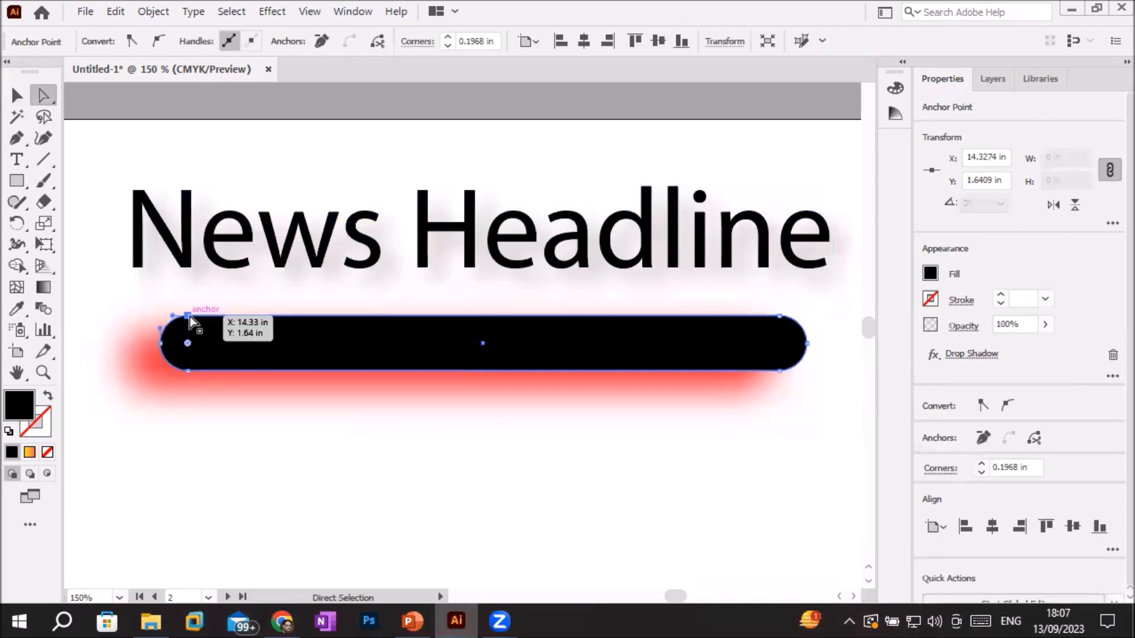
drag(190, 317, 290, 305)
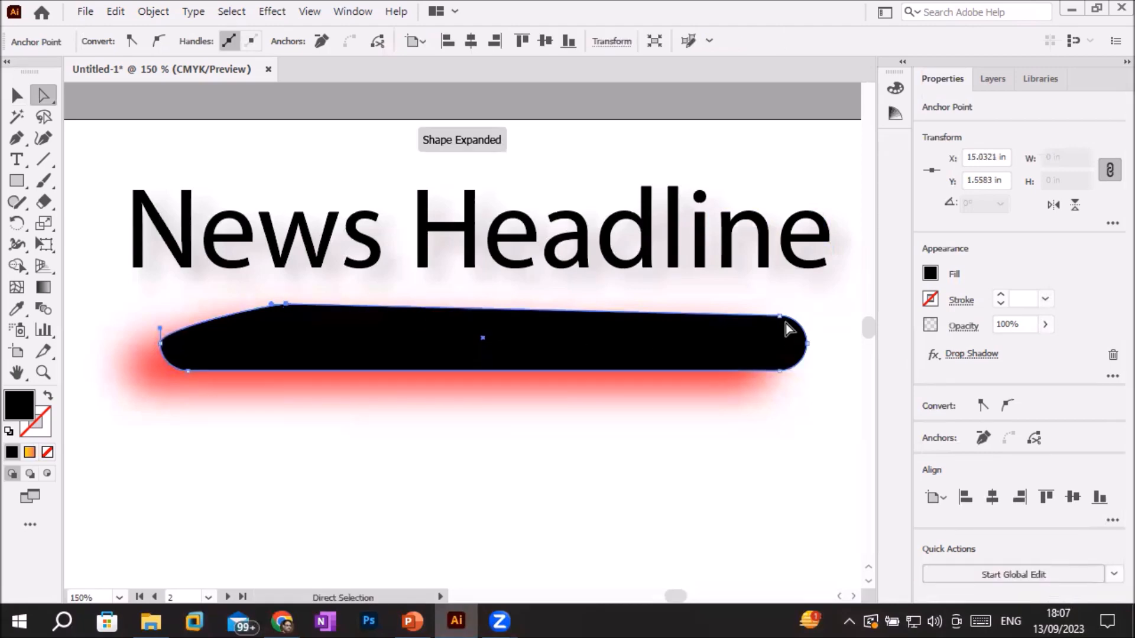
drag(782, 318, 678, 307)
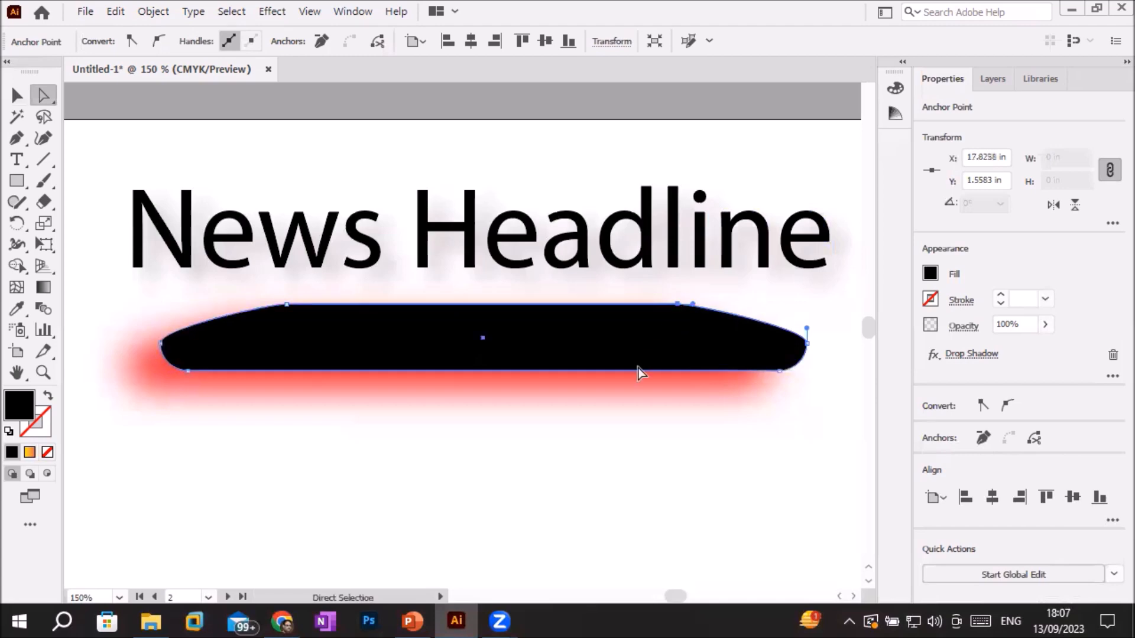
- Pull a new anchor near the middle of the bar's bottom edge down about 0.75 in, and shift the top-right anchor outward about 0.18 in
click(17, 138)
click(456, 371)
click(44, 97)
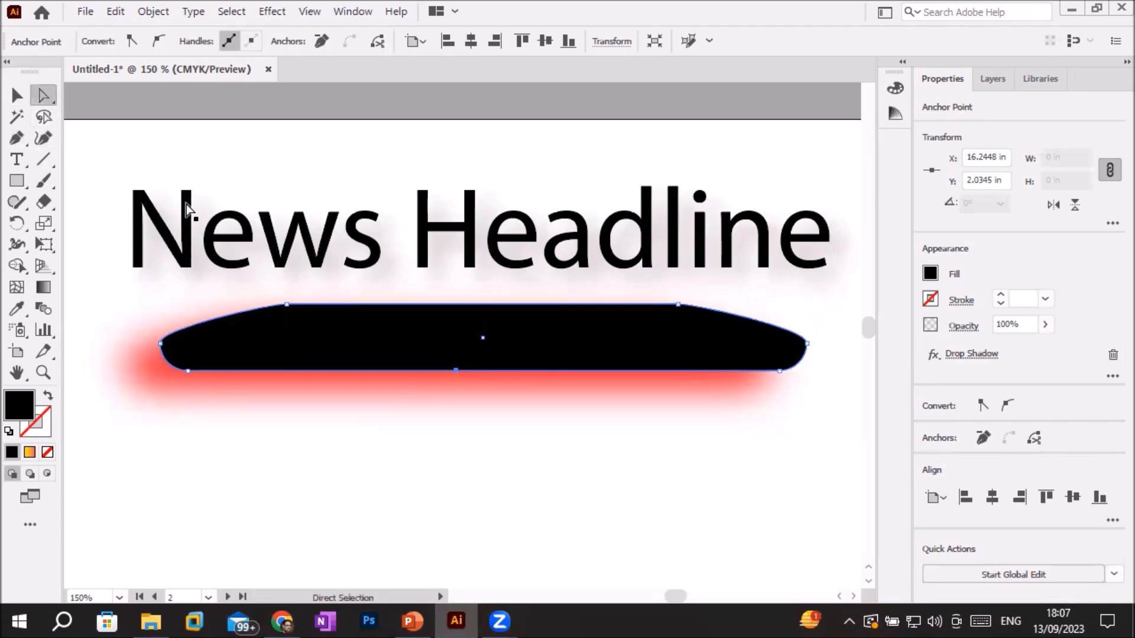
drag(459, 373, 443, 476)
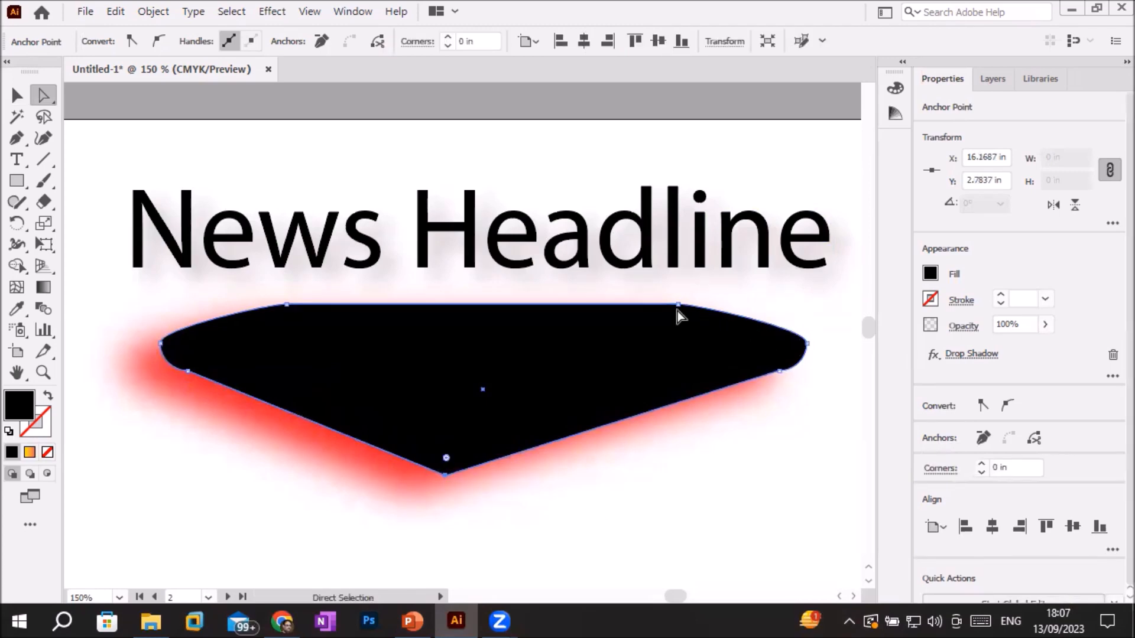
drag(678, 306, 706, 307)
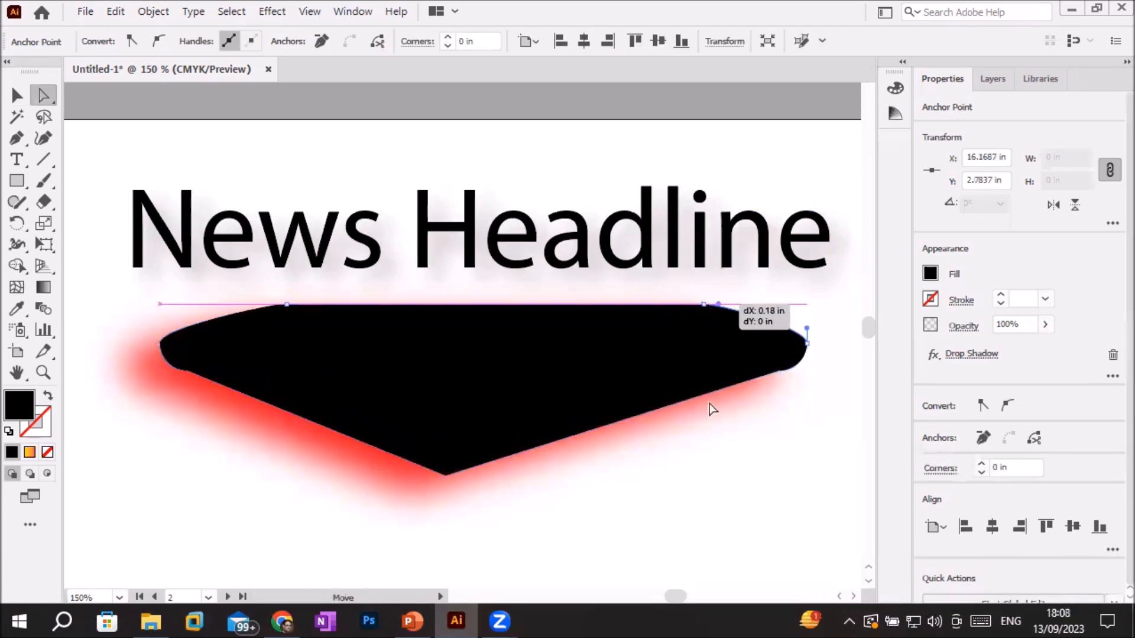
click(731, 532)
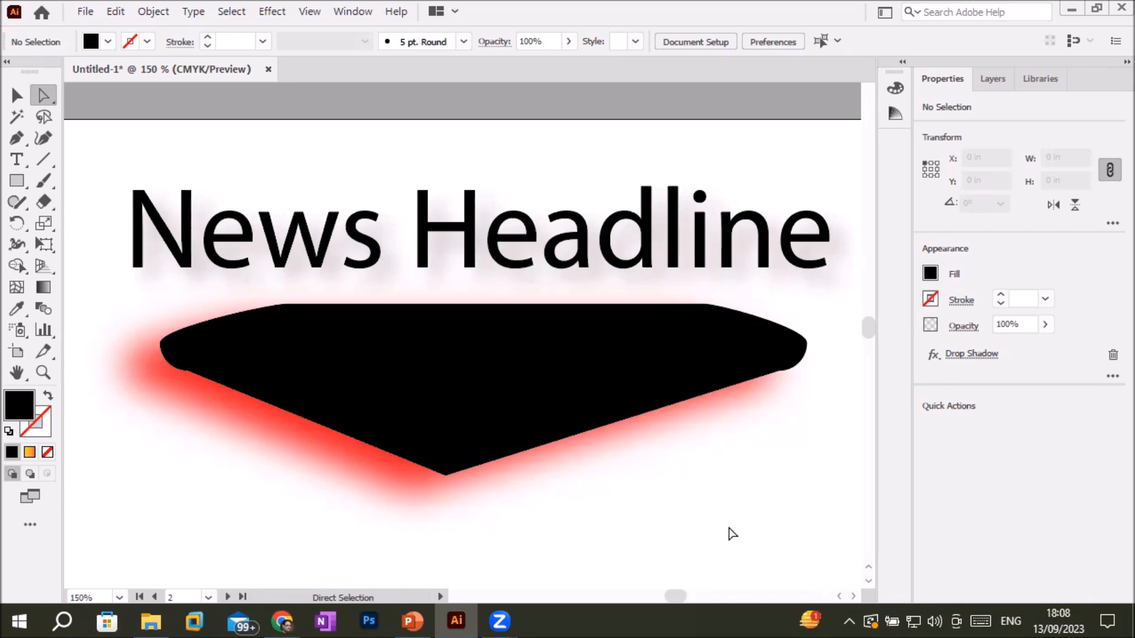
- Move the News Headline text up slightly and change its drop shadow color to bright red, F70825
click(580, 239)
drag(580, 239, 577, 216)
click(971, 355)
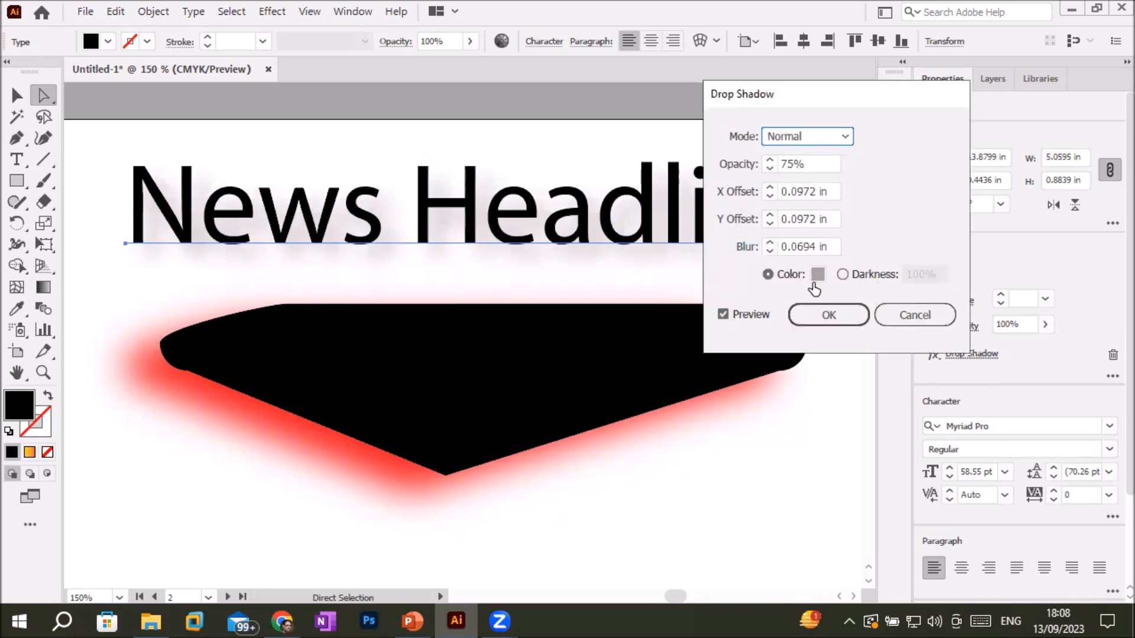
click(817, 274)
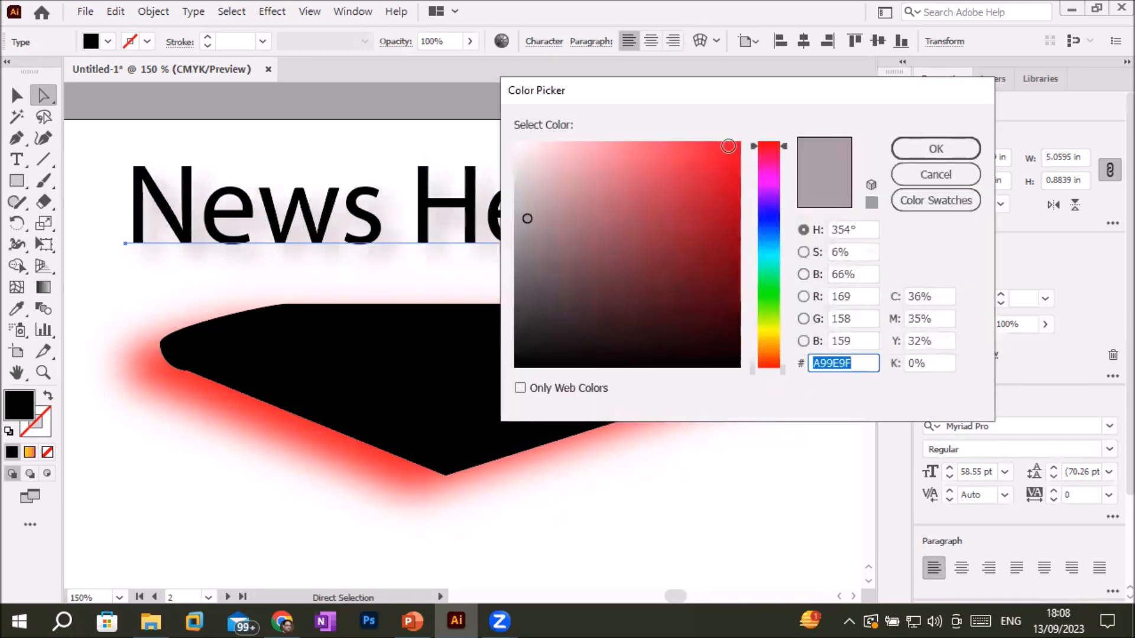
click(733, 148)
click(937, 149)
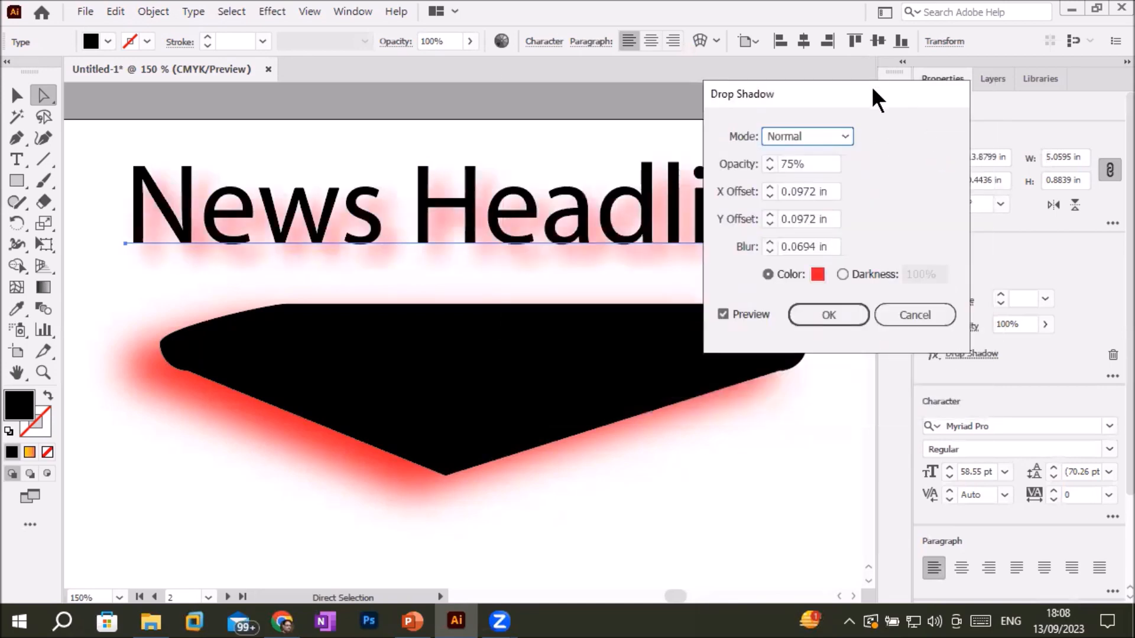
- Raise the opacity of the headline's drop shadow to 100%
drag(870, 104, 828, 282)
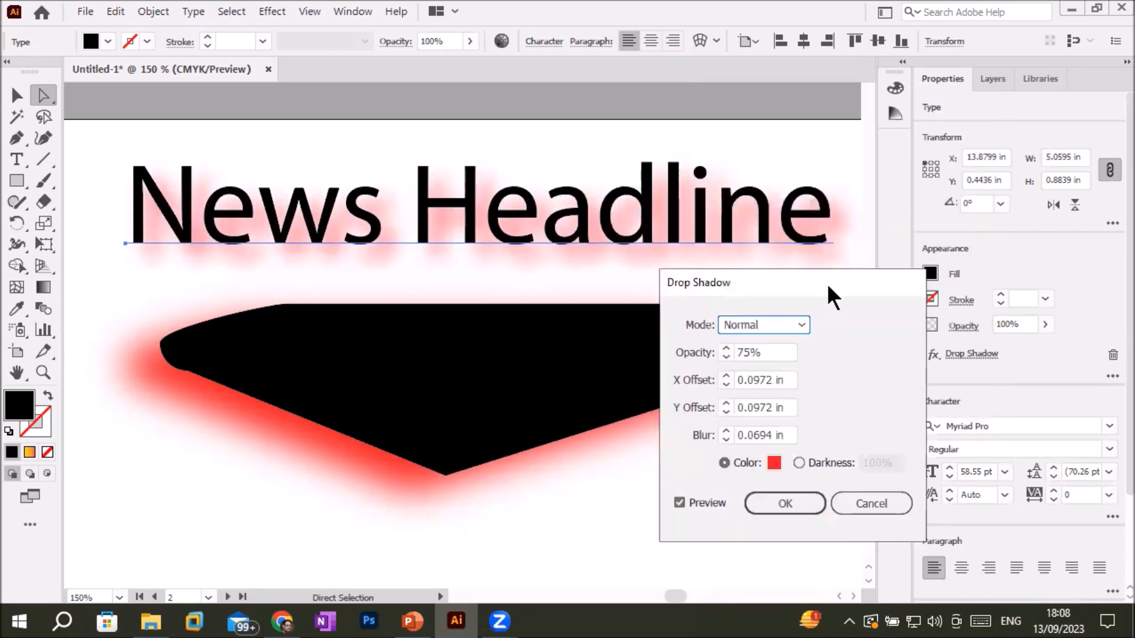
click(726, 348)
click(727, 349)
click(726, 349)
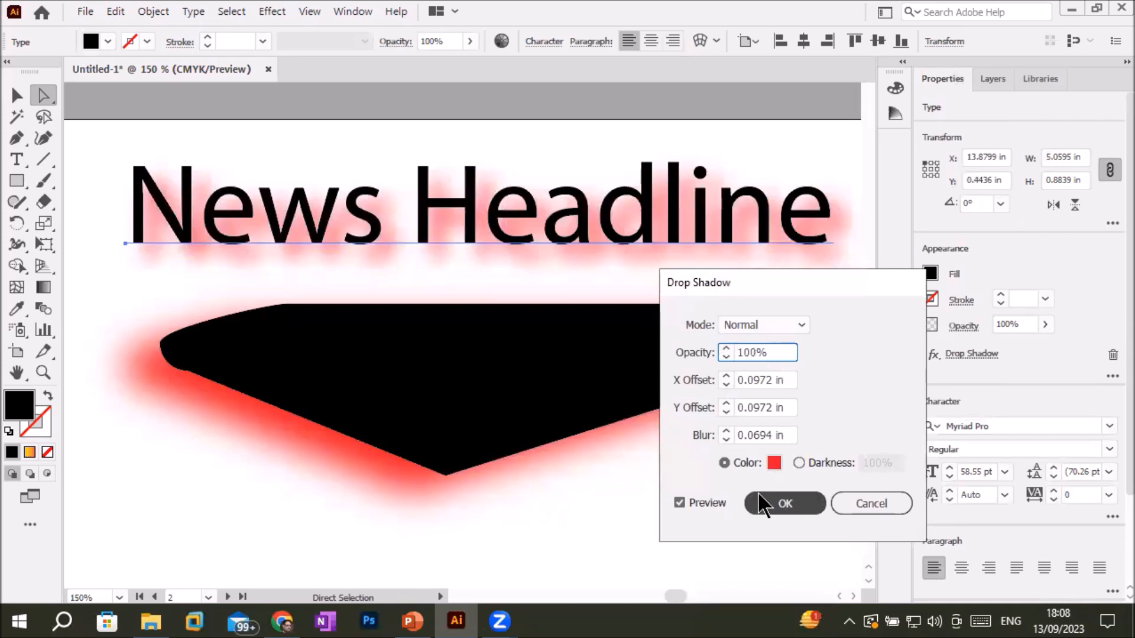
- Compare the headline shadow with no blur, and set its blur to 0.125 in
click(763, 435)
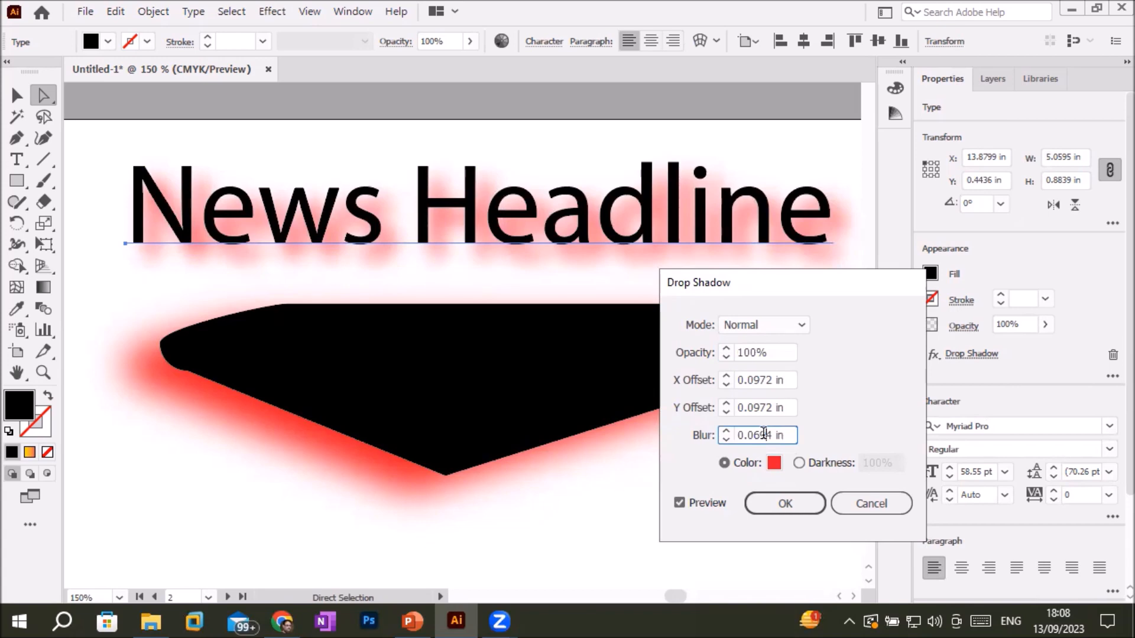
key(Down)
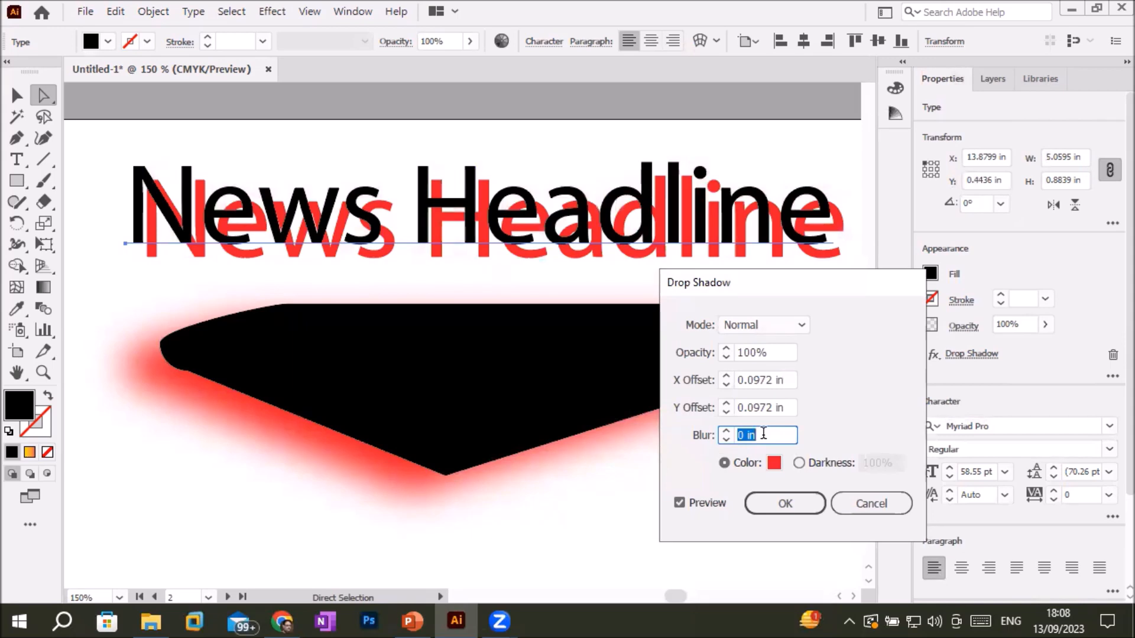
click(726, 430)
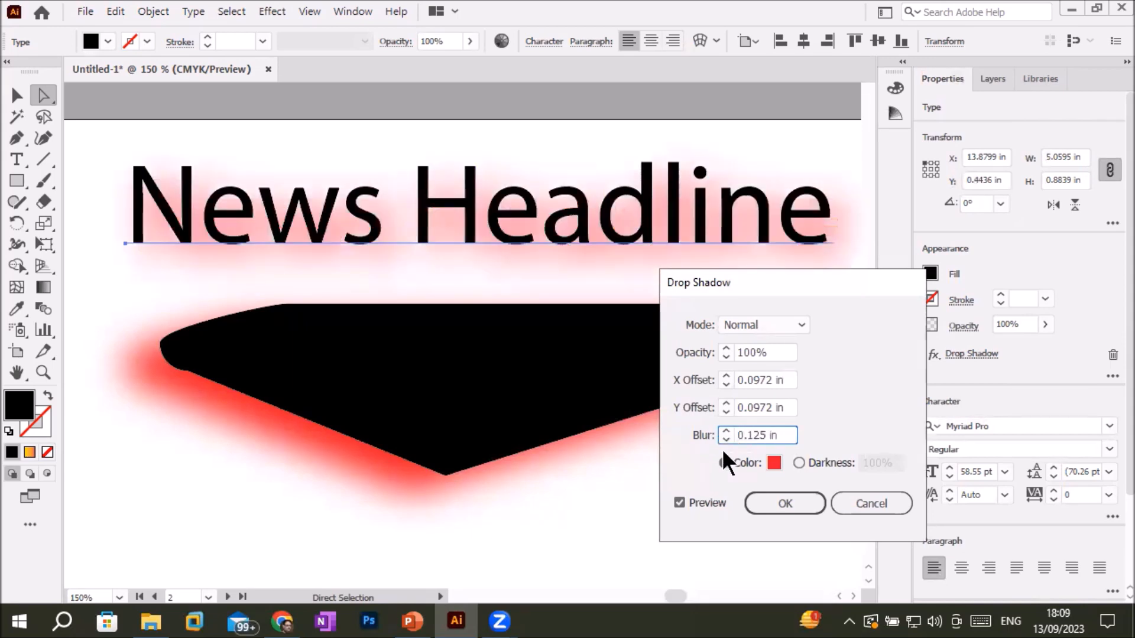
click(722, 438)
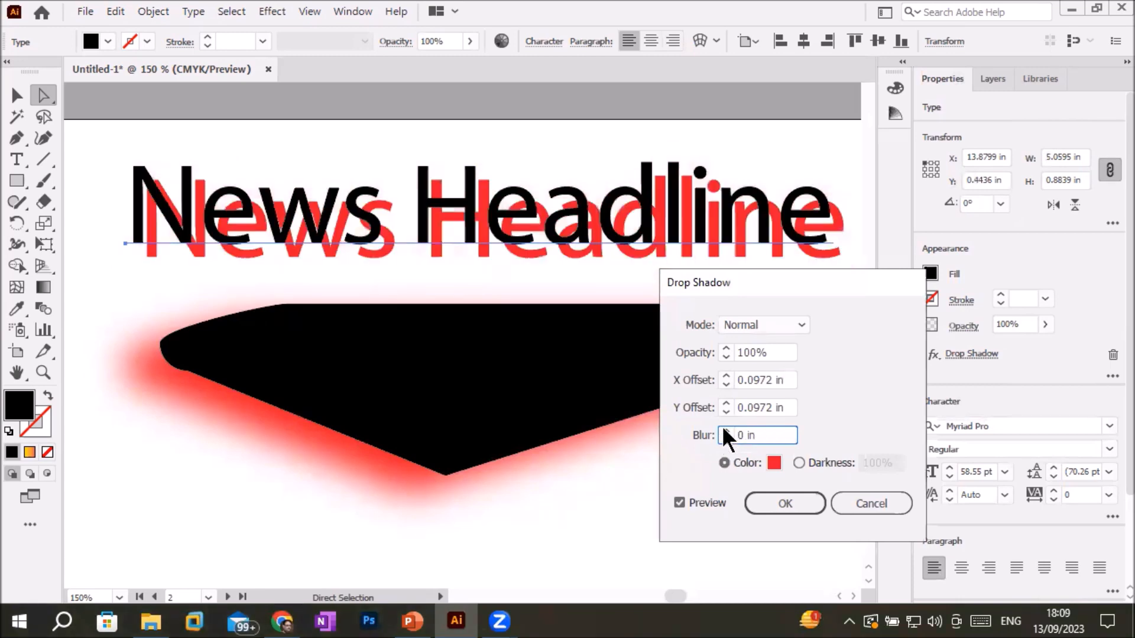
click(722, 428)
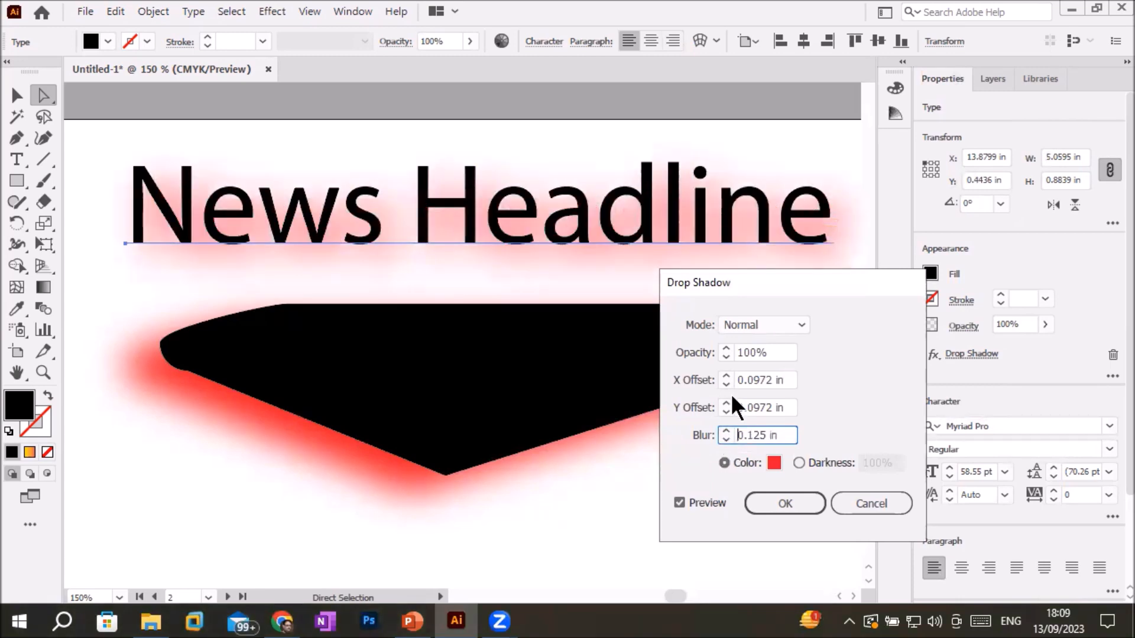
- Set the X offset of the headline's drop shadow to 0.25 in
click(726, 374)
click(725, 375)
click(726, 375)
click(726, 375)
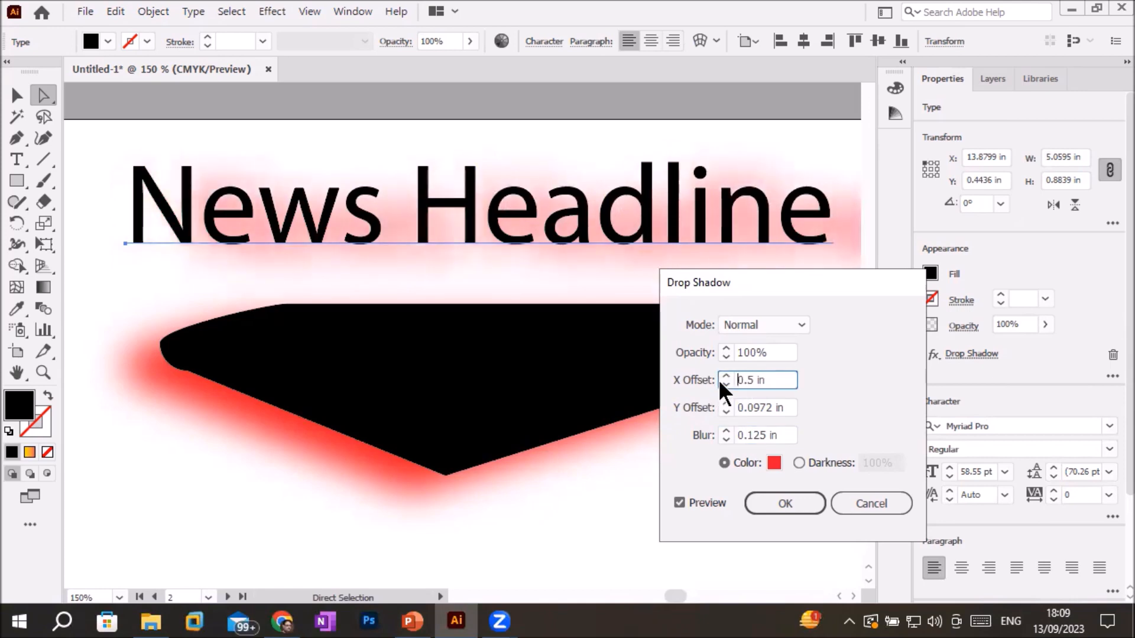
click(725, 384)
click(725, 384)
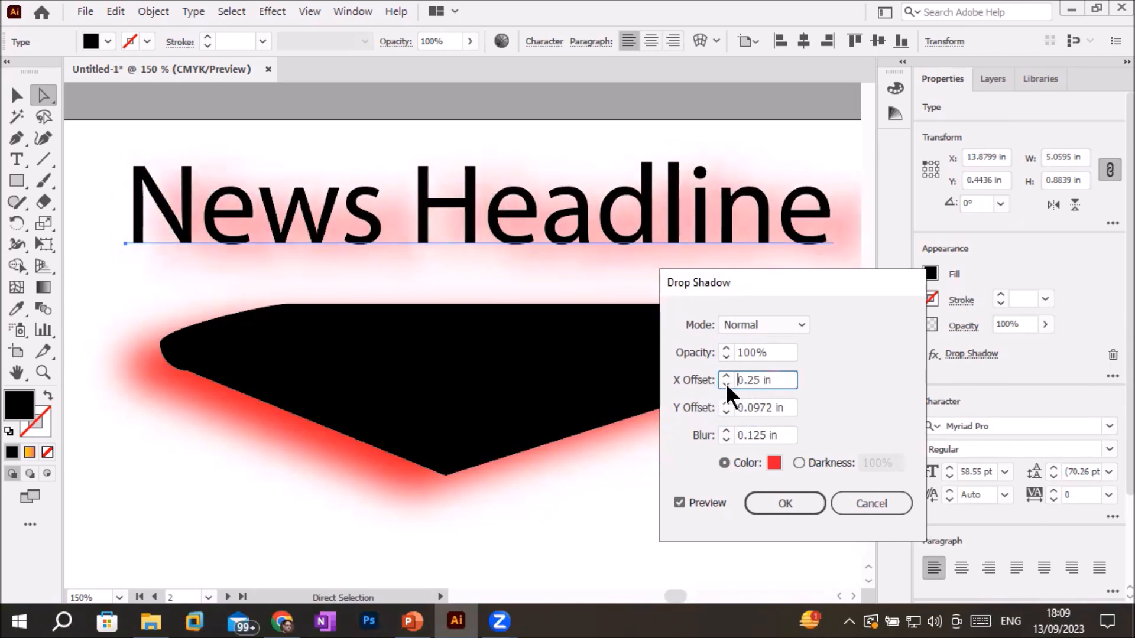
- Try shading the headline's shadow by darkness instead of color, lowering the percentage and raising it back to 100%
click(798, 462)
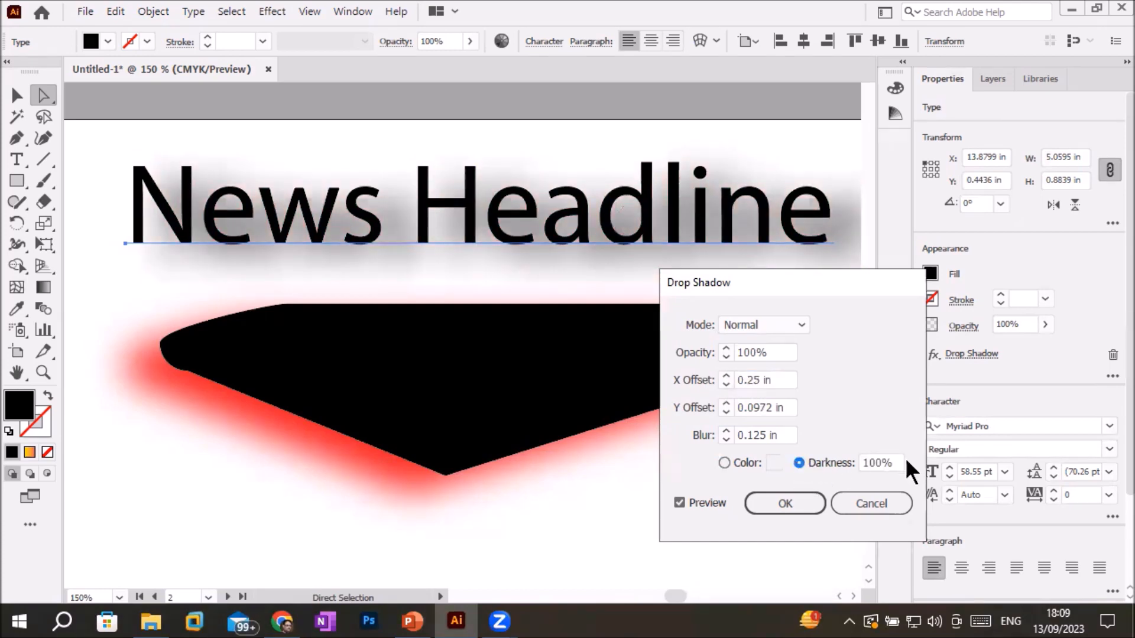
click(875, 464)
key(Down)
key(Down)
key(Down)
key(Down)
key(Down)
key(Down)
key(Down)
key(Down)
key(Down)
key(Down)
key(Down)
key(Down)
key(Down)
key(Down)
key(Down)
key(Down)
key(Down)
key(Down)
key(Down)
key(Down)
key(Down)
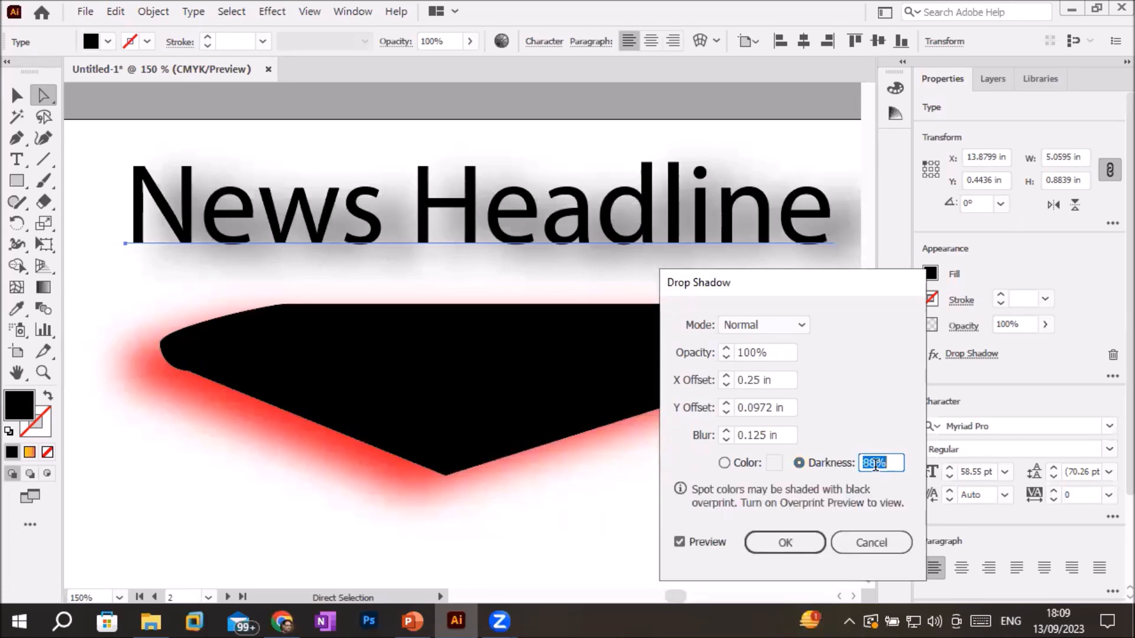
key(Down)
key(Down)
key(Down)
key(Down)
key(Down)
key(Down)
key(Down)
key(Down)
key(Down)
key(Down)
key(Down)
key(Down)
key(Down)
key(Down)
key(Down)
key(Down)
key(Down)
key(Down)
key(Down)
key(Down)
key(Down)
key(Down)
key(Down)
key(Down)
key(Down)
key(Down)
key(Down)
key(Up)
key(Up)
key(Up)
key(Up)
key(Up)
key(Up)
key(Up)
key(Up)
key(Up)
key(Up)
key(Up)
key(Up)
key(Up)
key(Up)
key(Up)
key(Up)
key(Up)
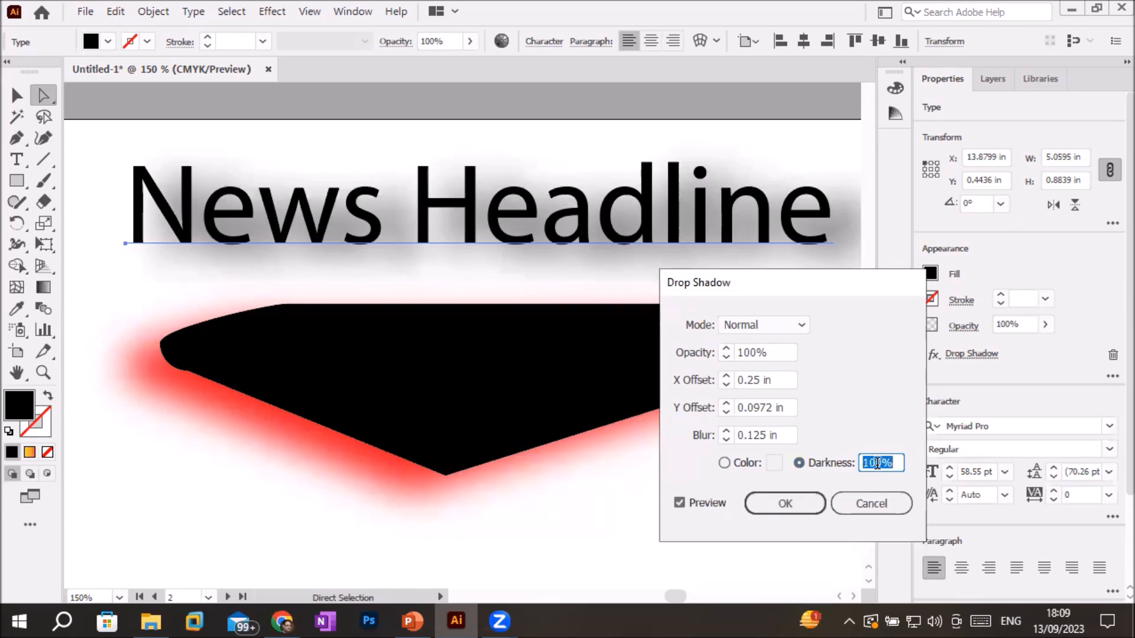
- Use the red color for the headline's shadow and apply the edited drop shadow
click(724, 463)
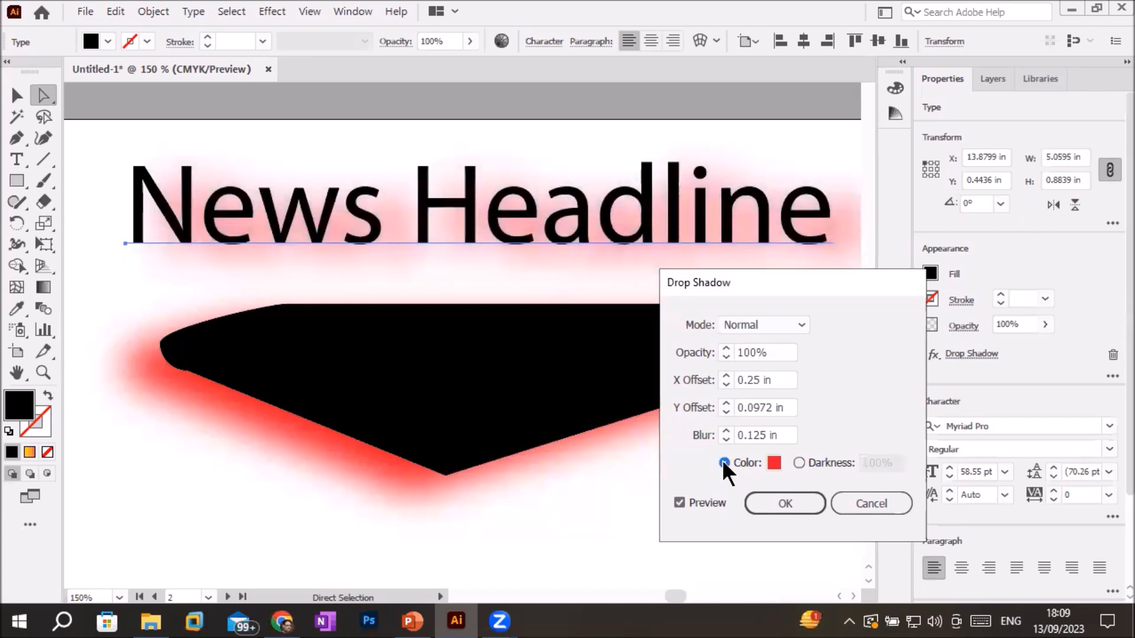
click(781, 503)
- Move the picture of the shopping family onto the headline page, directly beneath the black shape
scroll(669, 486, down, 3)
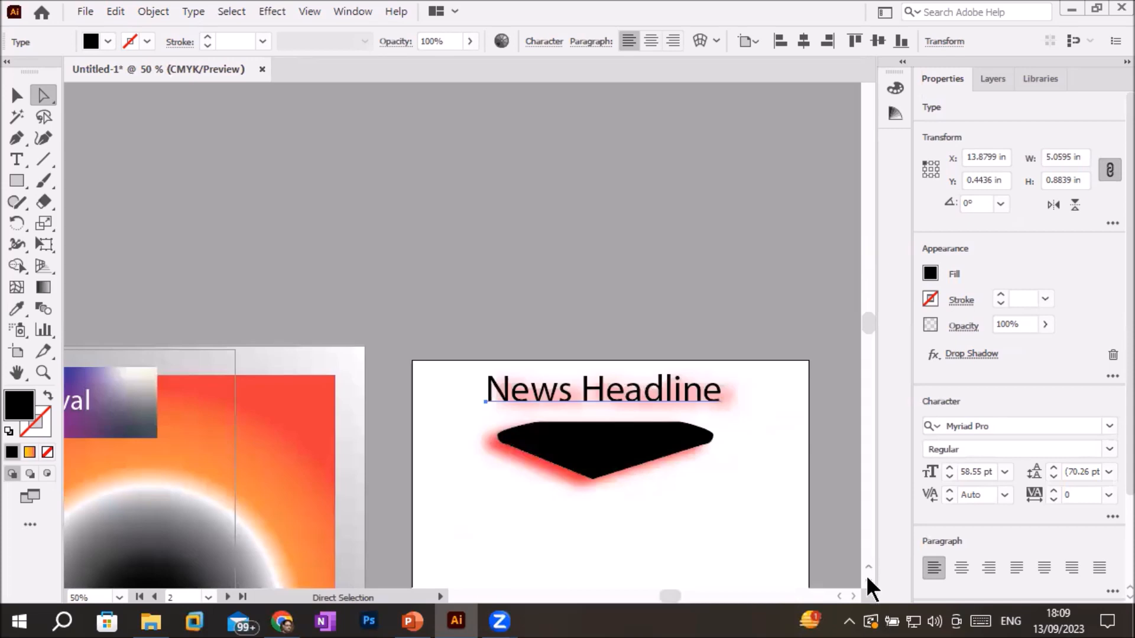
scroll(867, 576, down, 5)
drag(133, 515, 709, 458)
- Add a Stylize drop shadow to the family picture in gray A09D9D and deselect the picture
click(272, 11)
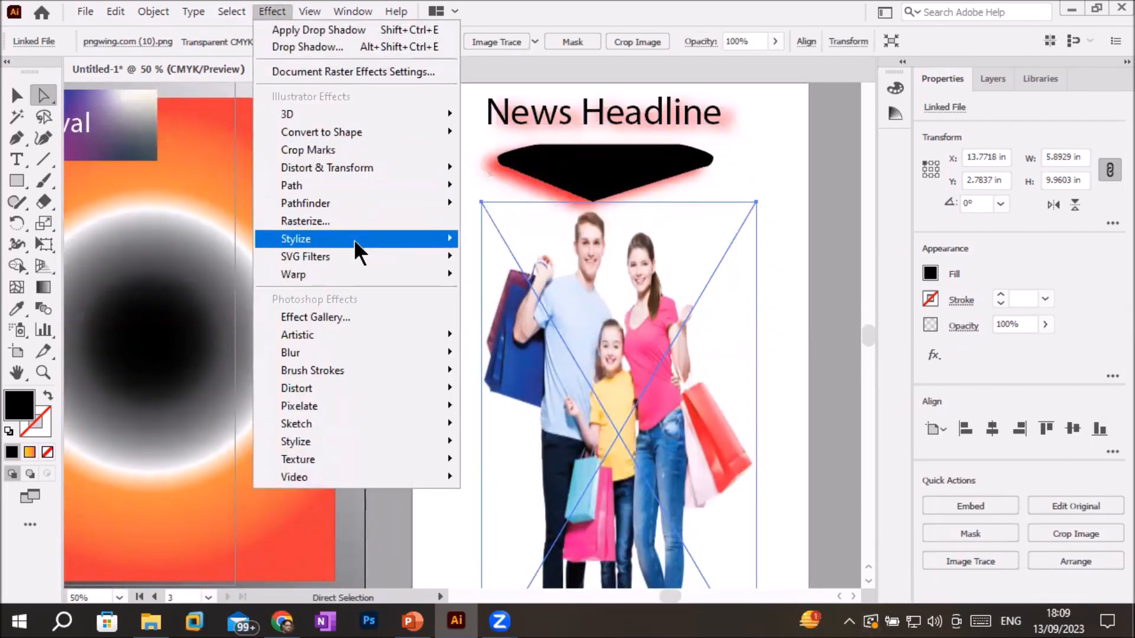
click(494, 239)
drag(798, 276, 938, 248)
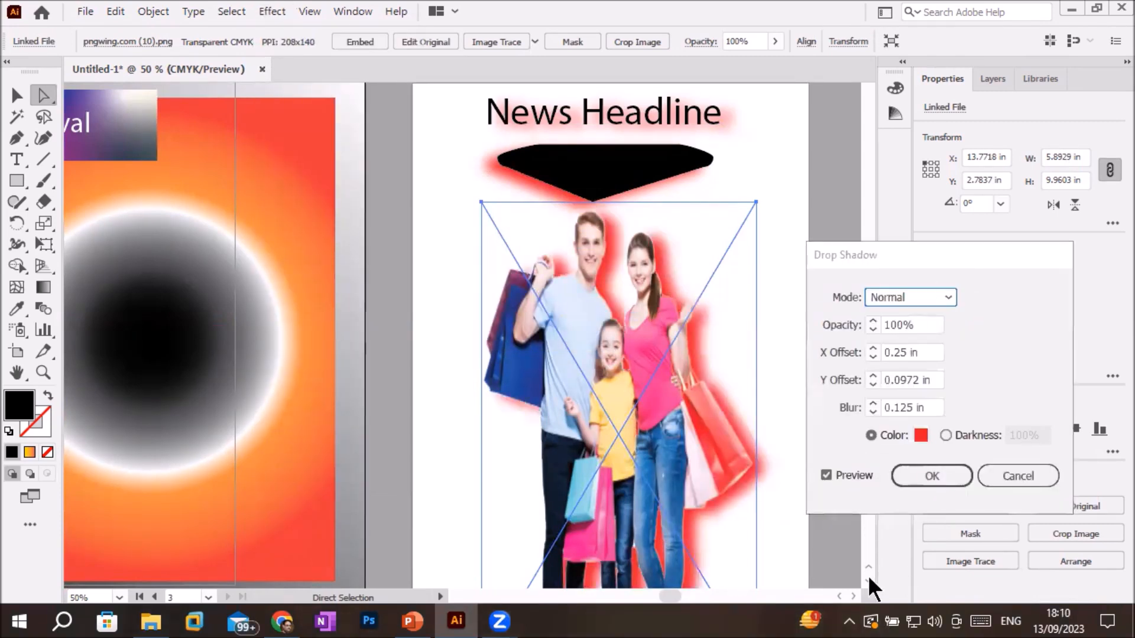
click(921, 436)
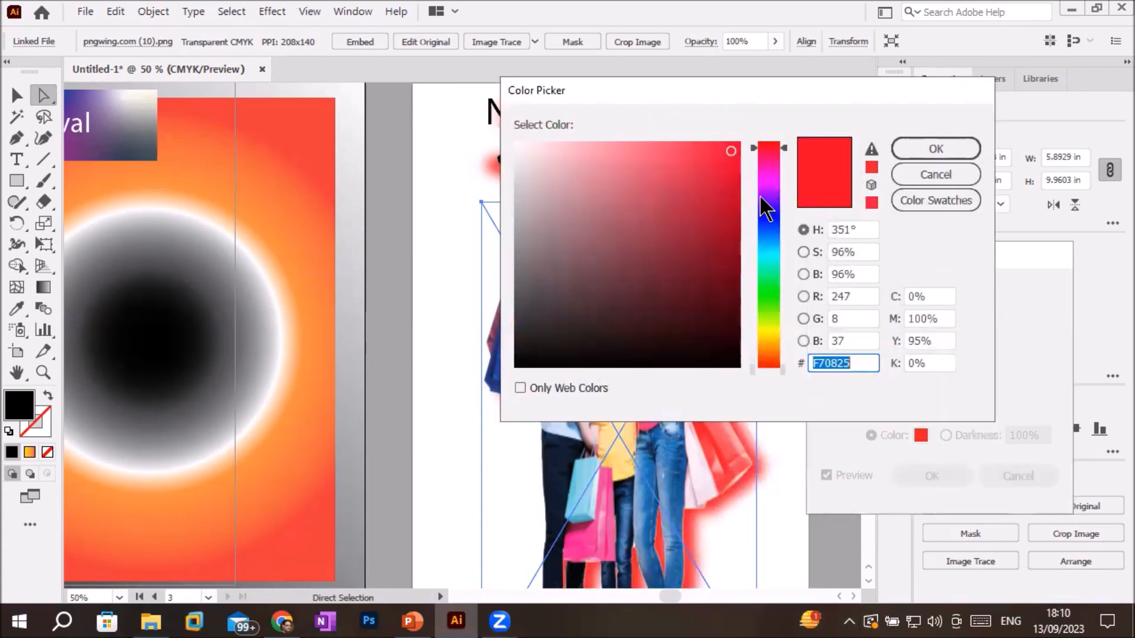
click(527, 201)
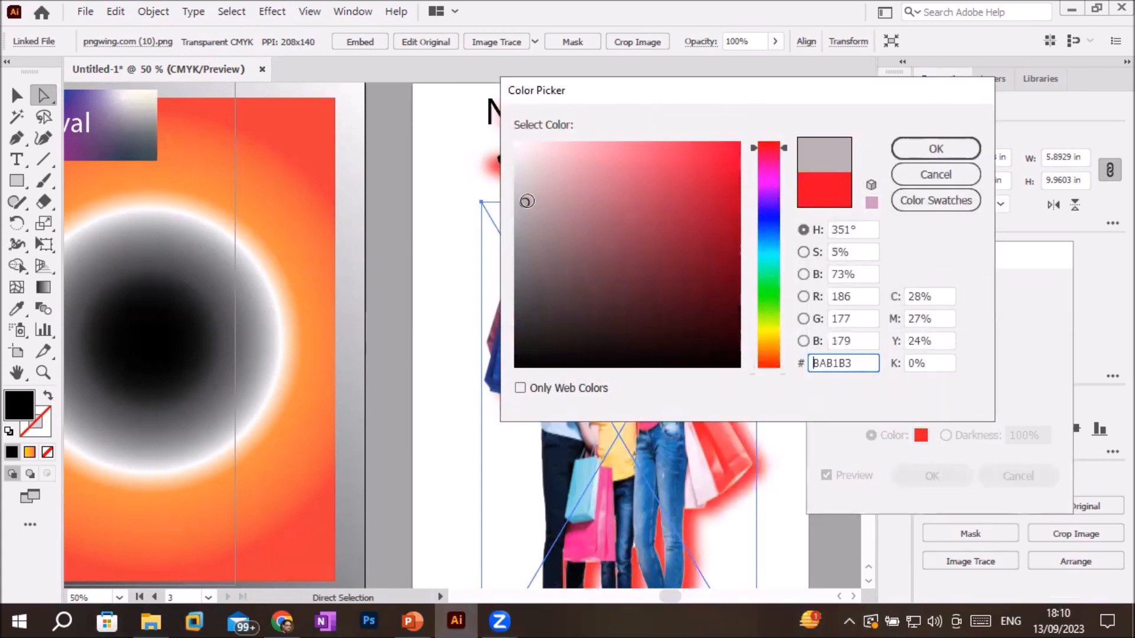
click(518, 225)
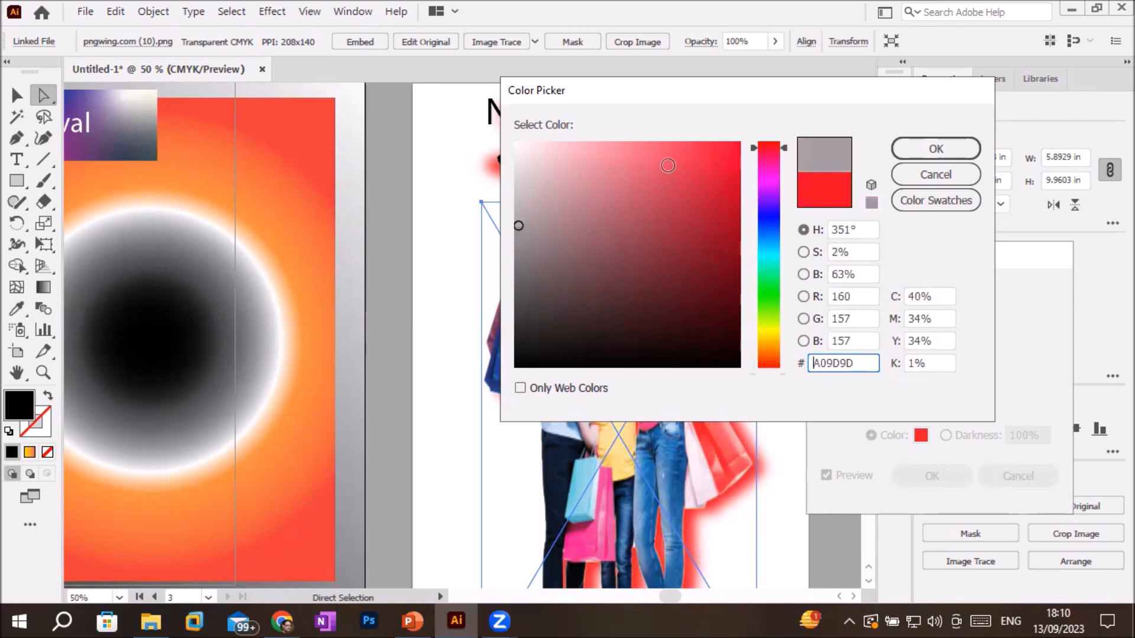
click(919, 146)
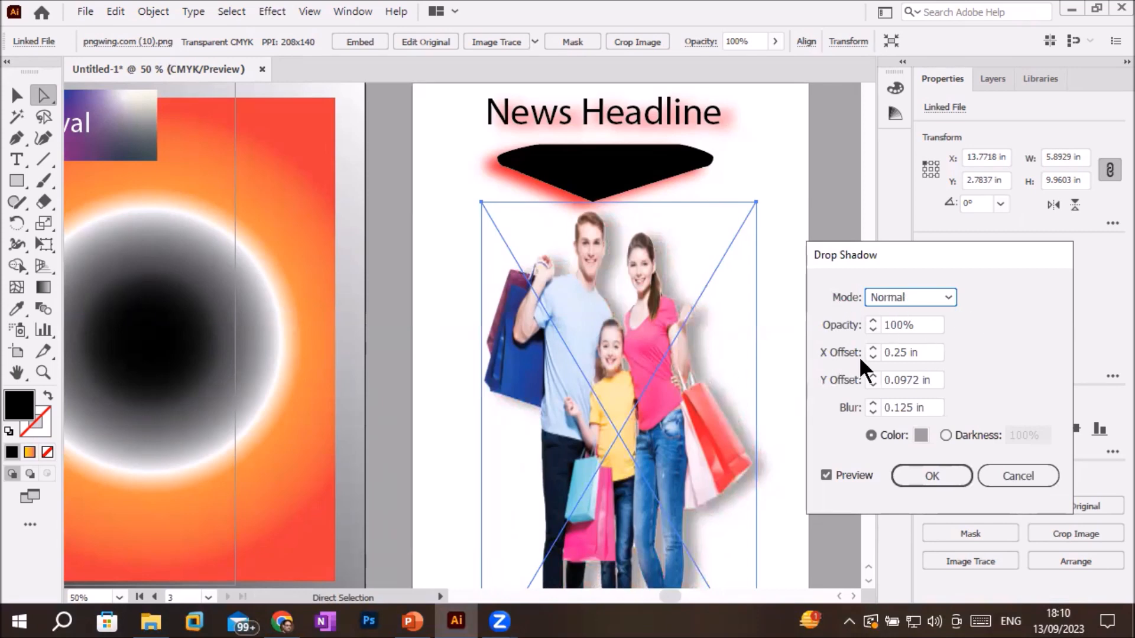
click(928, 477)
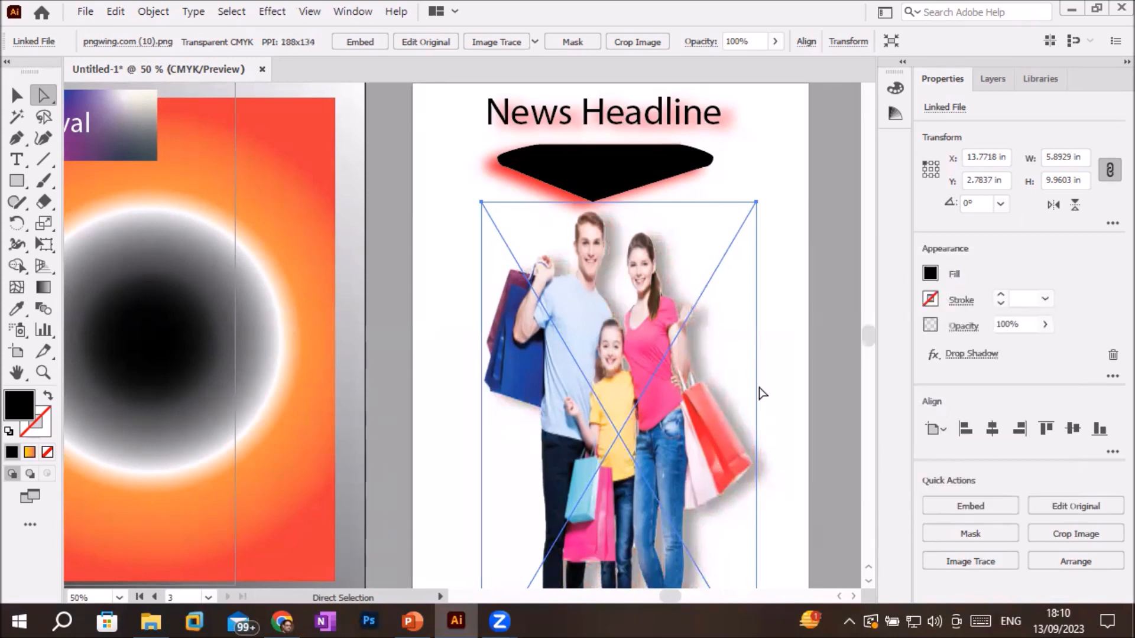
click(791, 353)
scroll(751, 416, up, 2)
scroll(747, 469, up, 1)
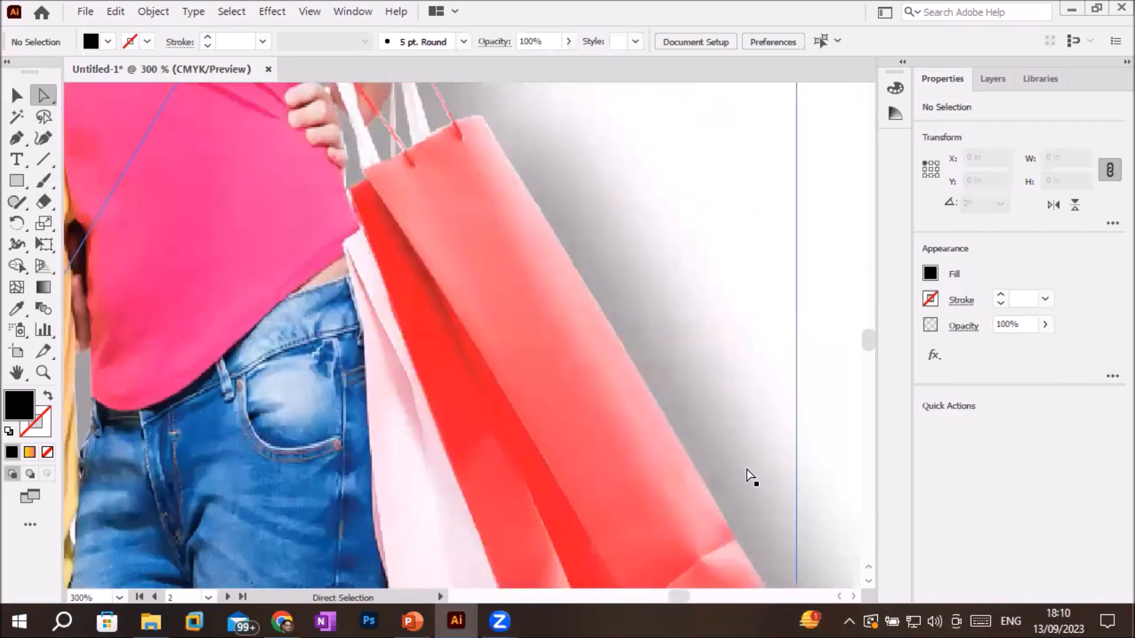
scroll(746, 470, down, 4)
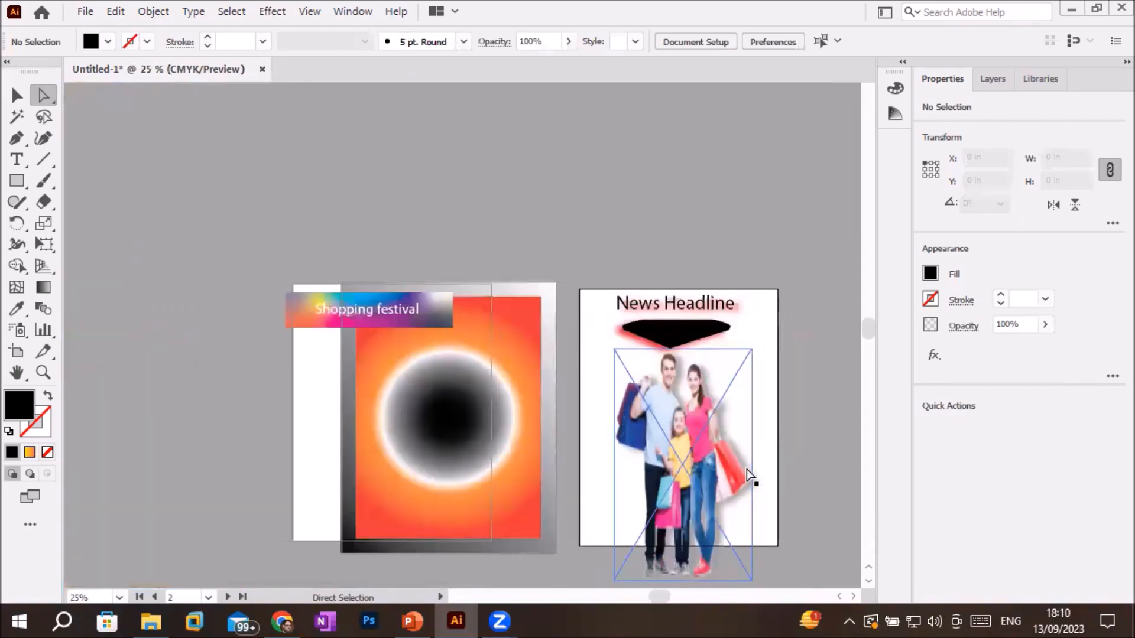
scroll(807, 497, up, 2)
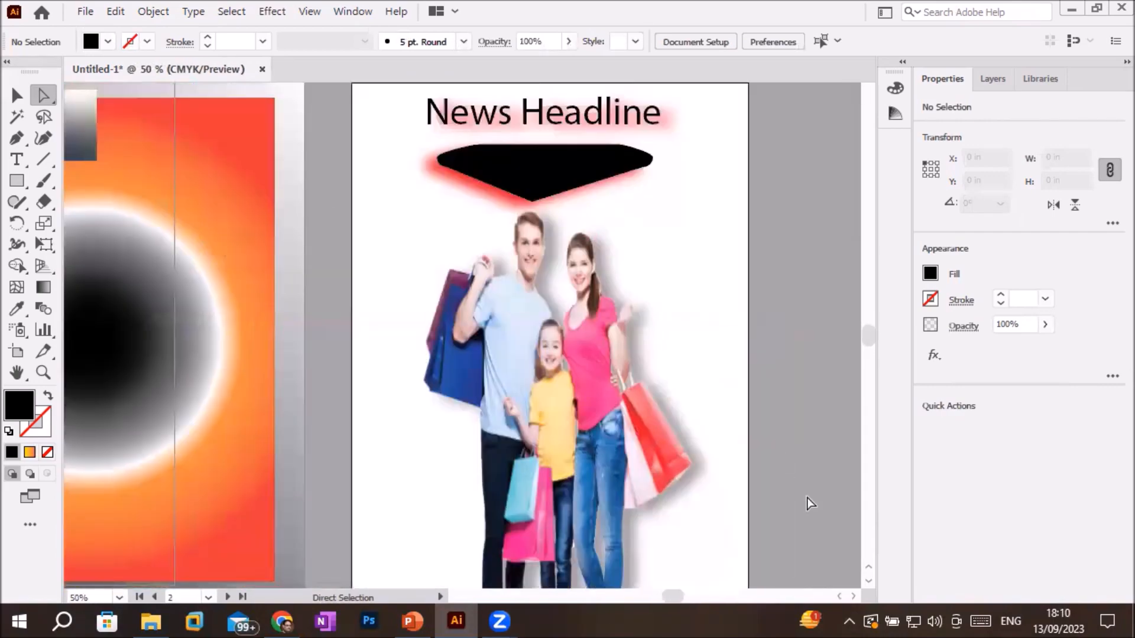
- Add a new 8.5 by 11 in Letter artboard beside the shopping family page
scroll(807, 498, up, 1)
scroll(733, 461, down, 1)
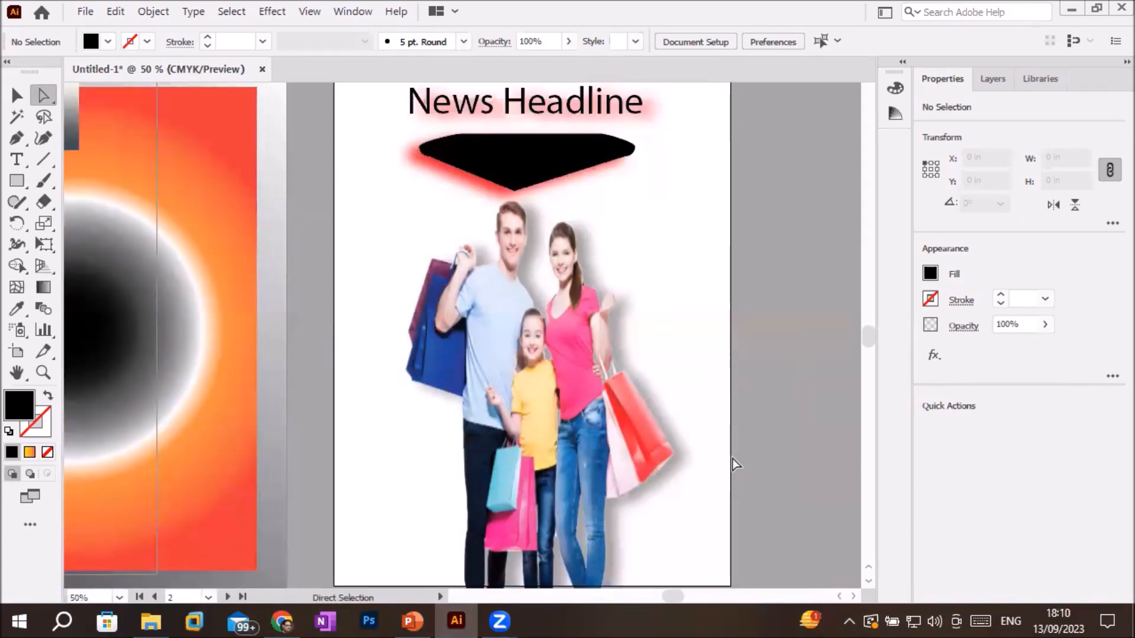
click(18, 351)
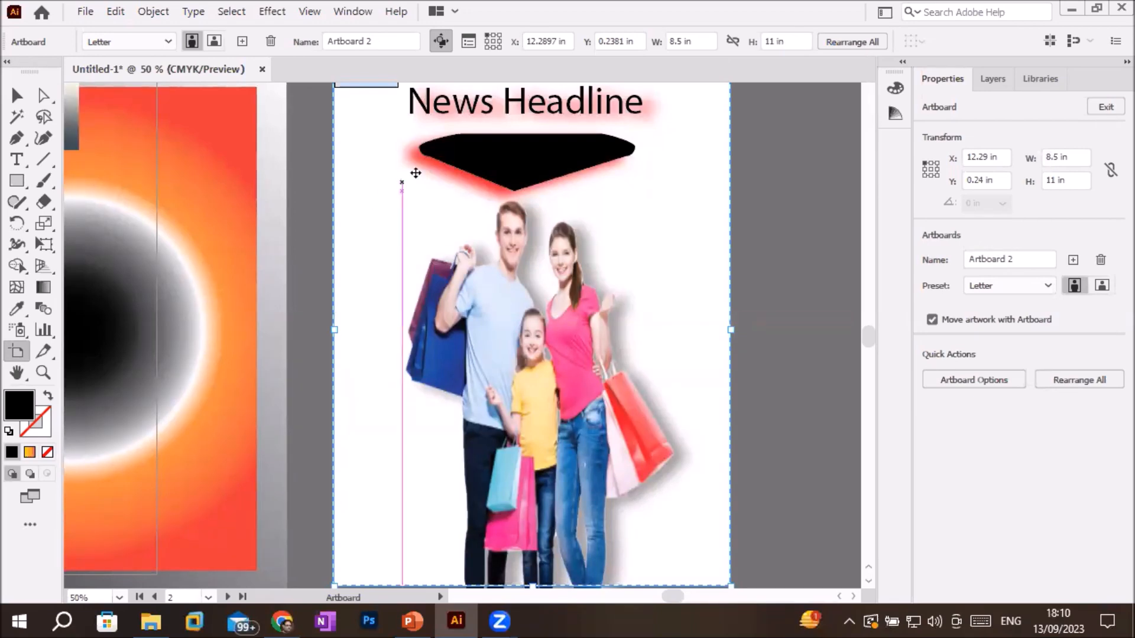
click(242, 41)
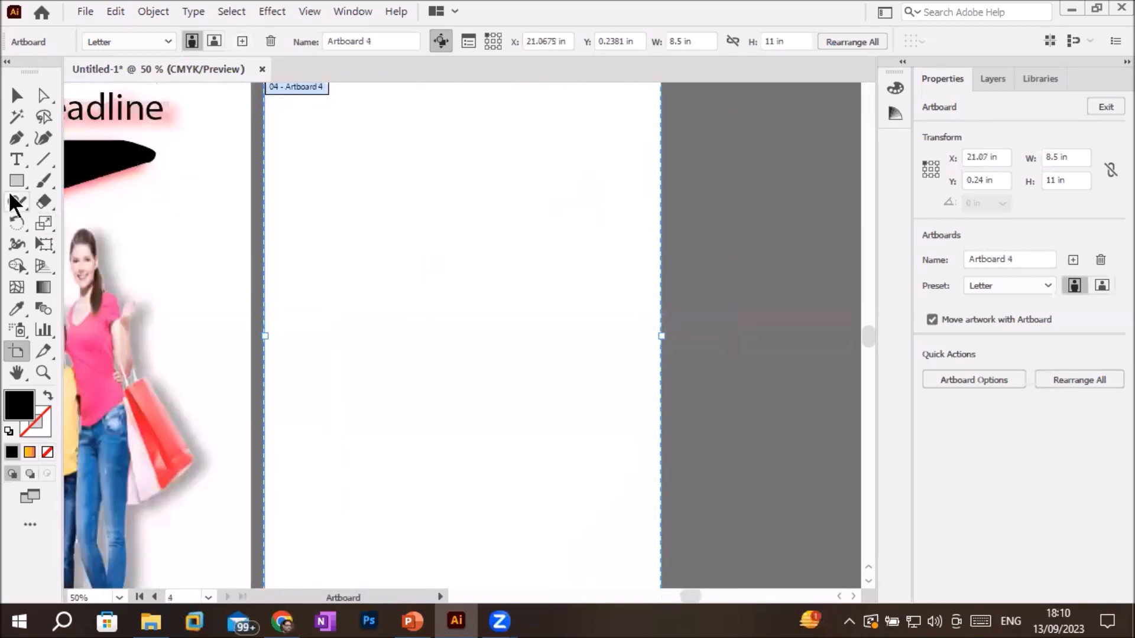
- Add the title "Effects- Stylze" near the top of the new artboard and enlarge it to about 74 pt
click(17, 159)
click(396, 118)
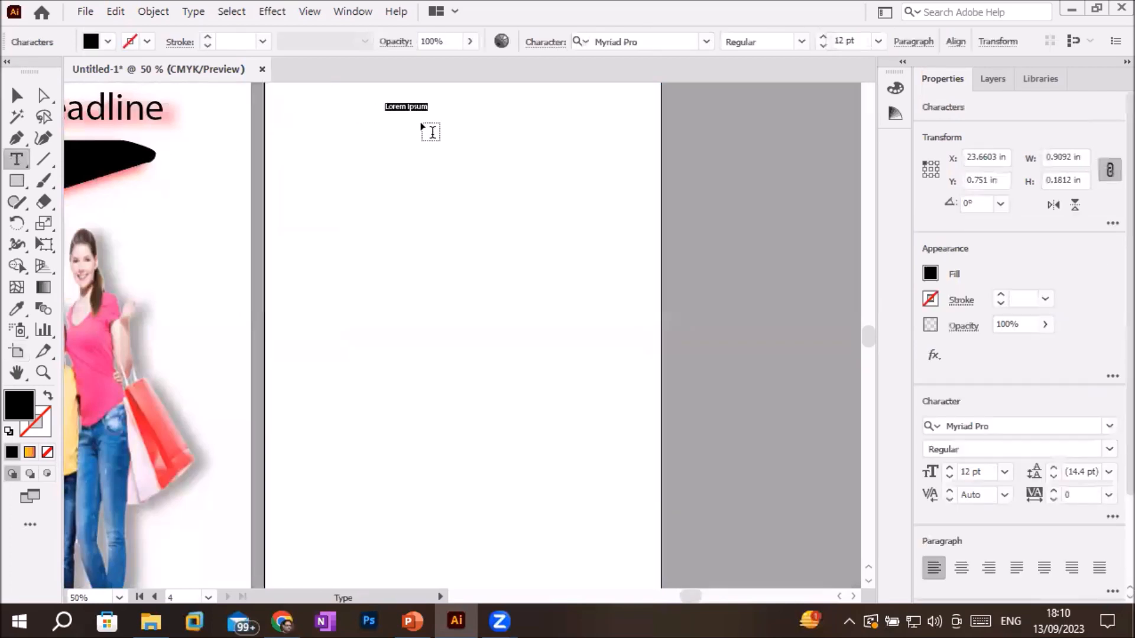
text(Effects)
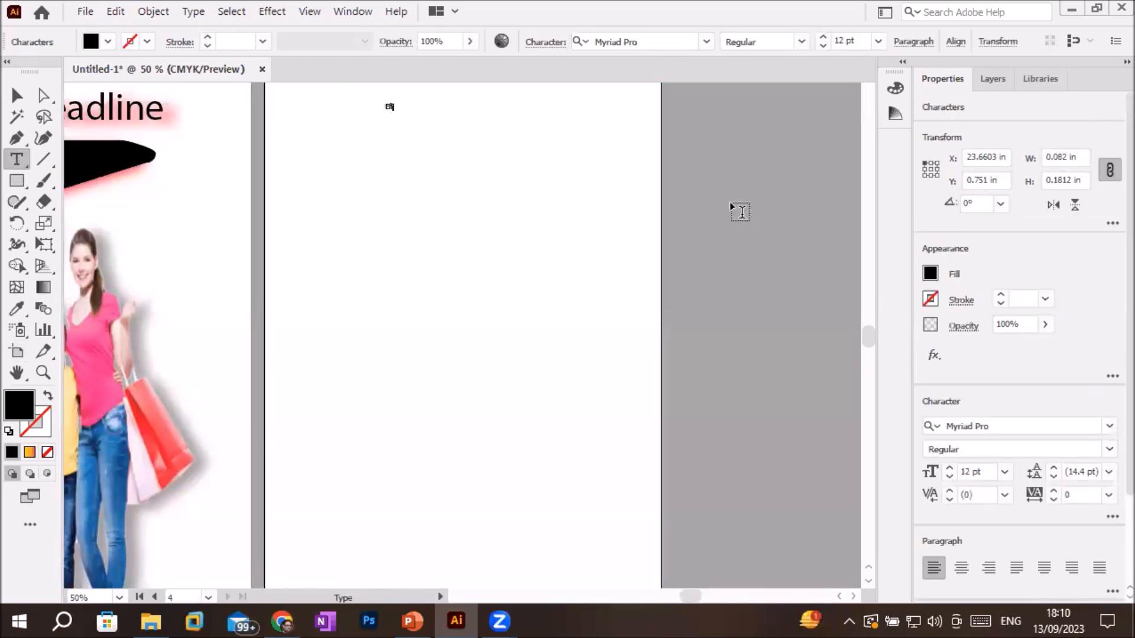
text(- Style)
key(BackSpace)
text(ze)
click(17, 95)
drag(431, 112, 493, 156)
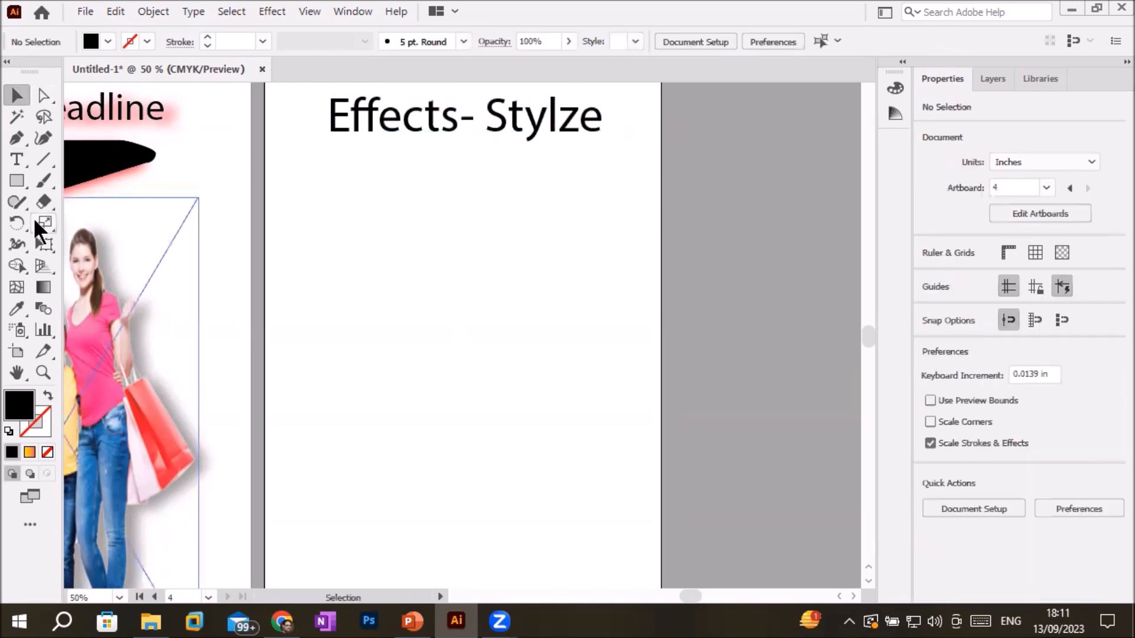
- Draw a rectangle about 4.76 by 2.66 in beneath the title, with a red fill and a 1 pt black stroke
click(16, 180)
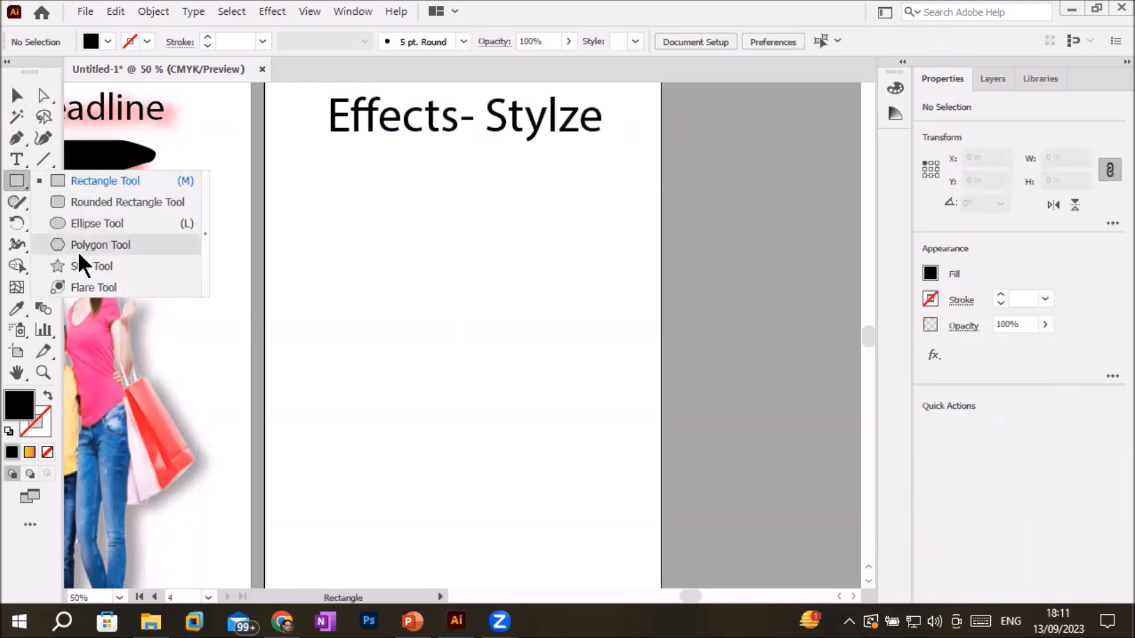
click(108, 179)
drag(363, 211, 585, 335)
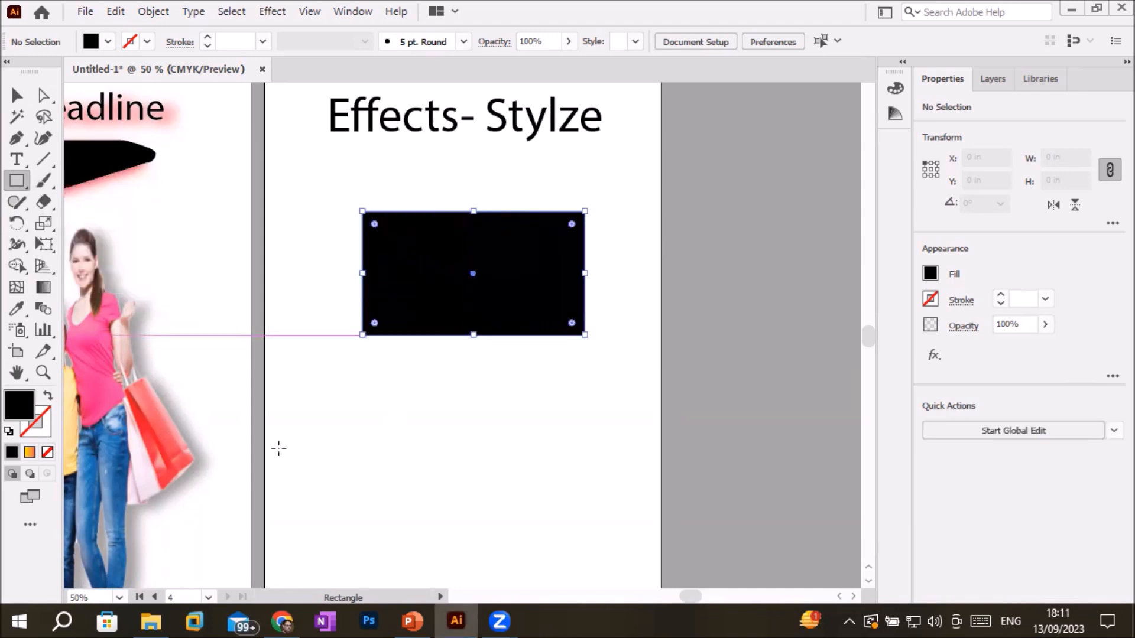
click(9, 430)
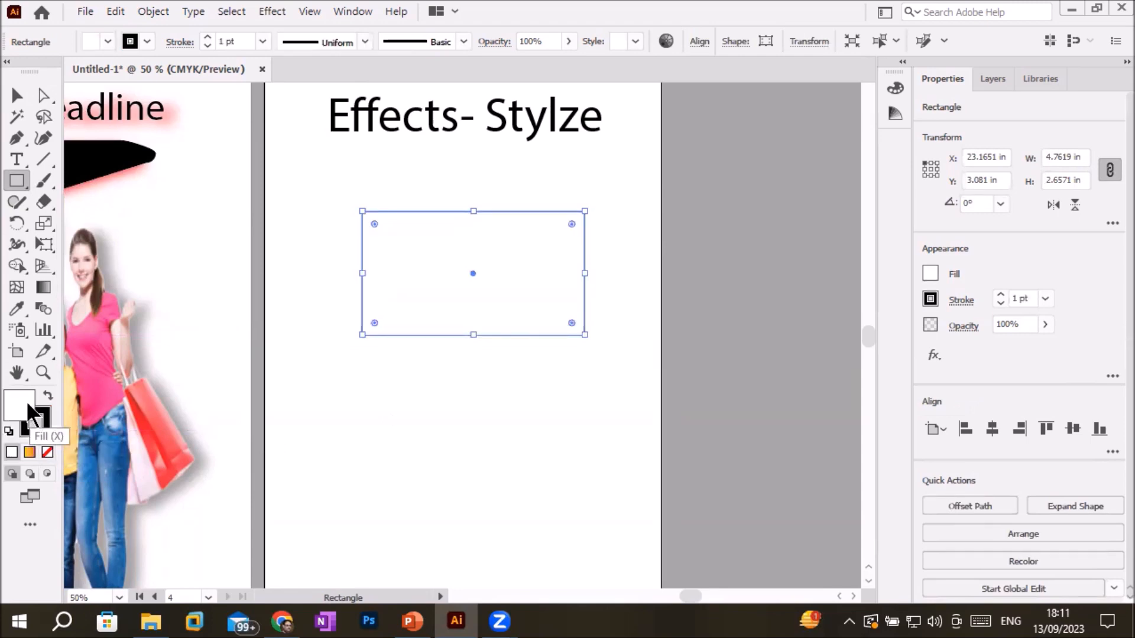
click(106, 43)
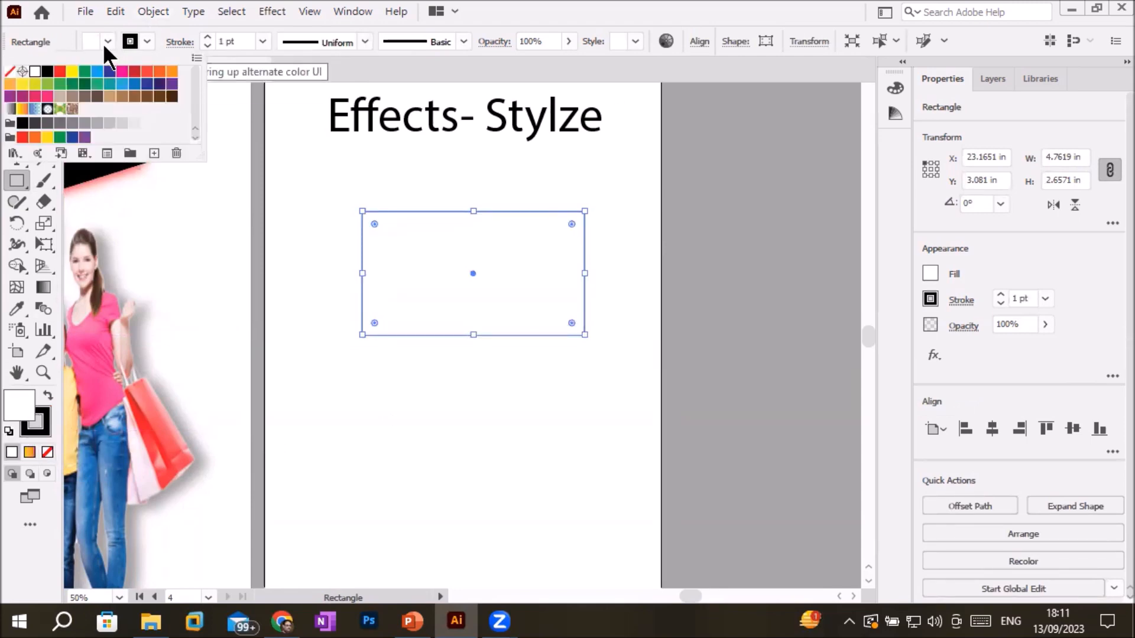
click(59, 71)
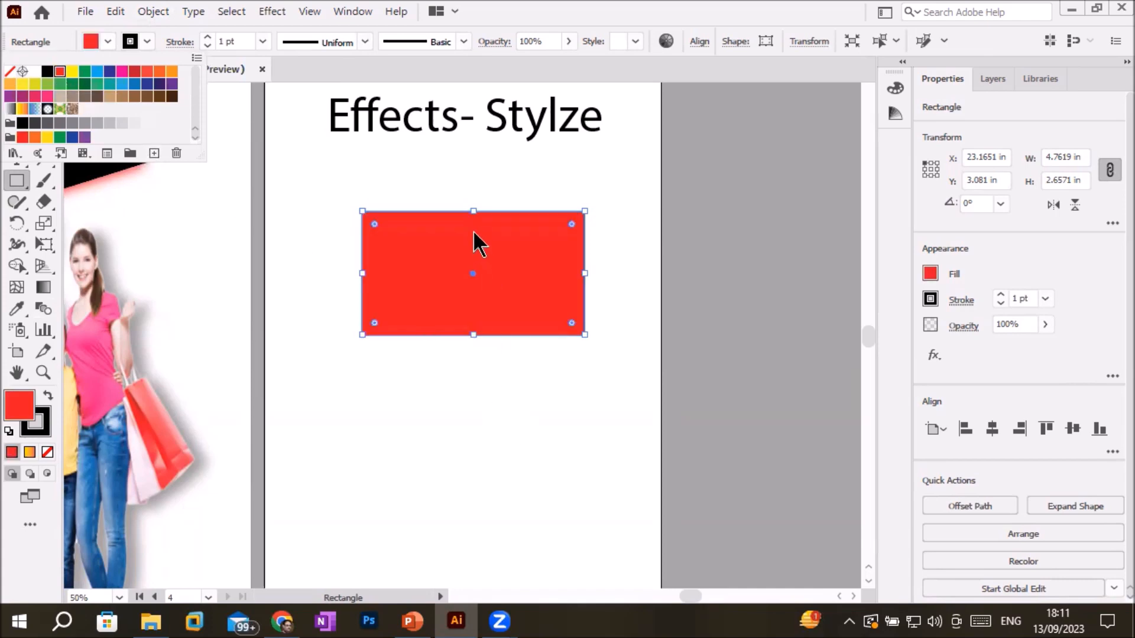
click(229, 8)
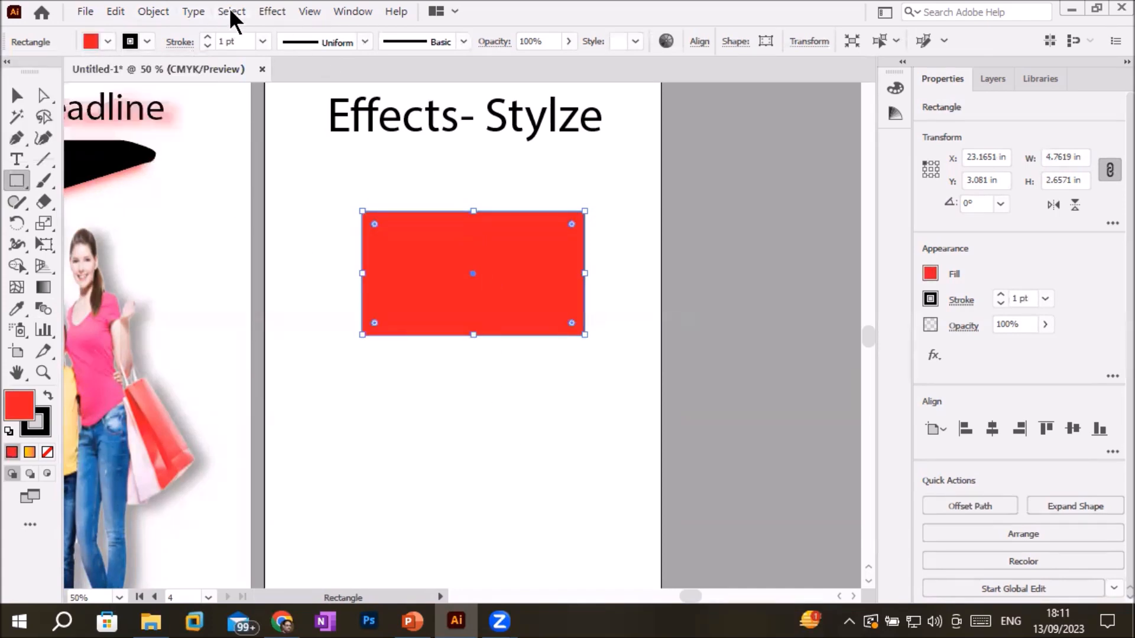
click(275, 9)
mouse_move(364, 242)
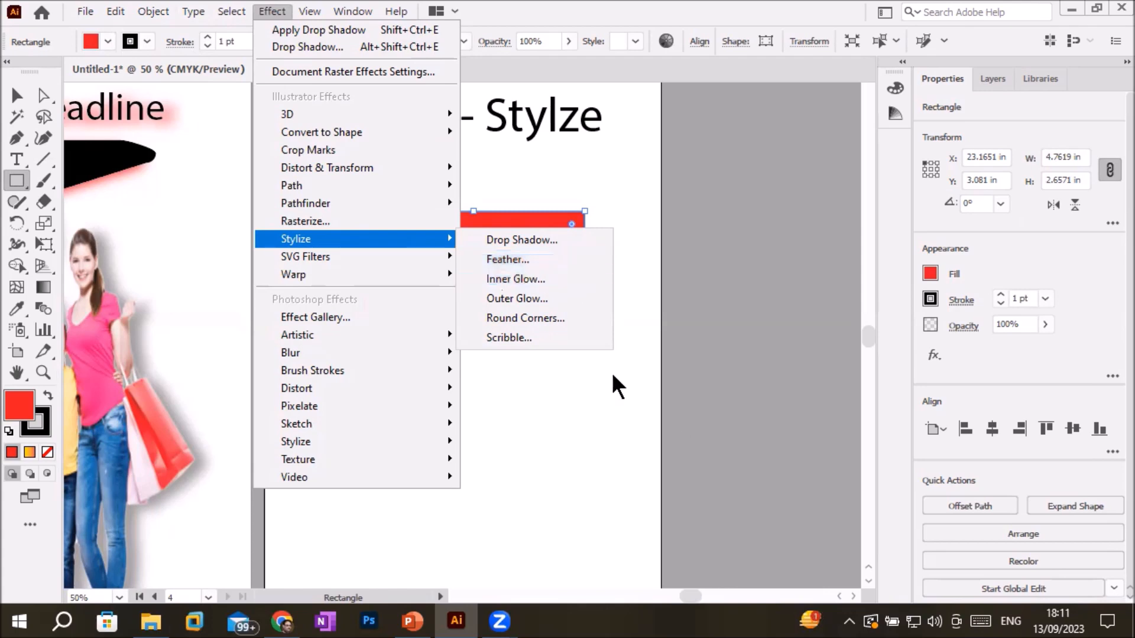
click(668, 304)
- Start a Stylize Feather effect on the red rectangle with preview on, keeping its settings dialog clear of the shape
scroll(663, 284, up, 2)
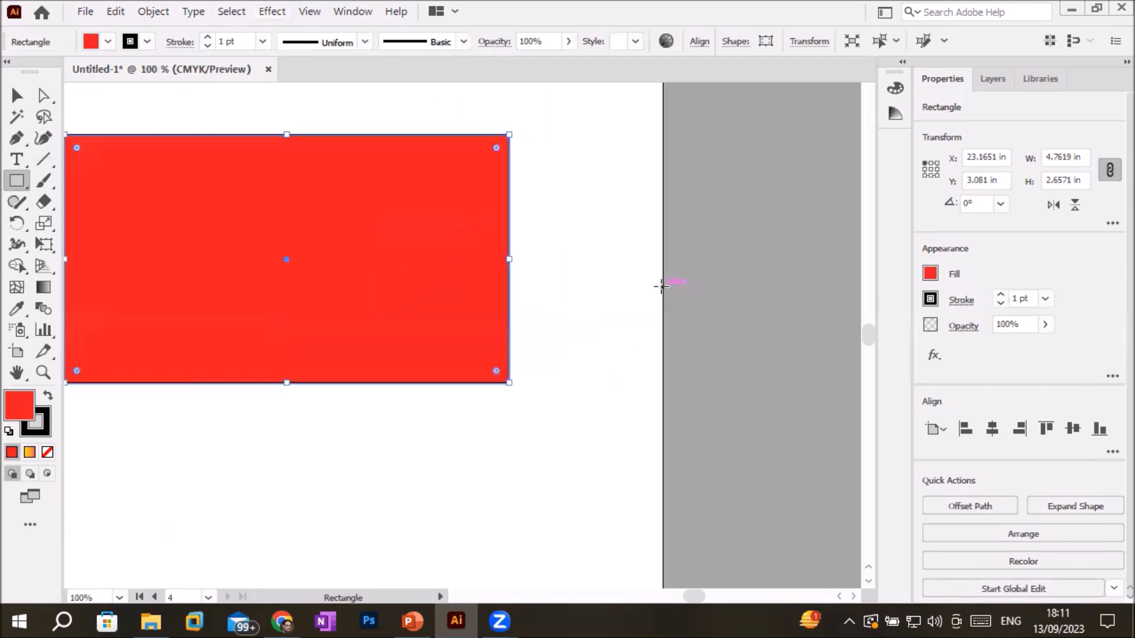
click(272, 12)
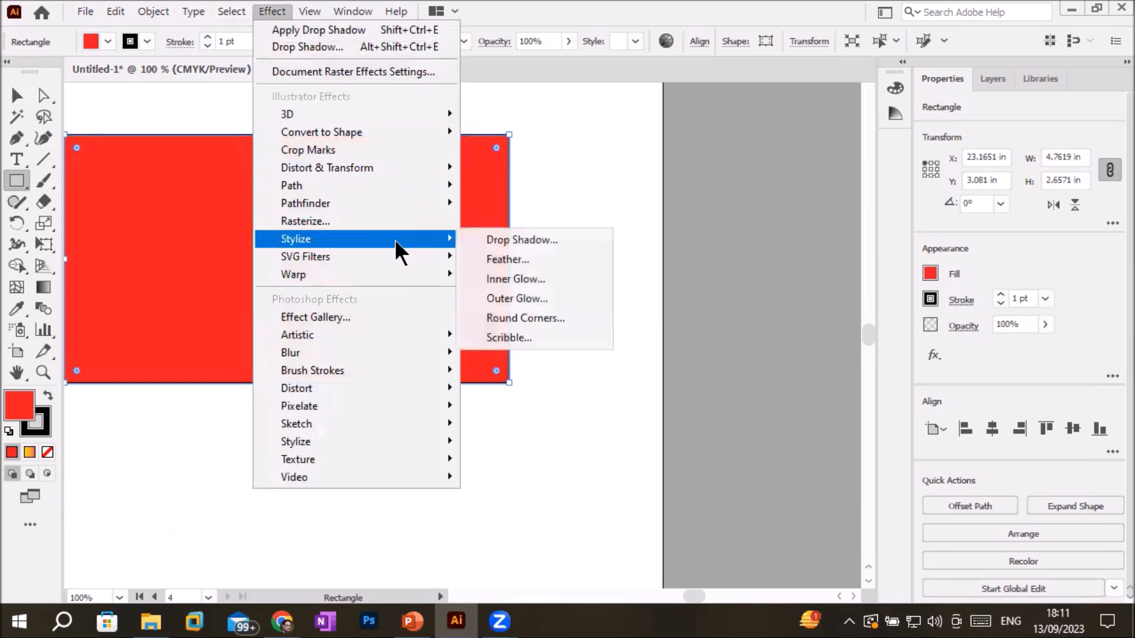
click(545, 261)
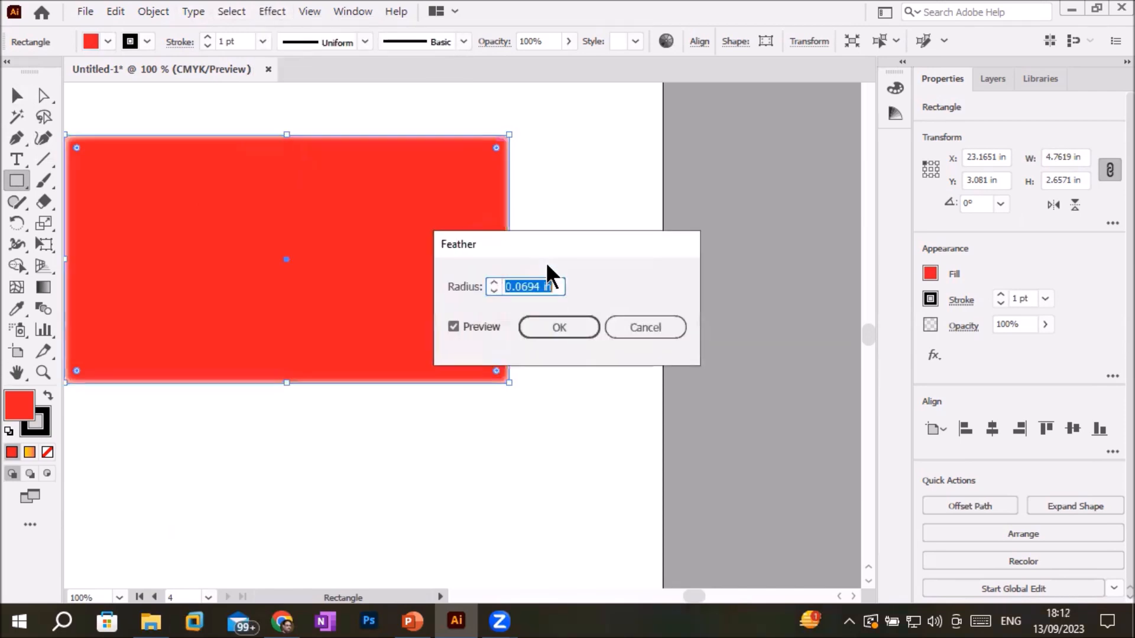
drag(559, 244, 668, 253)
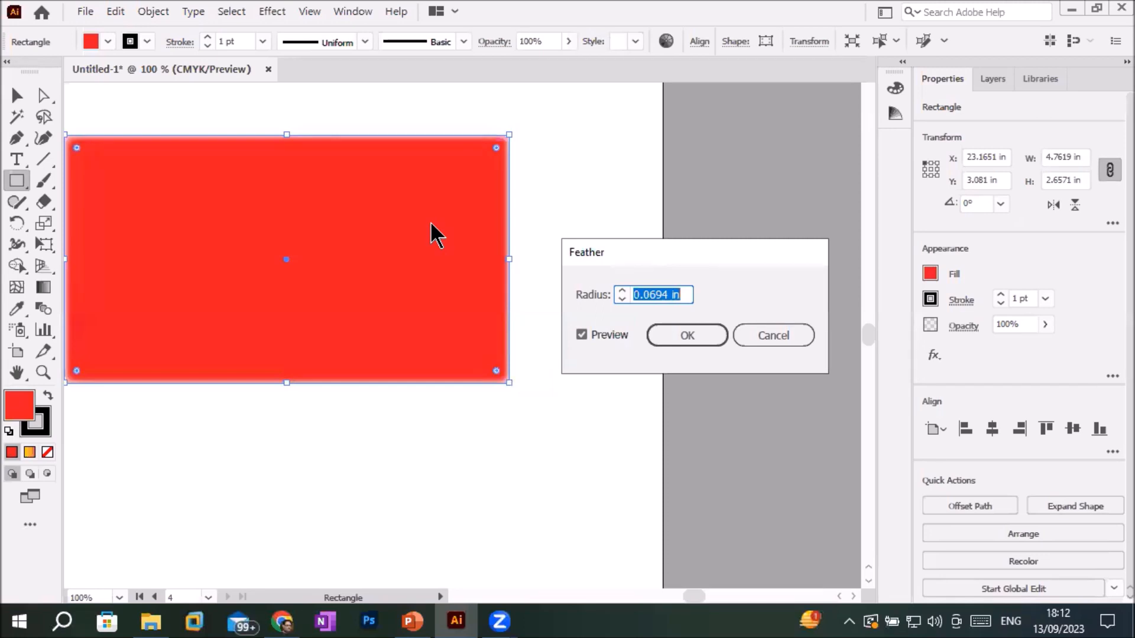
- Try a feather radius of 0.75 in on the rectangle and lower it to 0.0028 in to compare the edges
click(620, 289)
click(621, 289)
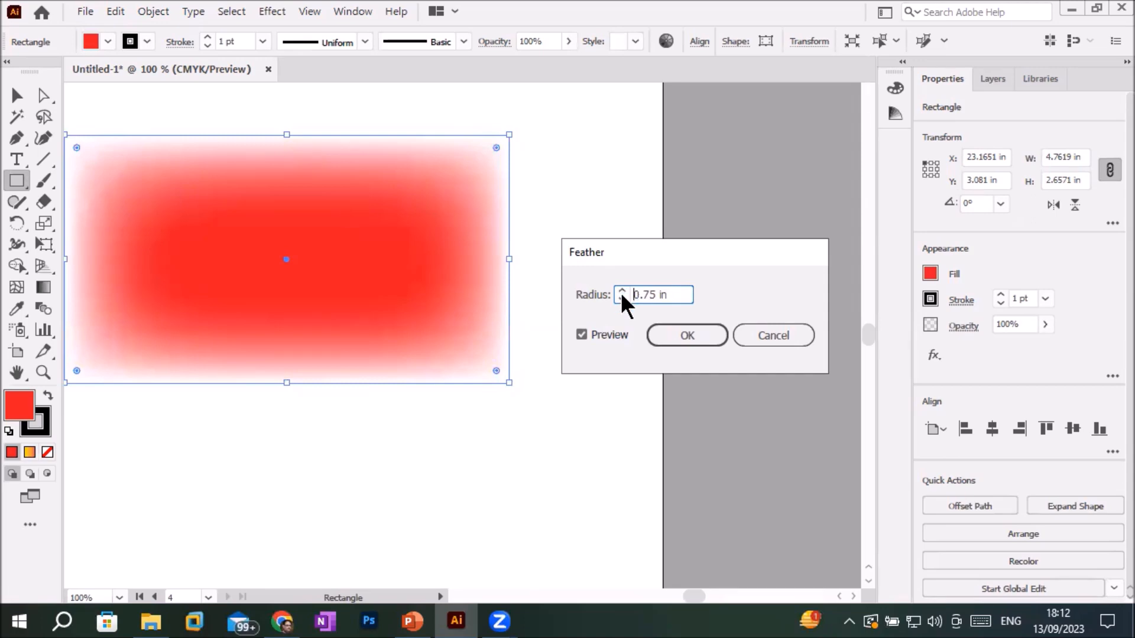
click(620, 297)
click(620, 297)
click(621, 297)
click(621, 298)
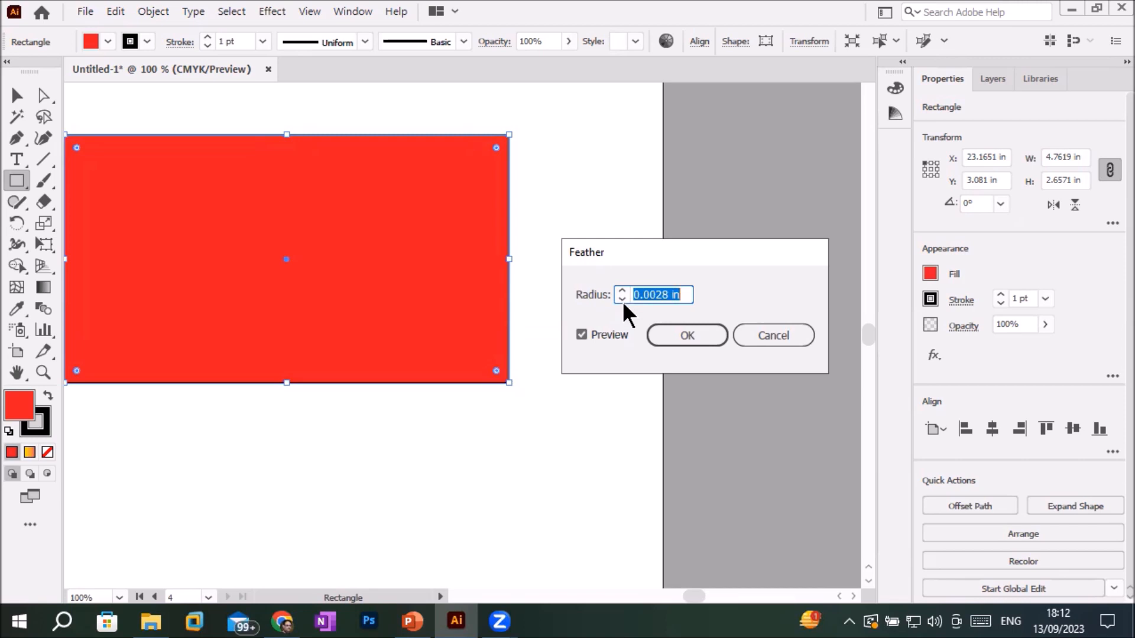
- Raise the rectangle's feather radius in increments for wide, soft edges and apply the effect
click(621, 290)
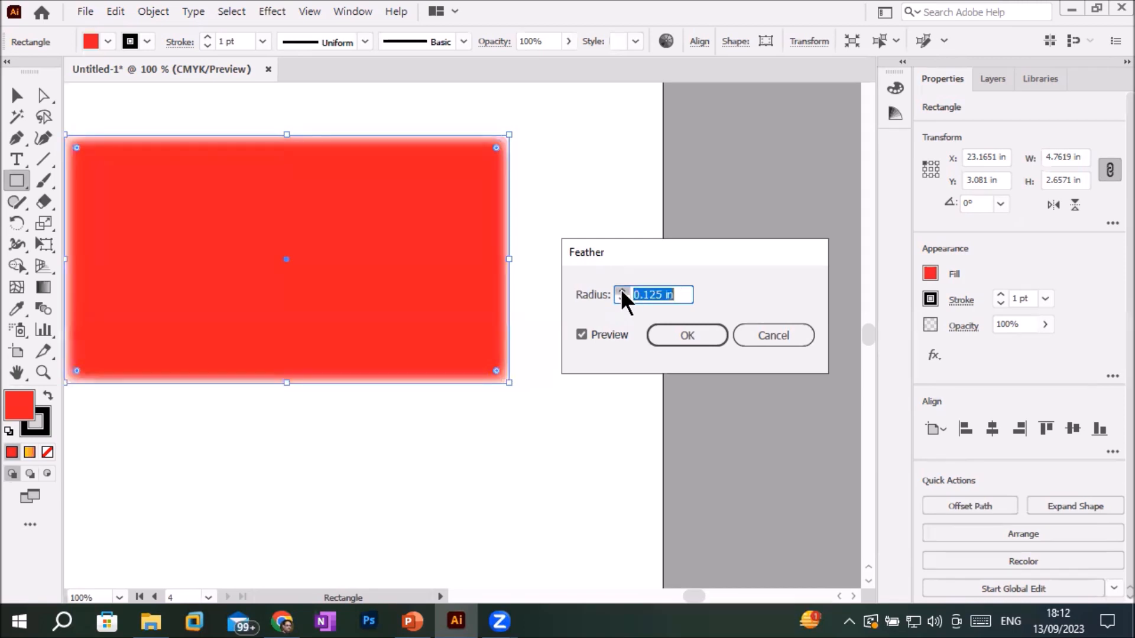
click(621, 290)
click(621, 290)
click(620, 291)
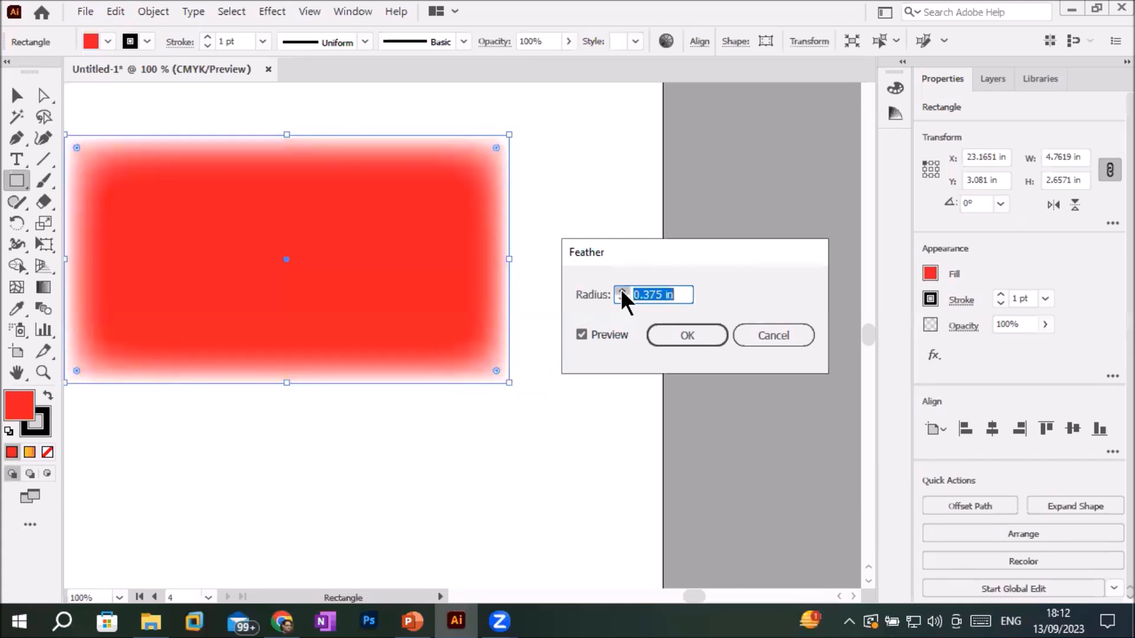
click(679, 337)
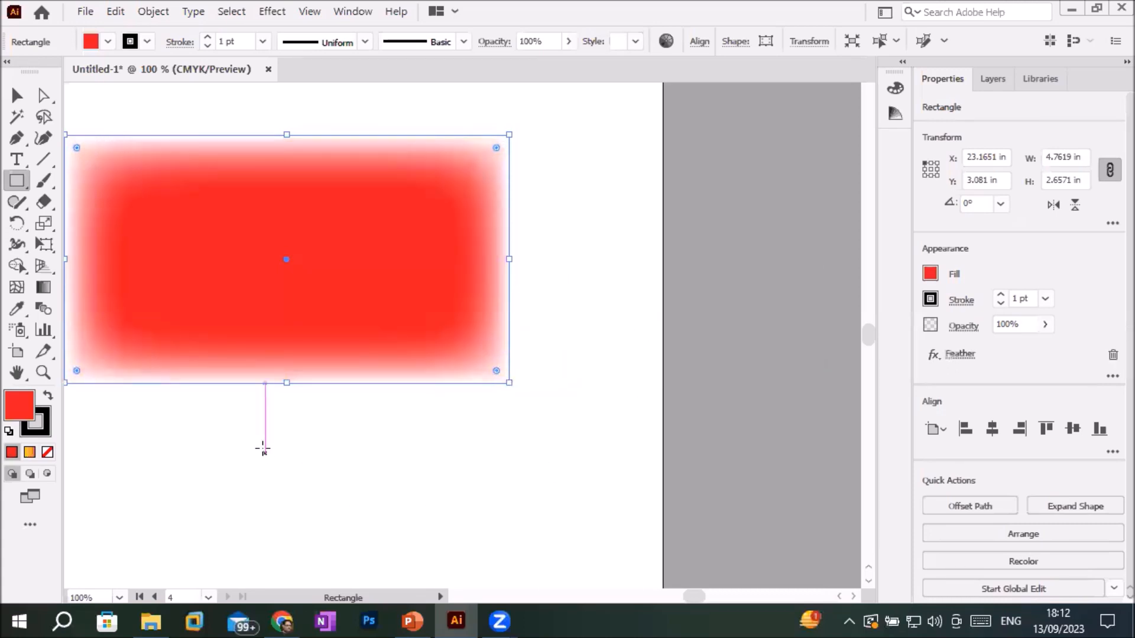
- Move the feathered rectangle toward the middle of the page and bring the title down close above it
click(15, 98)
click(202, 396)
drag(305, 323, 375, 303)
key(ctrl+minus)
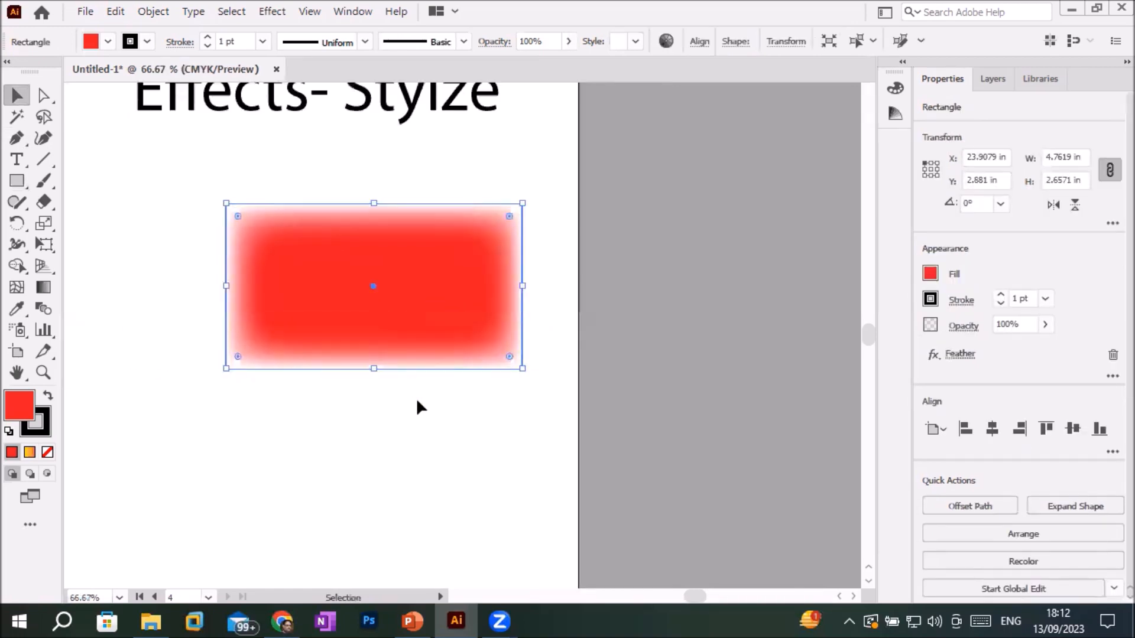
drag(407, 118, 458, 165)
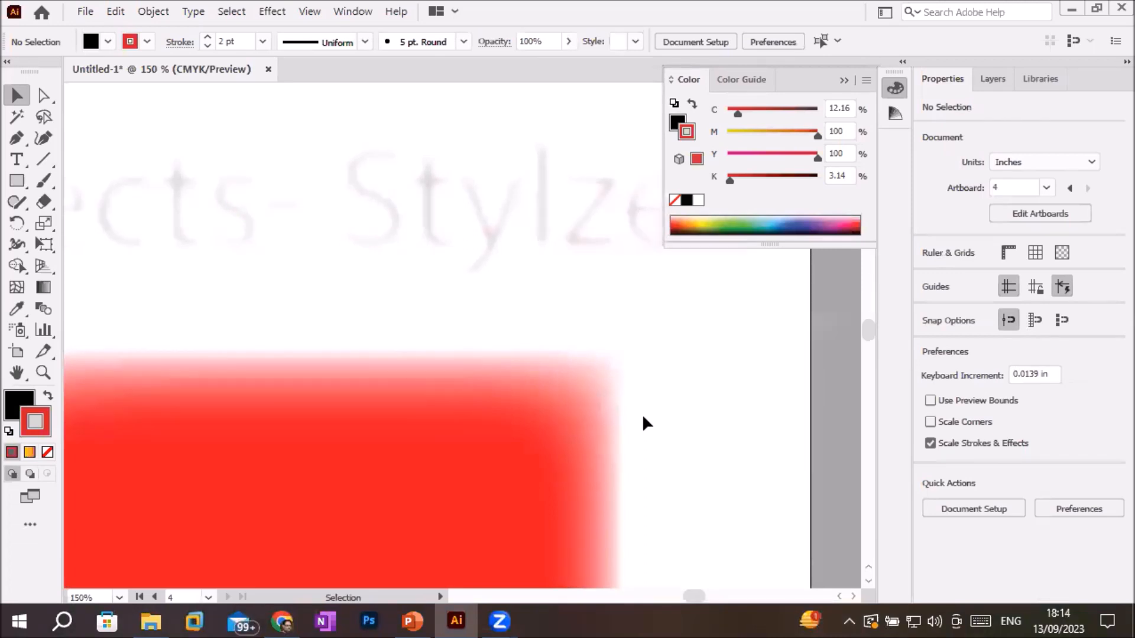
- Set the feather radius of the red-outlined title to 0.025 in and deselect it
click(576, 248)
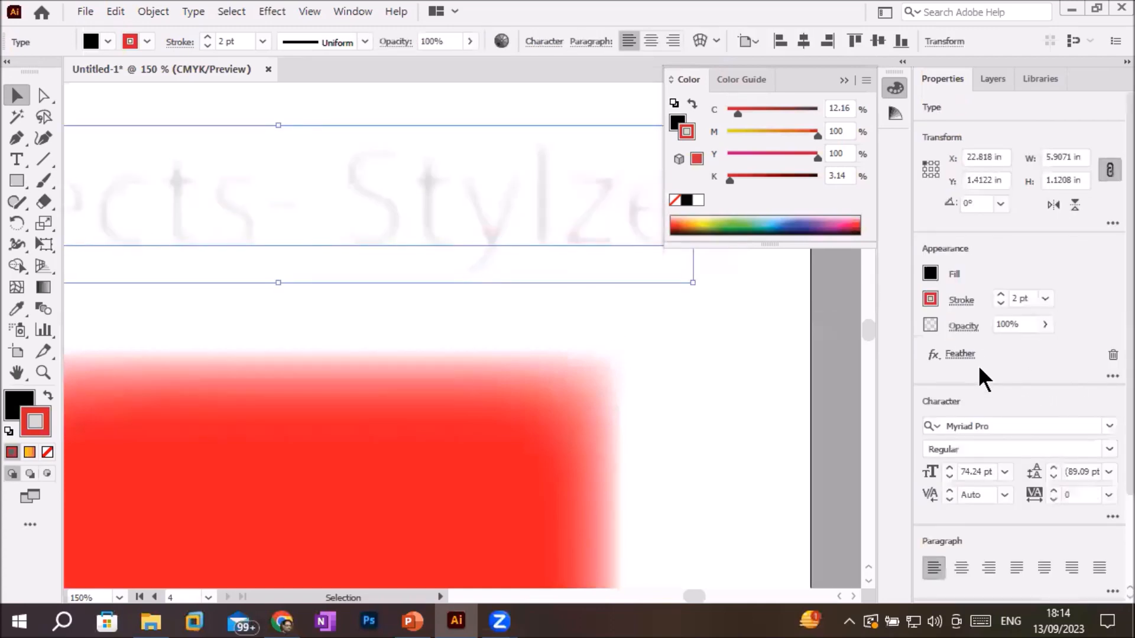
click(969, 353)
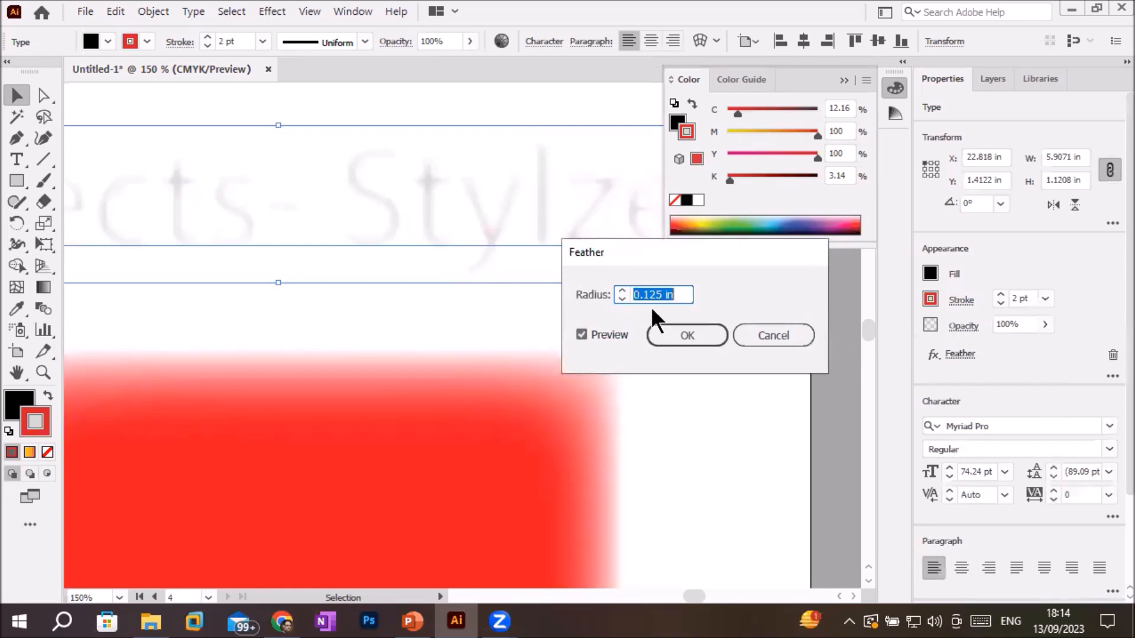
click(654, 290)
key(BackSpace)
text(0)
click(680, 340)
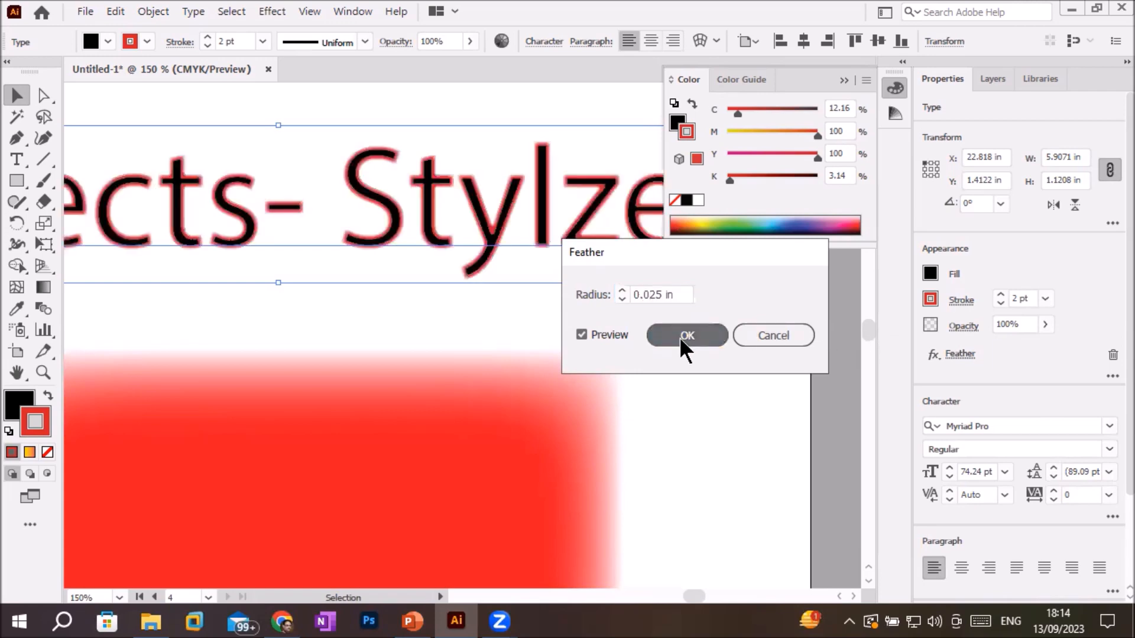
click(700, 380)
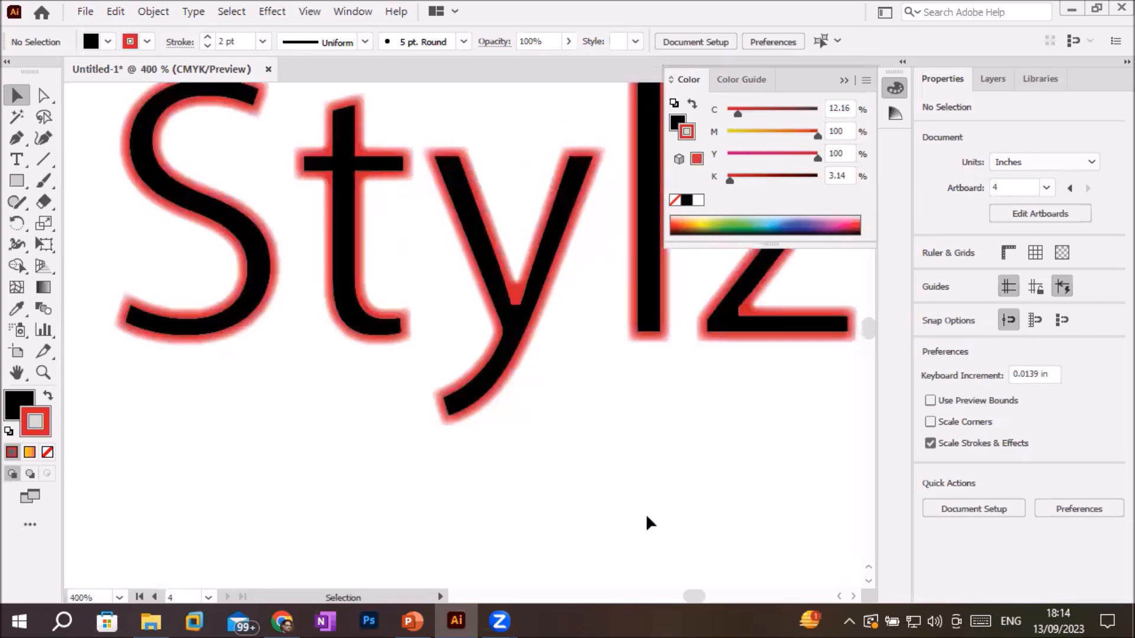
- Place a copy of the feathered title directly above the original, against the artboard's upper edge
scroll(645, 513, up, 1)
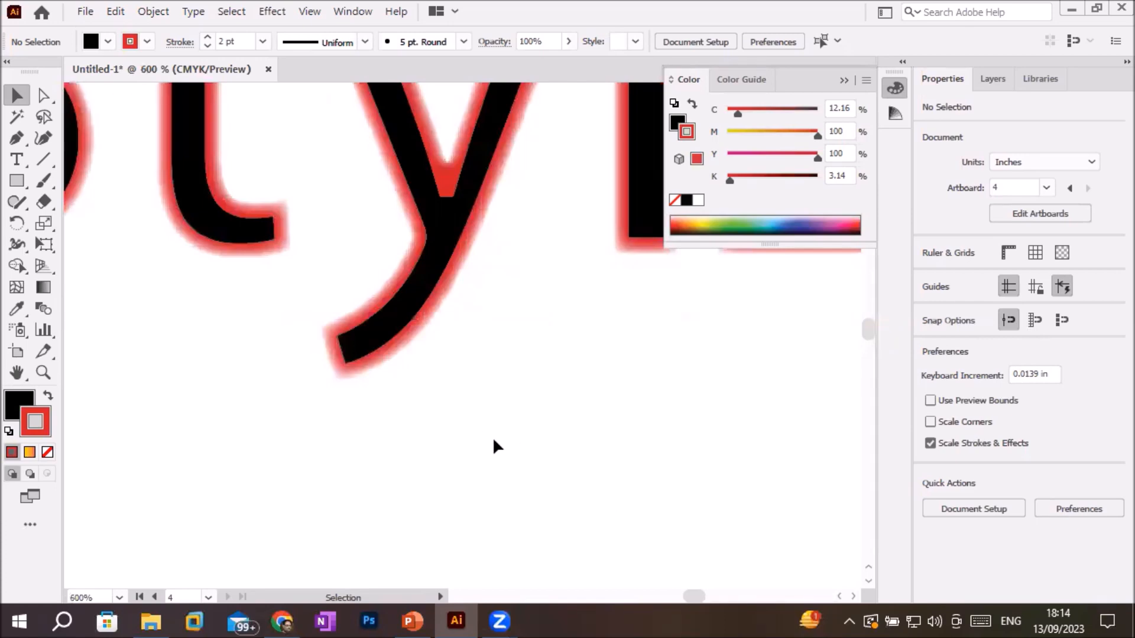
drag(493, 441, 554, 575)
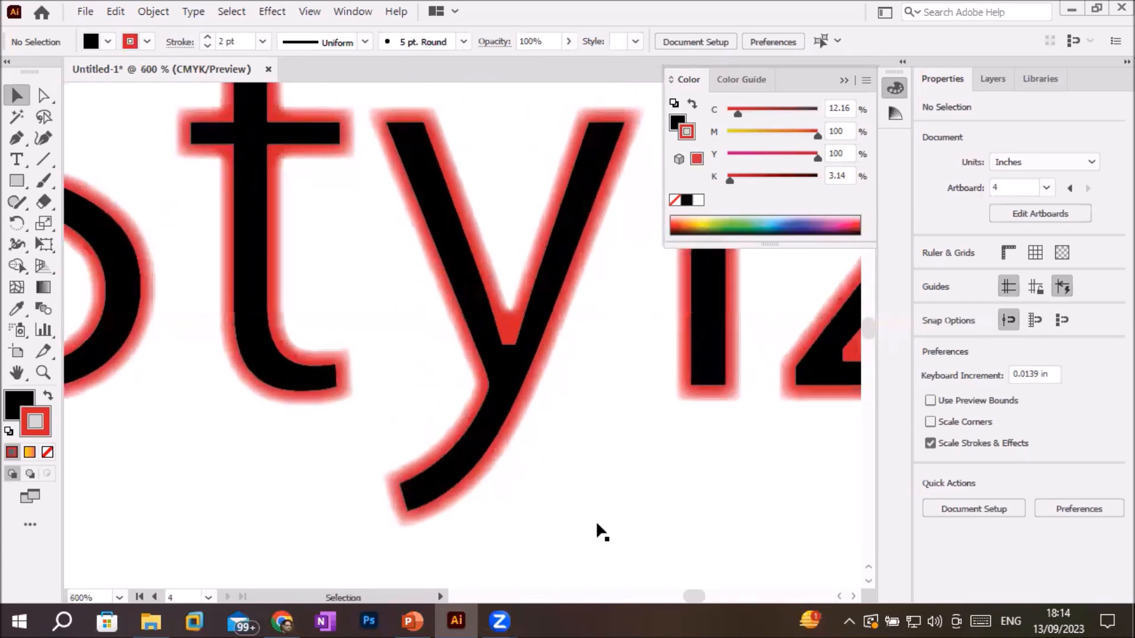
scroll(467, 412, down, 3)
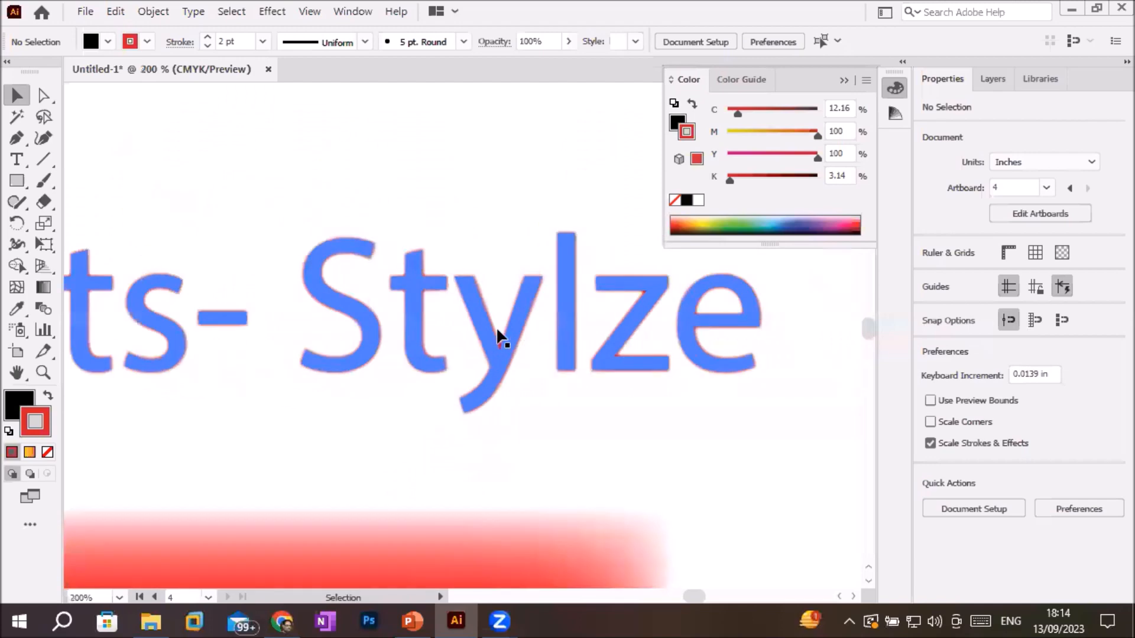
scroll(497, 336, down, 3)
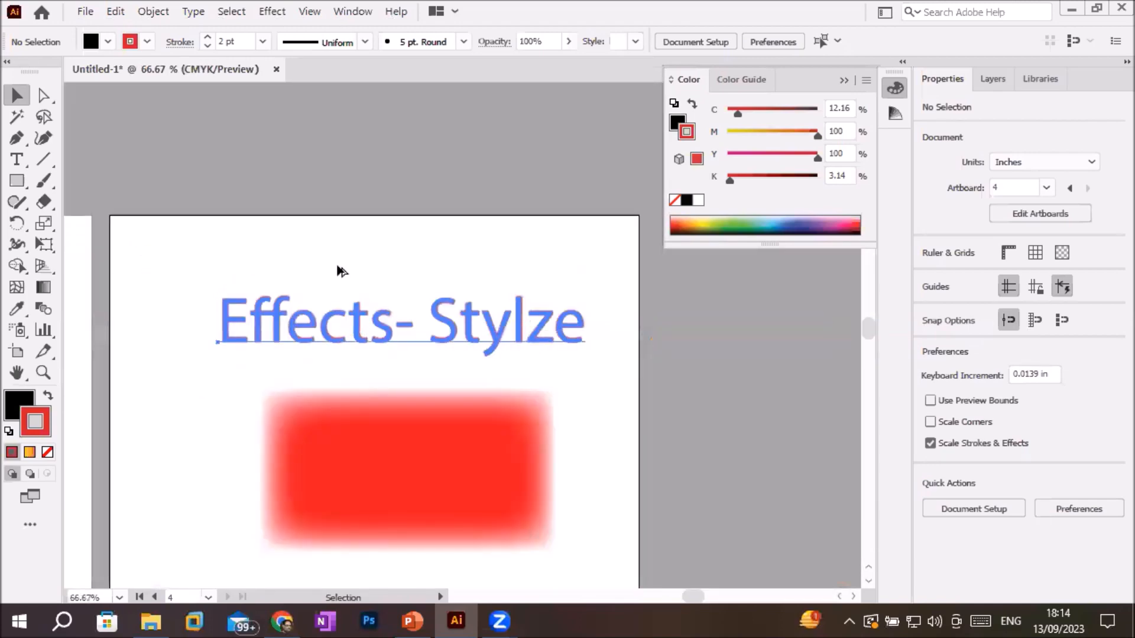
drag(371, 315, 372, 244)
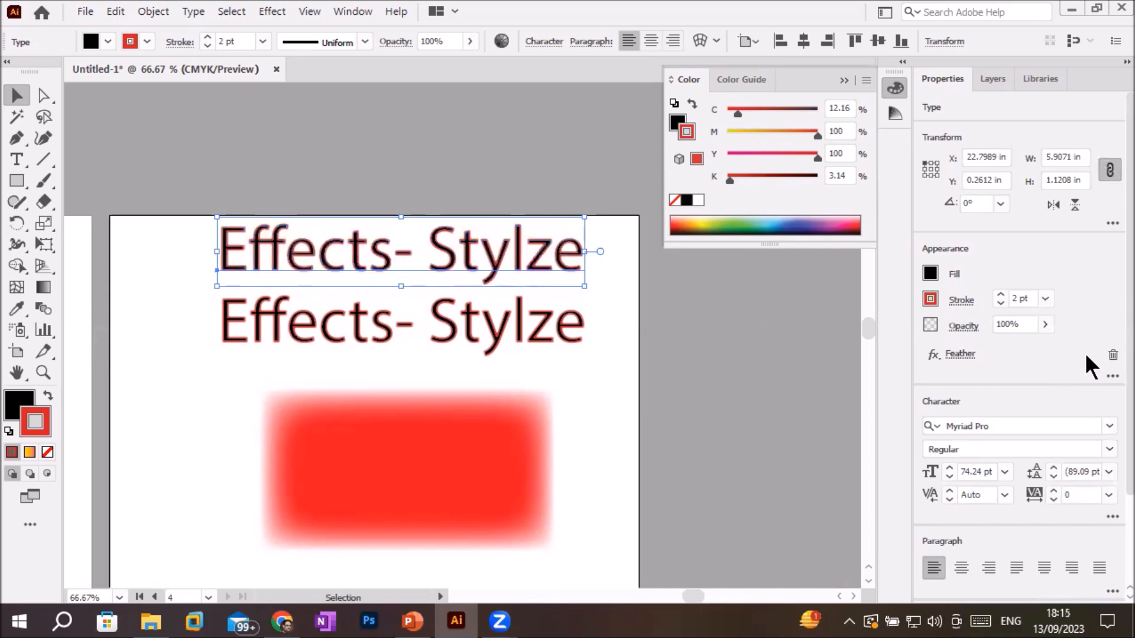
- Remove the Feather effect from the upper copy of the title and deselect it
click(1112, 355)
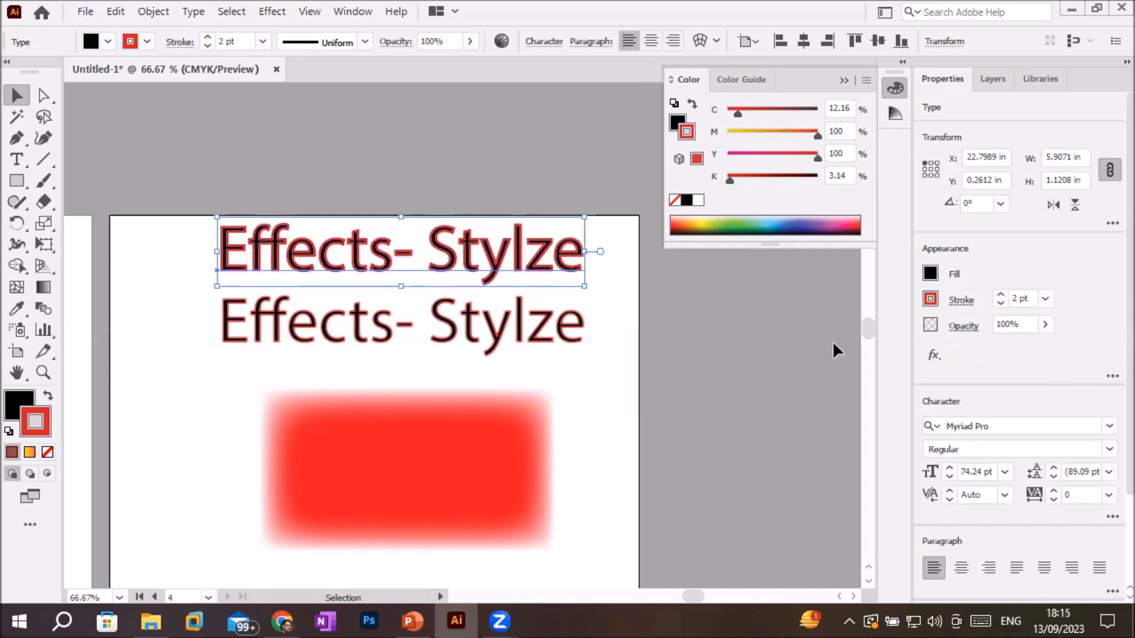
click(606, 405)
scroll(615, 328, up, 1)
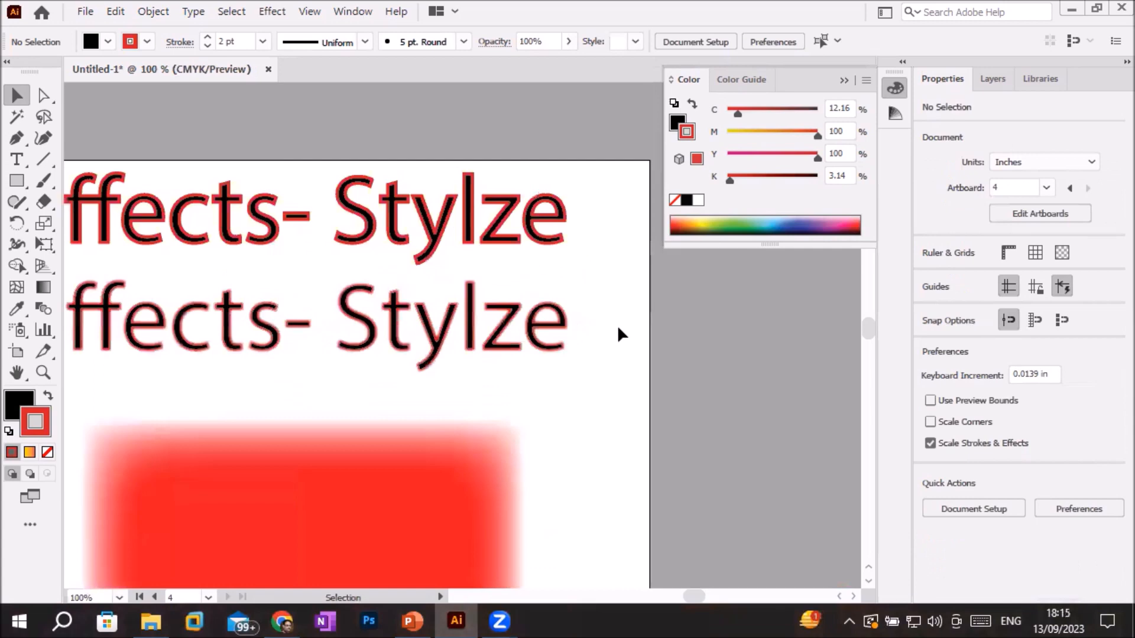
scroll(618, 329, up, 1)
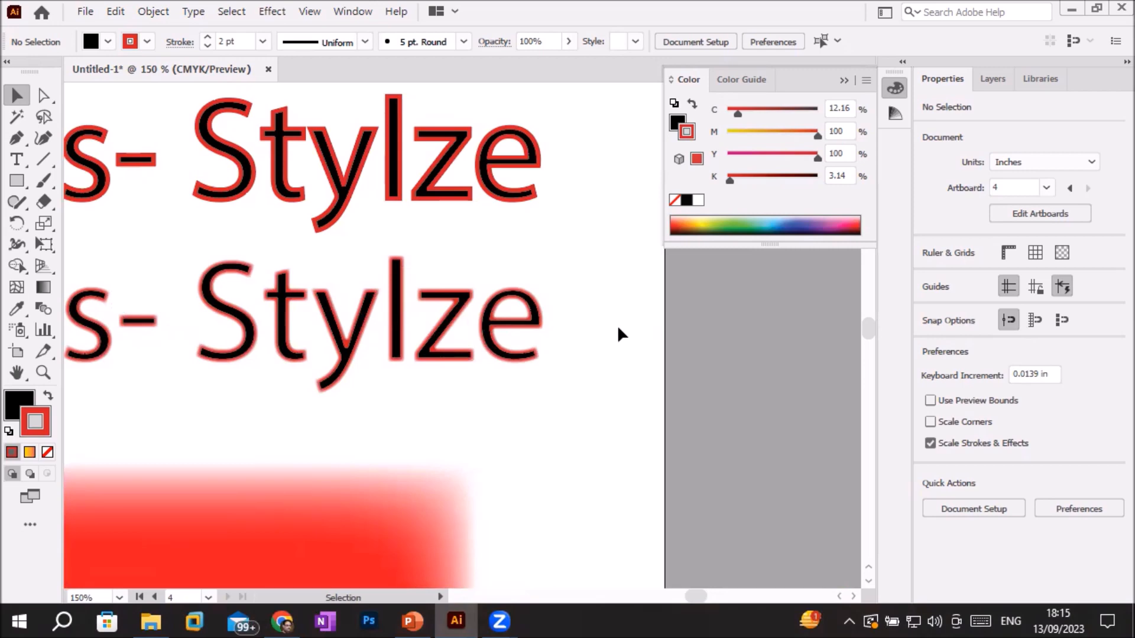
scroll(618, 329, up, 1)
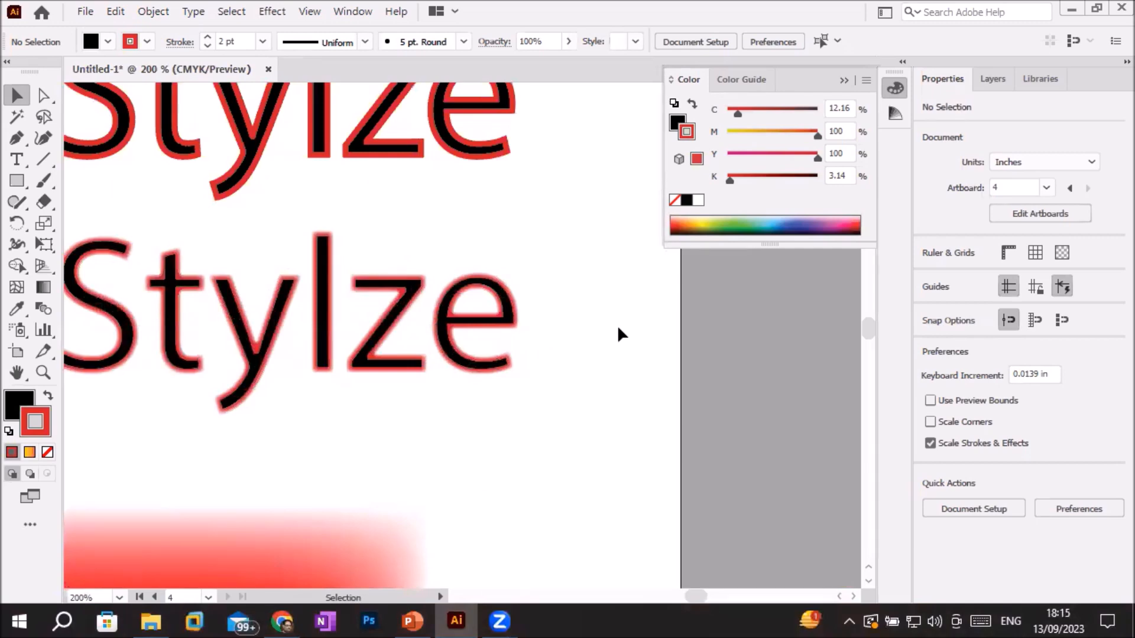
scroll(611, 323, down, 4)
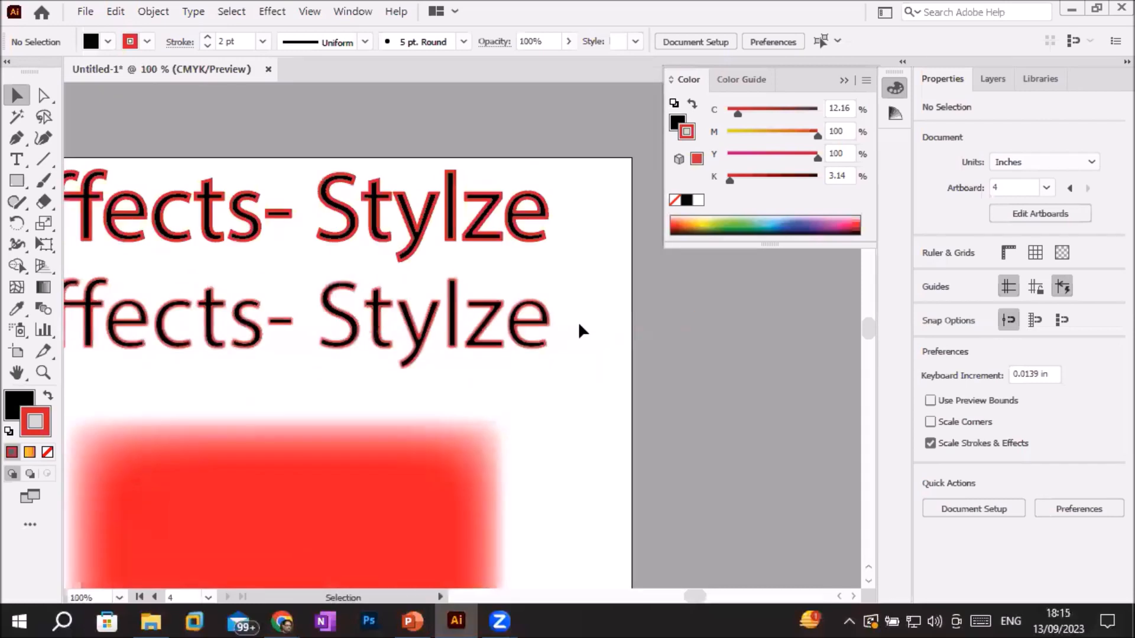
scroll(579, 329, down, 1)
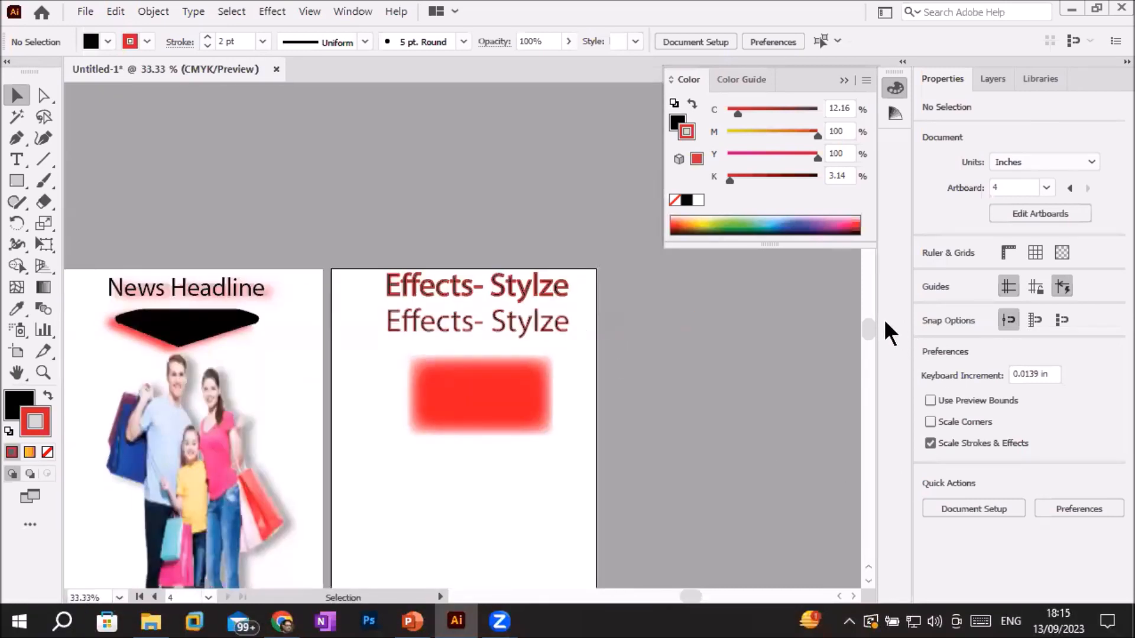
- Try a copy of the family picture on the Effects page with the feathered red rectangle sent behind it, and discard the copy
mouse_move(866, 326)
mouse_down()
mouse_move(867, 351)
mouse_move(867, 336)
mouse_up()
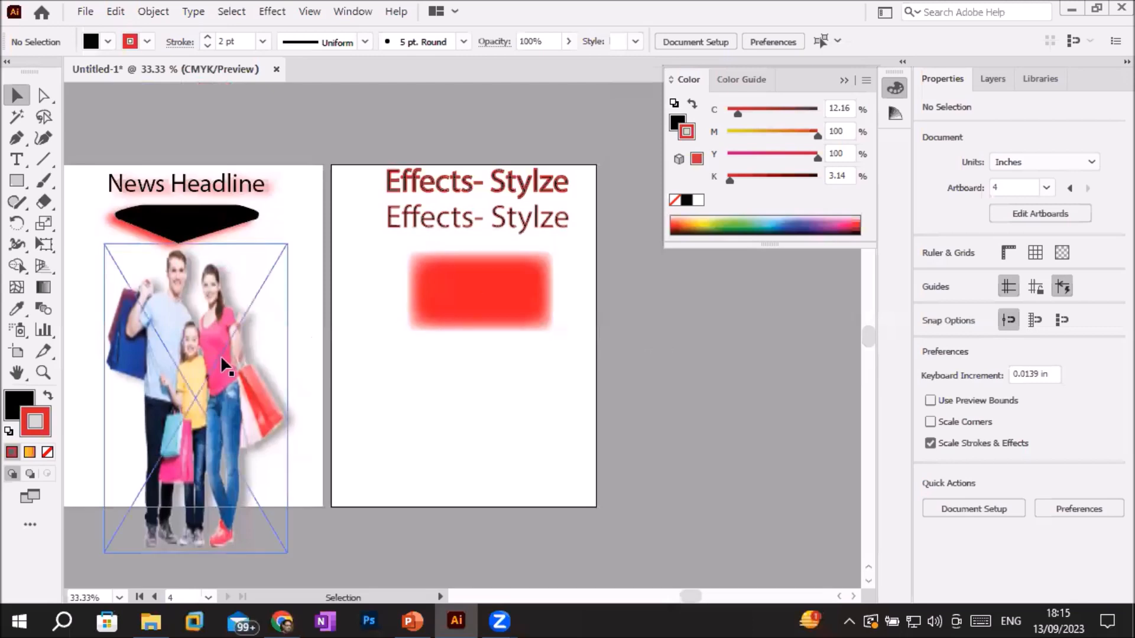
drag(221, 357, 510, 342)
click(499, 286)
right_click(499, 286)
mouse_move(627, 513)
click(752, 513)
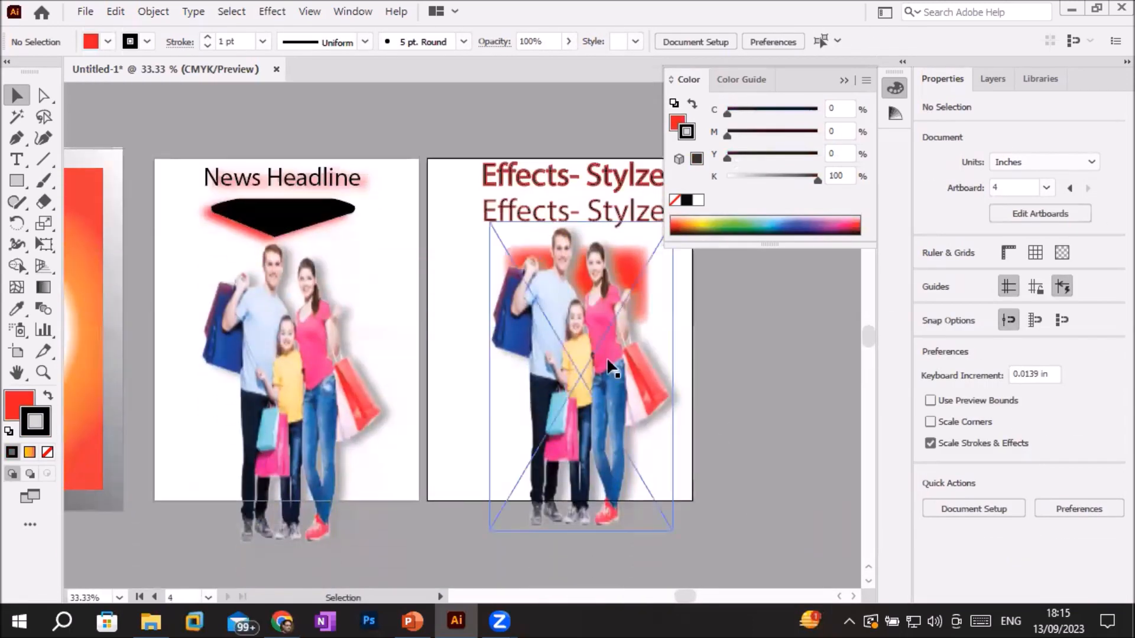
click(590, 355)
- Place Landscapes- (27).jpg about 8.8 in wide across the lower half of the Effects page and embed it
click(85, 11)
click(172, 334)
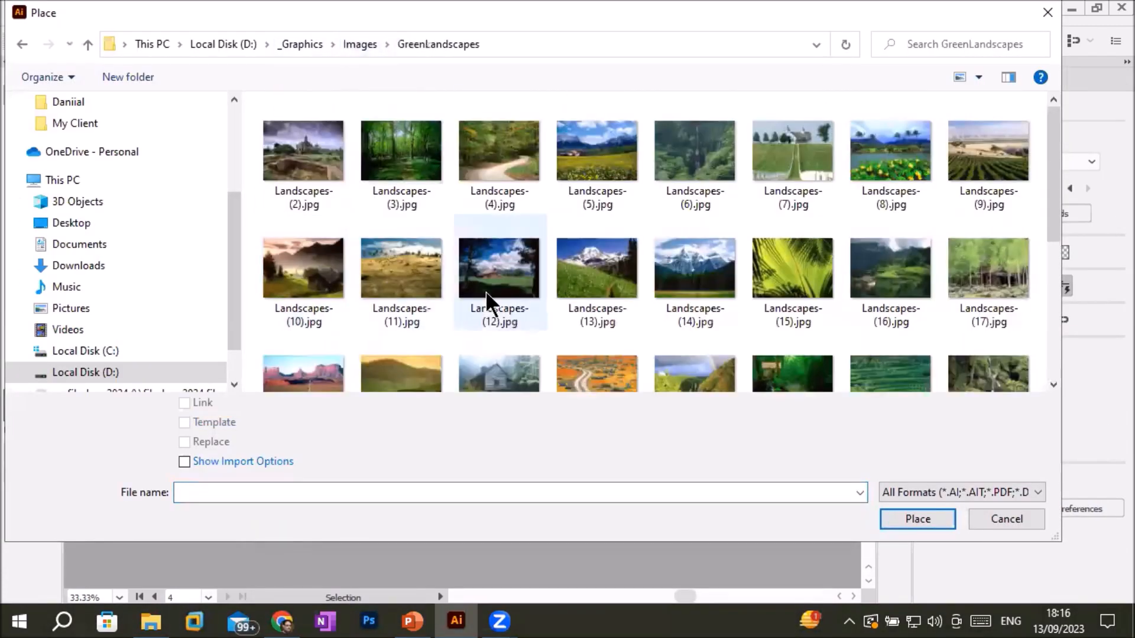
scroll(487, 299, down, 2)
scroll(407, 335, down, 1)
double_click(408, 331)
drag(430, 209, 704, 392)
drag(543, 321, 544, 425)
scroll(521, 379, up, 1)
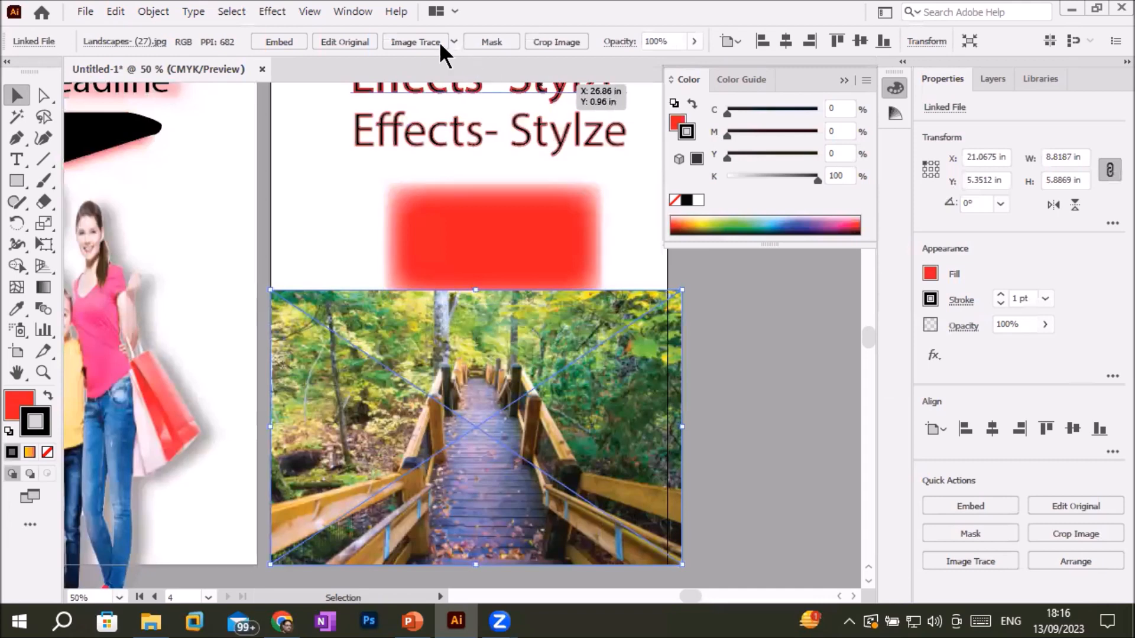
click(290, 41)
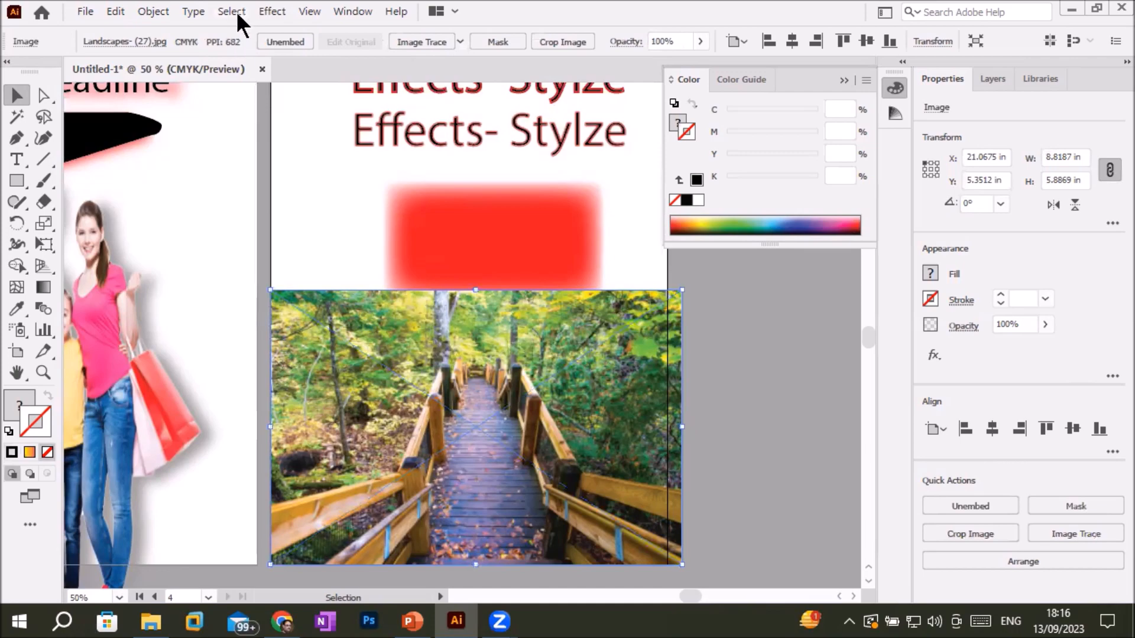
- Apply a Feather effect with a 1.5 in radius to the embedded landscape image and deselect it
click(273, 11)
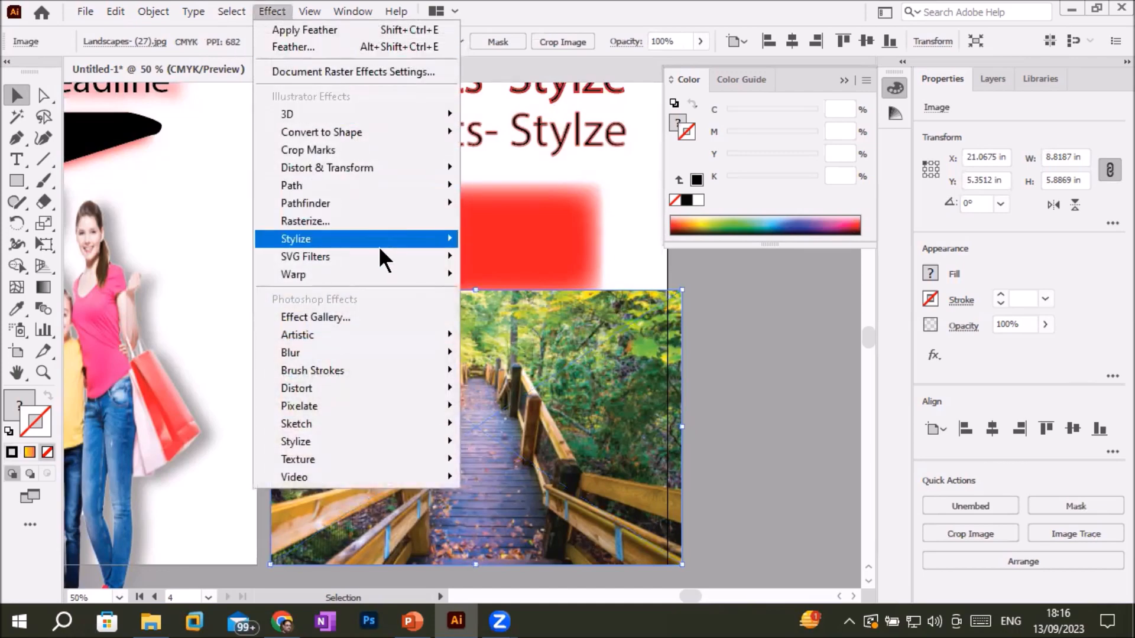
mouse_move(379, 243)
click(526, 264)
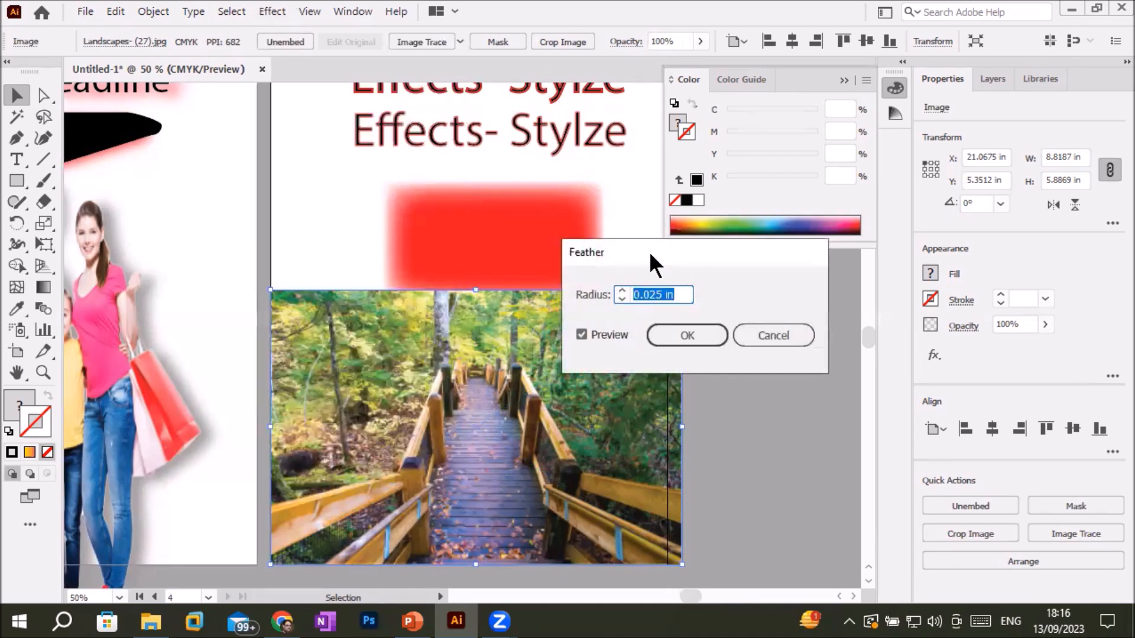
drag(658, 249, 693, 151)
click(700, 196)
key(Up)
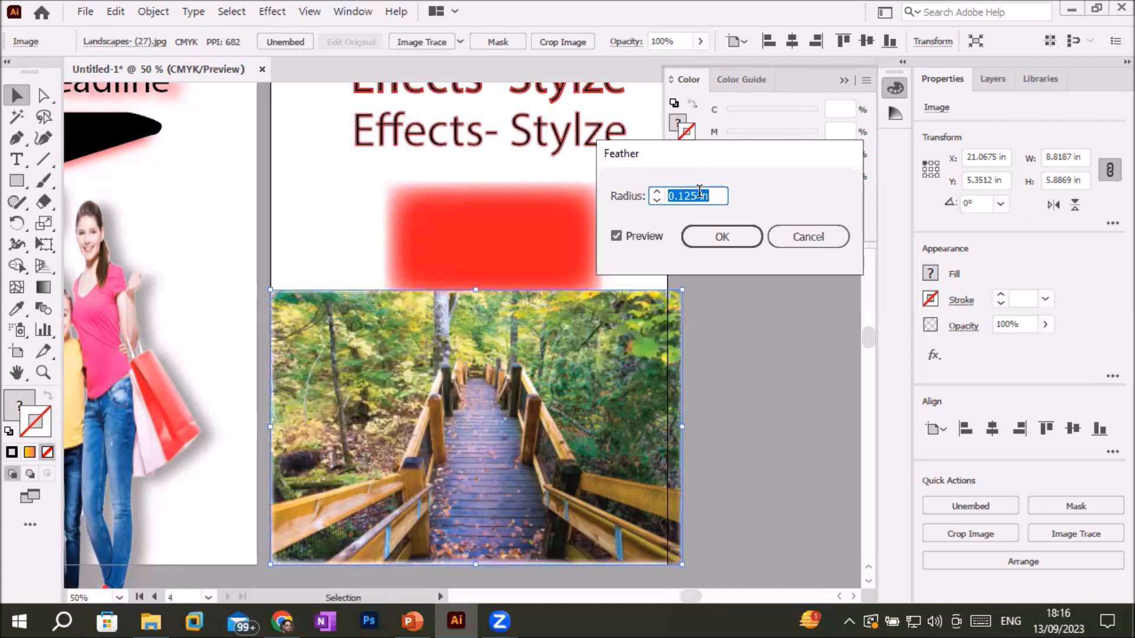
key(Up)
key(Up)
key(Up)
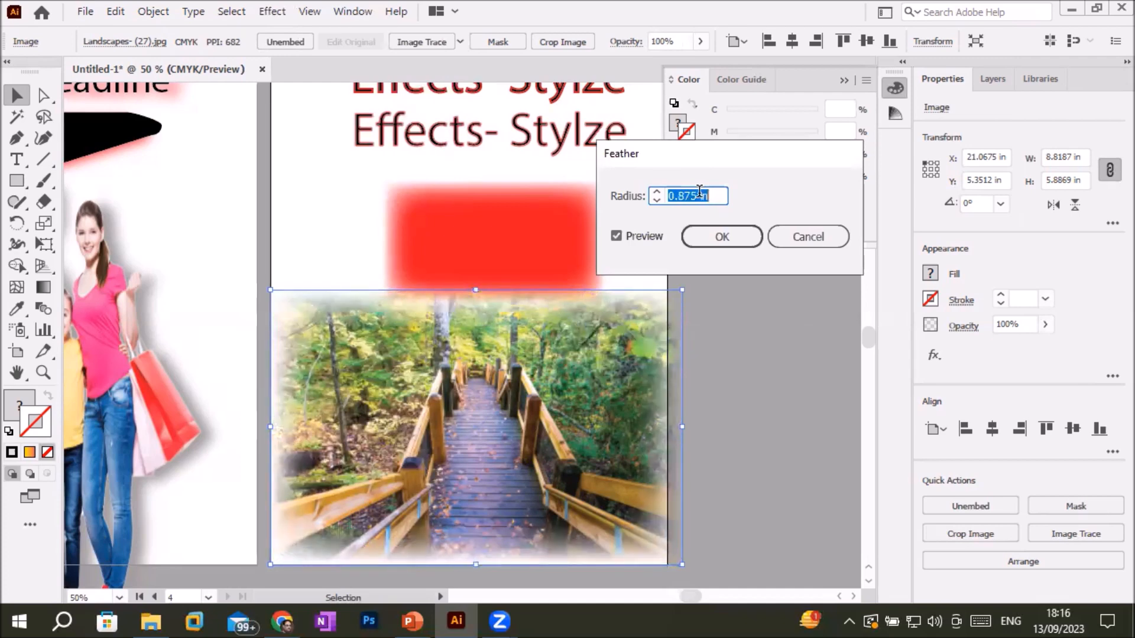
key(Up)
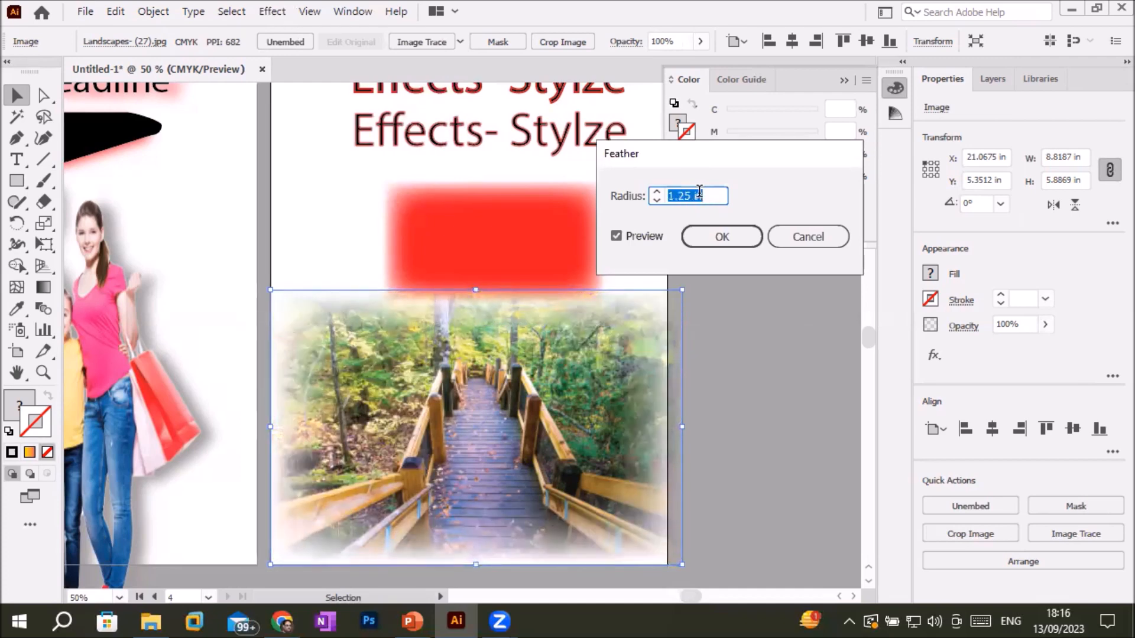
key(Up)
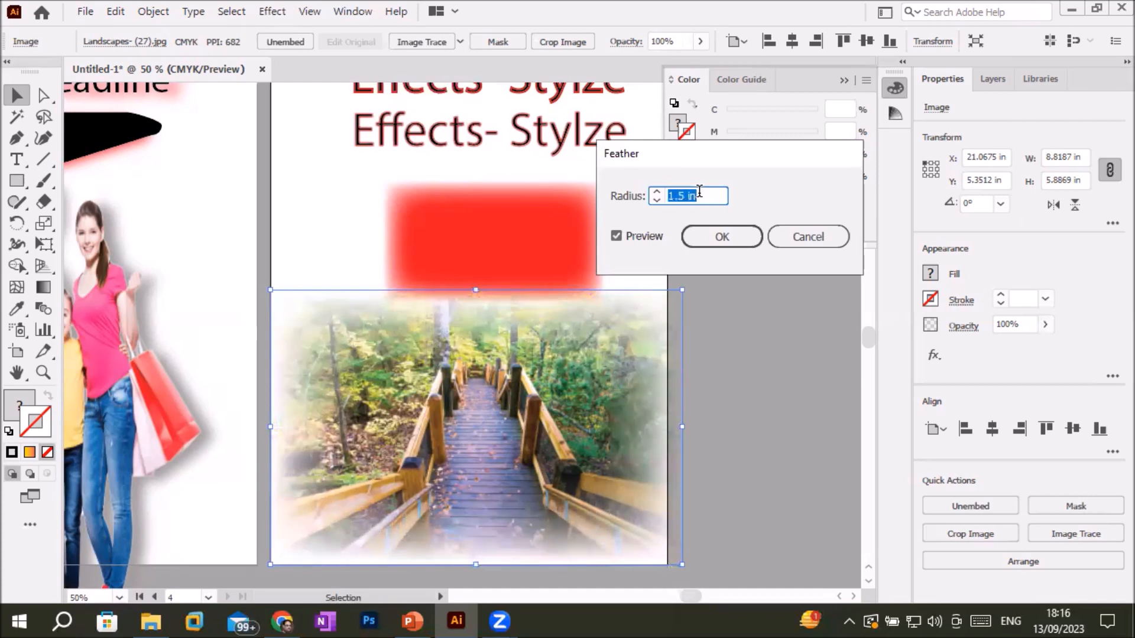
click(700, 240)
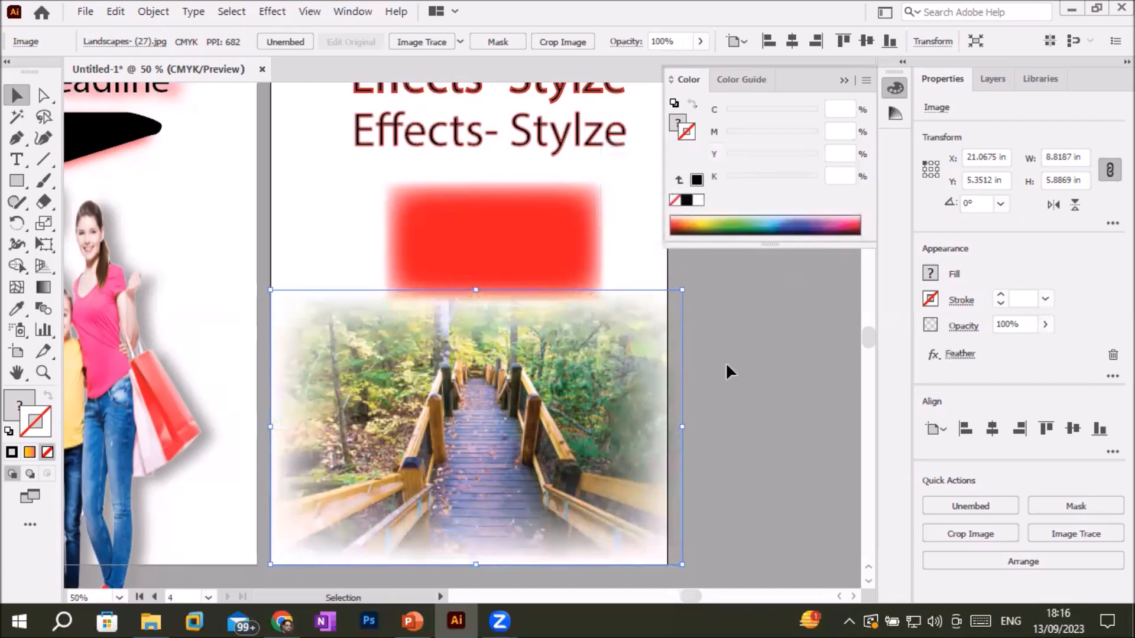
click(739, 384)
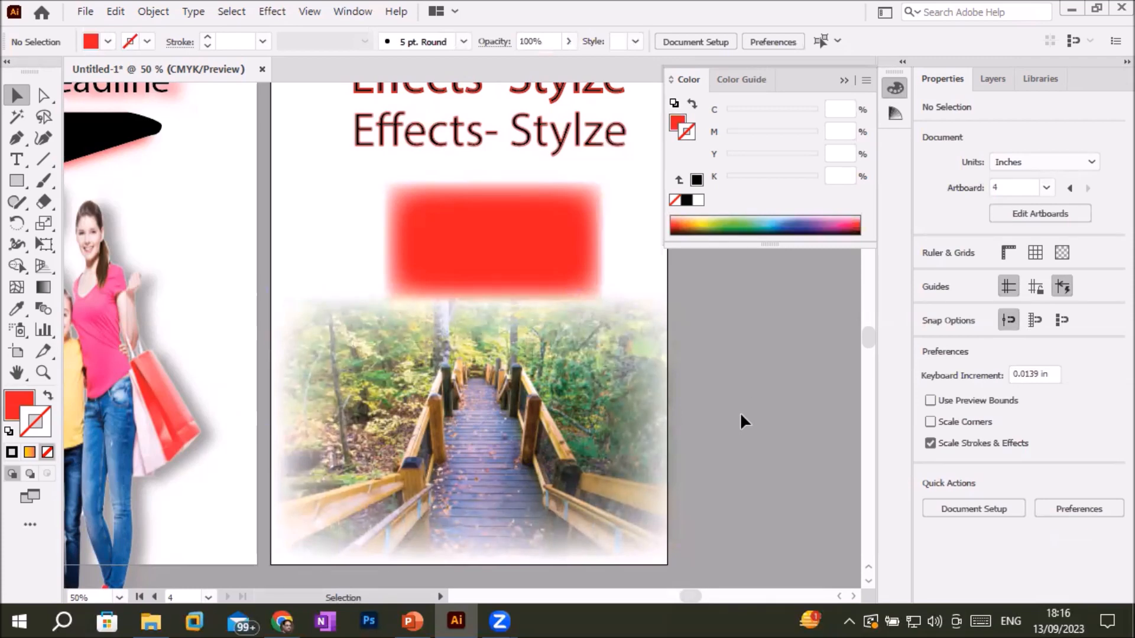
- Move the feathered rectangle off the page and bring the family picture from the News Headline page to the front over the landscape
drag(458, 235, 798, 408)
drag(198, 366, 522, 320)
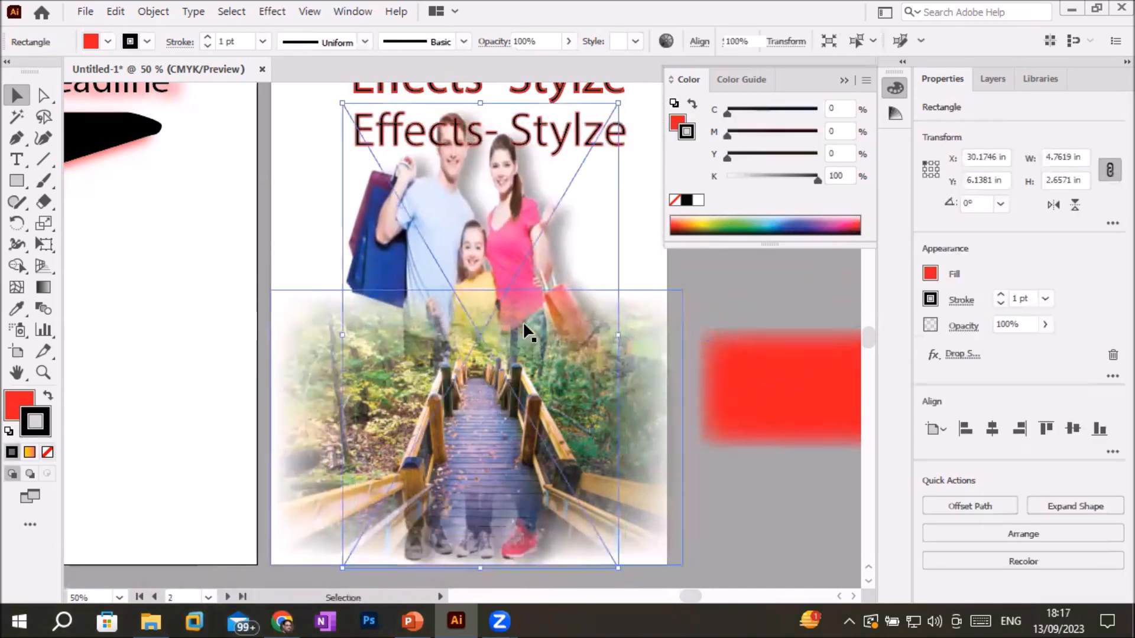
right_click(519, 225)
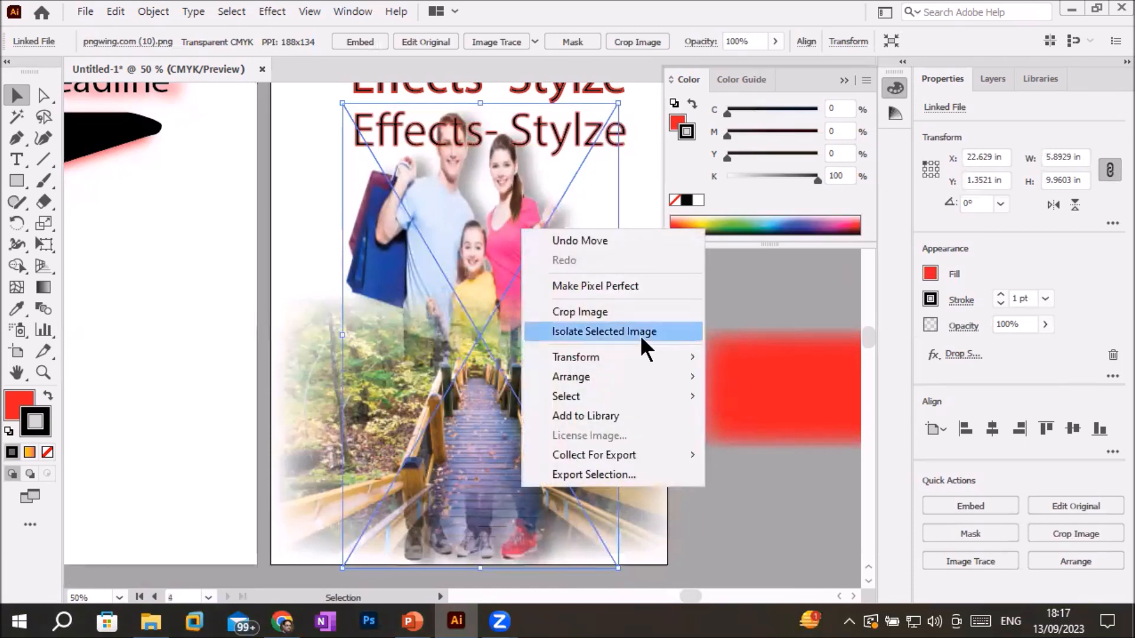
mouse_move(645, 373)
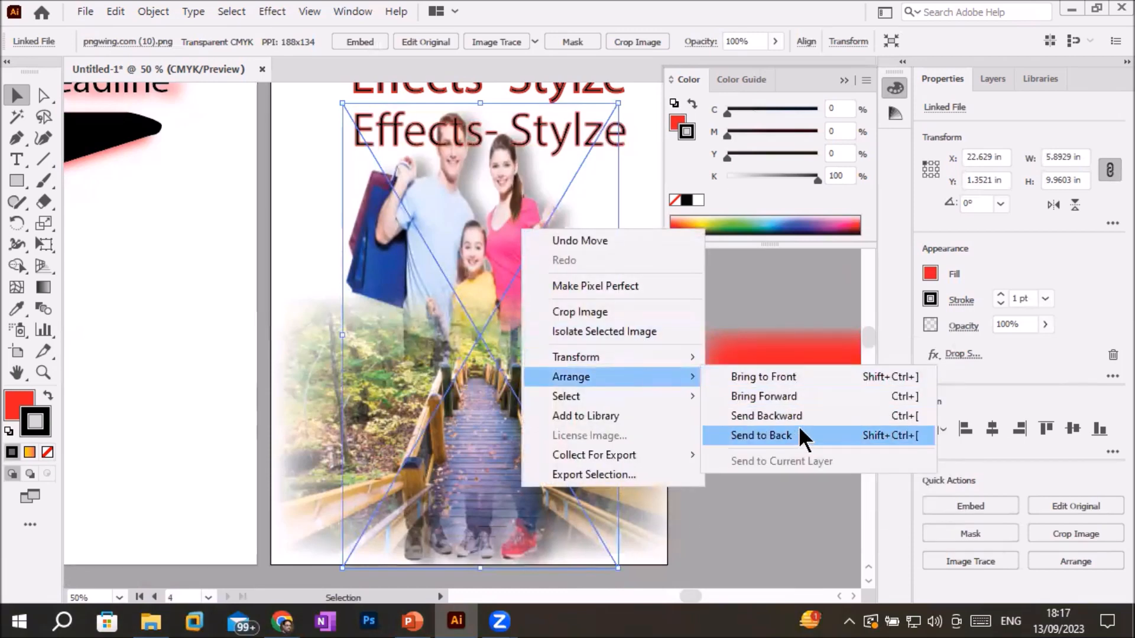
click(814, 377)
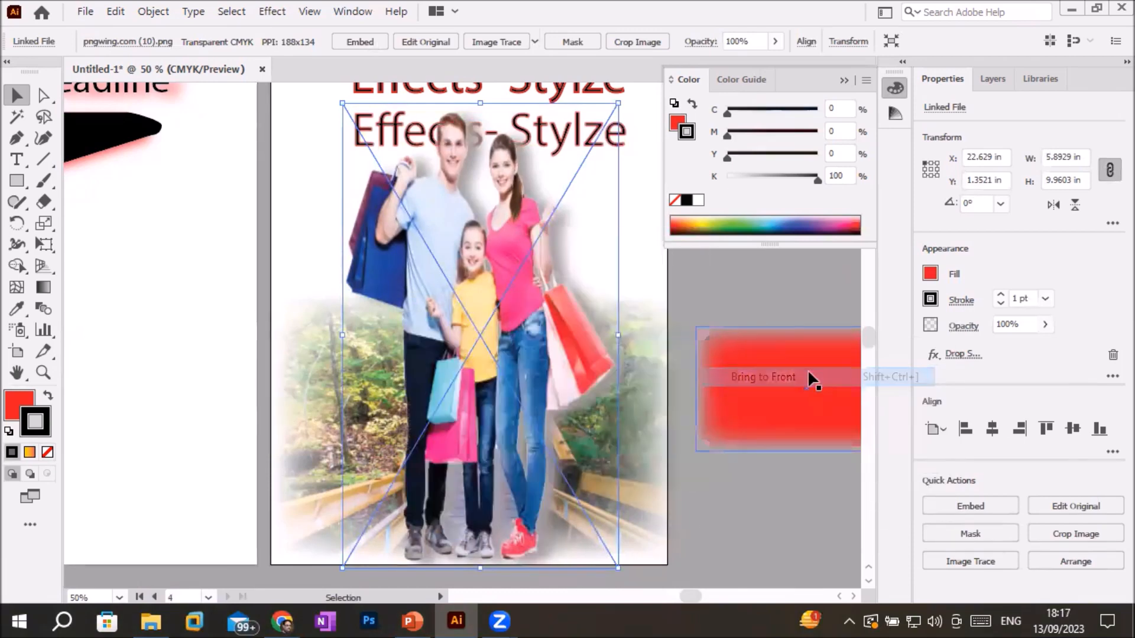
click(797, 511)
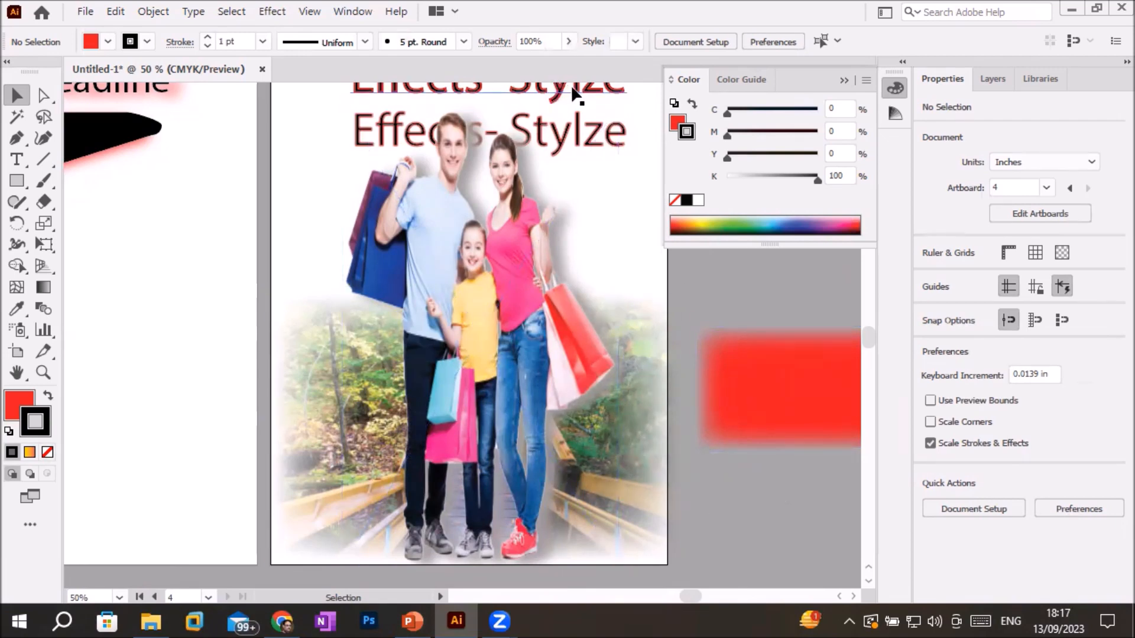
- Delete the feathered lower title and stretch the landscape upward to about 10.8 in high so it fills the page behind the family
click(620, 130)
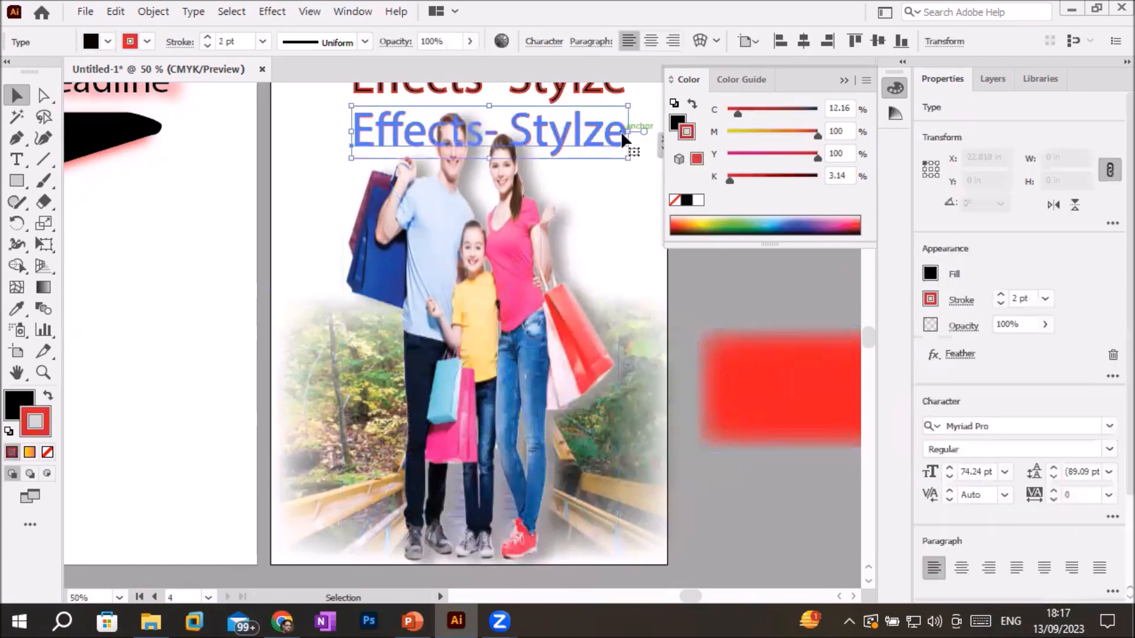
key(Delete)
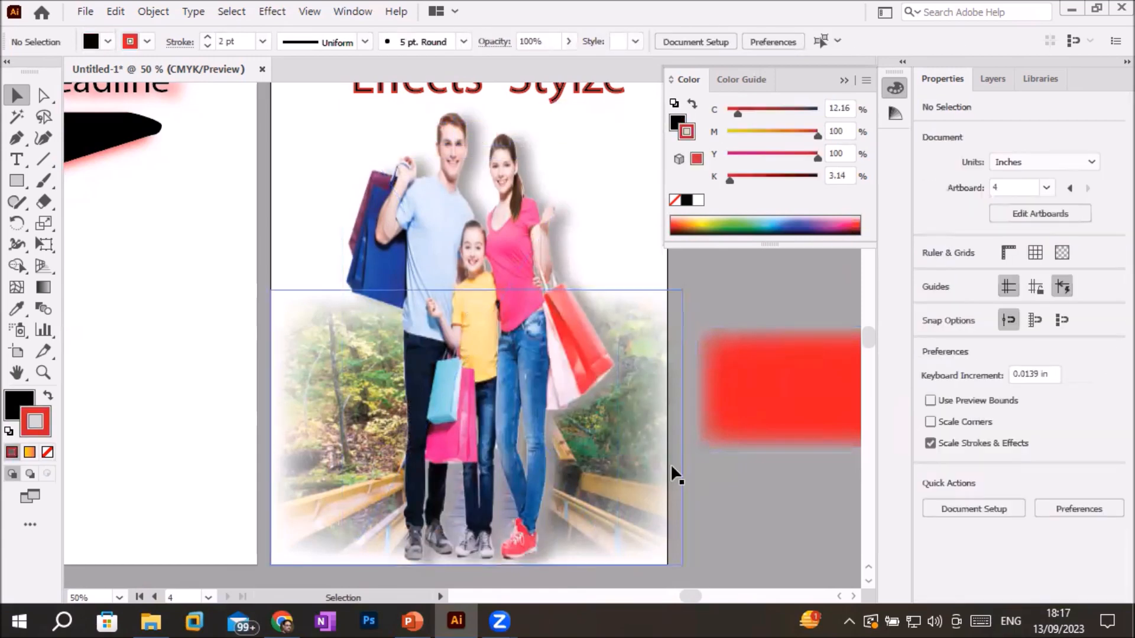
click(670, 464)
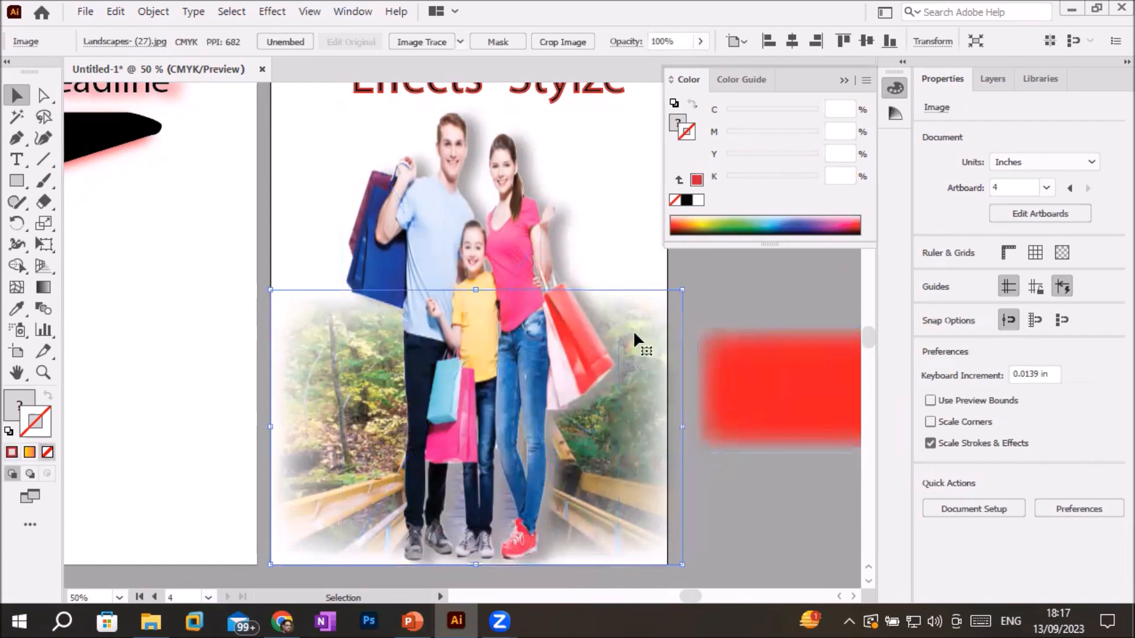
drag(480, 289, 467, 167)
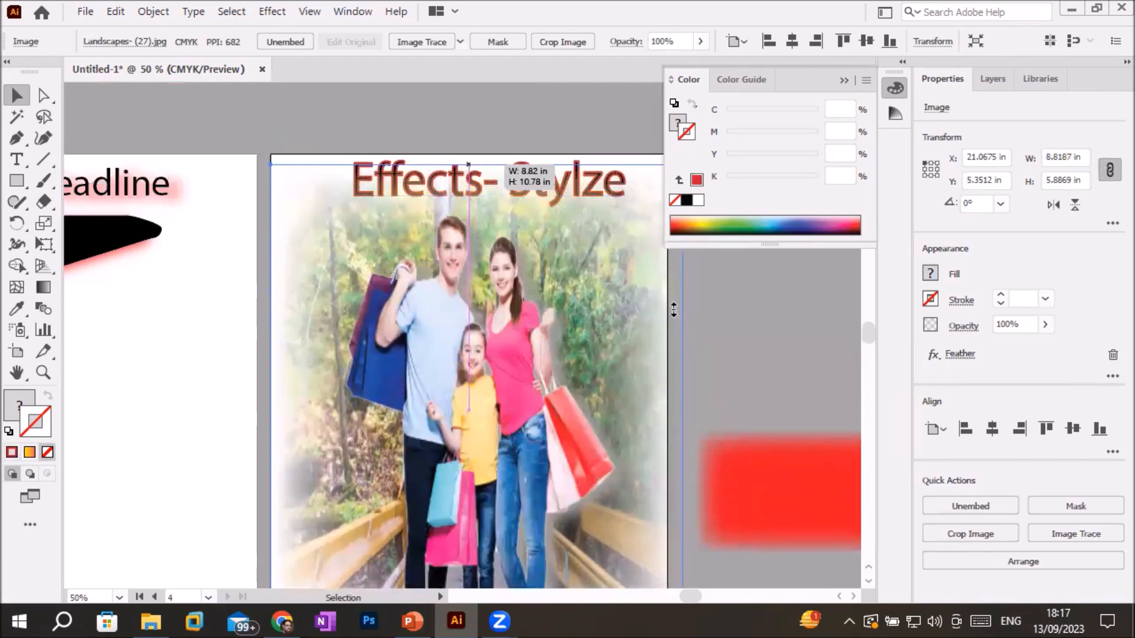
click(725, 384)
- Move the feathered red rectangle onto the News Headline page, below the black shape
scroll(725, 382, down, 1)
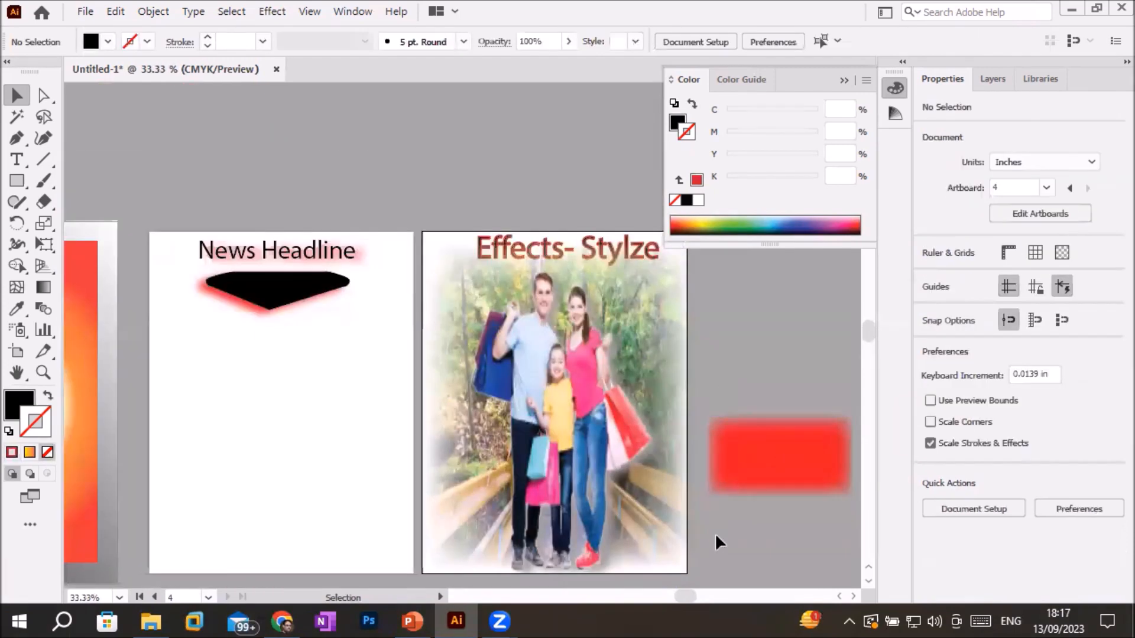
click(314, 438)
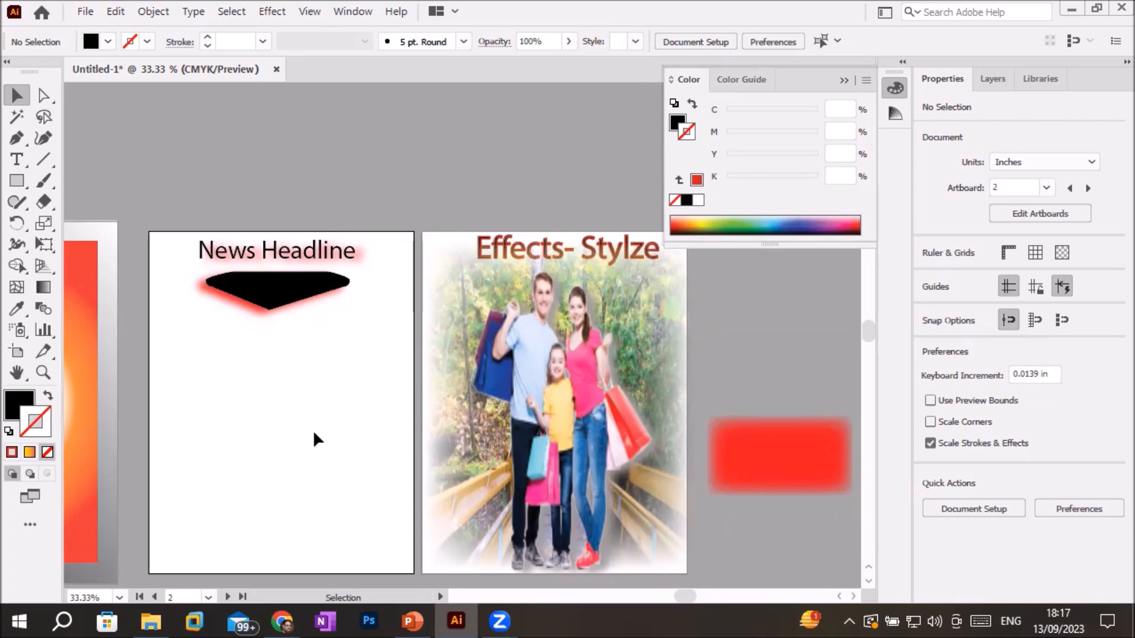
drag(819, 472, 308, 392)
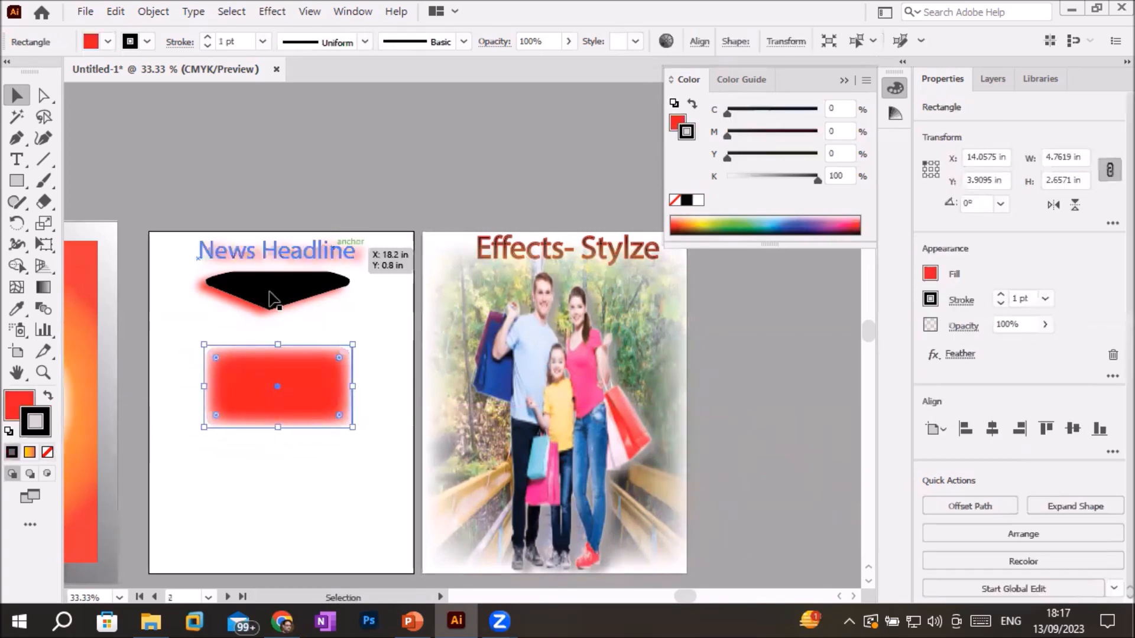
- Add a new 8.5 x 11 in artboard to the document with the Artboard tool
click(41, 267)
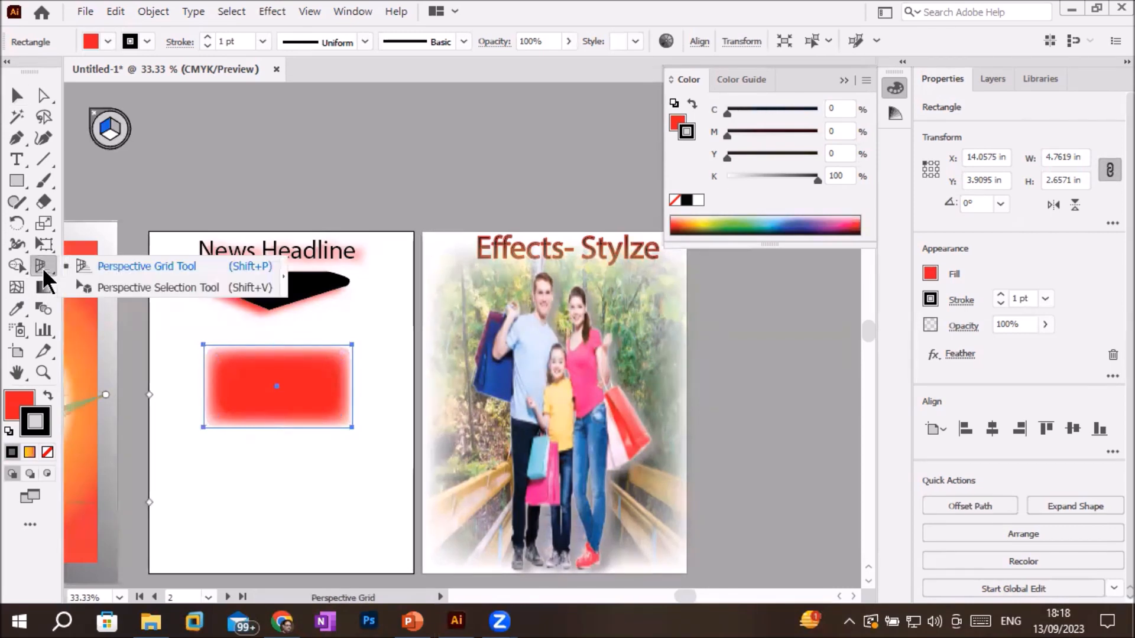
key(Escape)
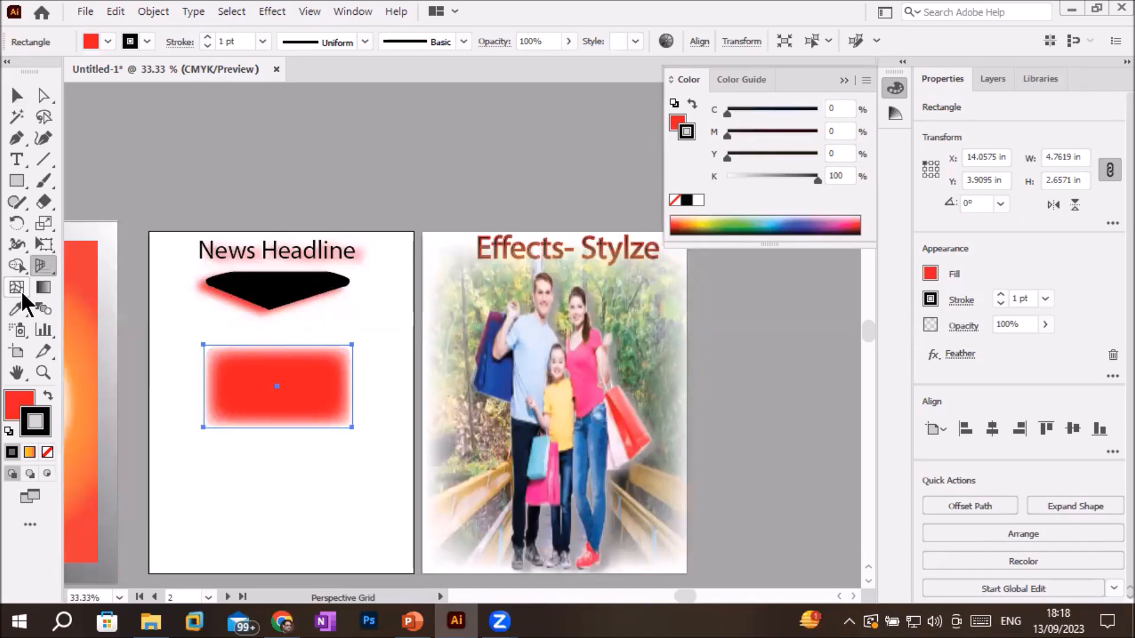
click(16, 353)
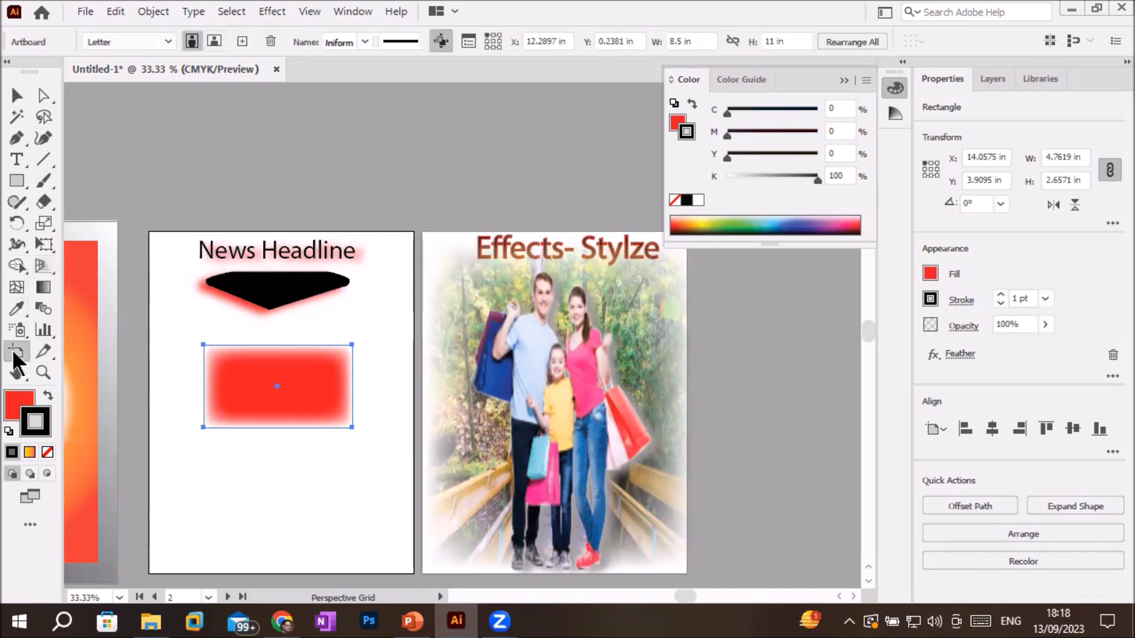
click(243, 42)
key(ctrl+0)
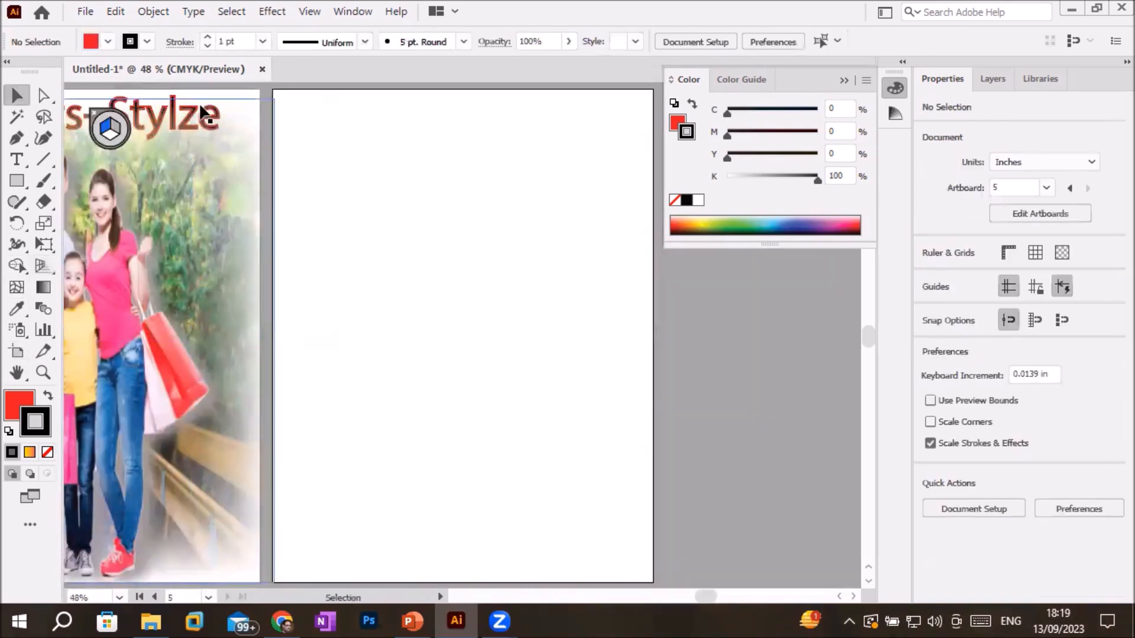
- Copy the "Effects- Stylze" title to the top of the new artboard and draw a circle about 5.93 in wide centred below it
click(172, 182)
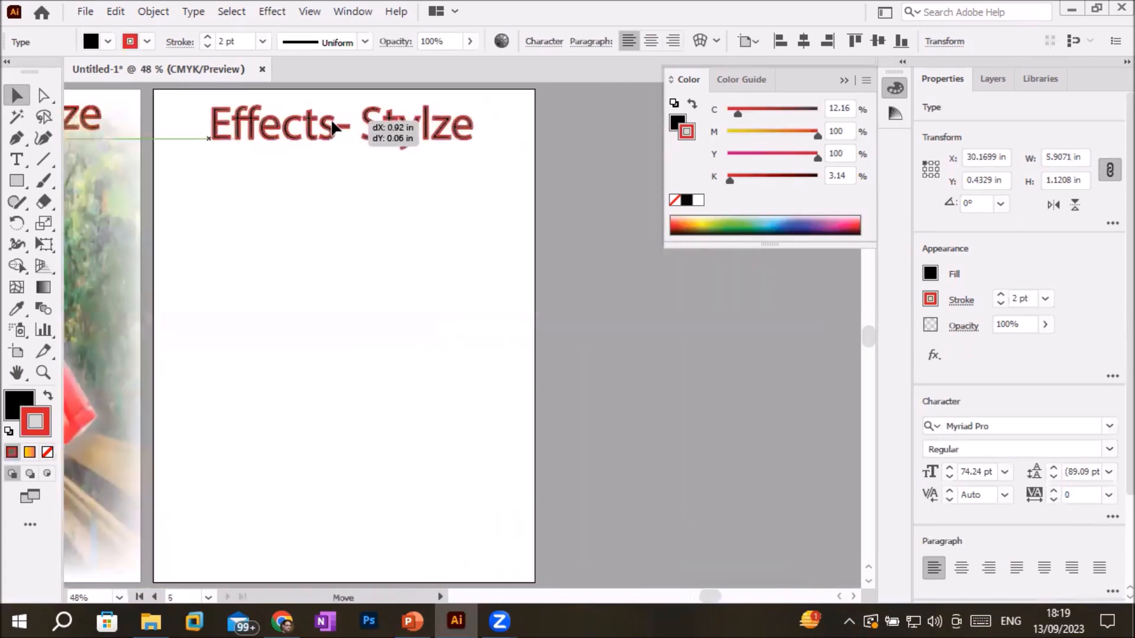
click(17, 182)
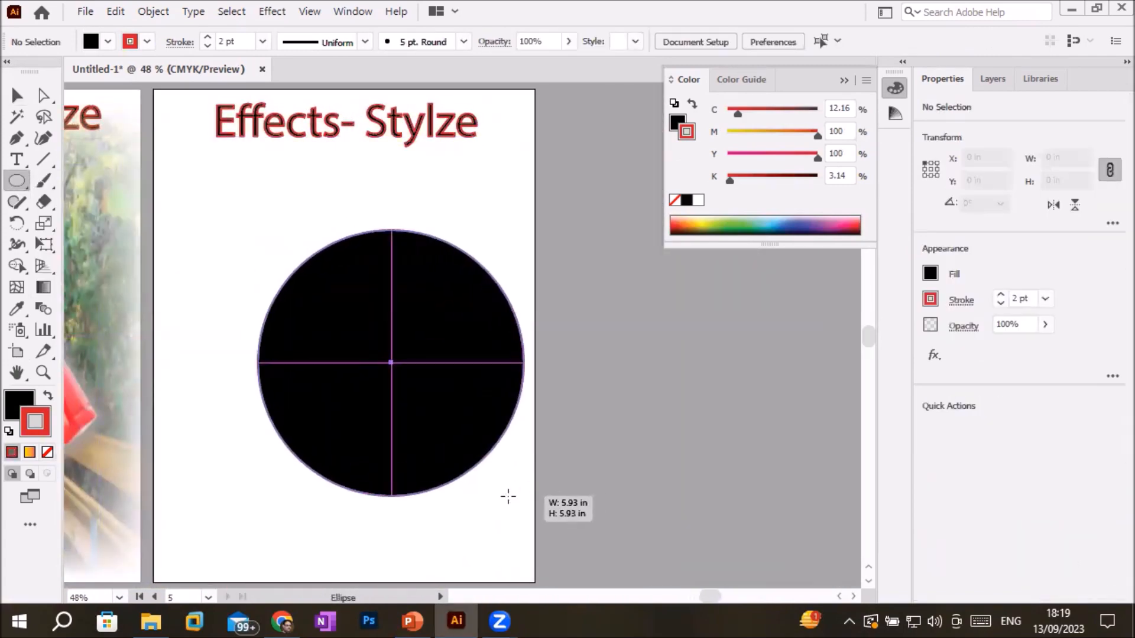
key(v)
drag(408, 342, 364, 327)
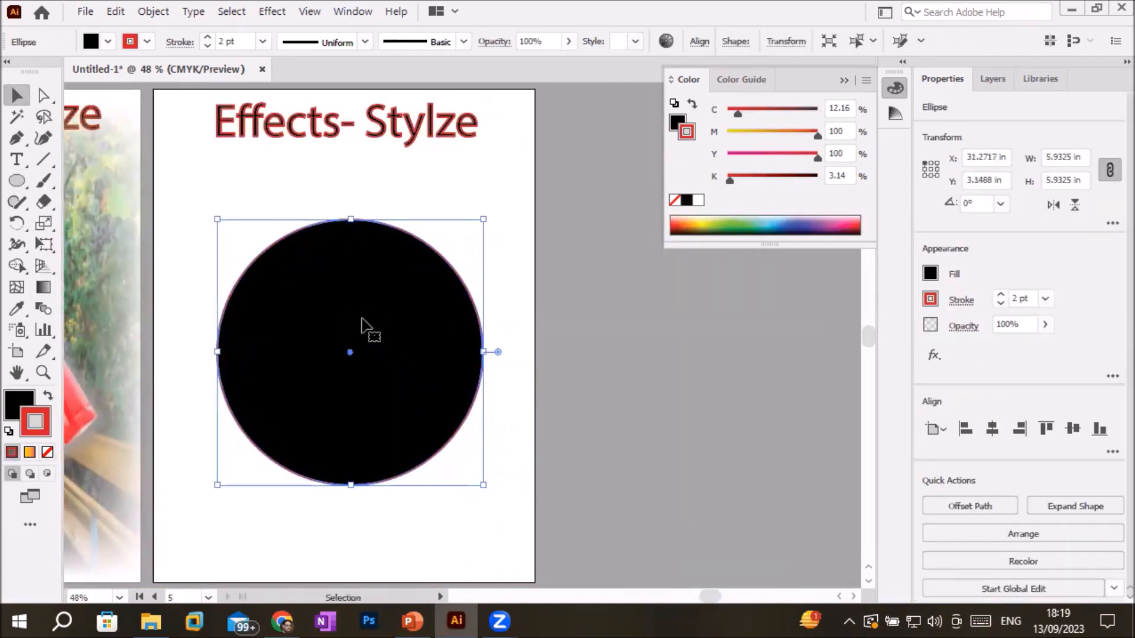
- Start a Stylize Inner Glow on the circle in Screen mode, with the effect settings moved clear of the circle
click(272, 11)
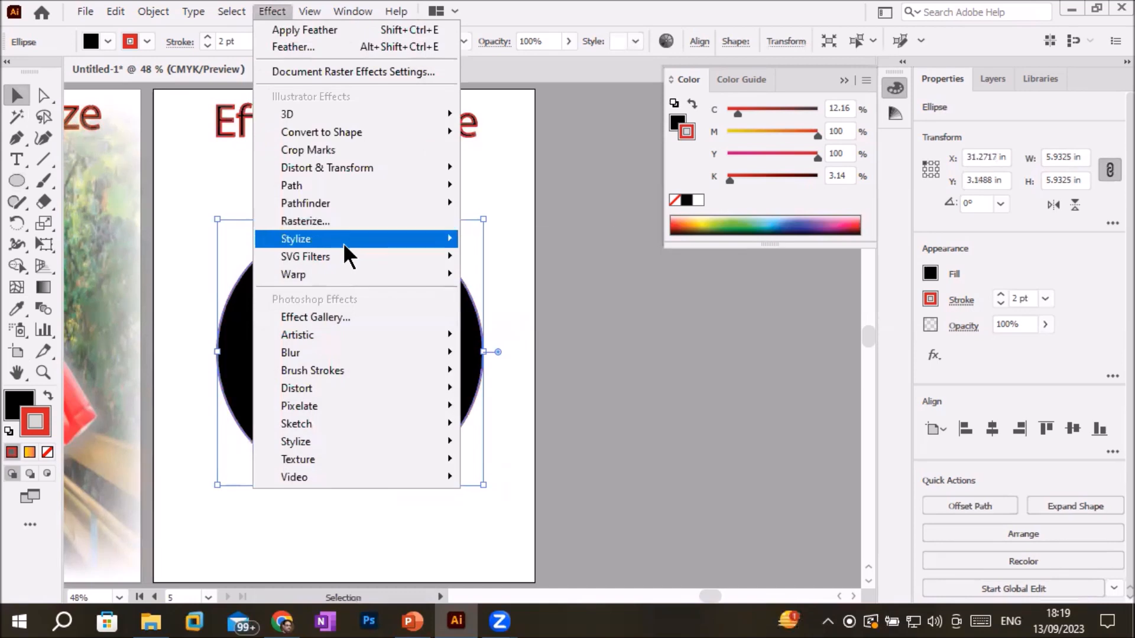
mouse_move(343, 244)
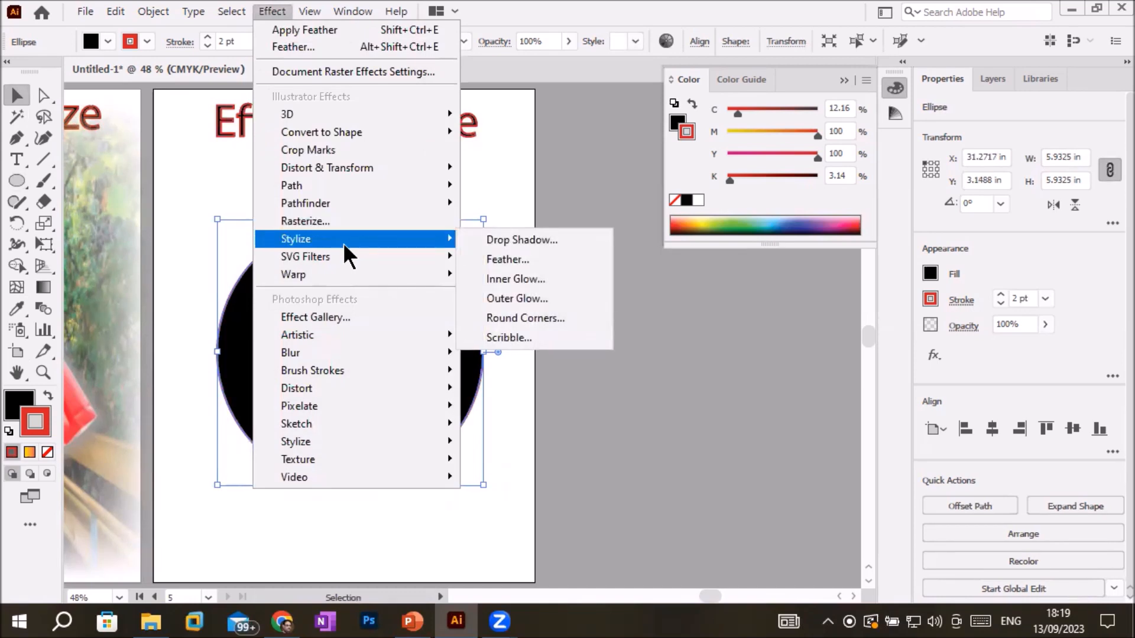
click(538, 279)
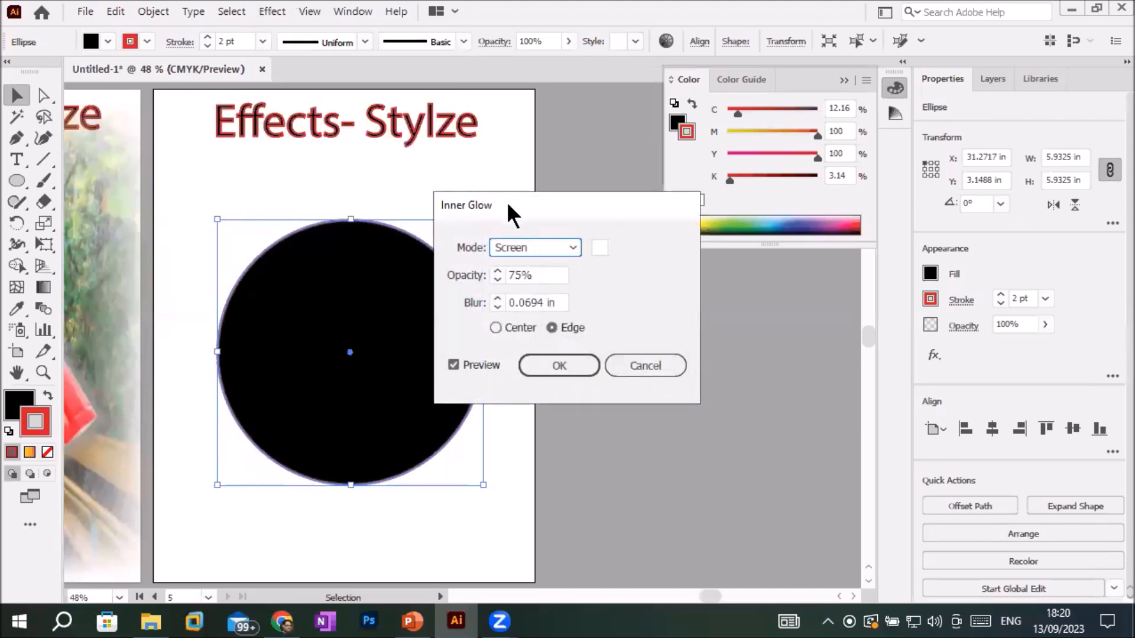
drag(506, 201, 623, 283)
click(664, 328)
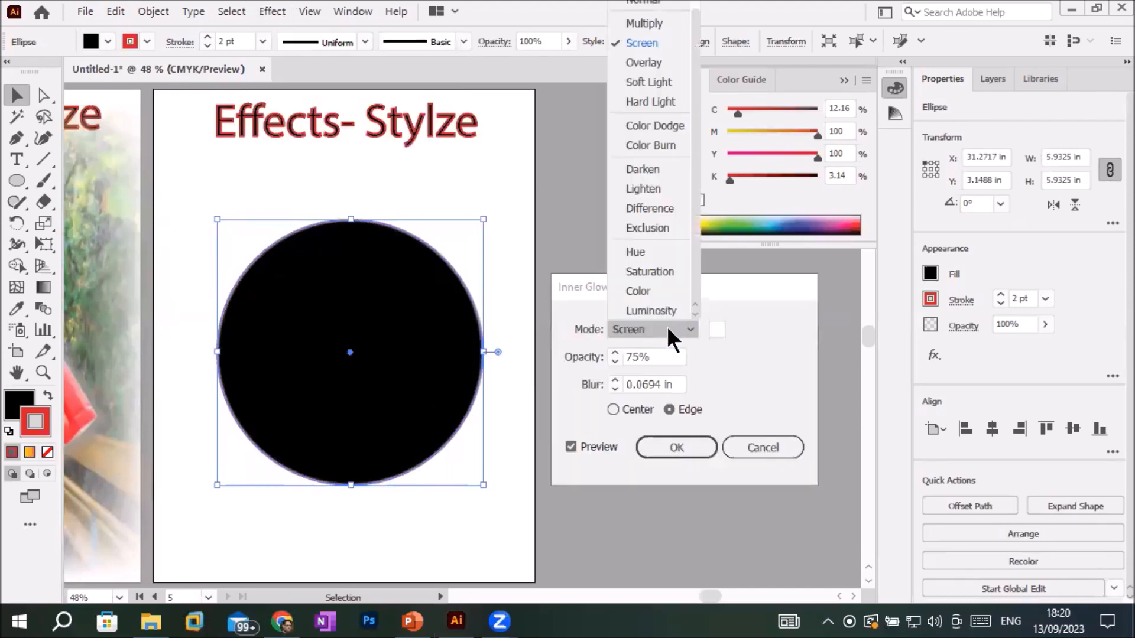
click(643, 42)
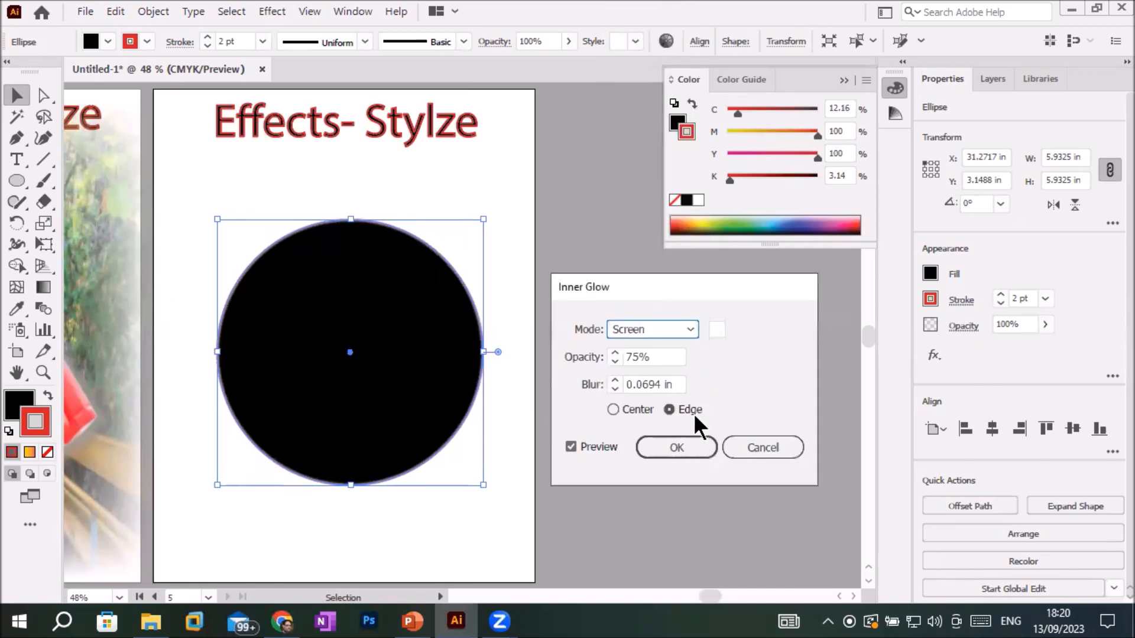
- Try inner glow blur values from 0 up to 1.5 in, then bring the blur down to 0.625 in
click(648, 383)
scroll(648, 383, down, 1)
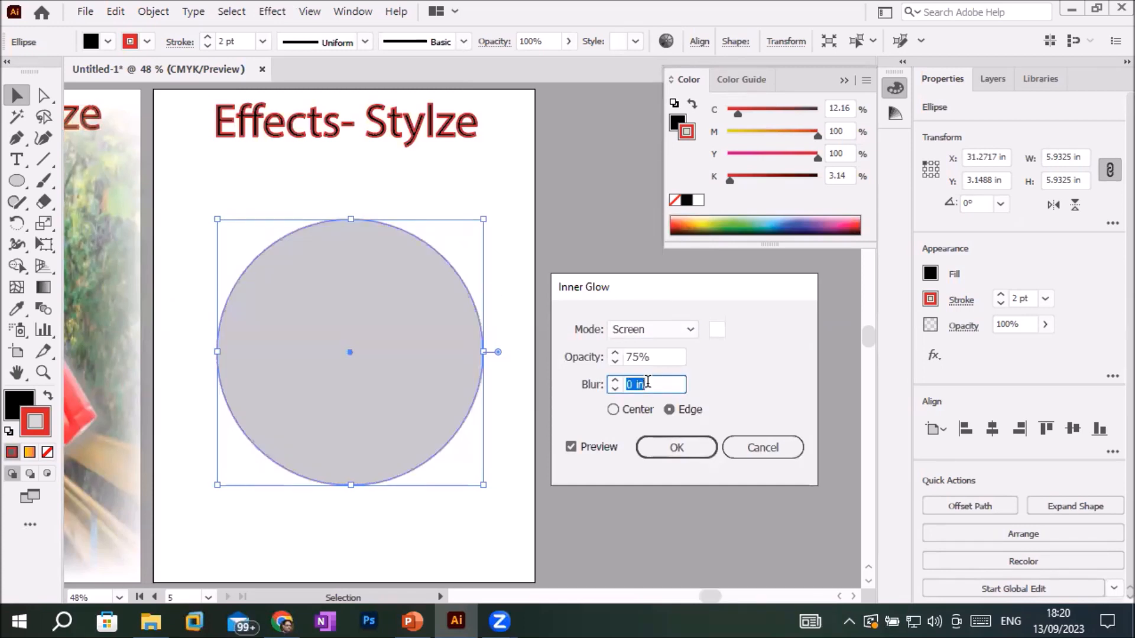
scroll(648, 383, up, 2)
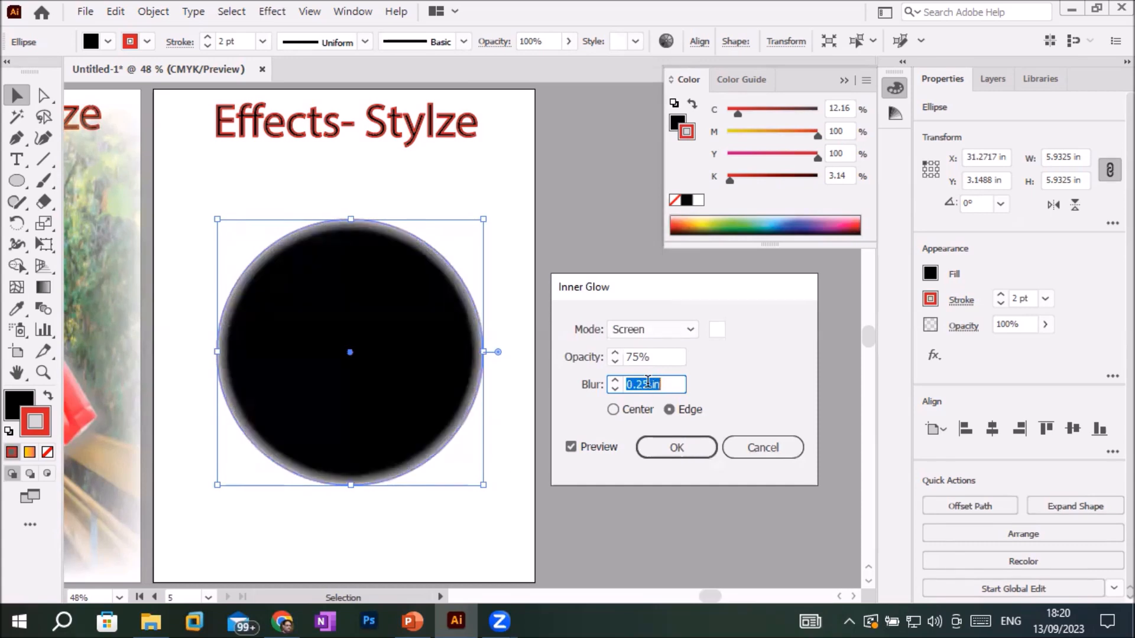
scroll(648, 383, up, 5)
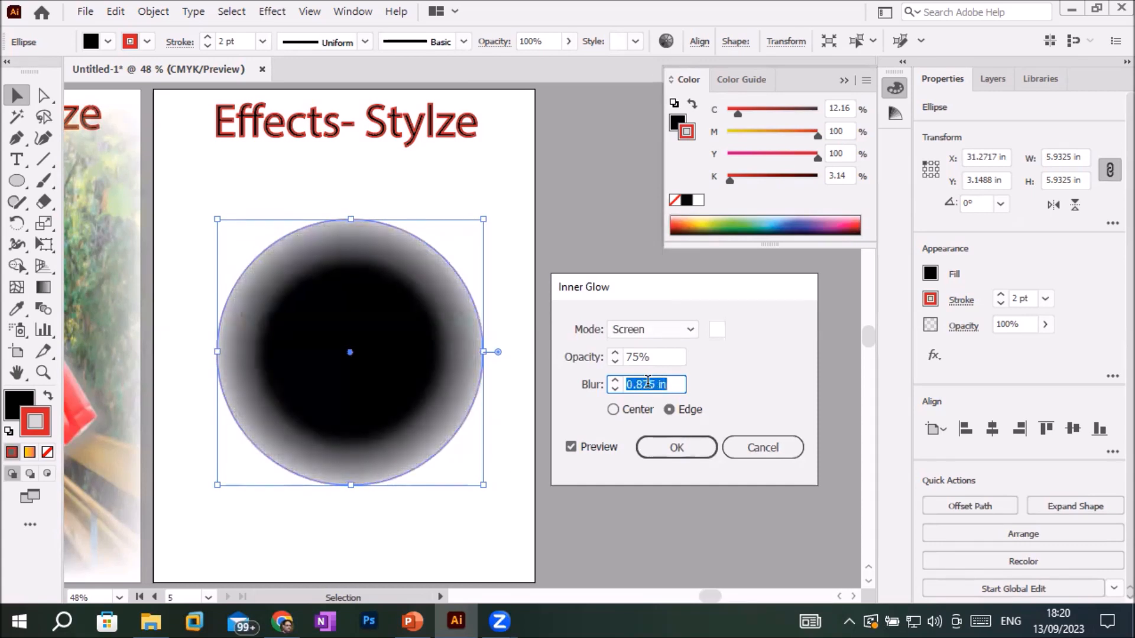
scroll(648, 383, up, 1)
scroll(648, 382, up, 4)
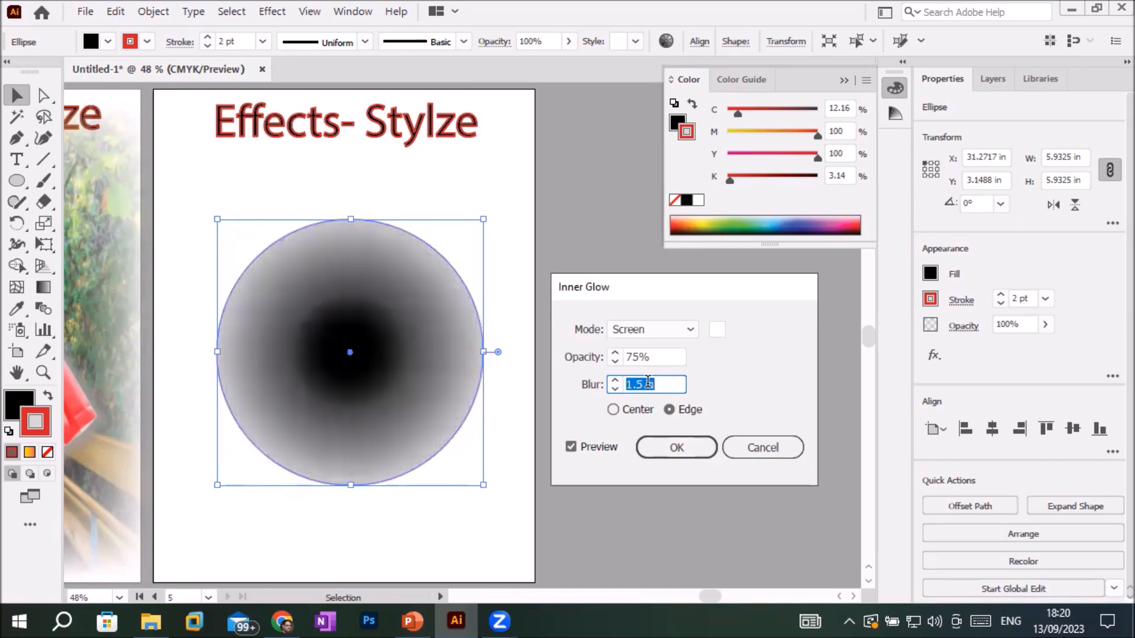
scroll(648, 382, down, 7)
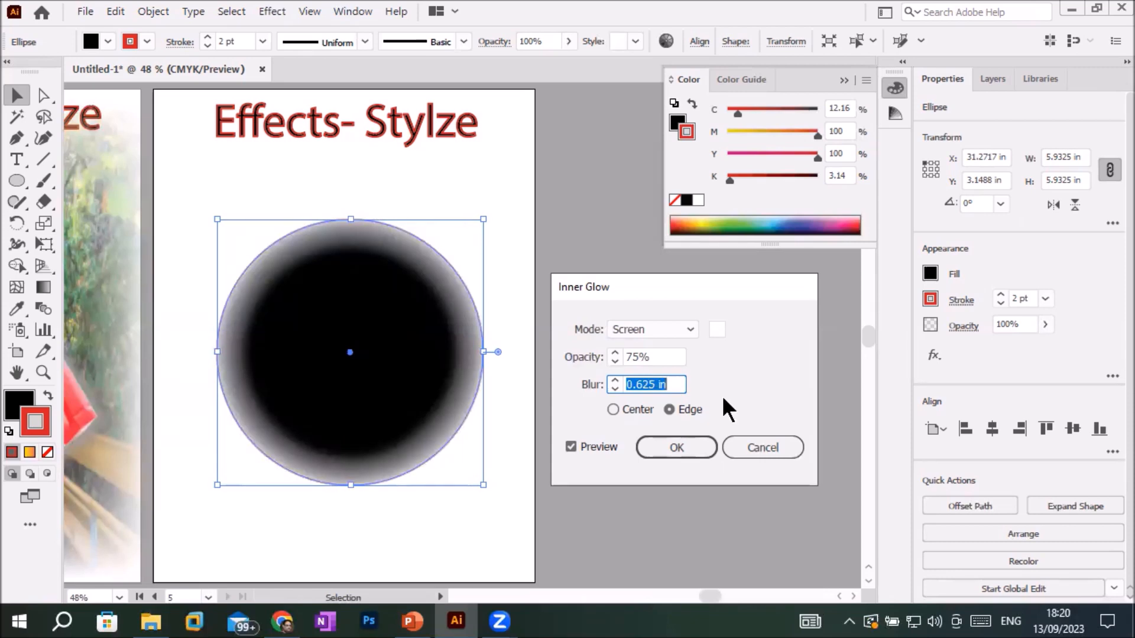
- Change the inner glow colour to bright yellow, F7F708
click(720, 332)
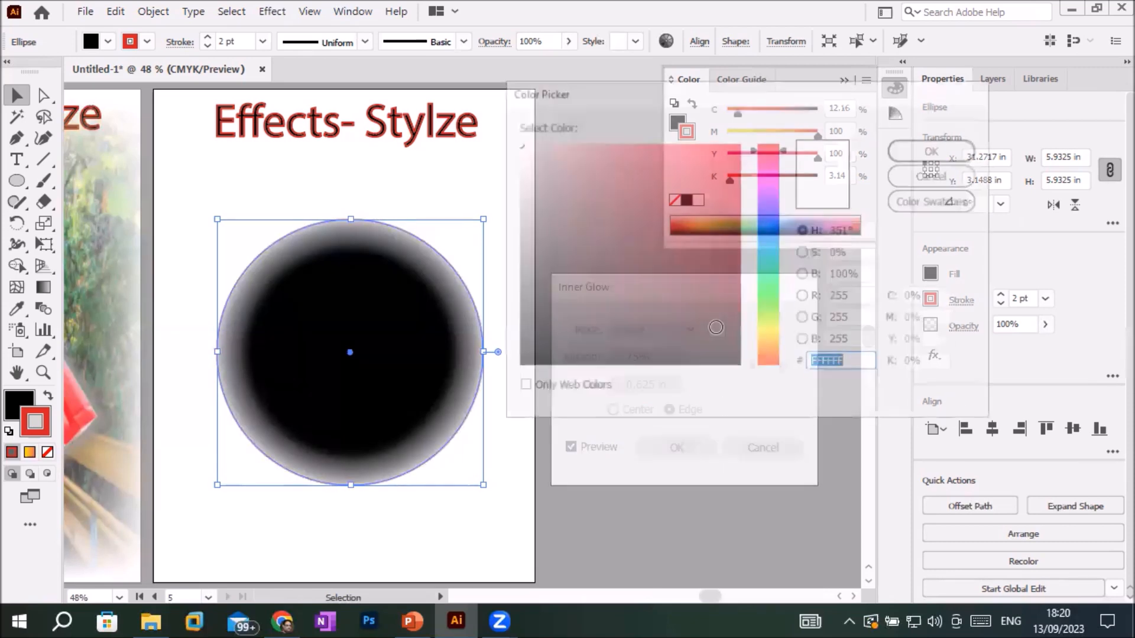
click(769, 329)
drag(725, 148, 733, 148)
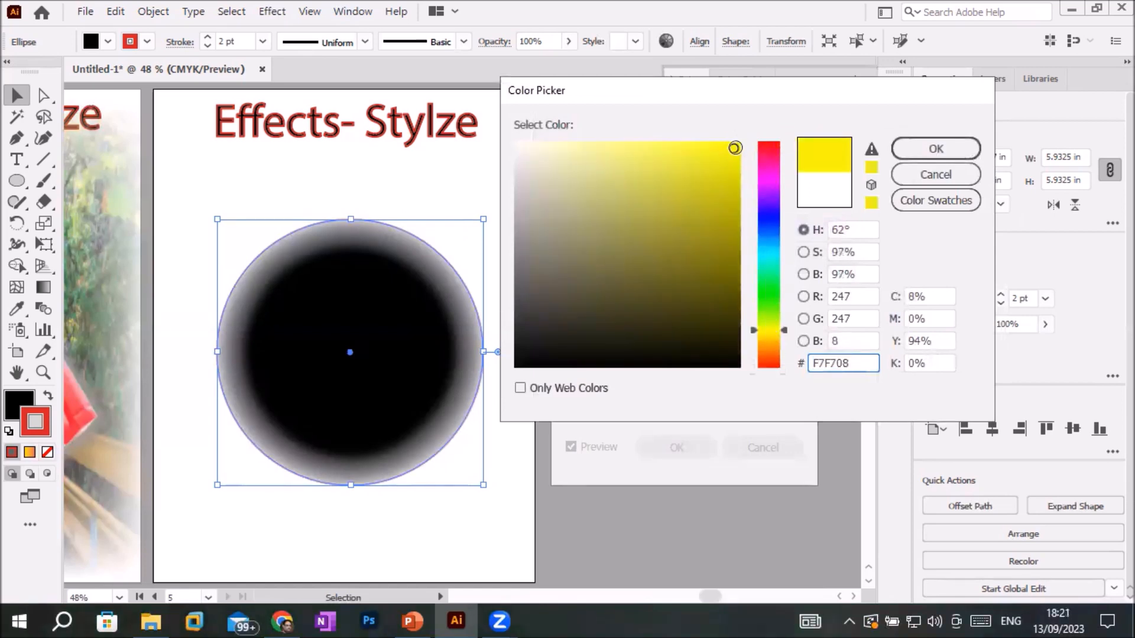
click(910, 145)
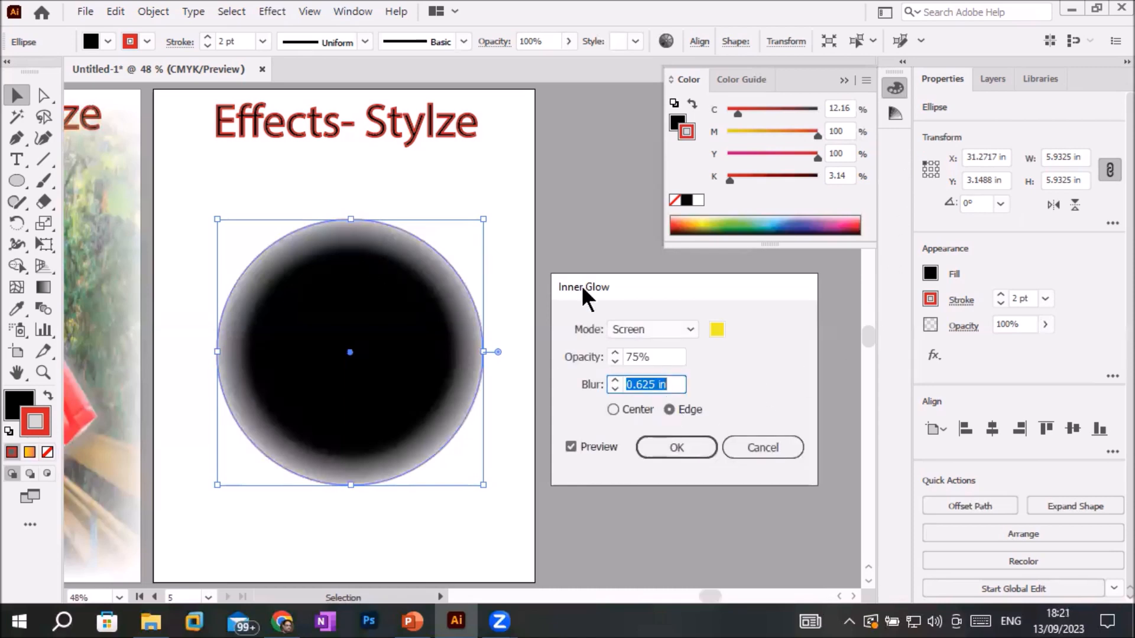
- Raise the inner glow's opacity to 100%
click(653, 357)
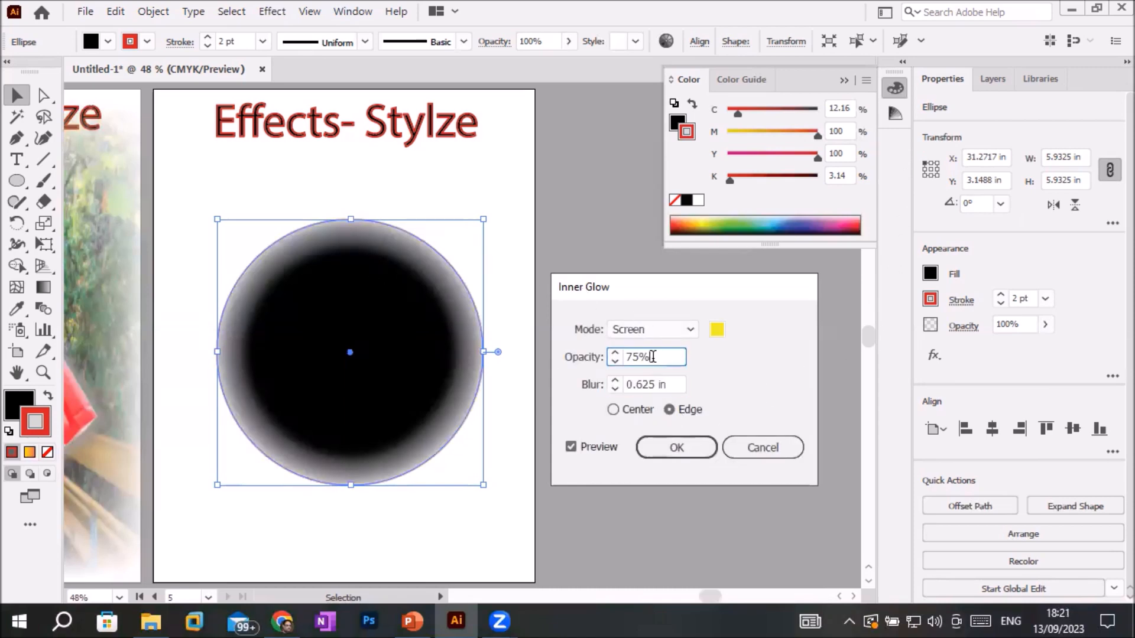
key(Up)
key(Up)
key(Up)
key(Up)
key(Up)
key(Up)
key(Up)
key(Up)
key(Up)
key(Up)
key(Up)
key(Up)
key(Up)
key(Up)
key(Up)
key(Up)
key(Up)
key(Up)
key(Up)
key(Up)
key(Up)
key(Up)
key(Up)
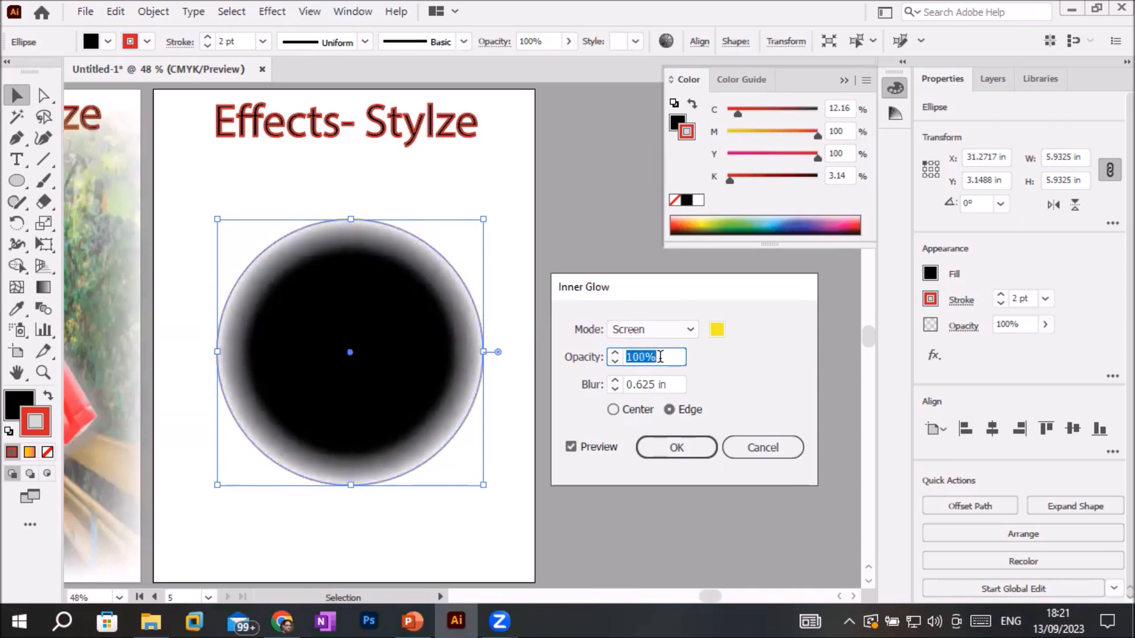
- Reduce the inner glow's blur to 0 in, then raise it to 0.5 in
click(657, 384)
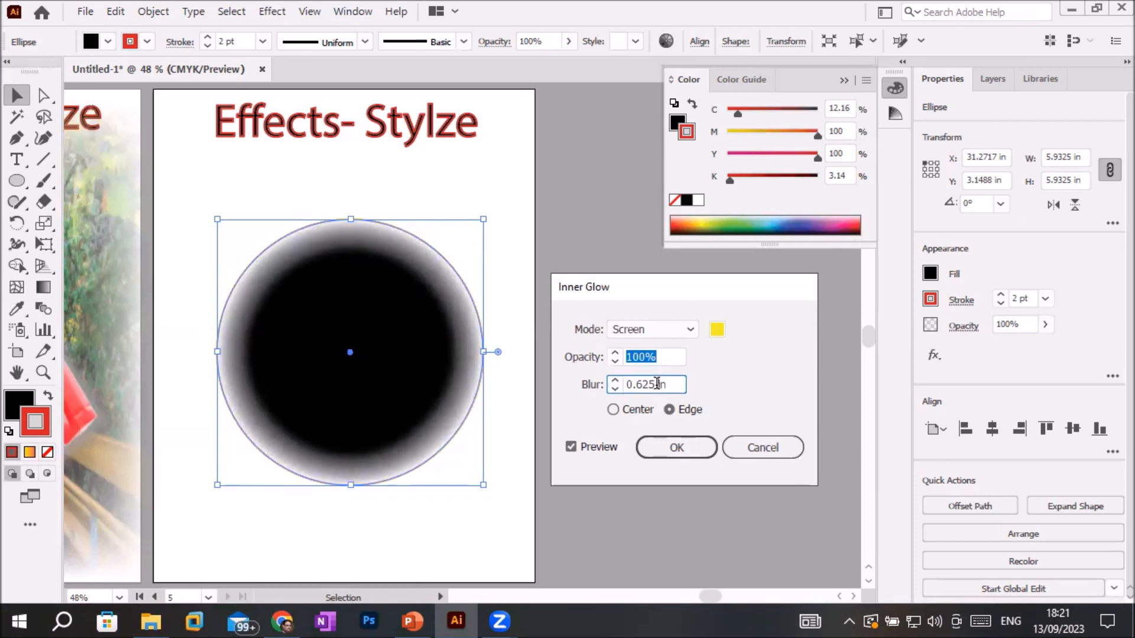
key(Down)
key(Down)
key(Down)
key(Down)
key(Down)
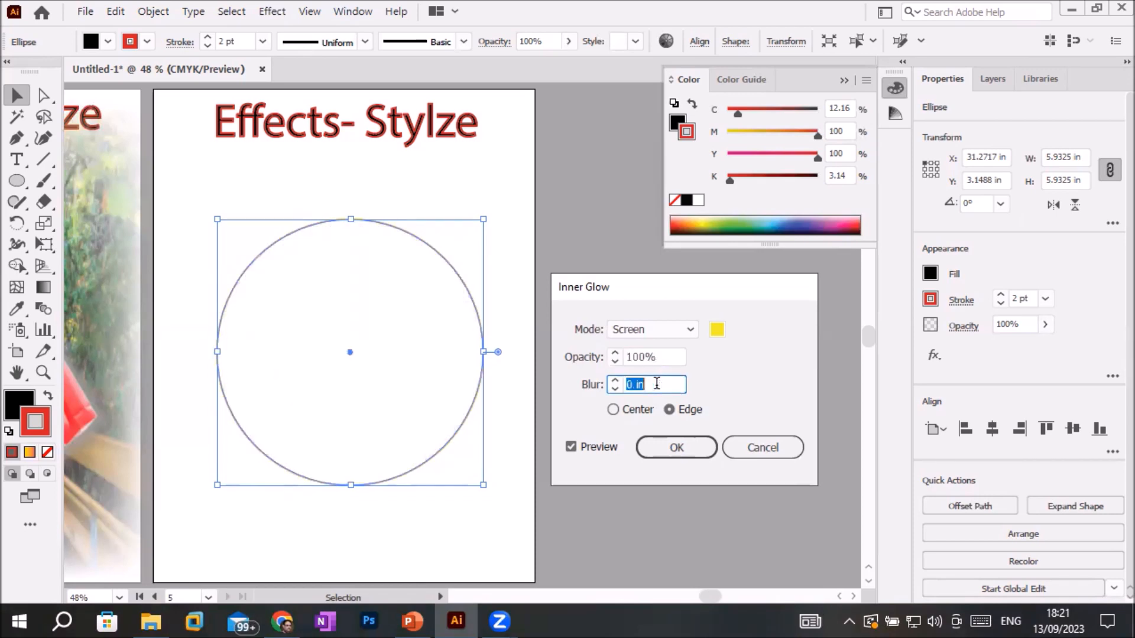
key(Up)
key(Up)
key(Up)
key(Up)
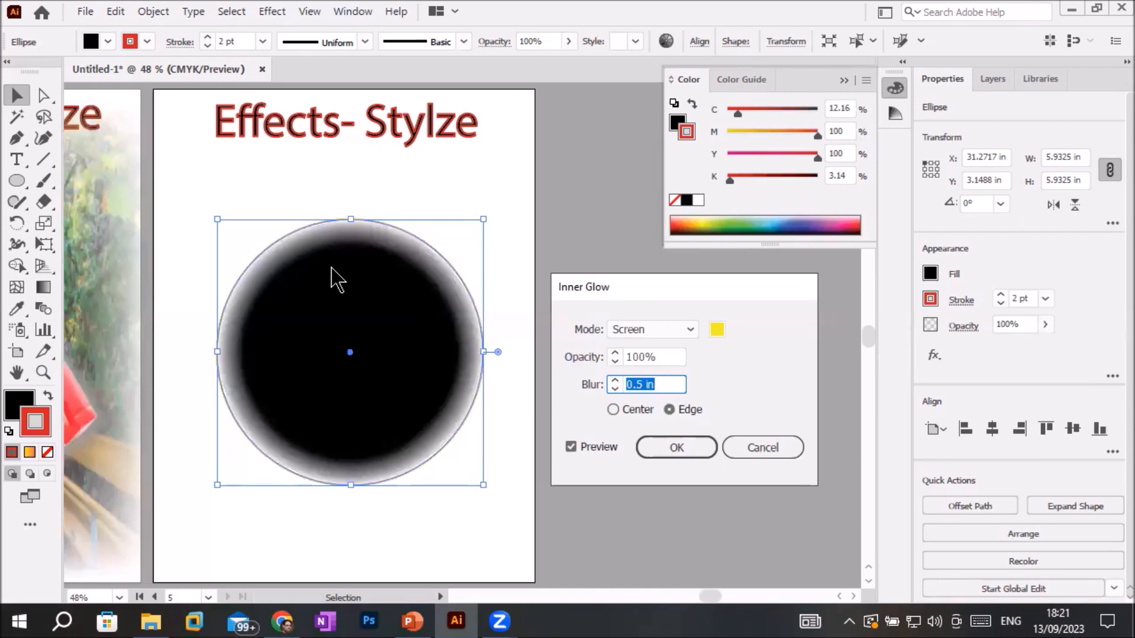
- Try the Multiply and Overlay modes for the inner glow, and switch its origin to Center and back to Edge
click(685, 328)
click(646, 24)
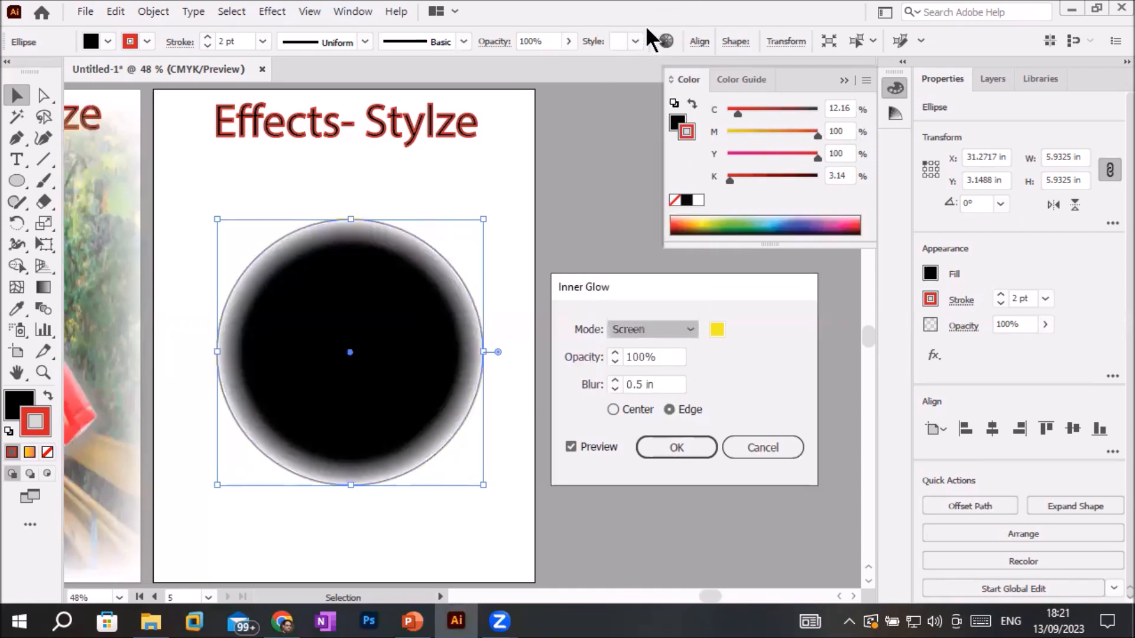
click(690, 328)
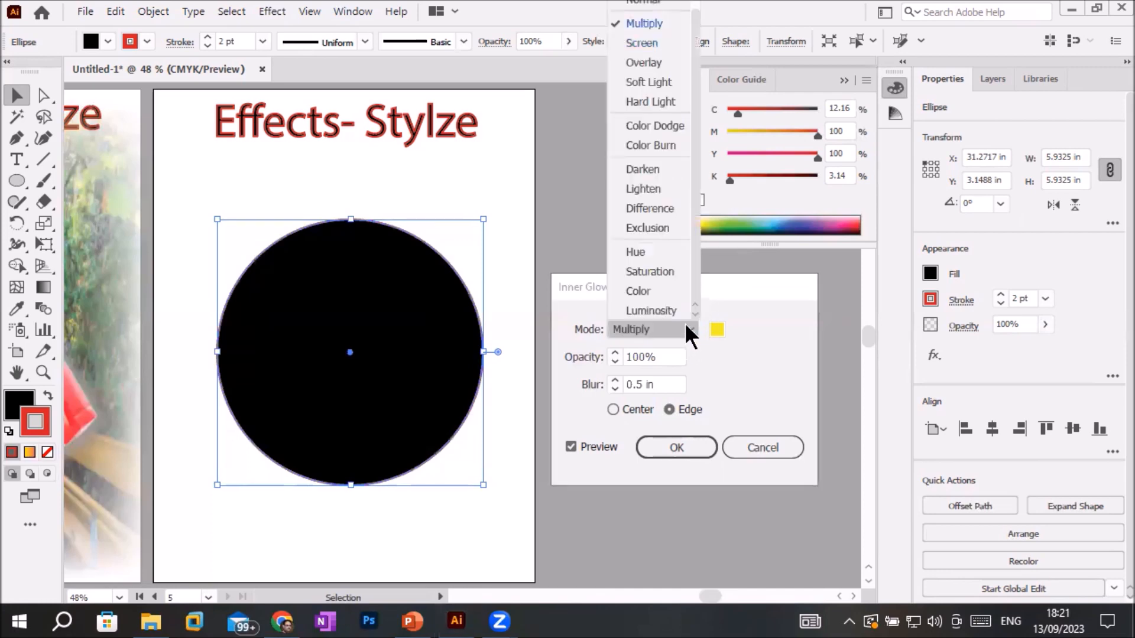
click(644, 58)
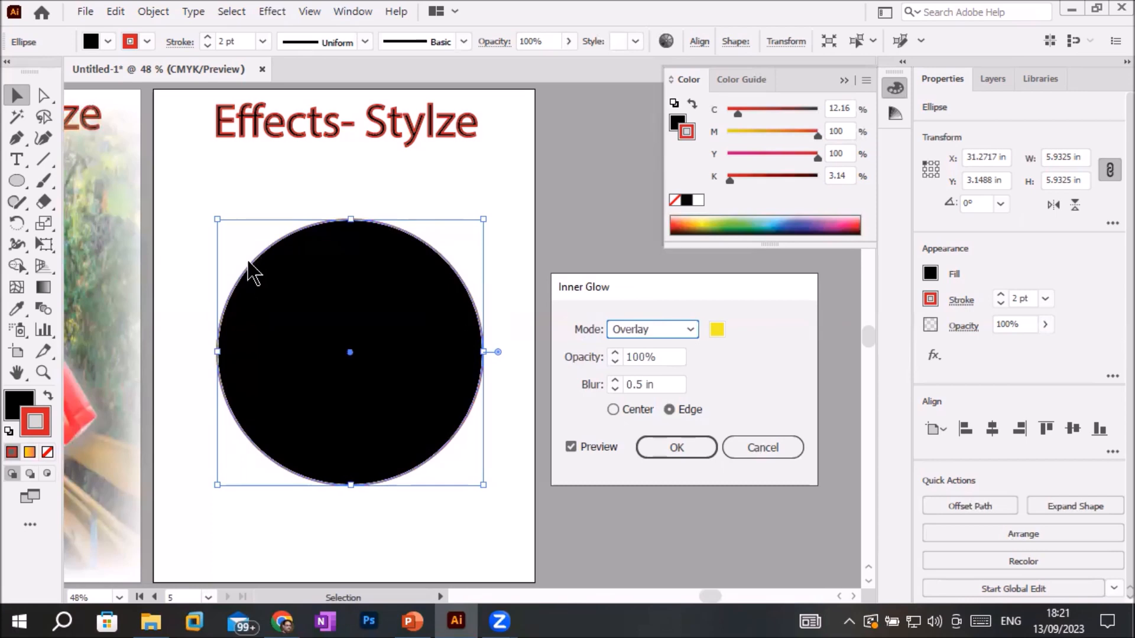
click(670, 444)
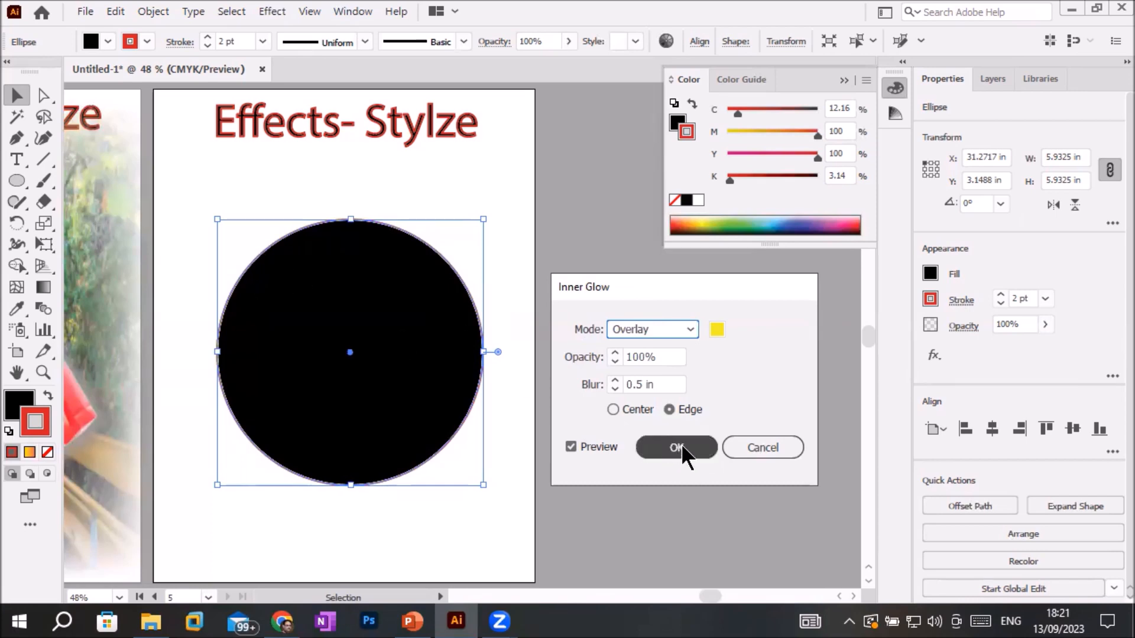
click(639, 408)
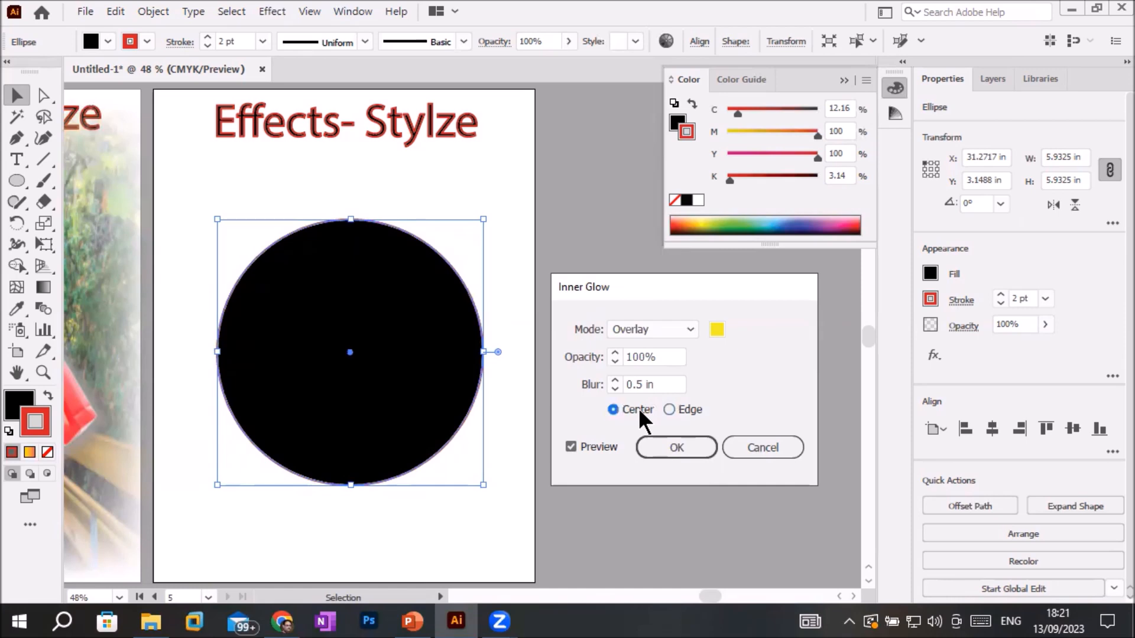
click(678, 409)
- Set the inner glow's blur to 1.625 in and its blending mode to Normal
click(666, 386)
key(Up)
key(Up)
key(Up)
key(Up)
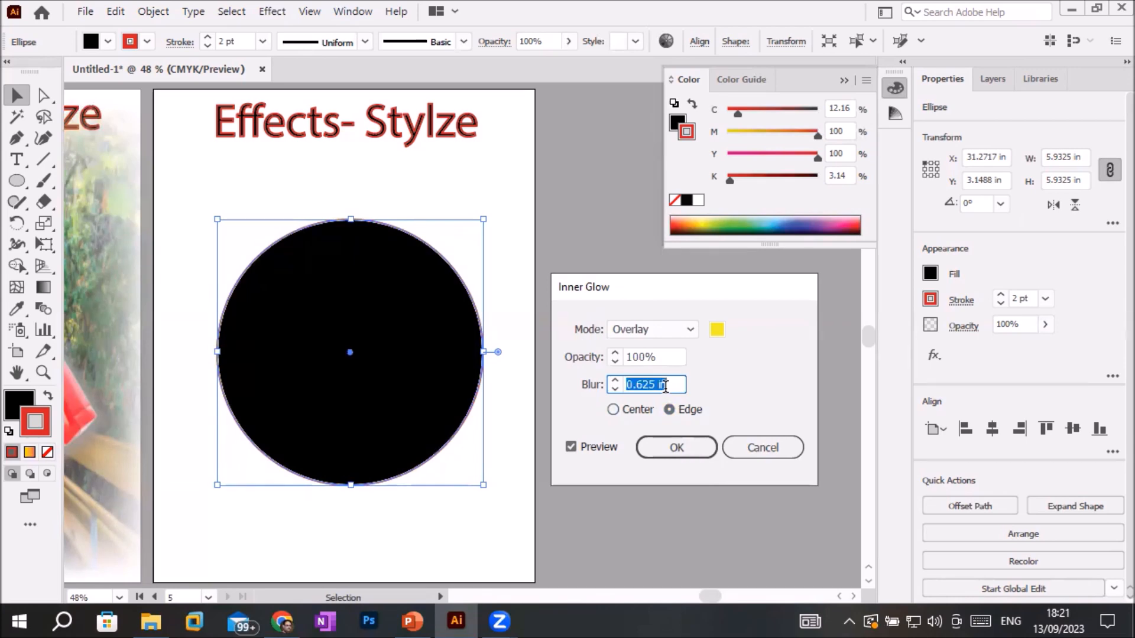
key(Up)
key(Up)
key(Up)
key(Up)
key(Up)
key(Up)
key(Down)
click(674, 327)
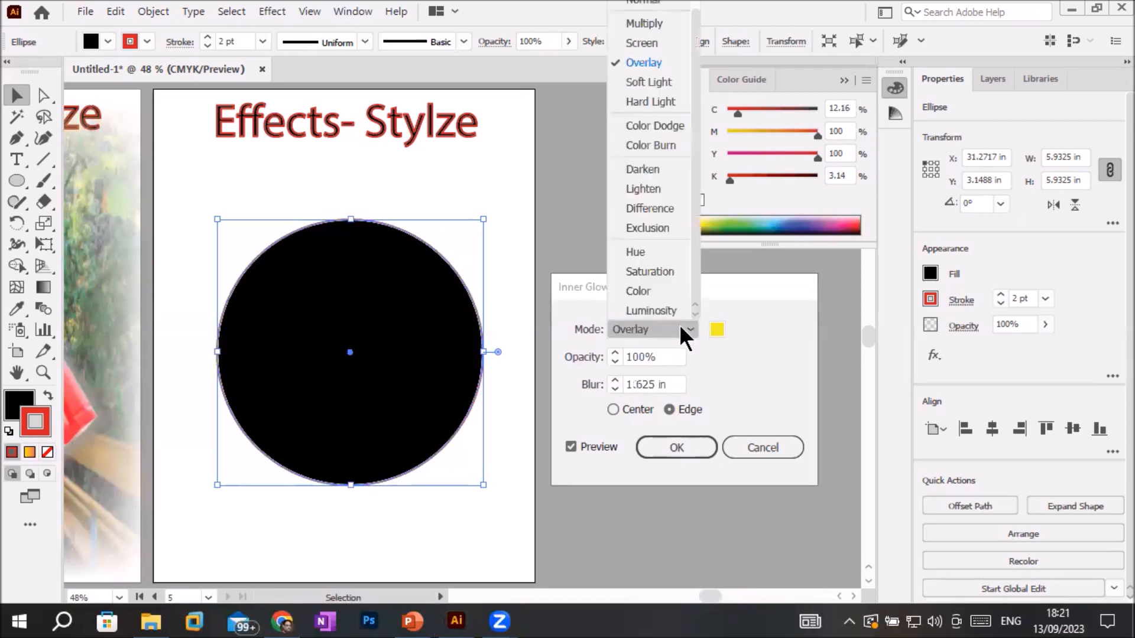
click(636, 3)
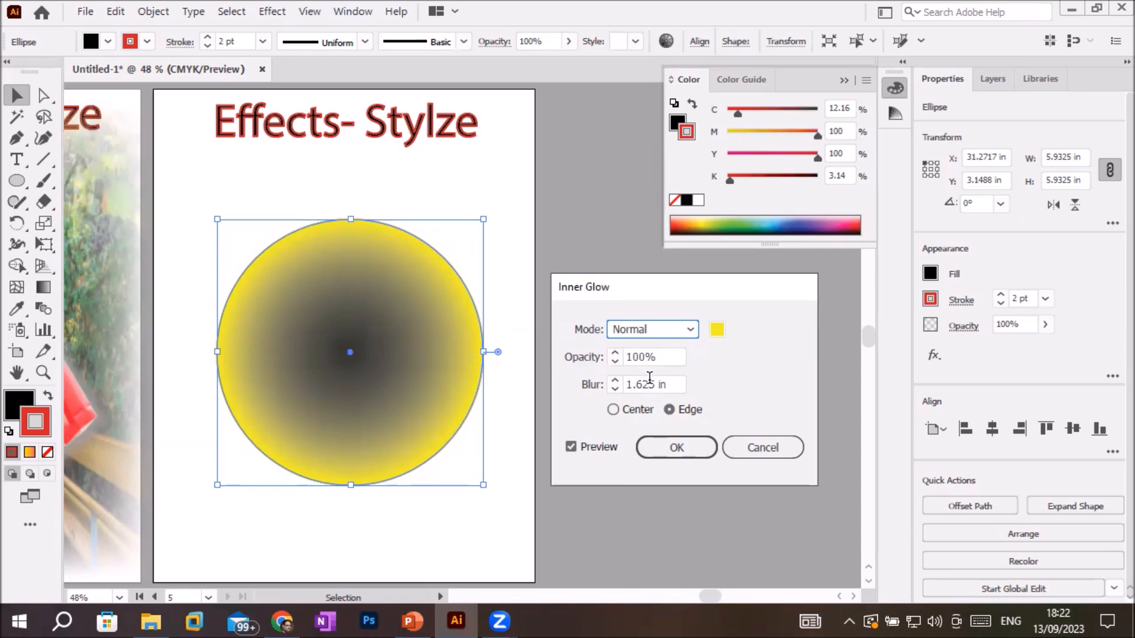
- Compare the yellow glow starting from the Center with the Edge option, finishing on Edge
click(611, 407)
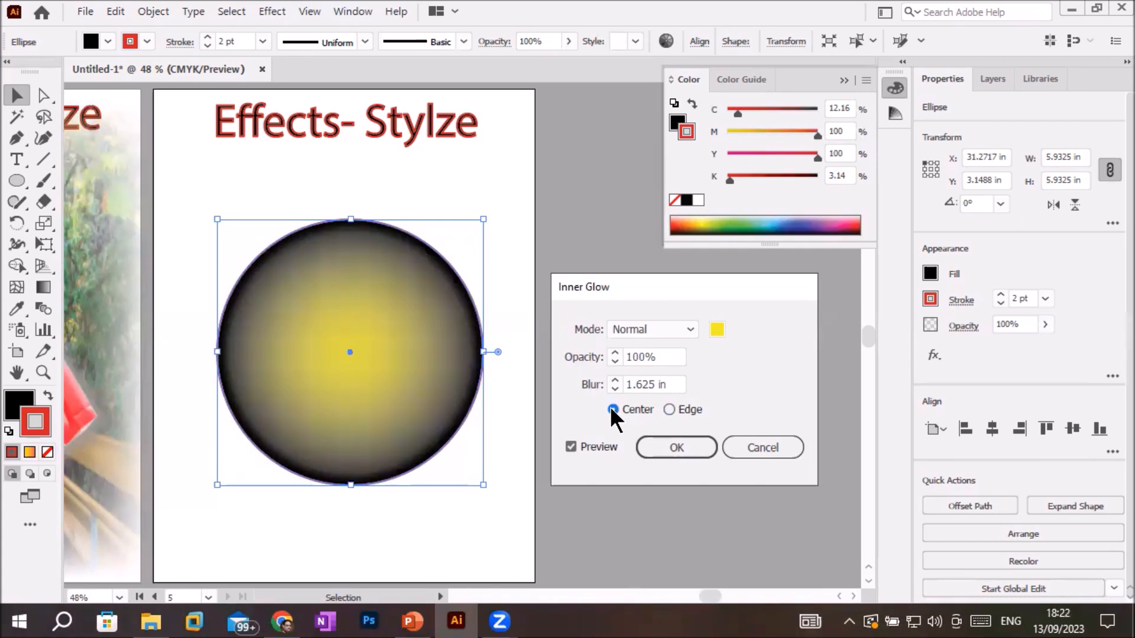
click(670, 407)
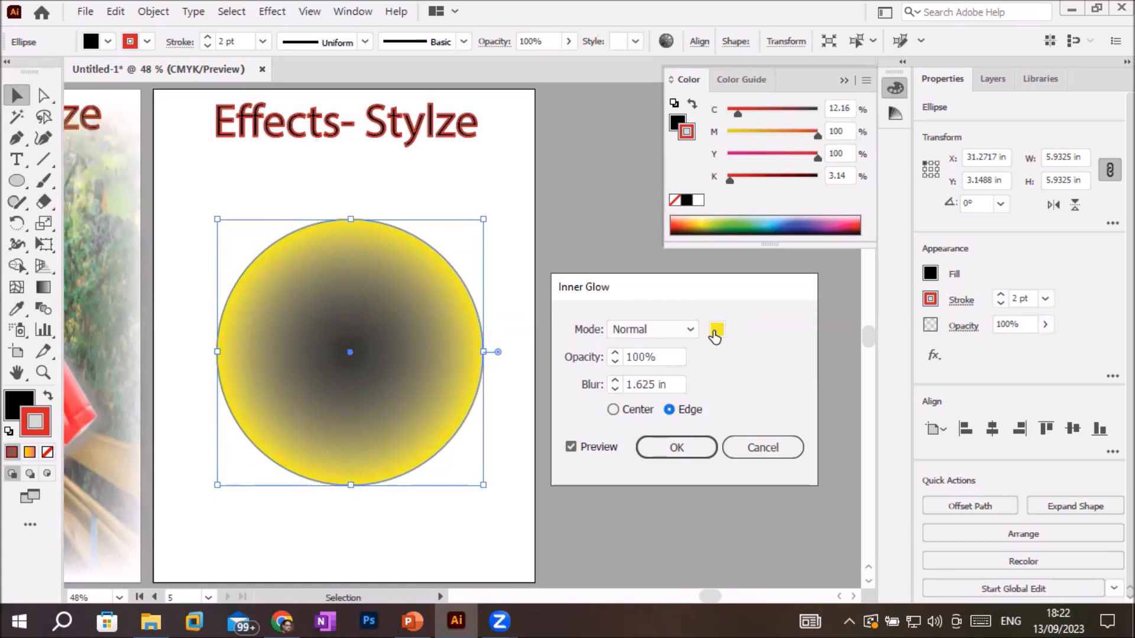
click(612, 408)
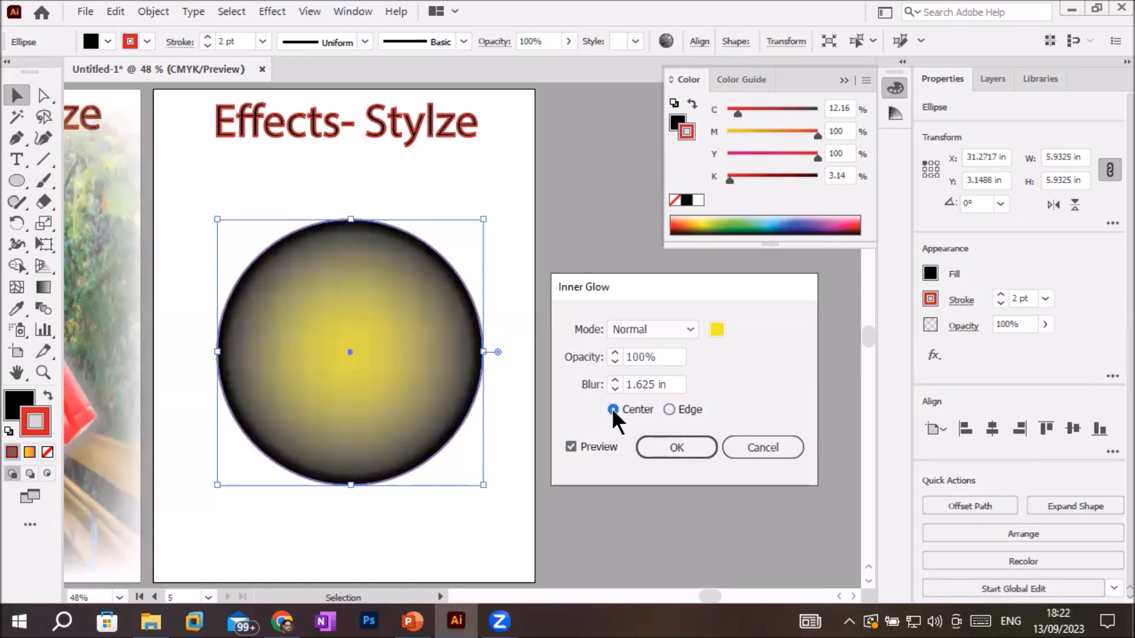
click(671, 408)
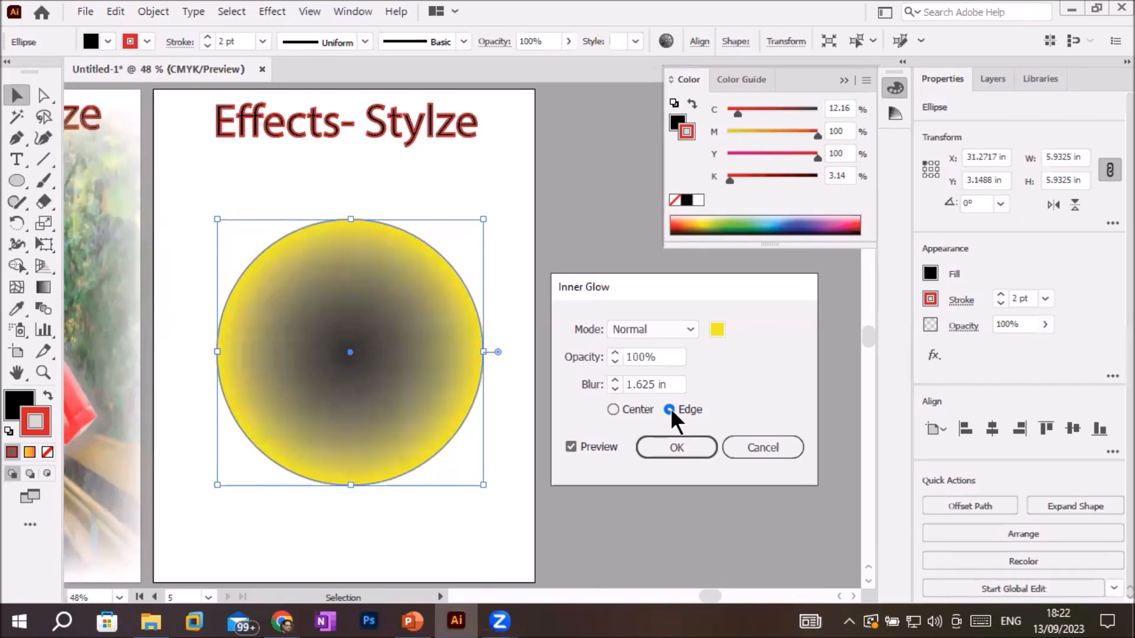
- Lower the opacity of the circle's edge-based inner glow step by step to 5%
click(655, 358)
key(Down)
key(Down)
key(Down)
key(Down)
key(Down)
key(Down)
key(Down)
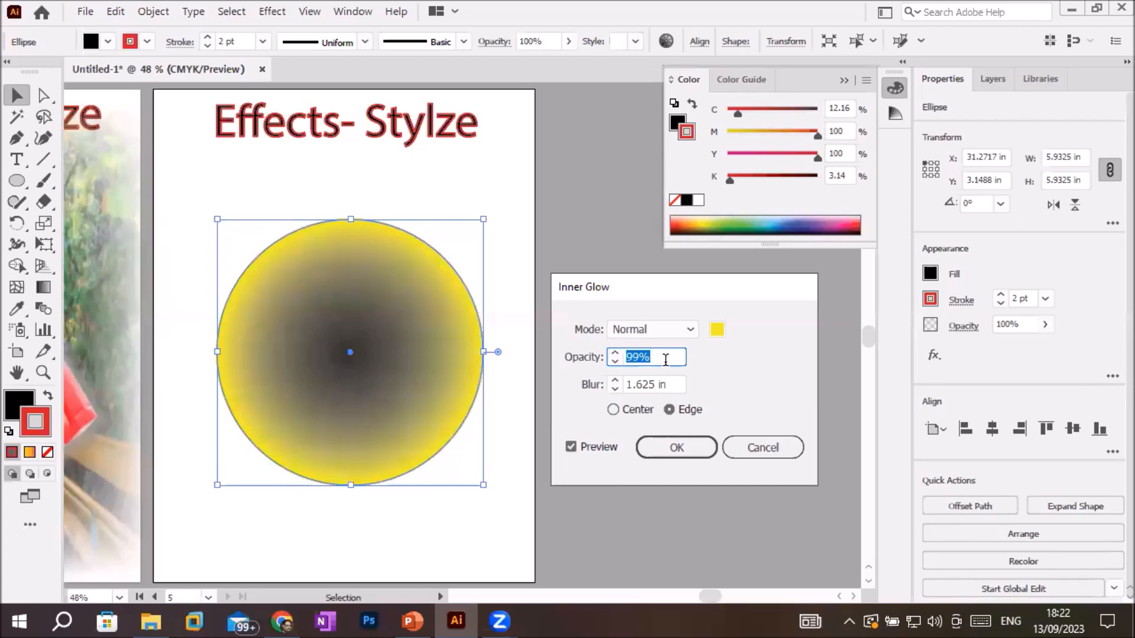
key(Down)
key(Down)
key(Down)
key(Down)
key(Down)
key(Down)
key(Down)
key(Down)
key(Down)
key(Down)
key(Down)
key(Down)
key(Down)
key(Down)
key(Down)
key(Down)
key(Down)
key(Down)
key(Down)
key(Down)
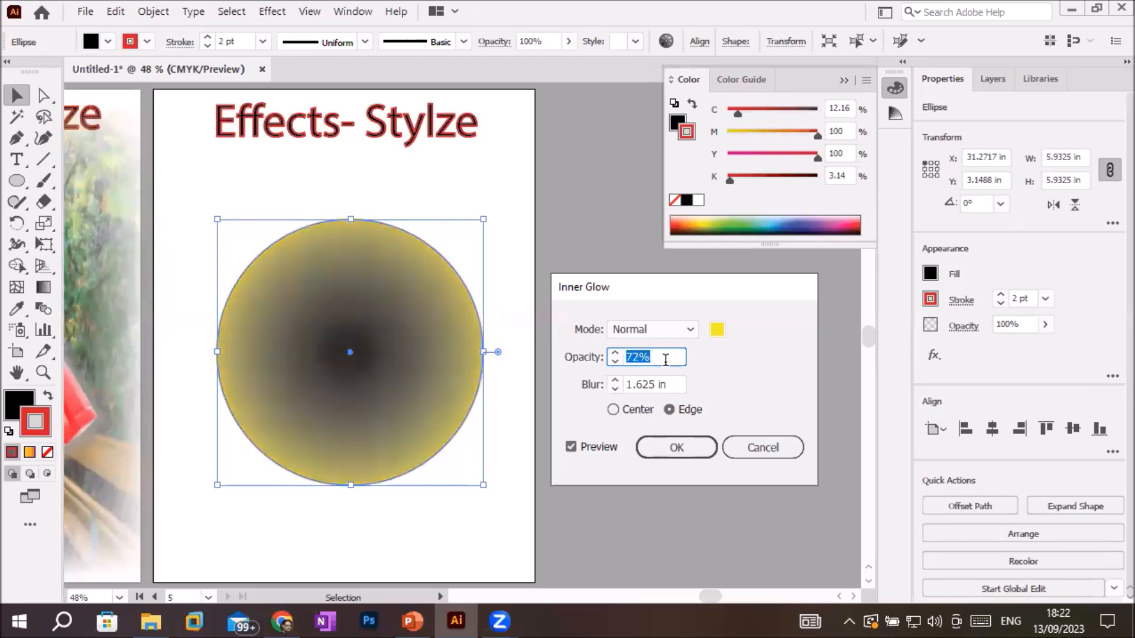
key(Down)
key(Down)
key(Down)
key(Down)
key(Down)
key(Down)
key(Down)
key(Down)
key(Down)
key(Down)
key(Down)
key(Down)
key(Down)
key(Down)
key(Down)
key(Down)
key(Down)
key(Down)
key(Down)
key(Down)
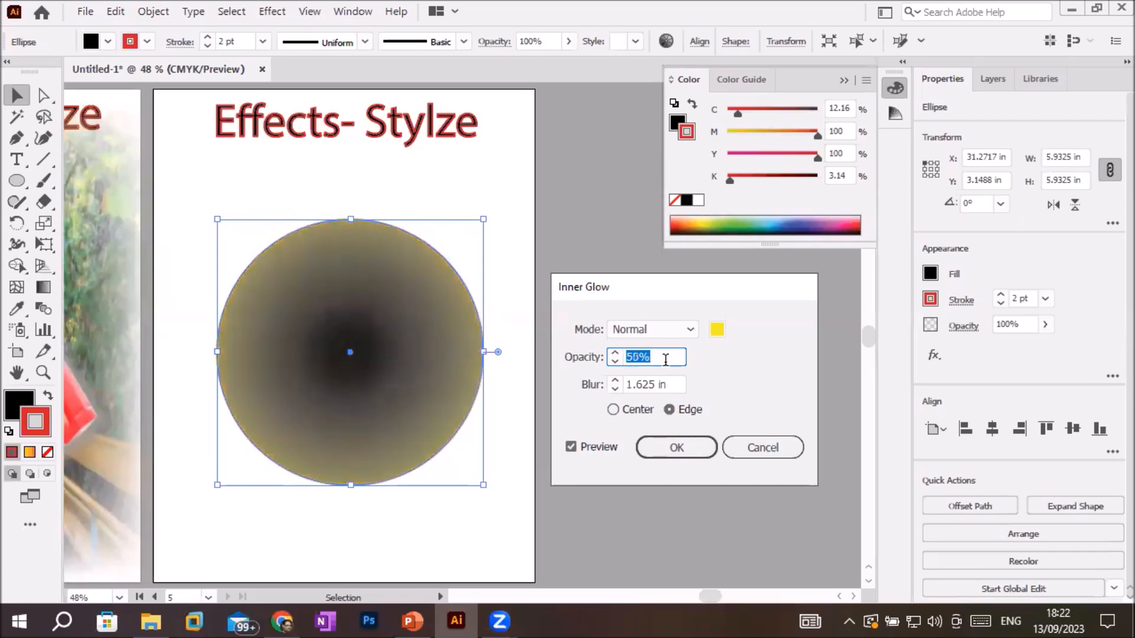
key(Down)
key(Down)
key(Down)
key(Down)
key(Down)
key(Down)
key(Down)
key(Down)
key(Down)
key(Down)
key(Down)
key(Down)
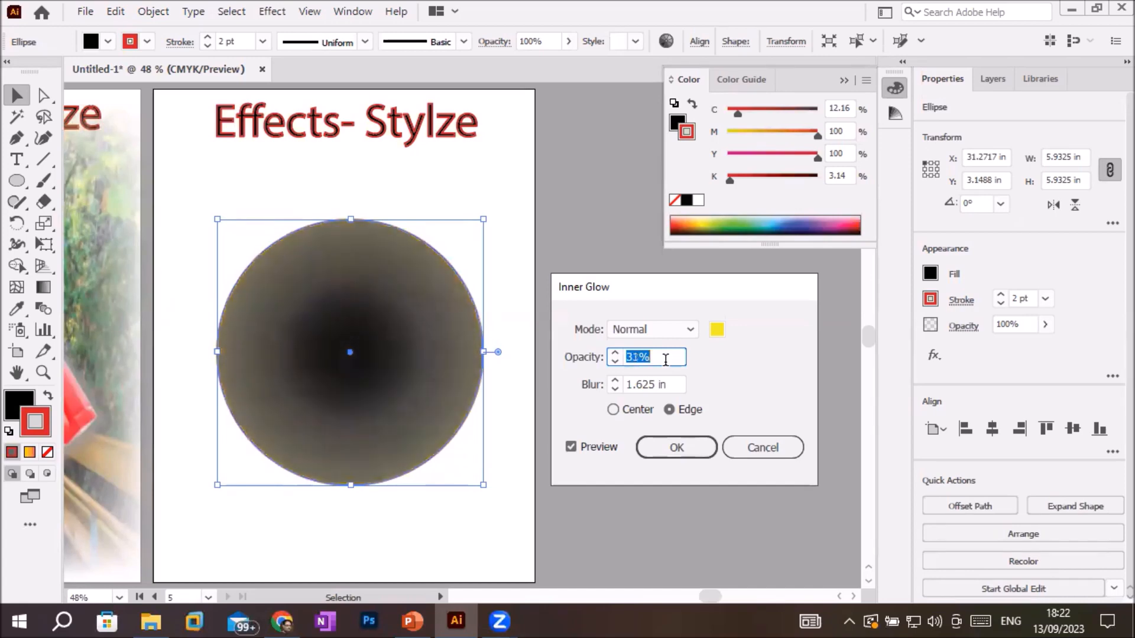
key(Down)
key(Down)
key(Down)
key(Down)
key(Down)
key(Down)
key(Down)
key(Down)
key(Down)
key(Down)
key(Down)
key(Down)
key(Down)
key(Down)
key(Down)
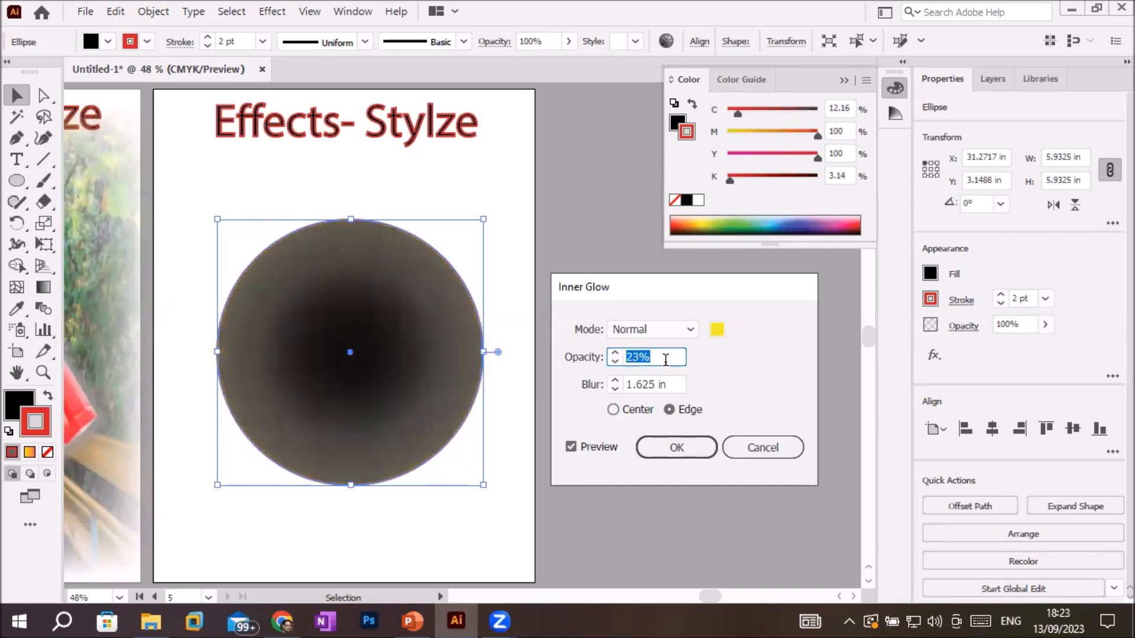
key(Down)
key(Down)
key(Down)
key(Down)
key(Down)
key(Down)
key(Down)
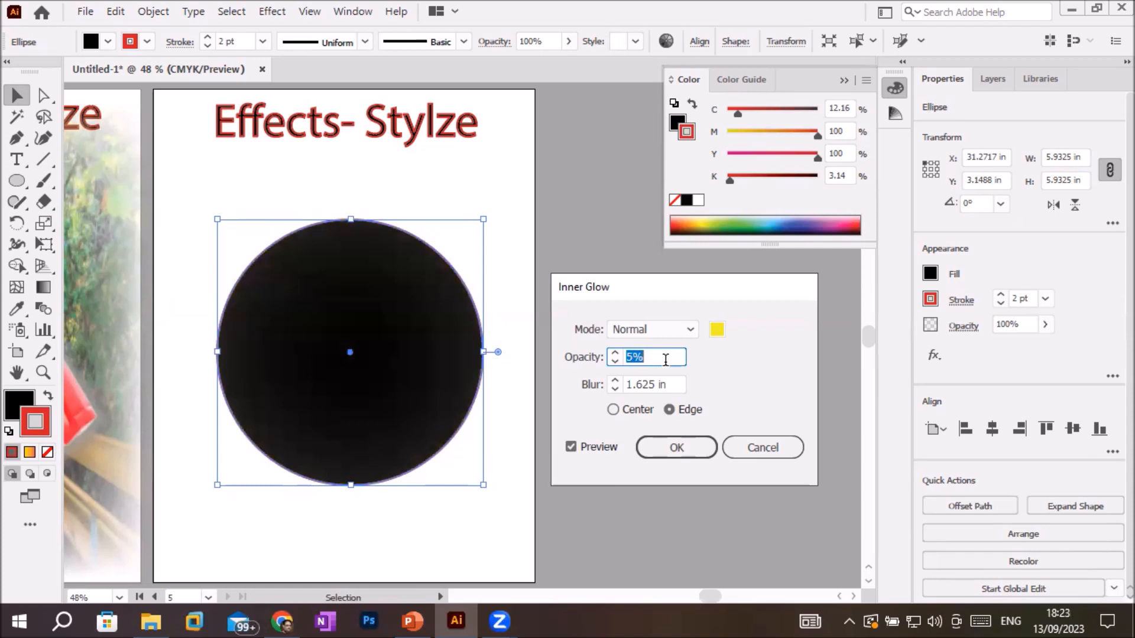
- Raise the opacity of the edge-based inner glow gradually to 44%
key(Up)
key(Up)
key(Up)
key(Up)
key(Up)
key(Up)
key(Up)
key(Up)
key(Up)
key(Up)
key(Up)
key(Up)
key(Up)
key(Up)
key(Up)
key(Up)
key(Up)
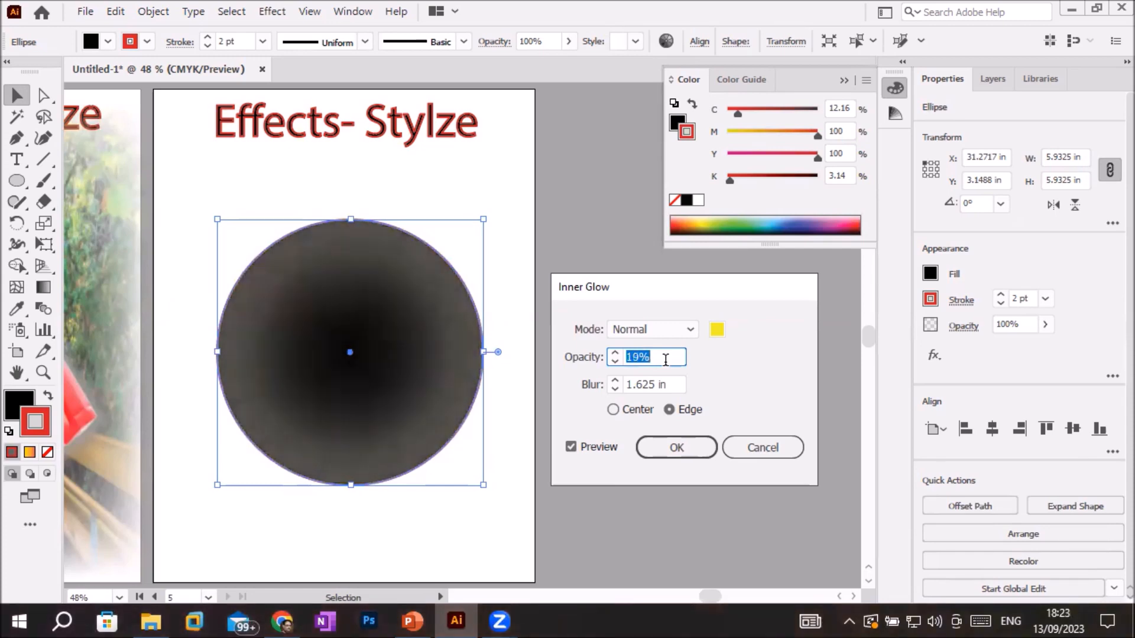
key(Up)
key(Up)
key(Up)
key(Up)
key(Up)
key(Up)
key(Up)
key(Up)
key(Up)
key(Up)
key(Up)
key(Up)
key(Up)
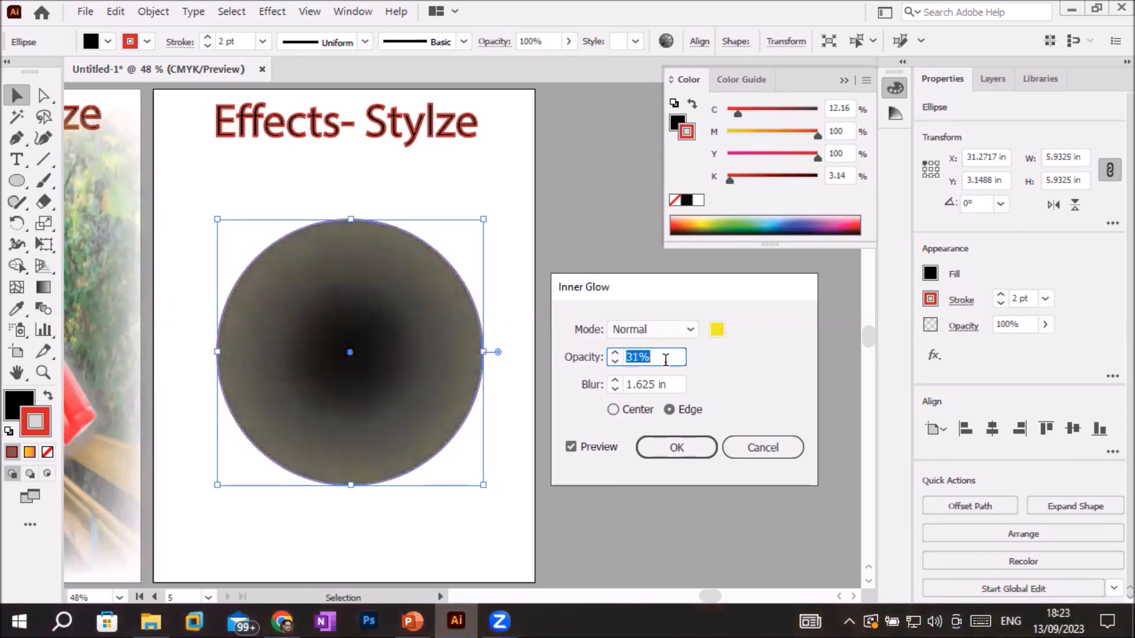
key(Up)
key(Up)
key(Up)
key(Up)
key(Up)
key(Up)
key(Up)
key(Up)
key(Up)
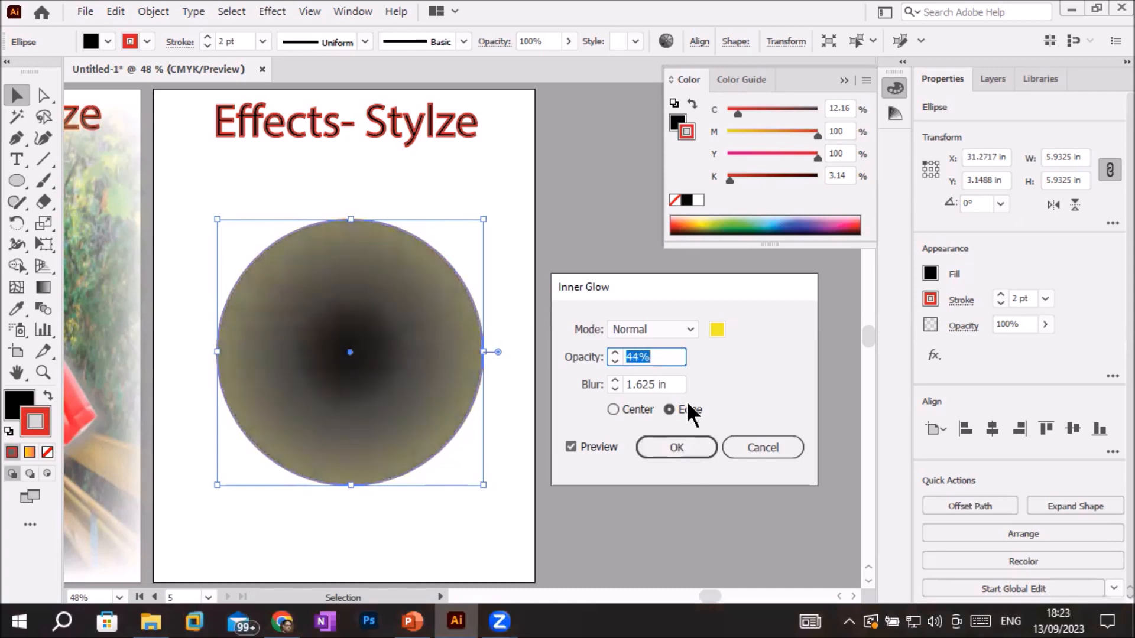
- Start the circle's yellow inner glow from the Center and raise its opacity gradually to 98%
click(628, 405)
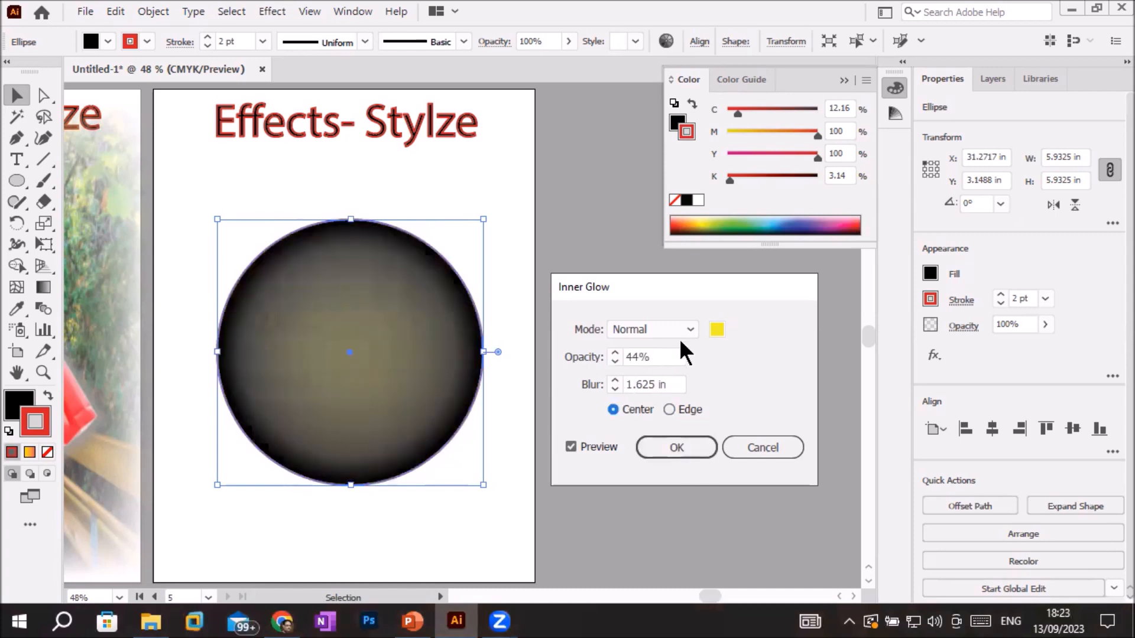
click(662, 355)
key(Up)
key(Up)
key(Up)
key(Up)
key(Up)
key(Up)
key(Up)
key(Up)
key(Up)
key(Up)
key(Up)
key(Up)
key(Up)
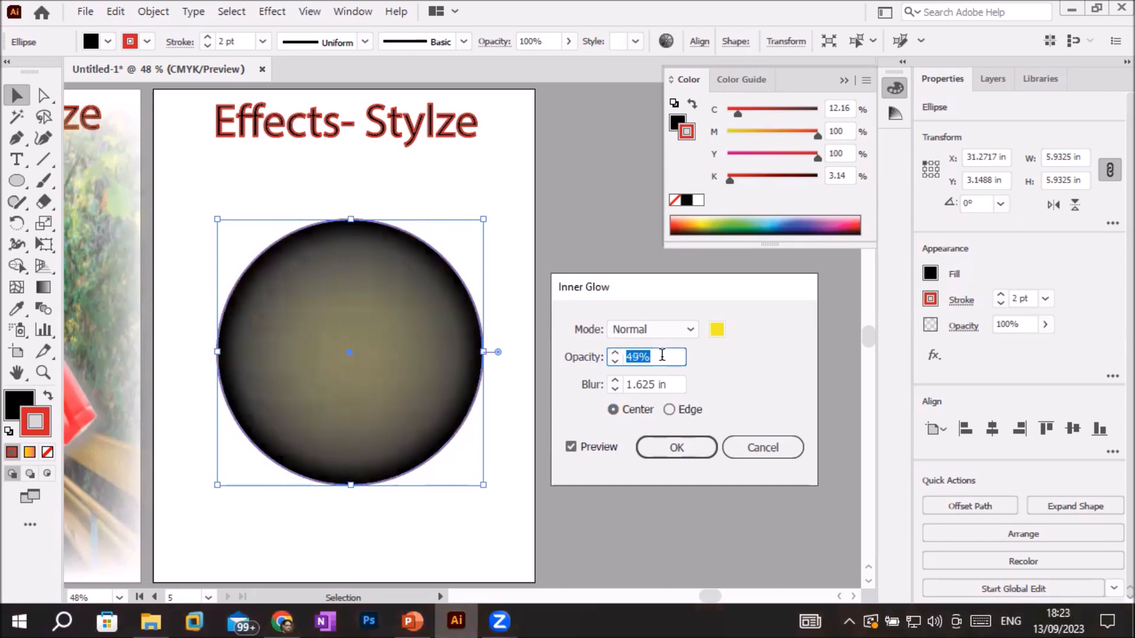
key(Up)
key(Up)
key(Up)
key(Up)
key(Up)
key(Up)
key(Up)
key(Up)
key(Up)
key(Up)
key(Up)
key(Up)
key(Up)
key(Up)
key(Up)
key(Up)
key(Up)
key(Up)
key(Up)
key(Up)
key(Up)
key(Up)
key(Up)
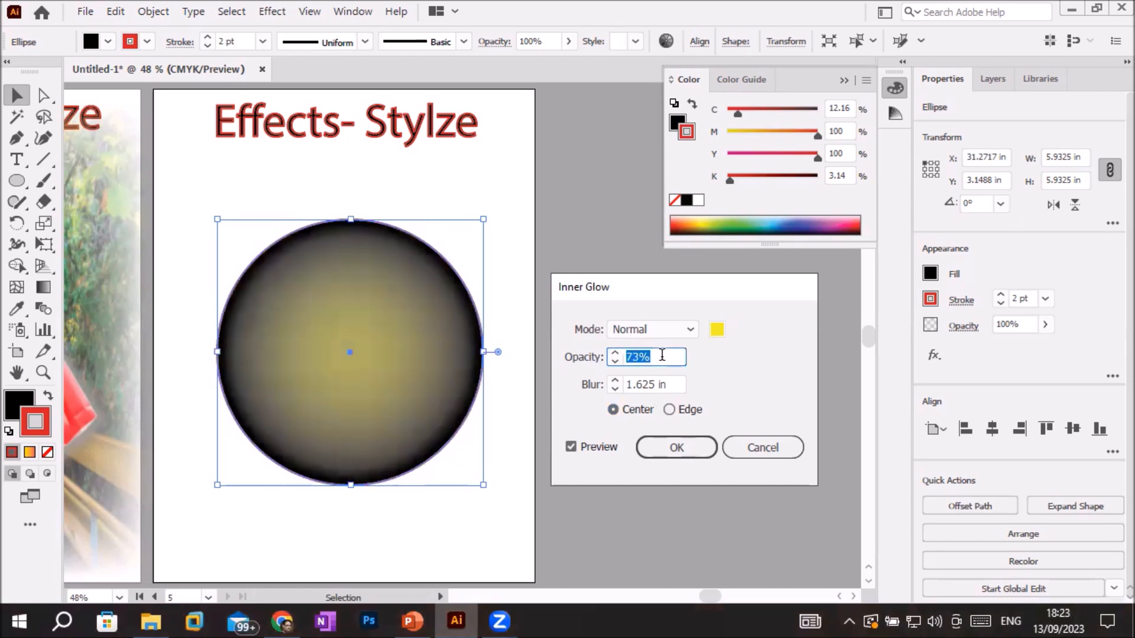
key(Up)
key(Up)
key(Up)
key(Up)
key(Up)
key(Up)
key(Up)
key(Up)
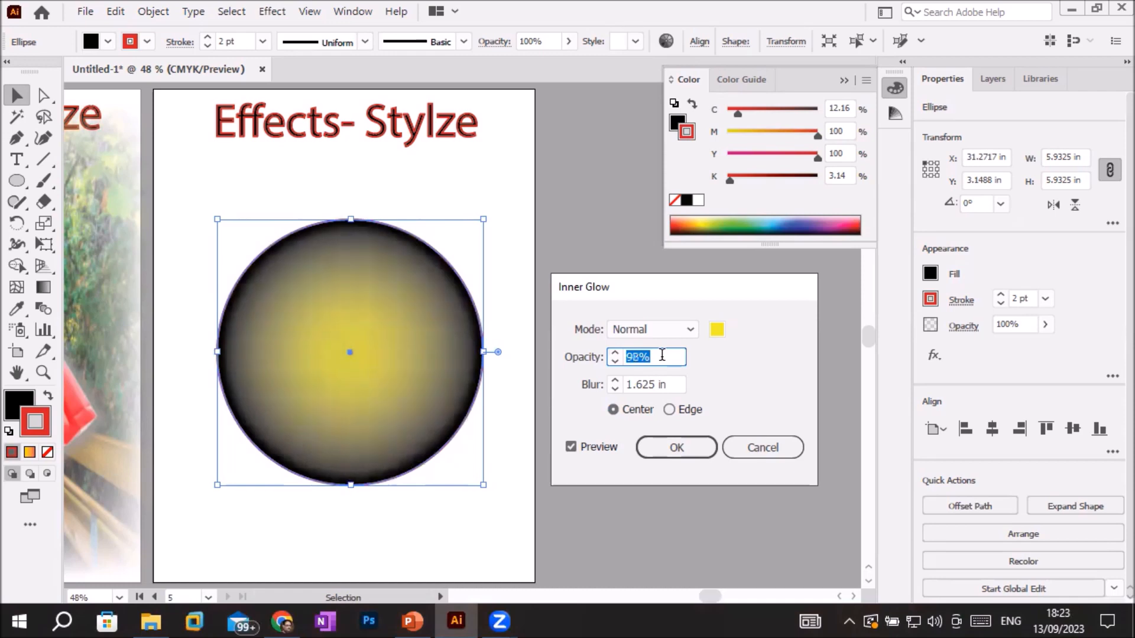
- Lower the opacity of the center-based inner glow step by step to 83%
key(Down)
key(Down)
key(Down)
key(Down)
key(Down)
key(Down)
key(Down)
key(Down)
key(Down)
key(Down)
key(Down)
key(Down)
key(Down)
key(Down)
key(Down)
key(Down)
key(Down)
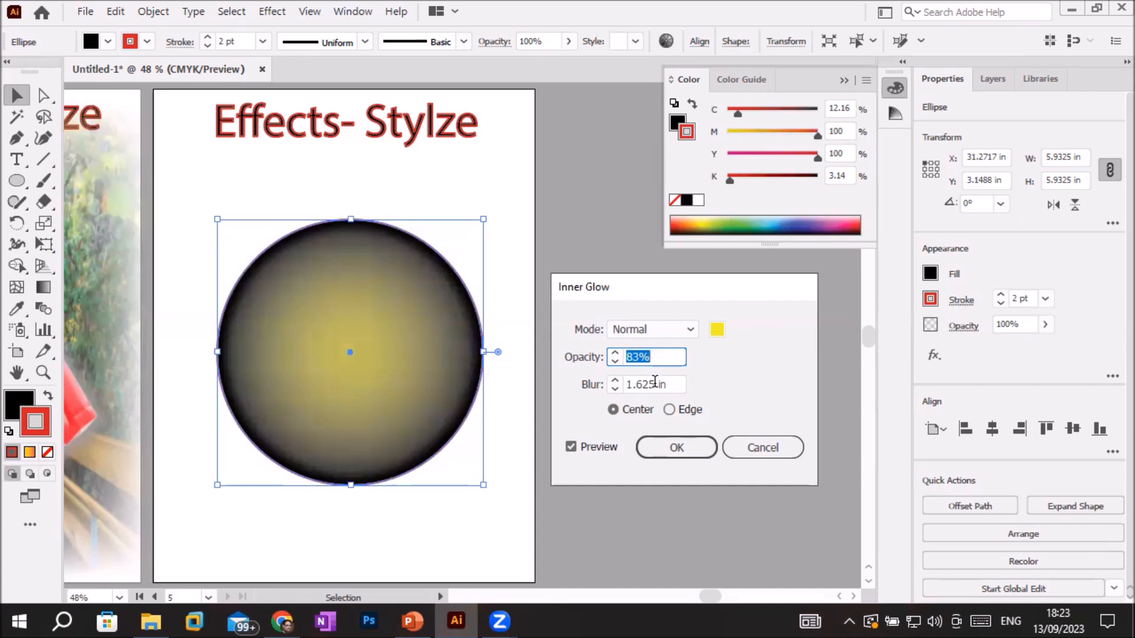
- Reduce the blur of the center-based inner glow step by step to 0 in
key(Tab)
key(Down)
key(Down)
key(Down)
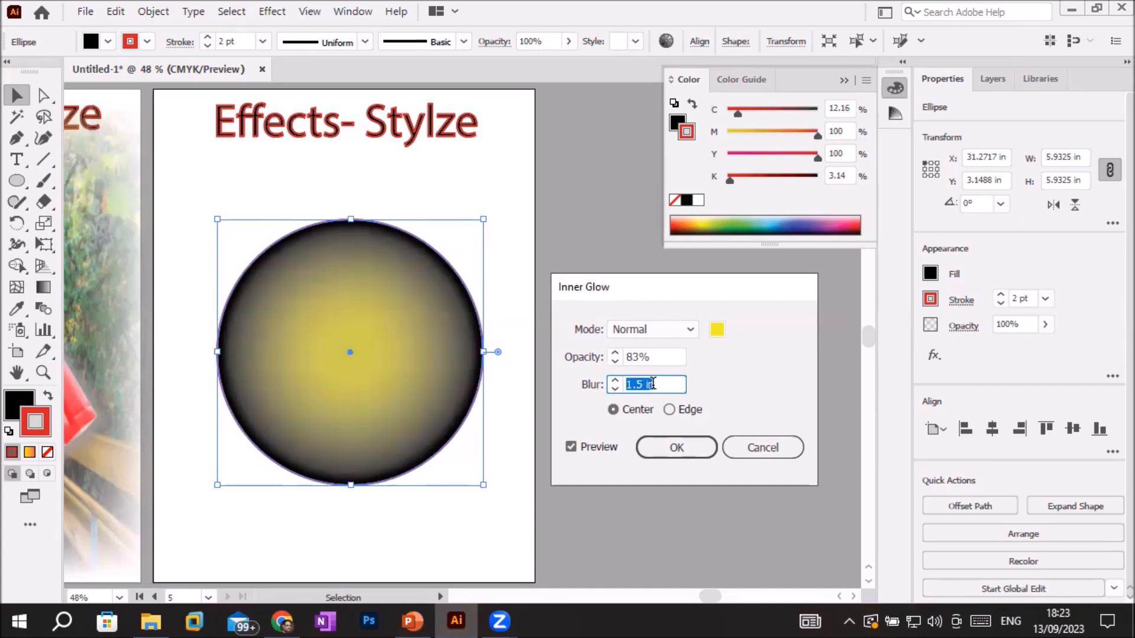
key(Down)
key(Down)
key(Down)
key(Down)
key(Down)
key(Down)
key(Down)
key(Down)
key(Down)
key(Down)
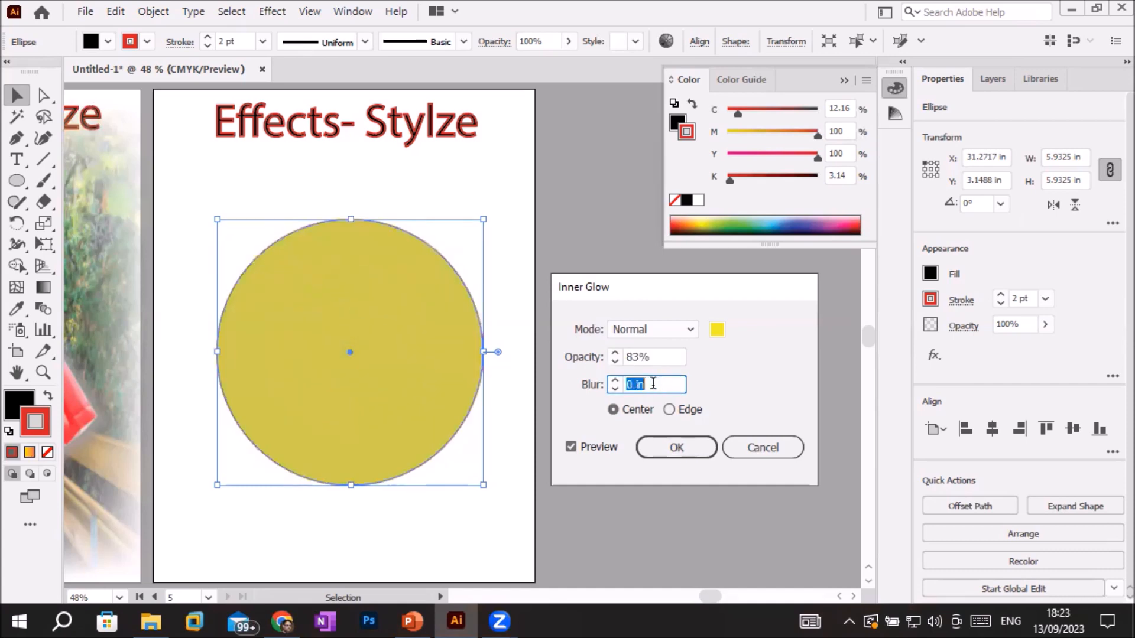
- Increase the inner glow's blur gradually, settle on 1.75 in and apply the effect to the circle
key(Up)
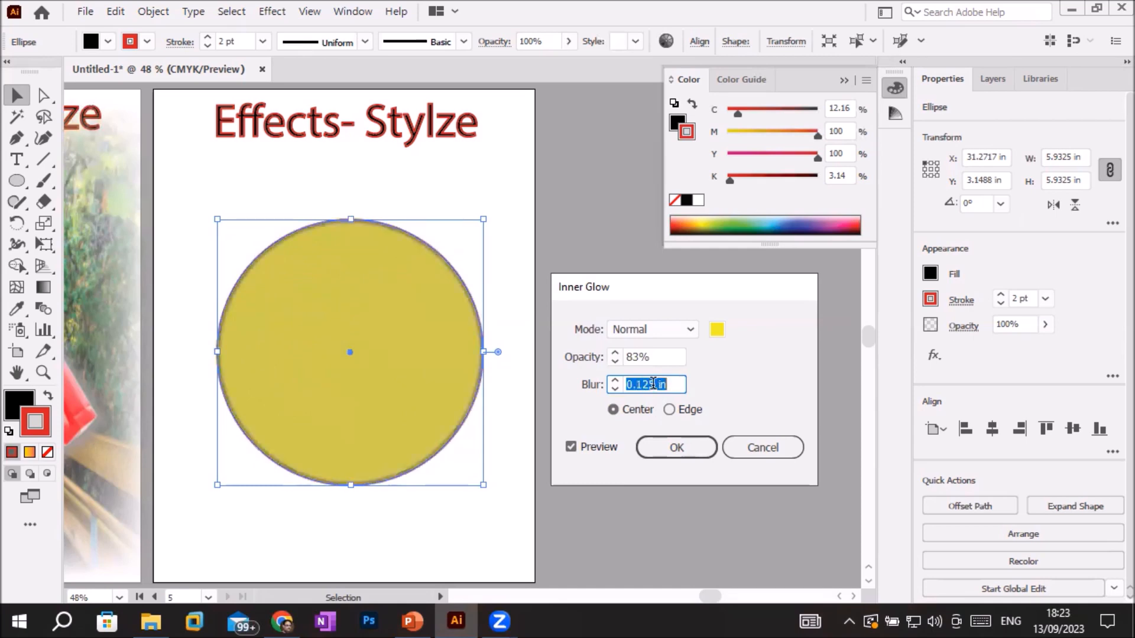
key(Up)
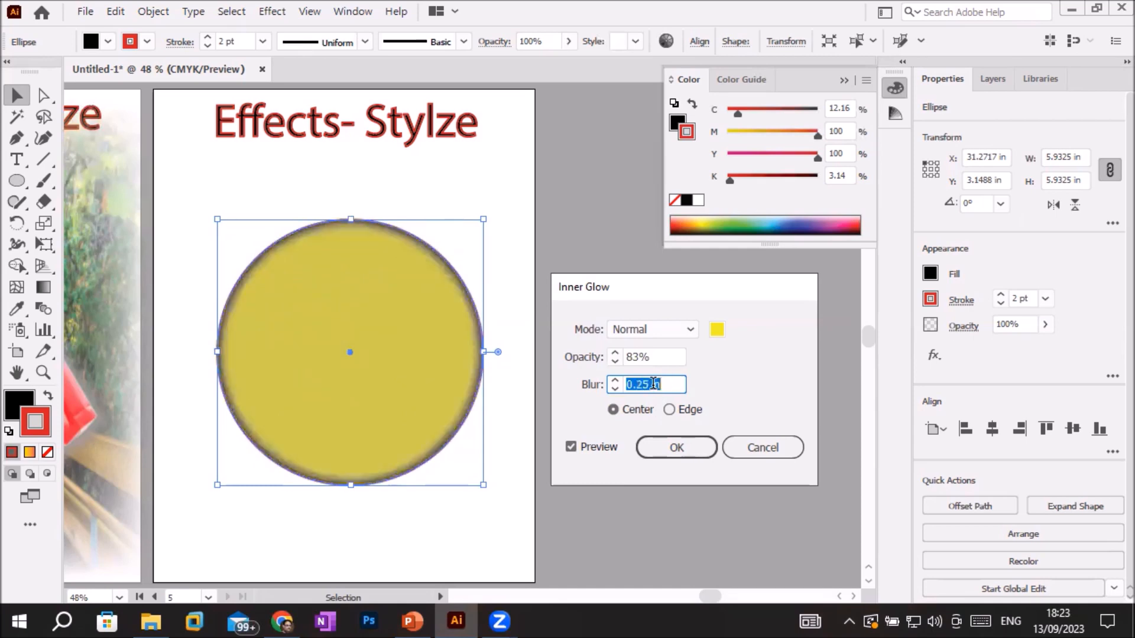
key(Up)
key(Up)
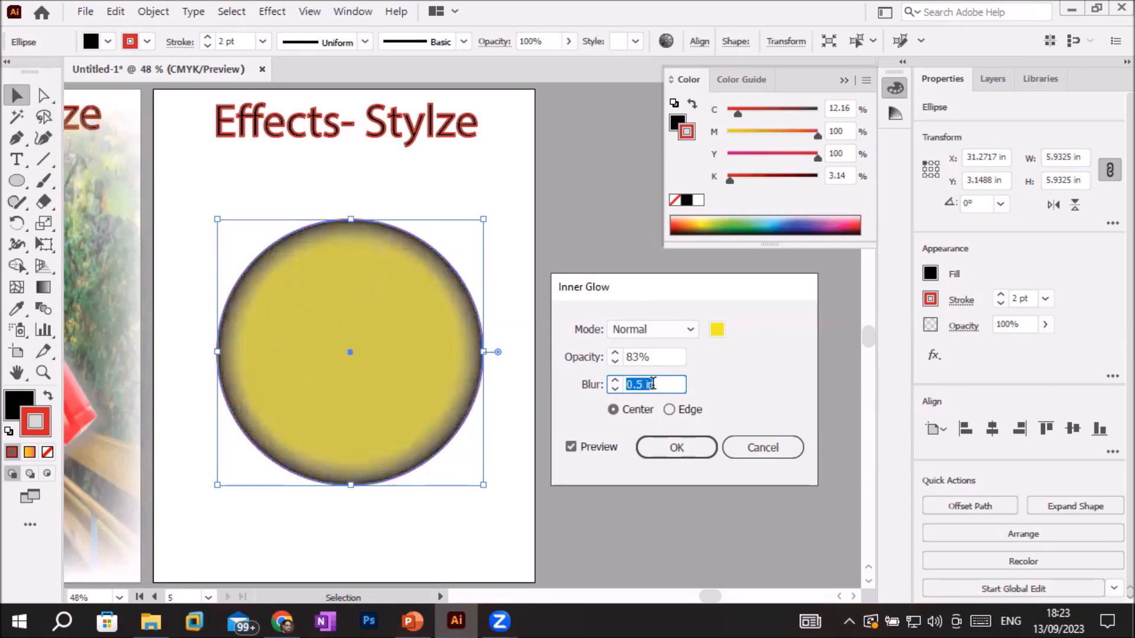
key(Up)
key(Up)
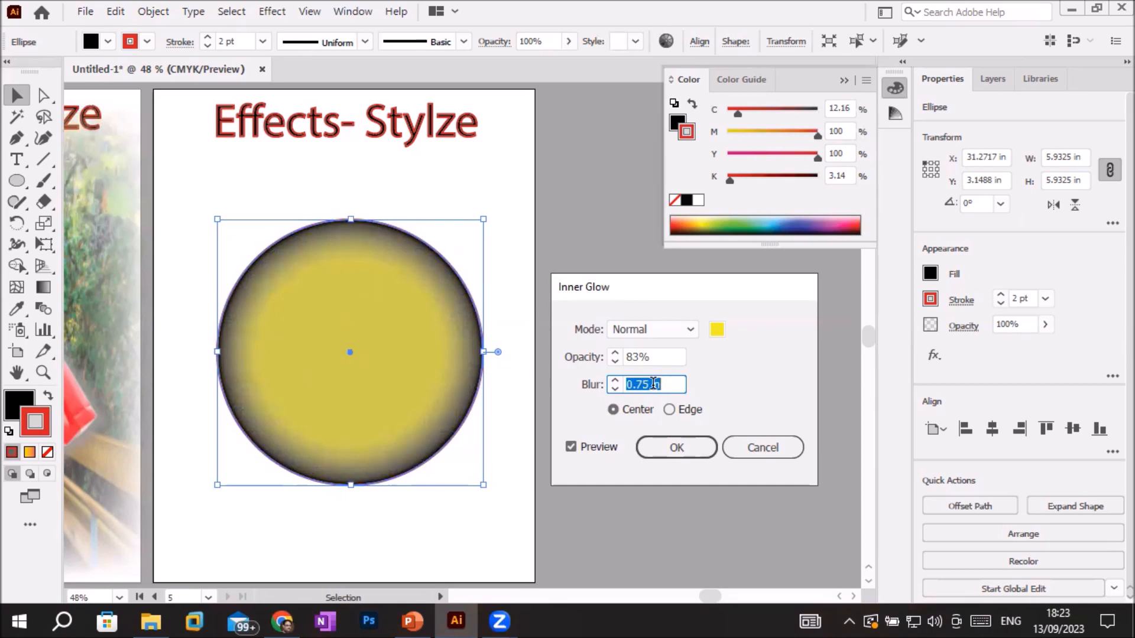
key(Down)
key(Up)
key(Up)
key(Up)
key(Up)
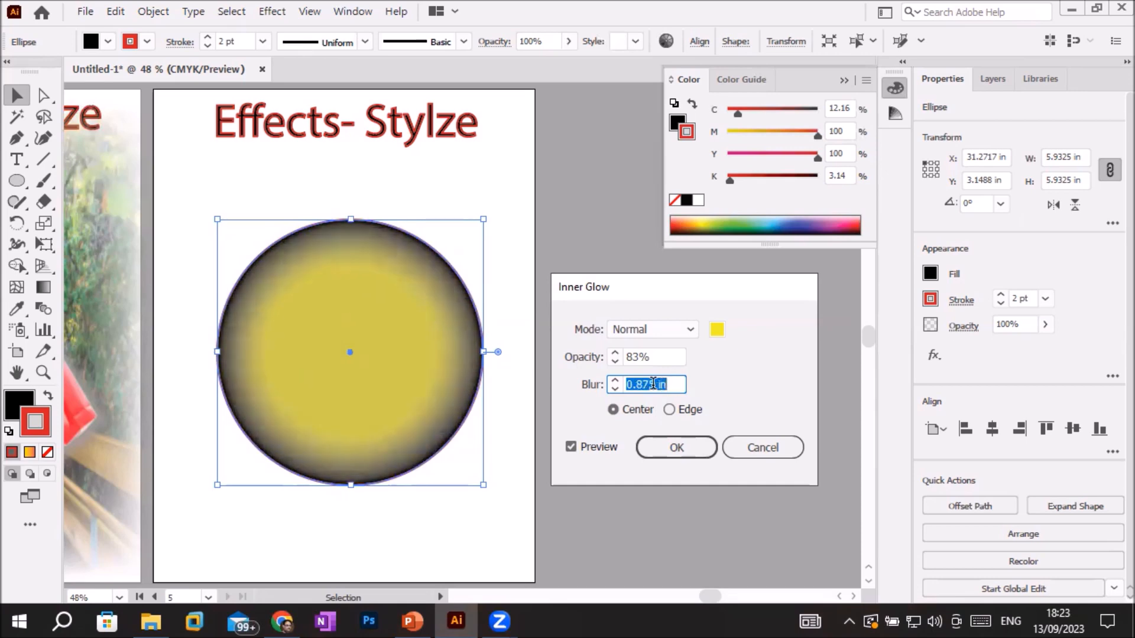
key(Up)
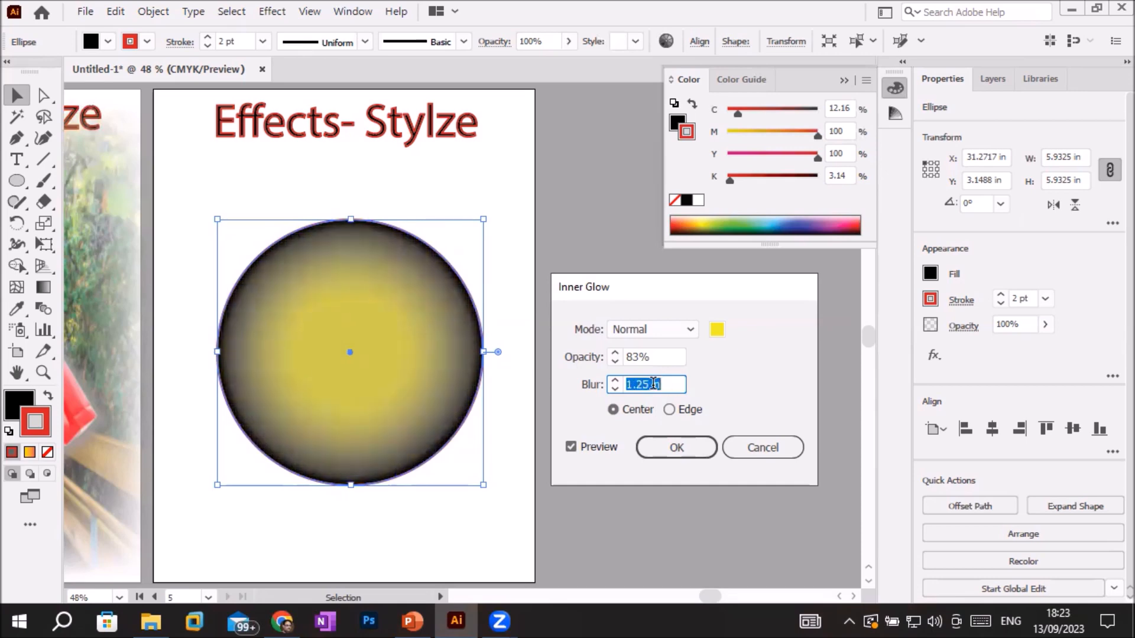
key(Up)
key(Up)
key(Up)
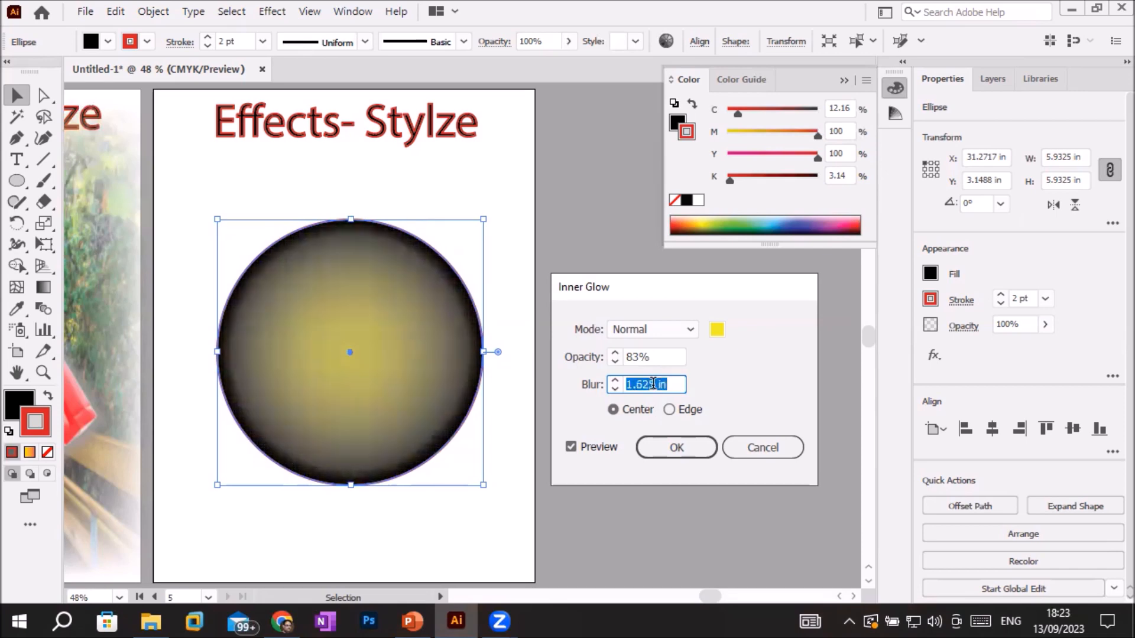
key(Up)
key(Up)
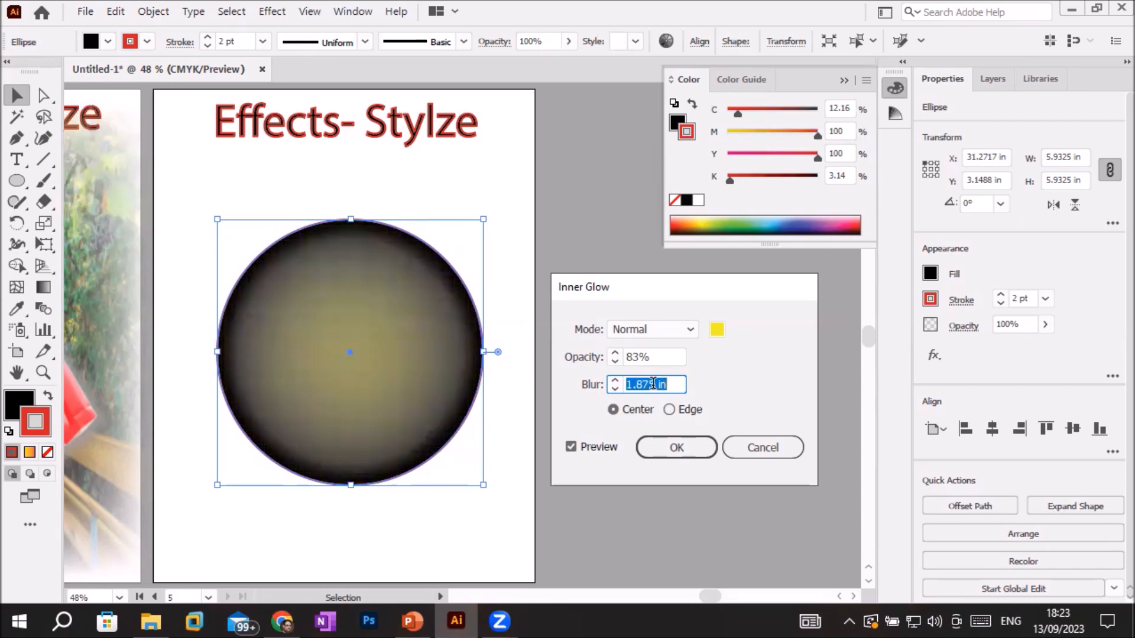
key(Down)
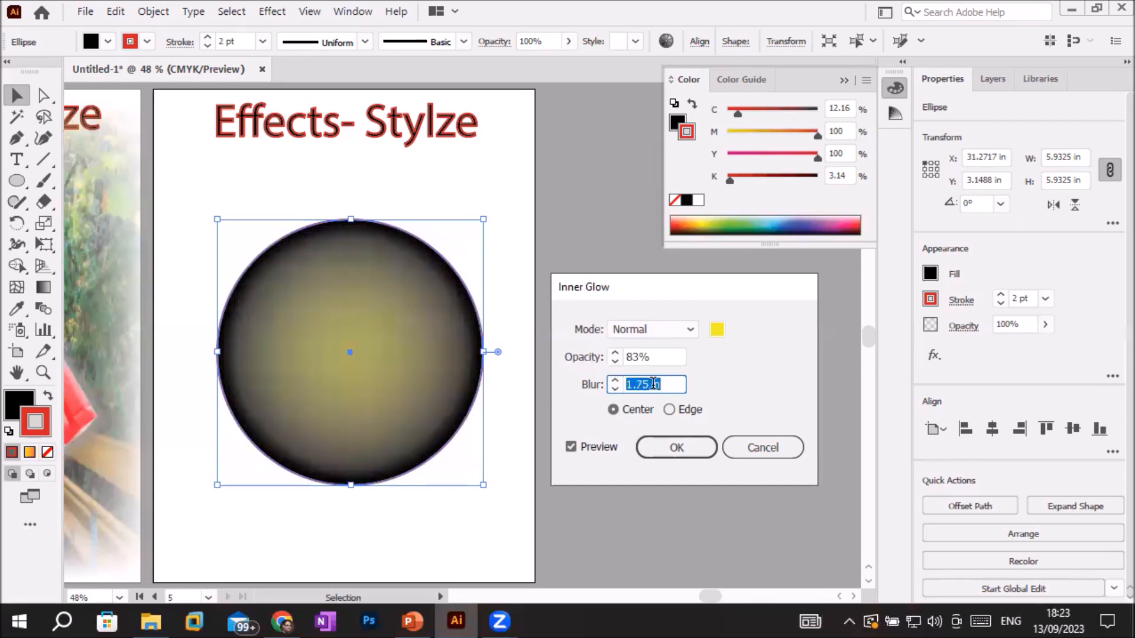
click(663, 457)
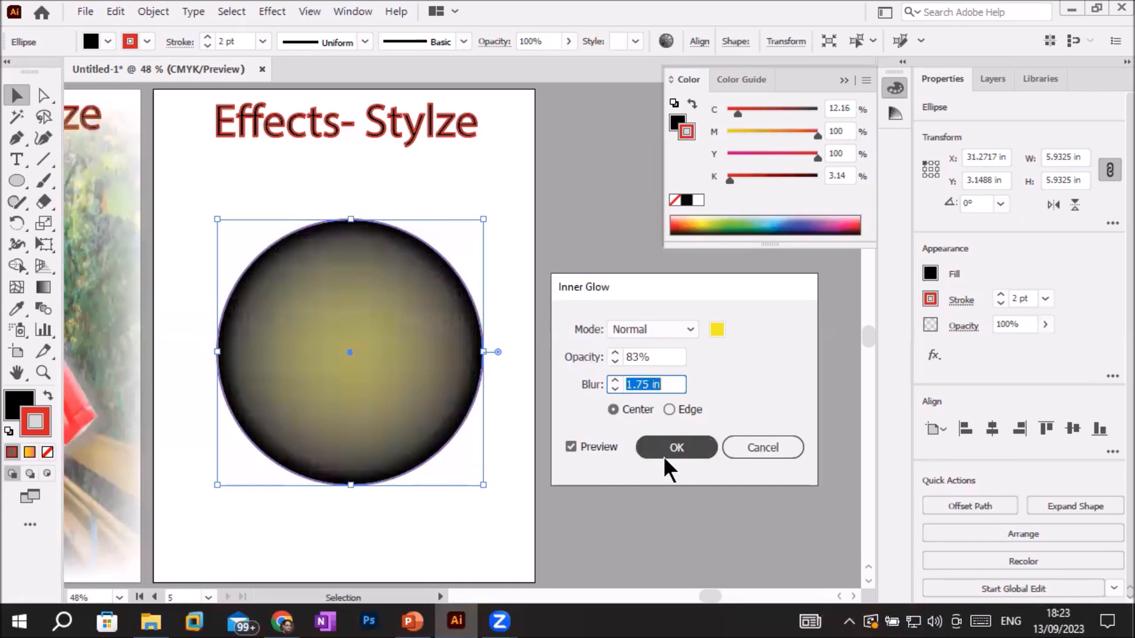
click(665, 452)
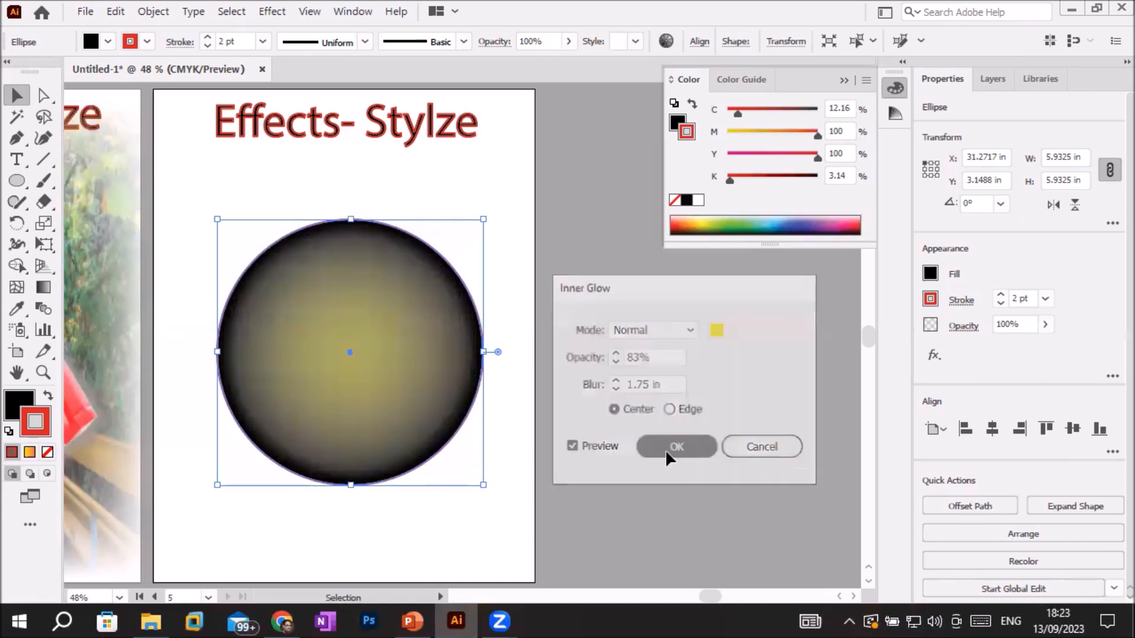
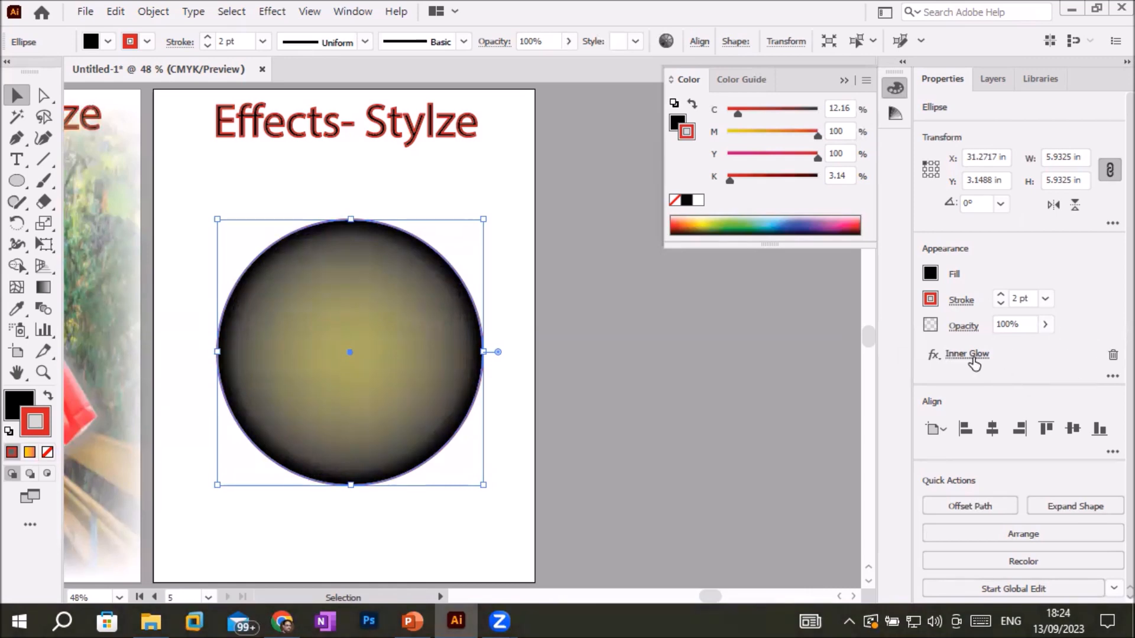
- Remove the inner glow from the circle and open the Outer Glow settings for it, keeping the circle unobstructed
click(1112, 356)
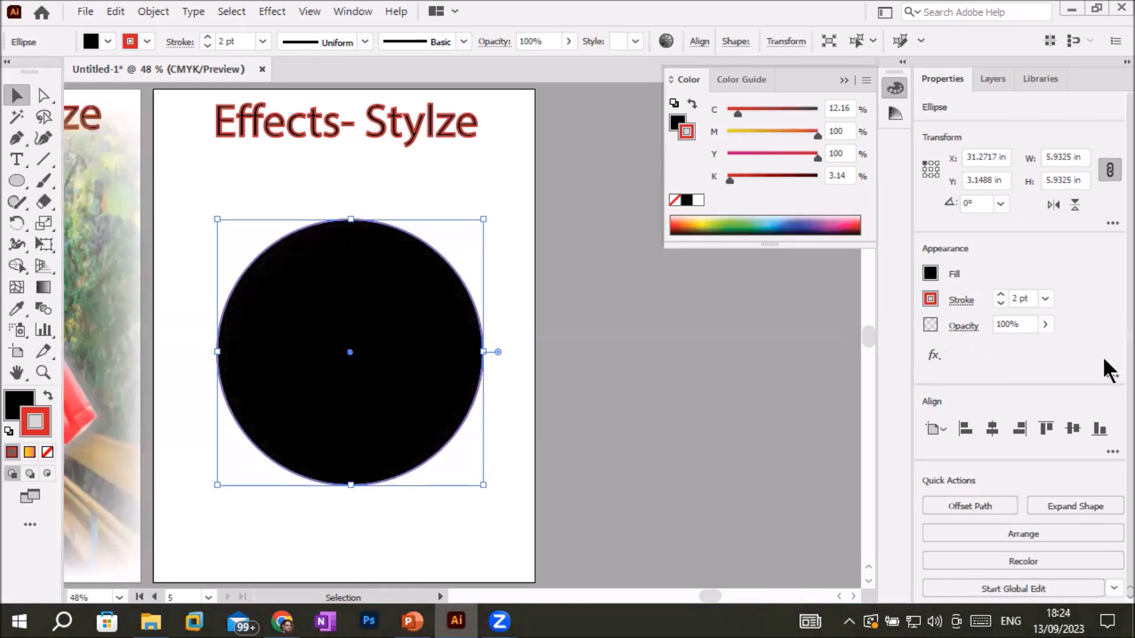
click(254, 11)
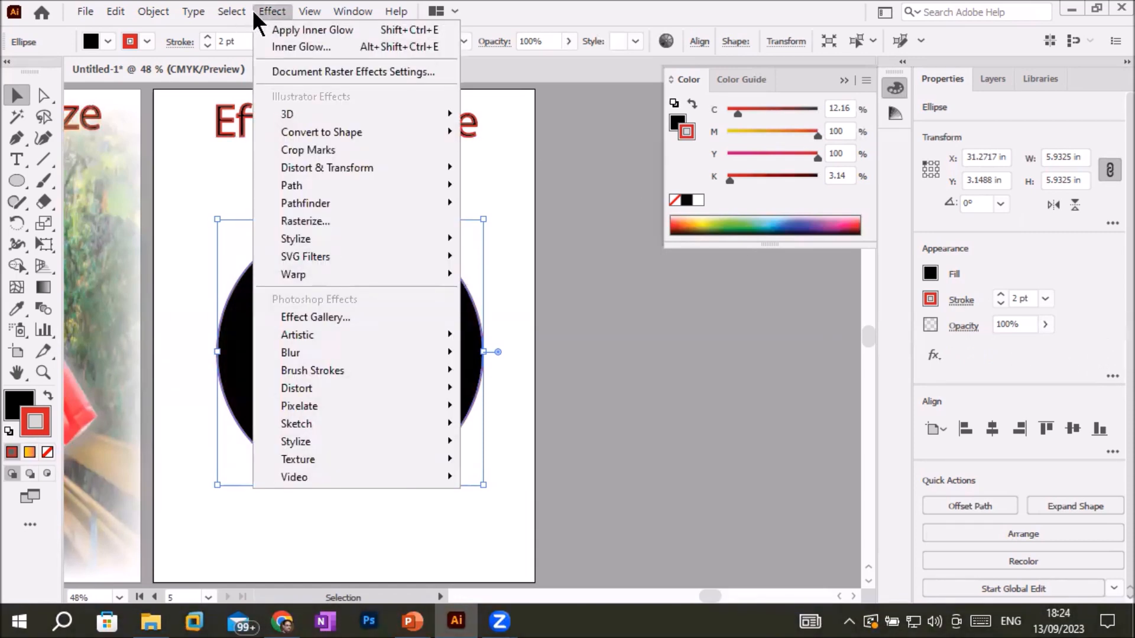
mouse_move(355, 207)
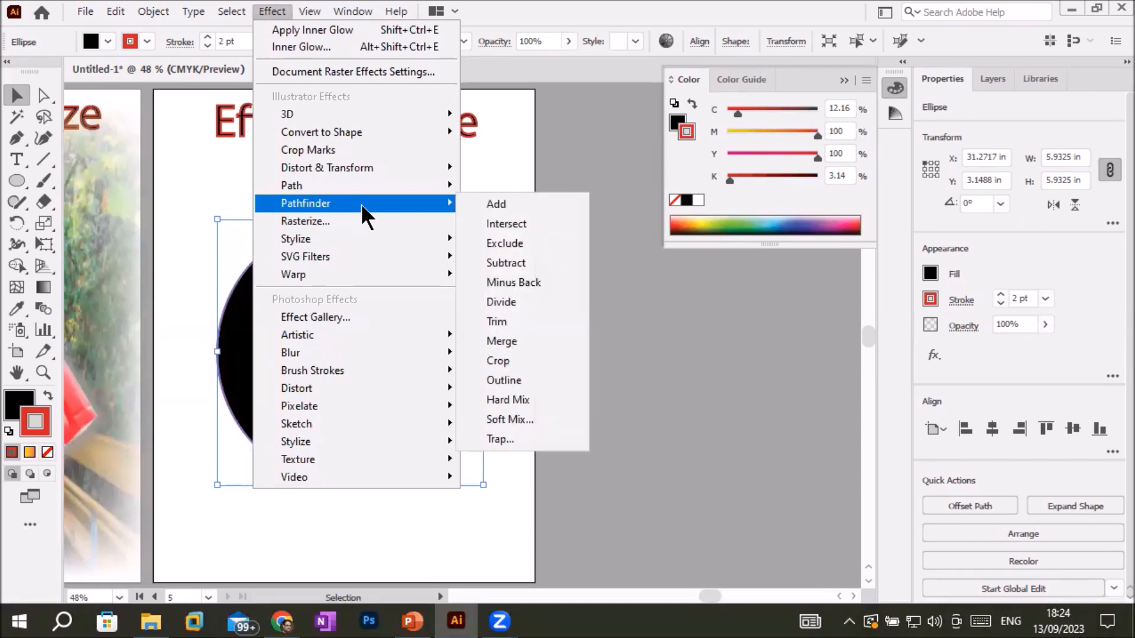
mouse_move(361, 237)
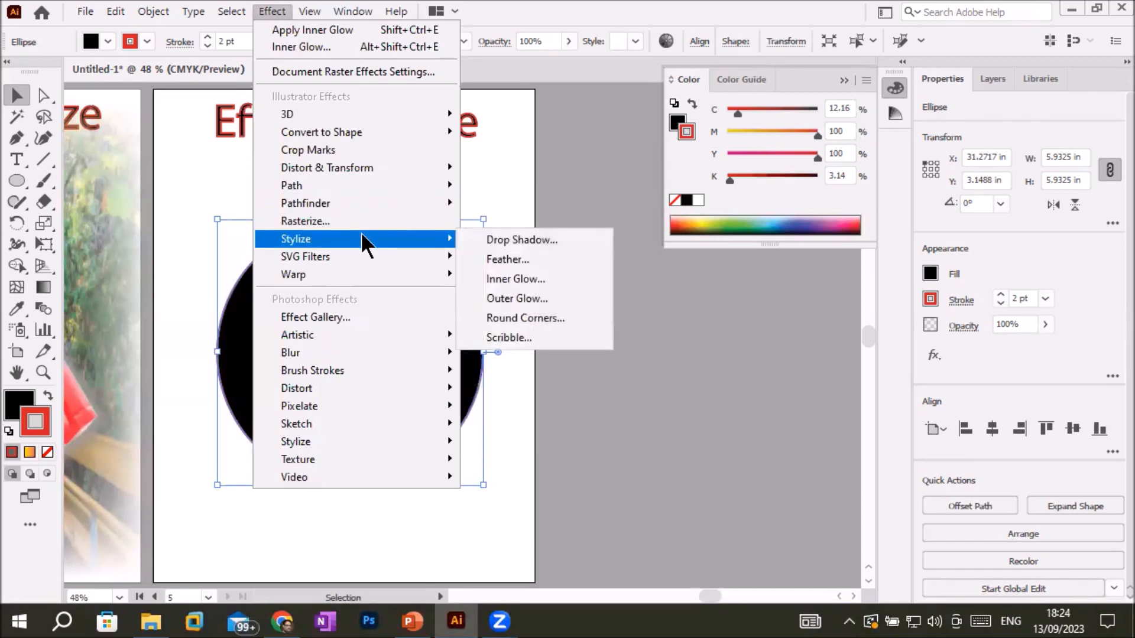
click(509, 296)
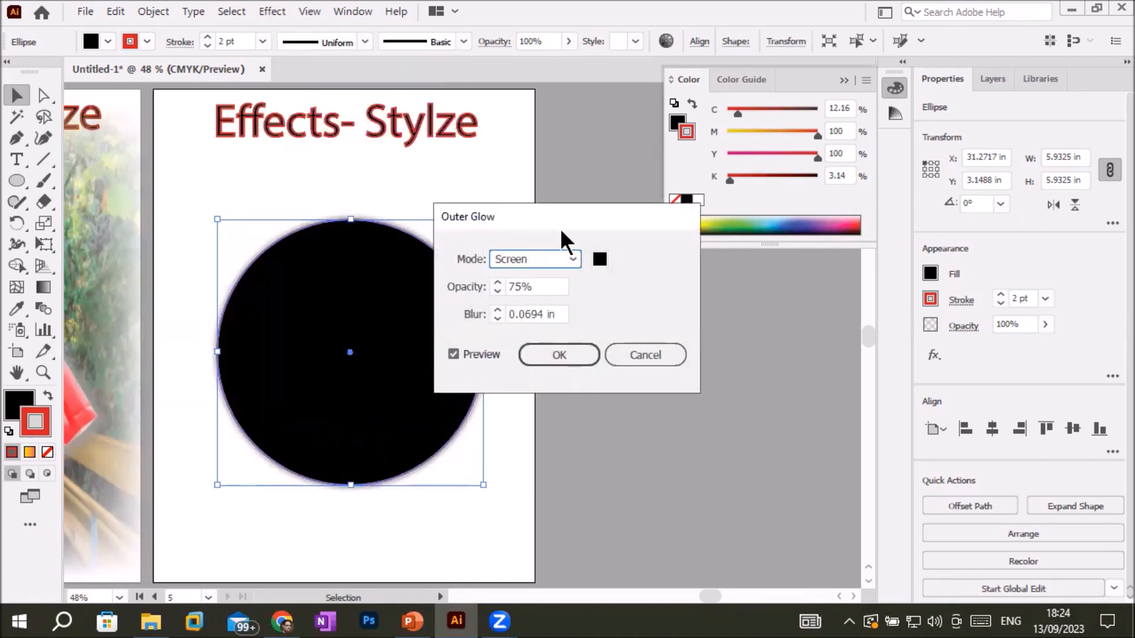
drag(559, 228, 667, 281)
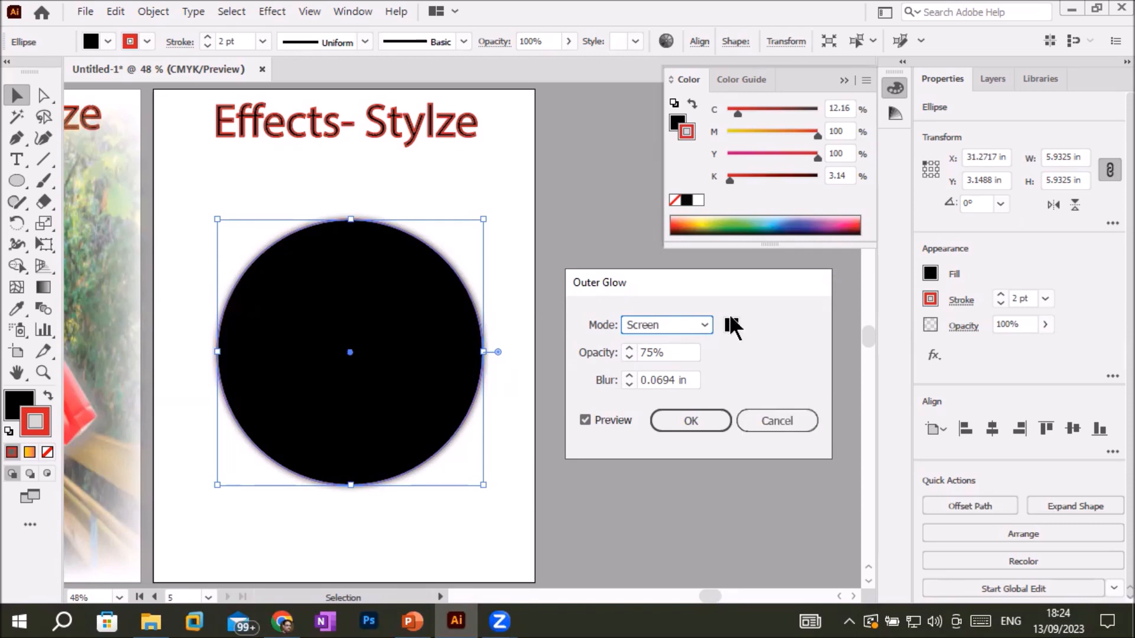
- Try different blur amounts for the circle's outer glow, settle on 0.75 in and apply the effect
click(661, 380)
key(Up)
key(Up)
key(Up)
key(Up)
key(Up)
key(Up)
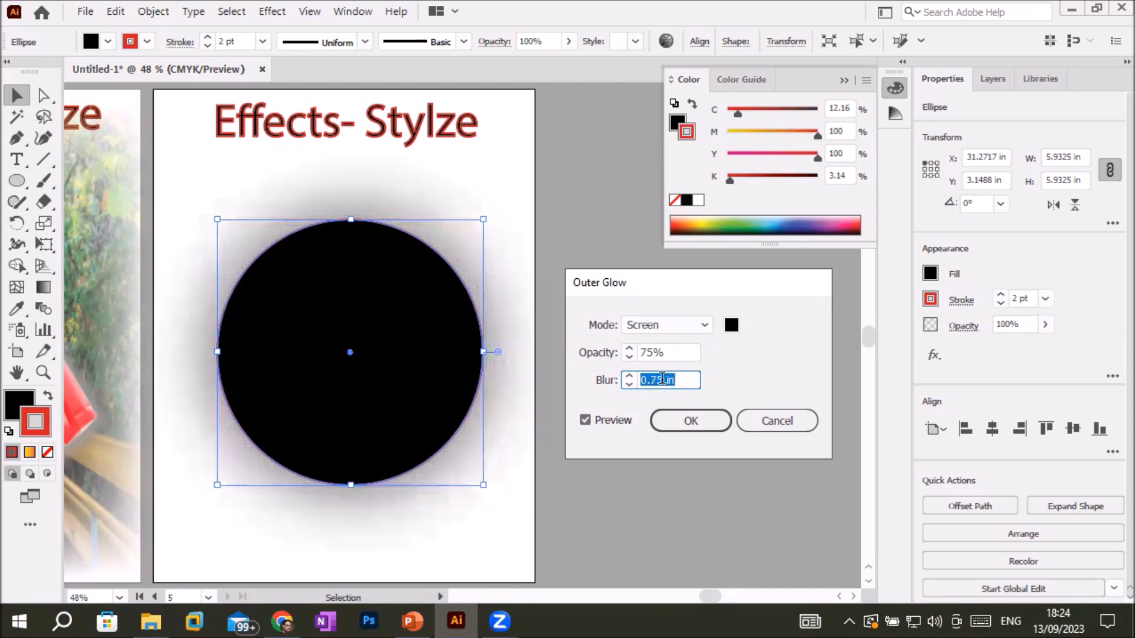
key(Down)
key(Up)
key(Up)
key(Up)
key(Down)
key(Down)
click(691, 421)
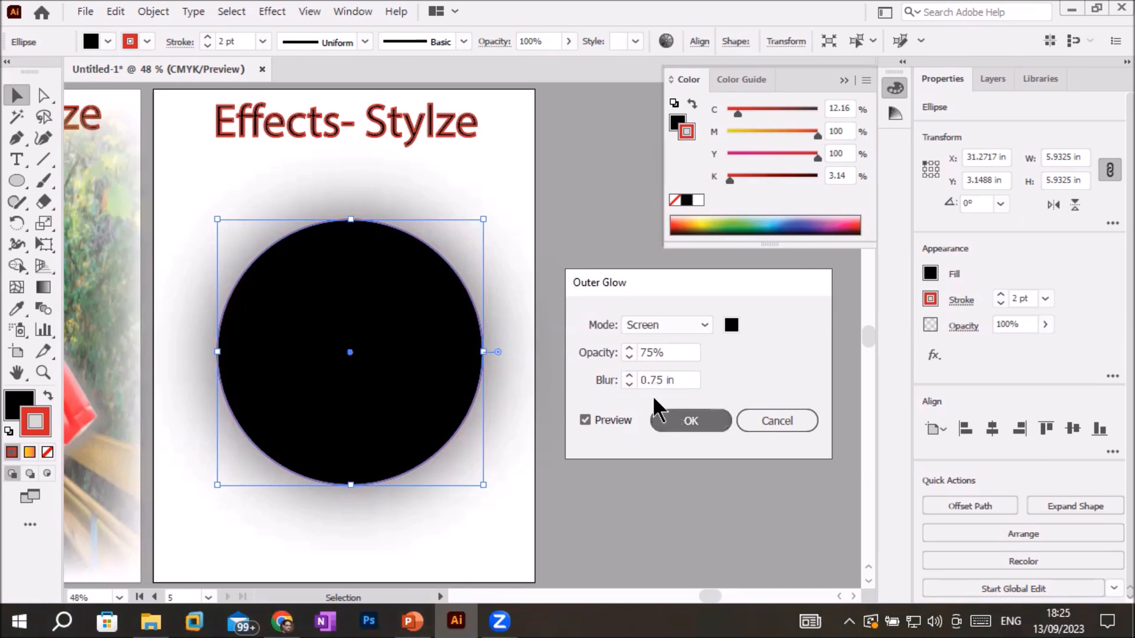
- Remove the red stroke from the "Effects- Stylze" title text
click(417, 136)
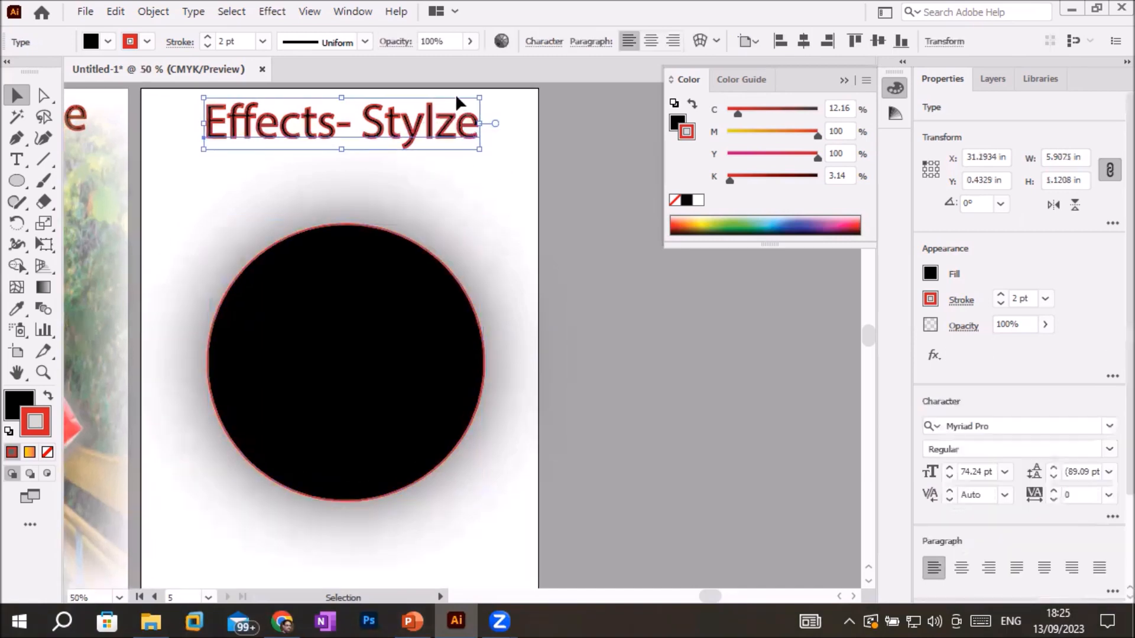
scroll(455, 94, up, 3)
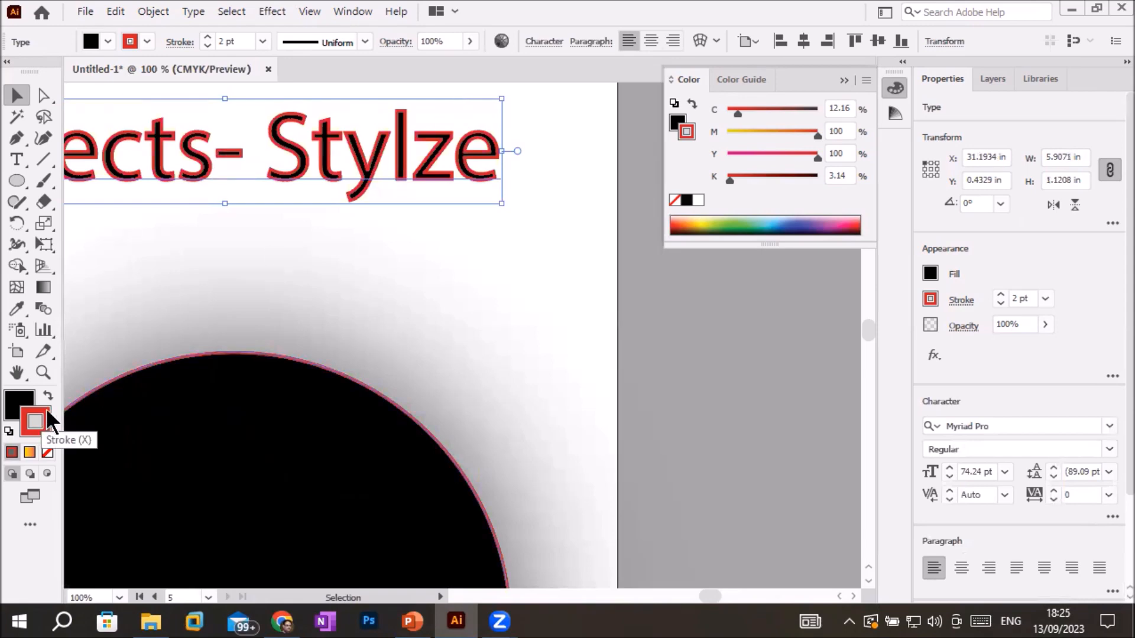
click(142, 41)
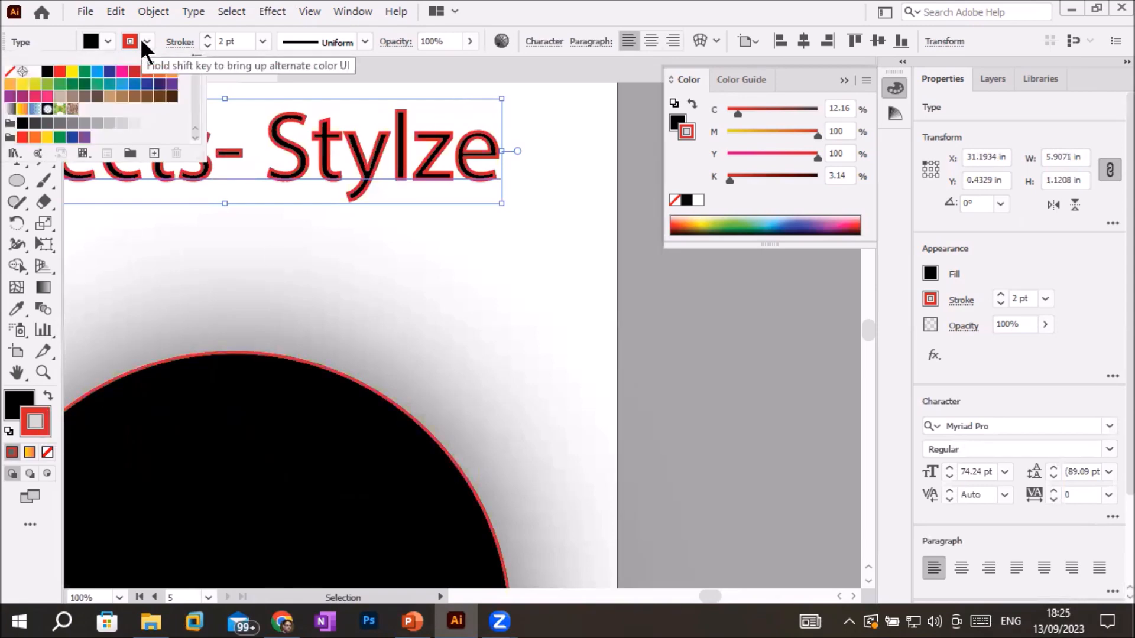
click(12, 72)
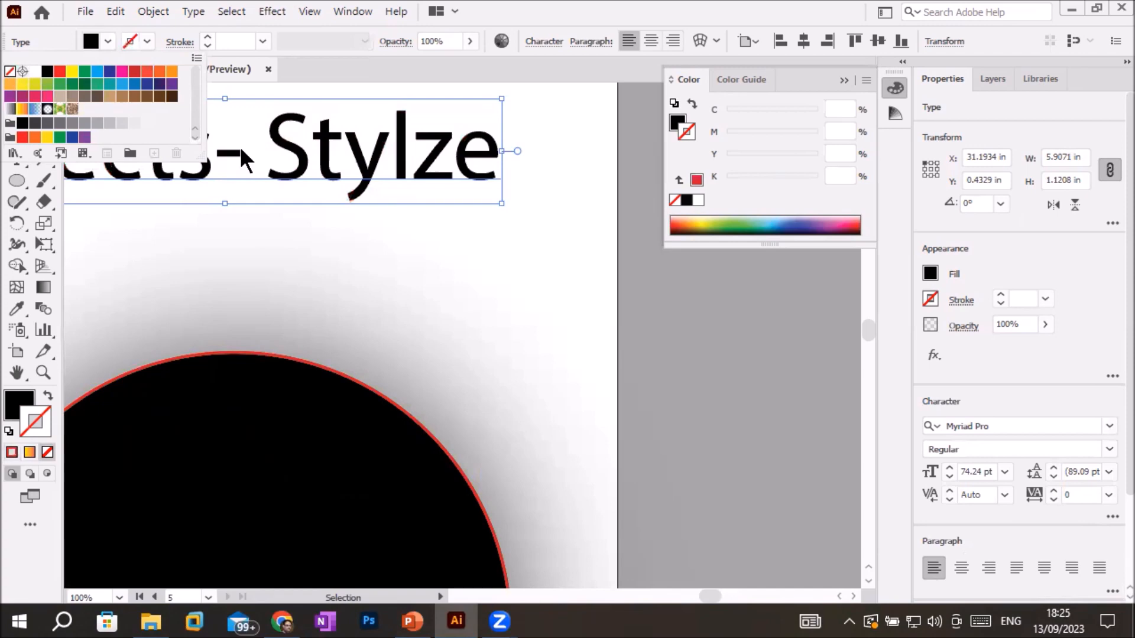
click(376, 154)
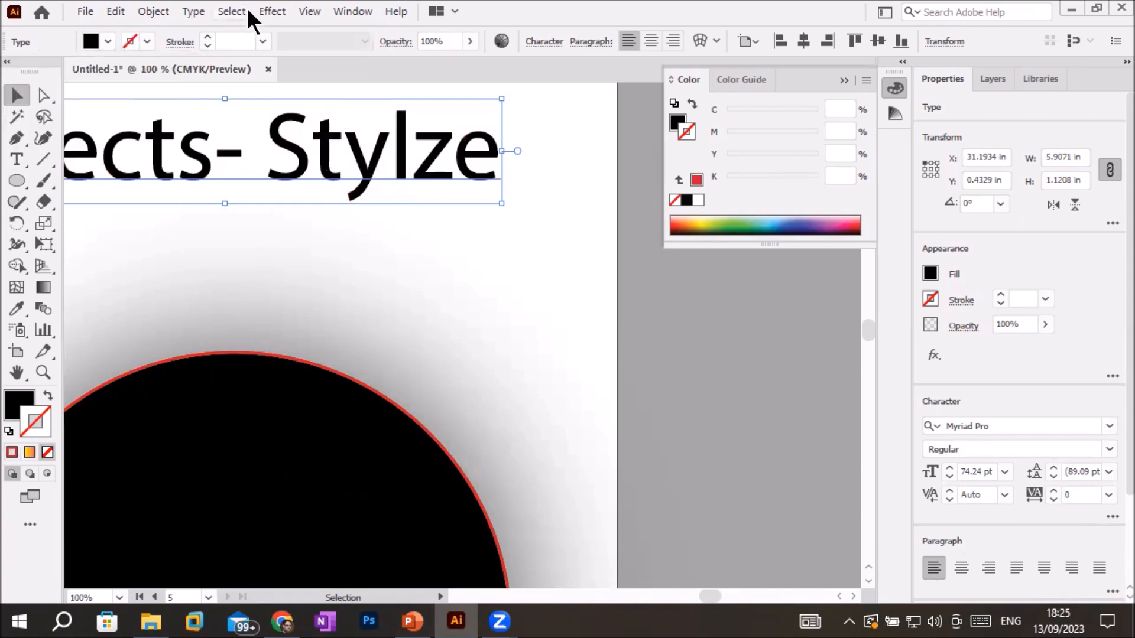
- Start an Outer Glow effect on the title text and set the glow colour to bright red, F90B28
click(272, 10)
mouse_move(405, 241)
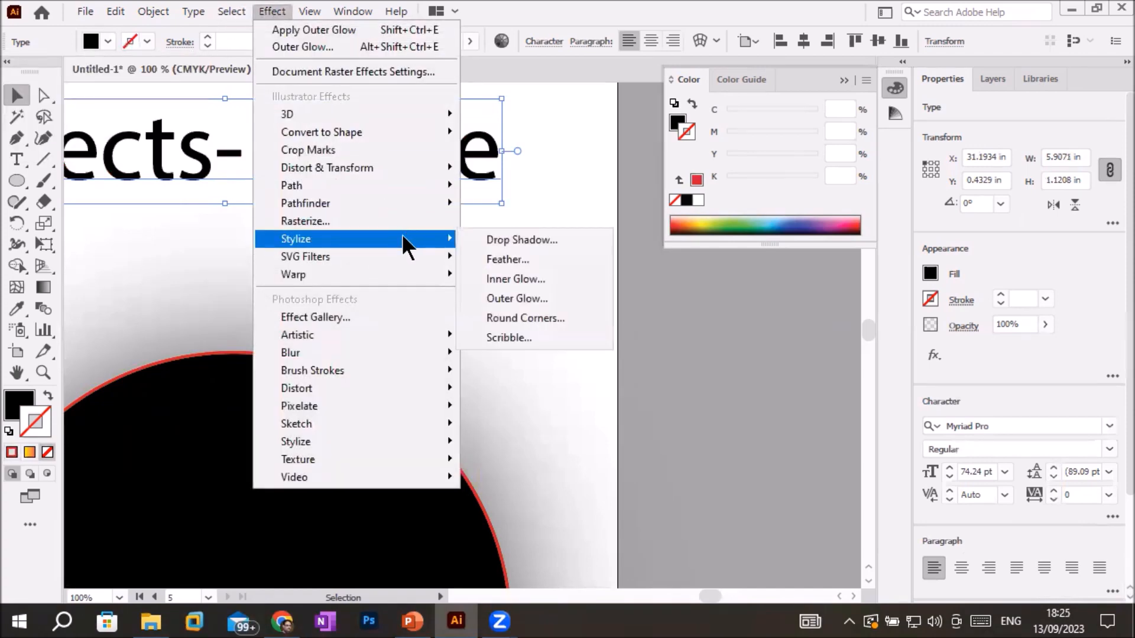
click(534, 297)
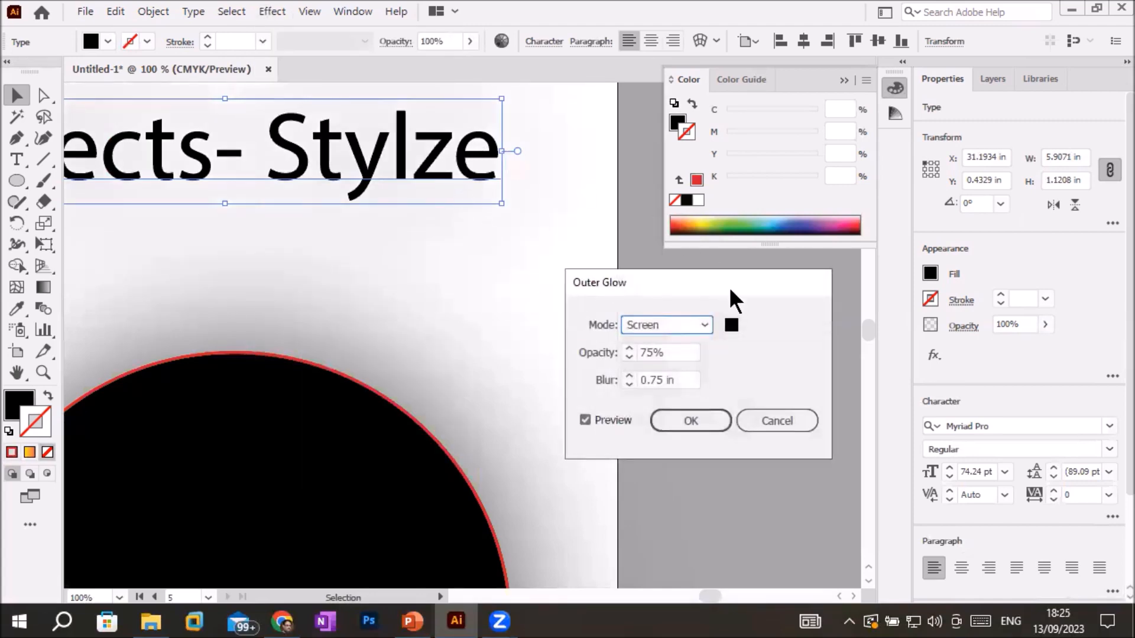
click(731, 324)
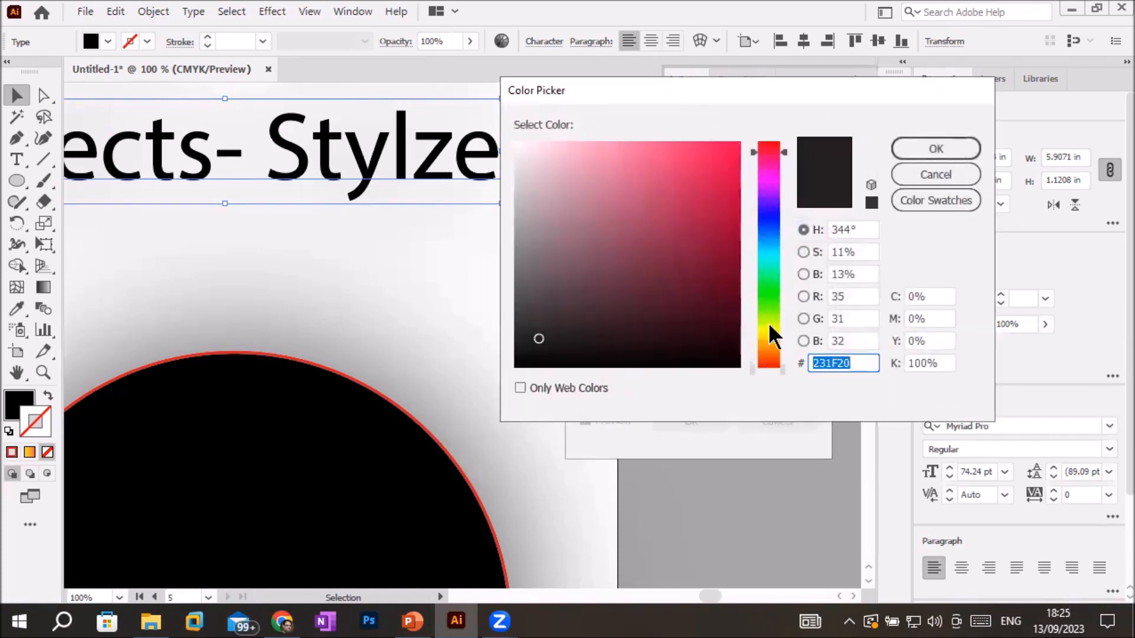
click(769, 327)
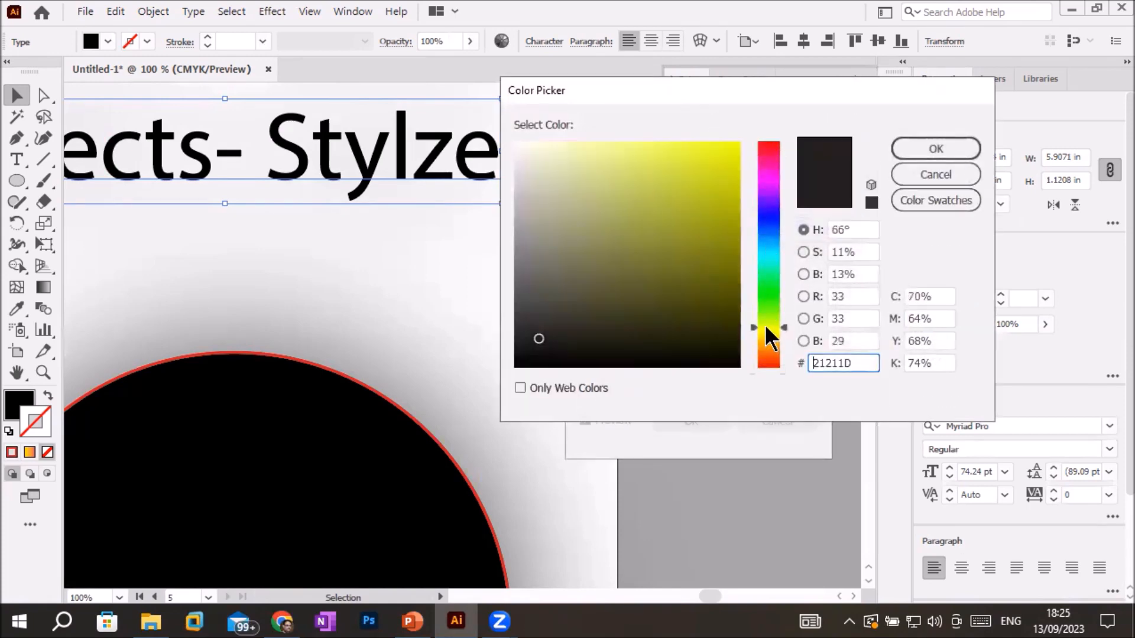
click(768, 146)
click(732, 144)
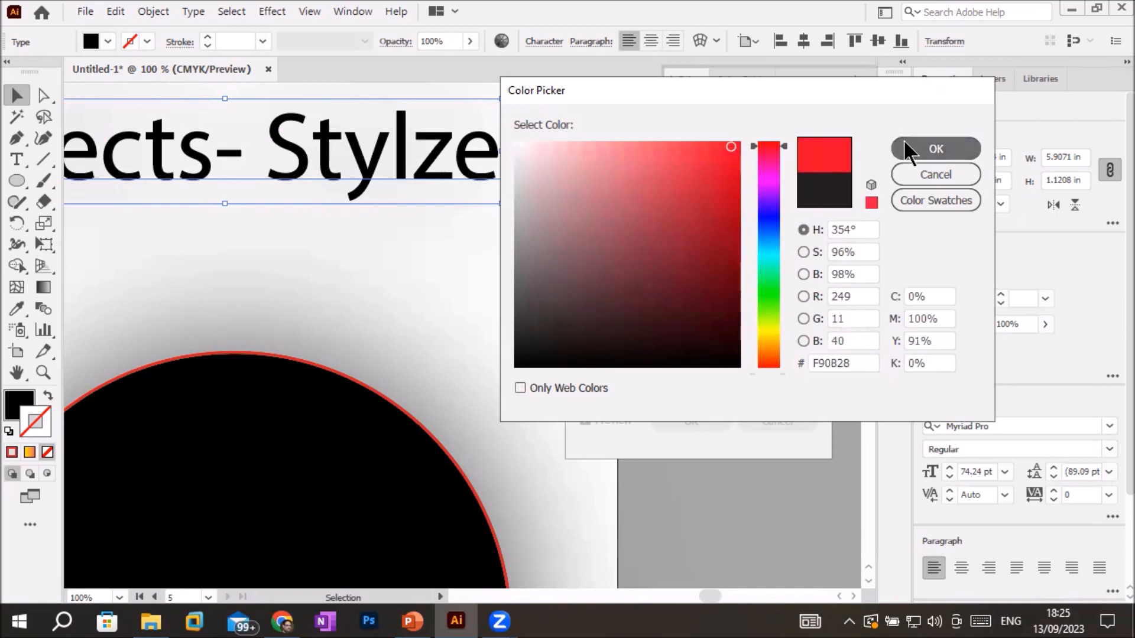
click(906, 150)
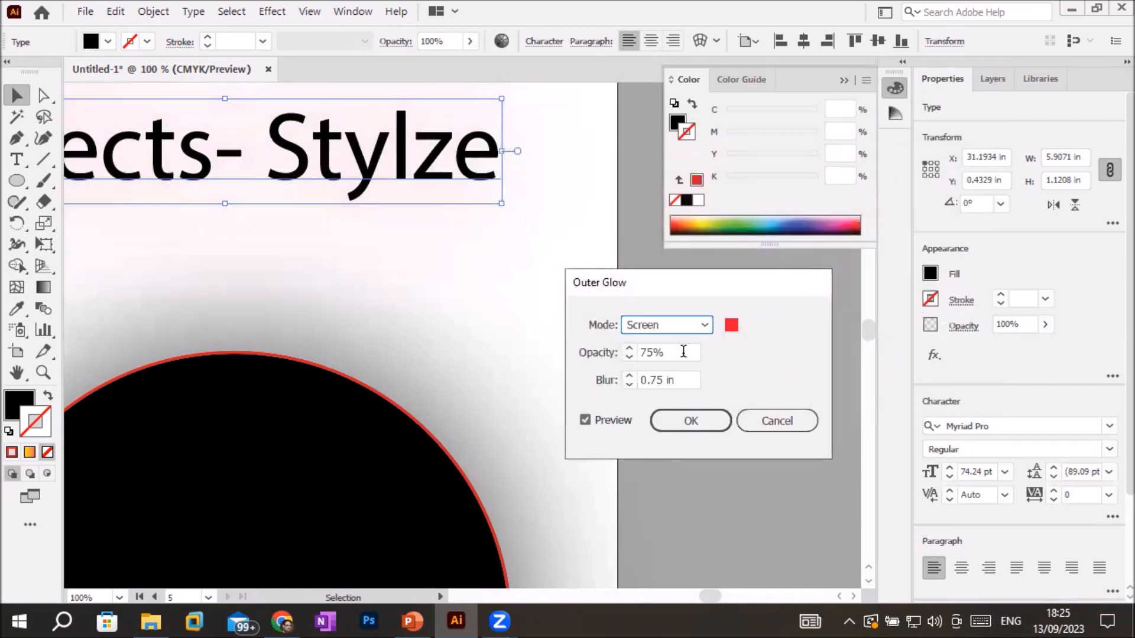
- Set the title glow's blur to 0.125 in
click(673, 380)
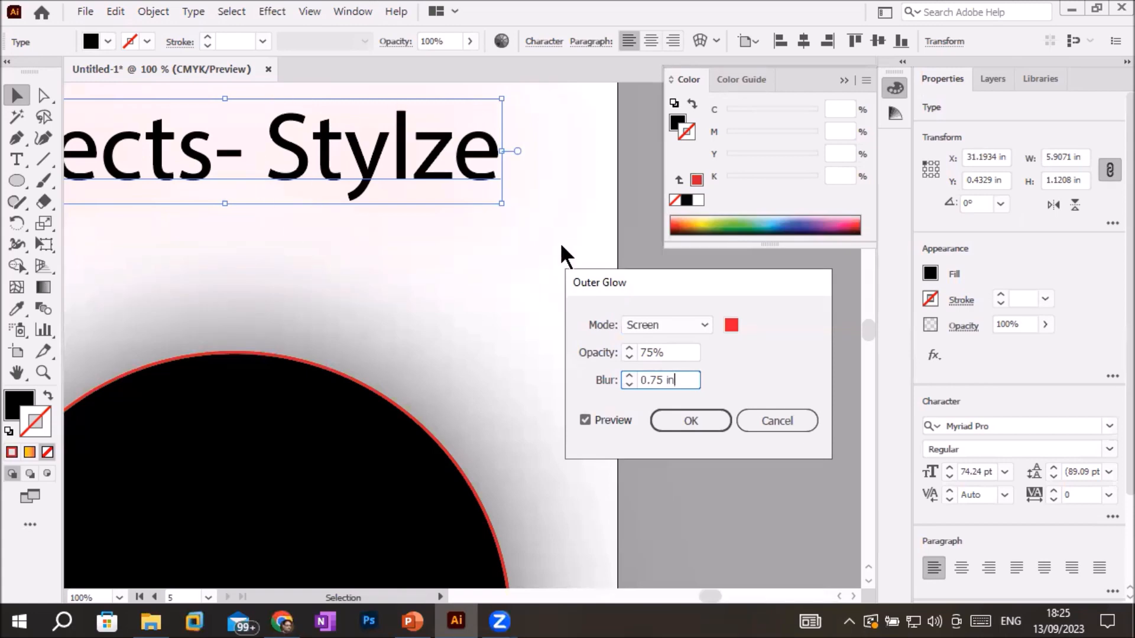
triple_click(666, 379)
text(0.12)
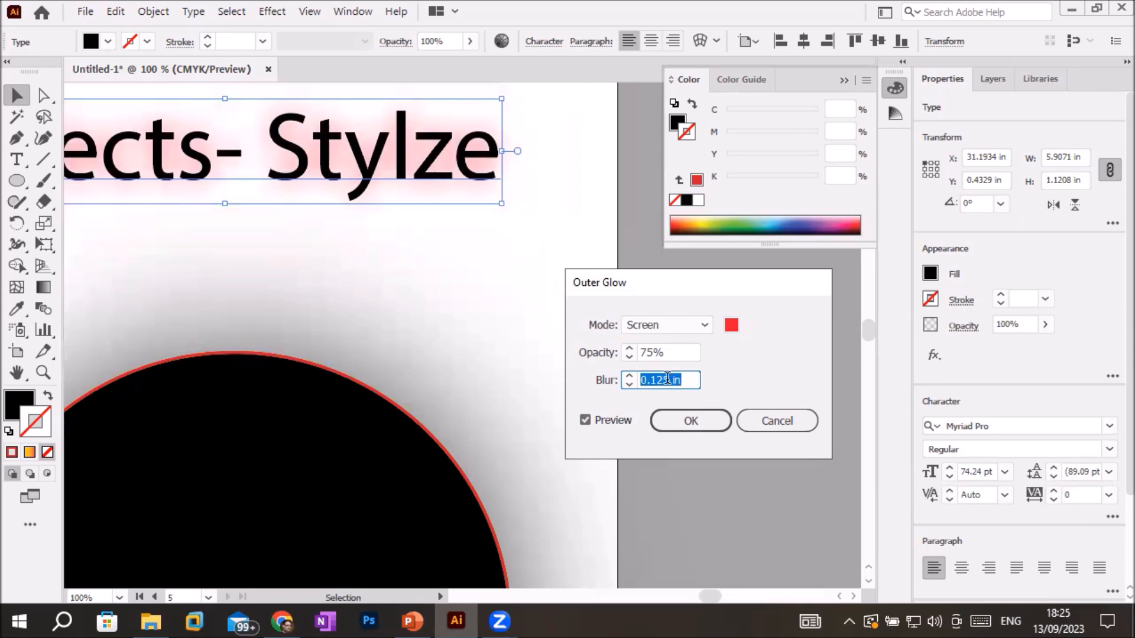
- Vary the title glow's opacity down and up, settle on 100% and apply the effect
click(676, 347)
scroll(676, 347, down, 4)
scroll(676, 347, down, 20)
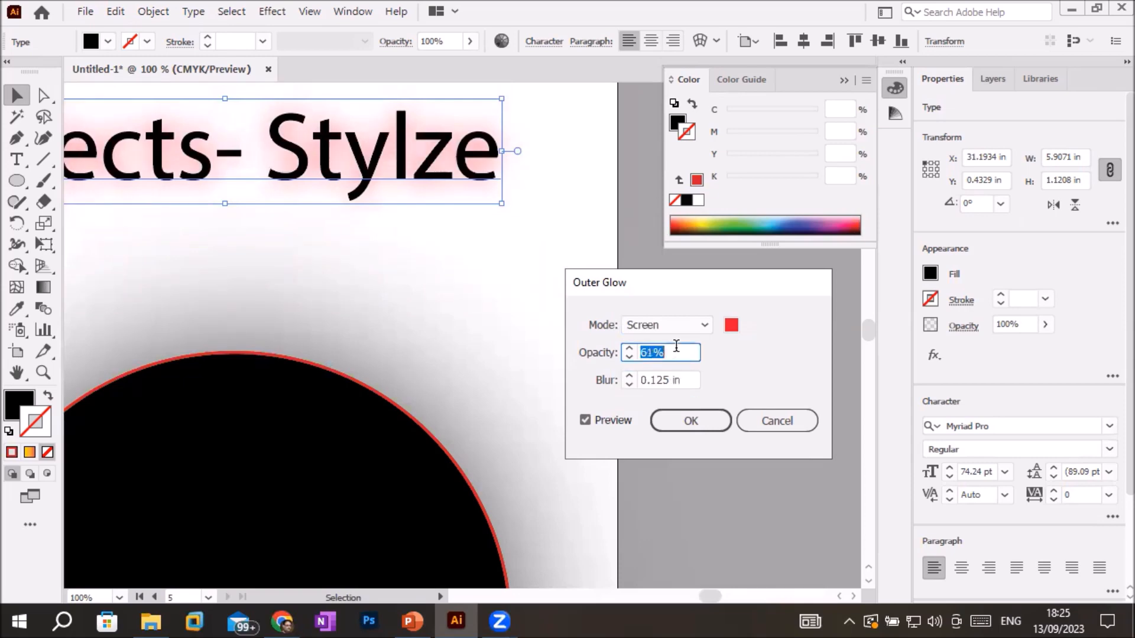
scroll(676, 347, down, 20)
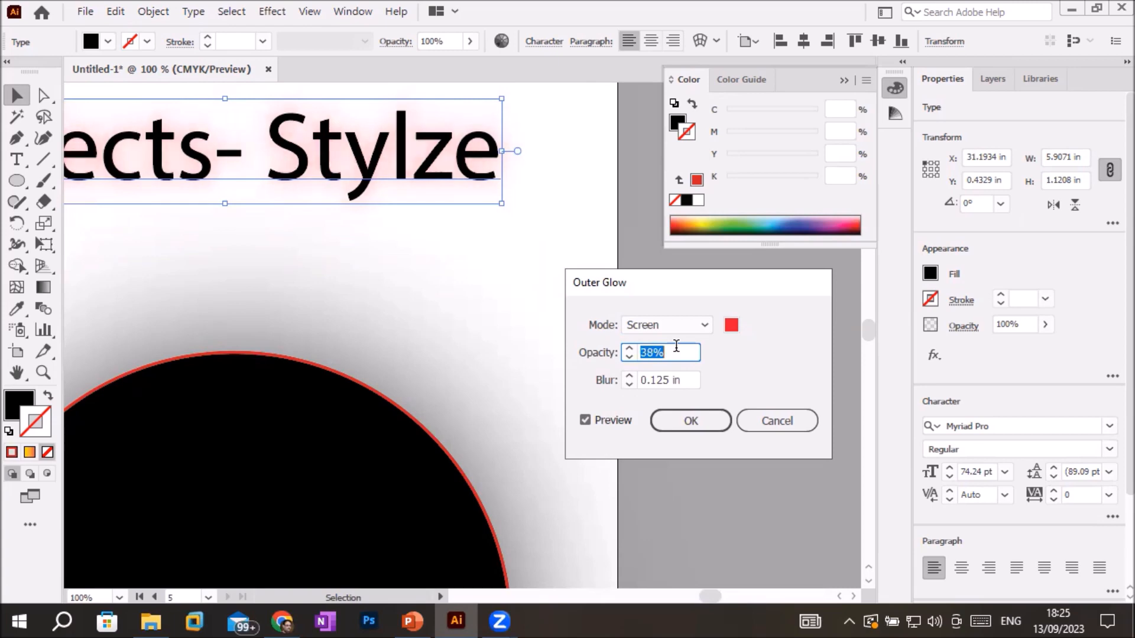
scroll(676, 347, down, 13)
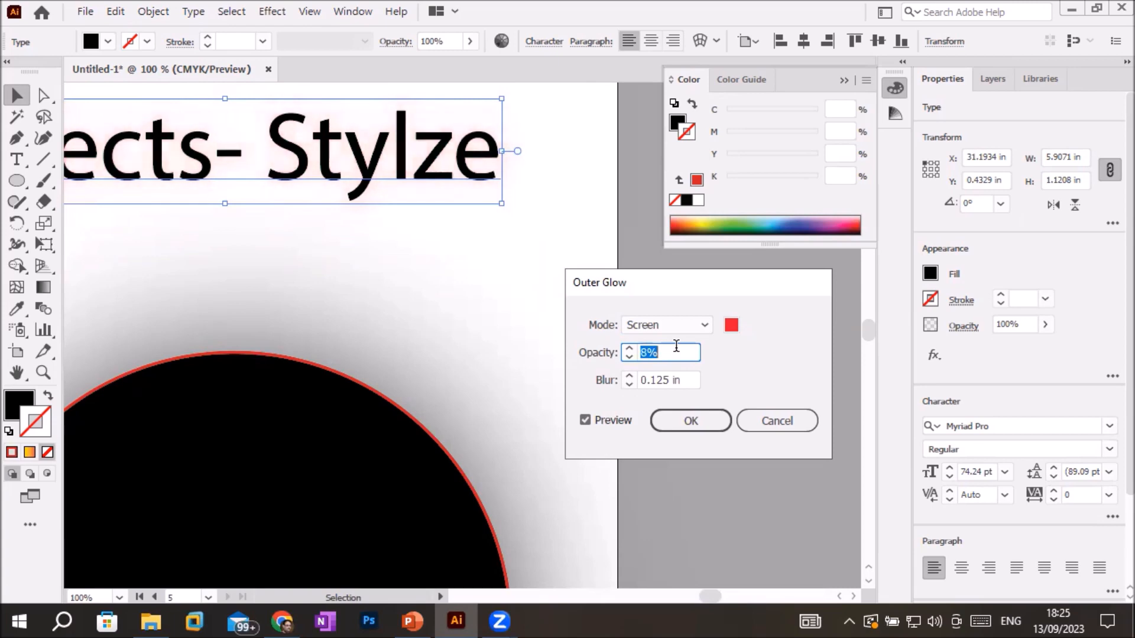
scroll(677, 346, up, 15)
scroll(682, 348, up, 20)
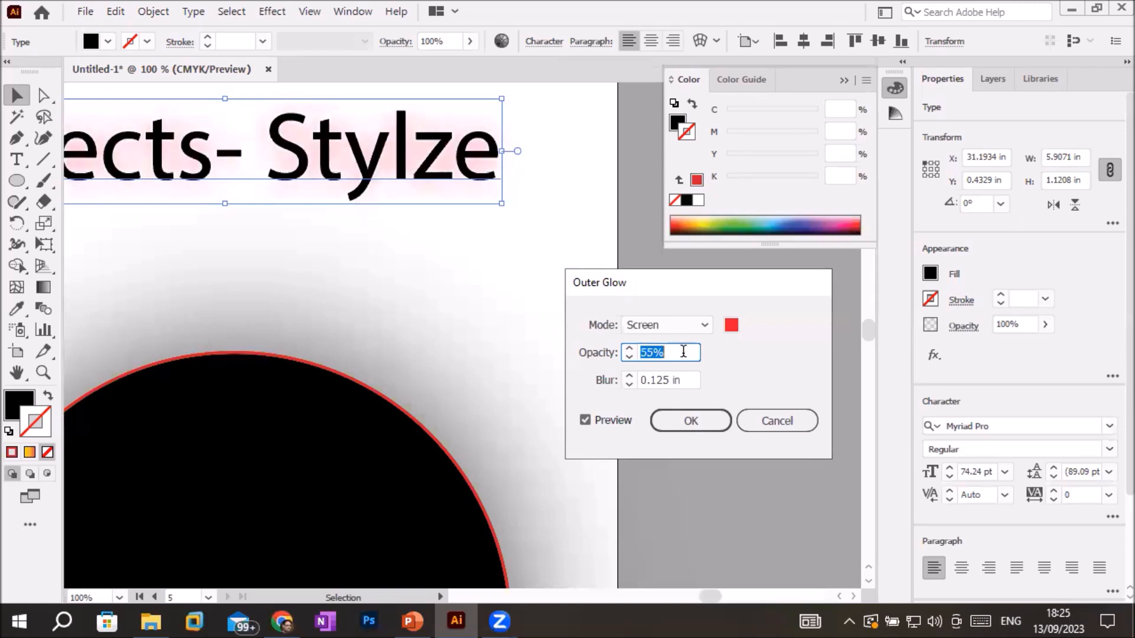
scroll(684, 351, up, 20)
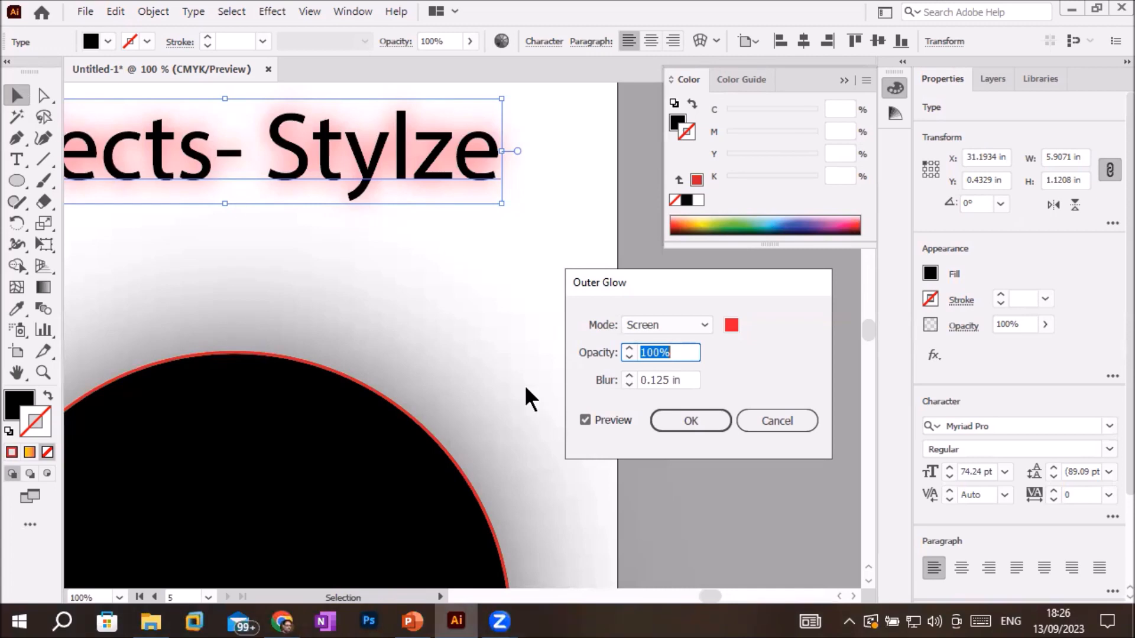
click(675, 422)
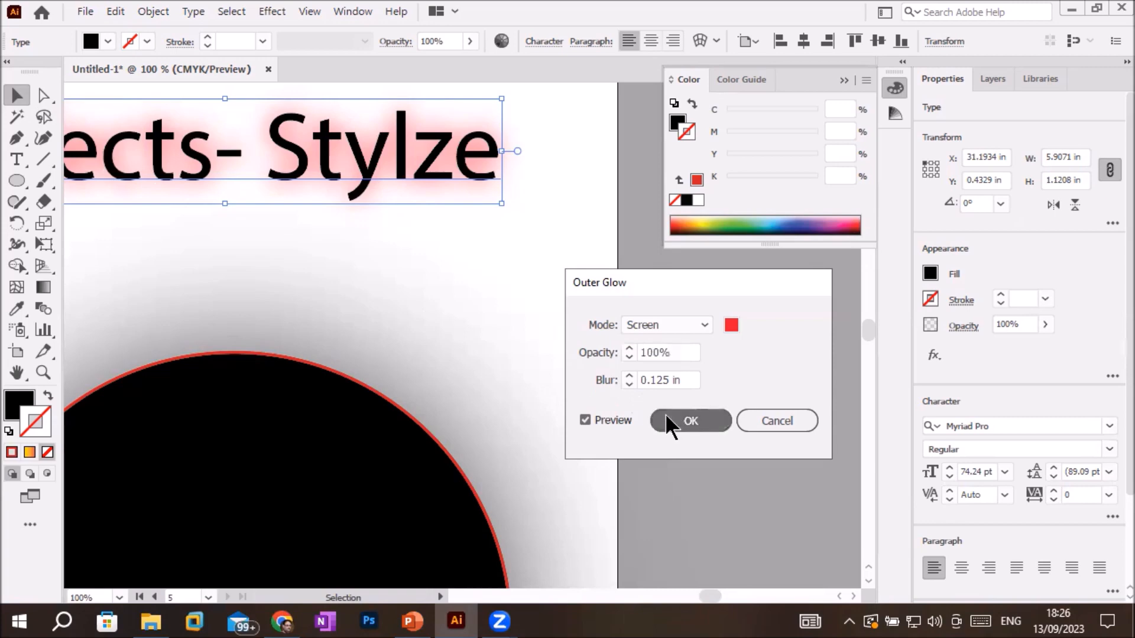
- Change the fill of the title text to white
click(20, 398)
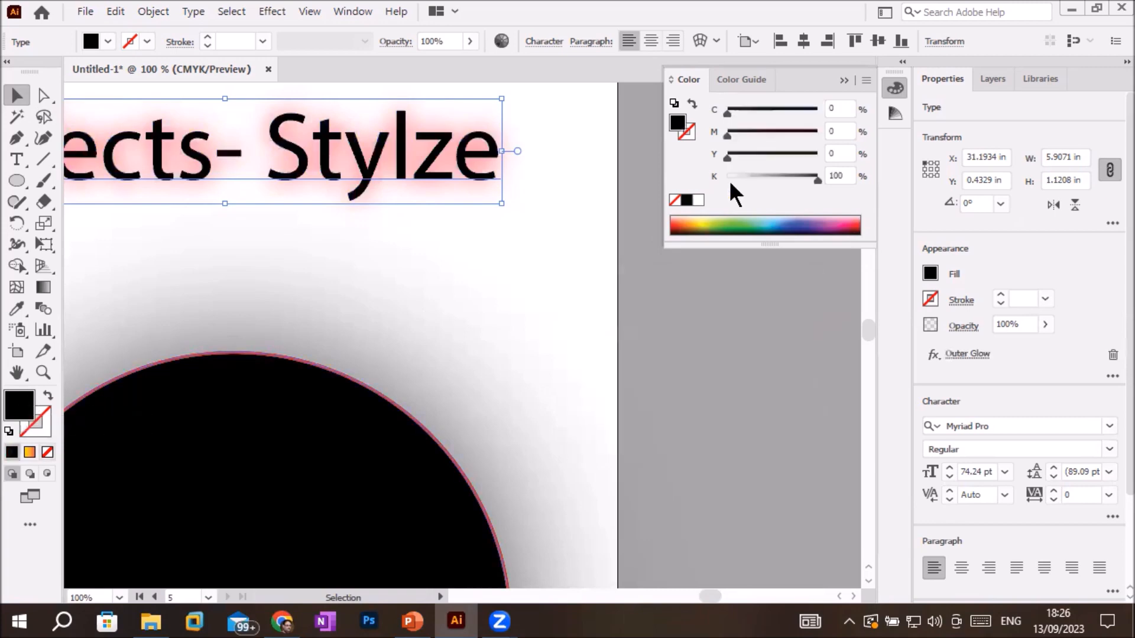
click(698, 200)
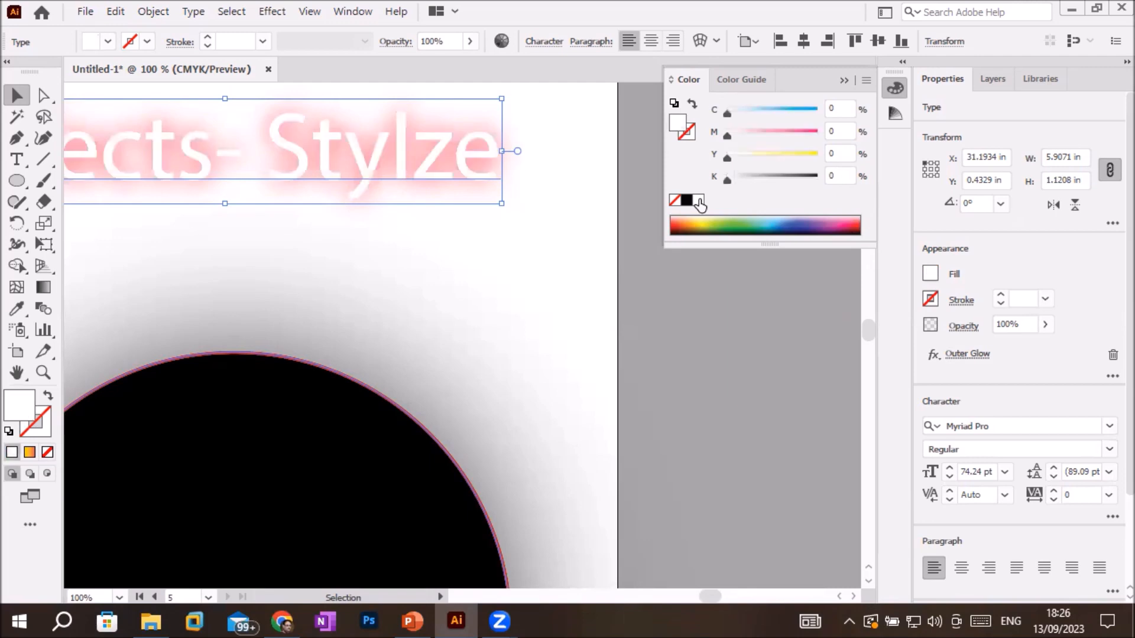
scroll(304, 283, down, 2)
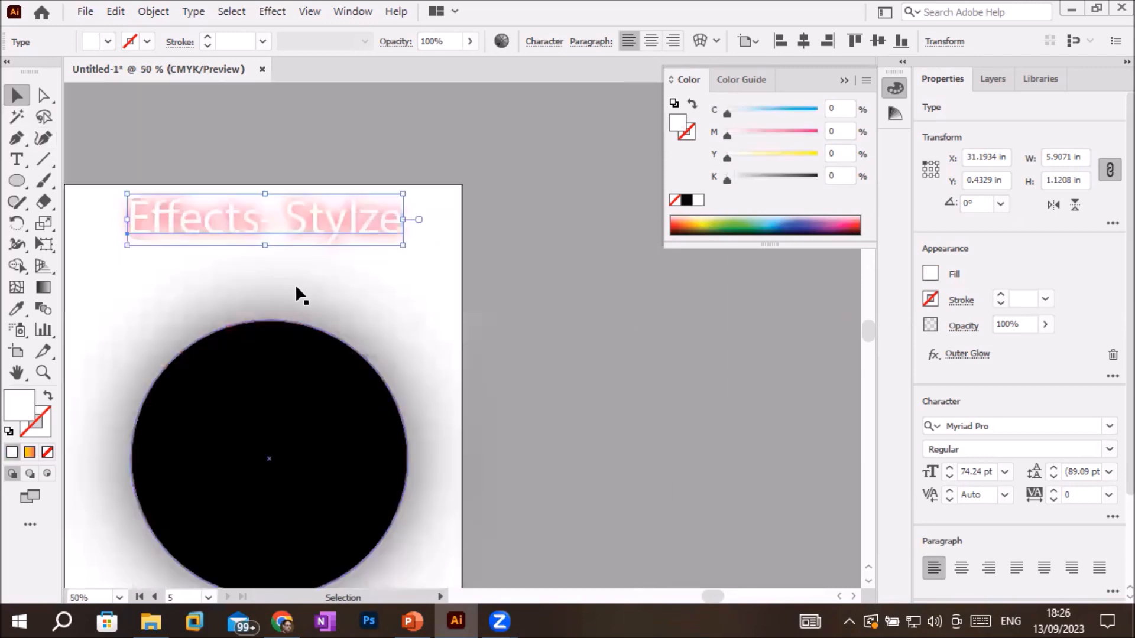
- Move the title text onto the black circle and send the circle to the back so the text sits in front
drag(232, 216, 244, 423)
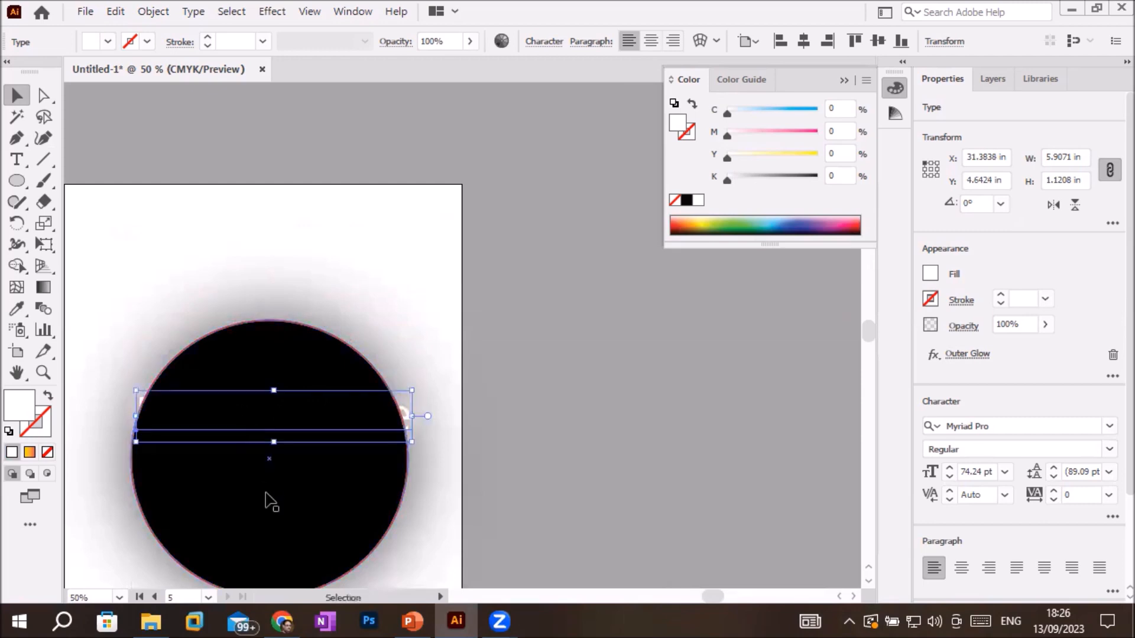
click(266, 500)
right_click(267, 498)
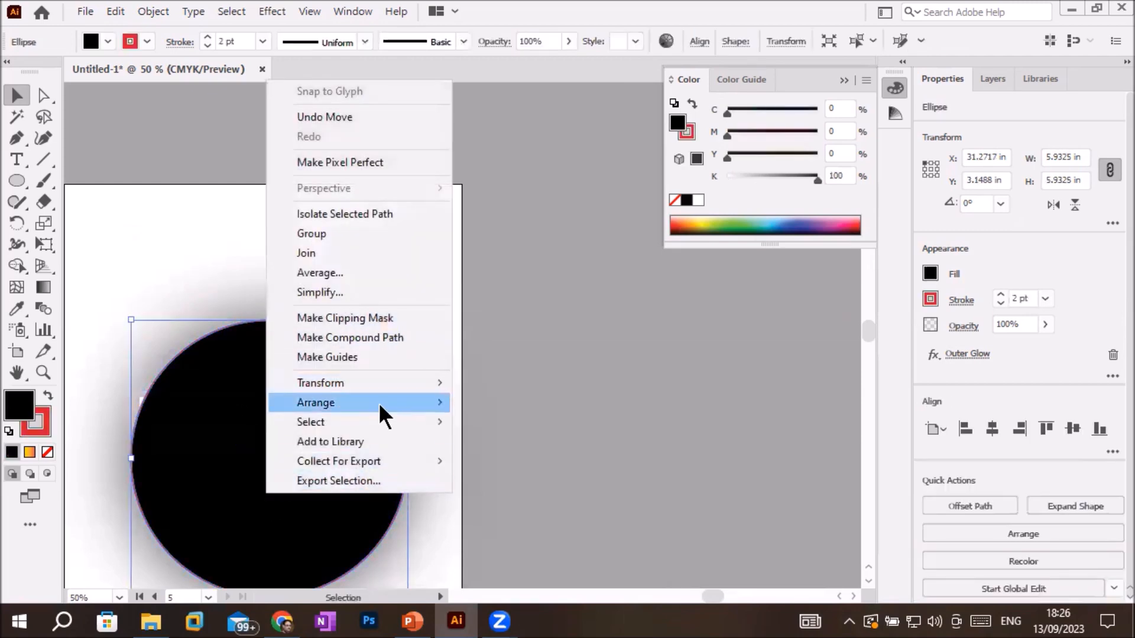
mouse_move(378, 403)
click(549, 461)
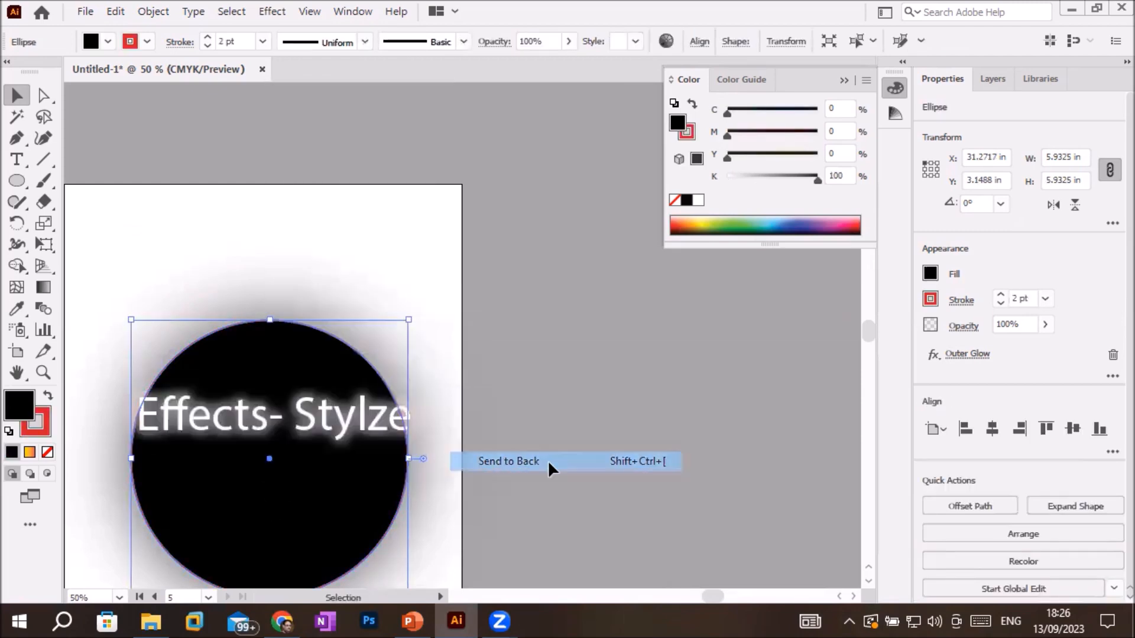
- Reposition the title text so it is horizontally centred across the middle of the circle, and inspect its glow up close
scroll(284, 405, up, 2)
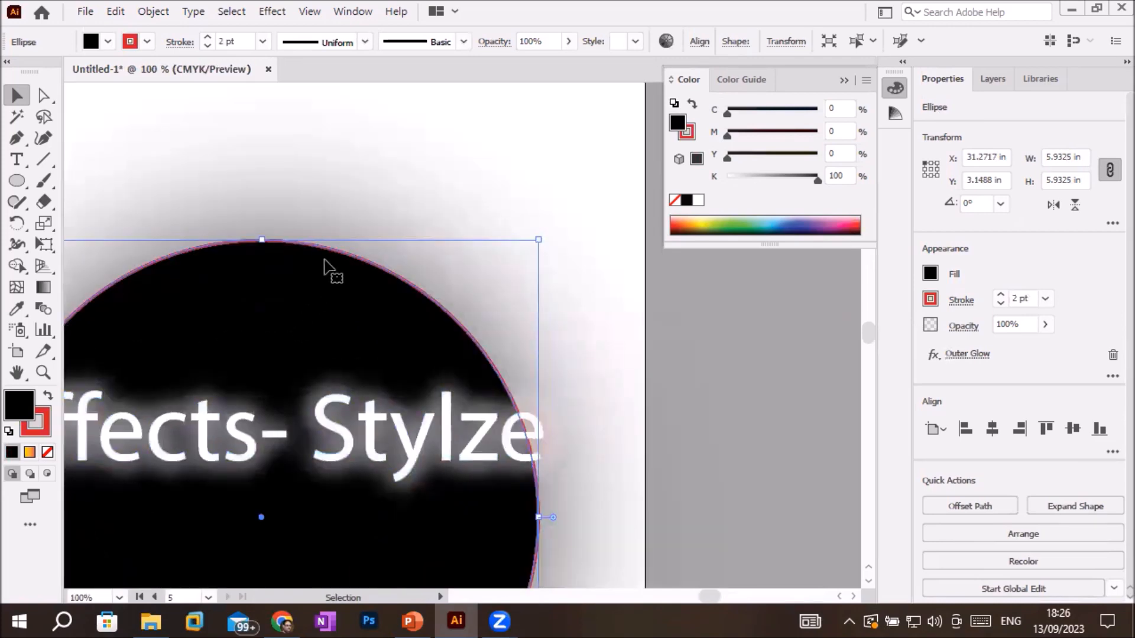
scroll(324, 260, down, 2)
drag(296, 344, 274, 381)
click(413, 551)
scroll(523, 517, up, 2)
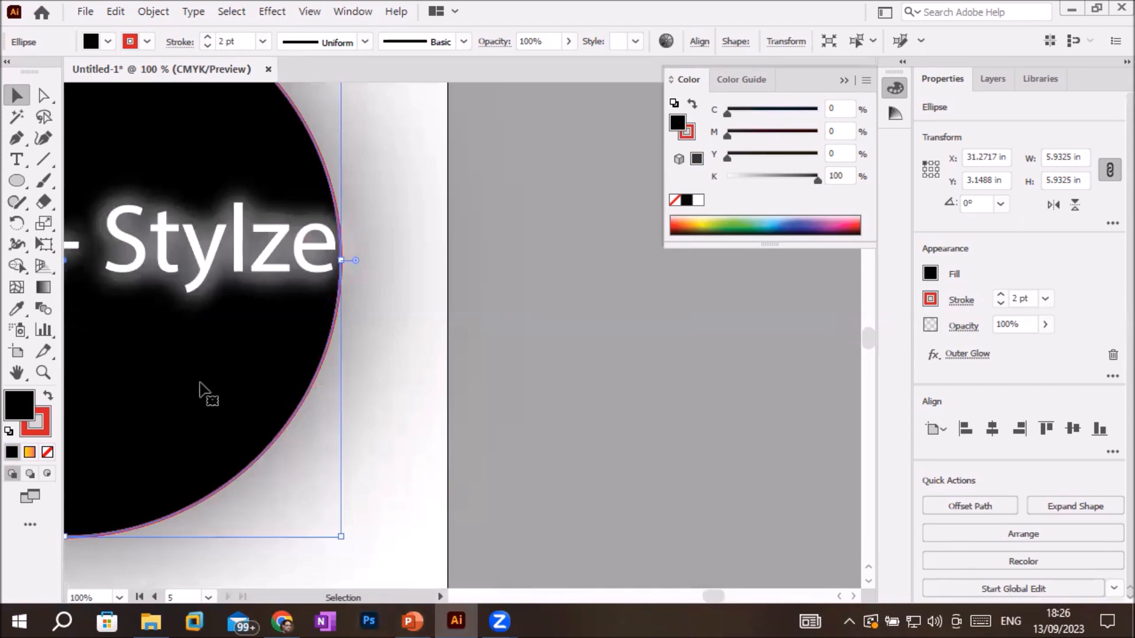
scroll(212, 396, up, 2)
scroll(212, 396, down, 3)
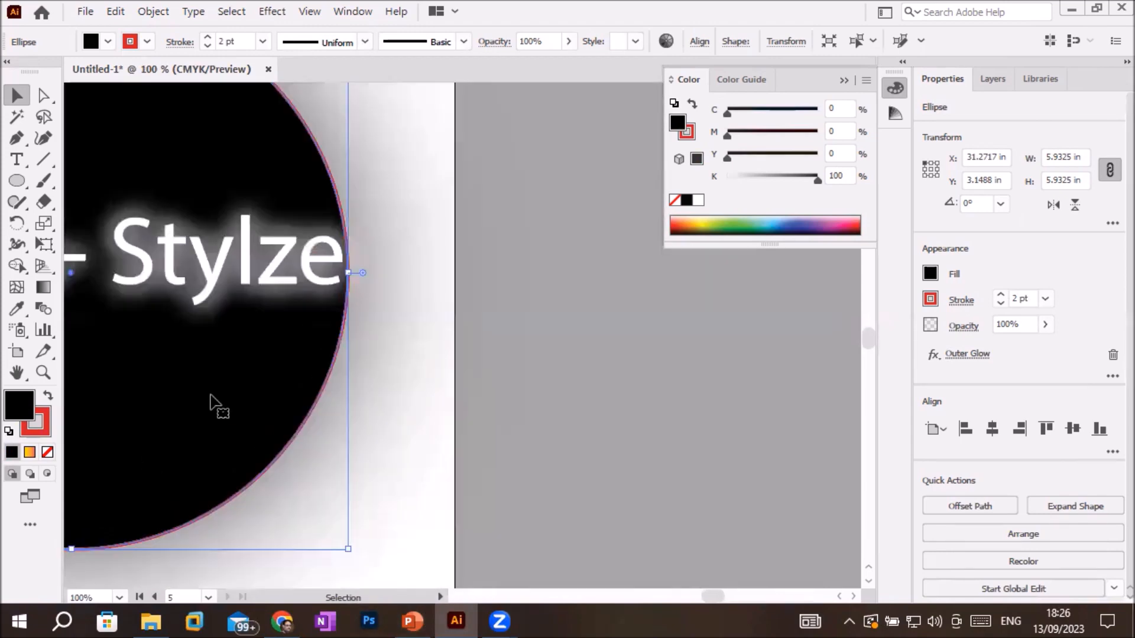
scroll(117, 396, up, 1)
scroll(117, 396, up, 2)
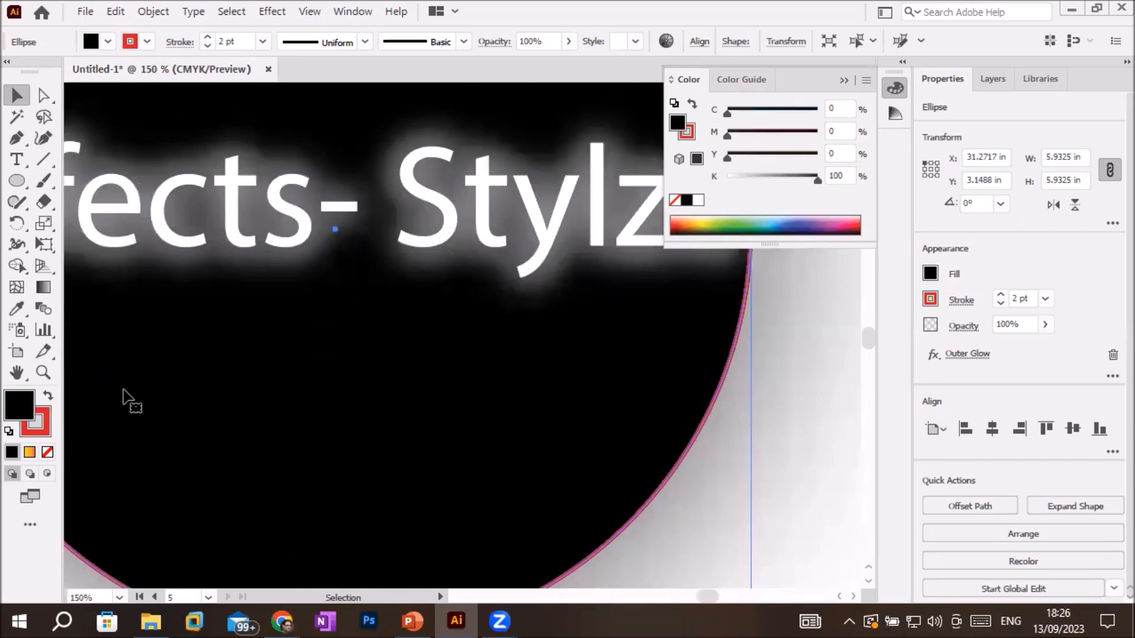
scroll(123, 396, up, 2)
scroll(123, 396, down, 3)
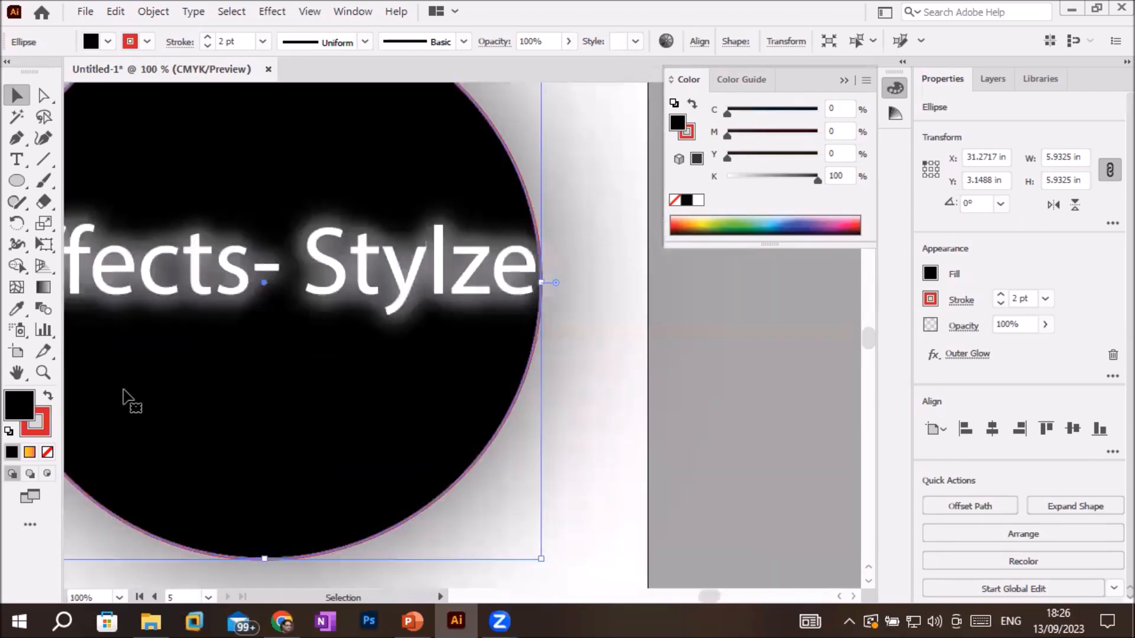
- Reopen the Outer Glow effect for the title text on the circle and change the glow colour to yellow
click(317, 259)
click(272, 11)
click(304, 44)
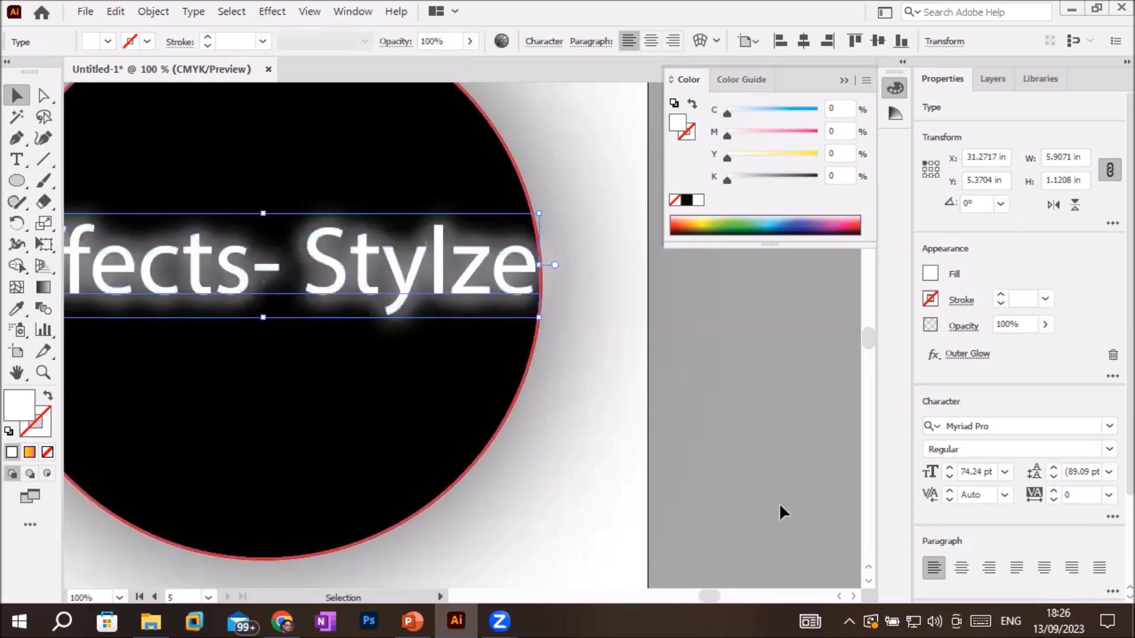
click(732, 325)
click(766, 335)
key(Return)
- Try the Multiply, Screen, Overlay, Soft Light and Hard Light blend modes for the title's yellow glow
click(666, 324)
click(662, 18)
click(697, 325)
click(659, 39)
click(698, 325)
click(662, 59)
click(697, 325)
click(668, 79)
click(667, 97)
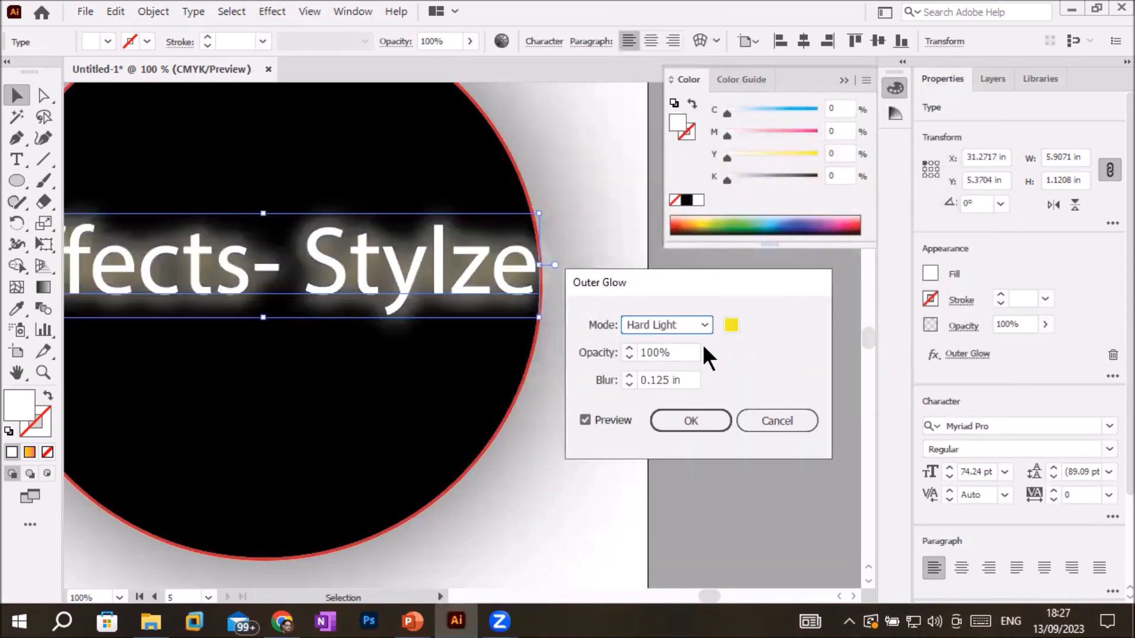
- Try further blend modes for the title's glow, including Color Dodge, Color Burn and Lighten, and apply the effect
click(704, 319)
click(662, 119)
click(698, 325)
click(676, 139)
click(698, 326)
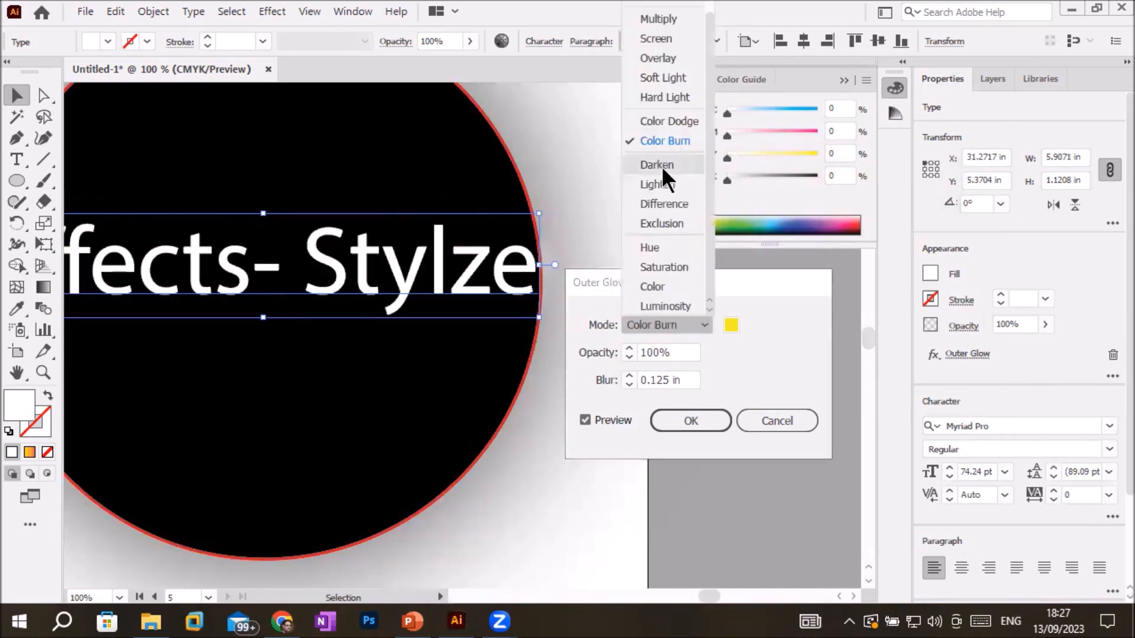
click(688, 184)
click(697, 325)
click(702, 304)
click(691, 421)
- Try several swatch colours for the fill of the title text and settle on black
click(236, 112)
click(107, 42)
click(122, 71)
click(72, 71)
click(60, 71)
click(97, 96)
click(109, 124)
click(121, 124)
click(73, 85)
click(10, 83)
click(23, 109)
click(47, 71)
- Move the title text back above the circle near the page's upper edge and deselect it
click(283, 364)
scroll(338, 248, down, 2)
drag(277, 345, 280, 117)
click(313, 296)
scroll(478, 136, up, 4)
scroll(478, 136, down, 4)
click(361, 117)
click(453, 143)
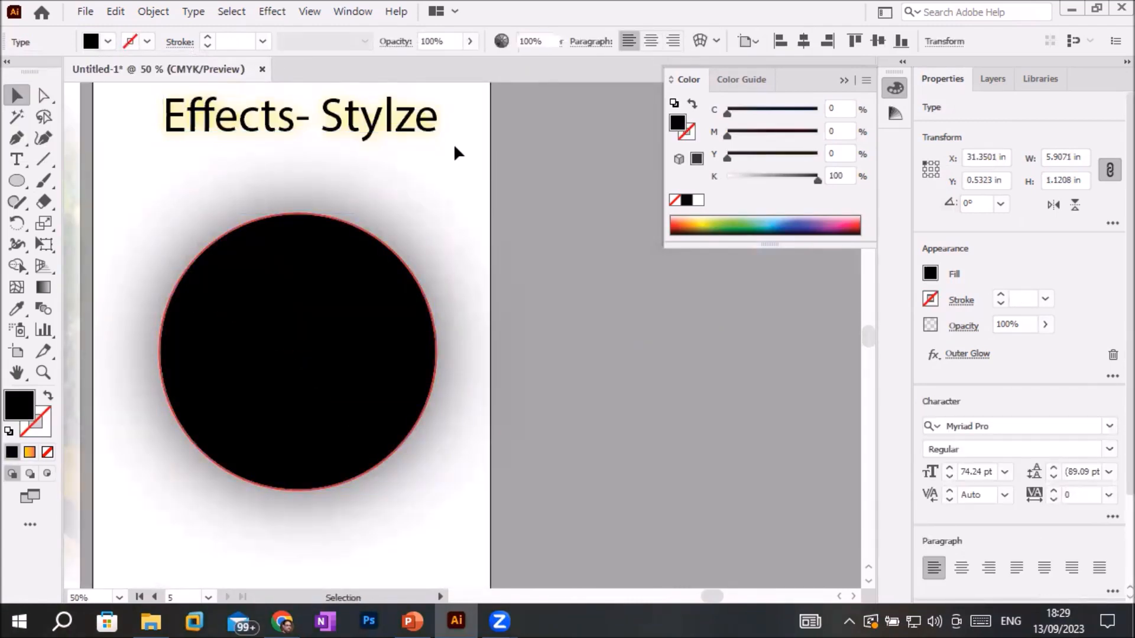
- Remove the Outer Glow effect from the title text
scroll(400, 116, up, 1)
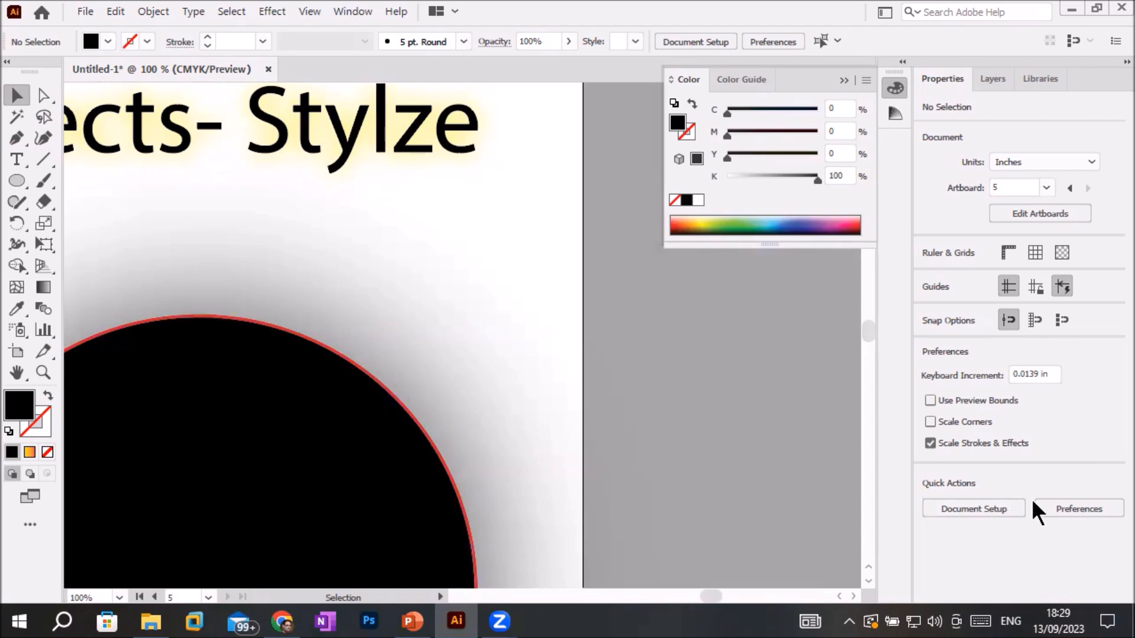
click(371, 123)
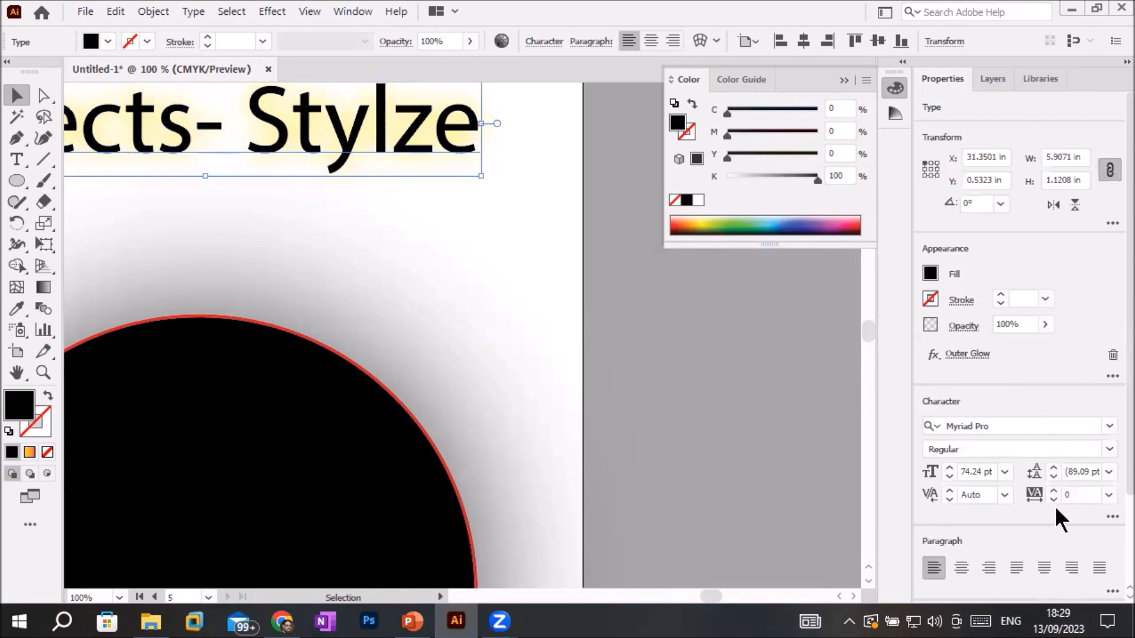
click(1112, 356)
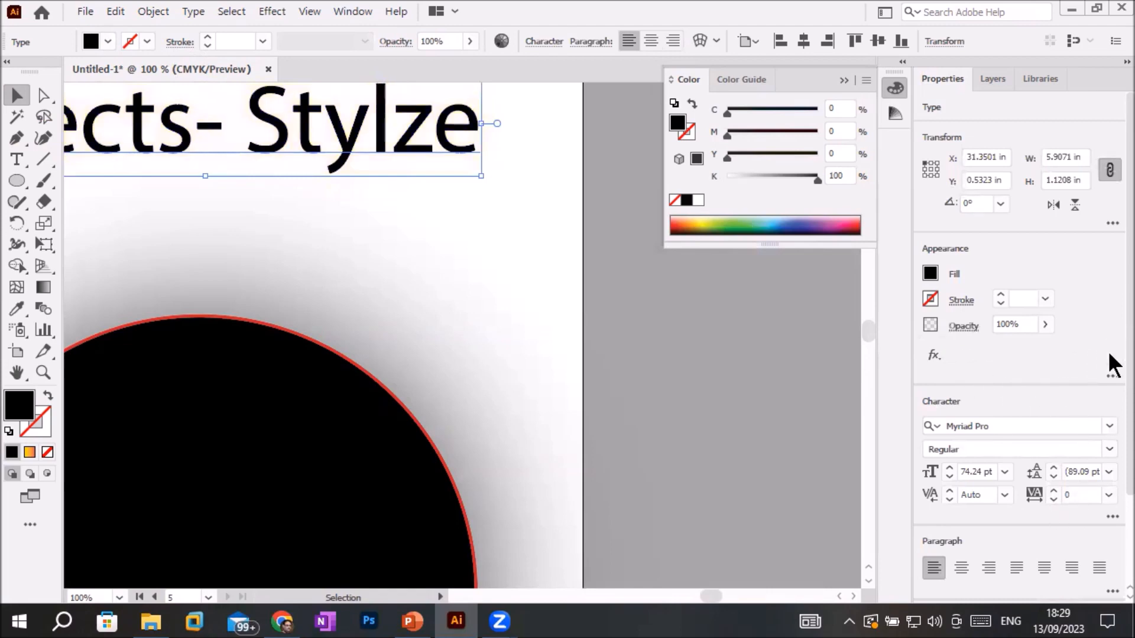
click(269, 11)
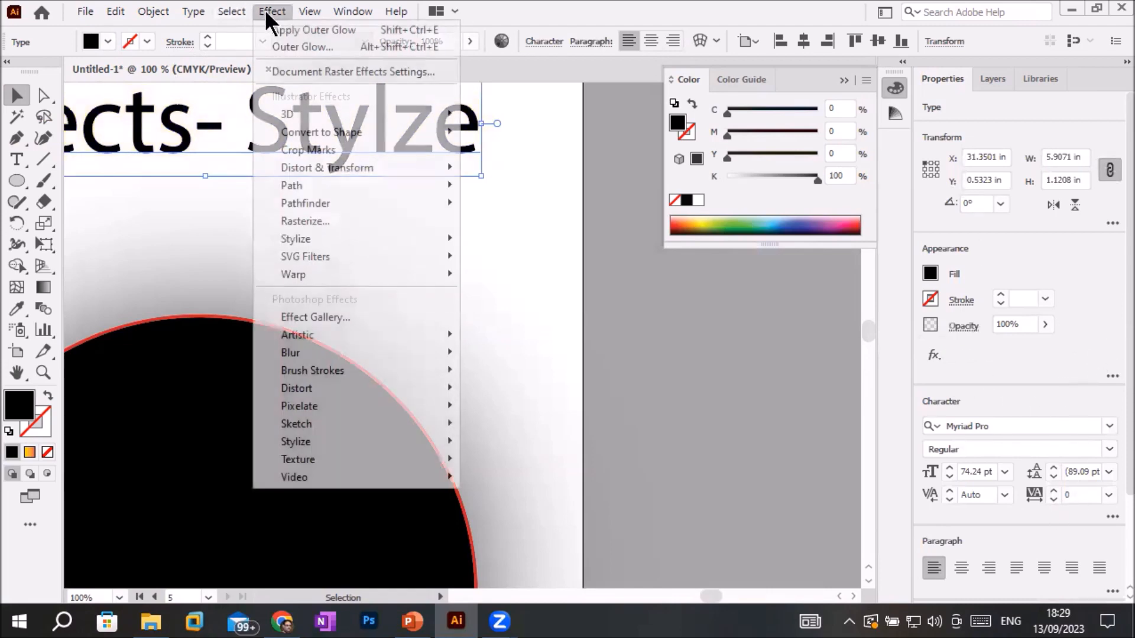
mouse_move(375, 236)
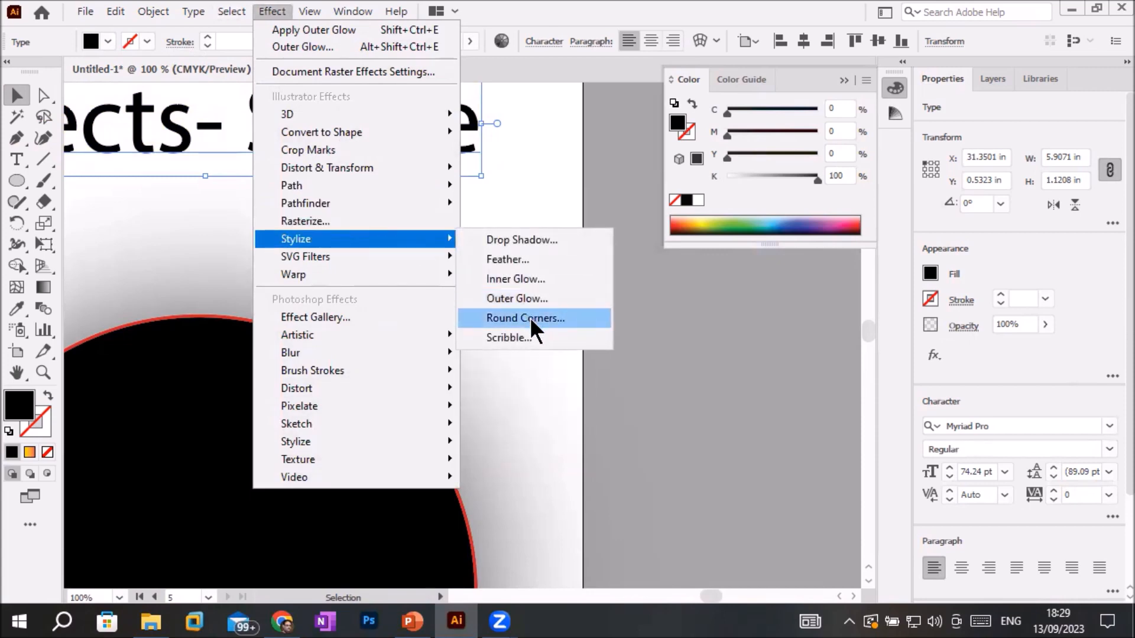
click(521, 406)
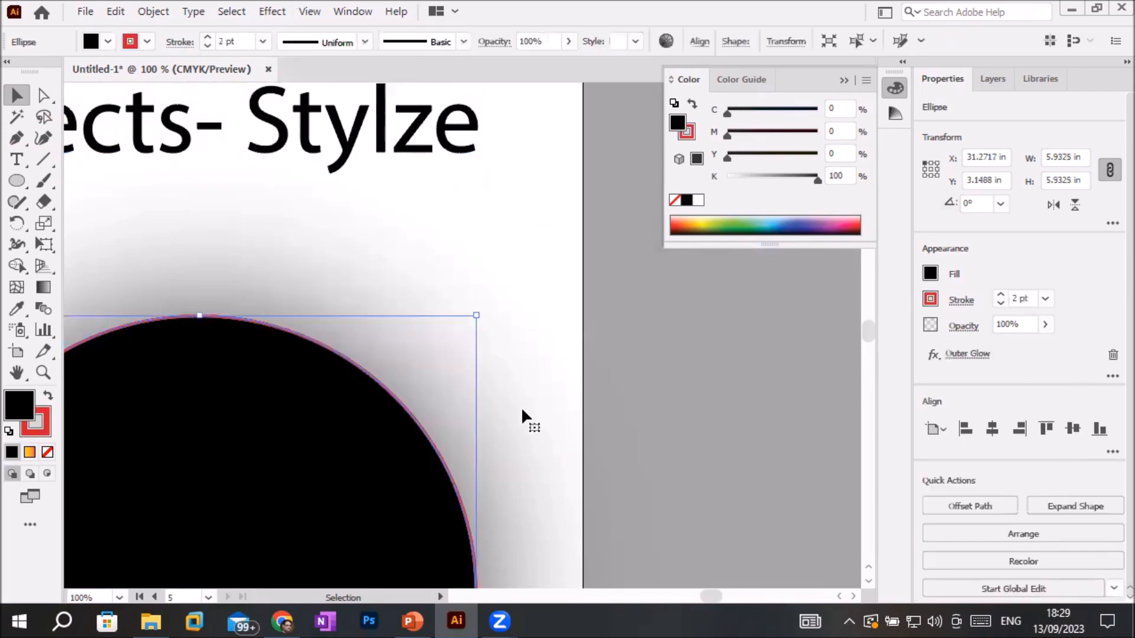
- Move the circle up close to the title text and scale it down proportionally to about 1.93 in
scroll(521, 407, down, 2)
scroll(511, 410, down, 1)
drag(440, 476, 436, 434)
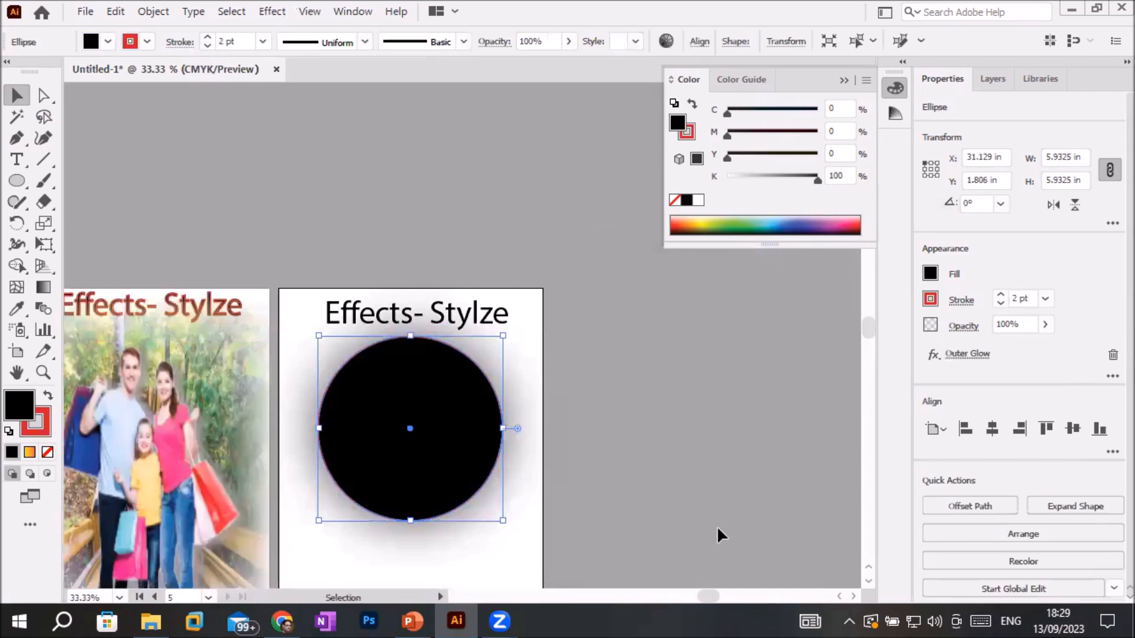
scroll(642, 411, down, 3)
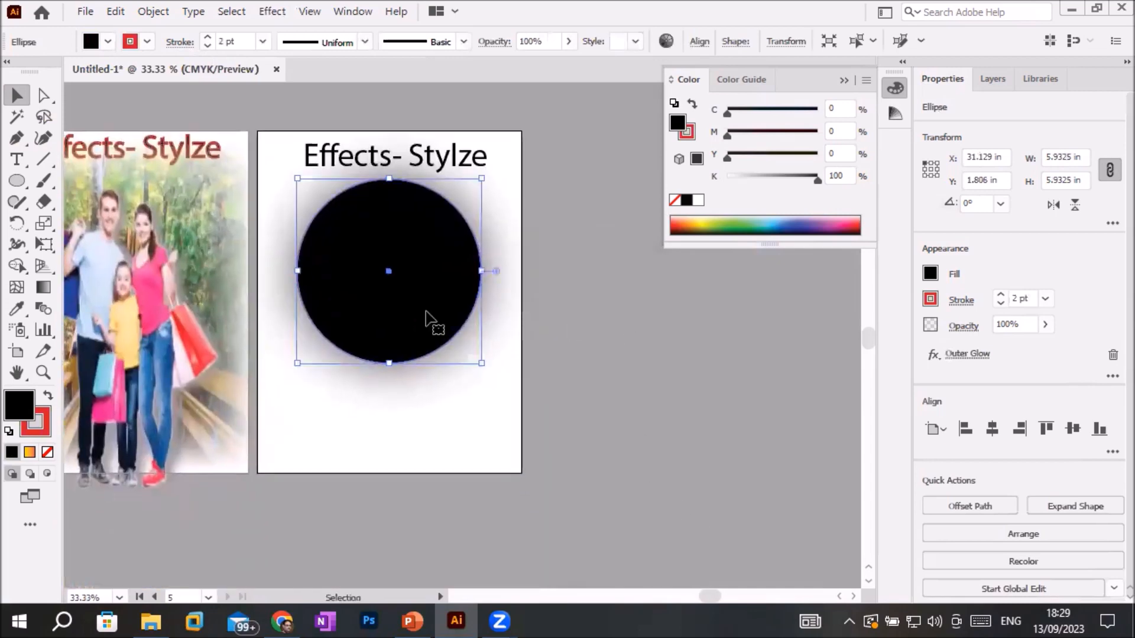
drag(481, 365, 376, 240)
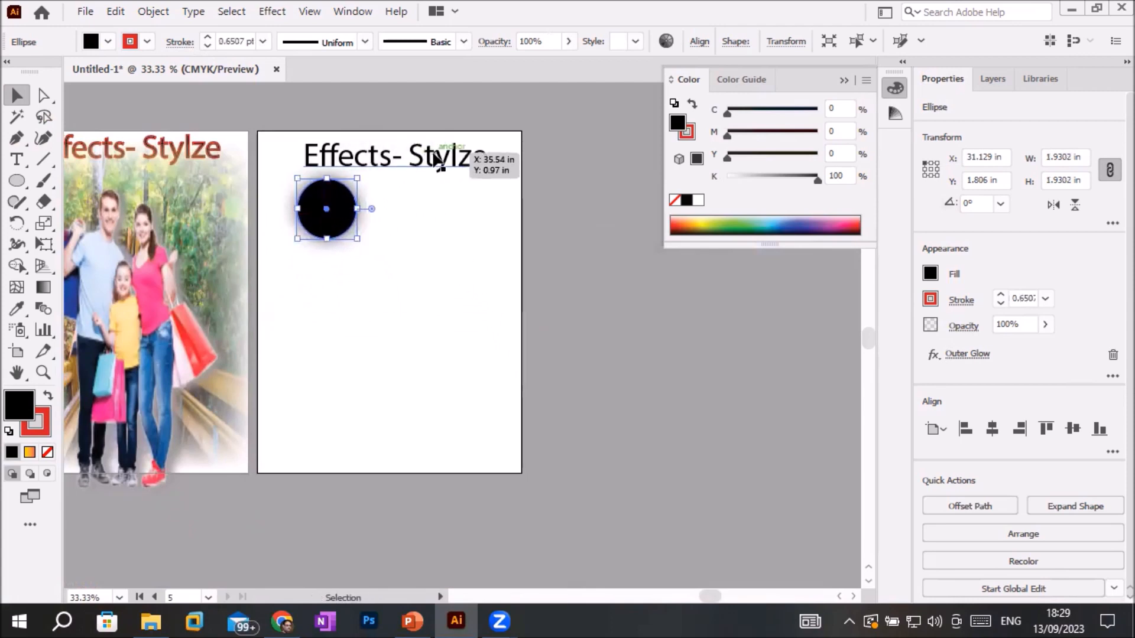
- Place the small circle in the page's upper-left corner with the title text to its right, and deselect
drag(436, 153, 444, 176)
drag(327, 228, 290, 177)
drag(363, 188, 336, 237)
drag(302, 183, 304, 177)
drag(350, 239, 395, 172)
click(365, 312)
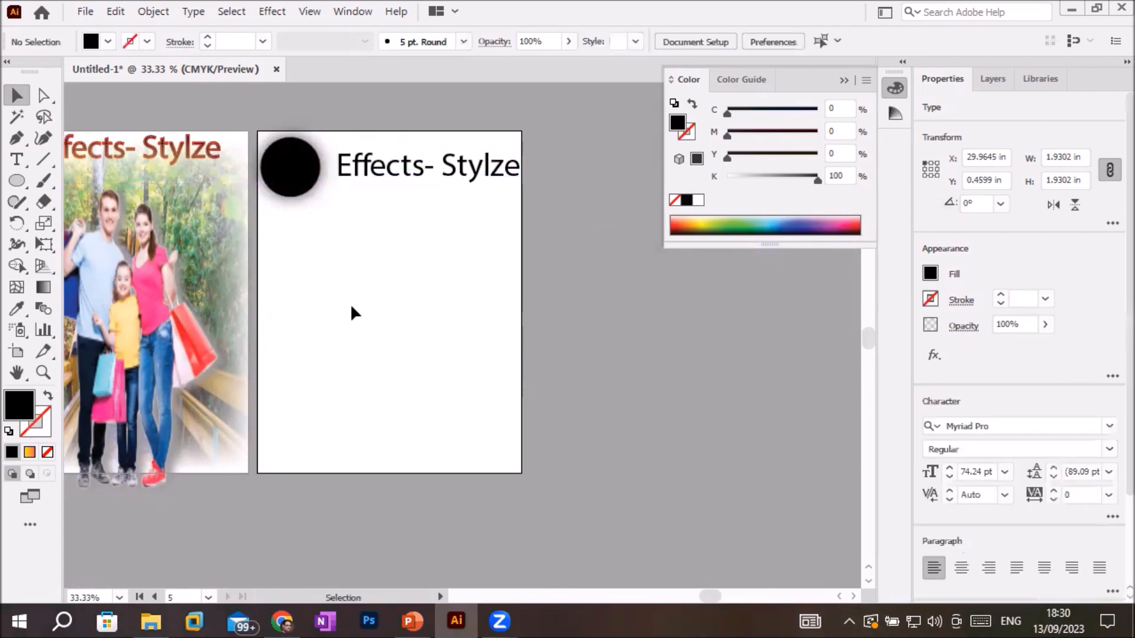
- Draw a rectangle about 7.37 by 4.66 in below the title and give it the default white fill and black stroke
click(17, 180)
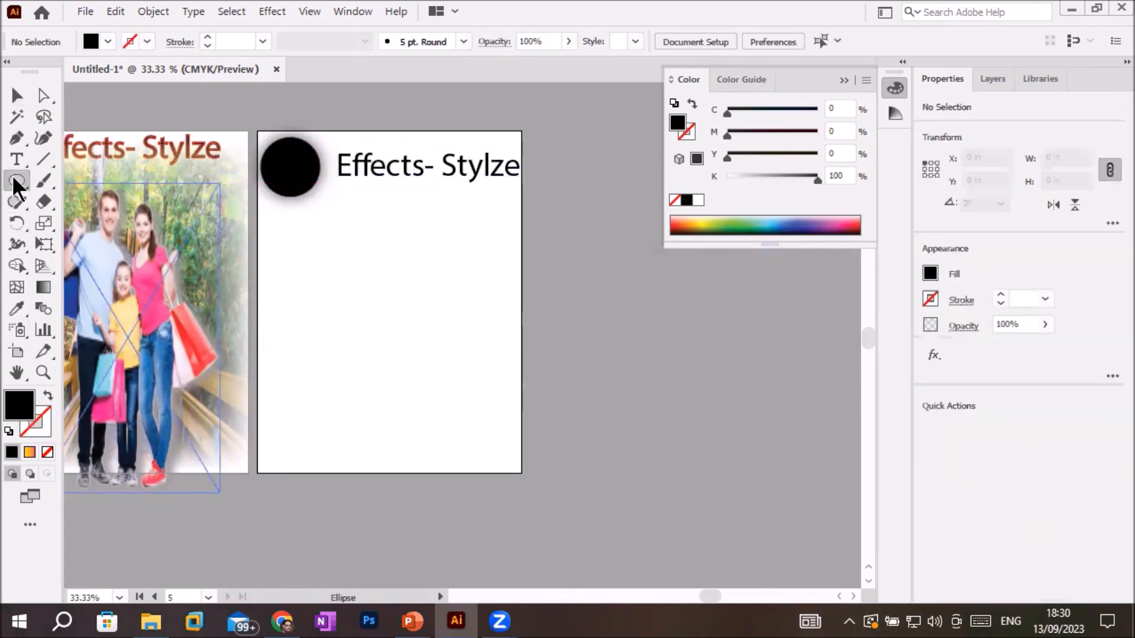
click(13, 181)
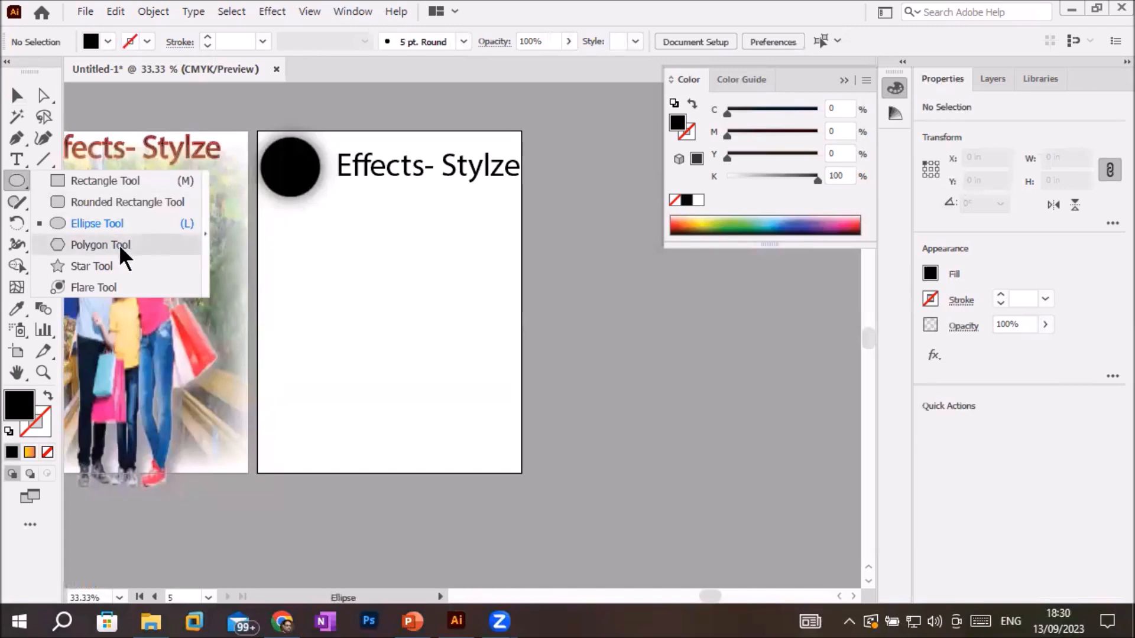
click(149, 185)
mouse_move(272, 250)
mouse_down()
mouse_move(291, 291)
mouse_move(502, 395)
mouse_up()
click(9, 431)
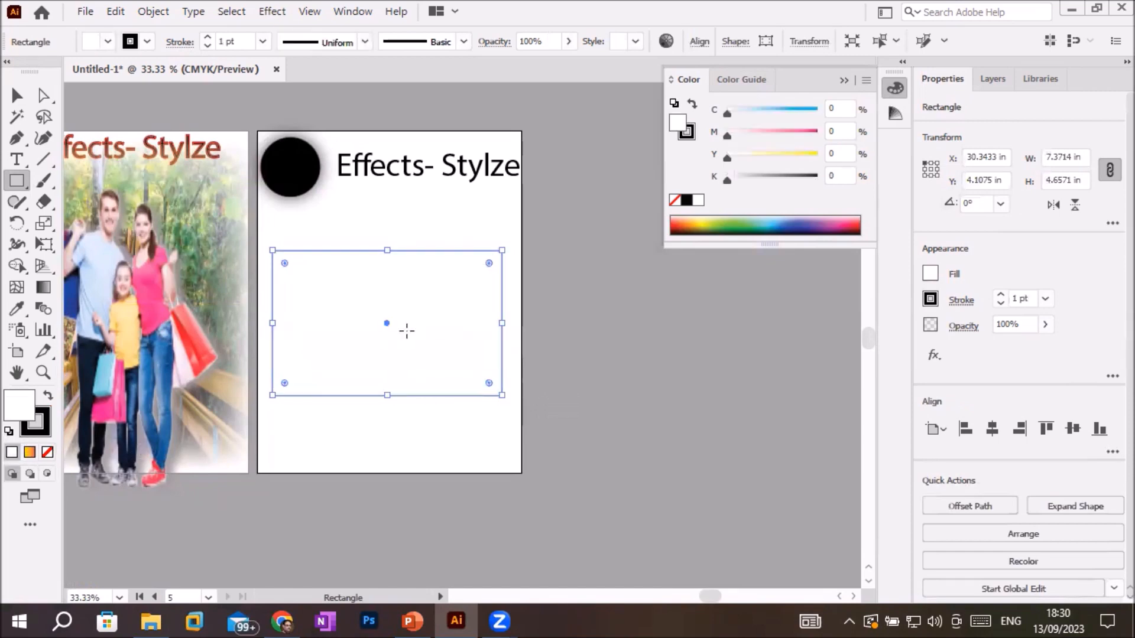
- Apply the Stylize Round Corners effect to the rectangle, previewing a range of larger and smaller radii
scroll(428, 212, up, 1)
scroll(428, 211, up, 2)
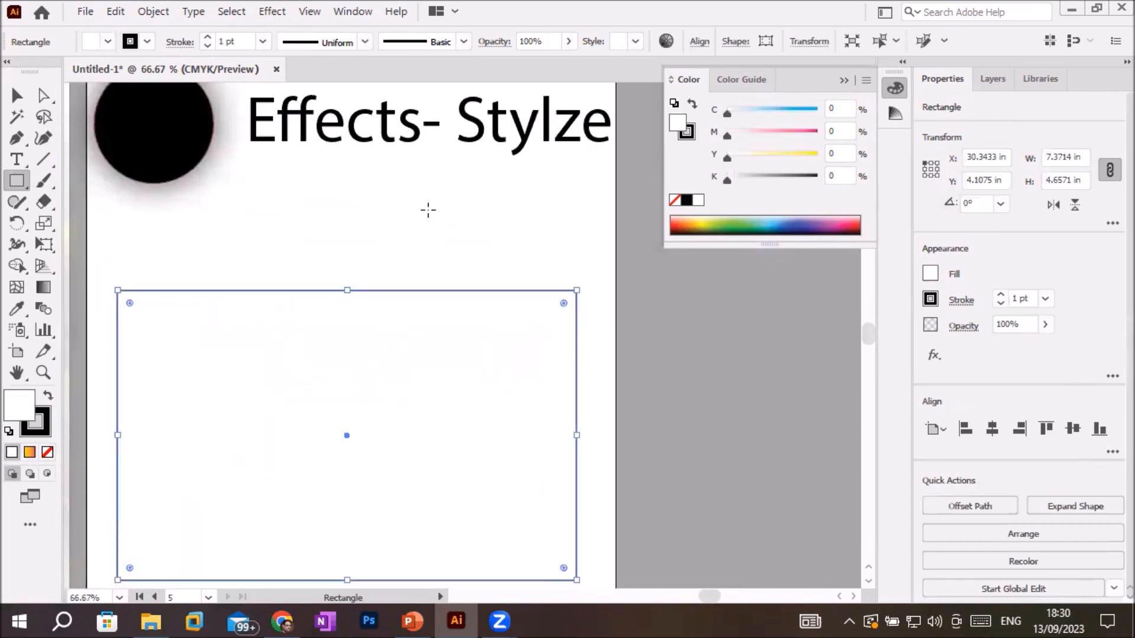
click(272, 12)
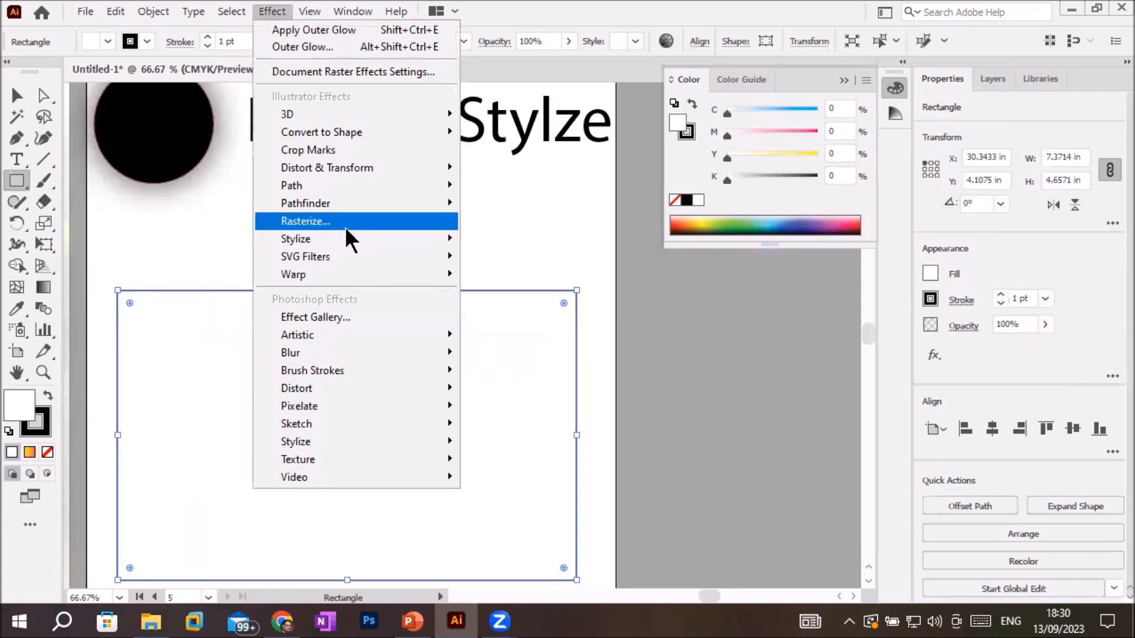
mouse_move(354, 239)
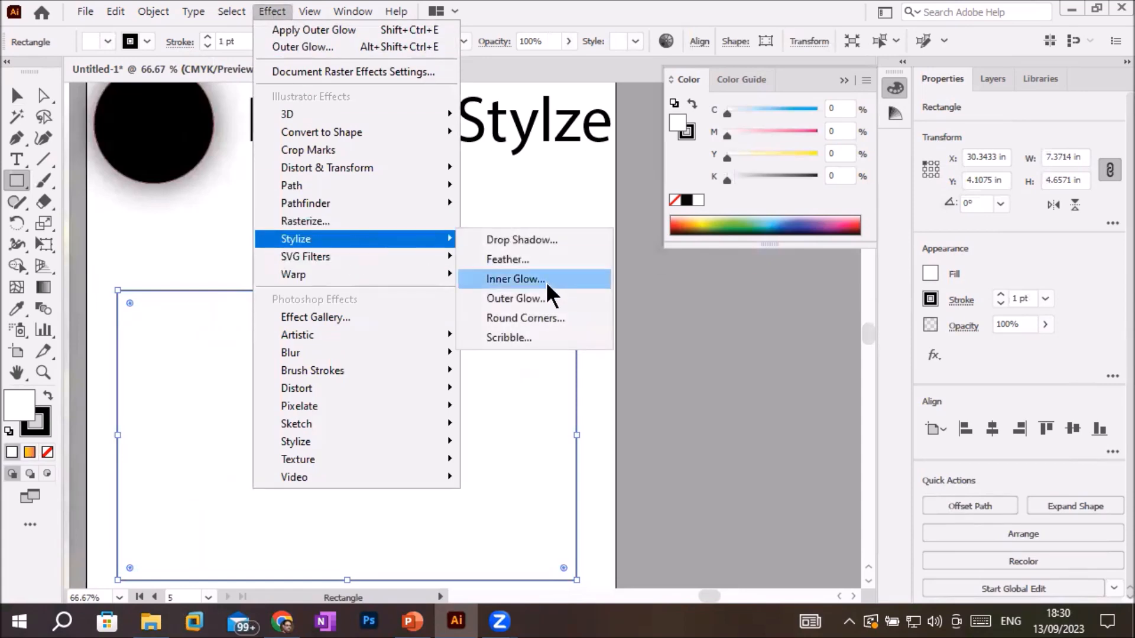
click(564, 317)
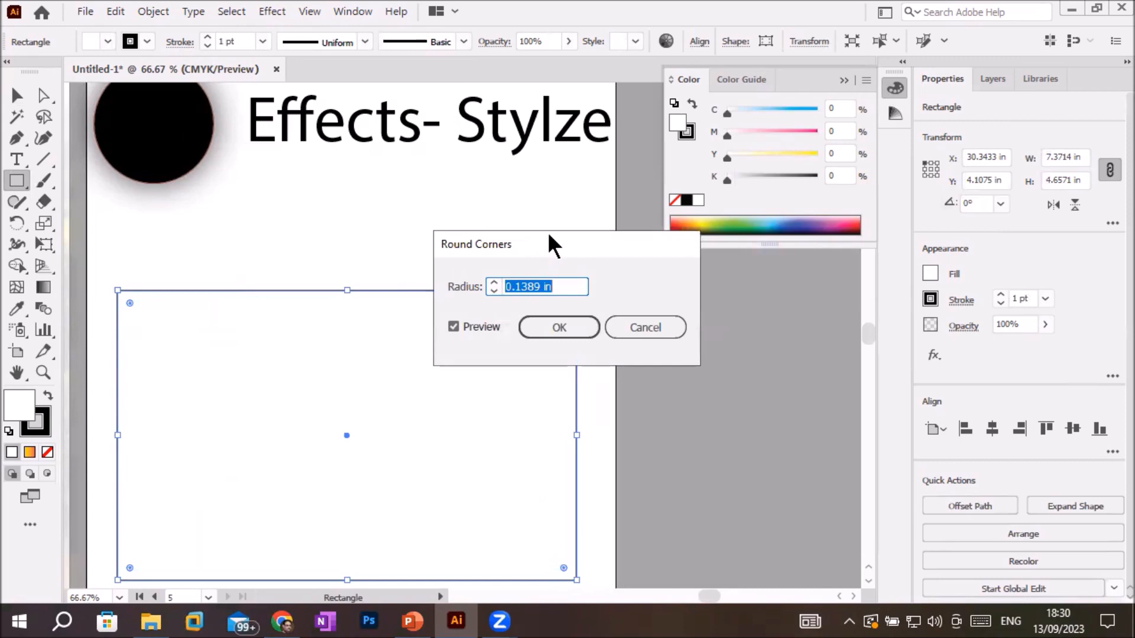
drag(548, 235, 610, 132)
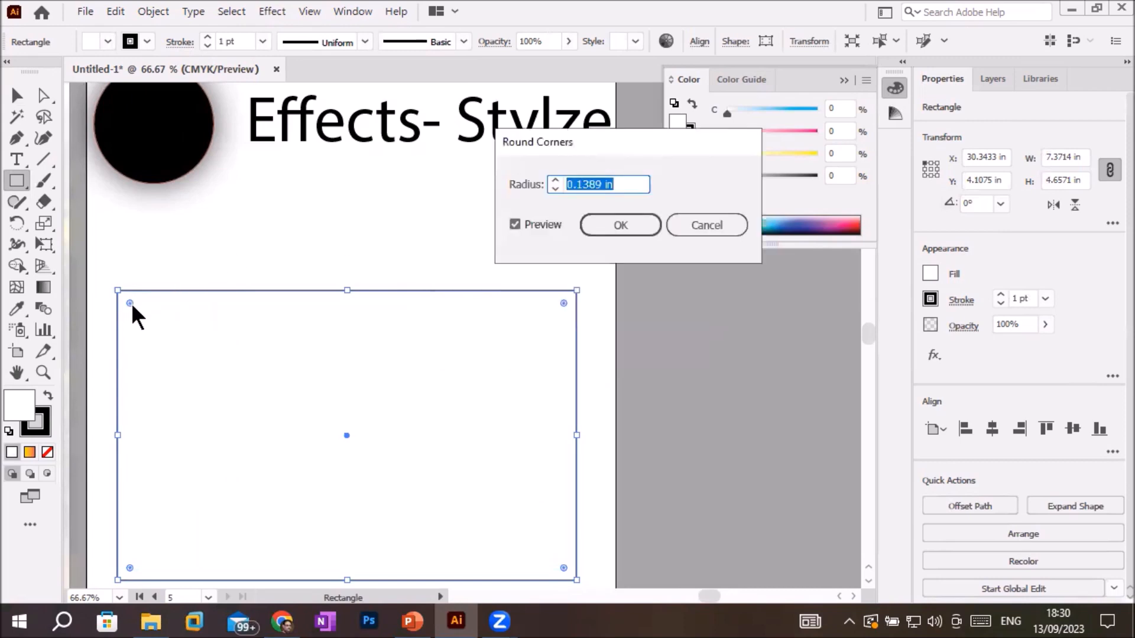
click(555, 179)
click(554, 179)
click(555, 179)
click(555, 180)
click(555, 179)
click(555, 179)
click(555, 179)
click(554, 179)
click(554, 180)
click(554, 180)
click(554, 180)
click(554, 180)
click(554, 180)
click(555, 180)
click(554, 180)
click(554, 179)
click(555, 180)
click(555, 180)
click(554, 180)
click(555, 180)
click(554, 179)
click(554, 180)
click(554, 179)
click(554, 179)
click(555, 180)
click(556, 180)
click(555, 179)
click(556, 179)
click(554, 189)
click(554, 189)
click(554, 189)
click(554, 189)
click(554, 189)
click(554, 189)
click(554, 189)
click(554, 189)
click(554, 189)
click(554, 189)
click(554, 189)
click(621, 225)
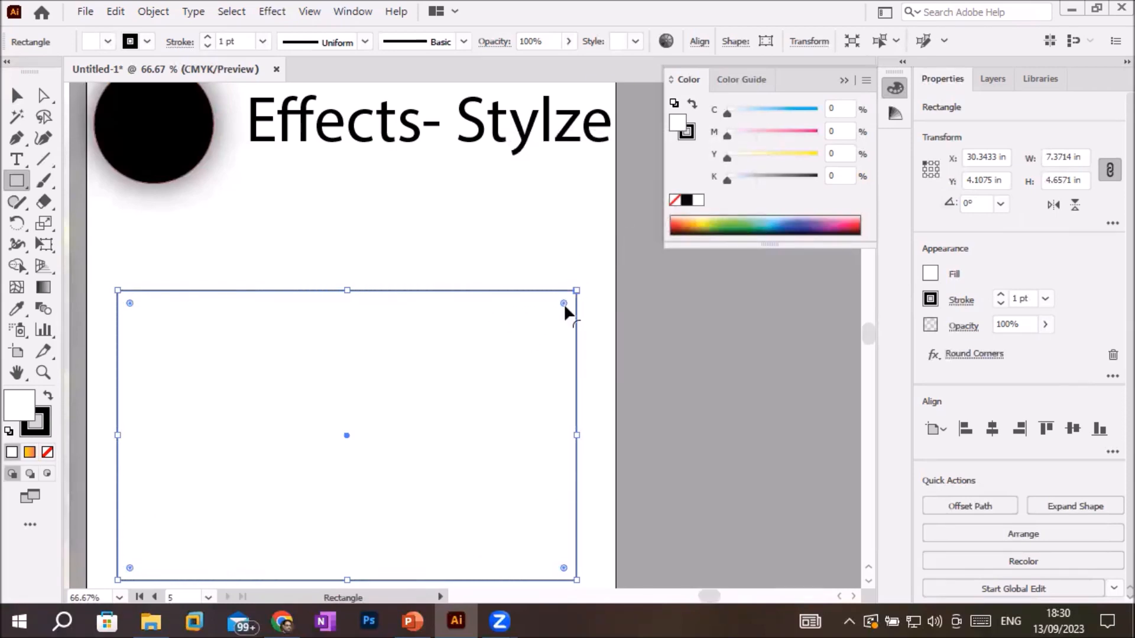
- Try rounding the rectangle's upper corners directly on the shape, undo it, and delete the rectangle
drag(561, 307, 627, 298)
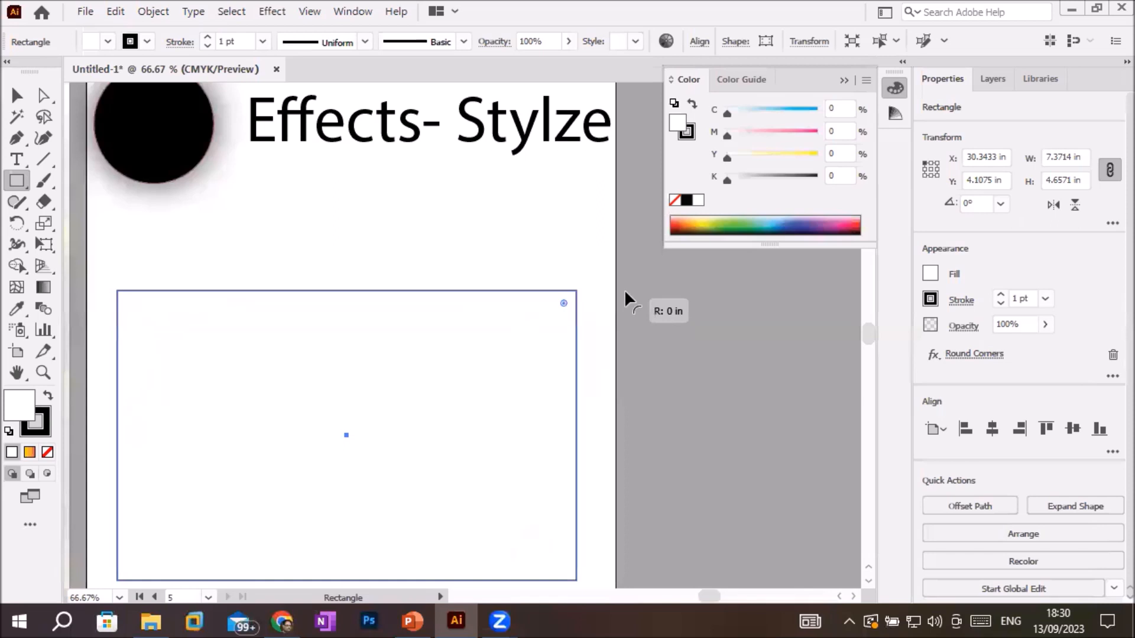
drag(626, 293, 625, 292)
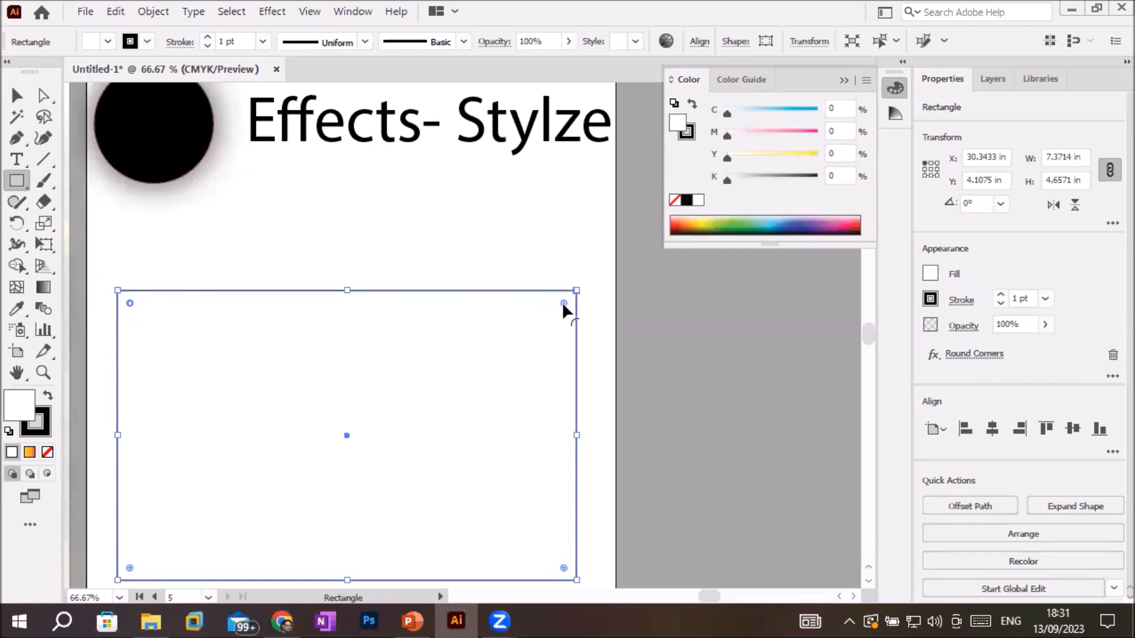
drag(564, 305, 425, 501)
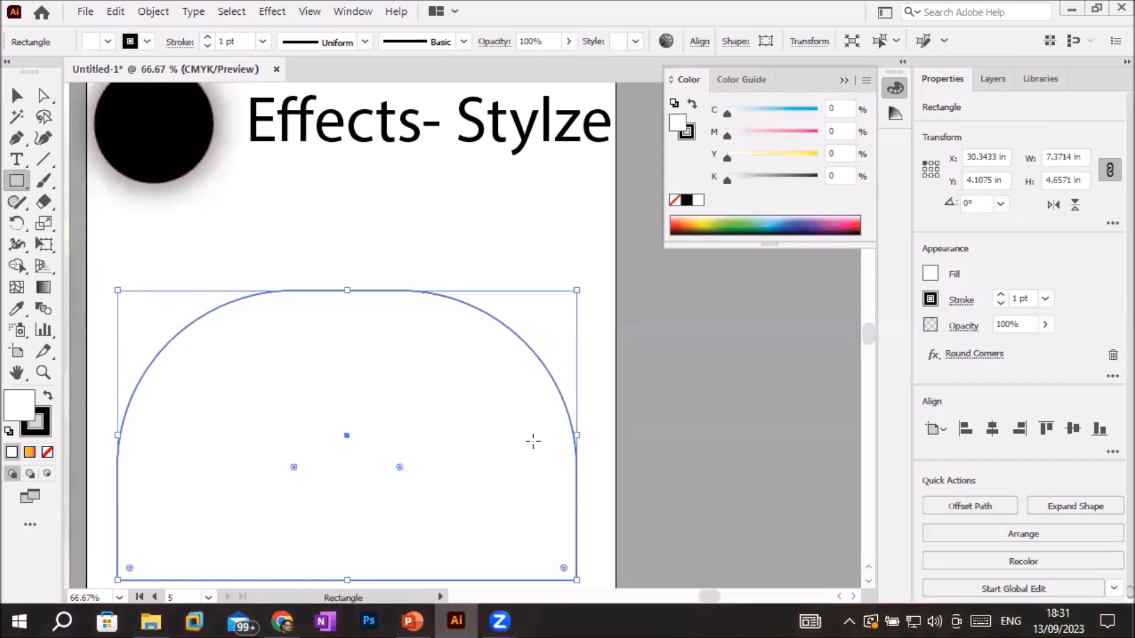
scroll(535, 442, down, 1)
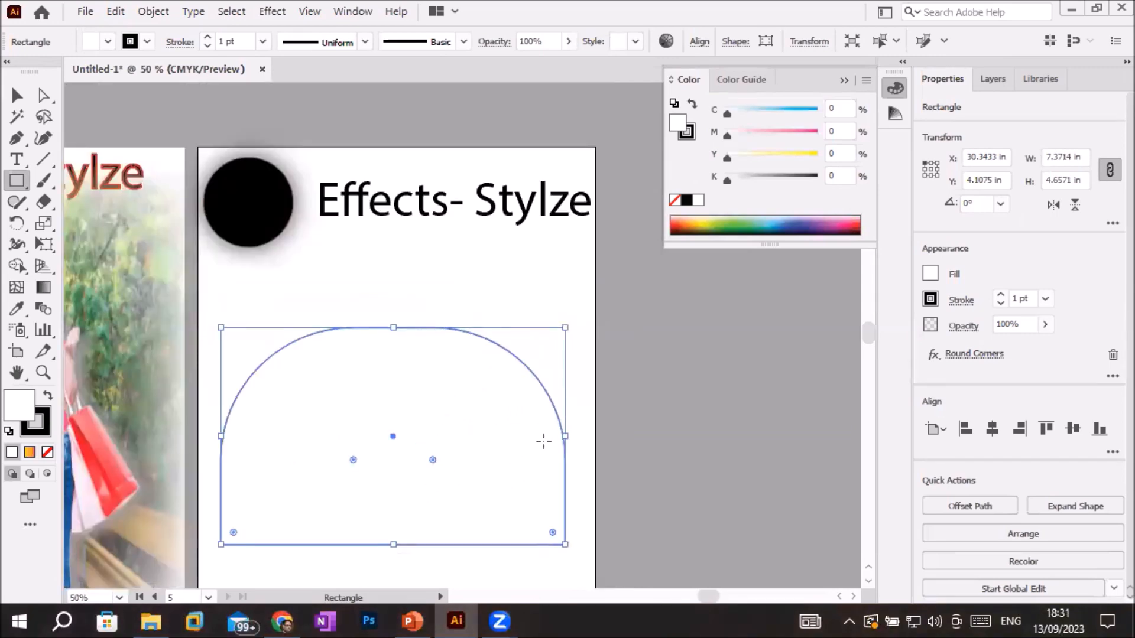
key(ctrl+z)
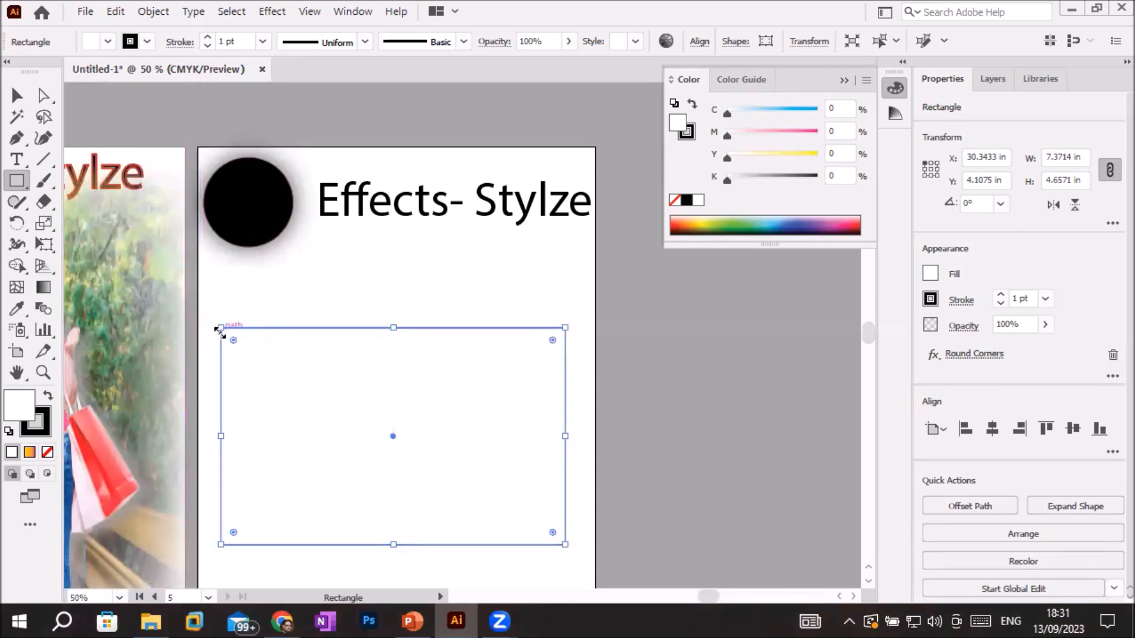
drag(220, 329, 447, 458)
key(Delete)
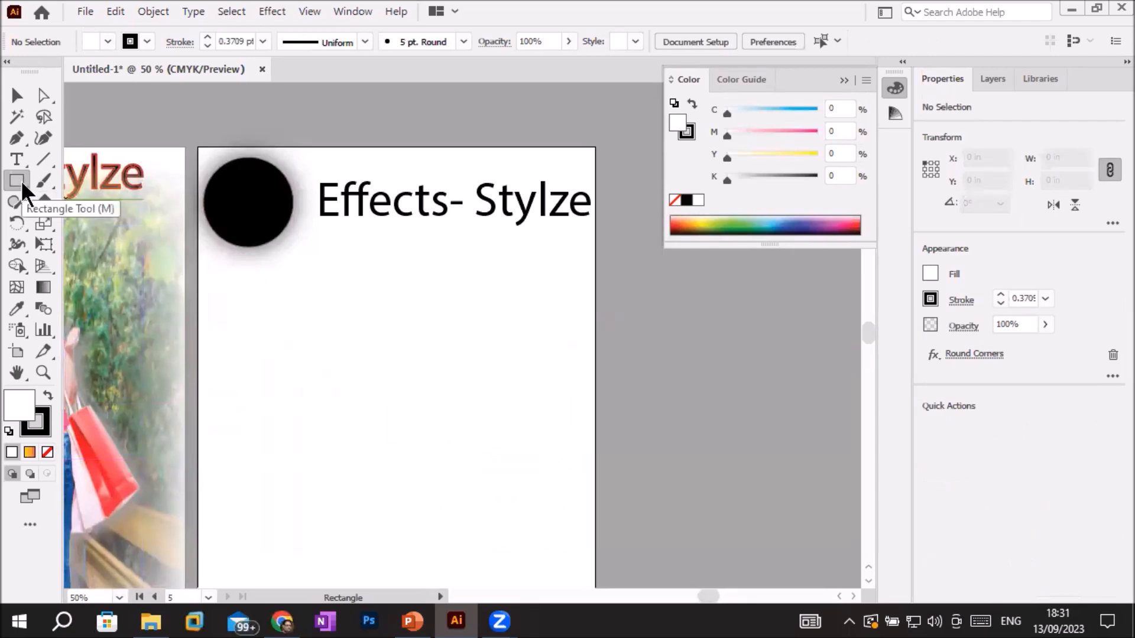
- Draw an open five-point zigzag about 2.27 by 5.45 in below the circle with the Pen tool and set its stroke to 12 pt
click(11, 146)
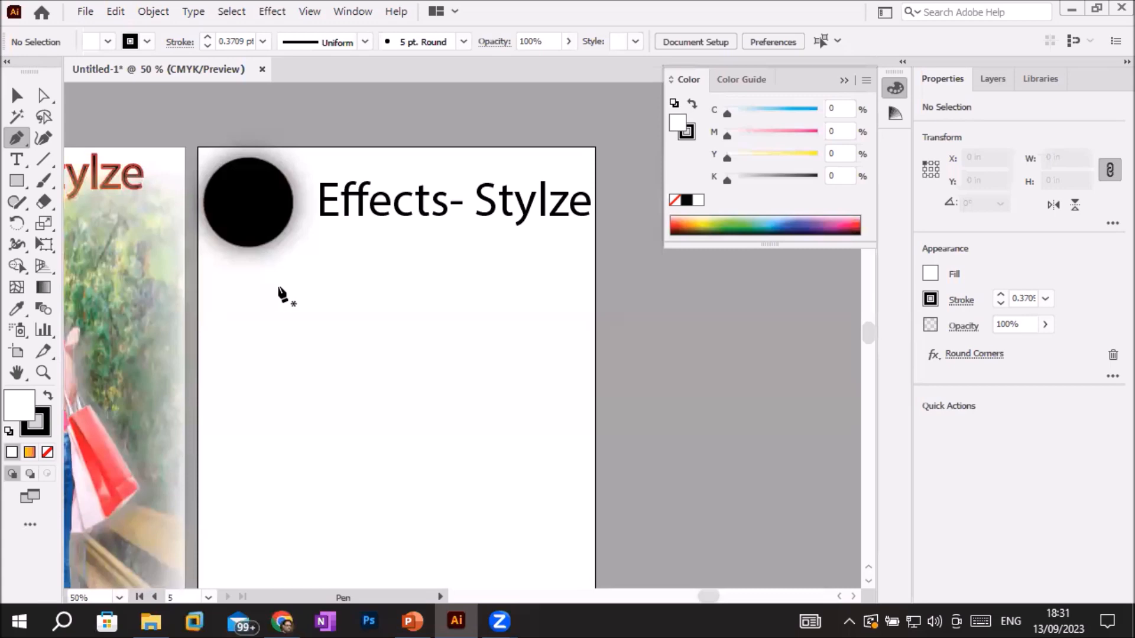
click(278, 286)
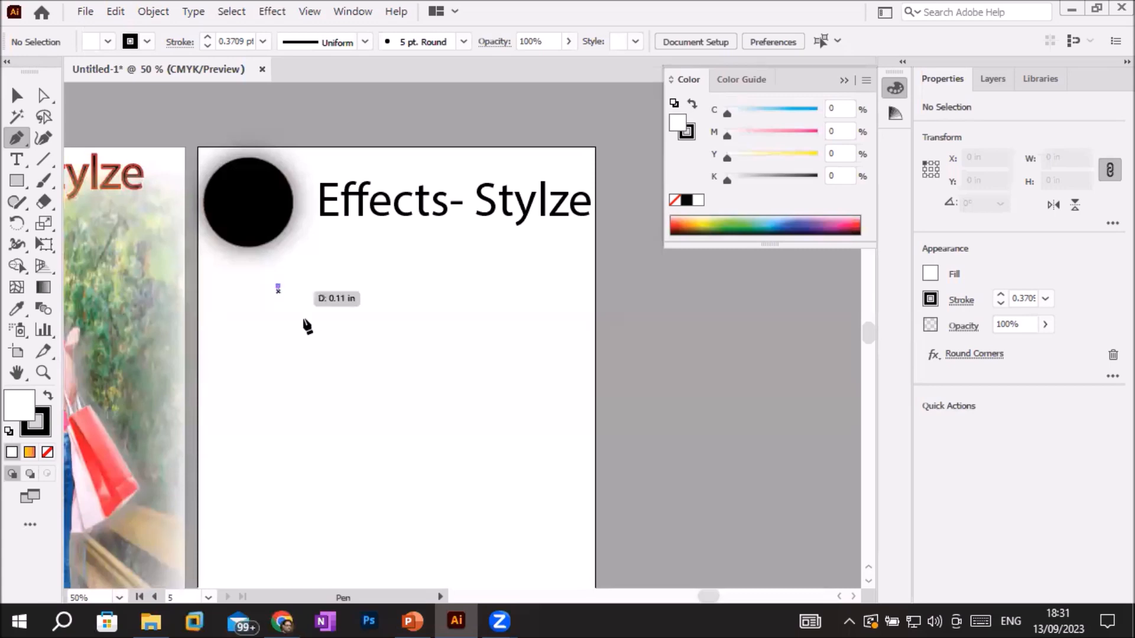
click(385, 362)
click(287, 426)
click(370, 490)
click(278, 539)
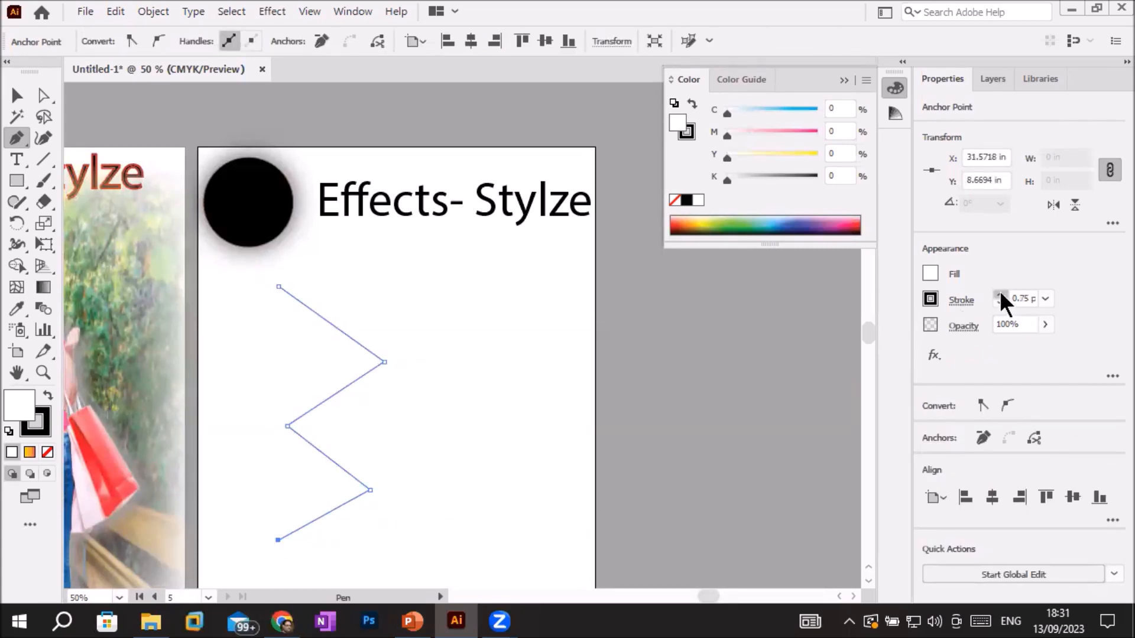
click(1001, 294)
click(17, 96)
- Start the Stylize Round Corners effect on the zigzag path with preview and bring the radius to 0.375 in
click(275, 12)
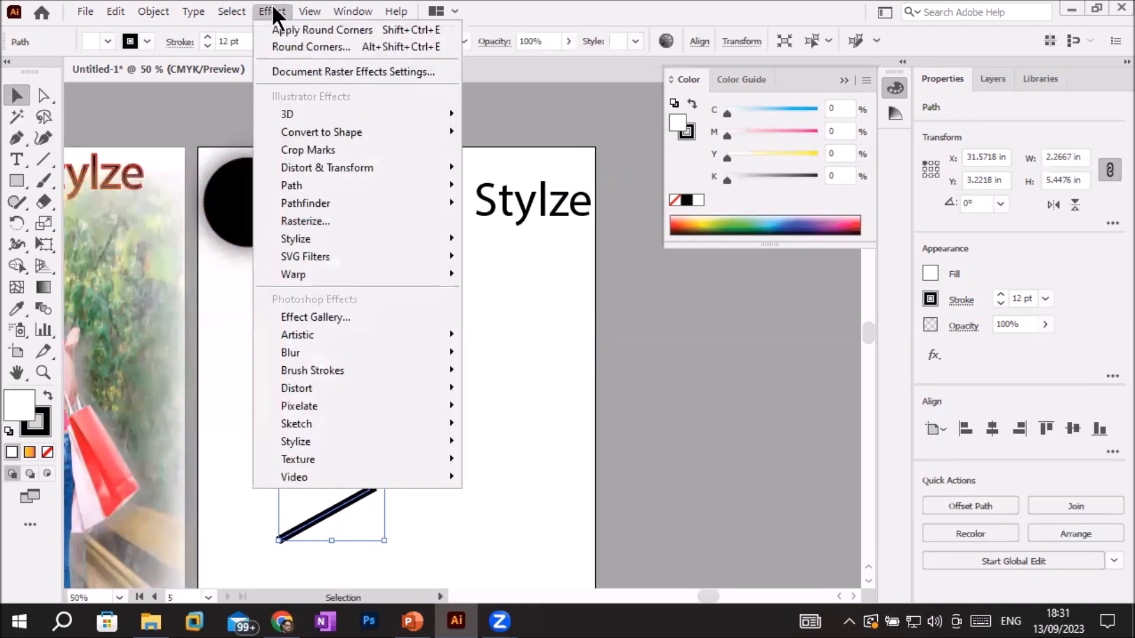
mouse_move(366, 237)
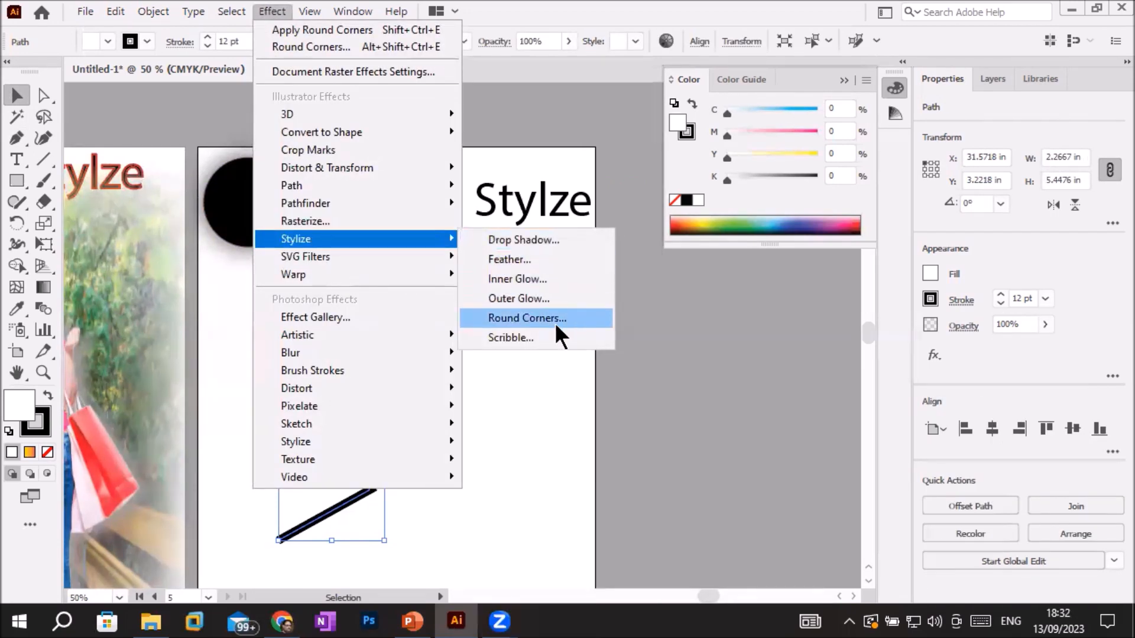
click(554, 319)
click(604, 185)
key(Up)
key(Up)
key(Up)
key(Up)
key(Up)
key(Up)
key(Up)
key(Down)
key(Down)
key(Down)
key(Down)
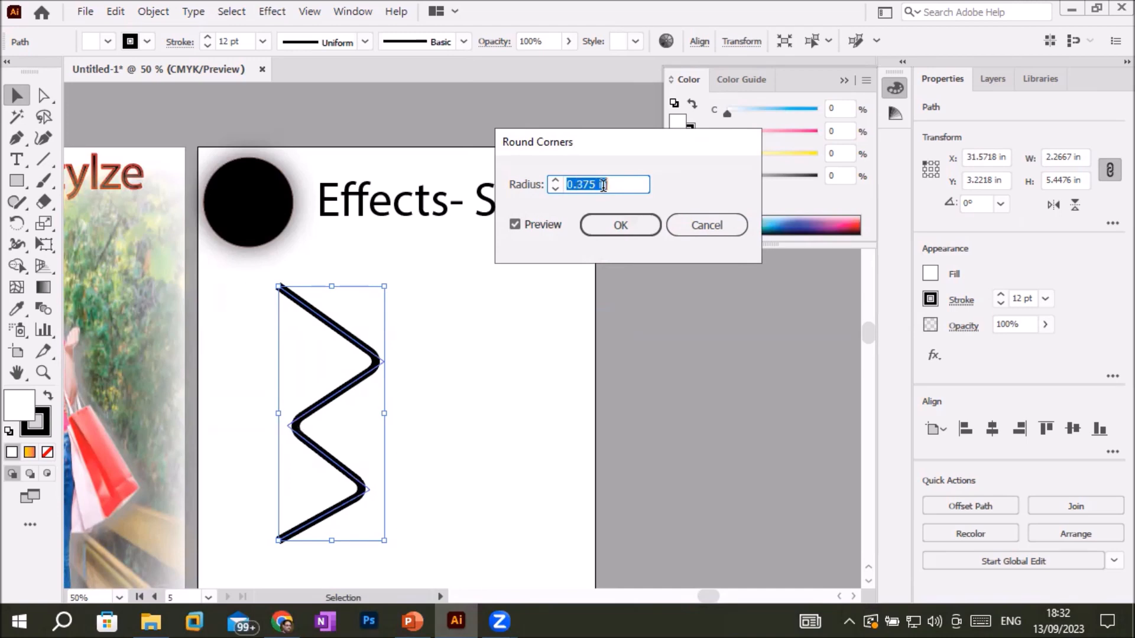
- Preview larger Round Corners radii on the zigzag, and reduce the radius to 0.0001 in
key(Up)
key(Up)
key(Up)
key(Up)
key(Up)
key(Up)
key(Up)
key(Up)
key(Up)
key(Up)
key(Down)
key(Down)
key(Down)
key(Down)
key(Down)
key(Down)
key(Down)
key(Down)
key(Down)
key(Down)
key(Down)
key(Down)
key(Down)
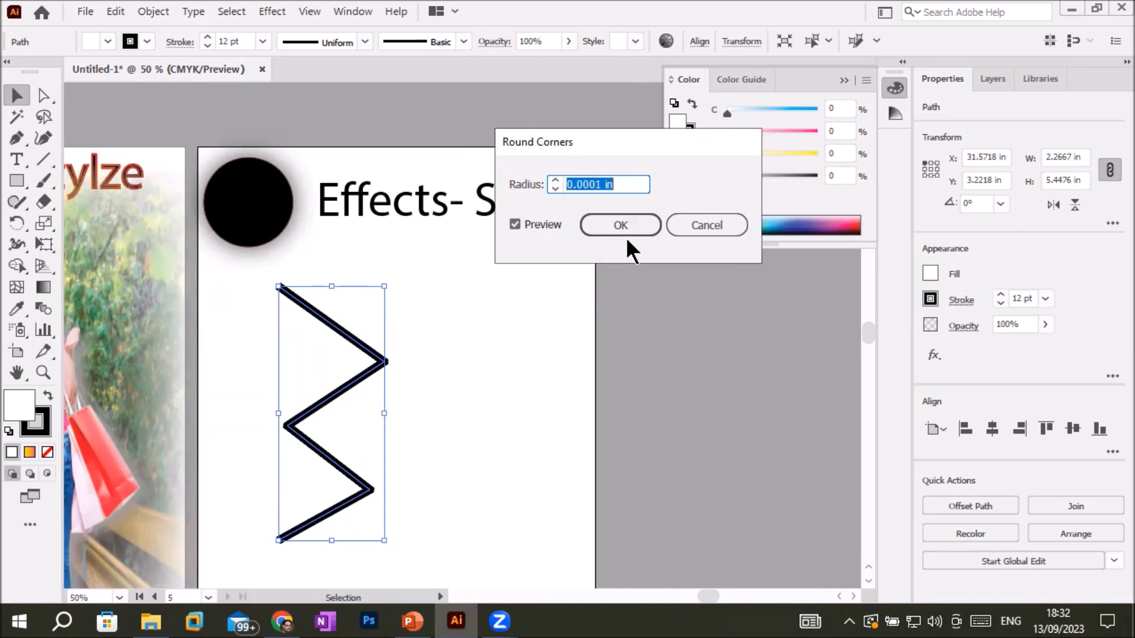
- Raise the Round Corners radius again to turn the zigzag's sharp bends into smooth waves
click(601, 184)
key(Up)
key(Up)
key(Up)
key(Up)
key(Up)
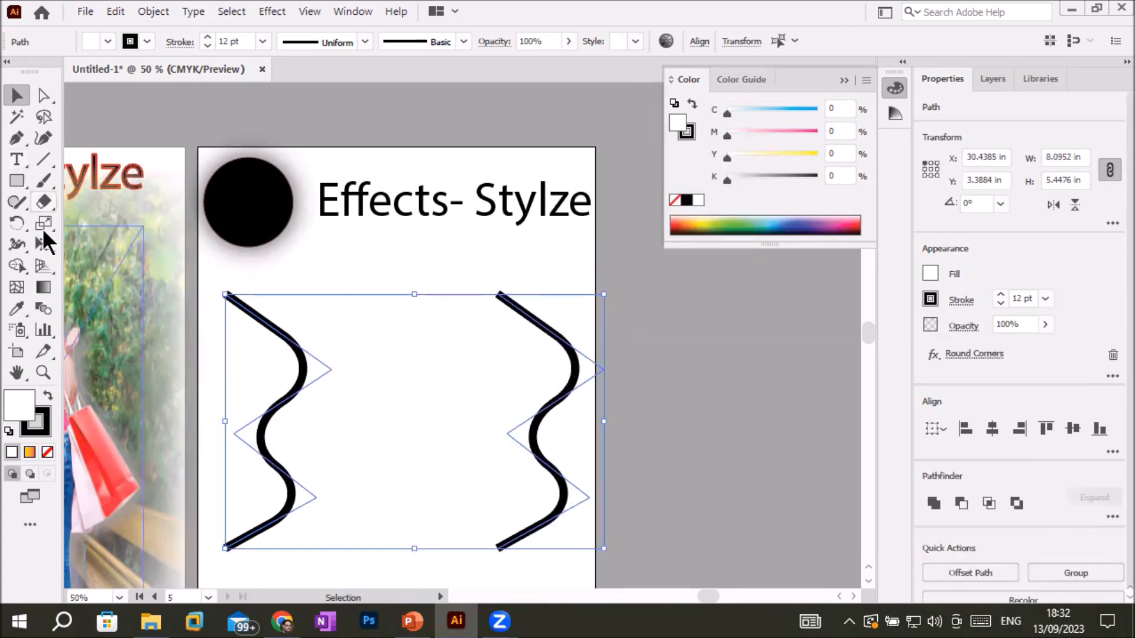
- Set the Blend tool's spacing to 20 specified steps
double_click(43, 308)
click(950, 136)
click(912, 175)
double_click(1013, 140)
text(20)
click(927, 219)
- Try blending the two filled wavy paths, and undo the blend
click(276, 332)
click(572, 353)
key(ctrl+z)
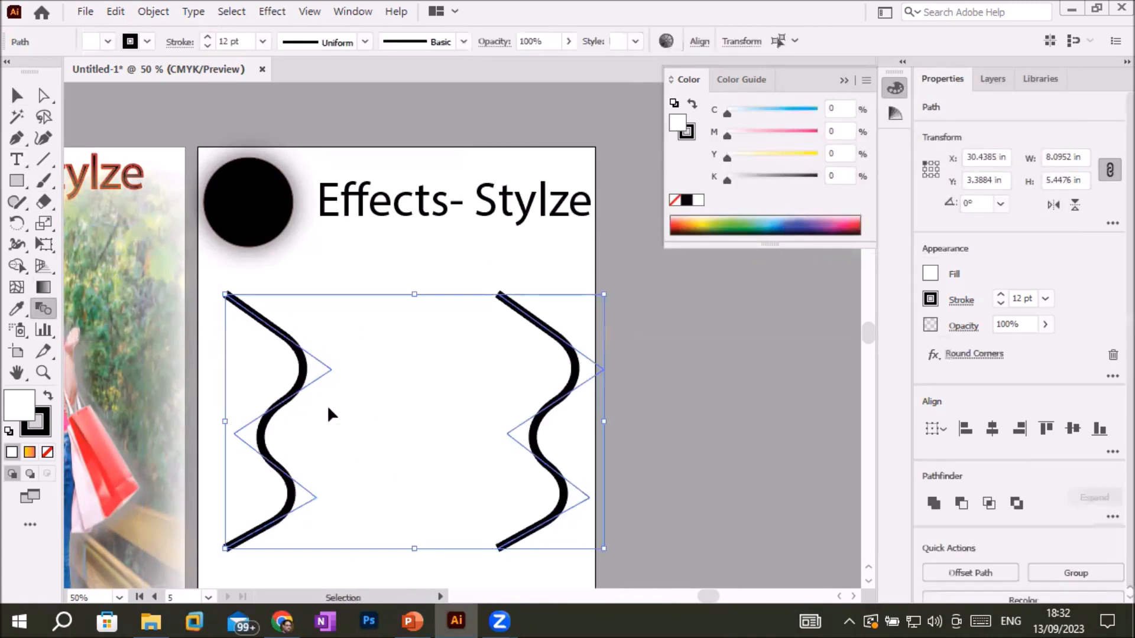
- Remove the fill from both wavy paths and blend them from the first path to the second
click(108, 41)
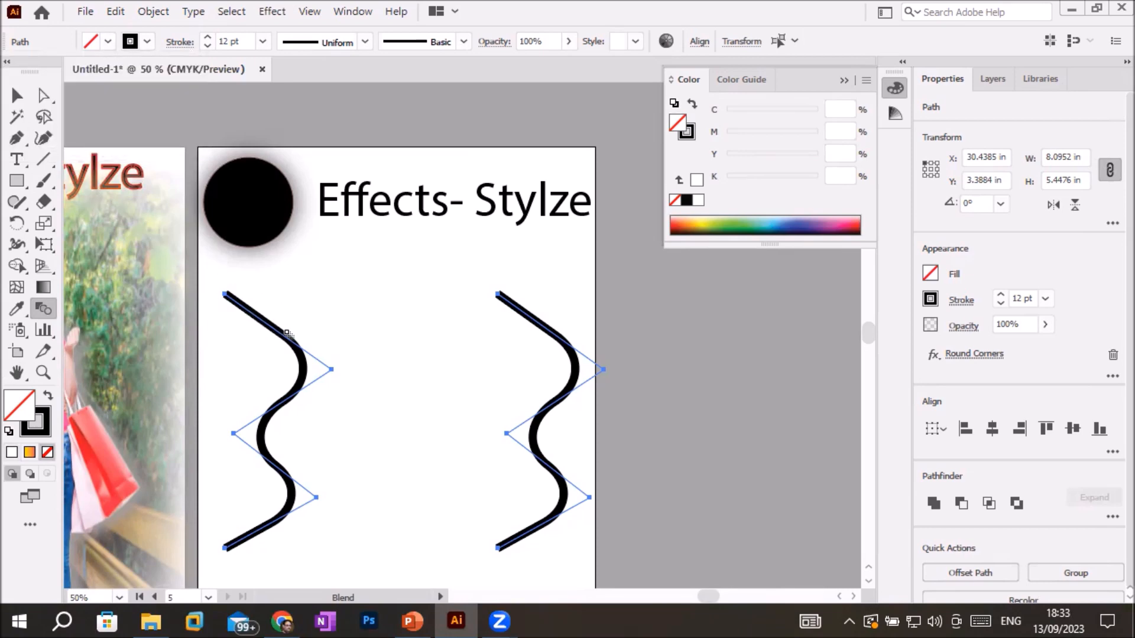
click(565, 345)
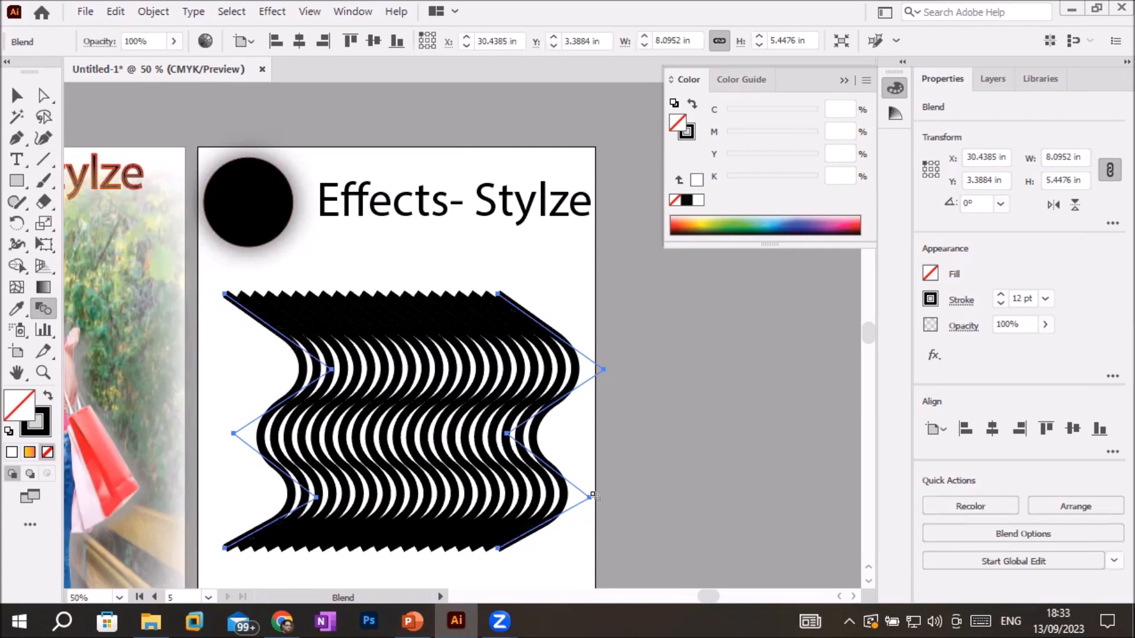
scroll(594, 498, down, 2)
scroll(594, 497, up, 1)
scroll(599, 494, up, 2)
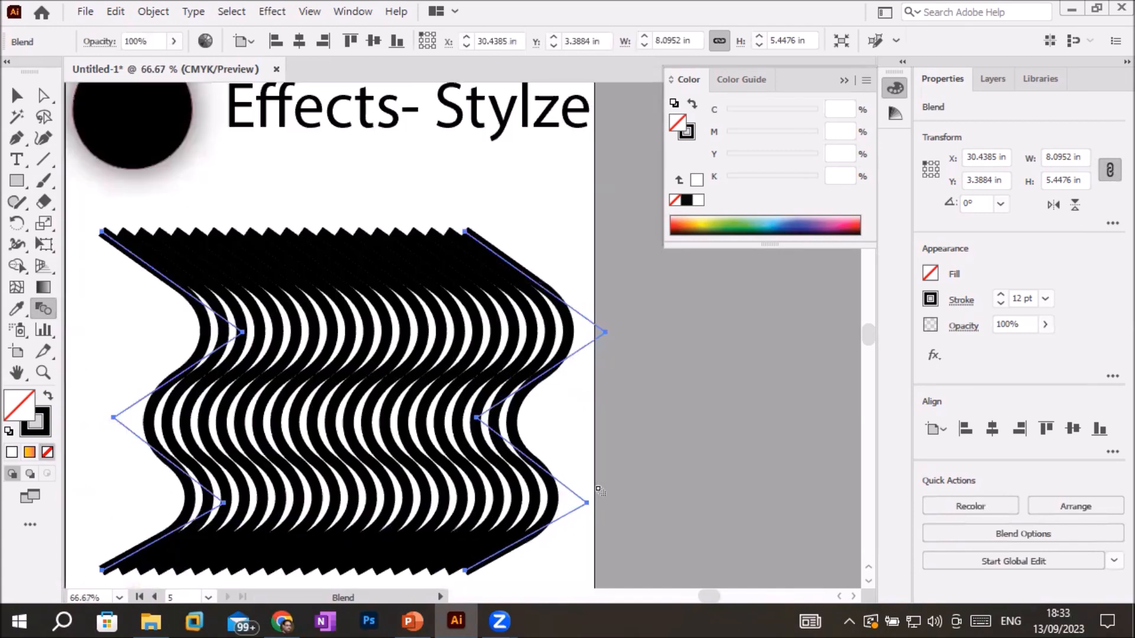
scroll(599, 491, down, 1)
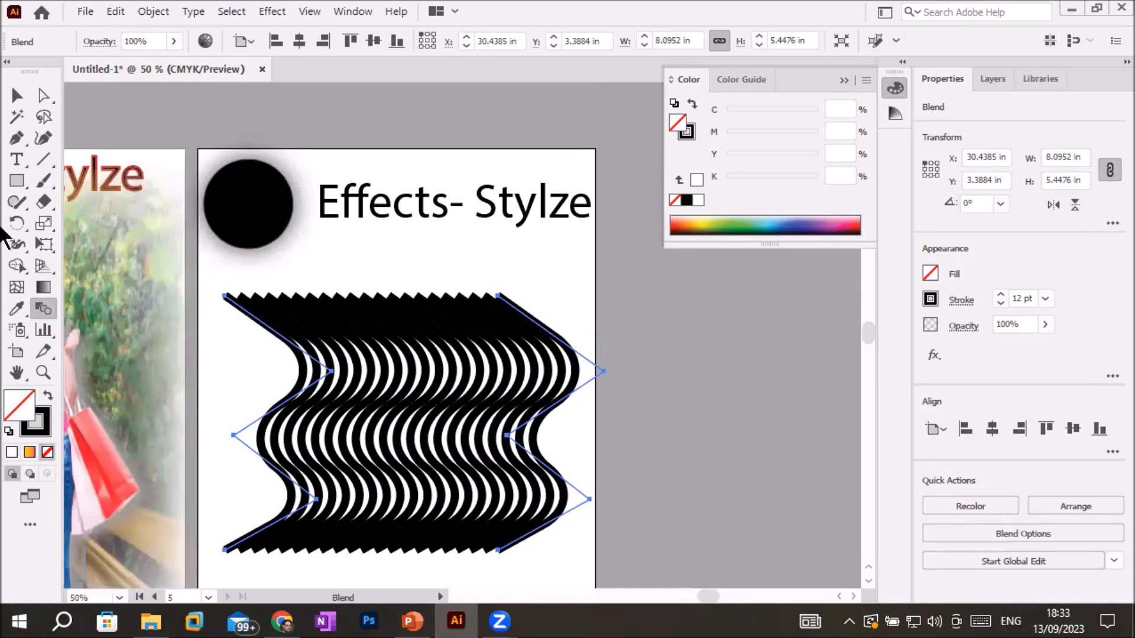
- Move the wave-pattern blend off the artboard to the empty canvas on its right and clear the artboard space
click(11, 98)
drag(323, 379, 676, 361)
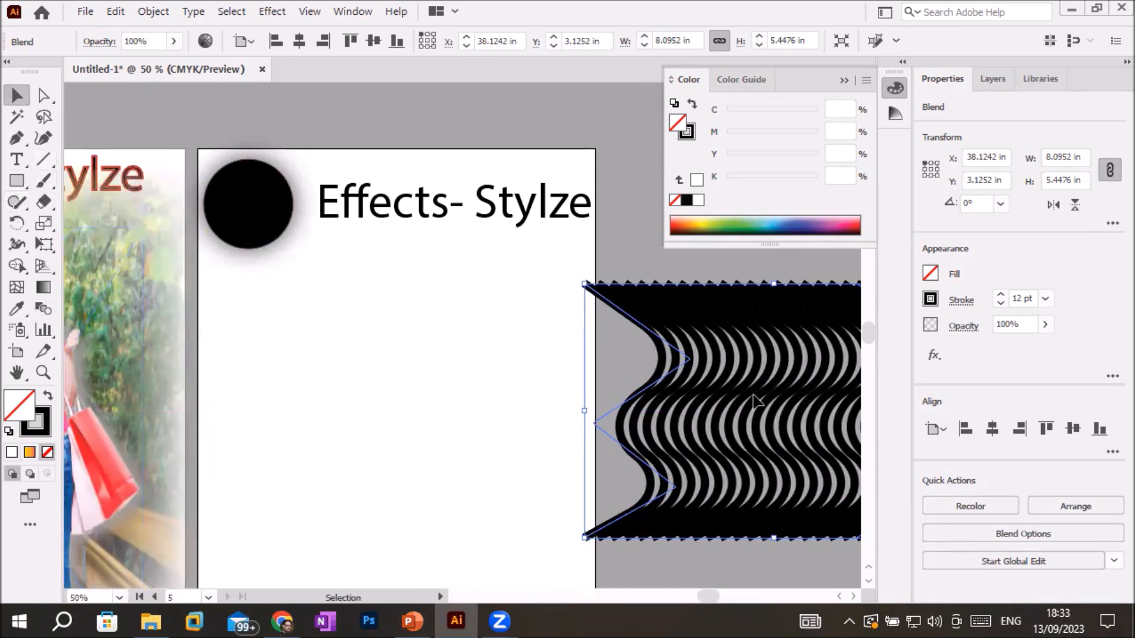
click(618, 359)
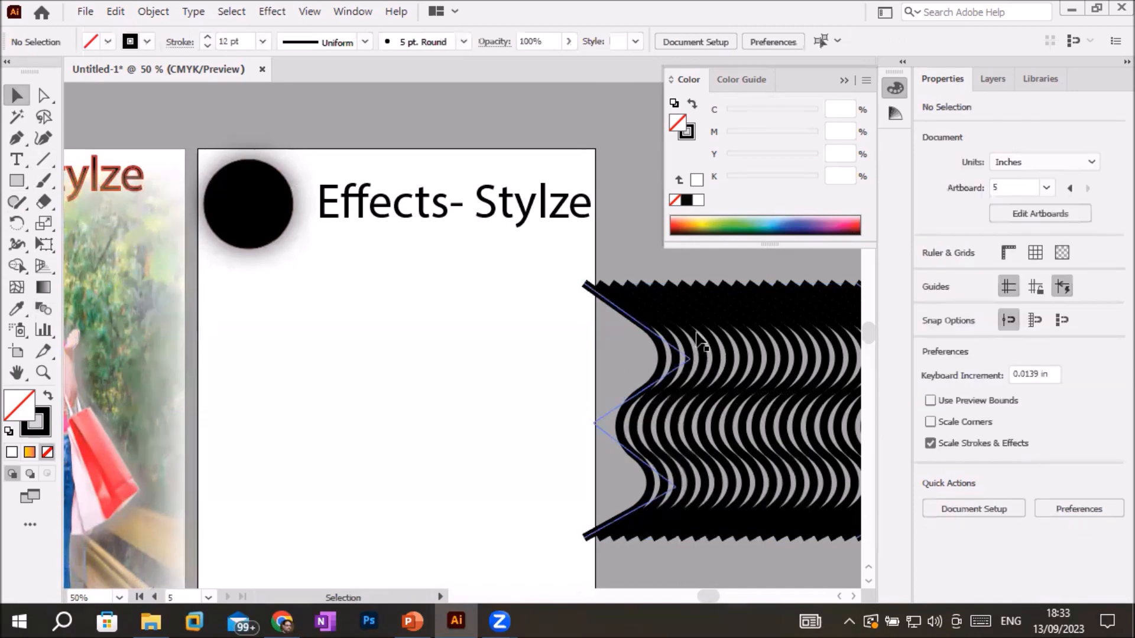
click(17, 96)
drag(692, 366, 768, 367)
- Draw an open half-vase outline with the Pen tool, with a bulging curve ending in a short vertical segment
click(16, 180)
click(17, 138)
click(320, 294)
drag(242, 370, 268, 443)
click(321, 440)
click(323, 491)
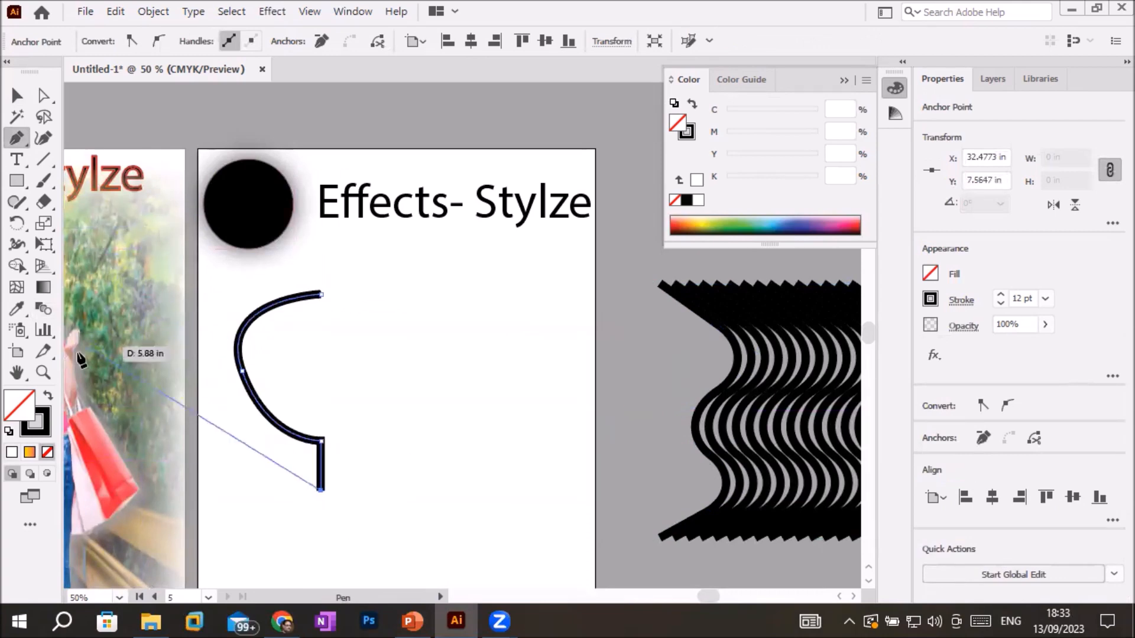
- Set the half-vase path's stroke to 2 pt and pull its upper end up and outward, adding an anchor at the shoulder
key(v)
click(1001, 304)
click(1001, 304)
click(1000, 304)
click(43, 96)
drag(321, 294, 331, 249)
click(17, 139)
click(305, 291)
click(17, 96)
click(44, 96)
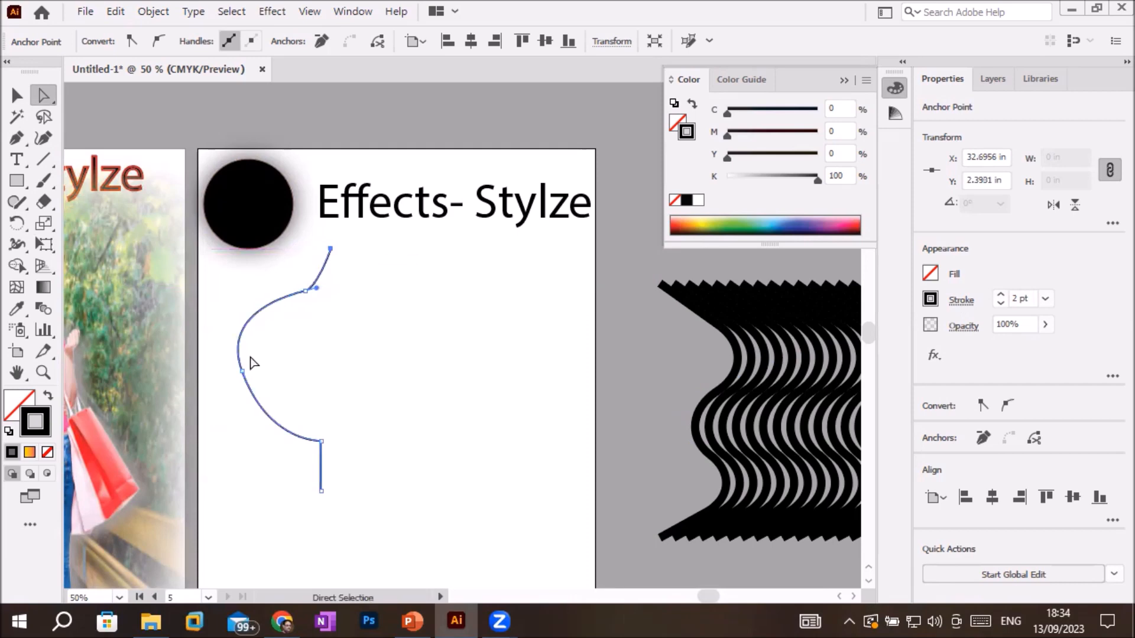
- Make a mirrored copy of the half-vase path opposite the original, about 6.96 in wide overall, and select both paths
key(v)
click(239, 338)
drag(239, 338, 427, 339)
drag(520, 370, 331, 370)
drag(406, 396, 544, 396)
drag(248, 204, 253, 203)
click(229, 424)
drag(229, 423, 513, 466)
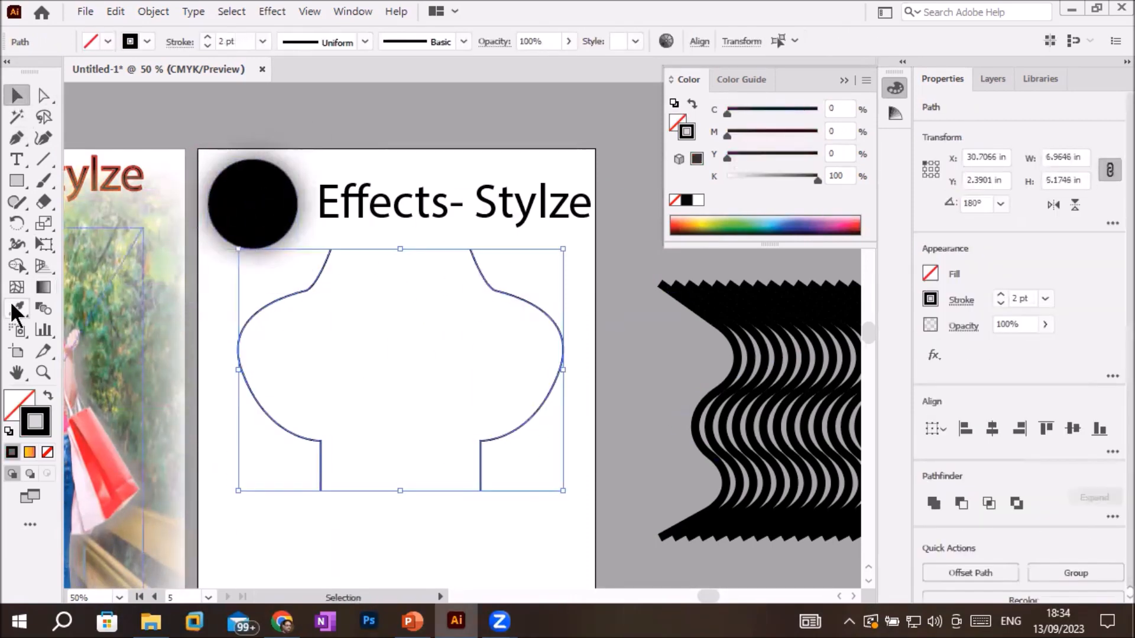
- Blend the two mirrored half-vase paths from one side to the other into a vase of lines, and deselect it
click(43, 308)
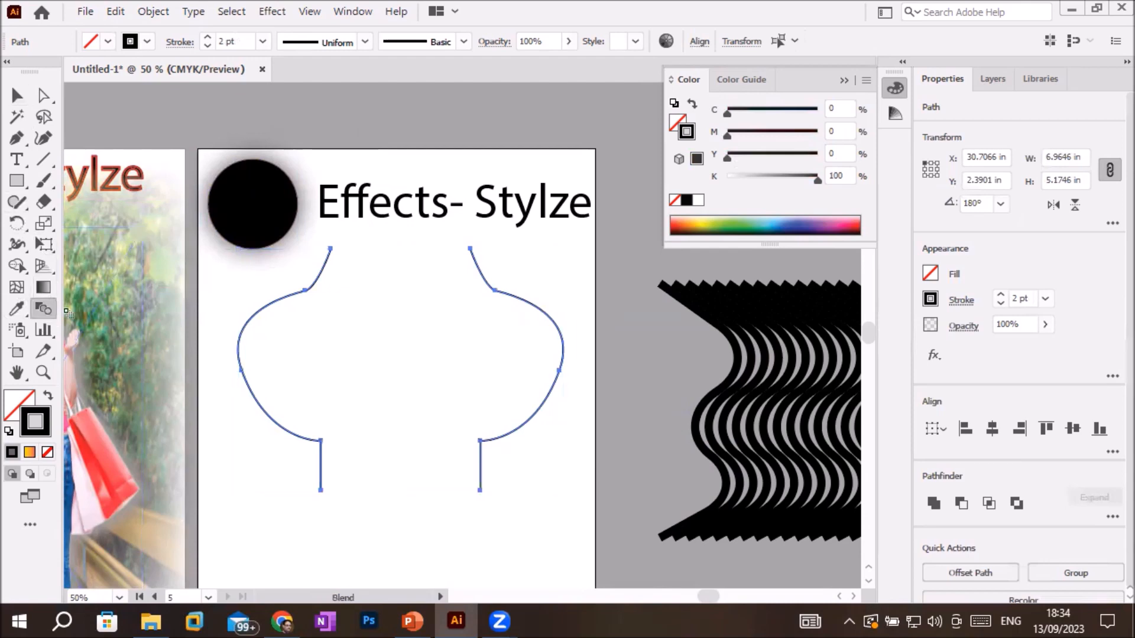
click(241, 341)
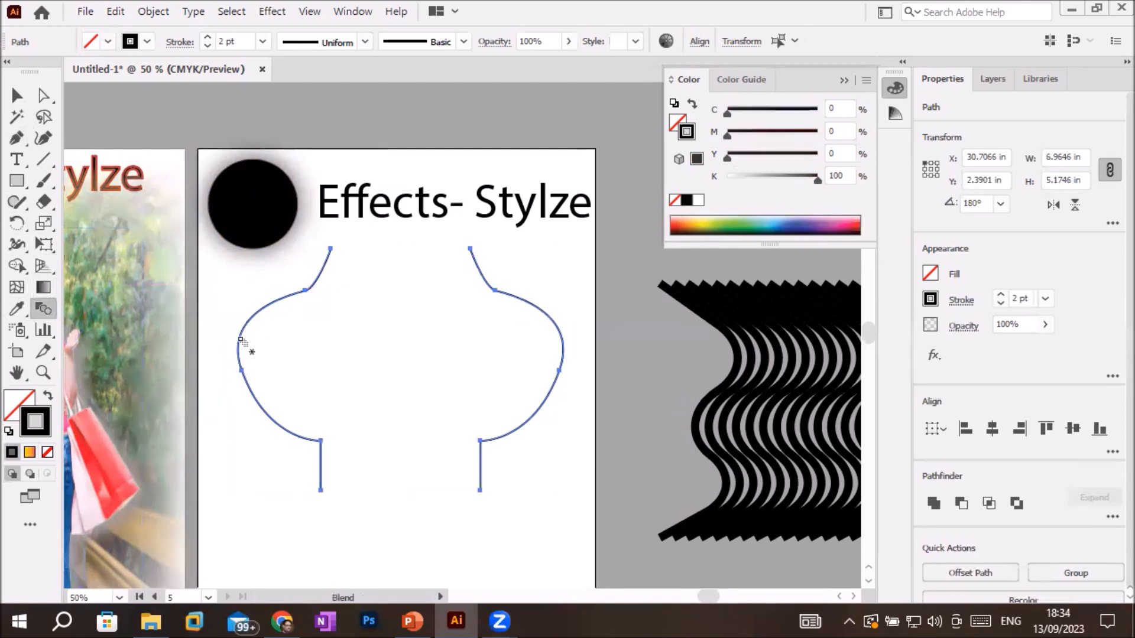
click(561, 364)
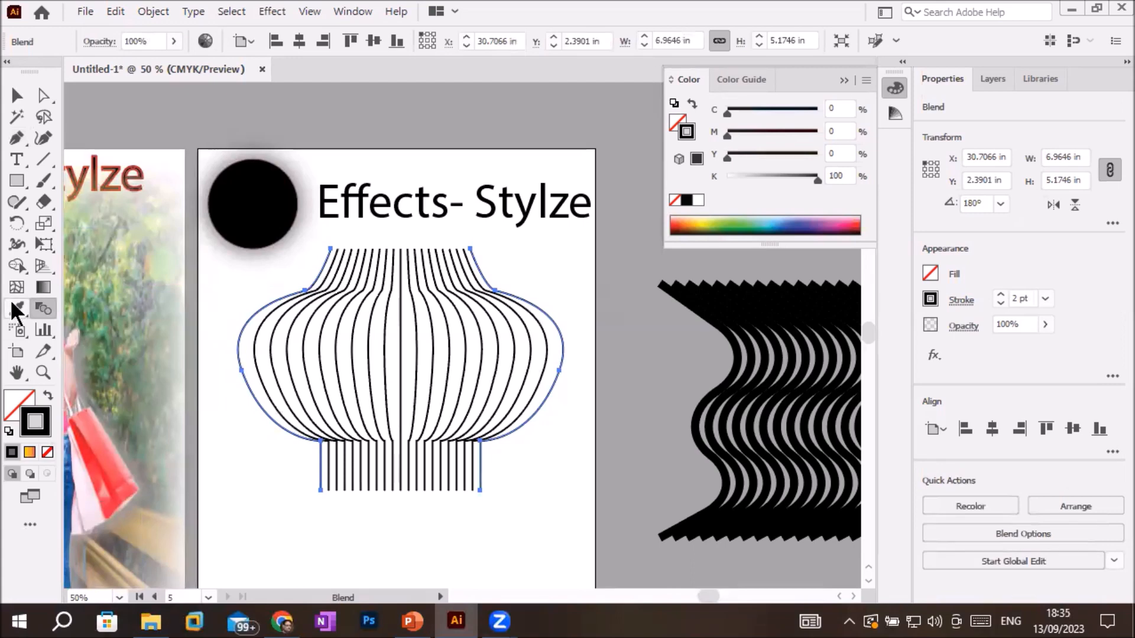
click(18, 96)
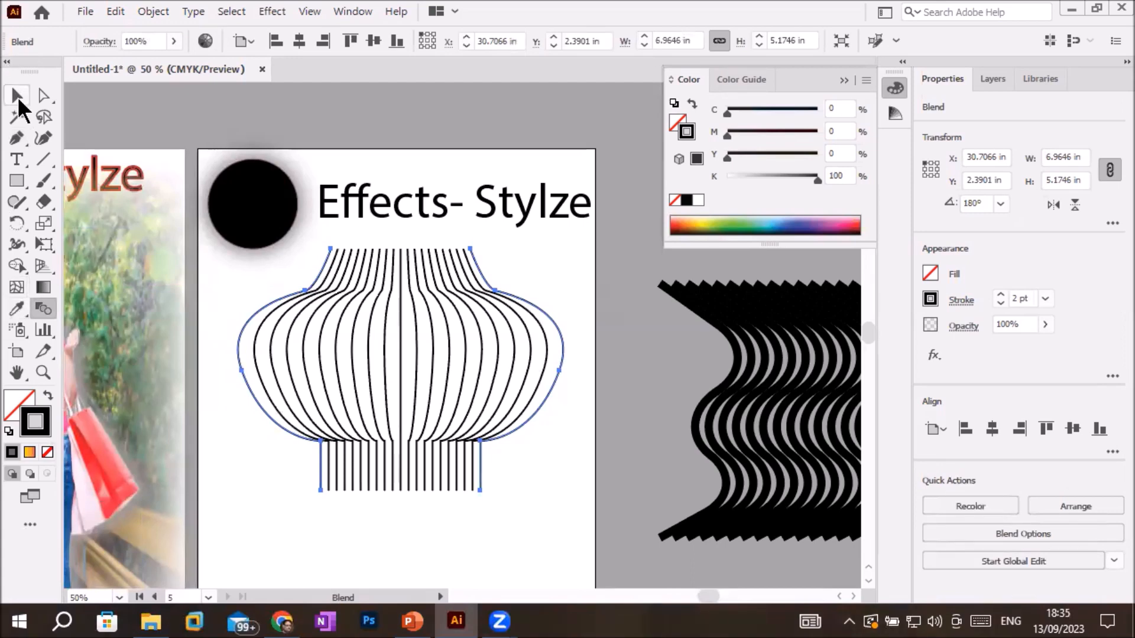
click(399, 522)
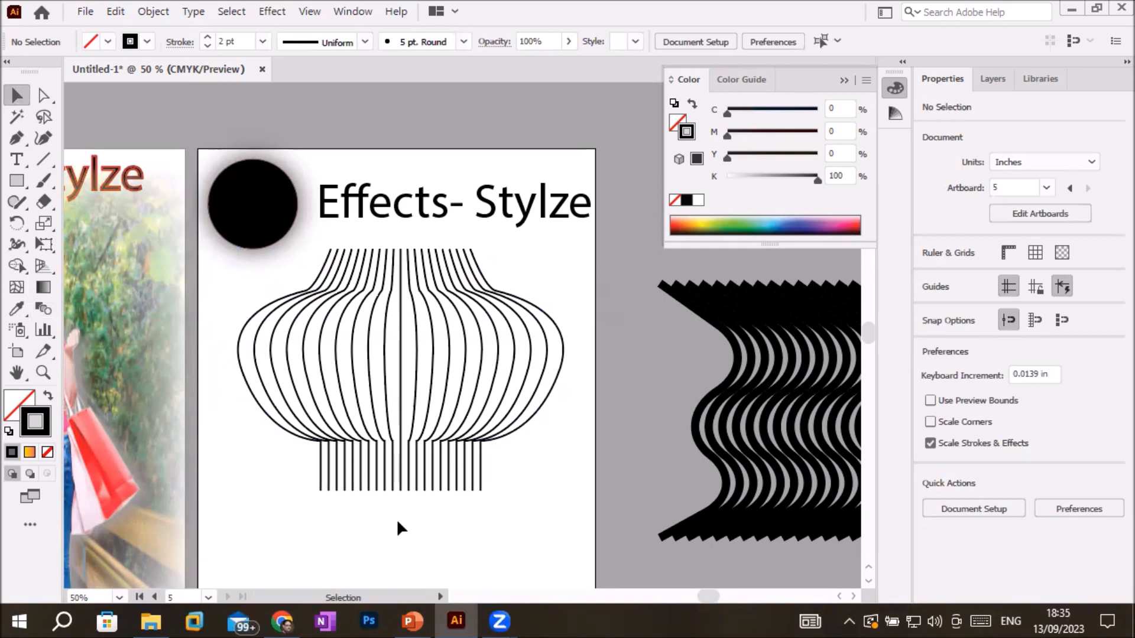
- Move the vase blend off the artboard to the canvas area above the wave pattern
scroll(398, 526, down, 2)
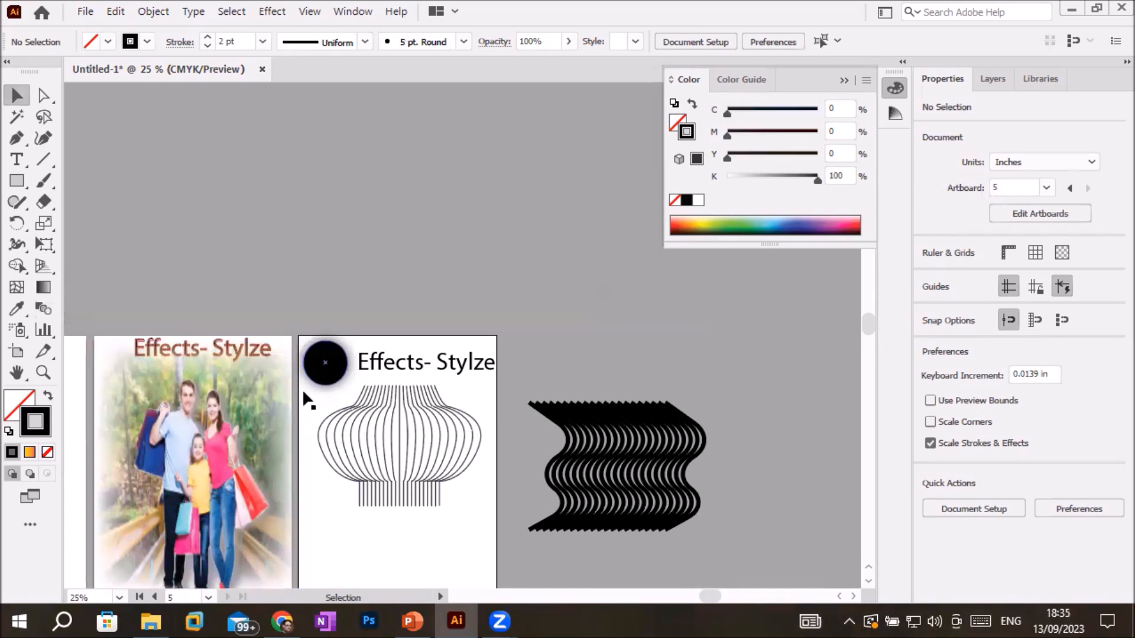
drag(297, 391, 273, 383)
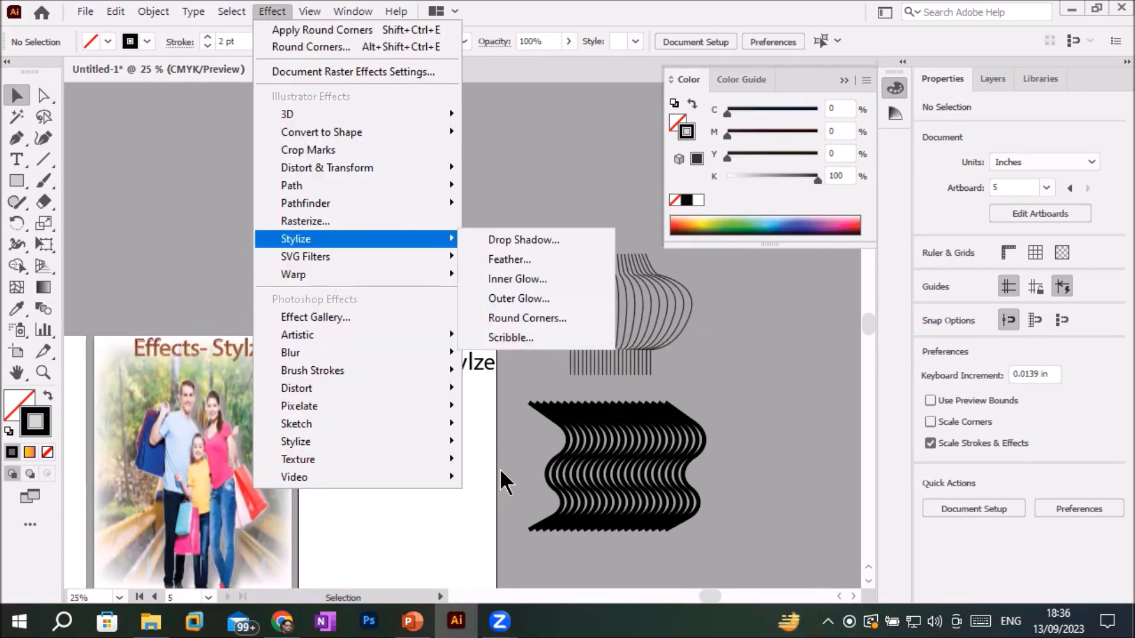
click(429, 512)
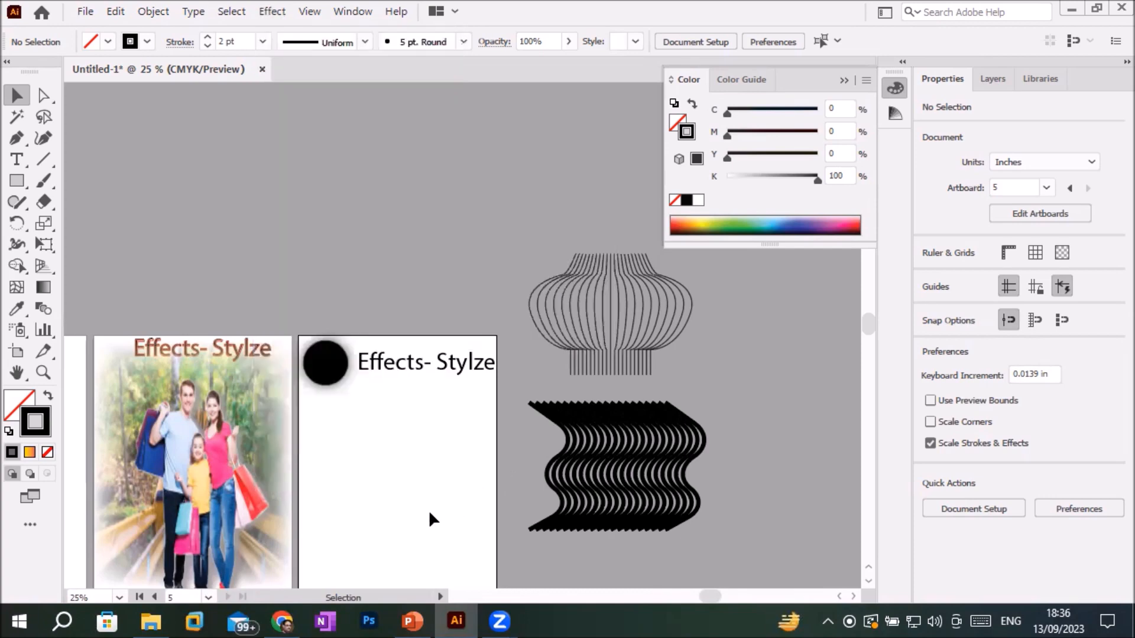
key(ctrl)
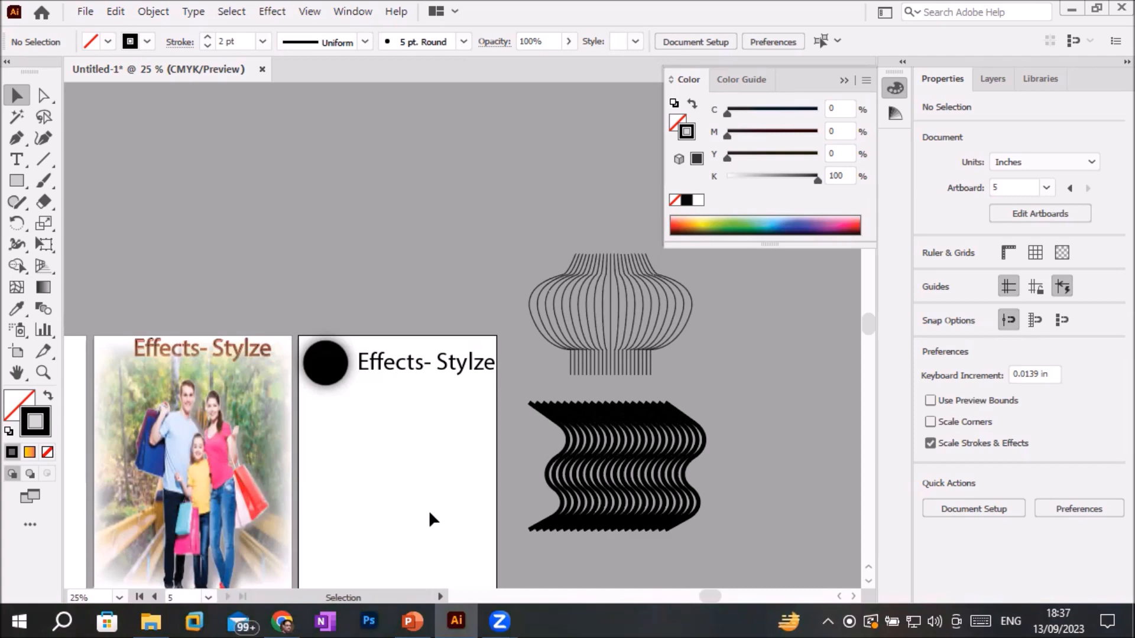
- Draw an unfilled rectangle about 5.87 in by 5.04 in on the artboard below the title
scroll(428, 509, up, 3)
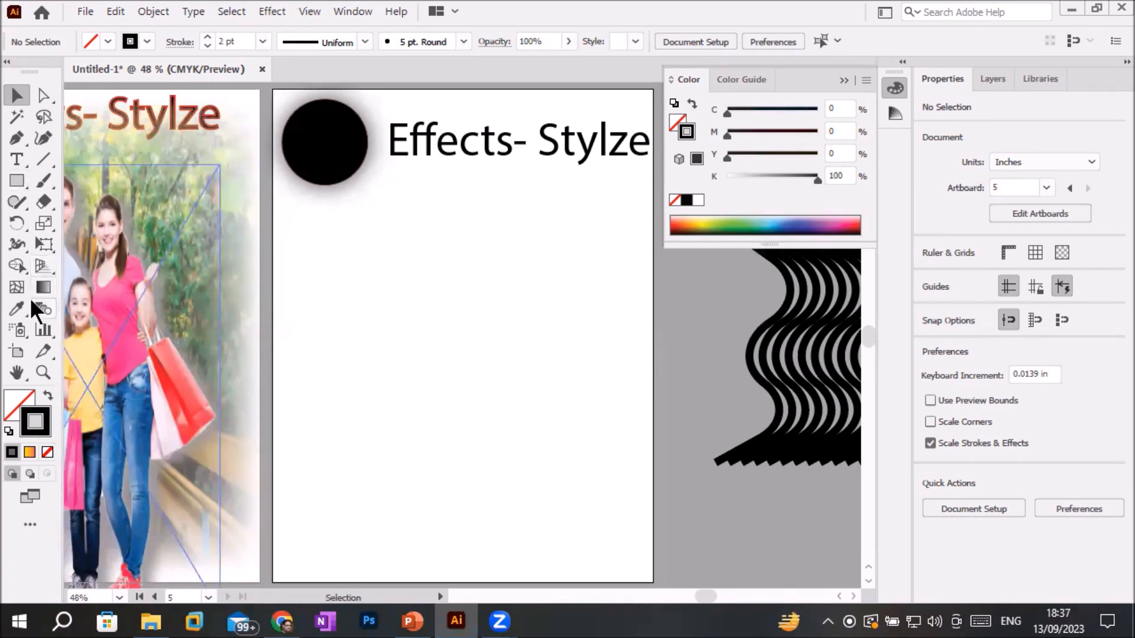
click(16, 181)
drag(338, 259, 601, 485)
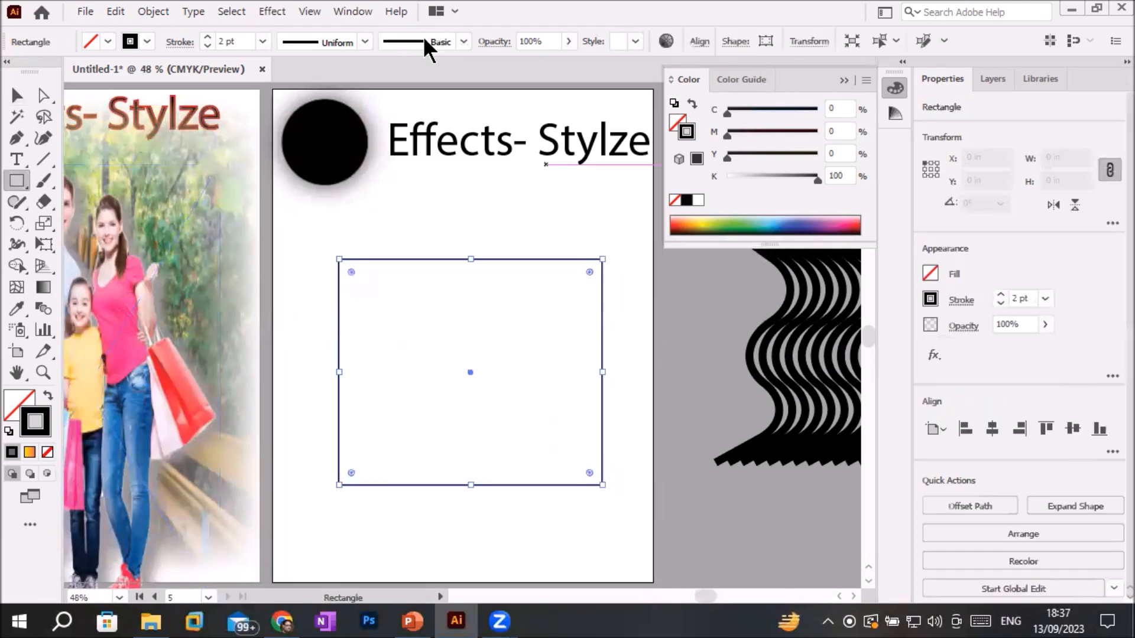
- Preview a Scribble effect on the rectangle with path overlap -0.08 in, overlap variation 0.15 in and stroke width 0.01 in
click(272, 12)
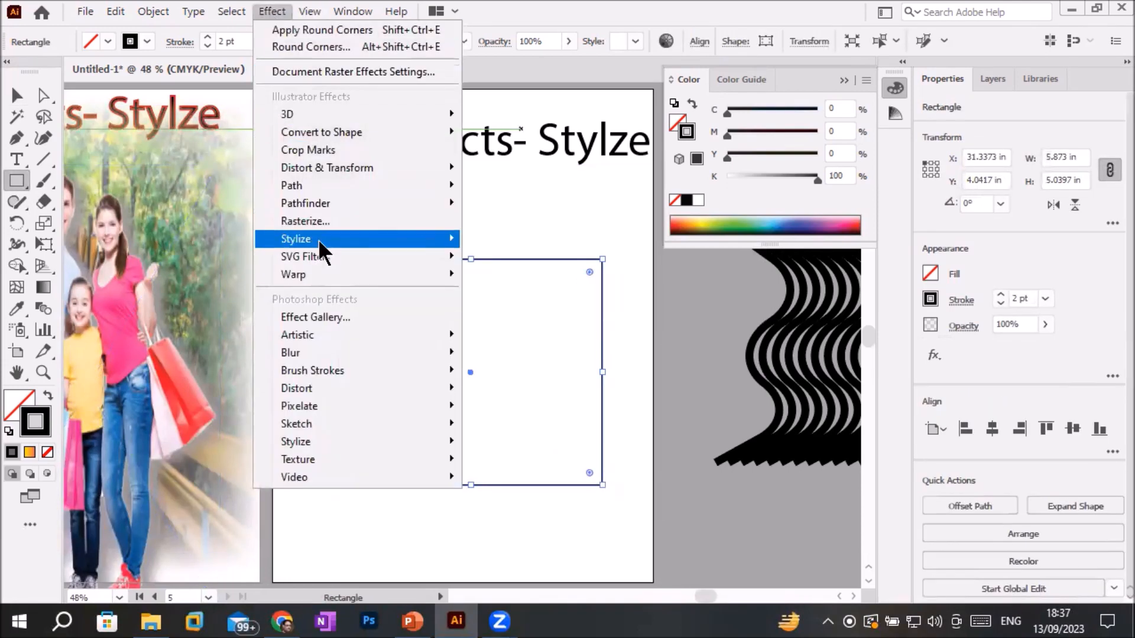
mouse_move(362, 242)
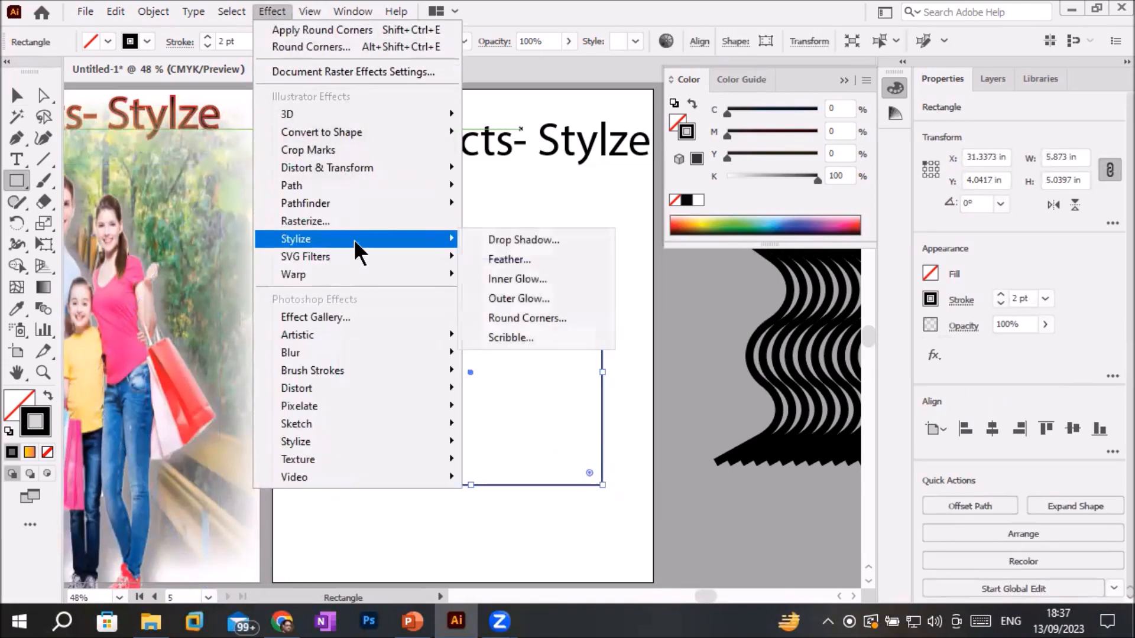
click(531, 341)
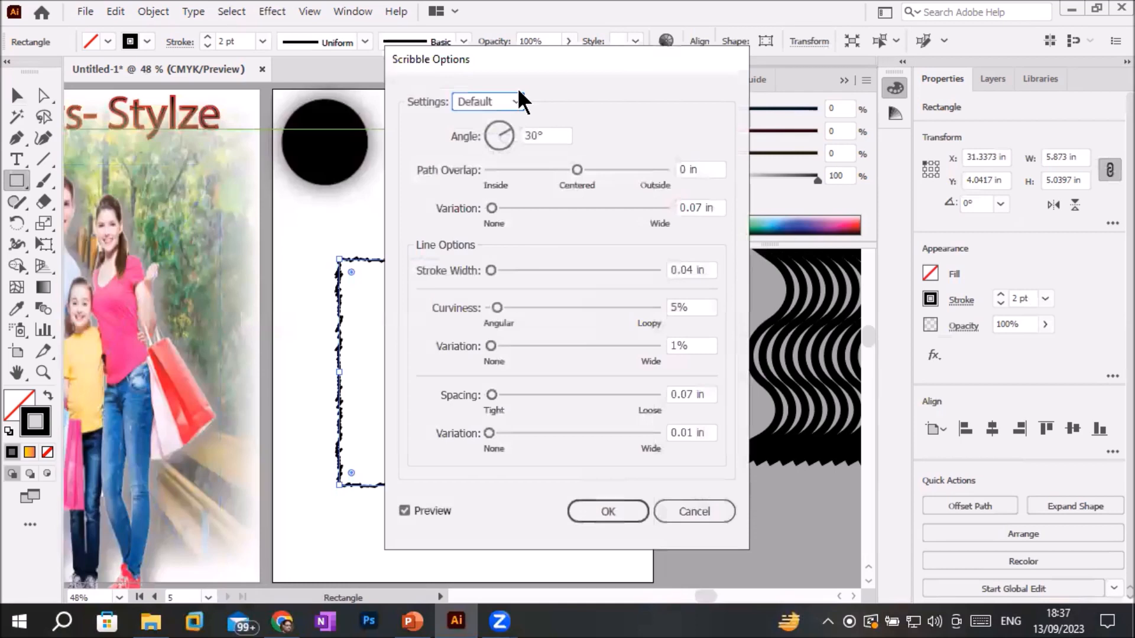
drag(540, 56, 838, 59)
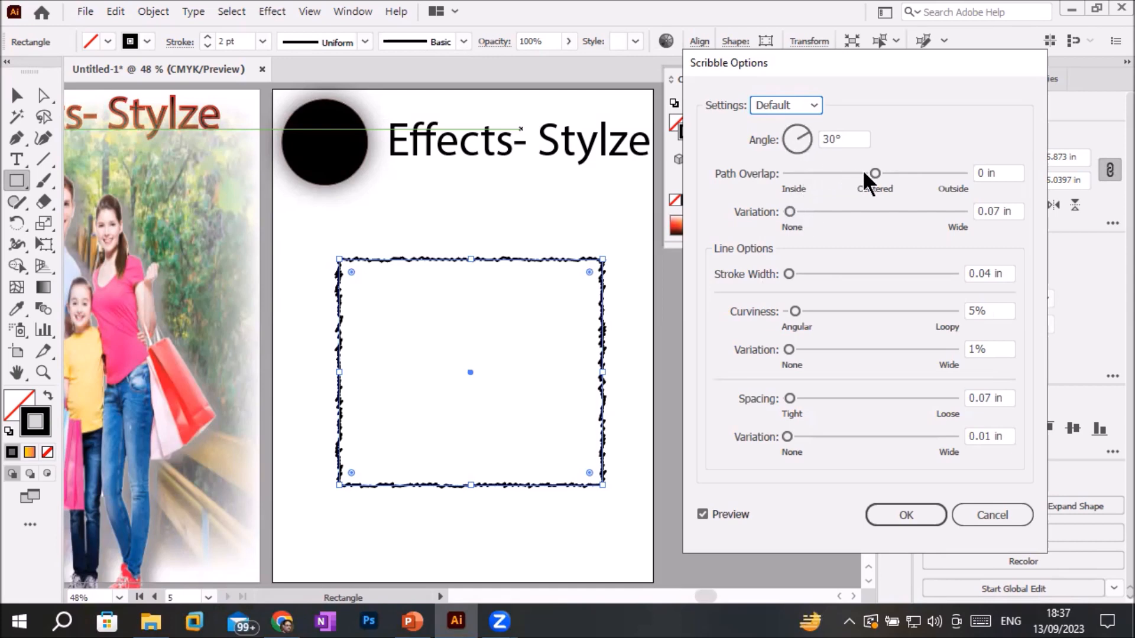
mouse_move(872, 171)
mouse_down()
mouse_move(895, 171)
mouse_move(844, 173)
mouse_move(878, 173)
mouse_up()
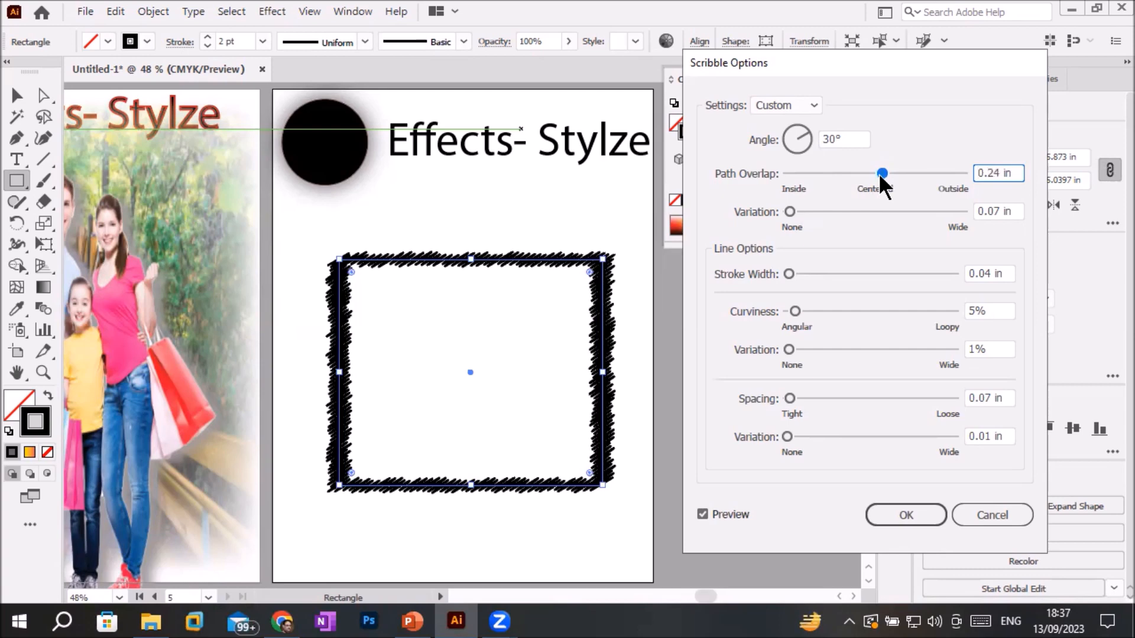
drag(792, 211, 817, 211)
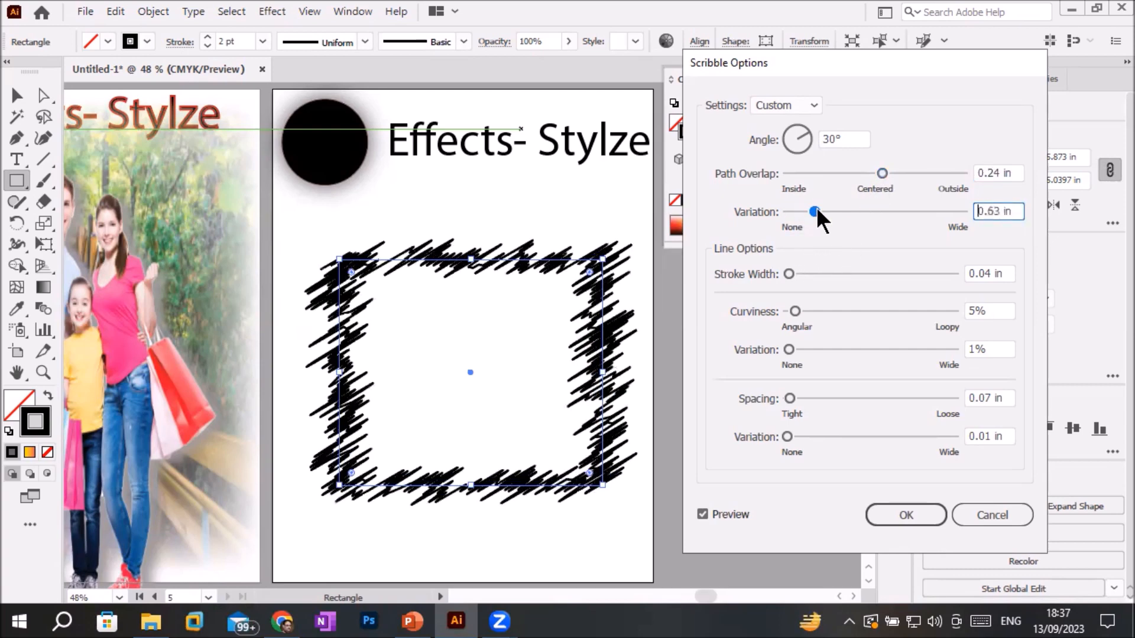
drag(813, 212, 788, 213)
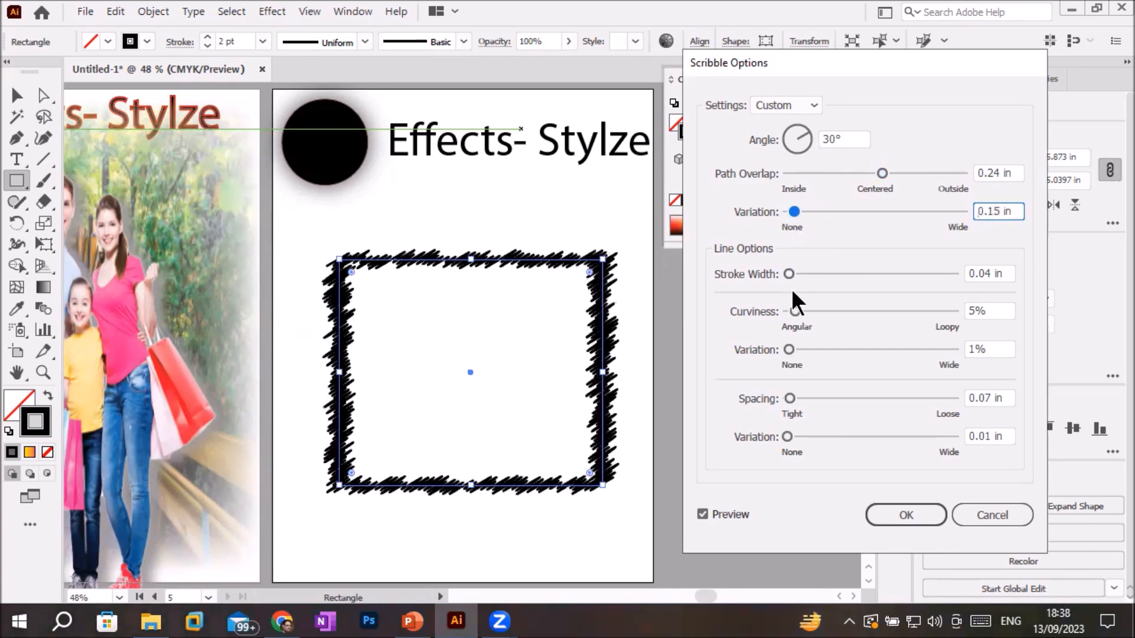
drag(882, 169, 871, 169)
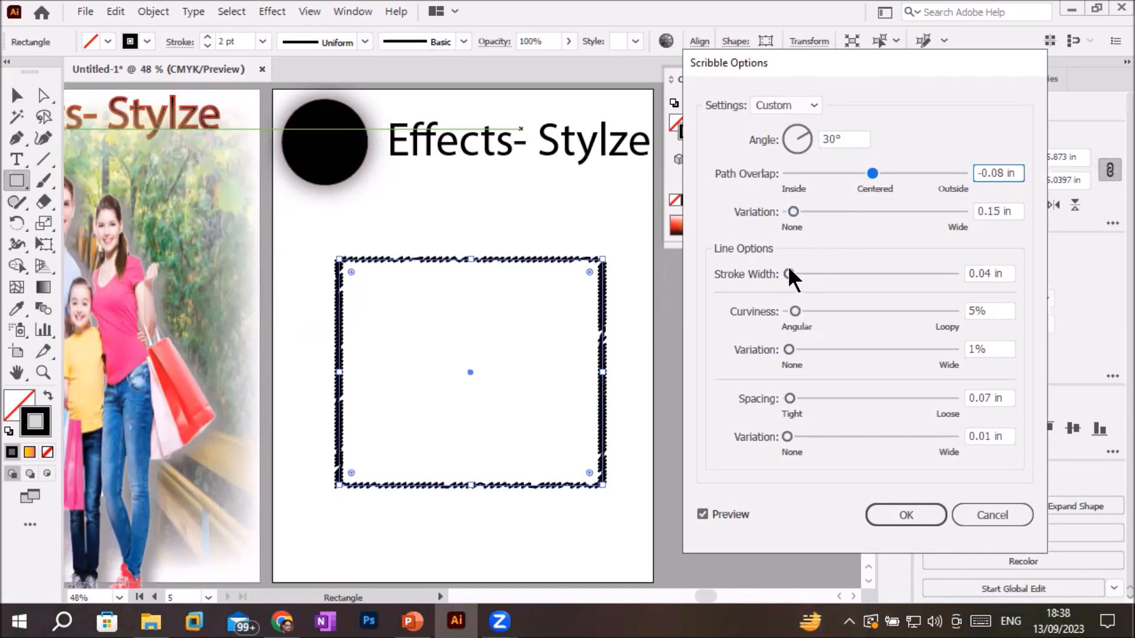
mouse_move(789, 273)
mouse_down()
mouse_move(801, 273)
mouse_move(788, 273)
mouse_up()
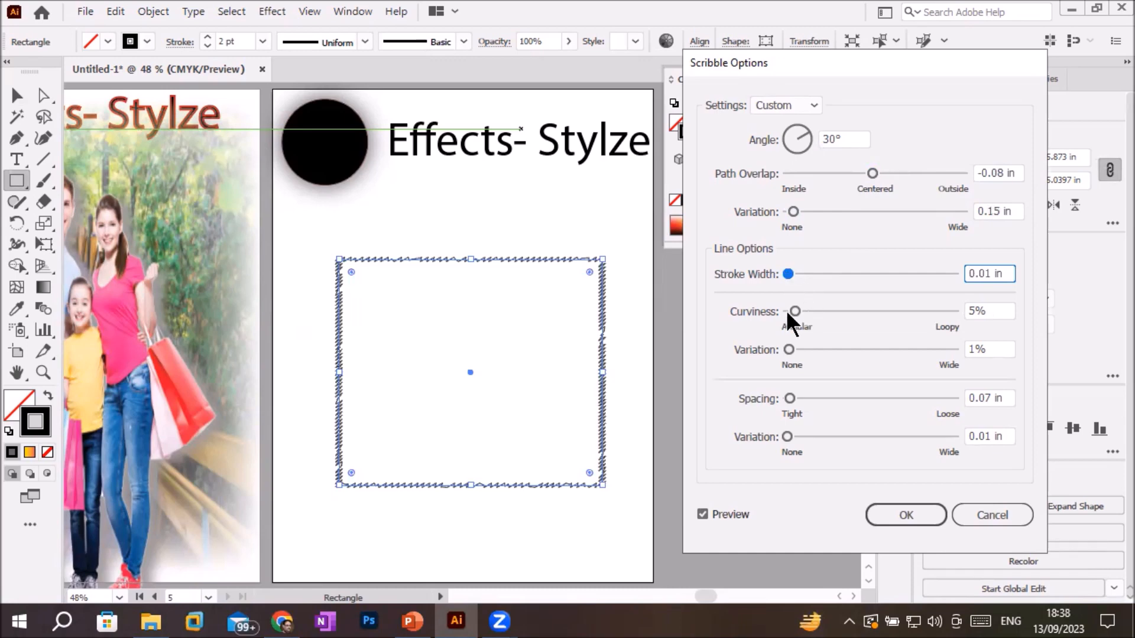
- Set the Scribble curviness to 41% with 21% variation, and the spacing to 0.53 in with 0.26 in variation
drag(794, 309, 855, 311)
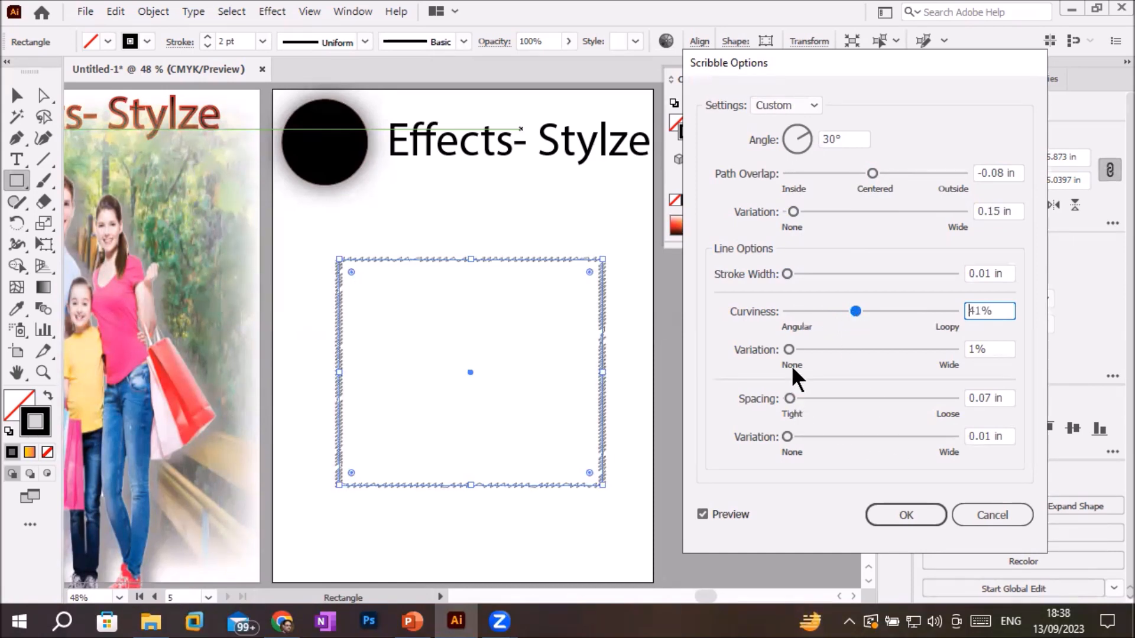
drag(788, 348, 821, 349)
drag(789, 399, 808, 399)
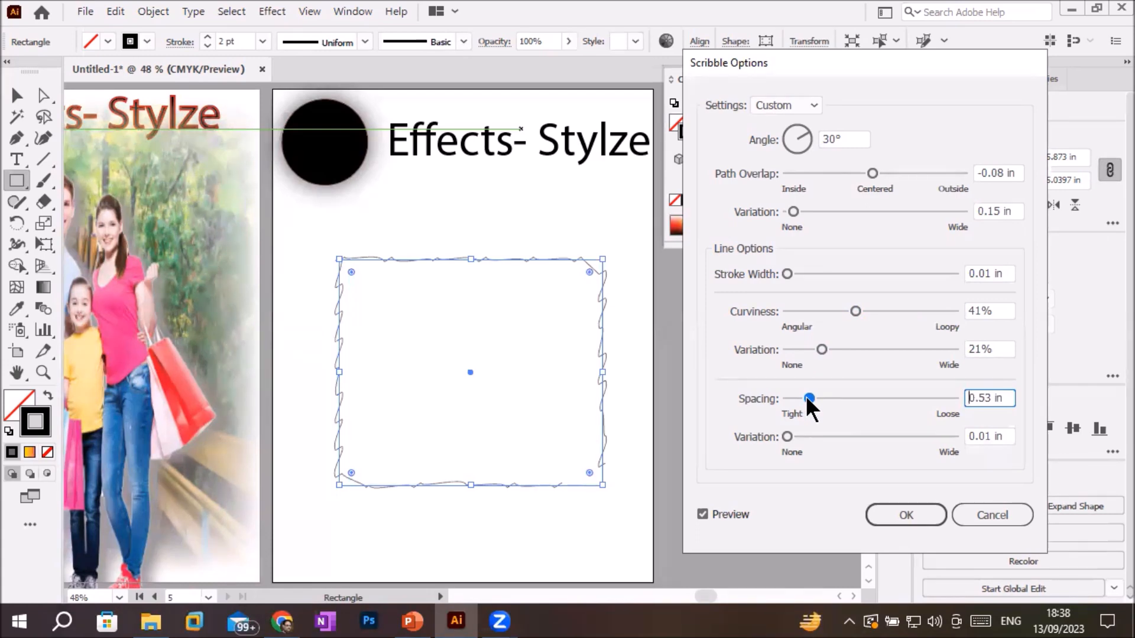
mouse_move(785, 436)
mouse_down()
mouse_move(876, 434)
mouse_move(795, 434)
mouse_up()
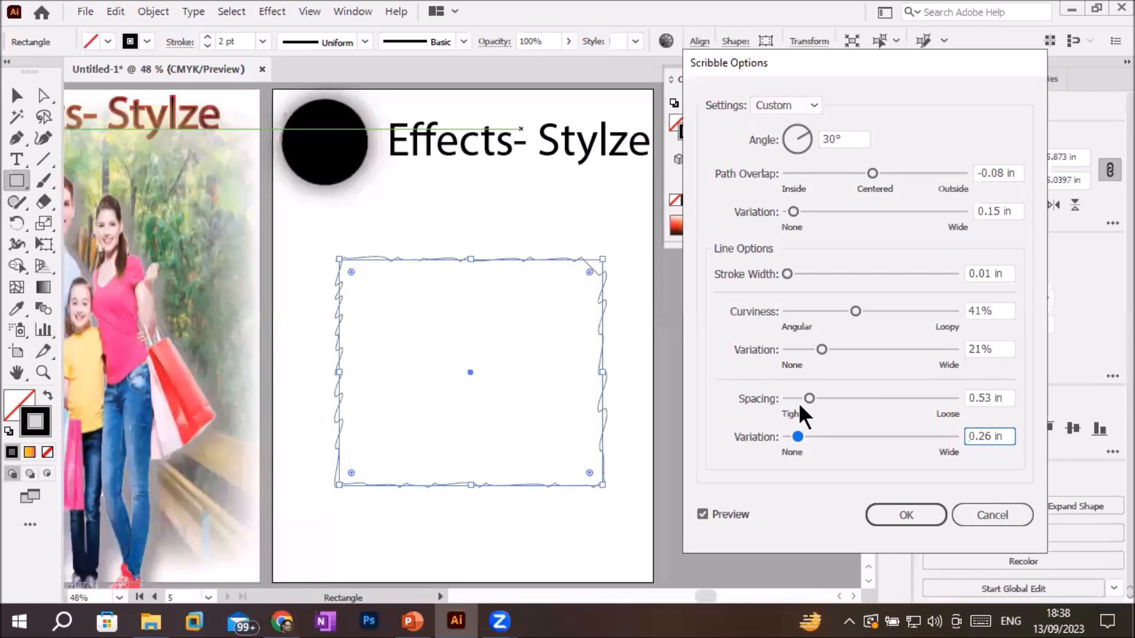
- Set the Scribble angle to 310° and apply the effect to the rectangle
click(786, 132)
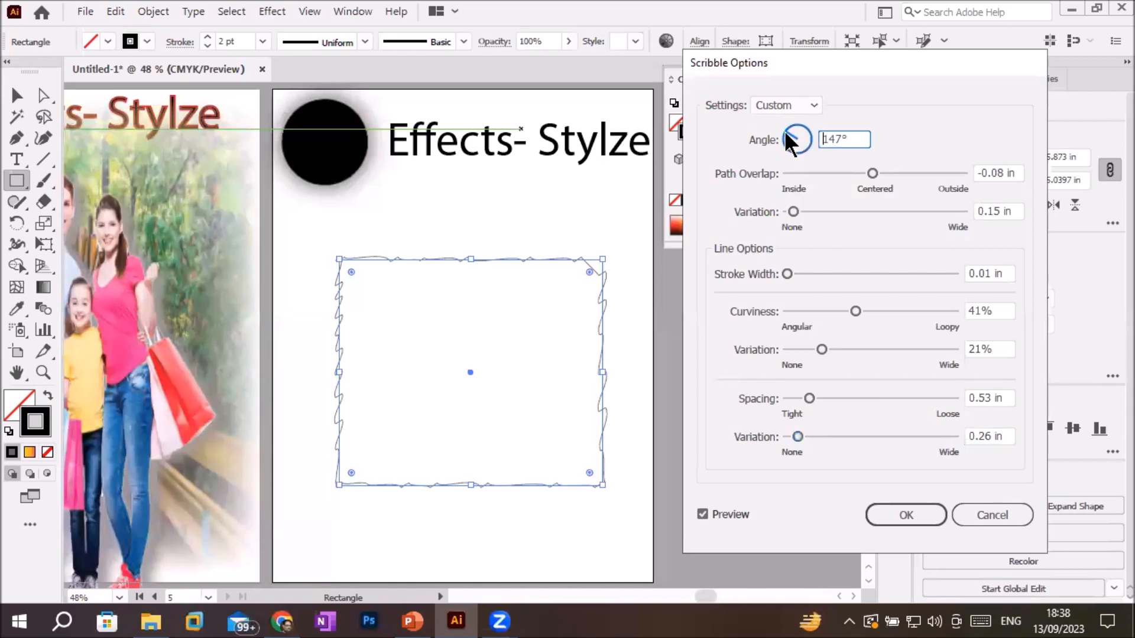
click(792, 147)
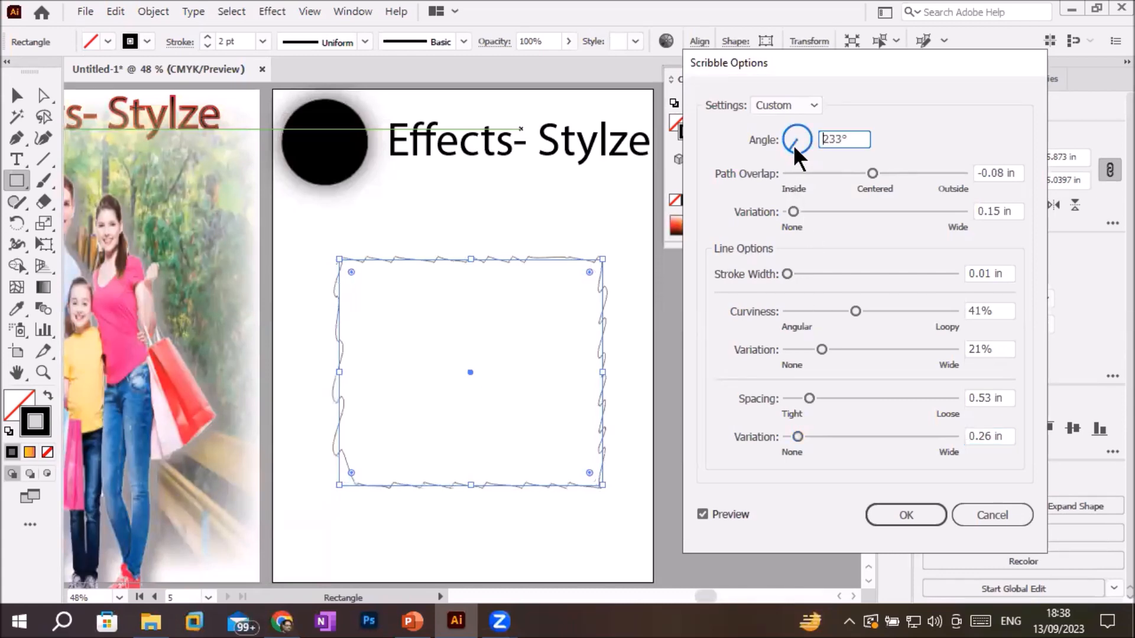
click(803, 144)
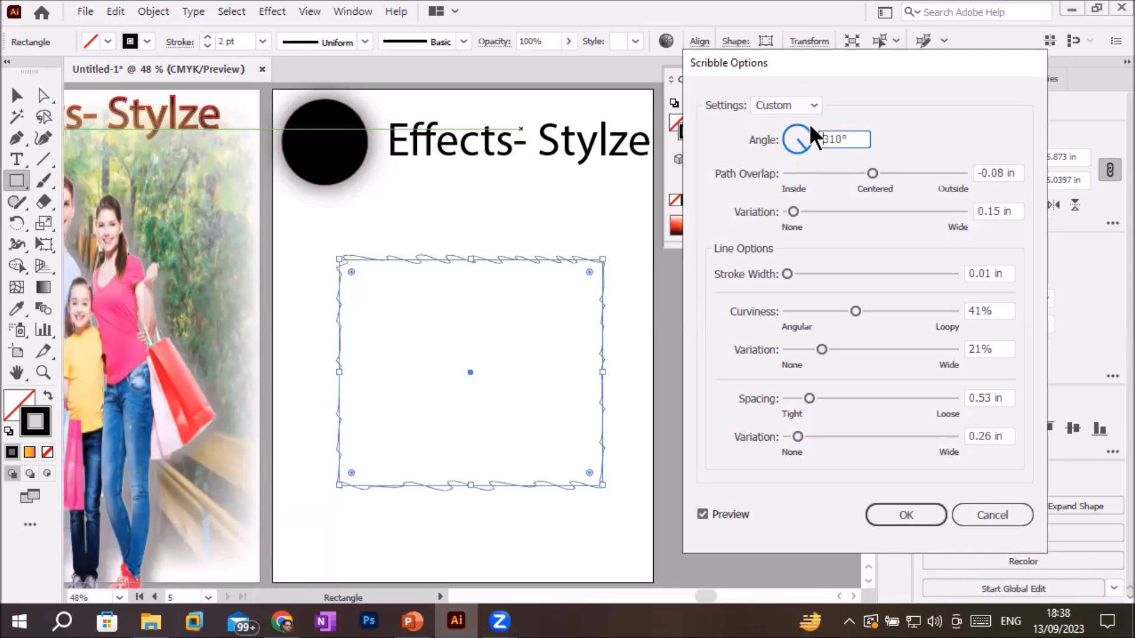
click(916, 513)
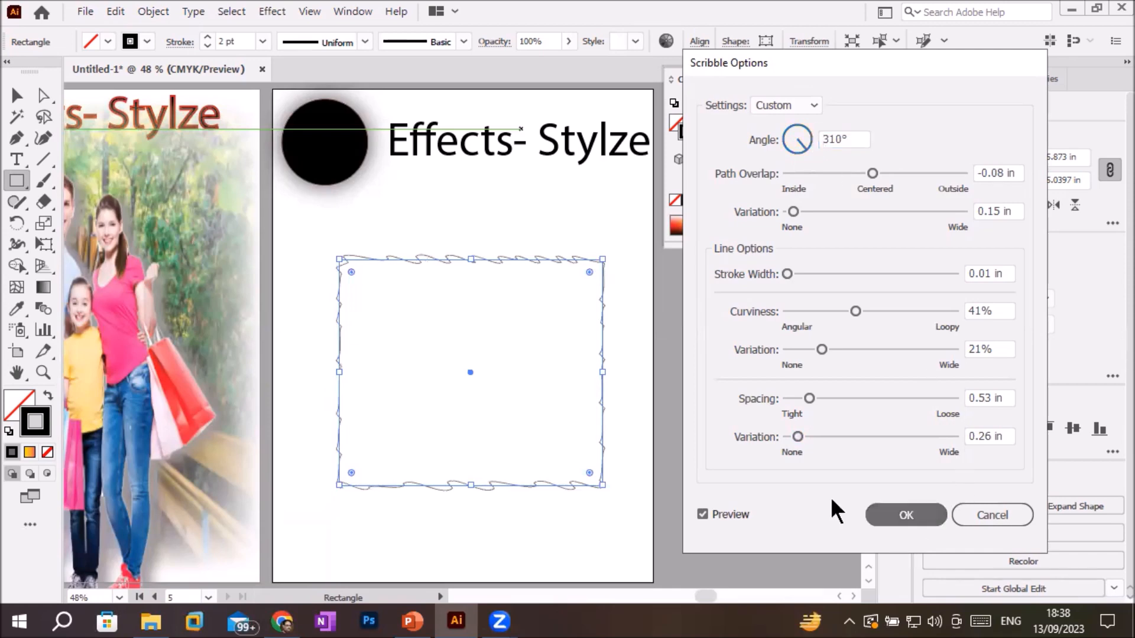
- Swap the rectangle's fill and stroke back and forth to compare the scribble on each, ending with a black stroke and no fill
click(49, 397)
click(49, 399)
click(50, 399)
click(49, 399)
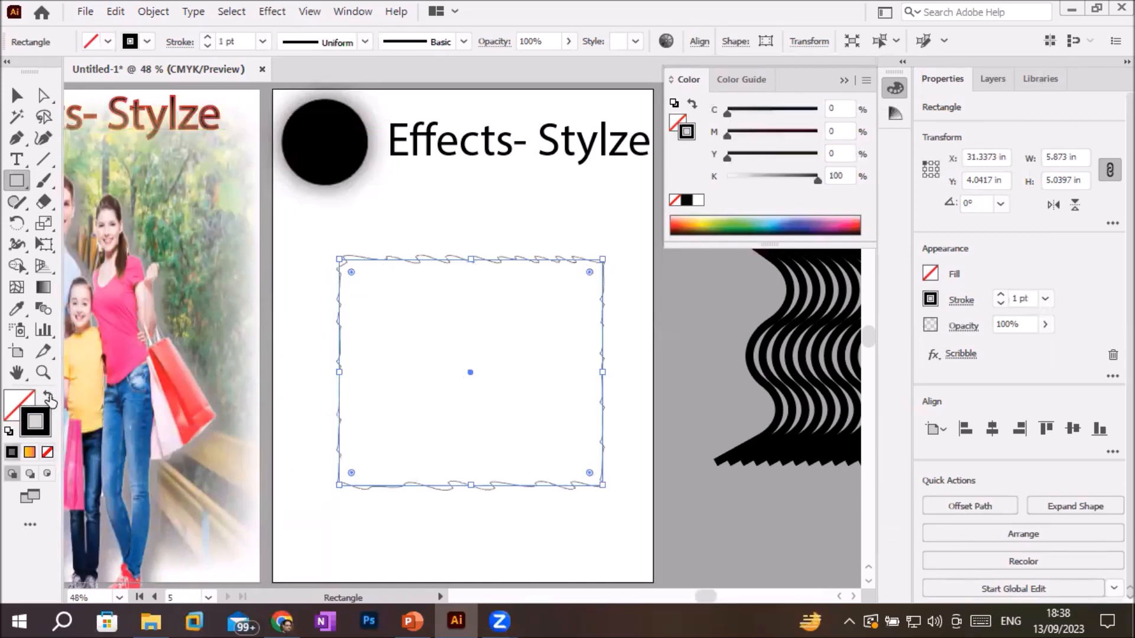
click(50, 399)
click(50, 399)
click(50, 399)
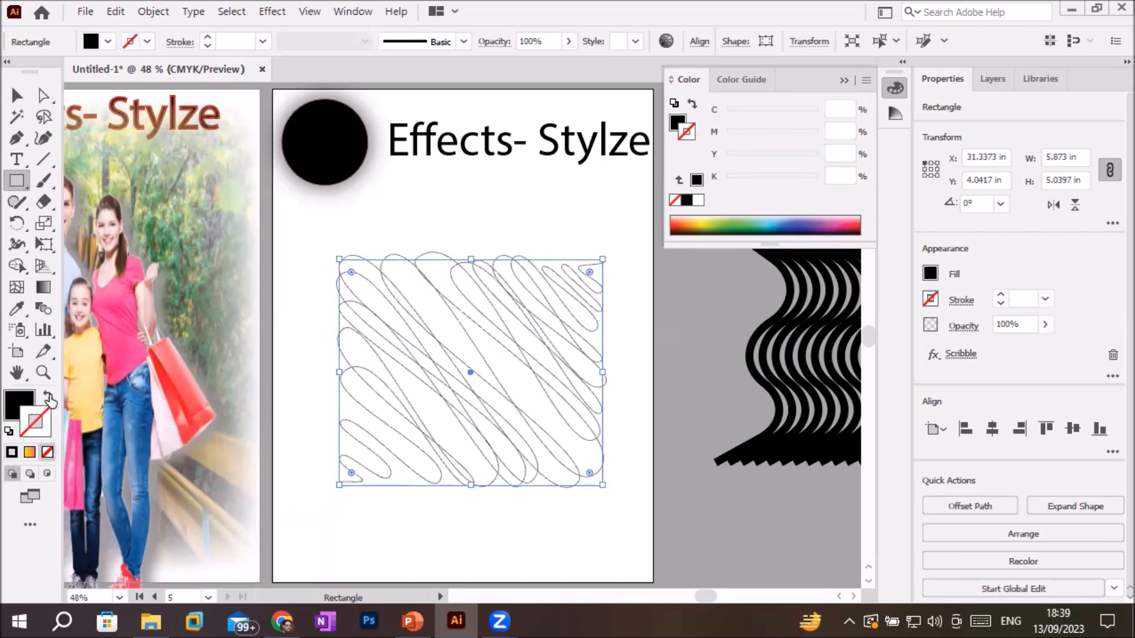
click(50, 399)
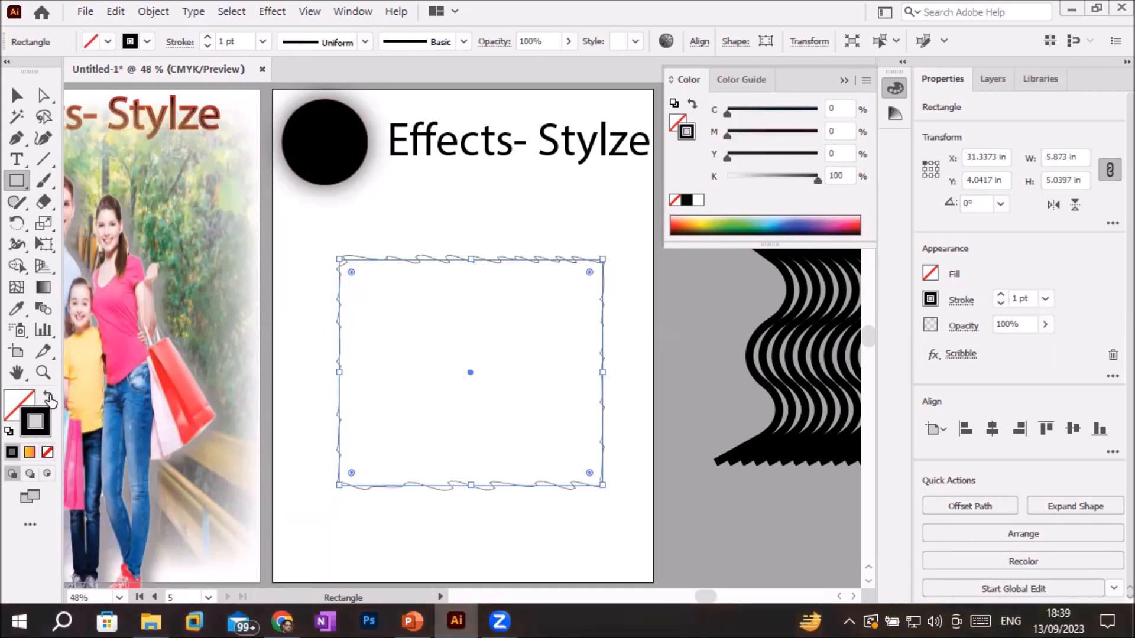
click(50, 399)
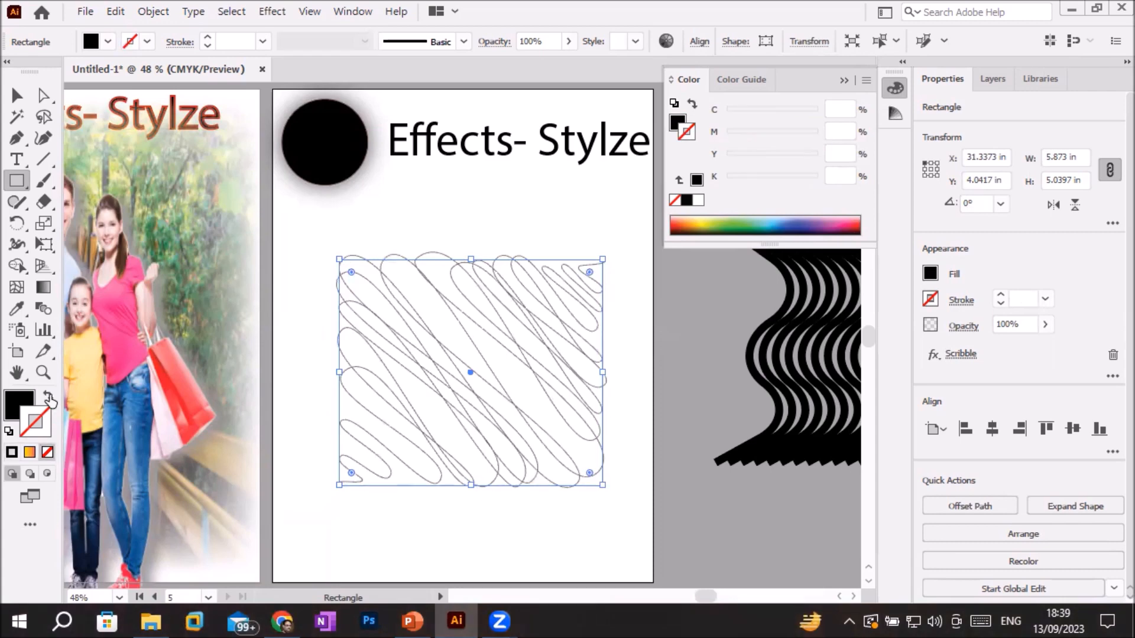
click(49, 399)
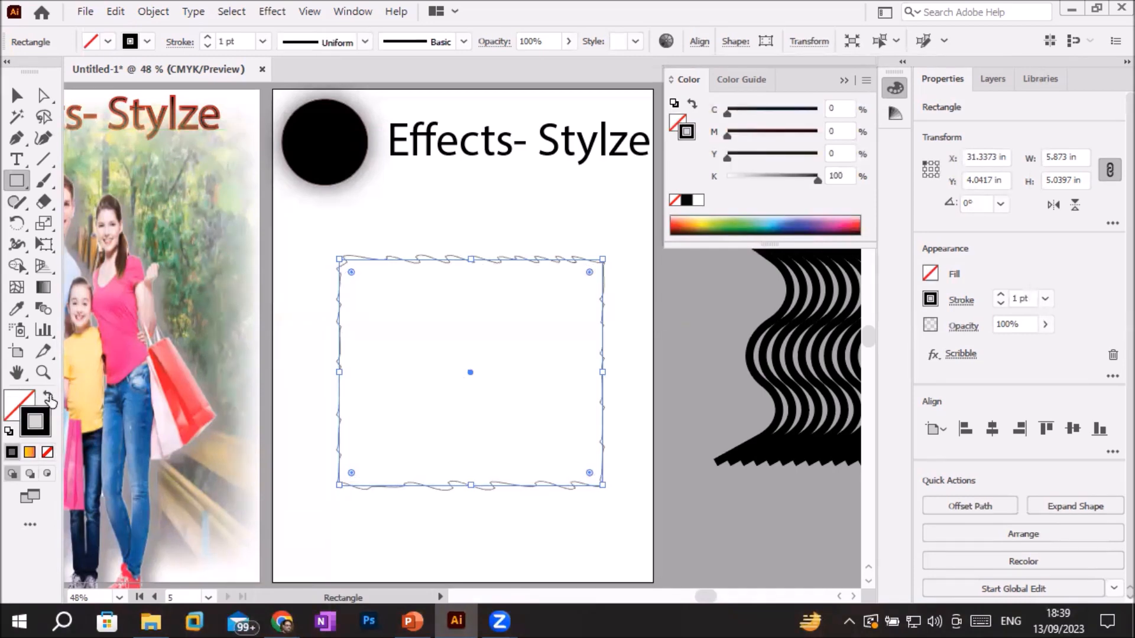
- Fill the scribbled rectangle with the red swatch C=15 M=100 Y=90 K=10, after trying cyan, keeping its black stroke
click(13, 394)
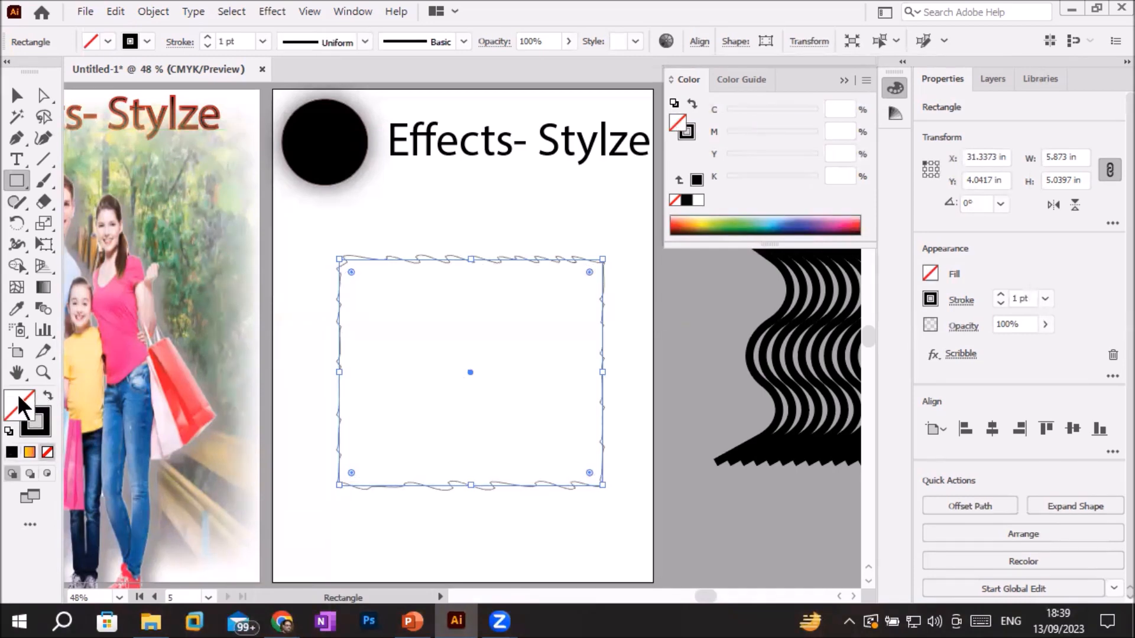
click(108, 42)
click(97, 73)
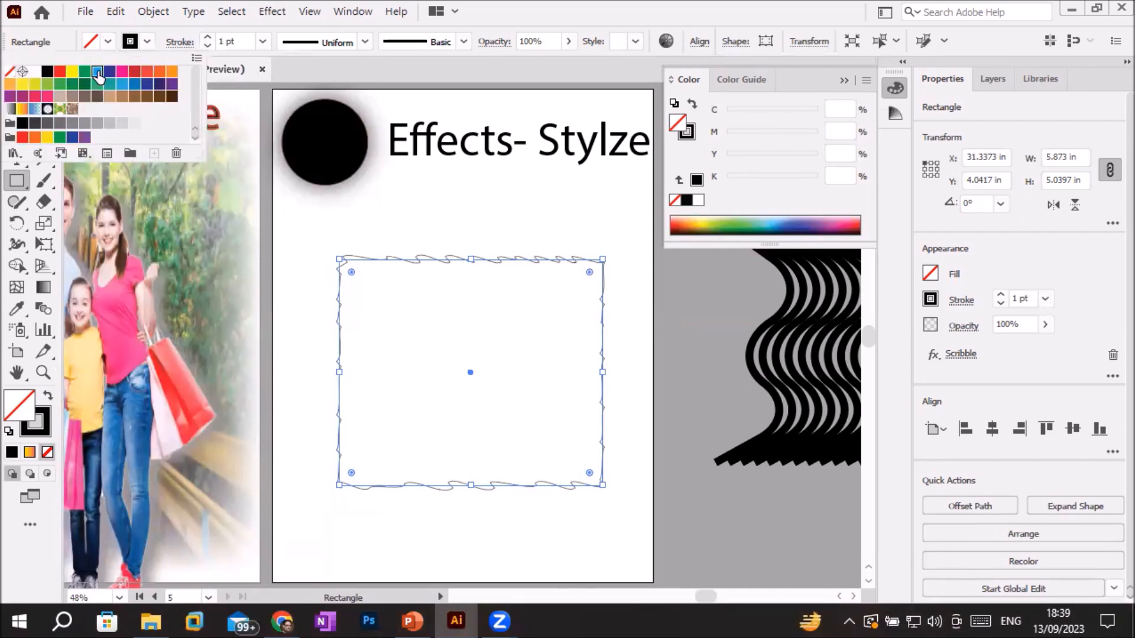
click(108, 39)
click(108, 38)
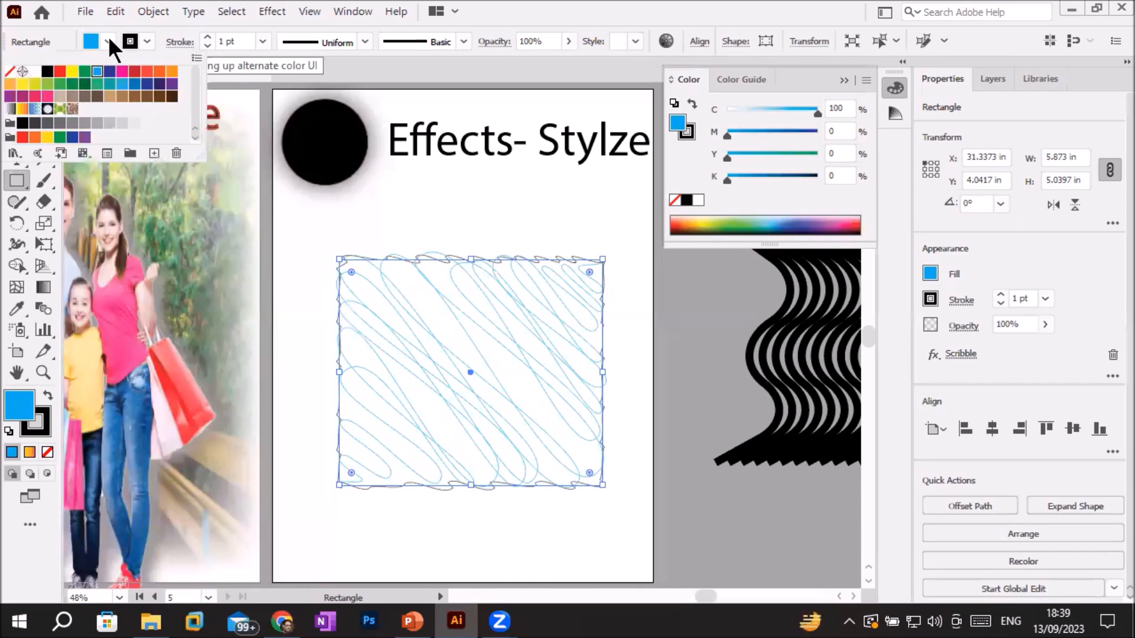
click(134, 73)
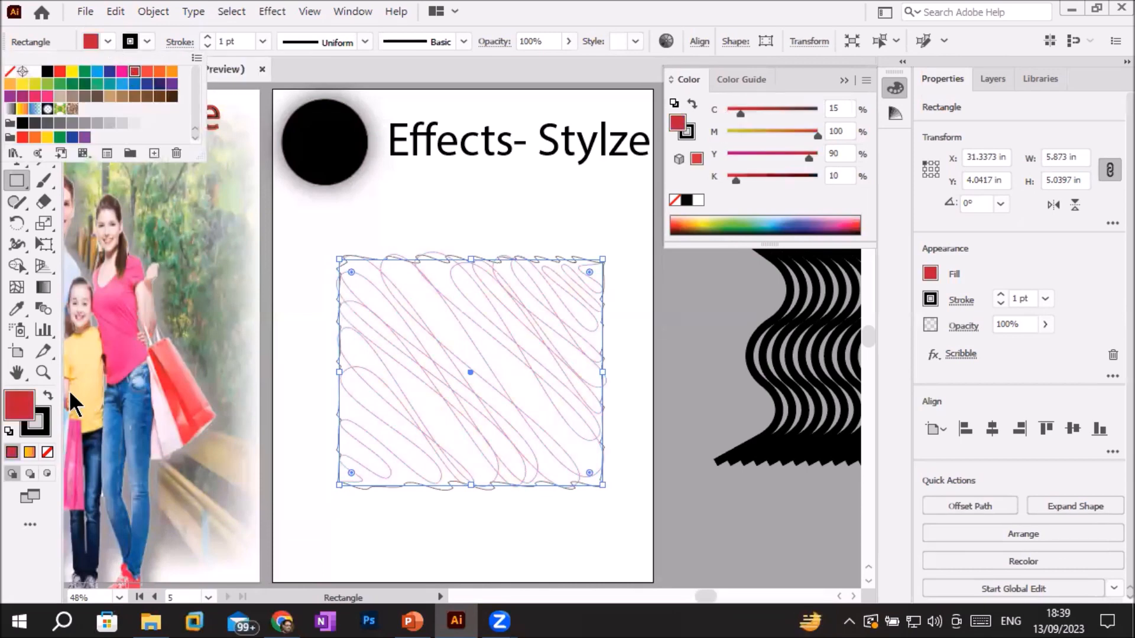
click(22, 411)
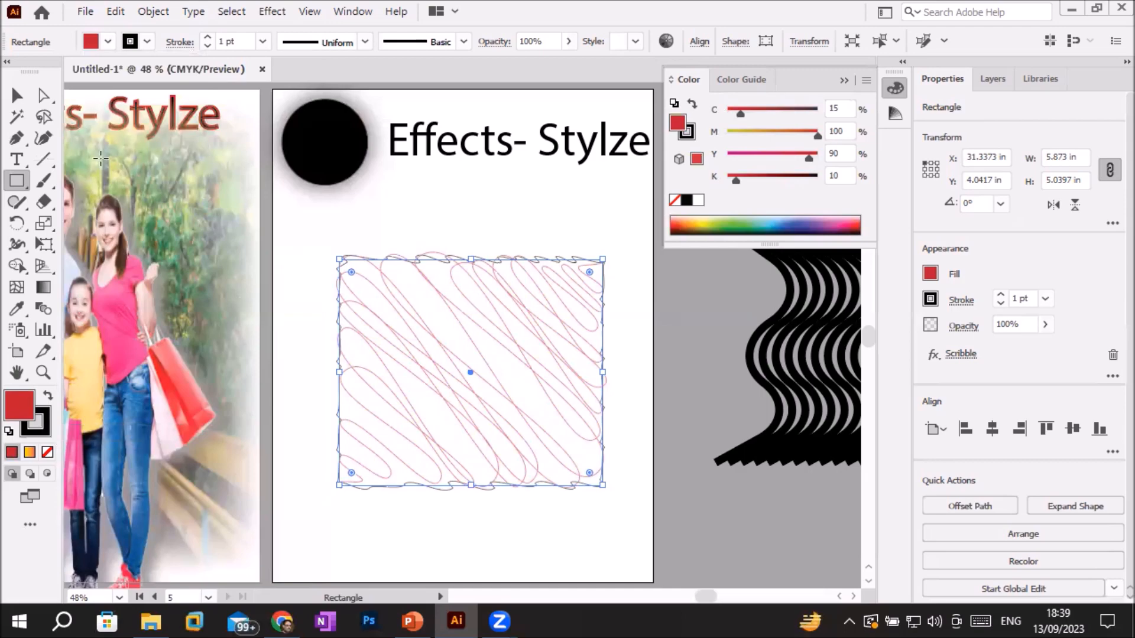
- Move the scribbled rectangle up under the title and scale it down to about 2.29 × 1.93 in
click(18, 95)
click(322, 174)
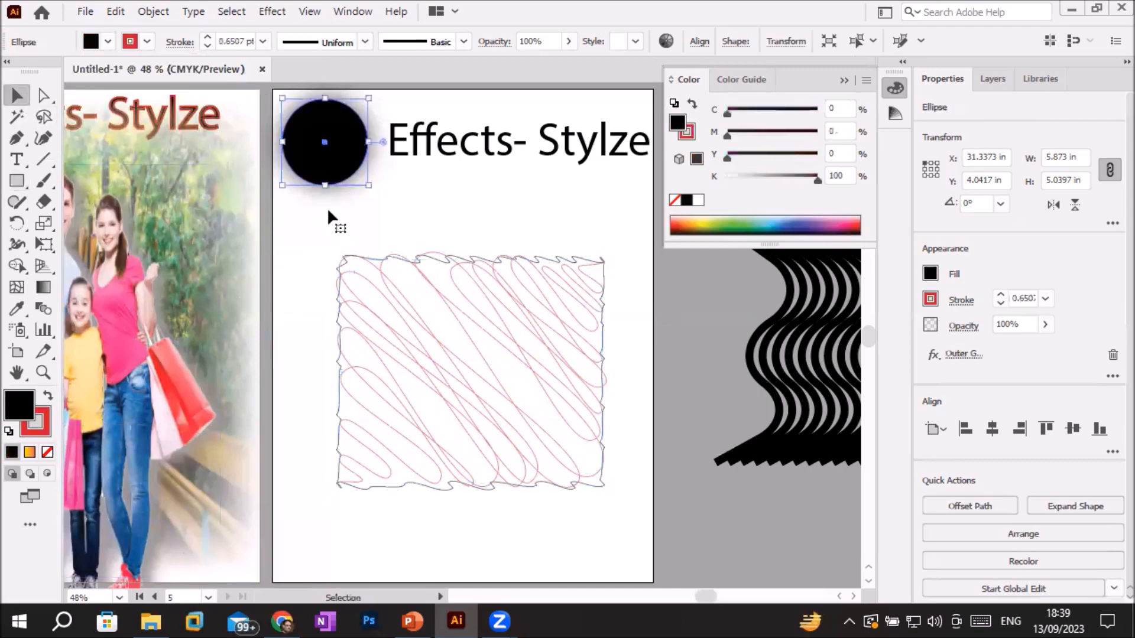
scroll(559, 243, up, 3)
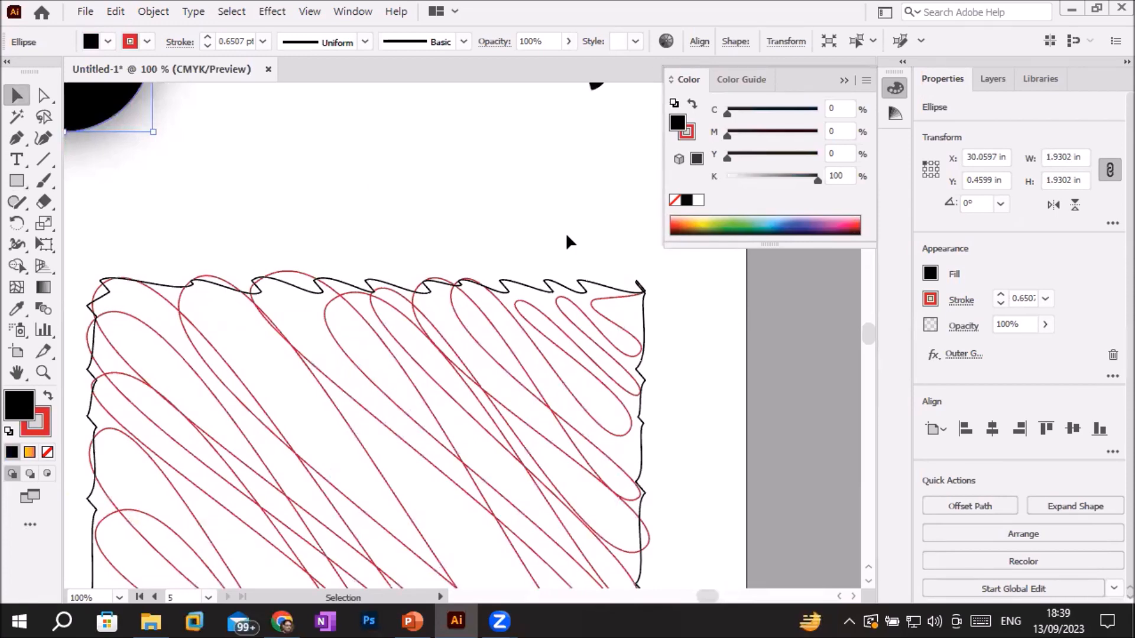
scroll(559, 254, down, 3)
scroll(559, 254, up, 1)
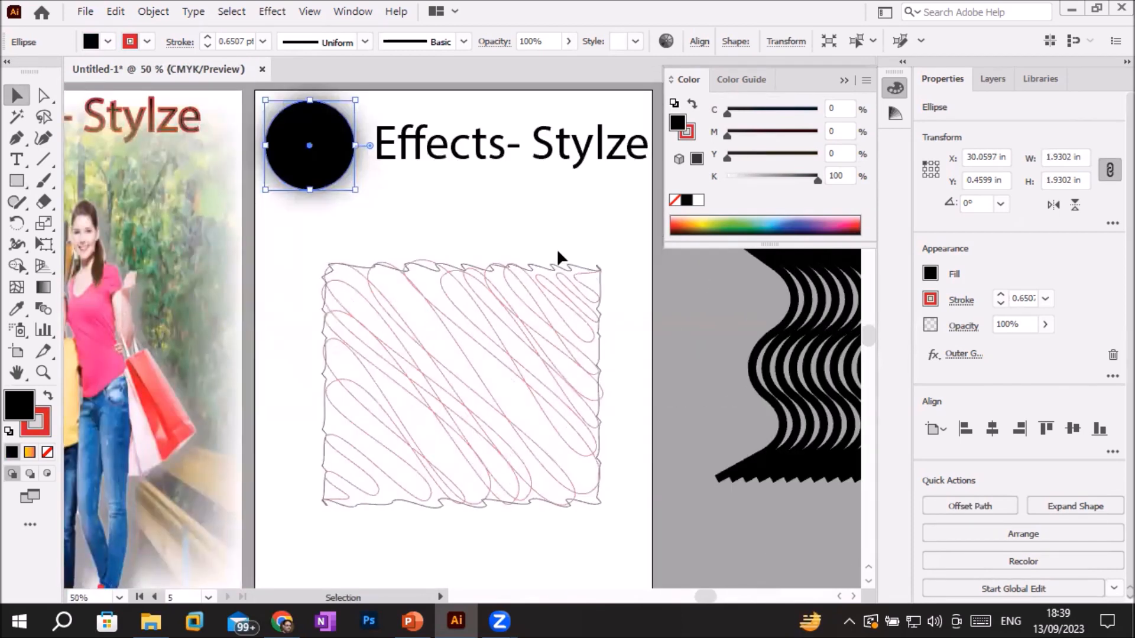
click(513, 354)
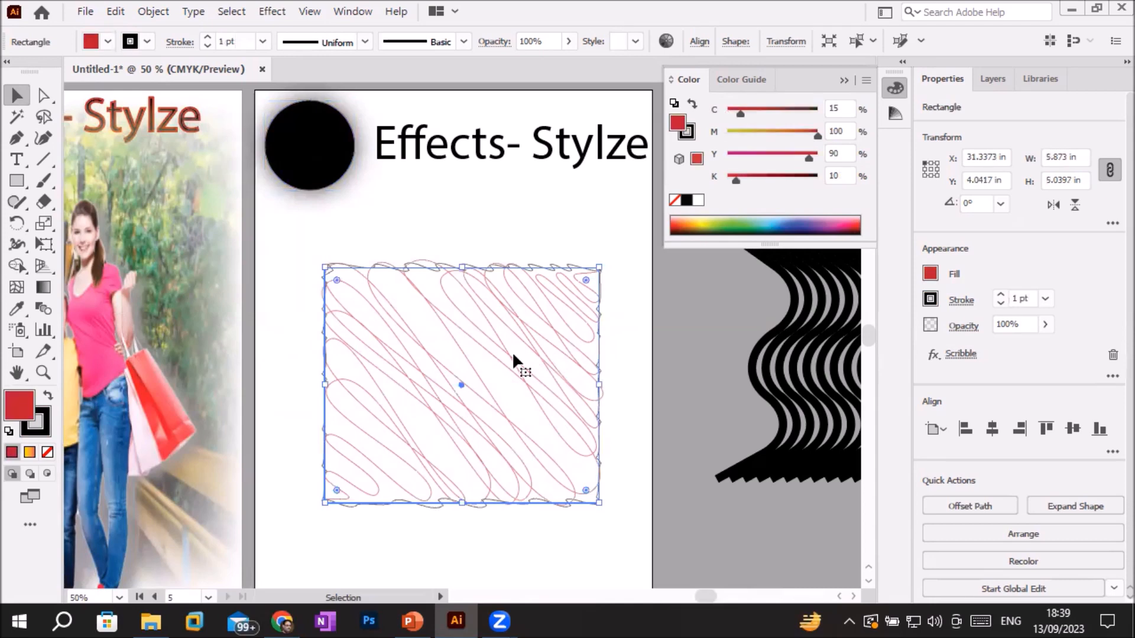
drag(511, 351, 494, 285)
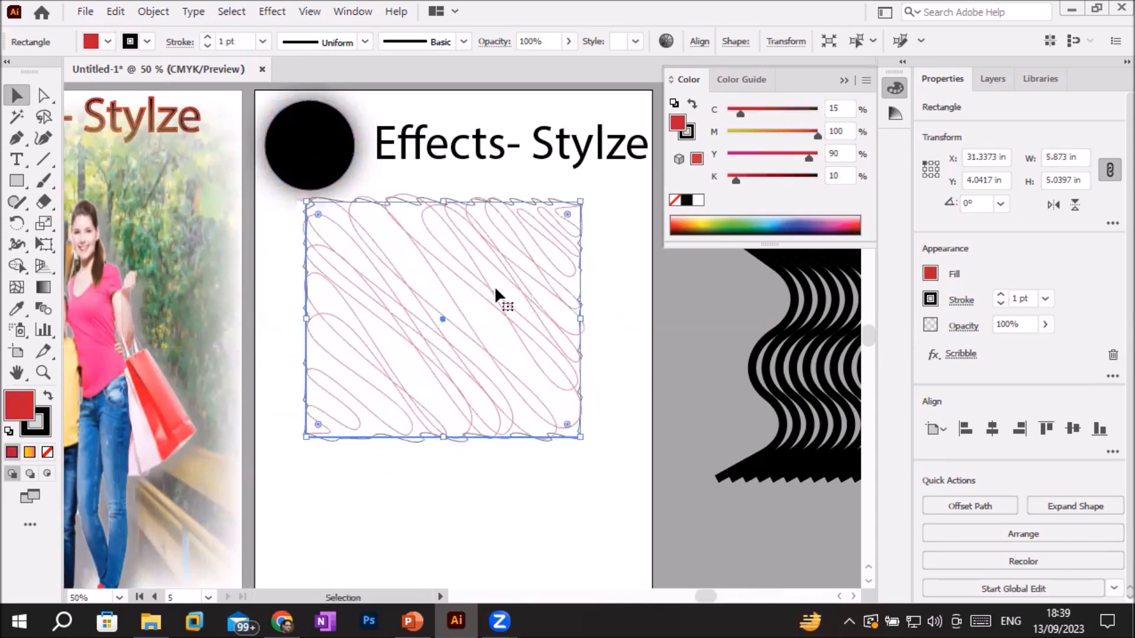
mouse_move(582, 199)
mouse_down()
mouse_move(461, 357)
mouse_move(406, 343)
mouse_move(532, 211)
mouse_up()
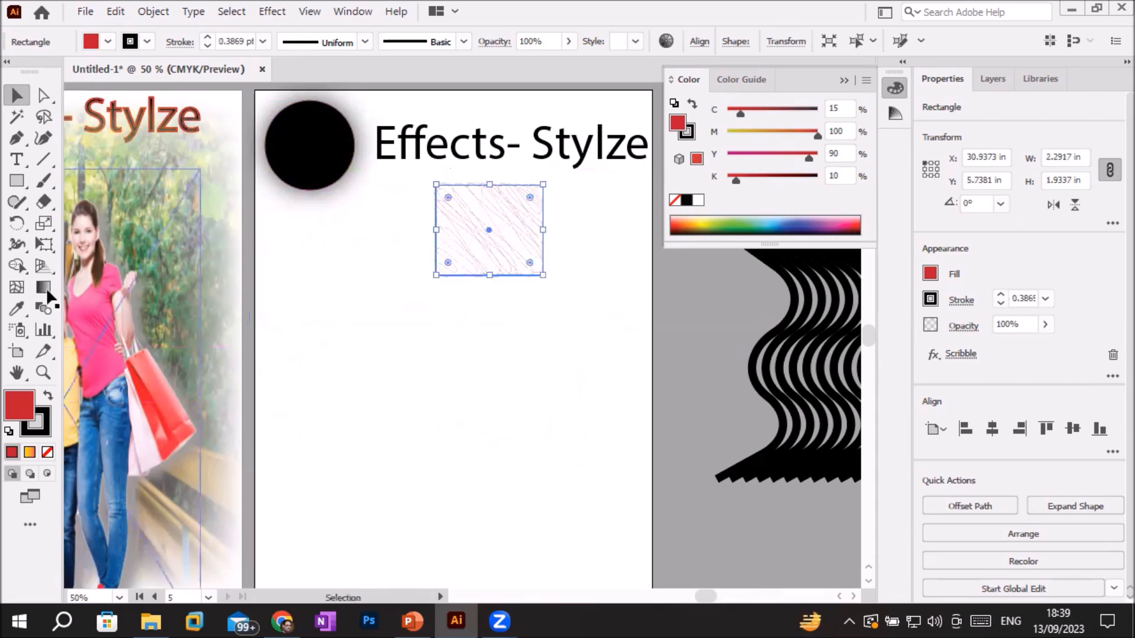
- Draw a five-pointed star below the small rectangle, enlarge it to about 6.57 × 6.25 in and position it on the artboard
click(19, 185)
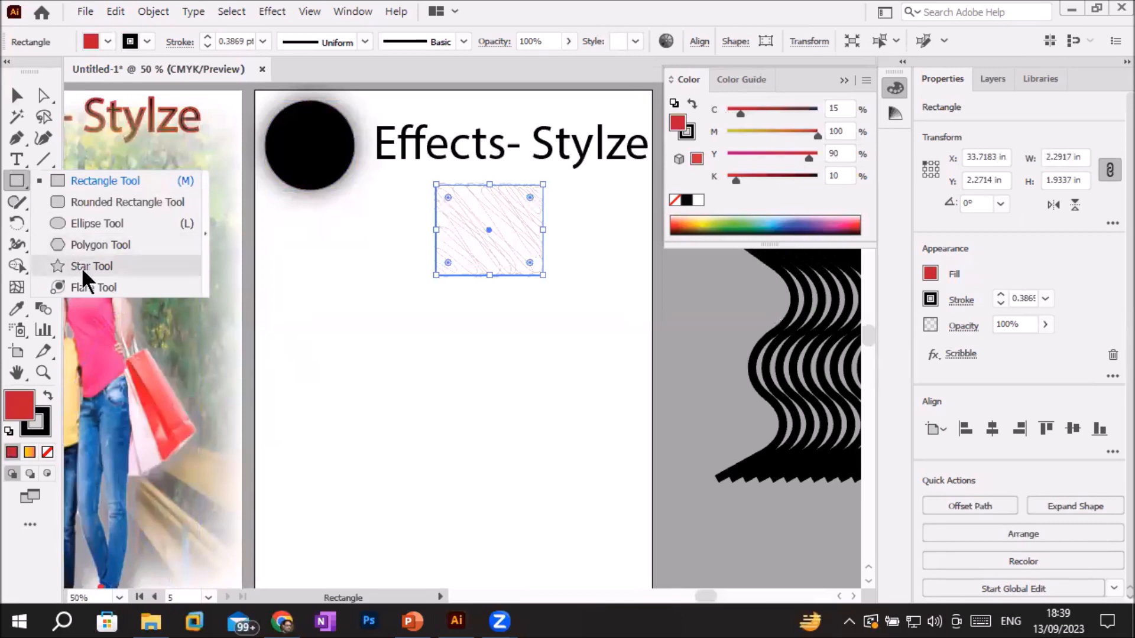
click(86, 278)
drag(360, 362, 450, 460)
click(17, 95)
drag(332, 314, 430, 391)
drag(438, 441, 474, 409)
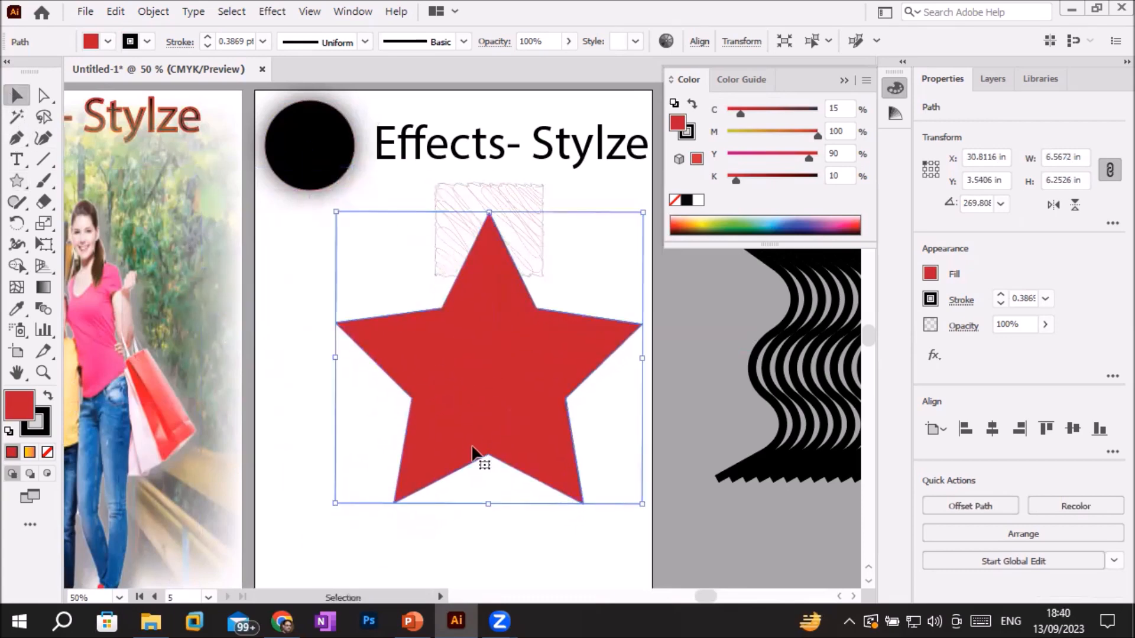
- Apply the Illustrator Stylize Scribble effect to the star with the same custom settings as the rectangle
click(263, 12)
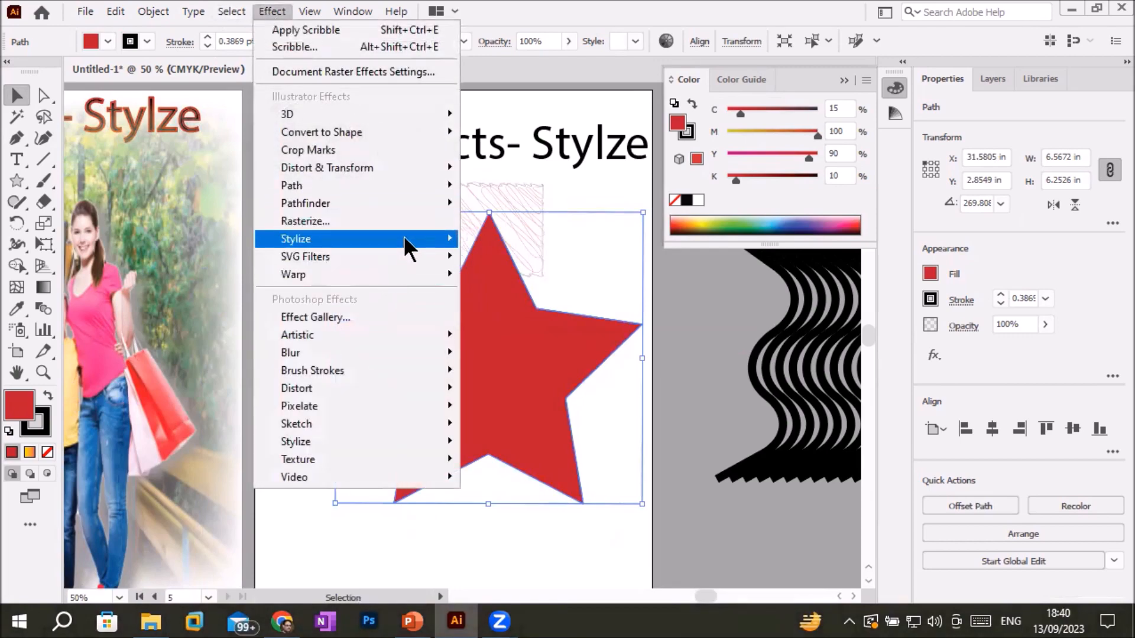
mouse_move(403, 235)
click(553, 337)
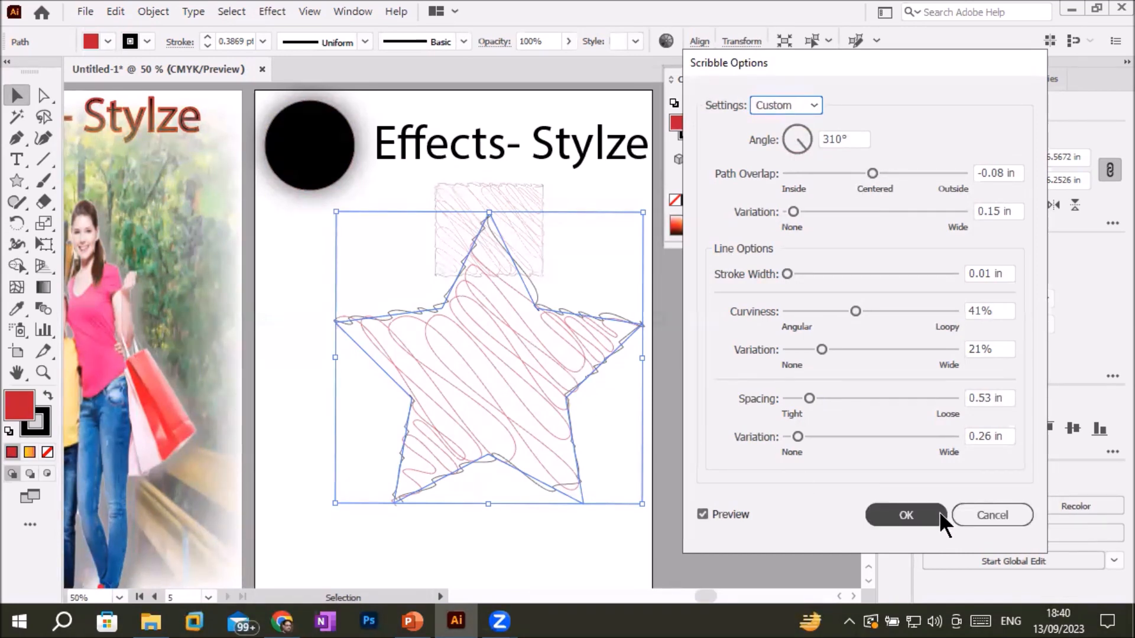
click(917, 523)
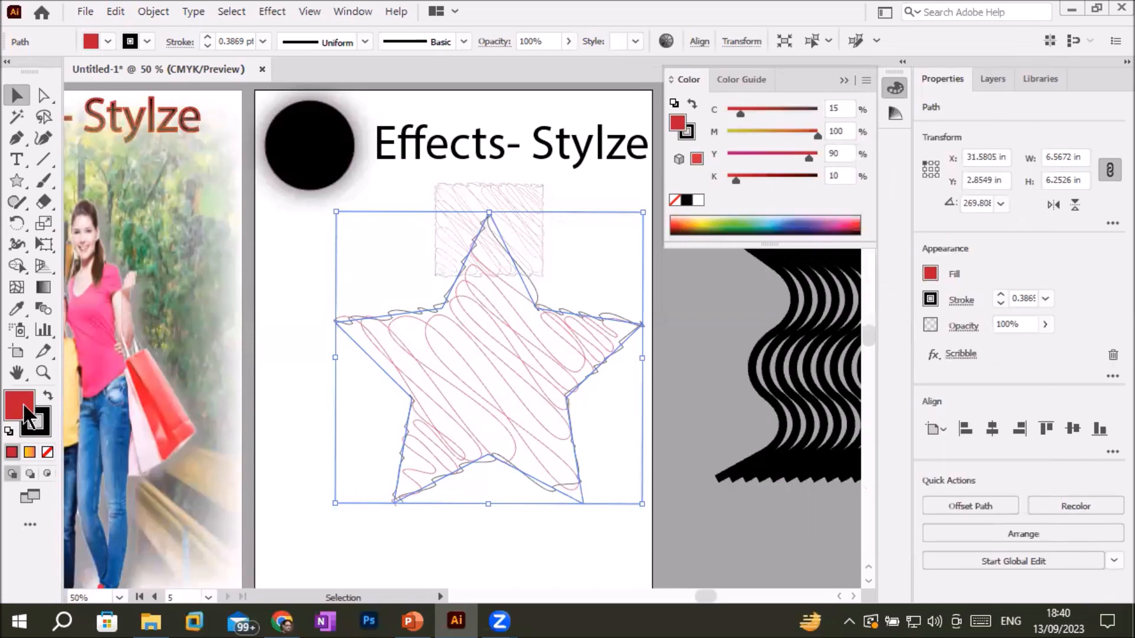
- Remove the star's fill so that only its scribbled outline is left, and deselect it
click(108, 41)
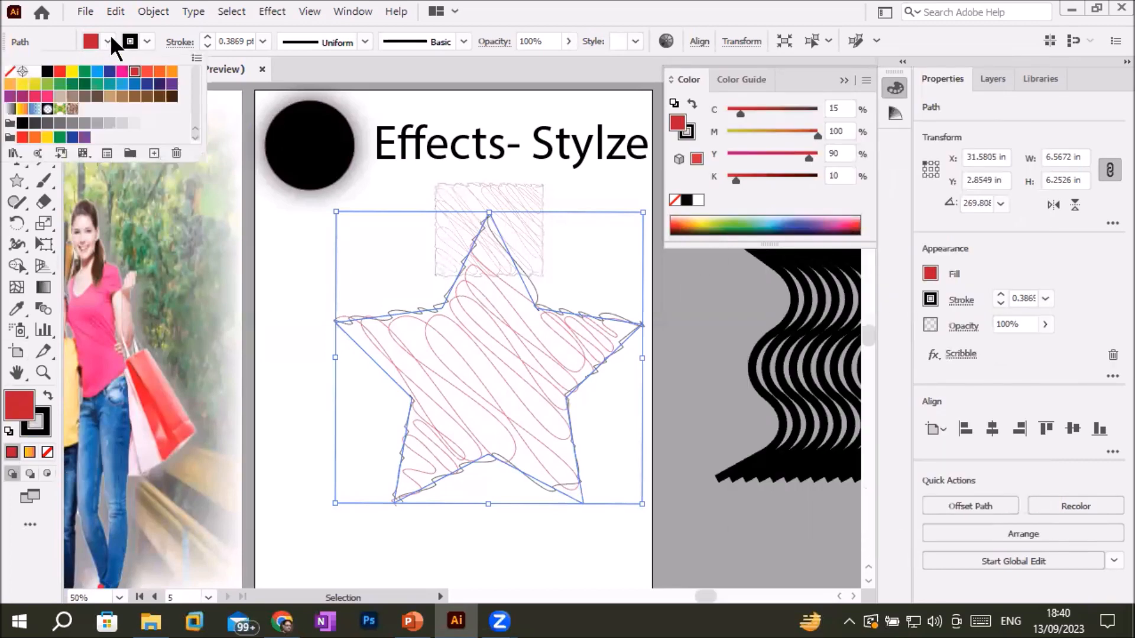
click(10, 73)
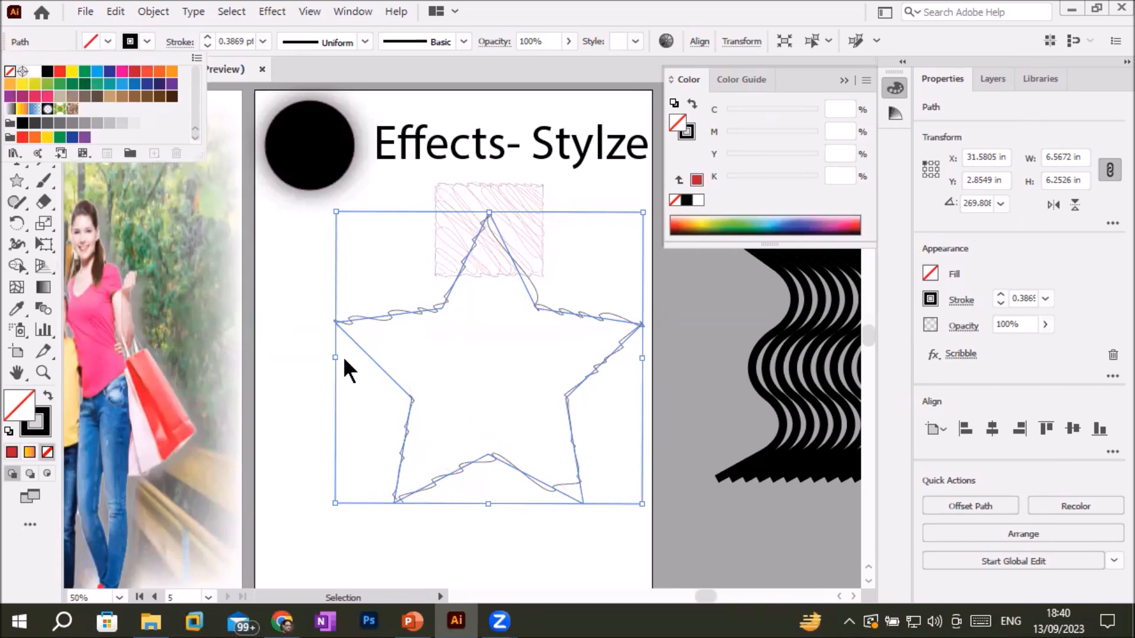
scroll(285, 351, up, 1)
click(283, 350)
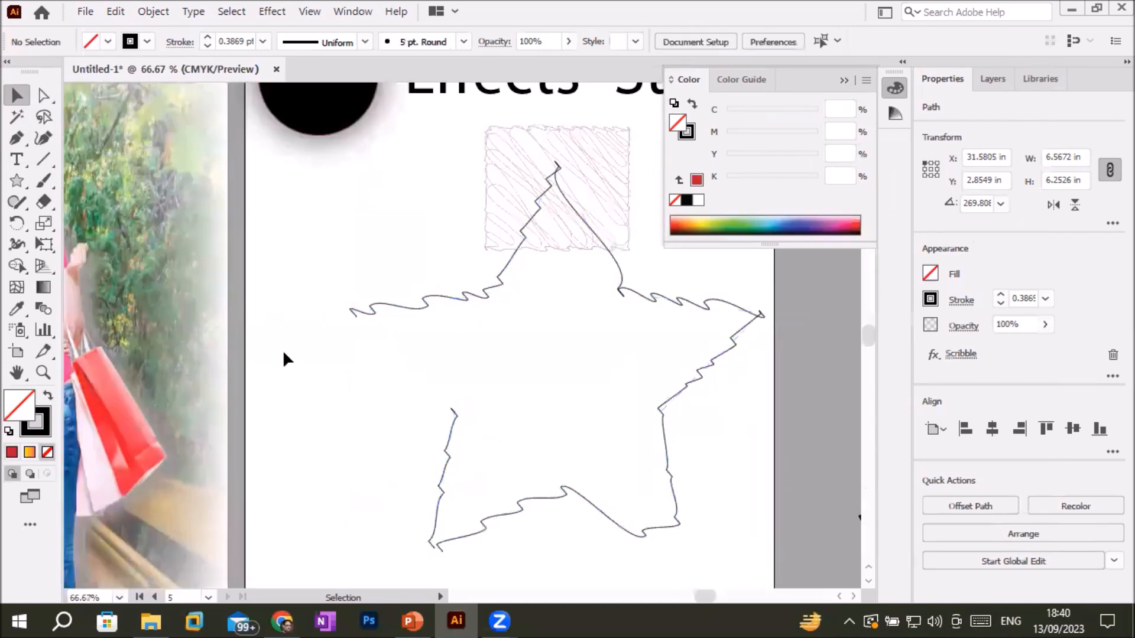
- Increase the star's stroke weight to 13 pt
click(382, 312)
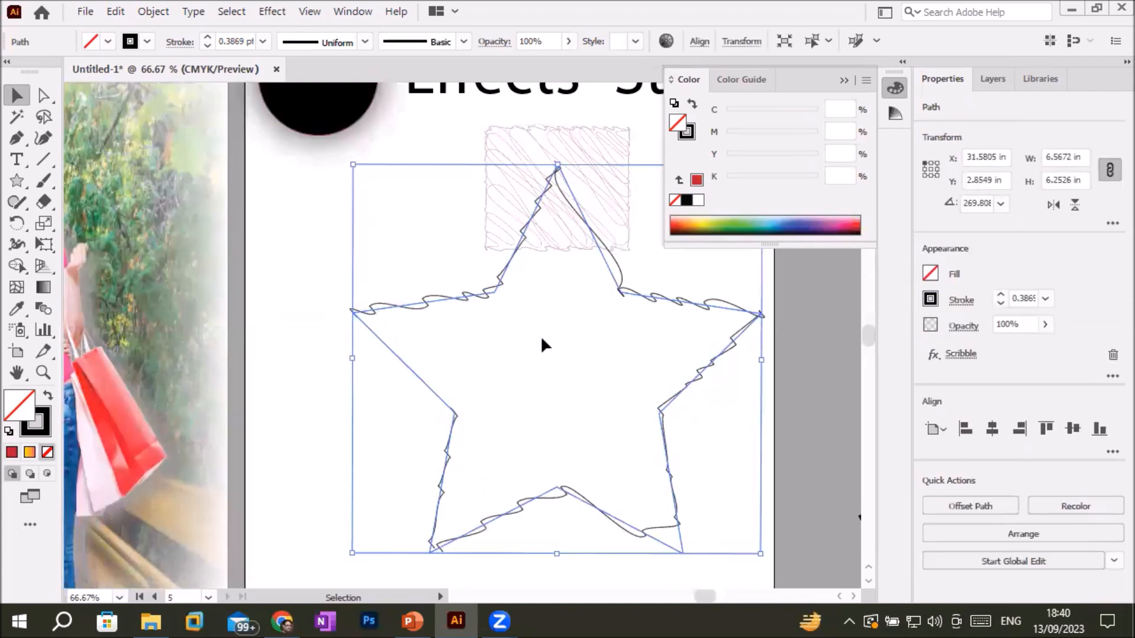
click(999, 295)
click(1000, 295)
click(999, 295)
click(1000, 295)
click(1000, 295)
click(1000, 295)
click(1000, 295)
click(1000, 295)
click(1000, 295)
click(999, 295)
click(999, 295)
click(1000, 295)
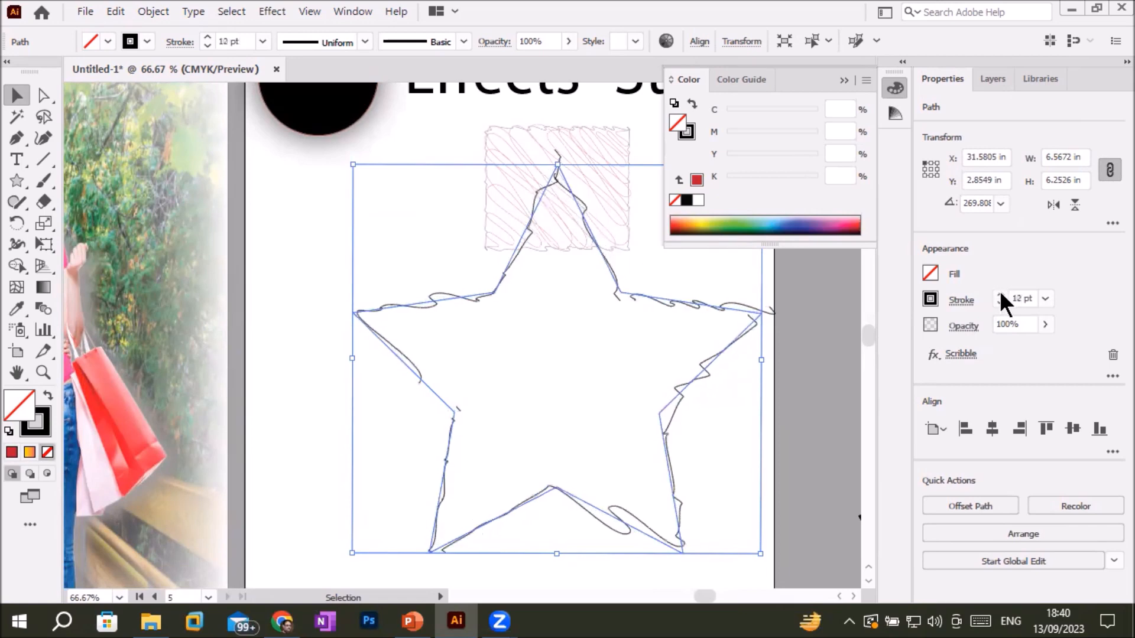
click(999, 295)
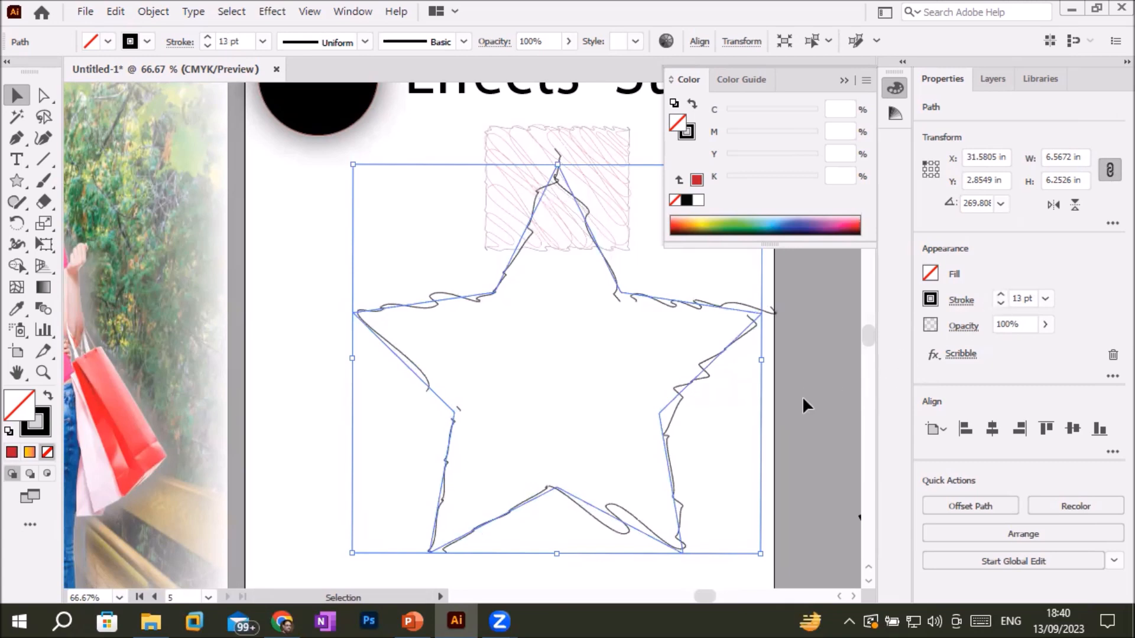
- Edit the star's Scribble effect to 0.03 in path overlap, 0 in overlap variation and 0.26 in stroke width, and deselect the star
click(959, 353)
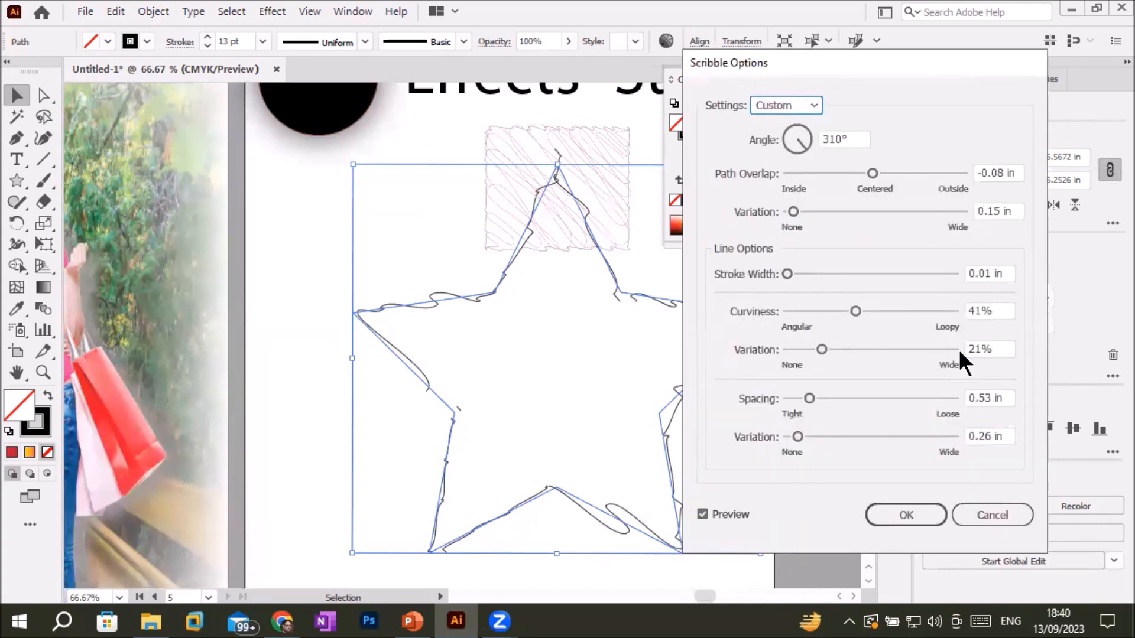
mouse_move(868, 169)
mouse_down()
mouse_move(779, 175)
mouse_move(919, 176)
mouse_move(879, 176)
mouse_up()
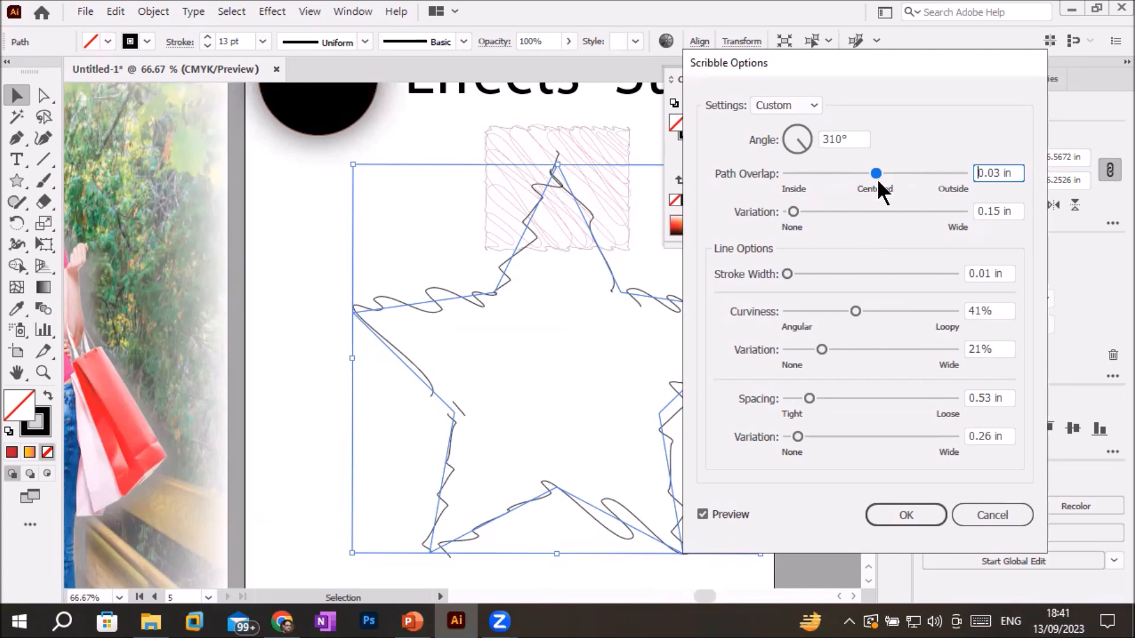
mouse_move(796, 208)
mouse_down()
mouse_move(878, 212)
mouse_move(779, 212)
mouse_up()
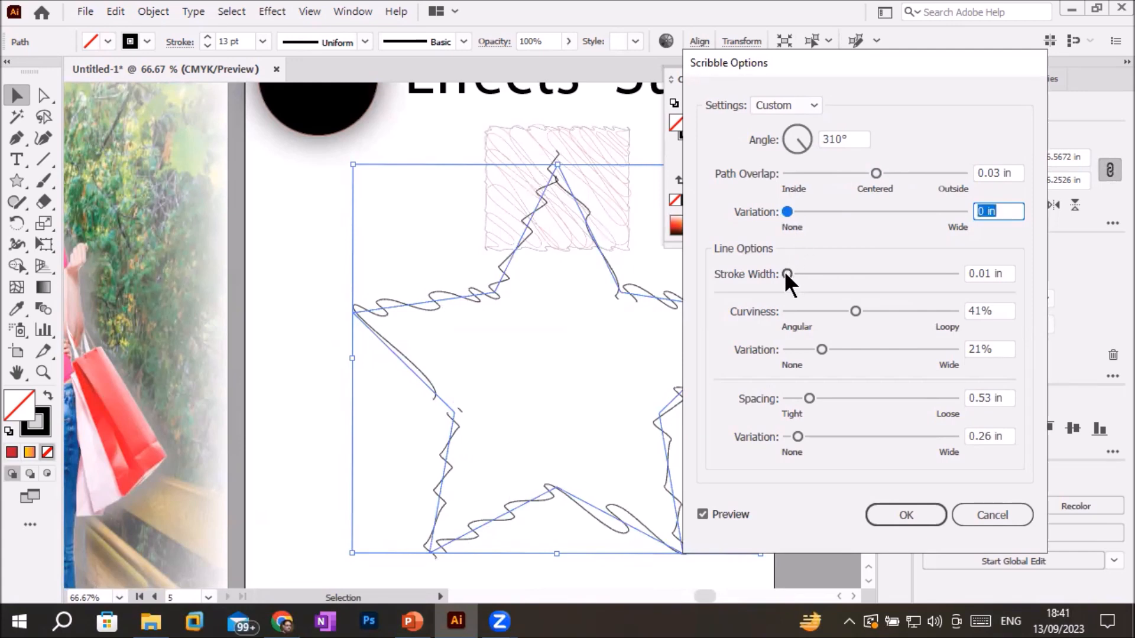
drag(786, 273, 795, 273)
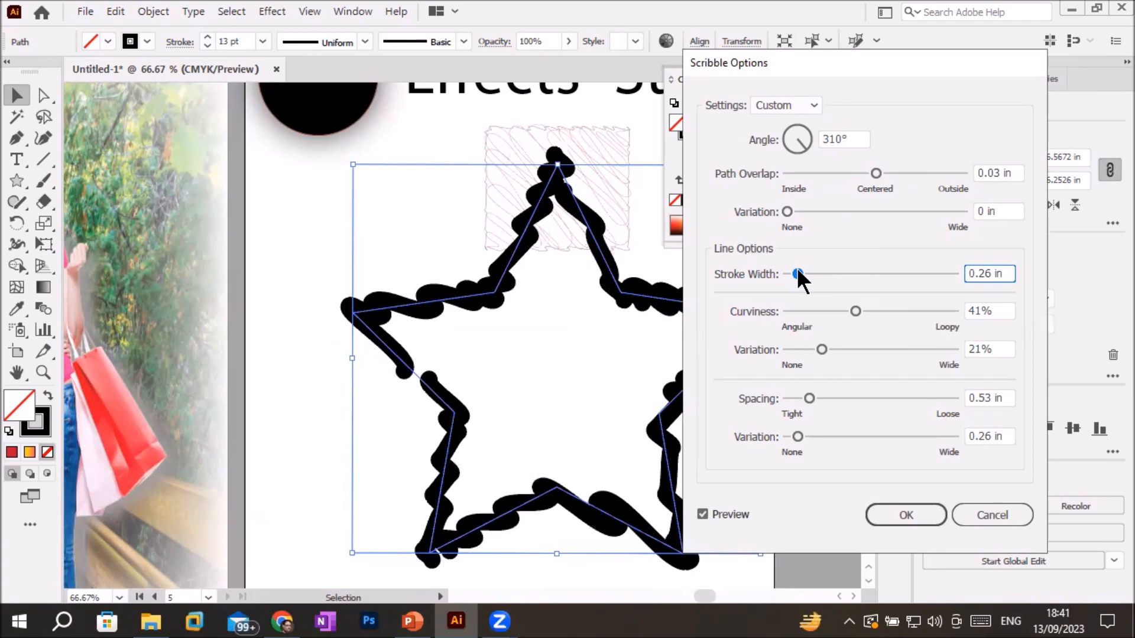
click(879, 519)
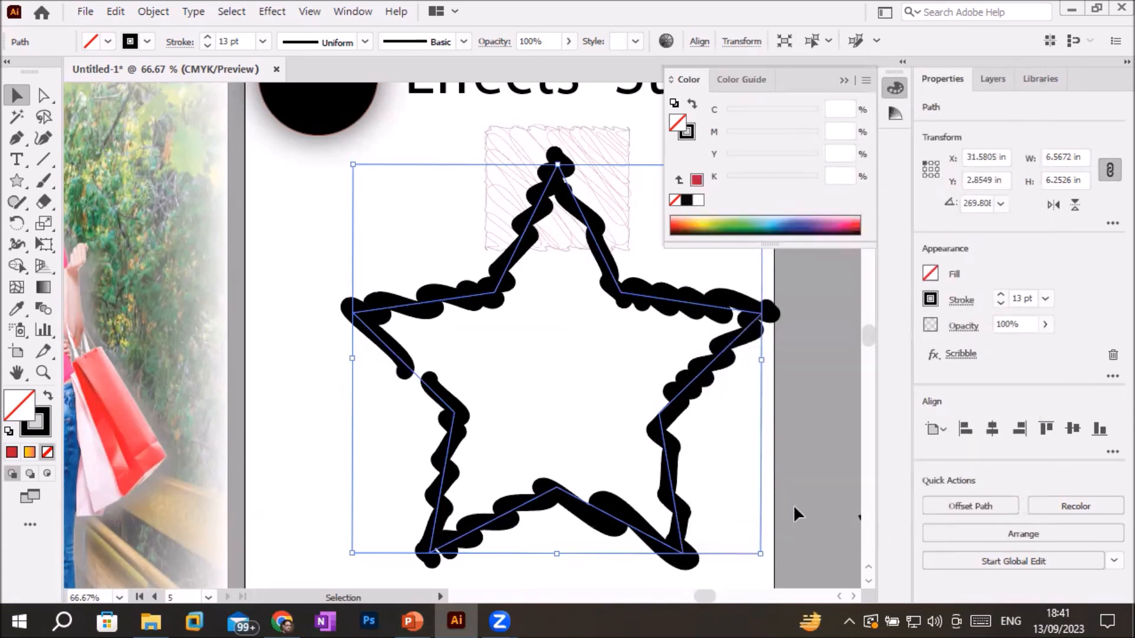
click(810, 487)
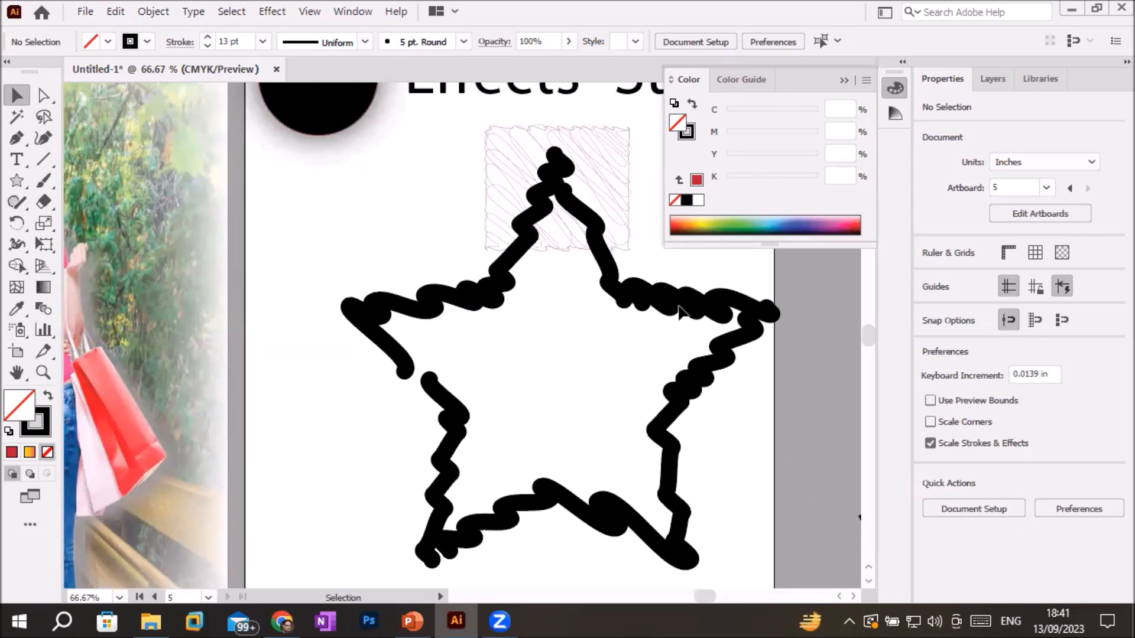
- Try several swatches as the star's fill, including blue, brown, pink and purple, and settle on orange-red C=0 M=90 Y=85 K=0
click(452, 300)
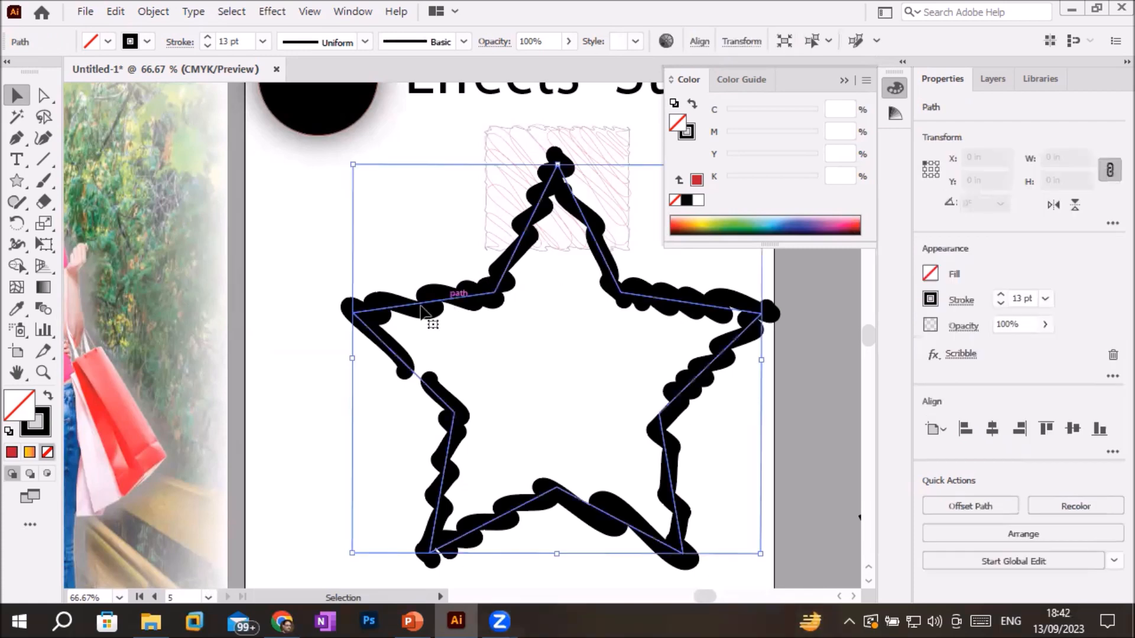
click(108, 41)
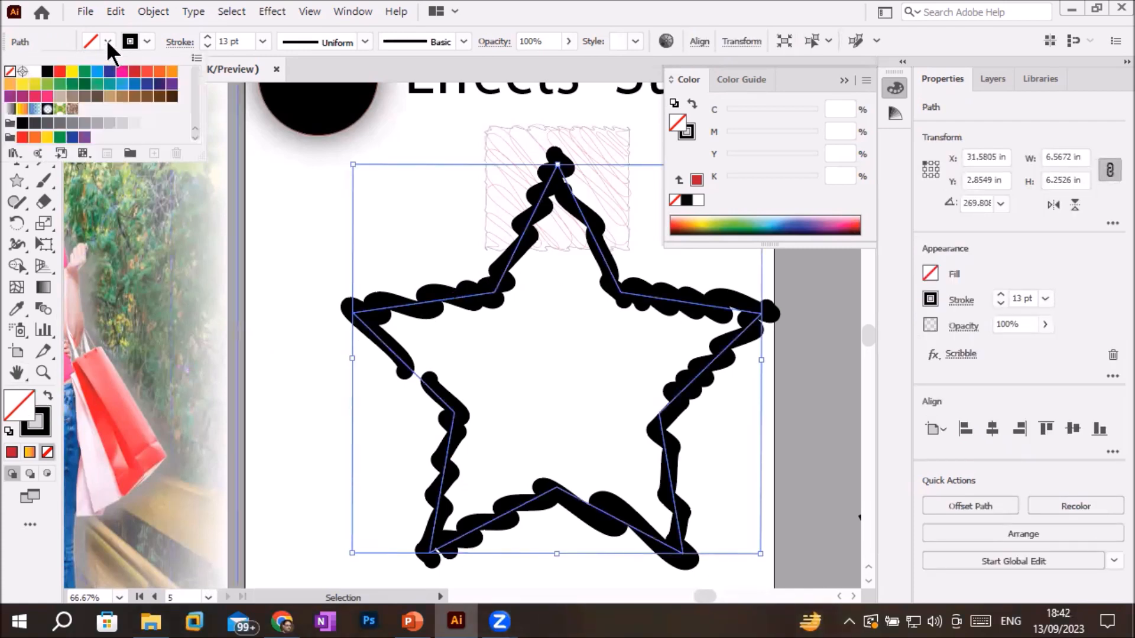
click(112, 72)
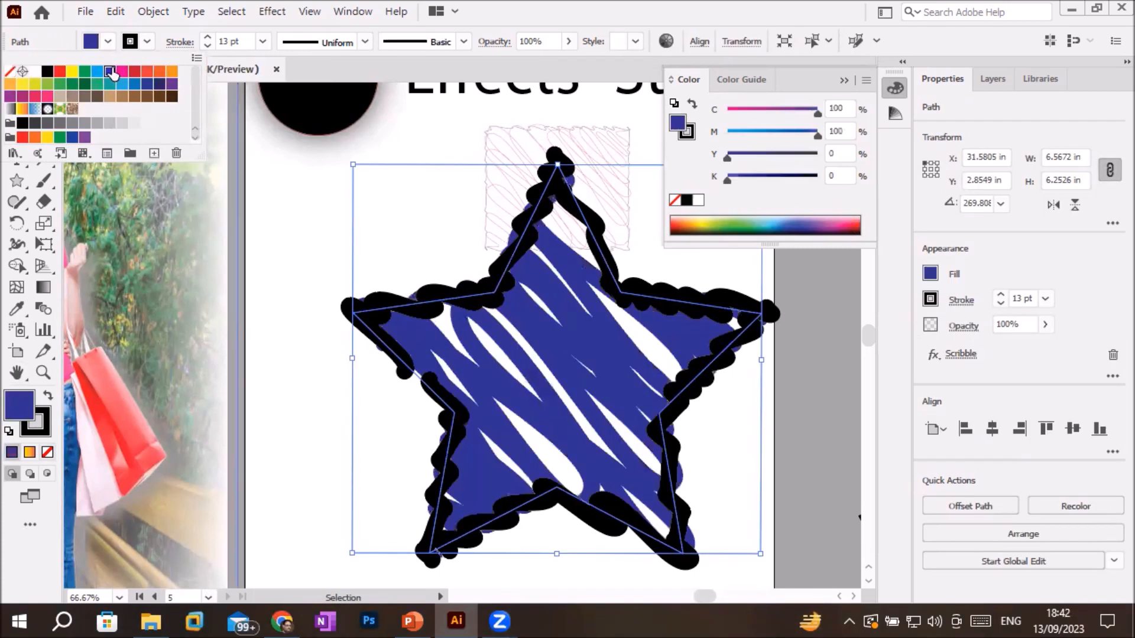
click(97, 71)
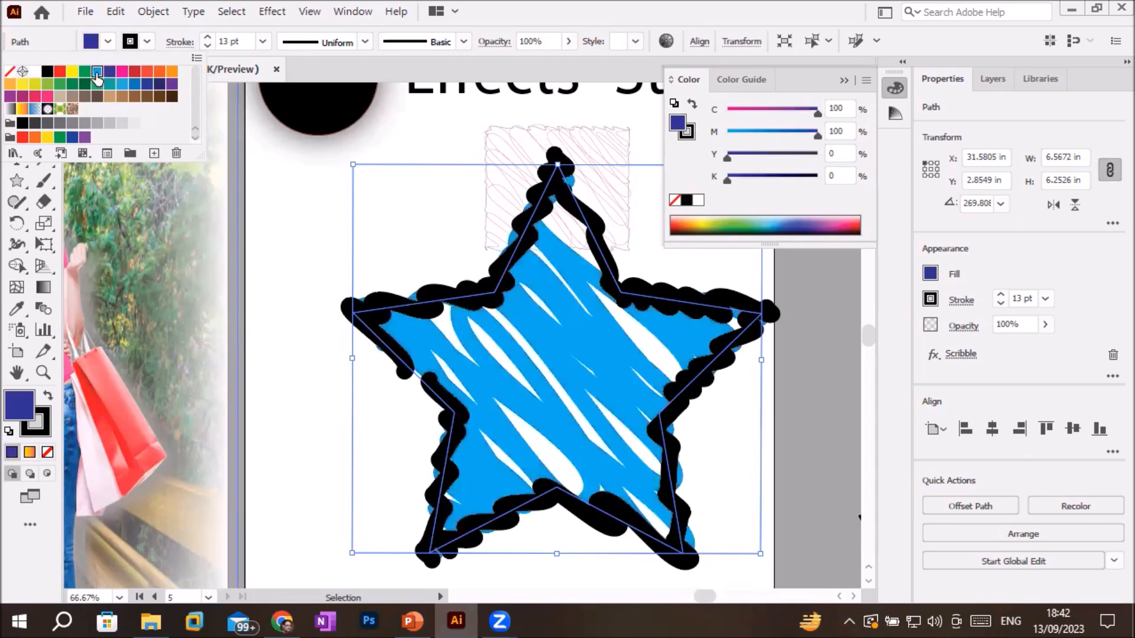
click(85, 96)
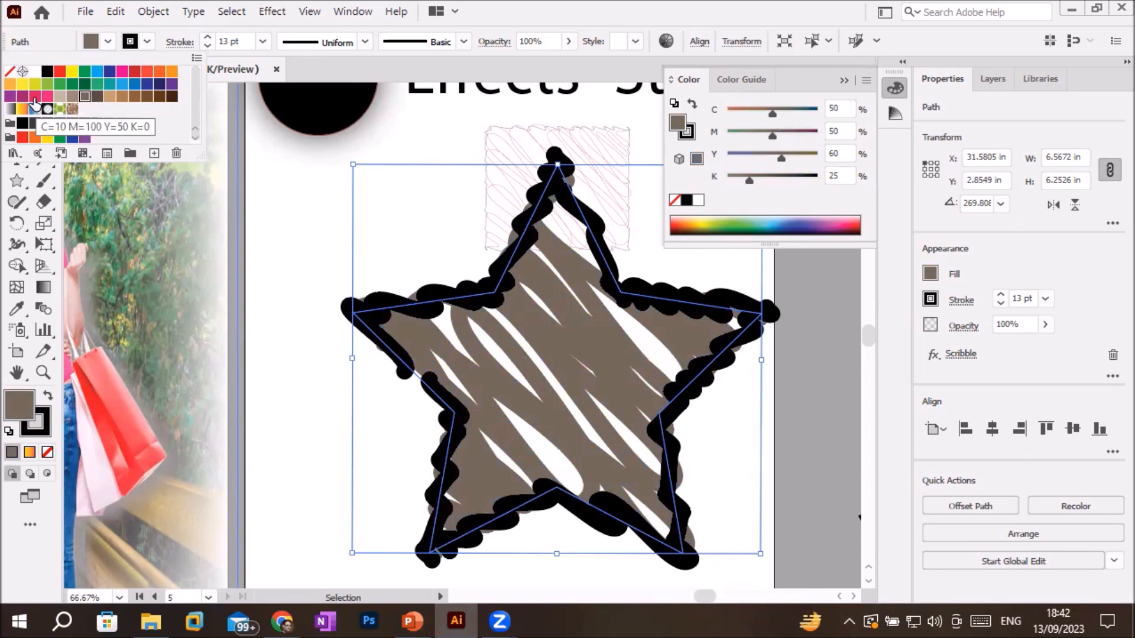
click(47, 96)
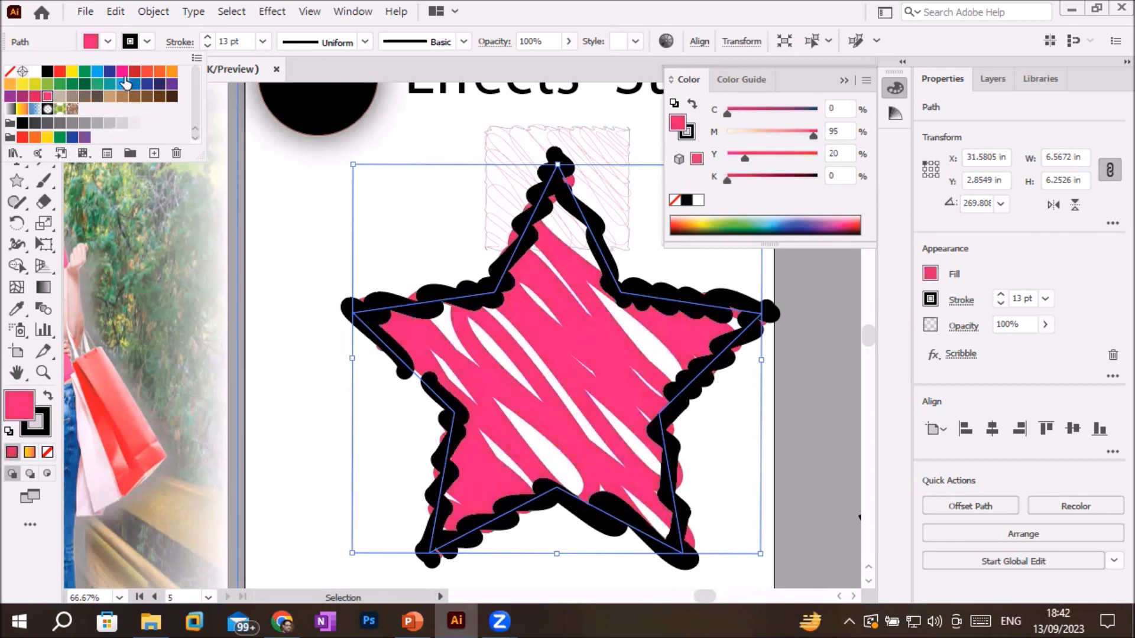
click(122, 72)
click(106, 75)
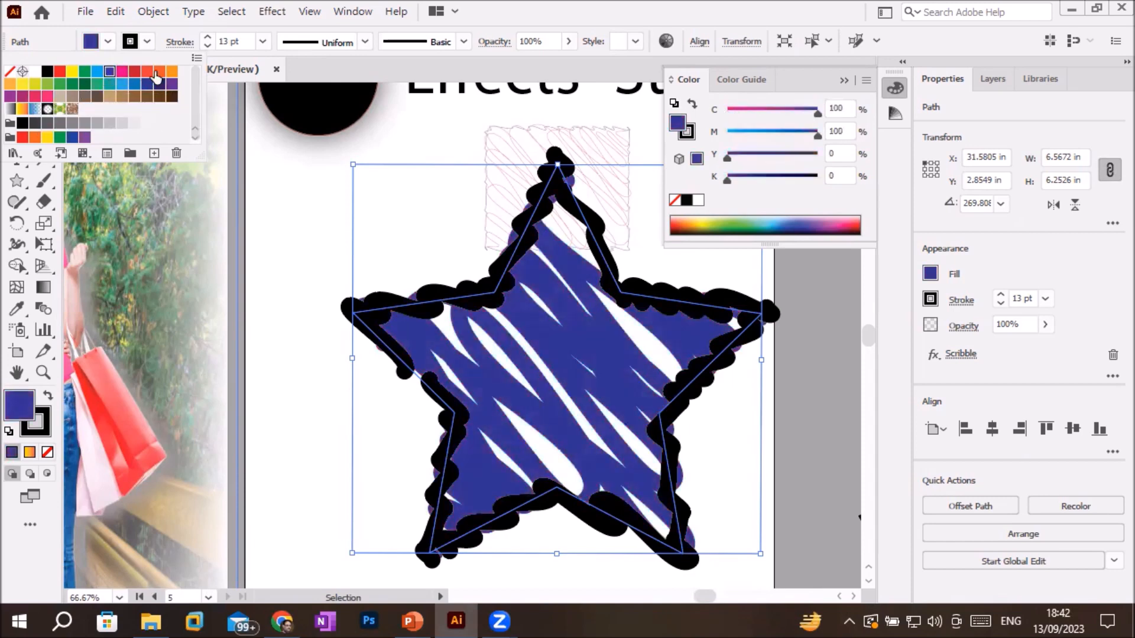
click(159, 72)
click(172, 84)
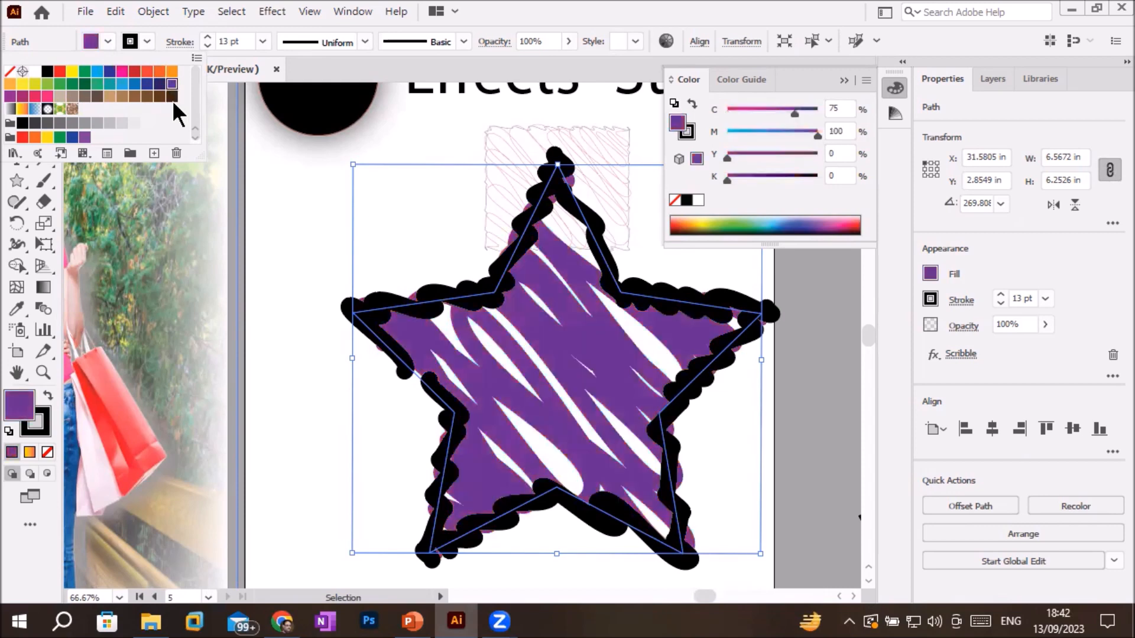
click(172, 96)
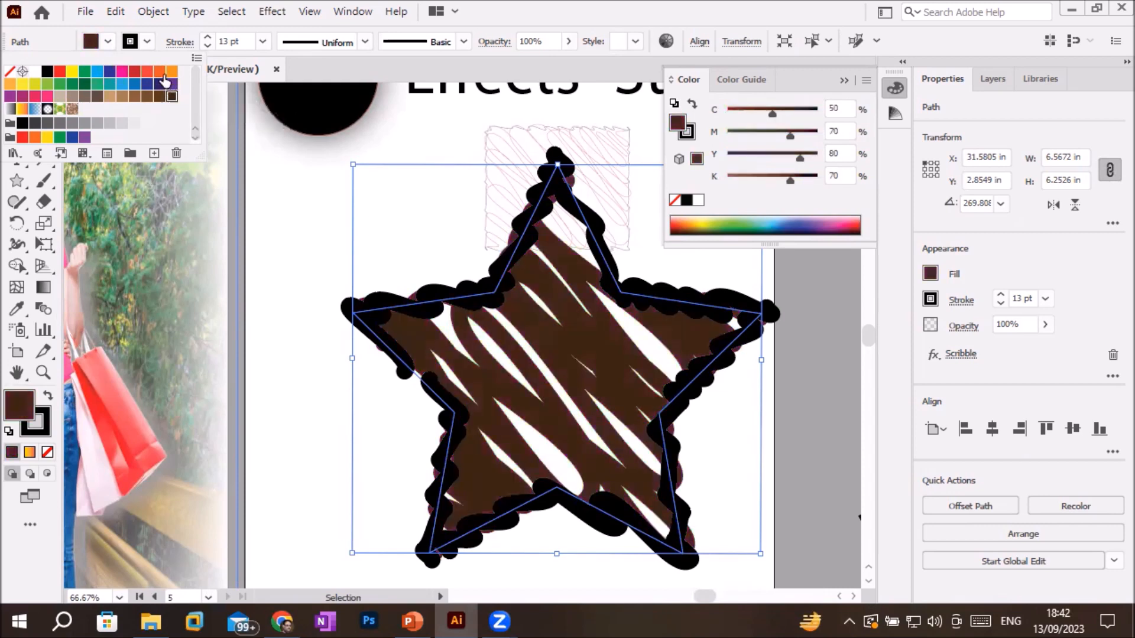
click(147, 73)
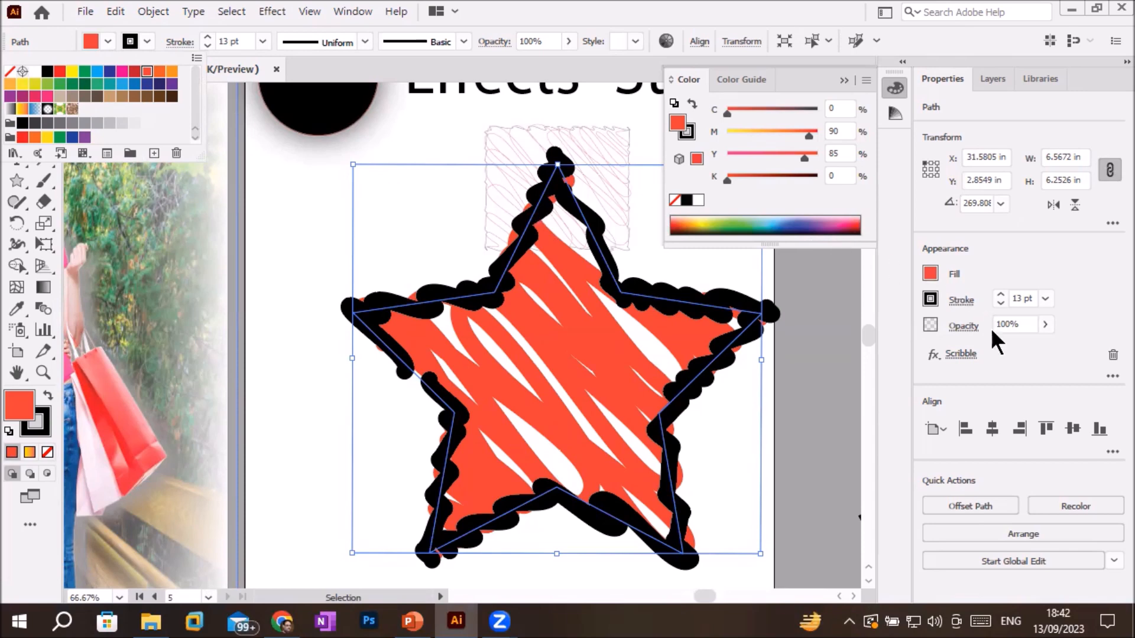
- Reopen the star's Scribble settings, move the dialog clear of the star and choose the Childlike preset
click(966, 356)
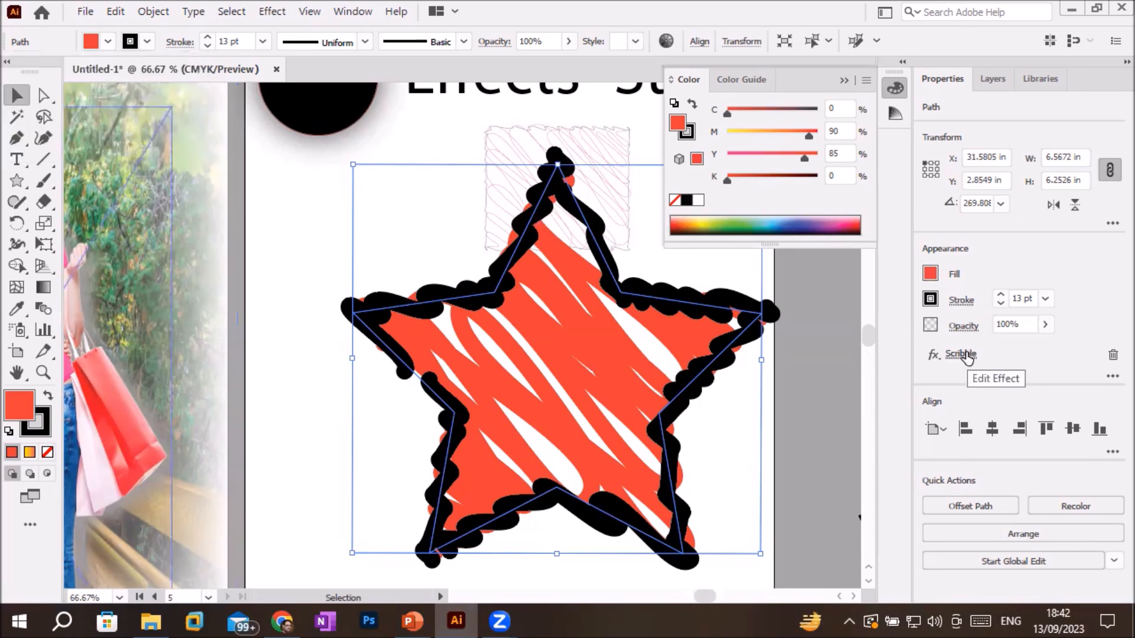
click(961, 354)
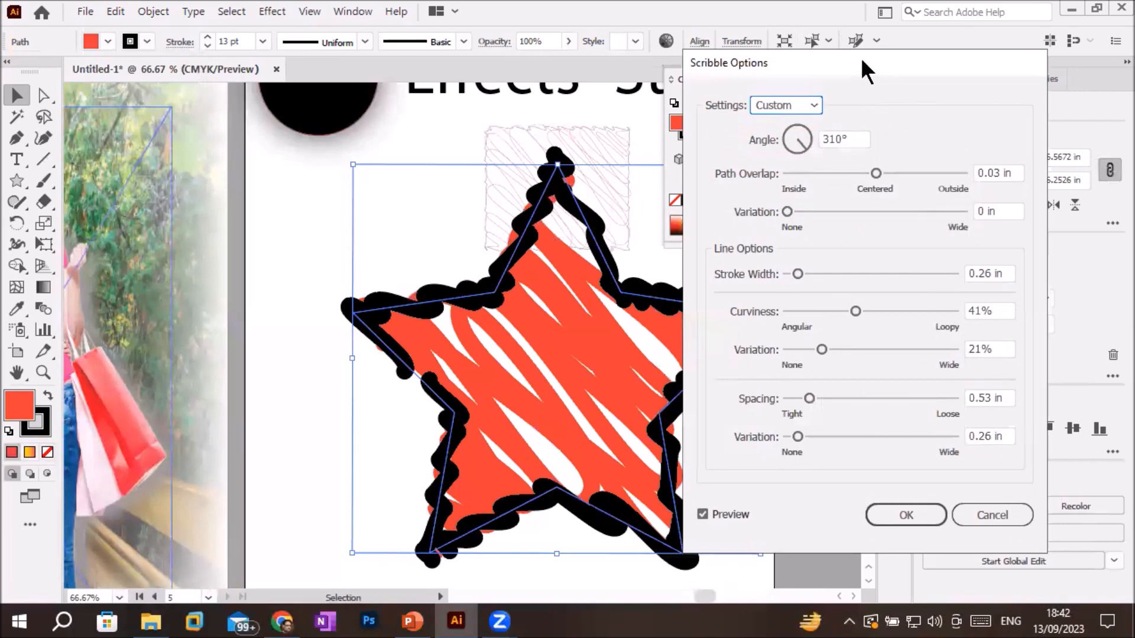
drag(860, 58, 945, 84)
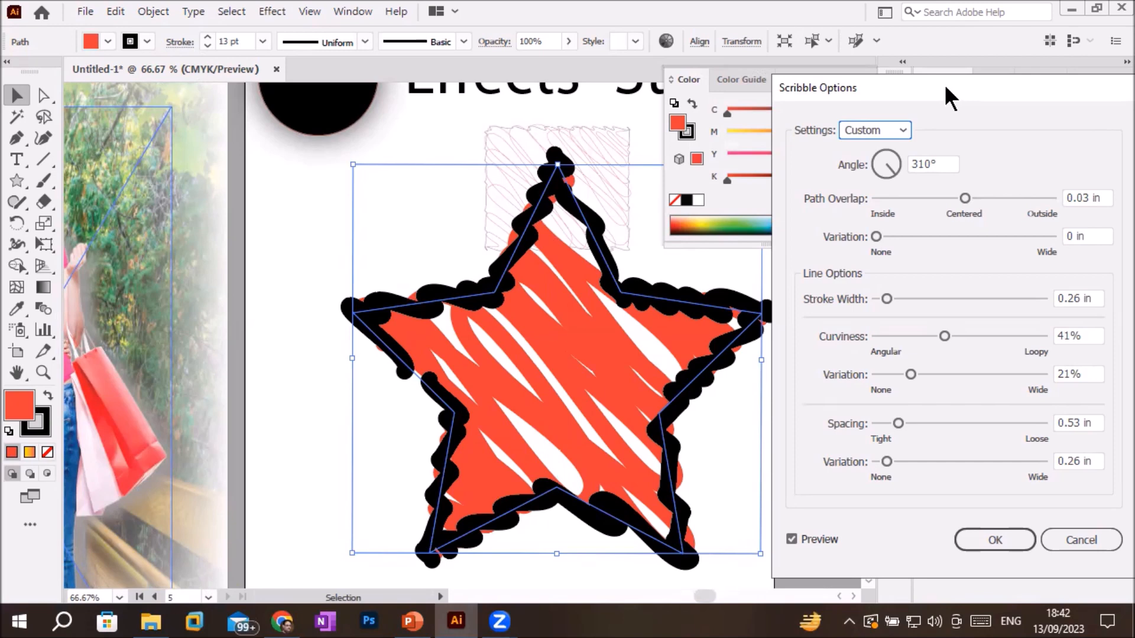
click(905, 130)
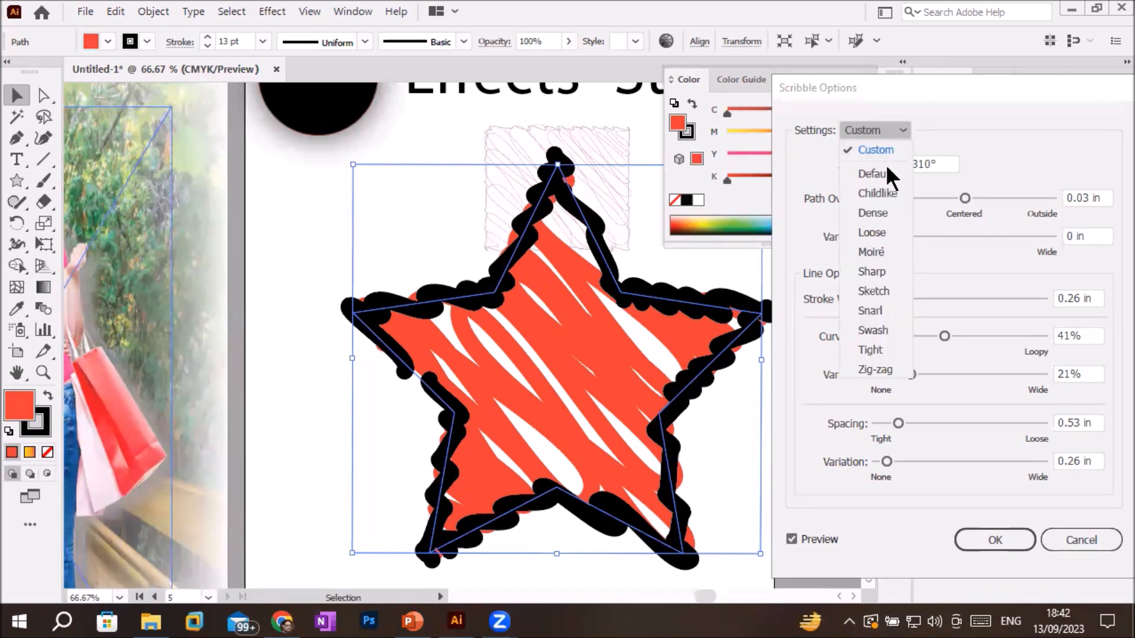
click(883, 193)
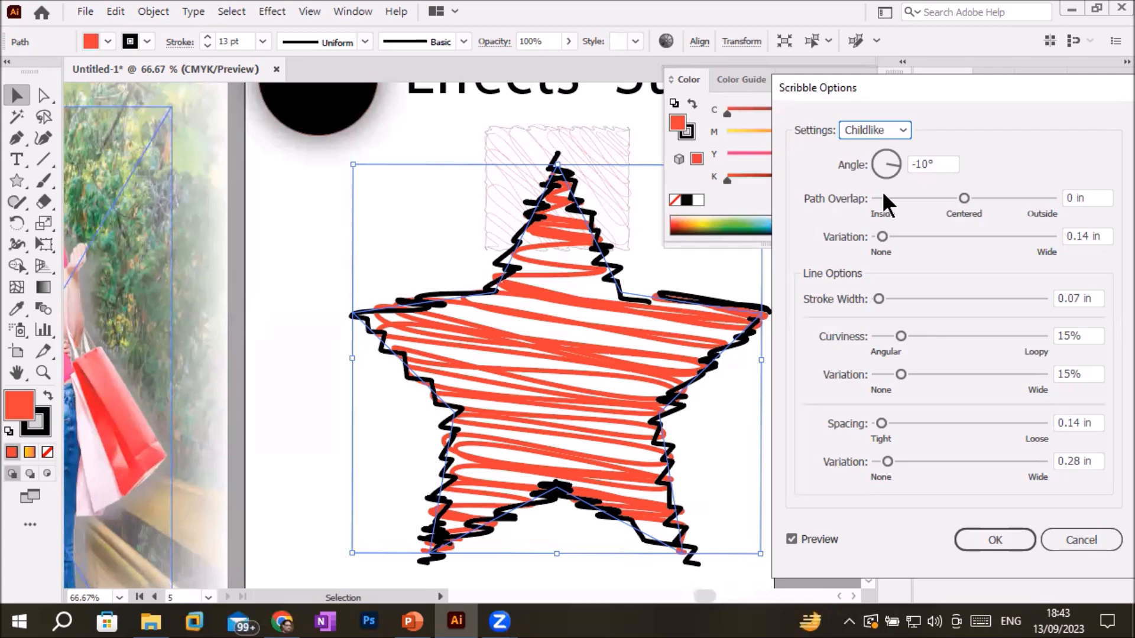
- Preview the Dense, Loose, Moiré and Sharp Scribble presets on the star one after another
click(871, 127)
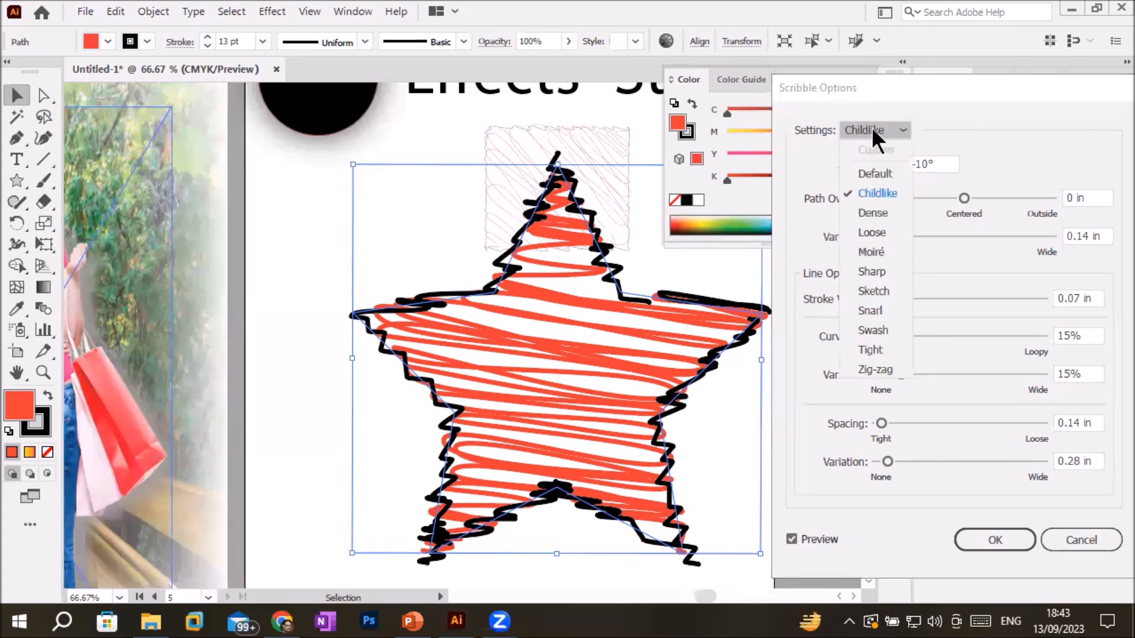
click(872, 212)
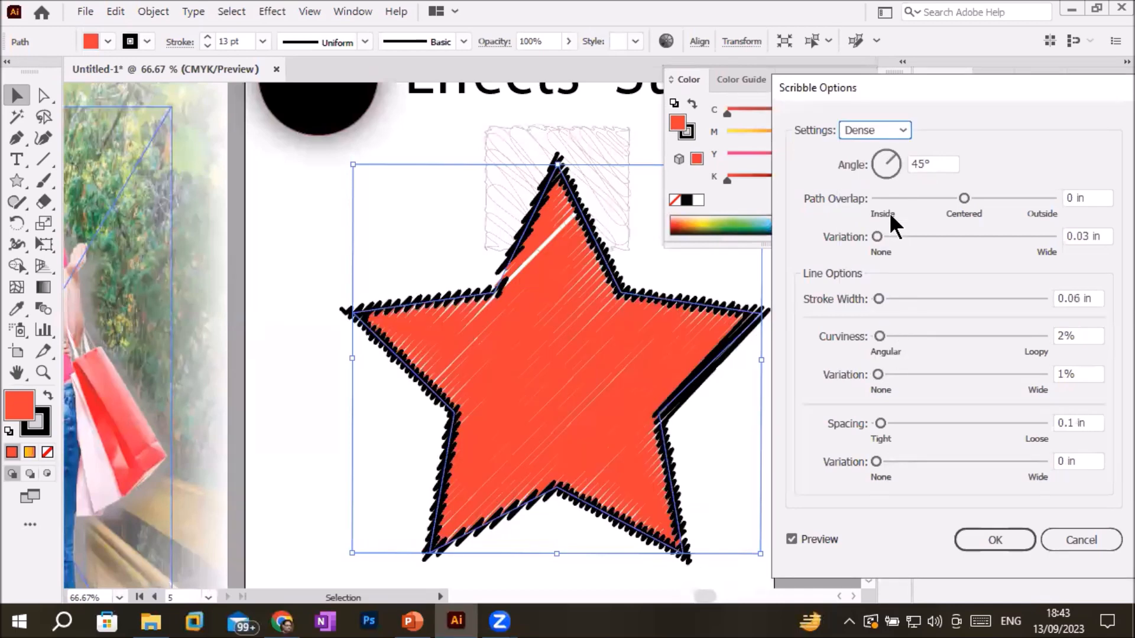
click(893, 129)
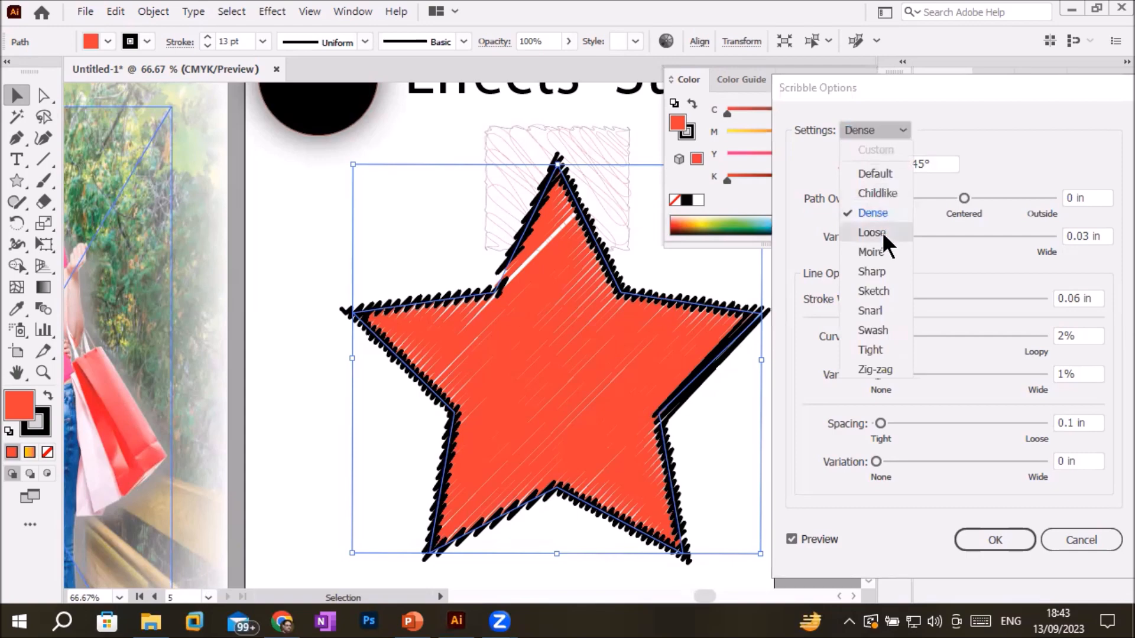
click(882, 232)
click(902, 126)
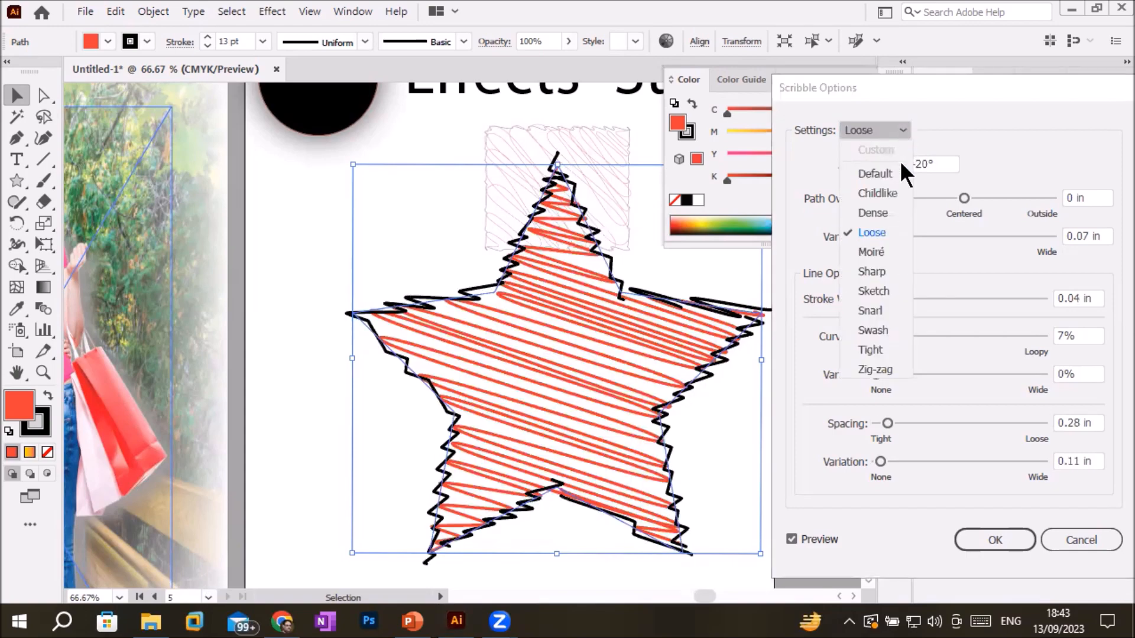
click(881, 246)
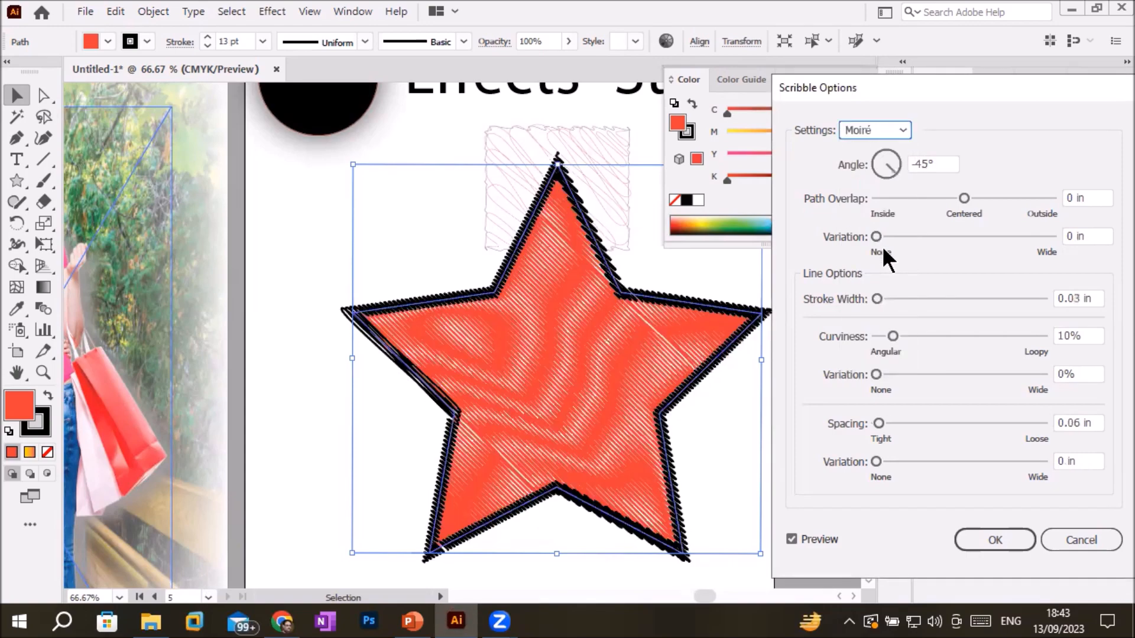
click(891, 129)
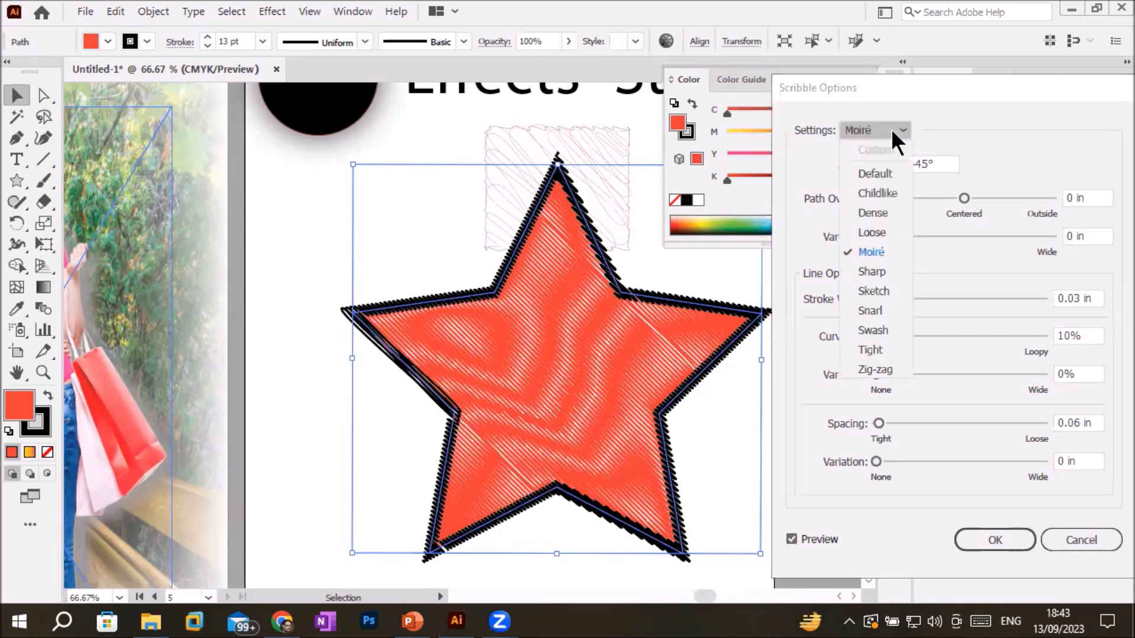
click(880, 275)
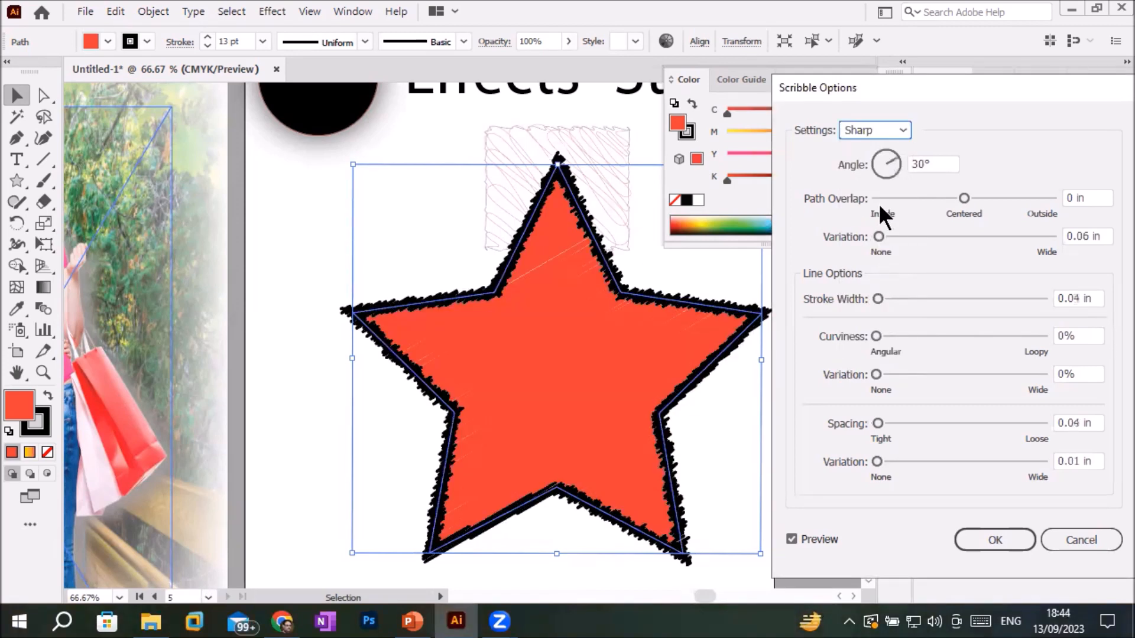
- Preview the Sketch, Snarl and Swash Scribble presets on the star one after another
click(877, 127)
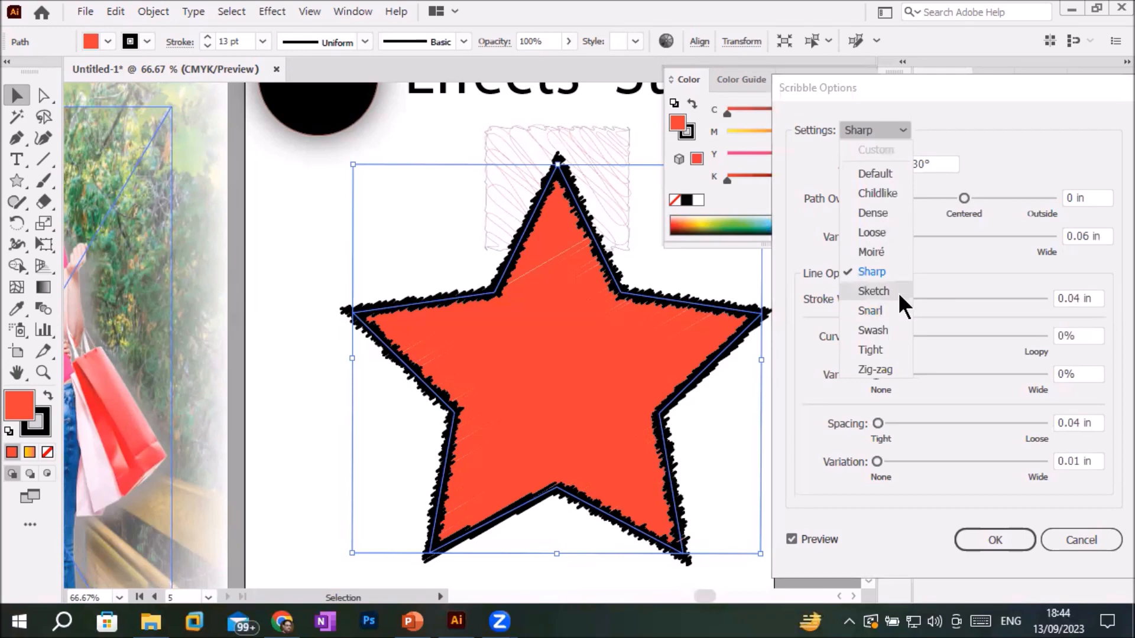
click(898, 292)
click(884, 128)
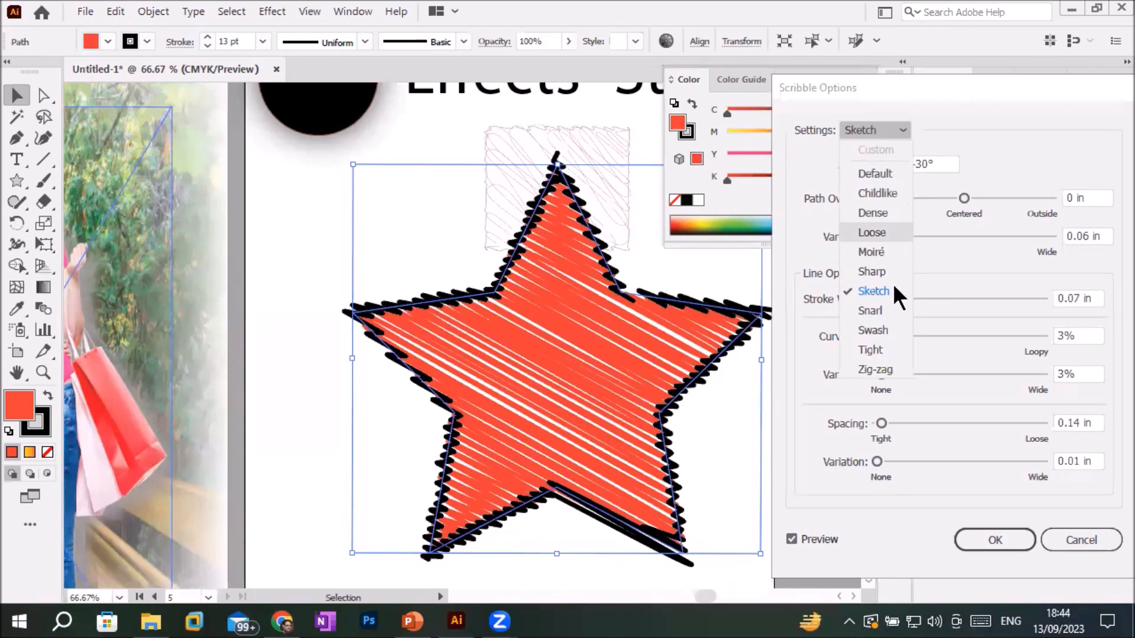
click(891, 310)
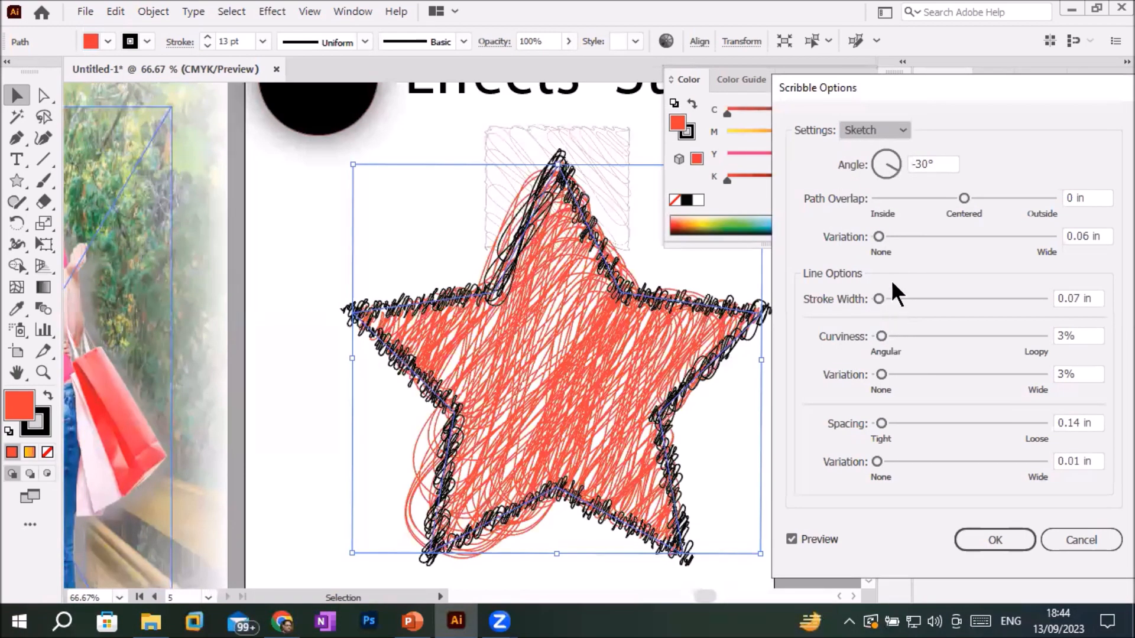
click(902, 130)
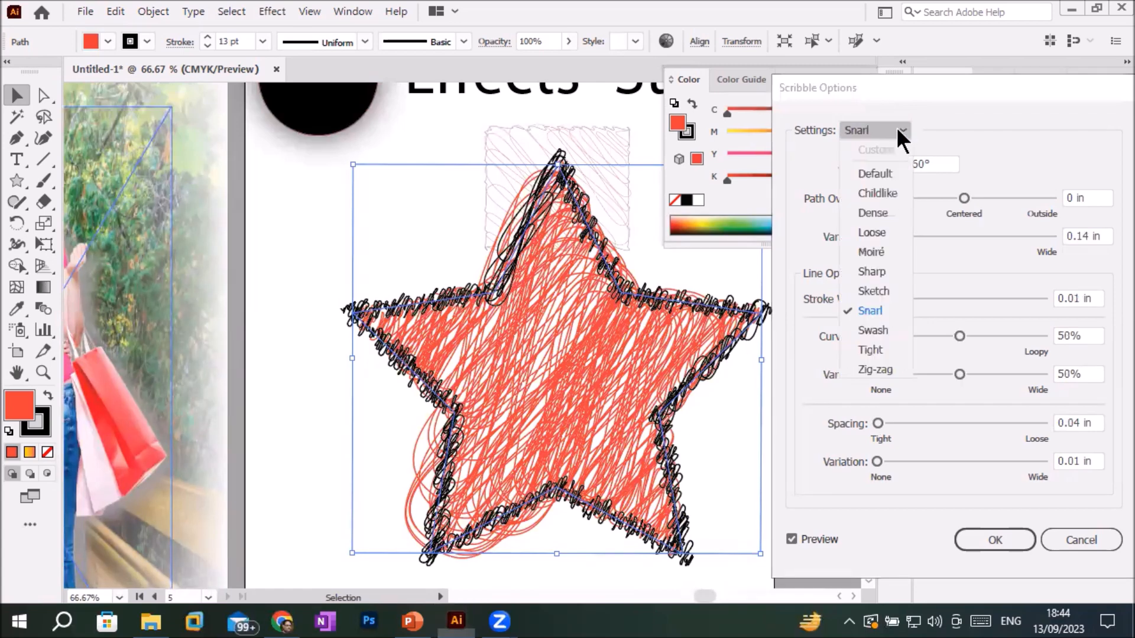
click(892, 324)
- Preview the Tight Scribble preset on the star and switch to the Zig-zag preset
click(860, 126)
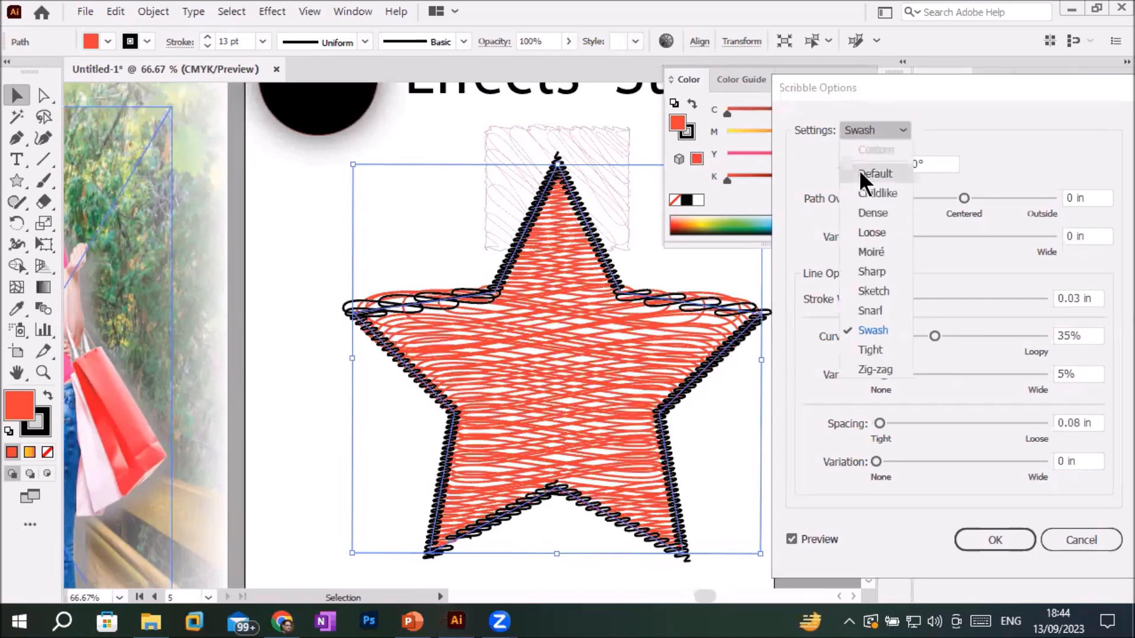
click(881, 343)
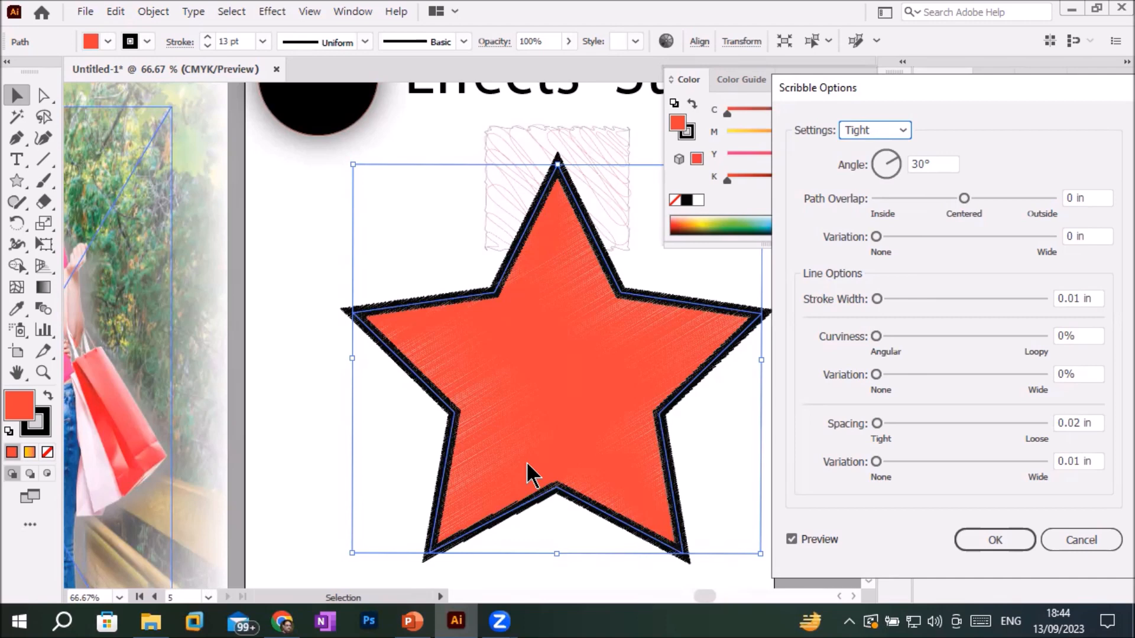
click(888, 129)
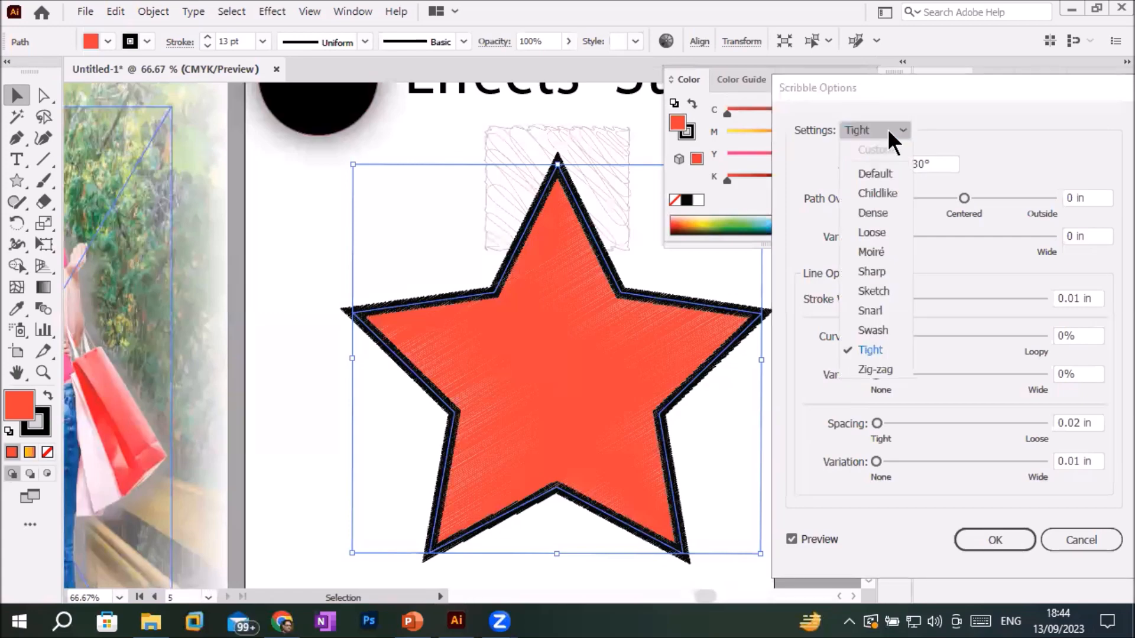
click(885, 369)
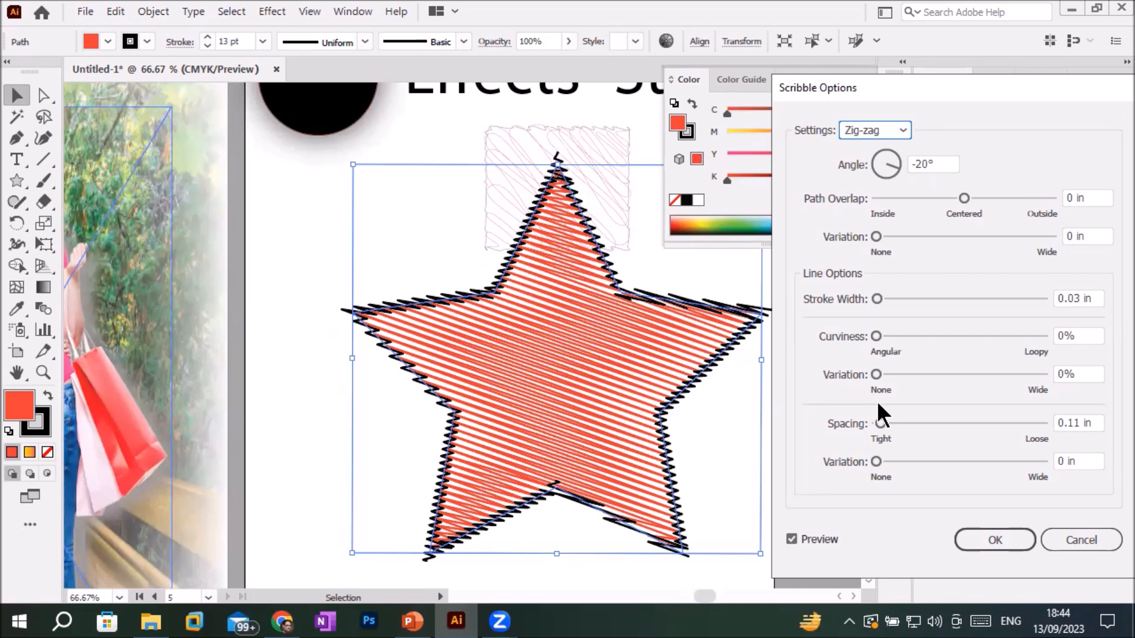
- Set the Scribble stroke width to 0.04 in, curviness to 26% with 29% variation, and spacing to 0.04 in with 0 in variation
mouse_move(876, 299)
mouse_down()
mouse_move(885, 299)
mouse_move(864, 301)
mouse_up()
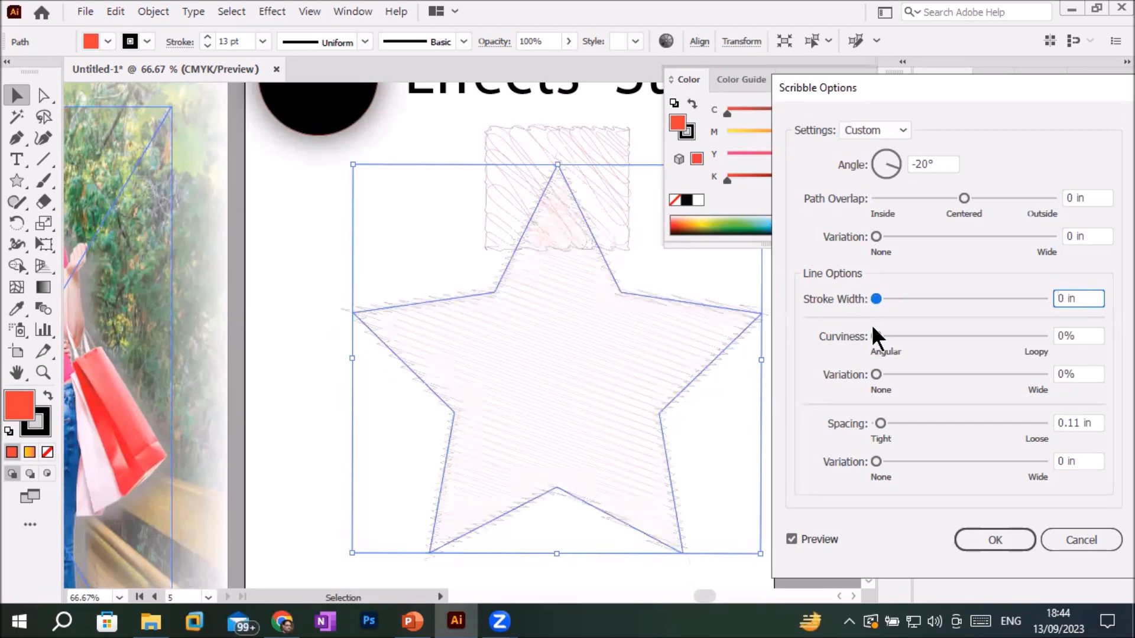
mouse_move(871, 299)
mouse_down()
mouse_move(878, 335)
mouse_move(922, 335)
mouse_up()
drag(878, 373, 921, 372)
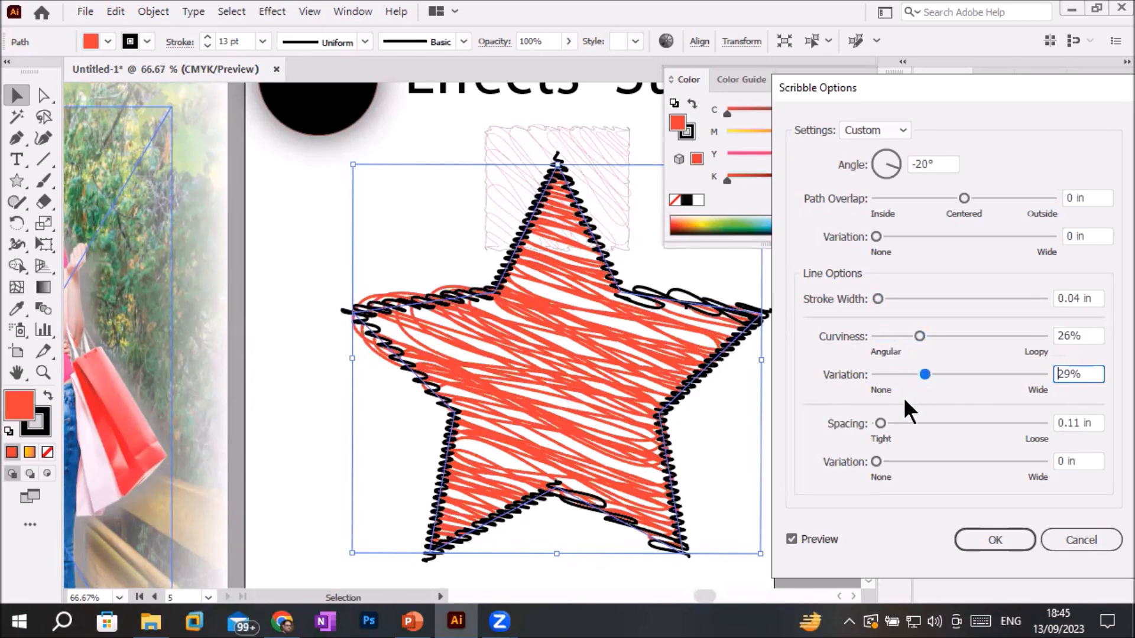
mouse_move(878, 423)
mouse_down()
mouse_move(896, 423)
mouse_move(877, 414)
mouse_up()
drag(876, 461, 875, 461)
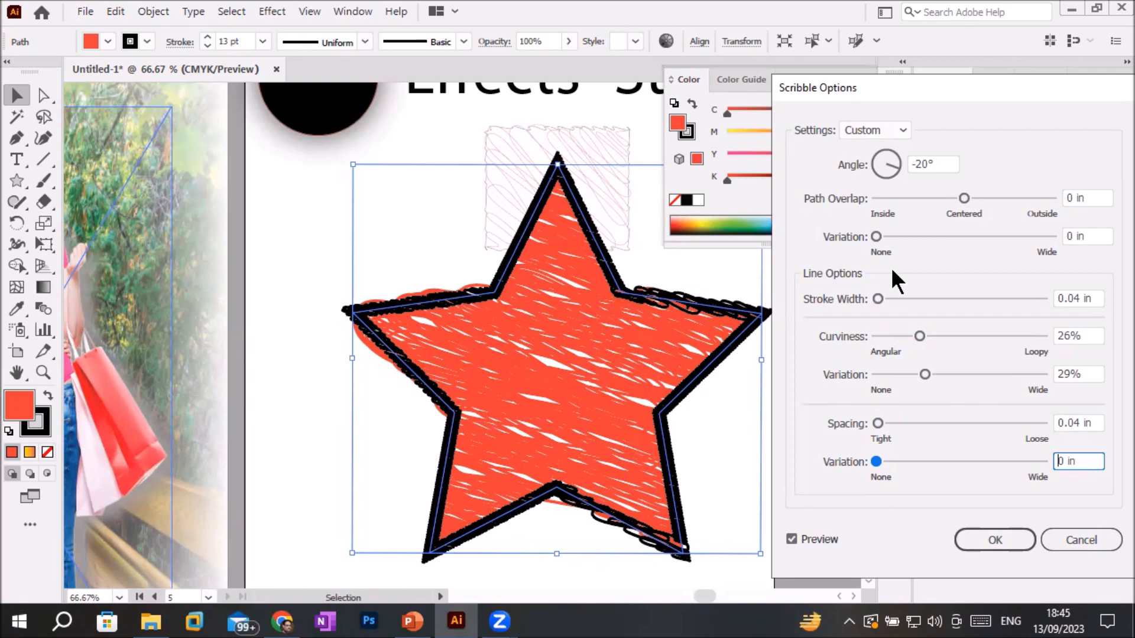
- Try Scribble angles of 243° and 110°, settle on 218° and apply the effect to the star
drag(896, 154, 878, 169)
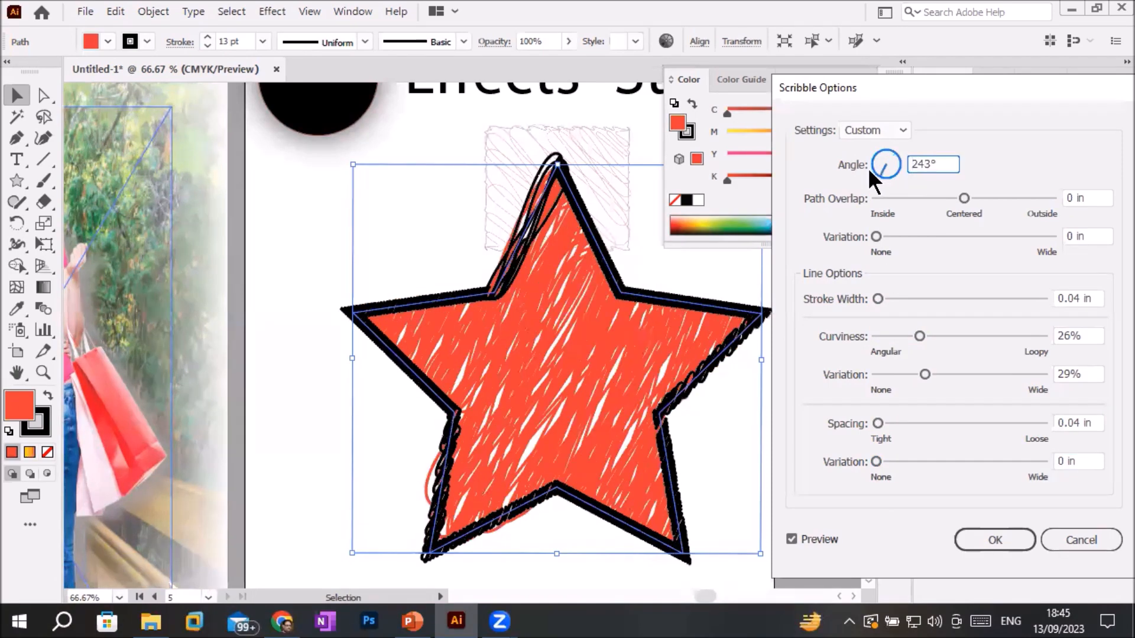
click(883, 154)
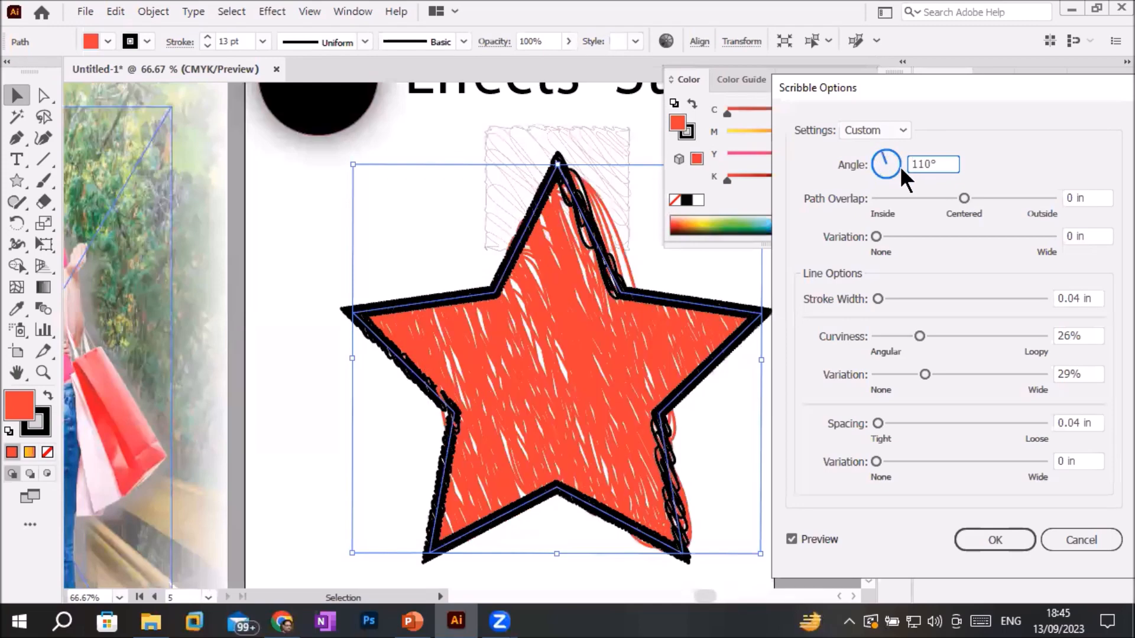
click(881, 168)
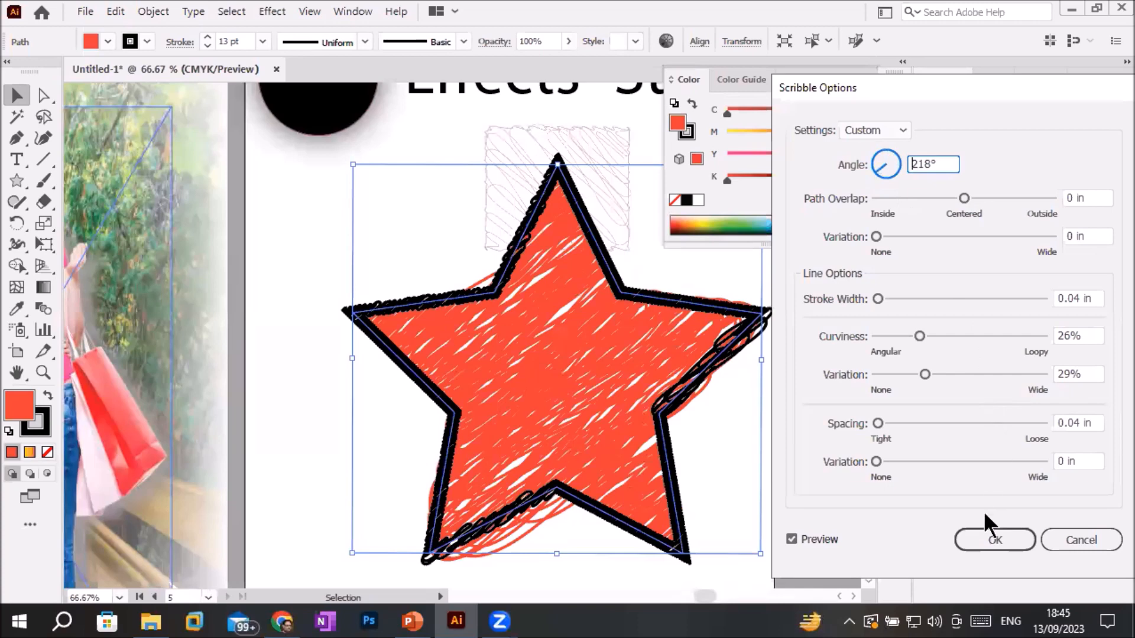
click(978, 541)
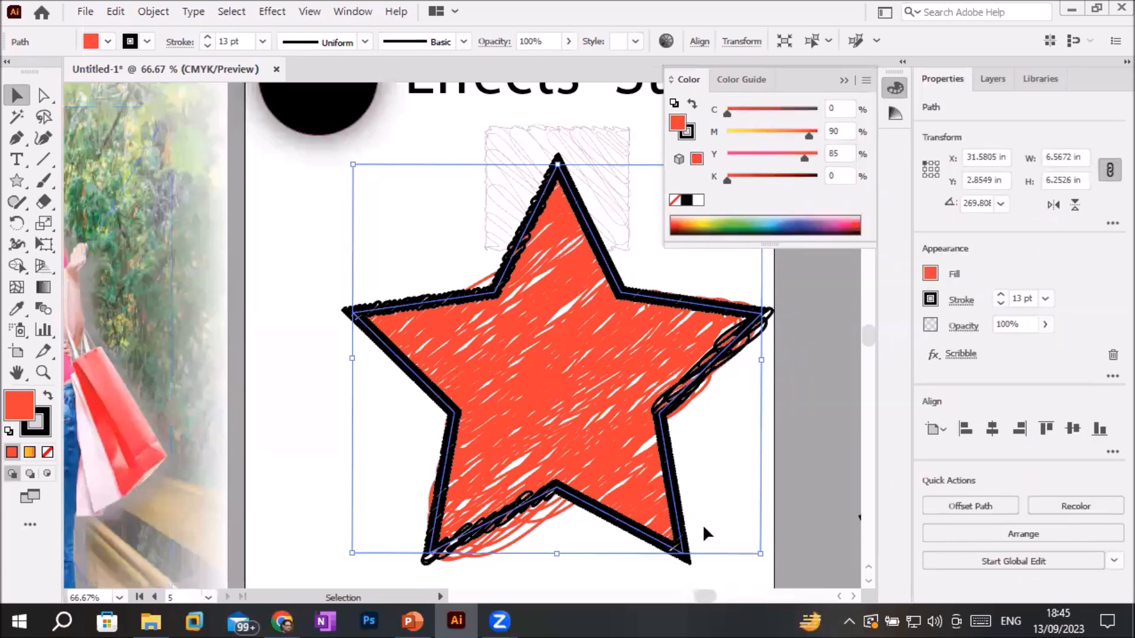
- Remove the star's black stroke and swap its fill and stroke colours
click(40, 427)
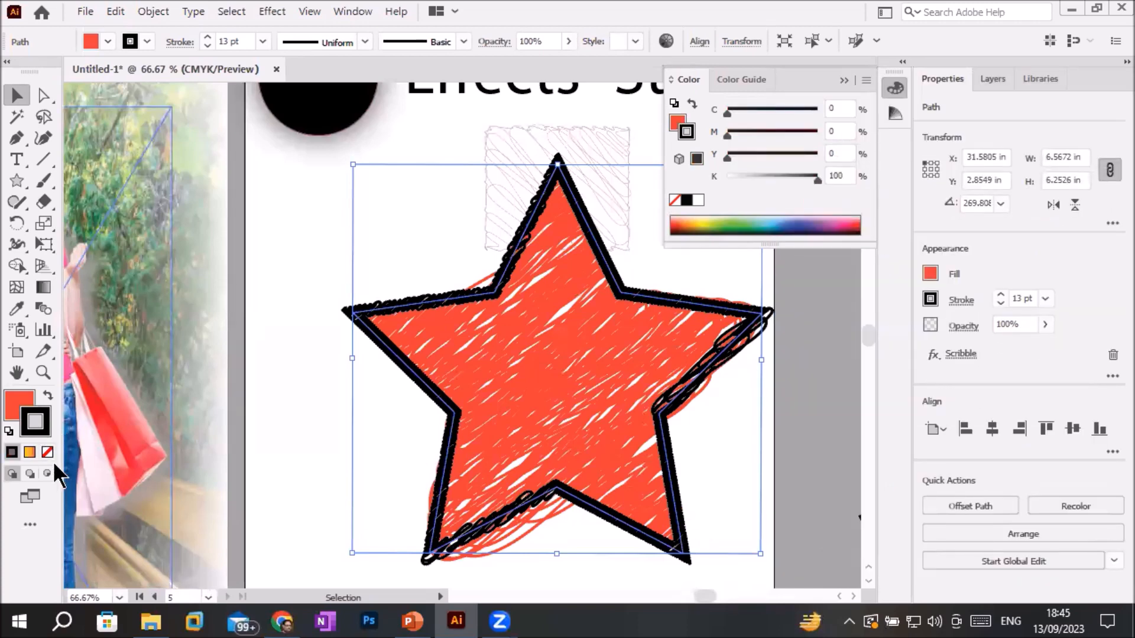
click(48, 452)
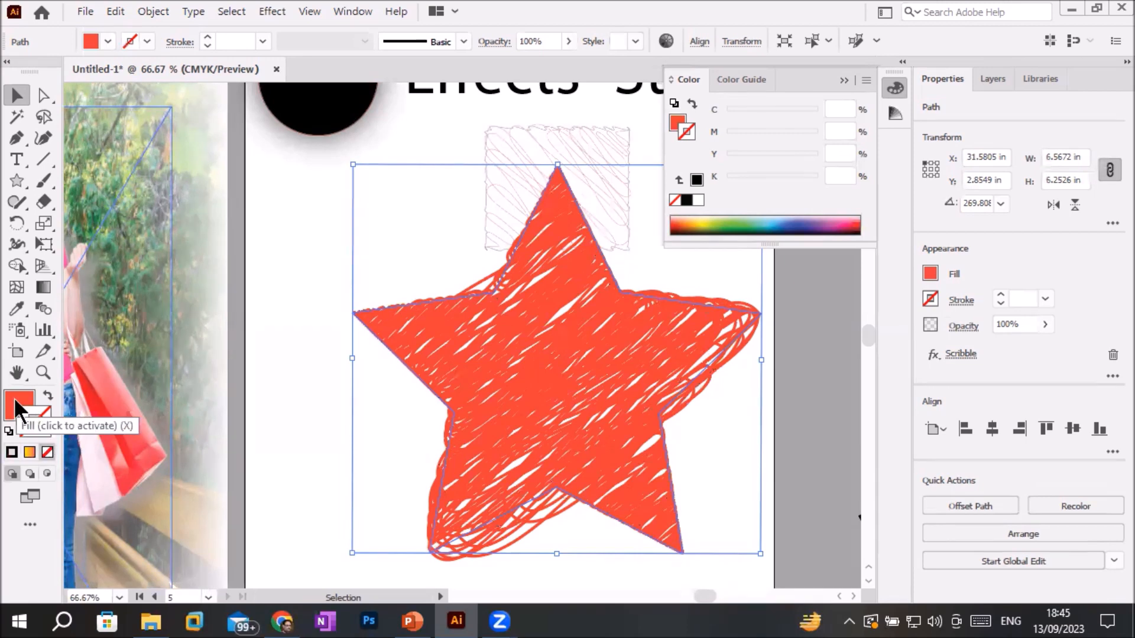
click(48, 395)
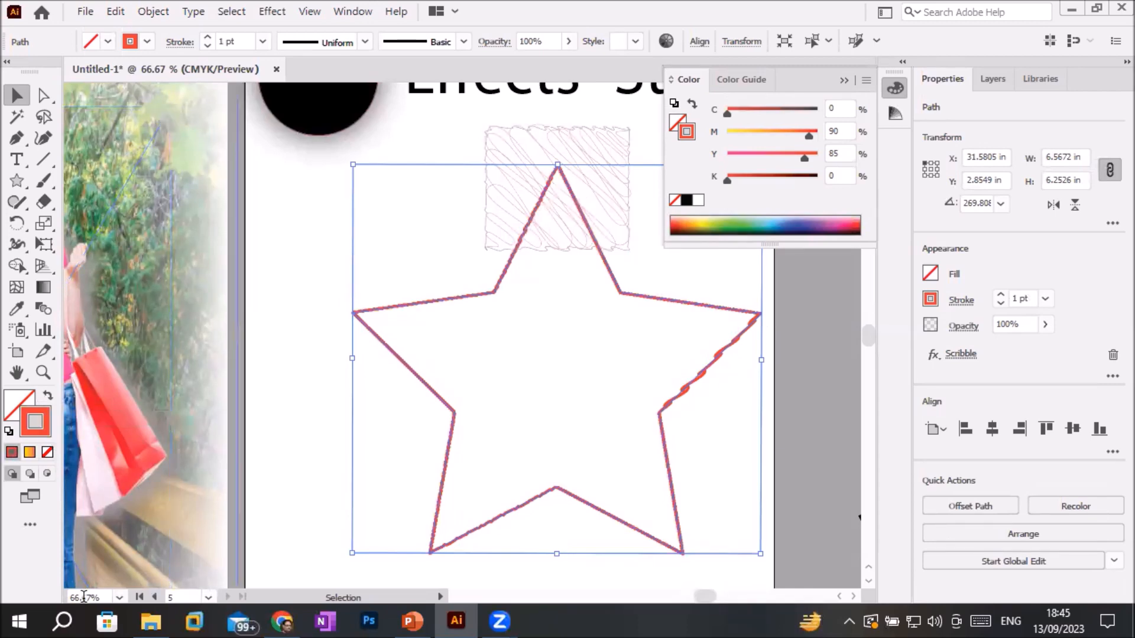
- Fill the star with the pink swatch C=0 M=95 Y=20 K=0
click(24, 408)
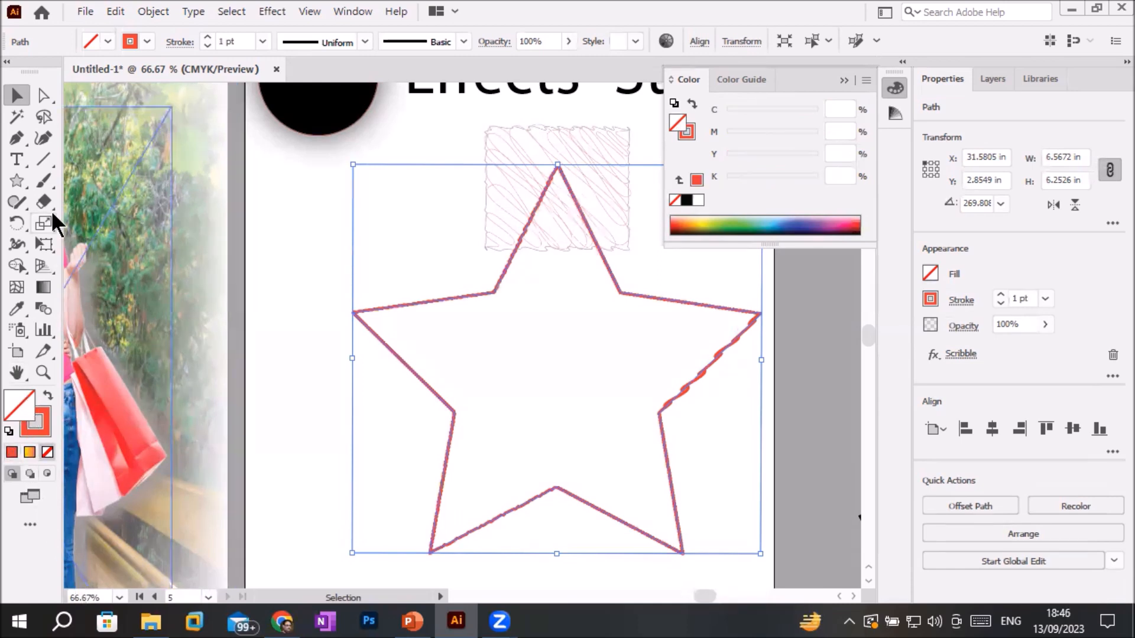
click(107, 41)
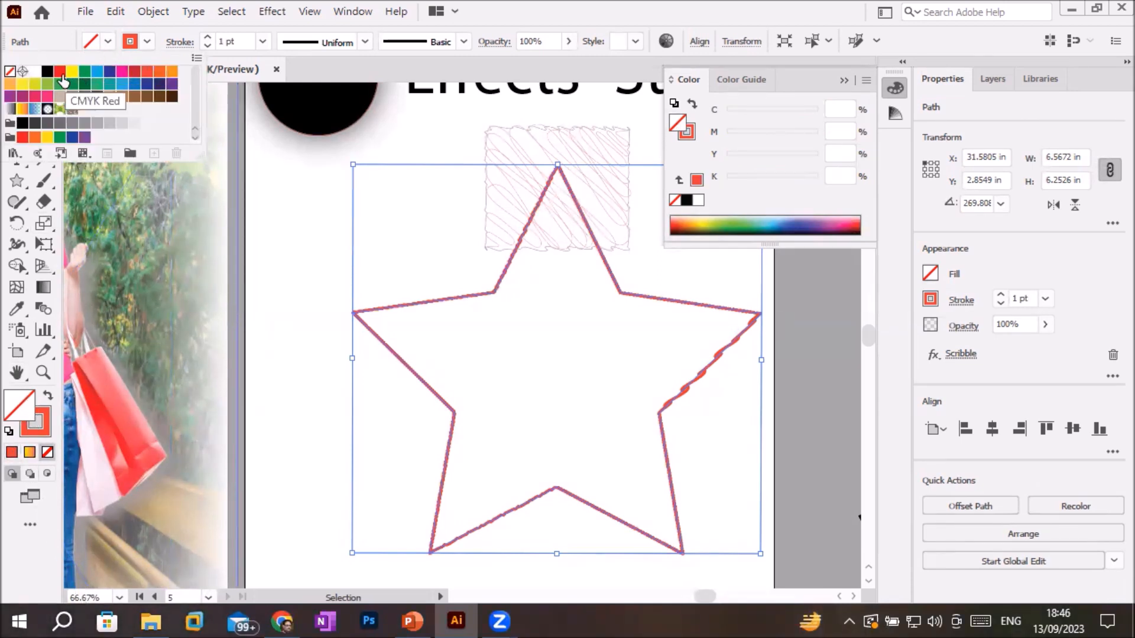
click(47, 96)
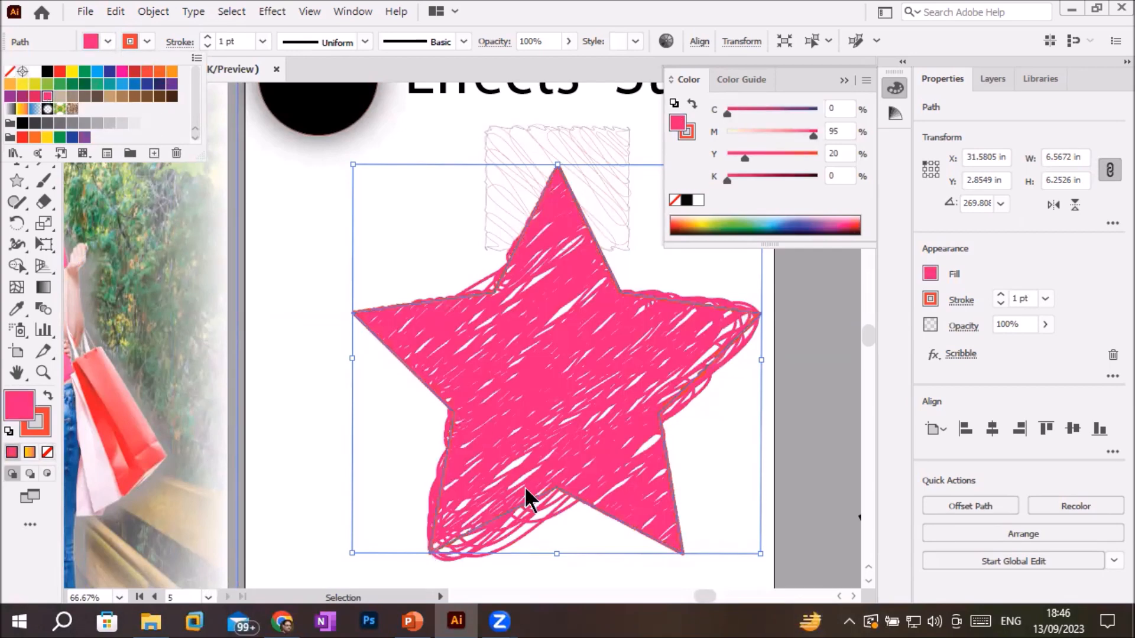
click(265, 13)
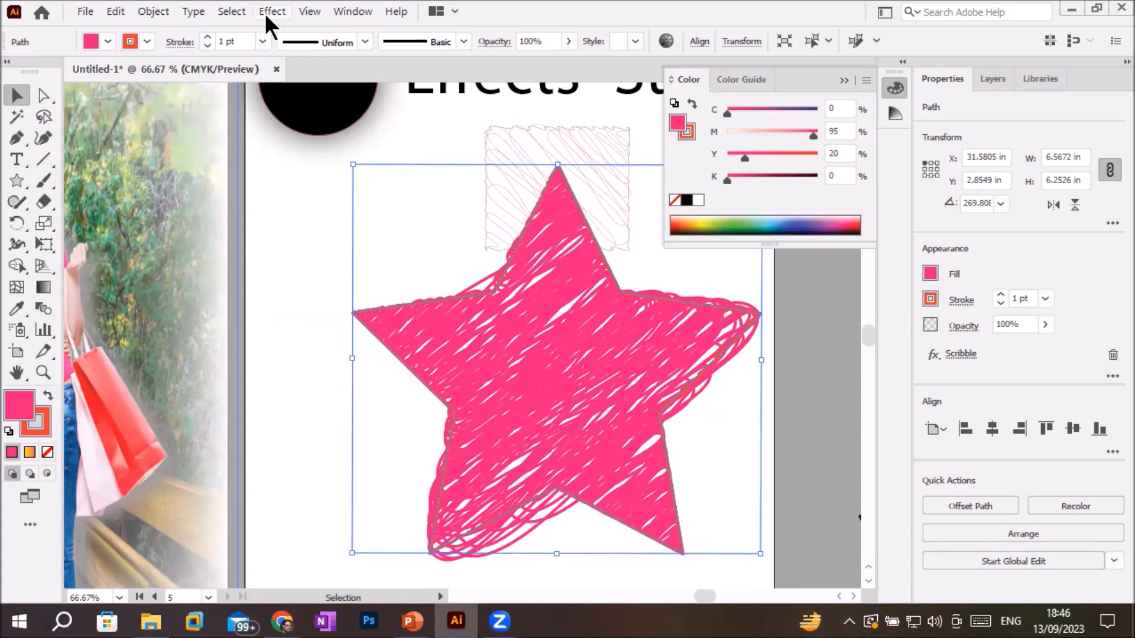
click(265, 13)
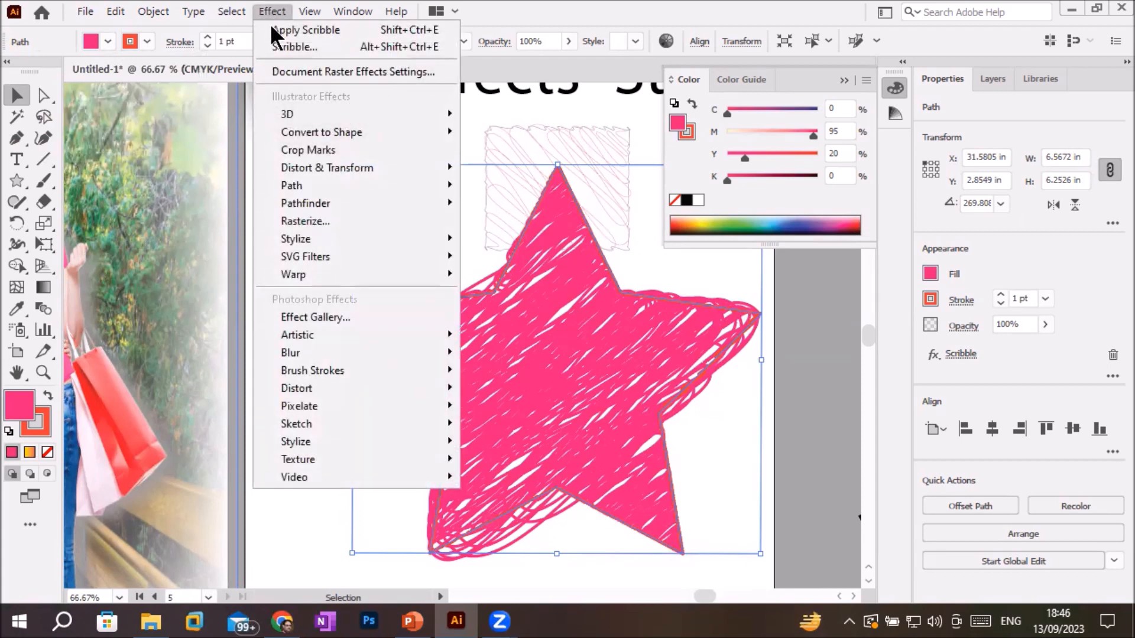
mouse_move(409, 275)
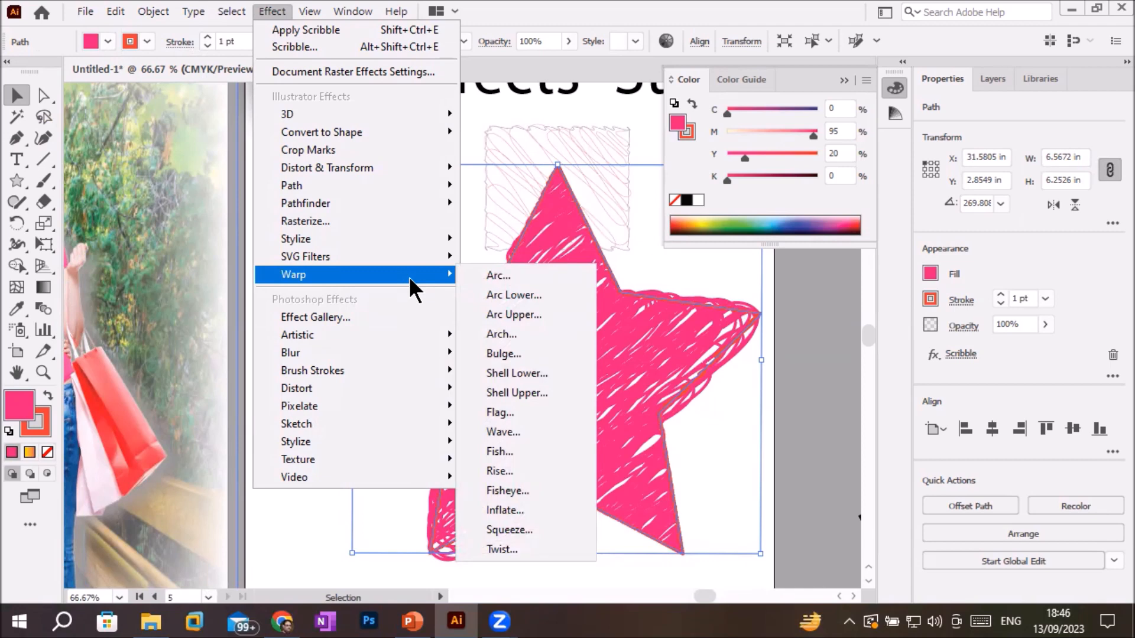
- Activate the Perspective Grid Tool and show its group of related tools
click(44, 267)
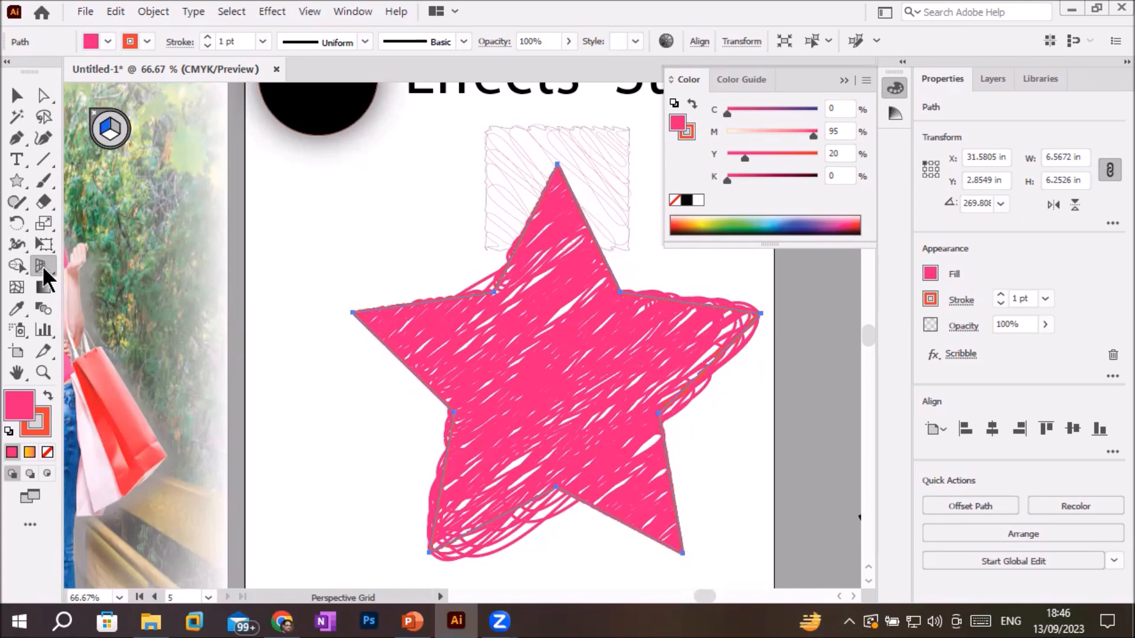
click(42, 264)
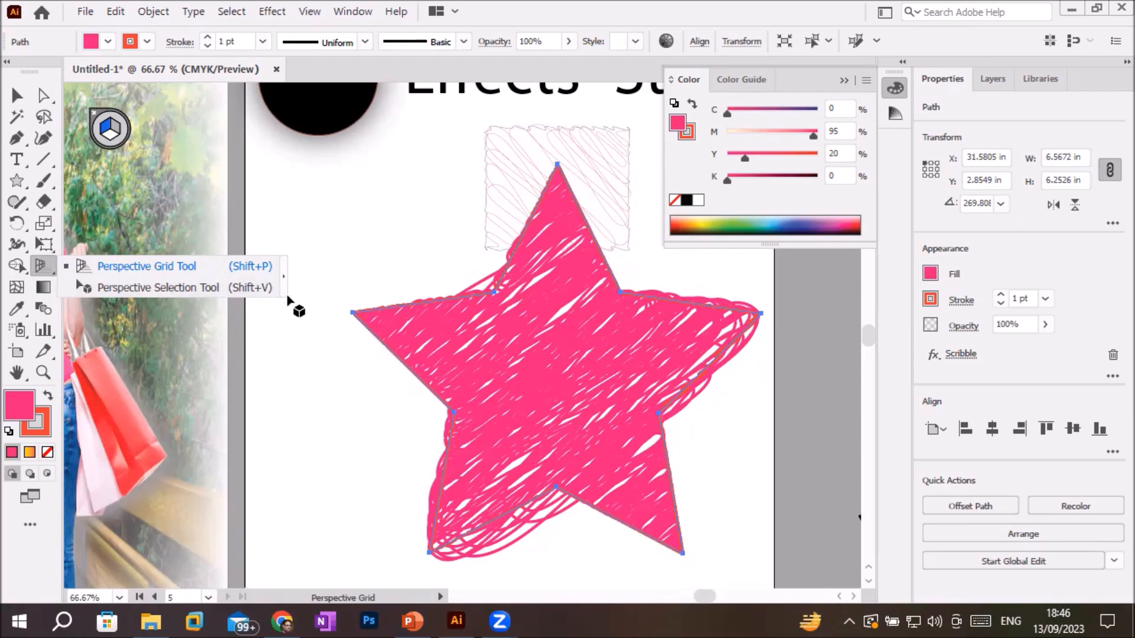
click(285, 318)
- Delete the two black line-pattern shapes lying outside the artboard
scroll(319, 342, down, 2)
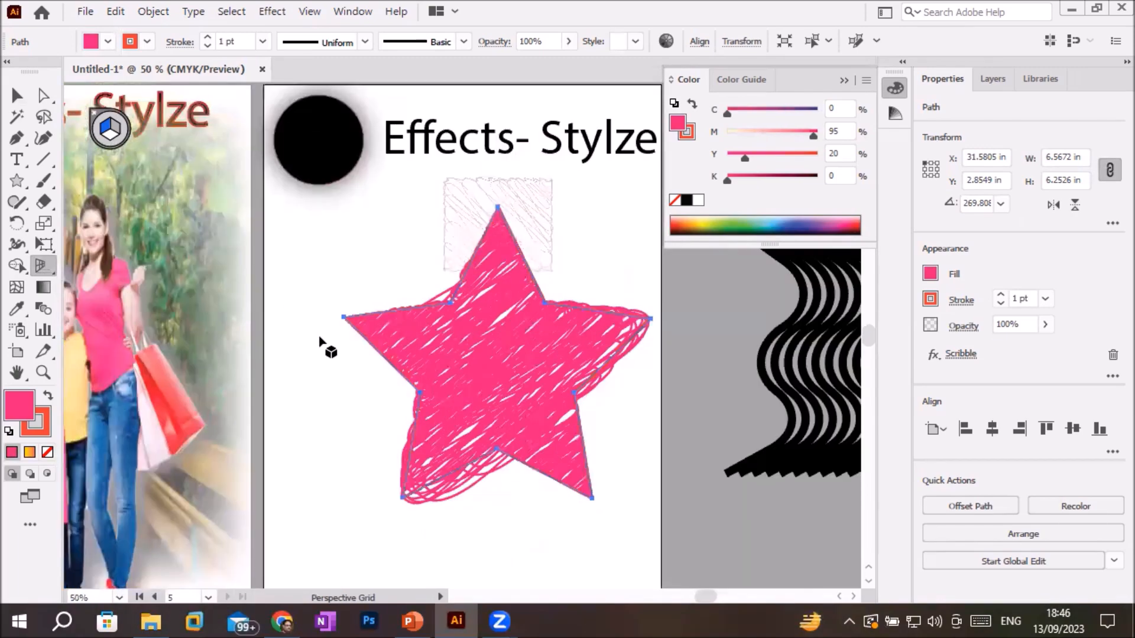
scroll(324, 345, down, 2)
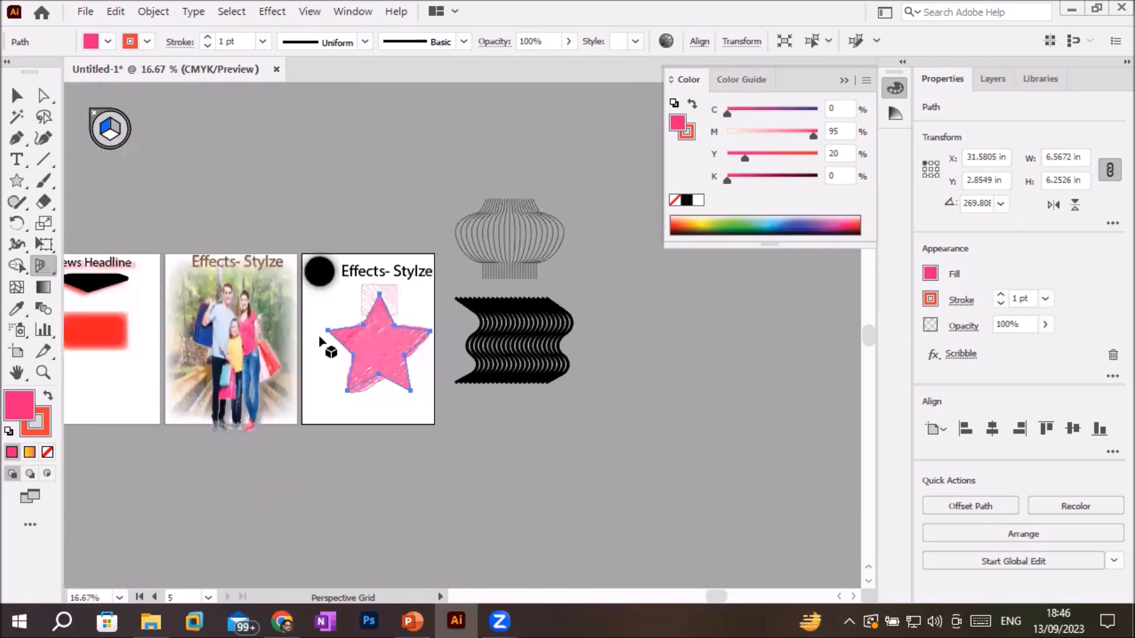
scroll(324, 345, up, 1)
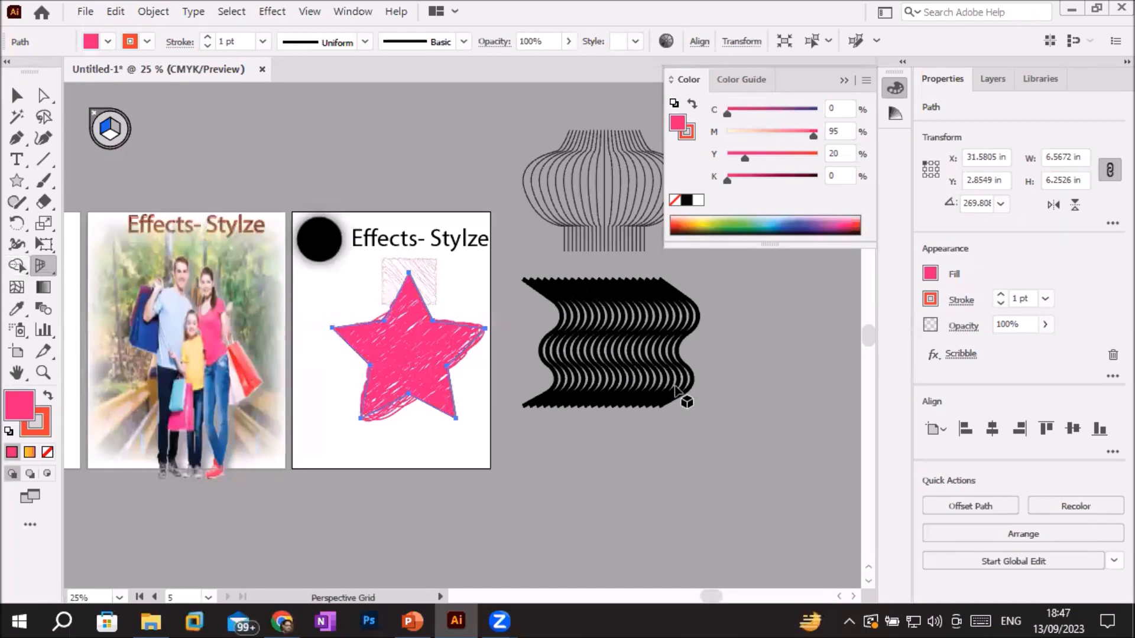
click(18, 95)
drag(524, 109, 734, 443)
key(Delete)
- Delete the pink star and the scribbled rectangle from the artboard
click(388, 377)
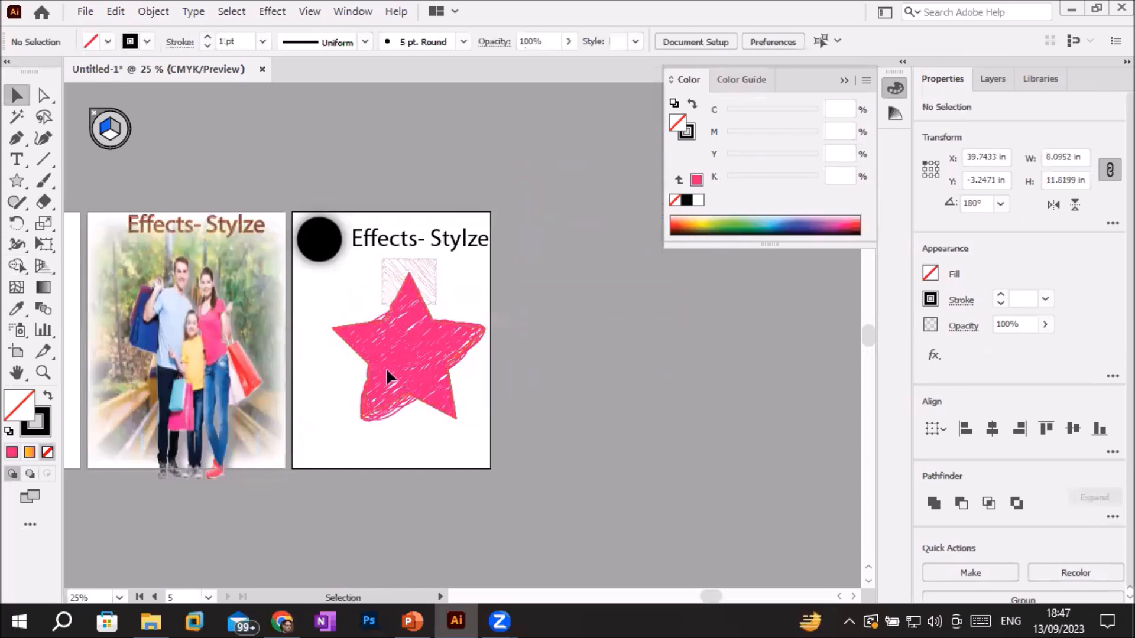
key(Delete)
click(391, 272)
key(Delete)
- Replace the artboard's black heading text with "Perspective" and "Grid Tool" on two lines
double_click(439, 241)
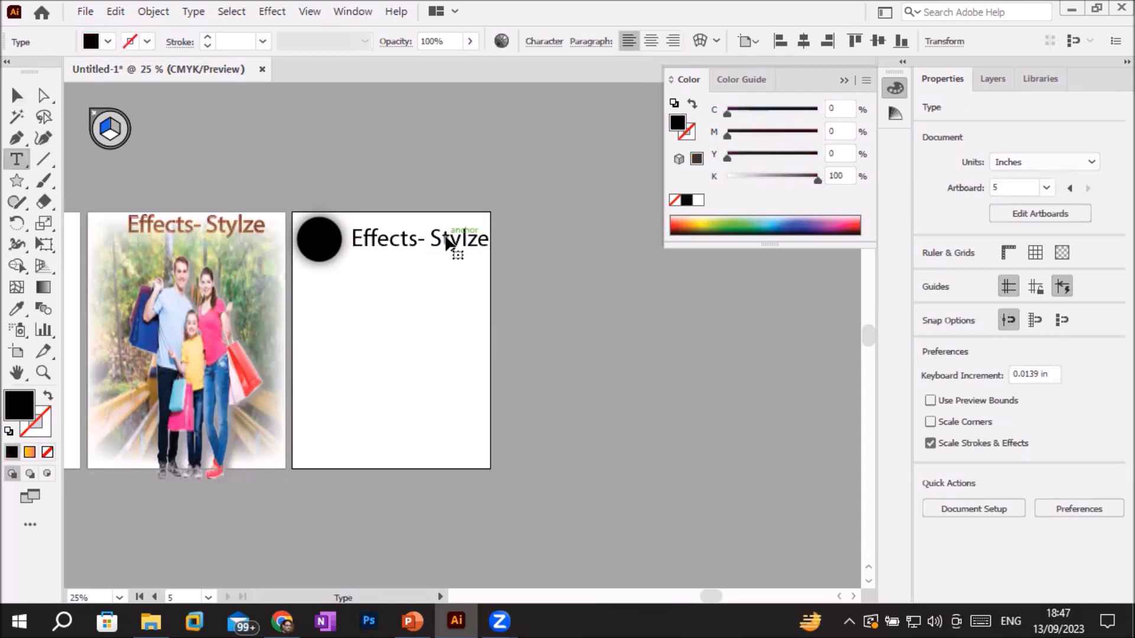
key(ctrl+a)
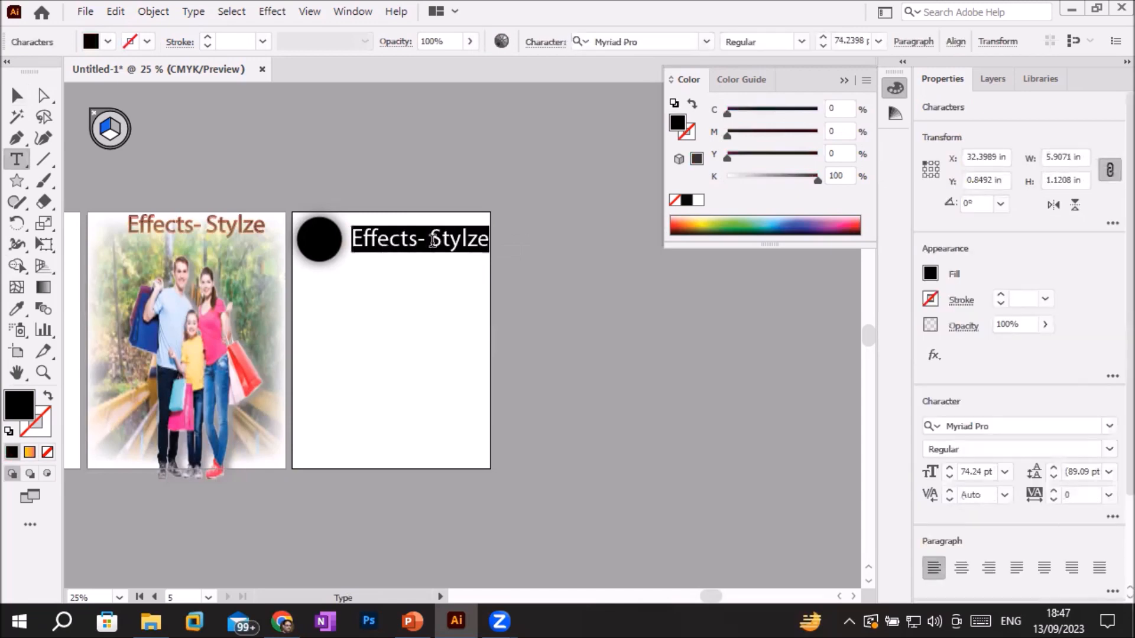
text(Per)
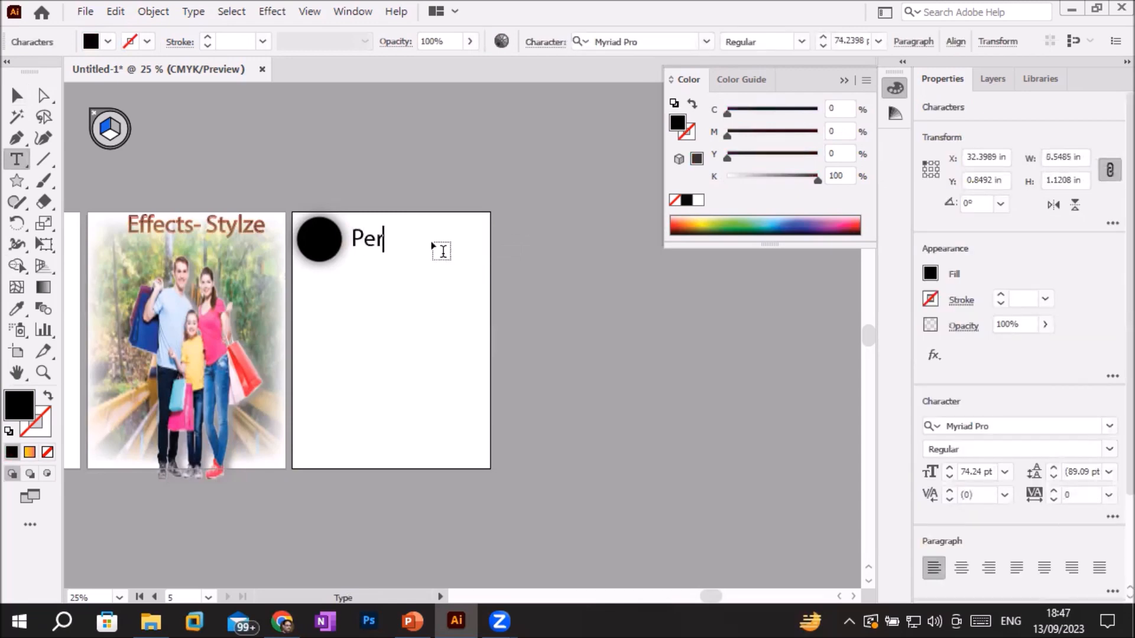
text(spective)
key(Return)
text(Gri)
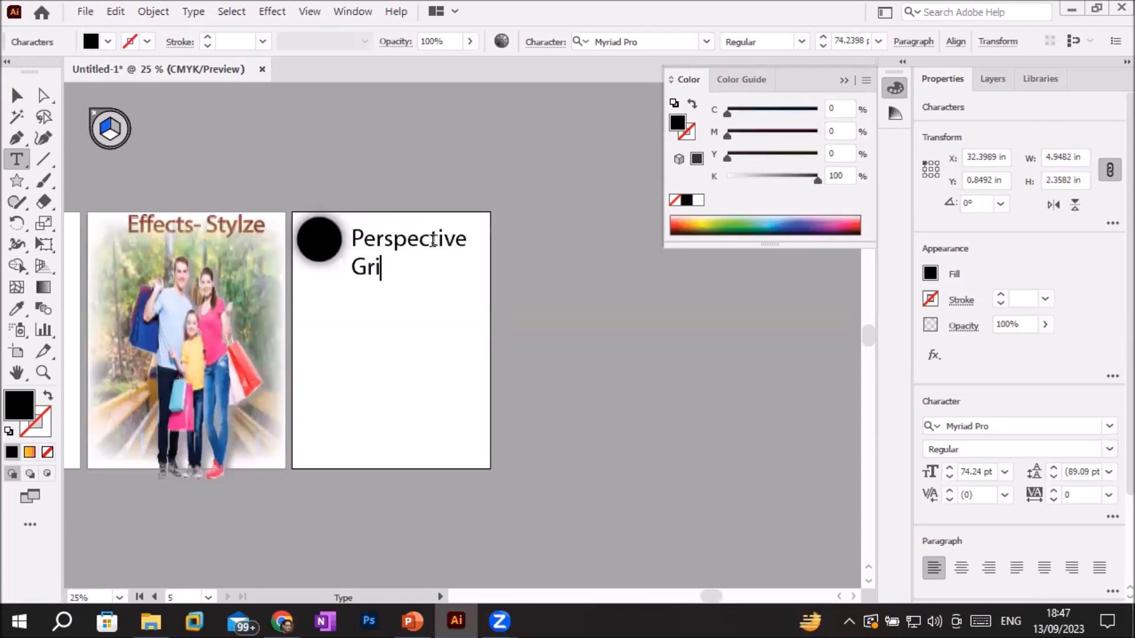
text(d Tool)
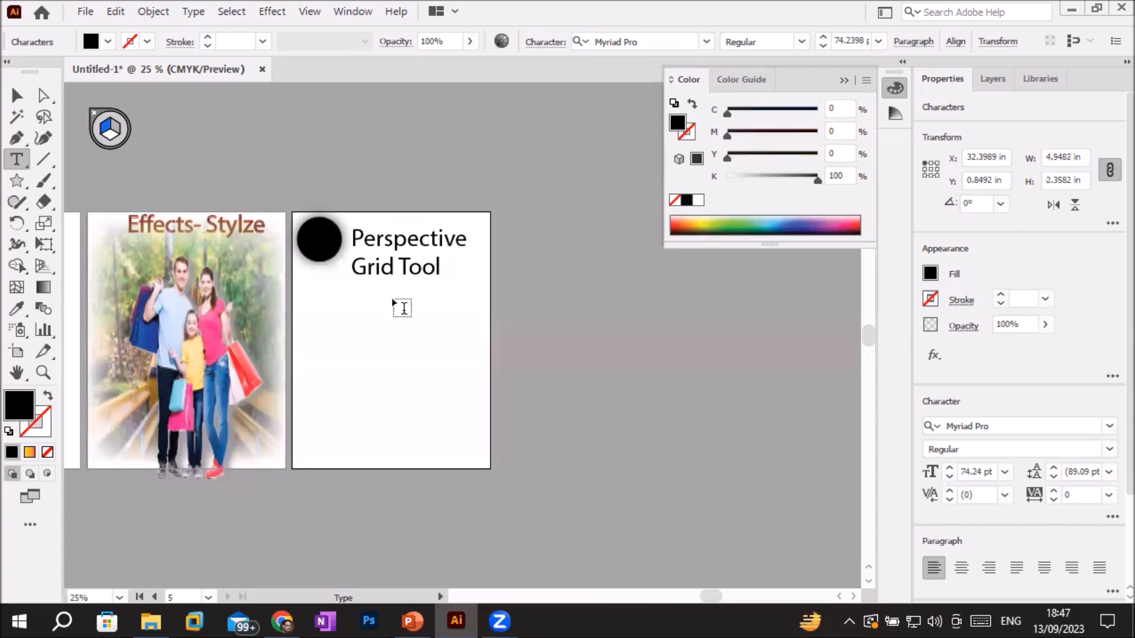
- Try cyan on the heading's second line, "Grid Tool", and settle on CMYK Red (C=0 M=100 Y=100 K=0)
drag(438, 265, 336, 266)
click(108, 42)
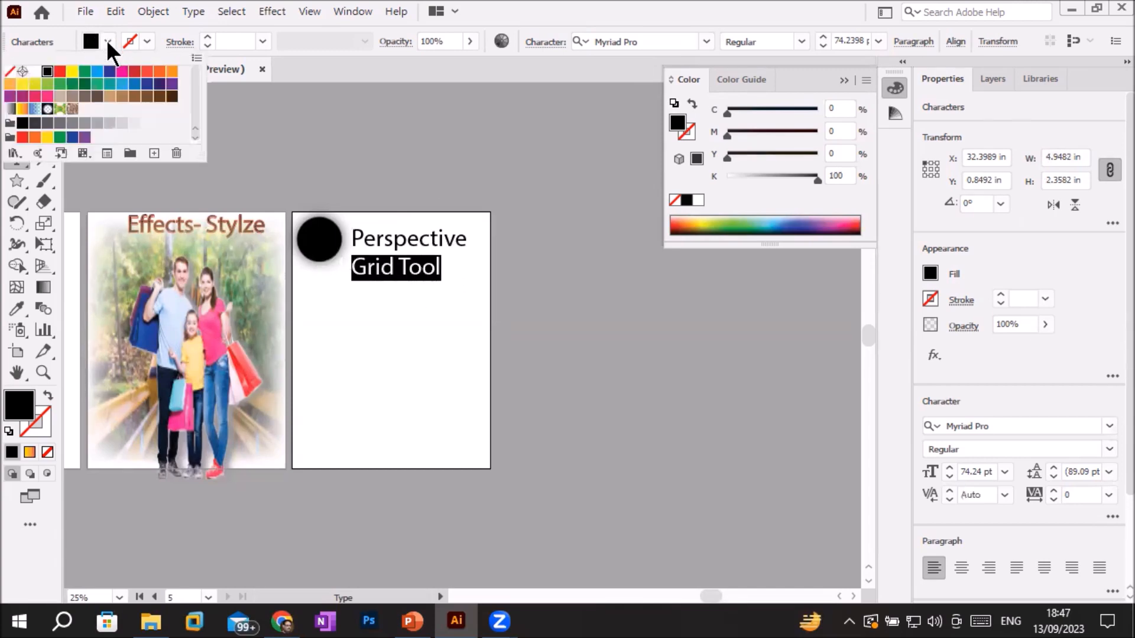
click(96, 72)
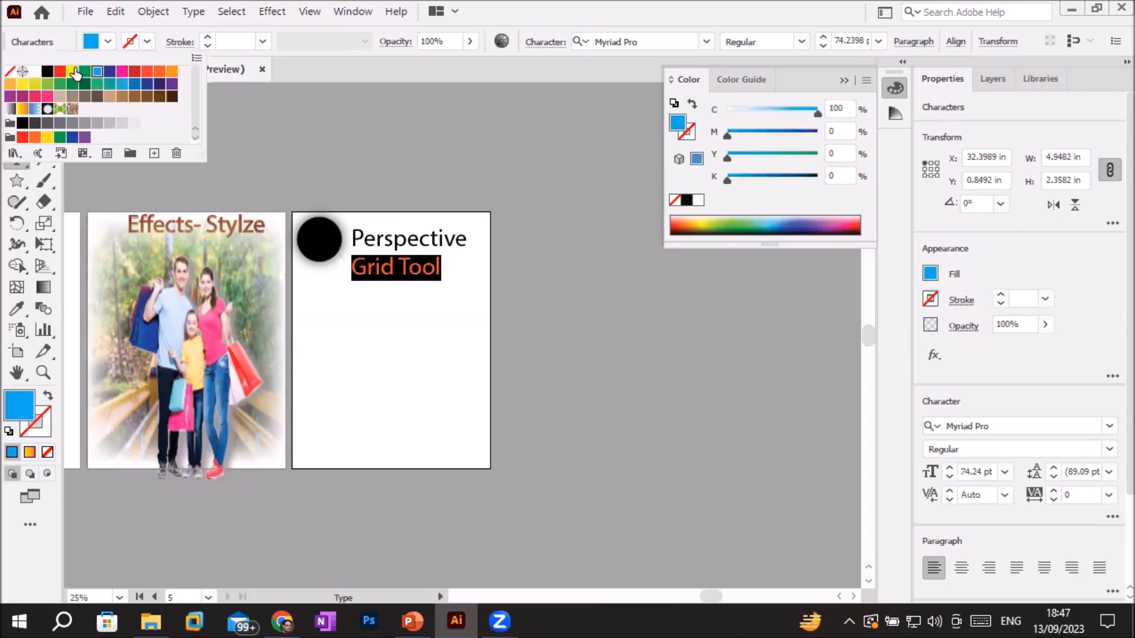
click(59, 72)
click(391, 385)
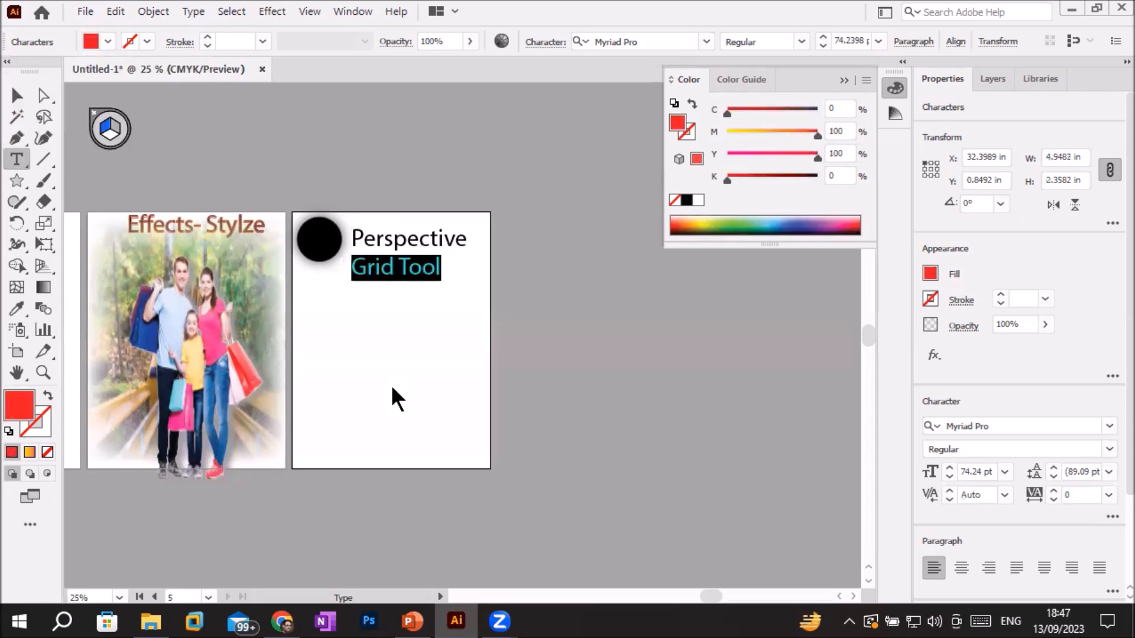
click(400, 357)
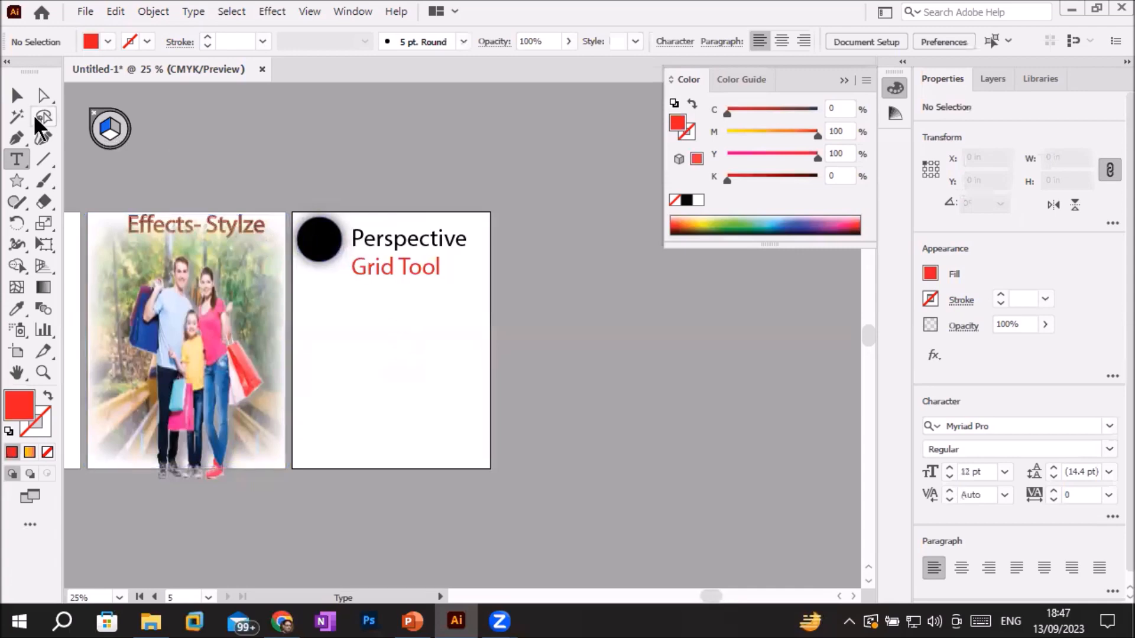
- Move the "Perspective Grid Tool" heading up to the top edge of its artboard
click(16, 95)
drag(406, 243, 412, 228)
click(438, 360)
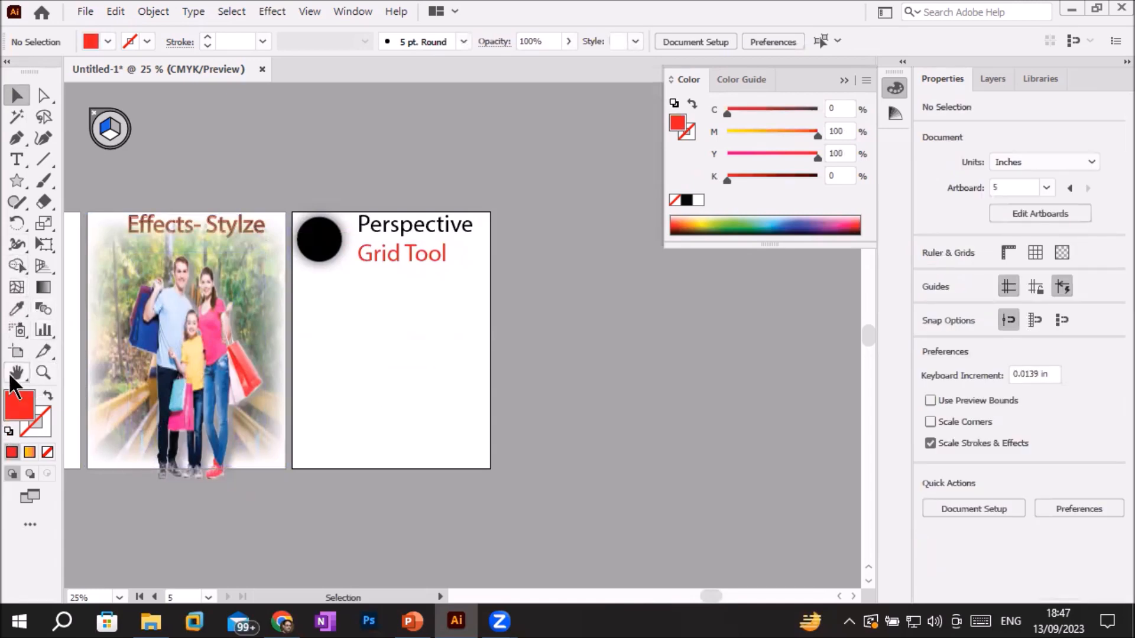
- Add a new artboard beside Artboard 5 and enlarge it to about 18.57 × 14.62 in
click(17, 353)
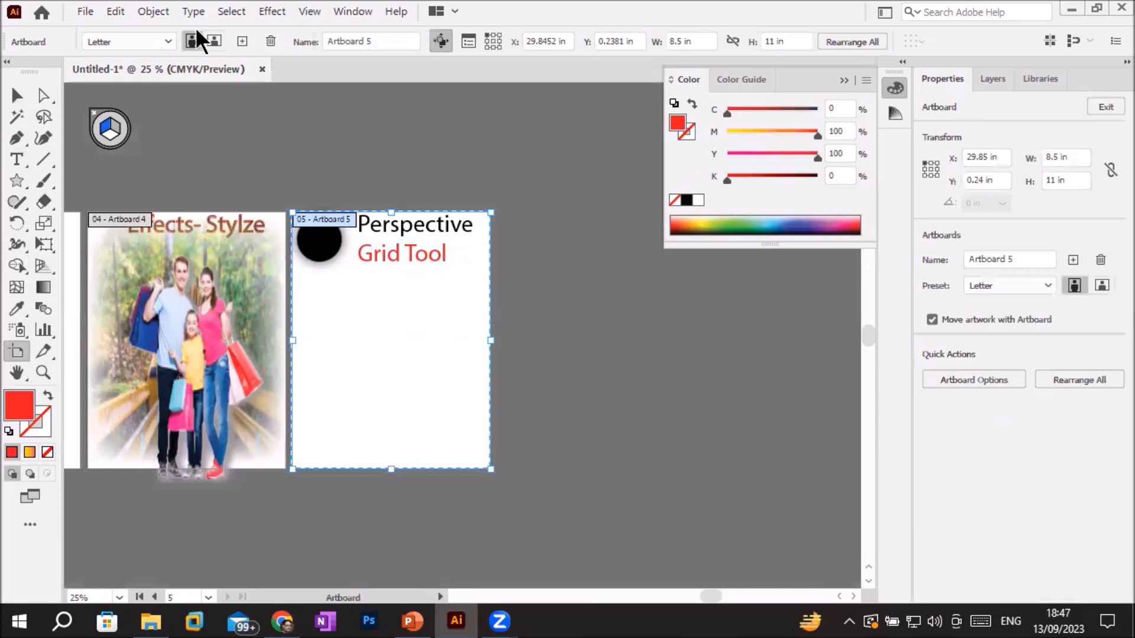
click(241, 40)
drag(567, 332, 798, 353)
drag(583, 470, 582, 549)
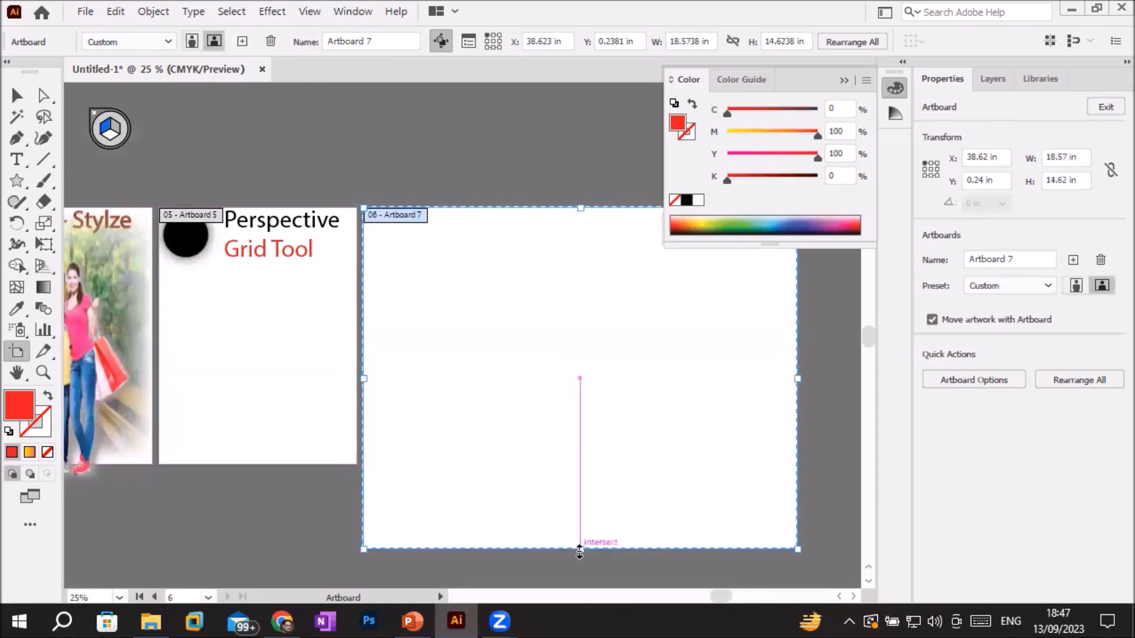
click(844, 81)
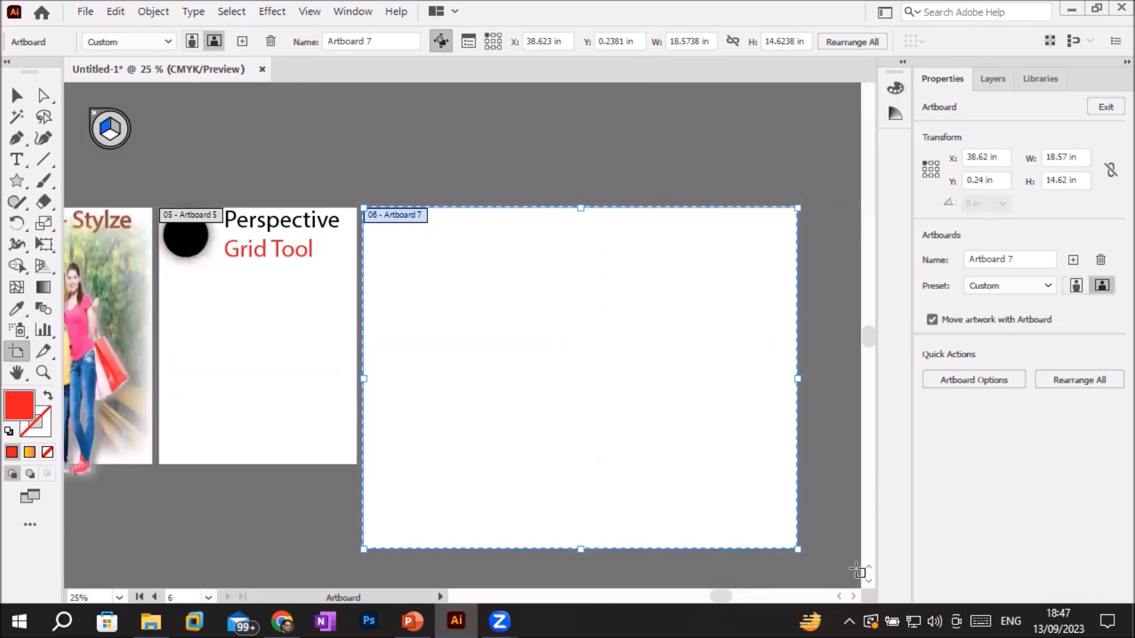
scroll(857, 571, right, 5)
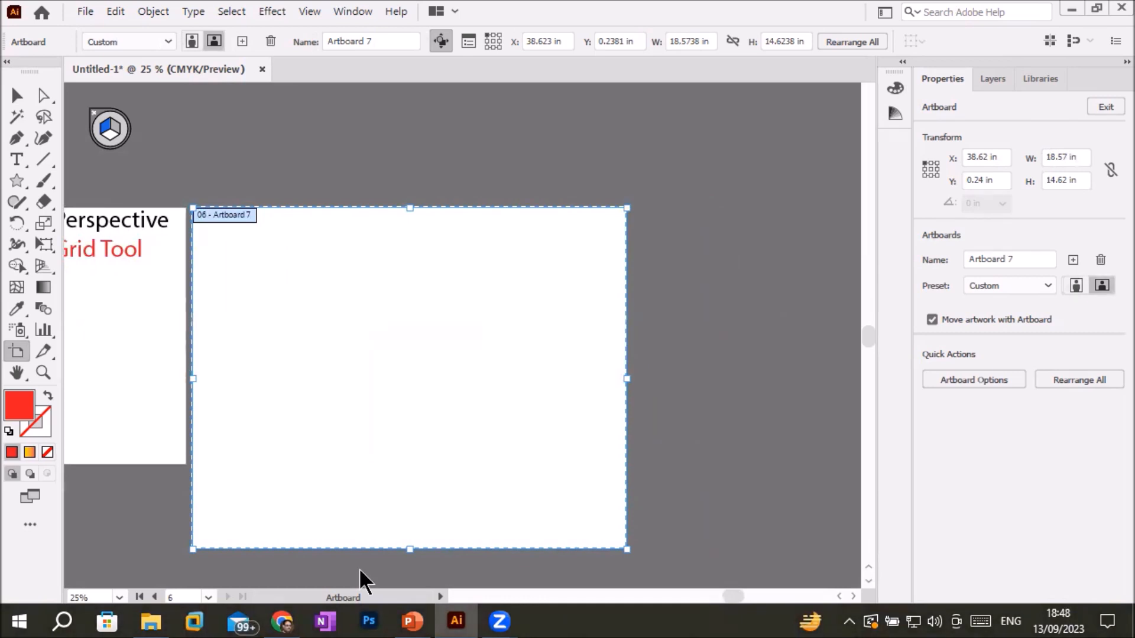
- Switch to the PowerPoint slides, review the gradient lab slide with the pencil drawing, and return to Illustrator
click(455, 621)
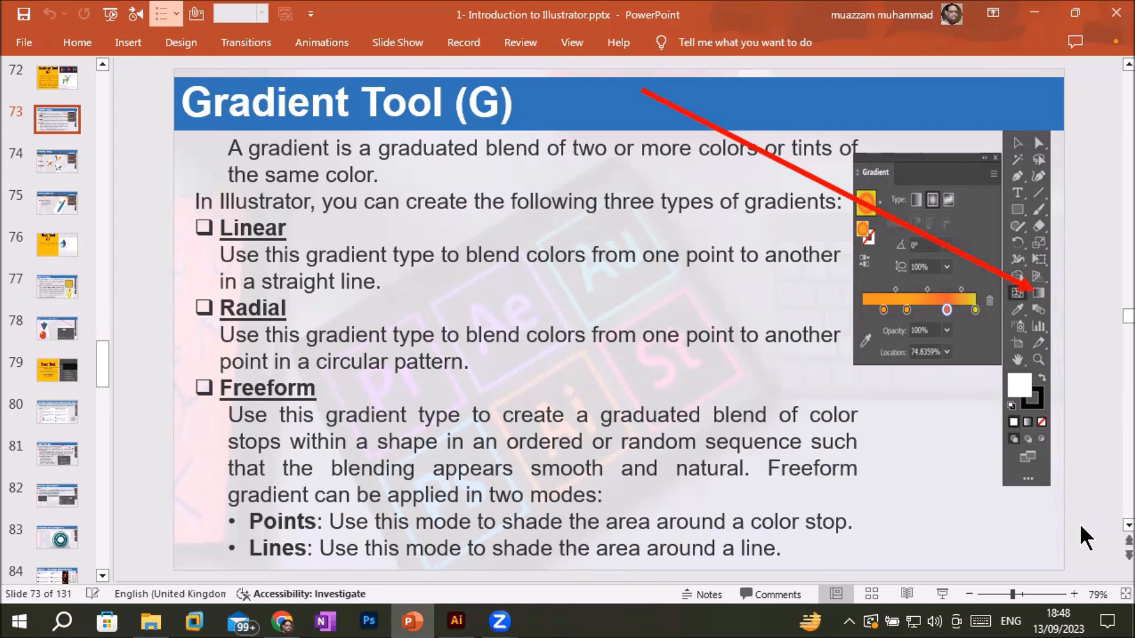
key(Down)
key(Down)
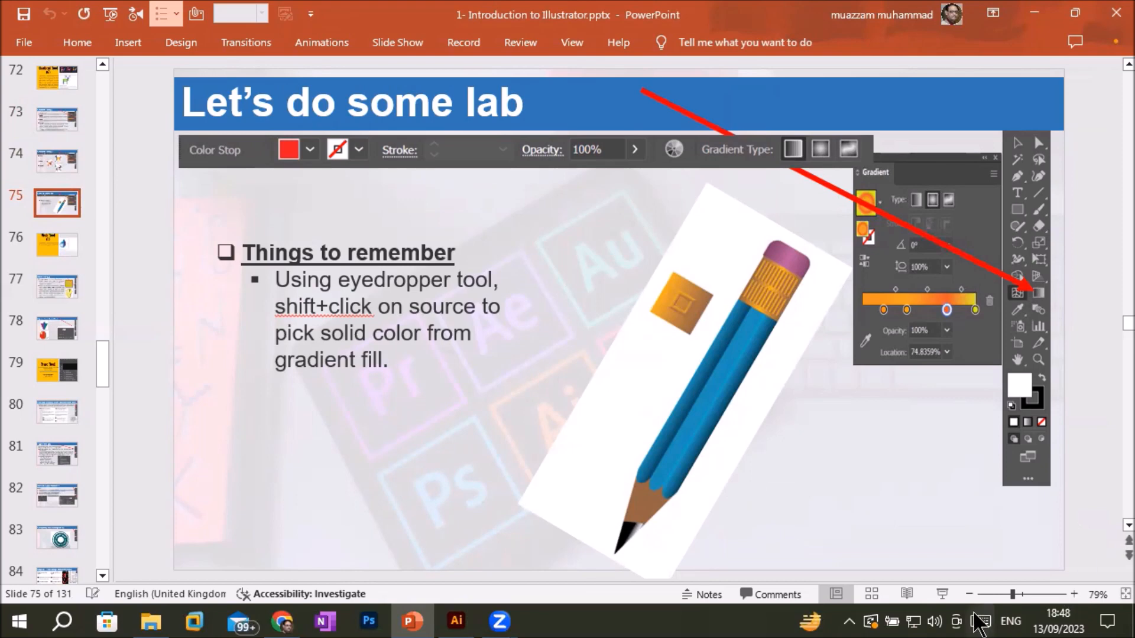
click(456, 621)
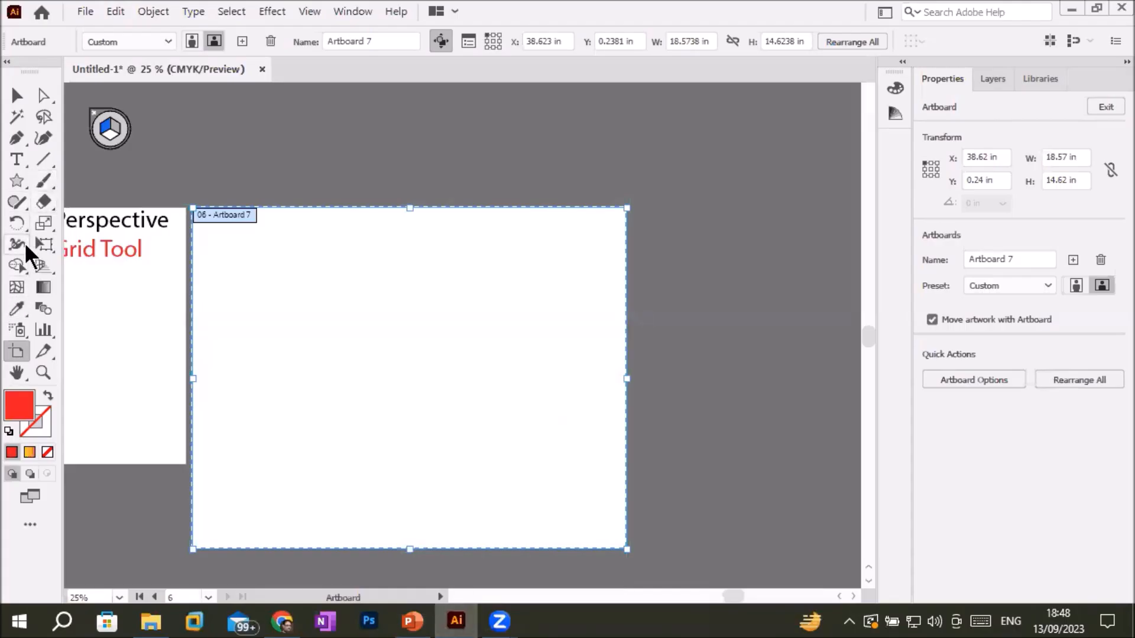
click(23, 180)
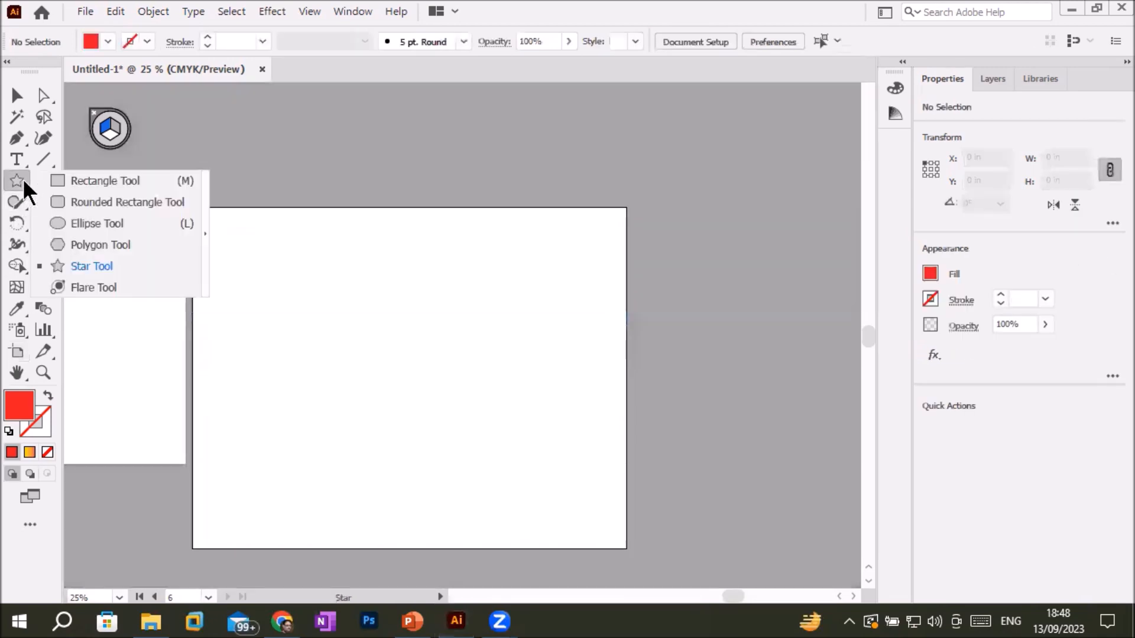
click(90, 180)
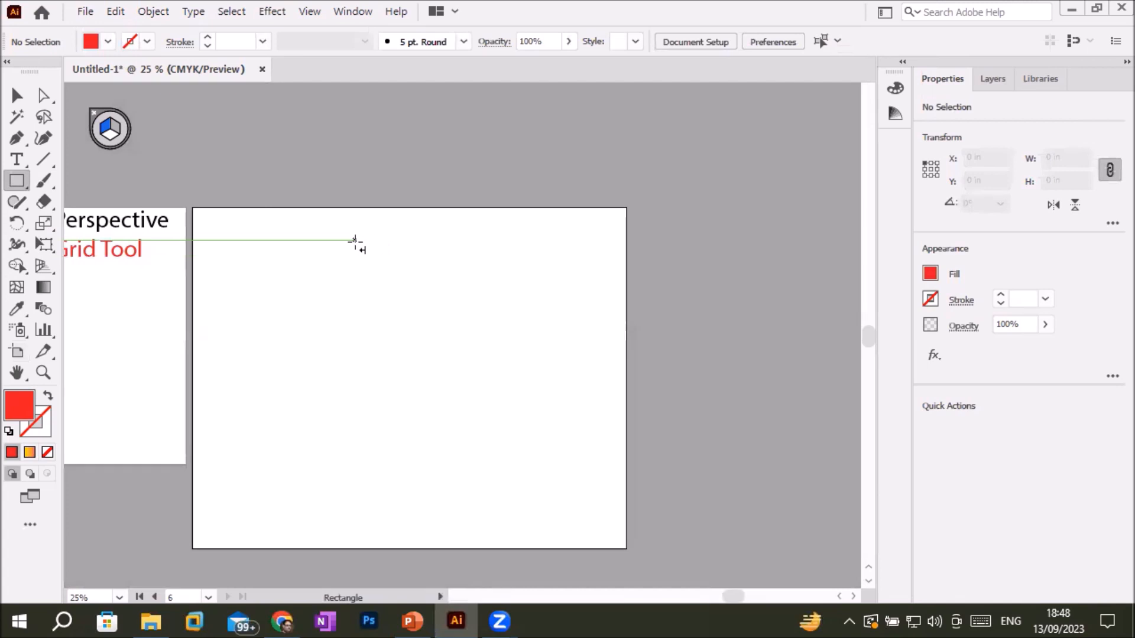
drag(355, 240, 323, 494)
click(15, 96)
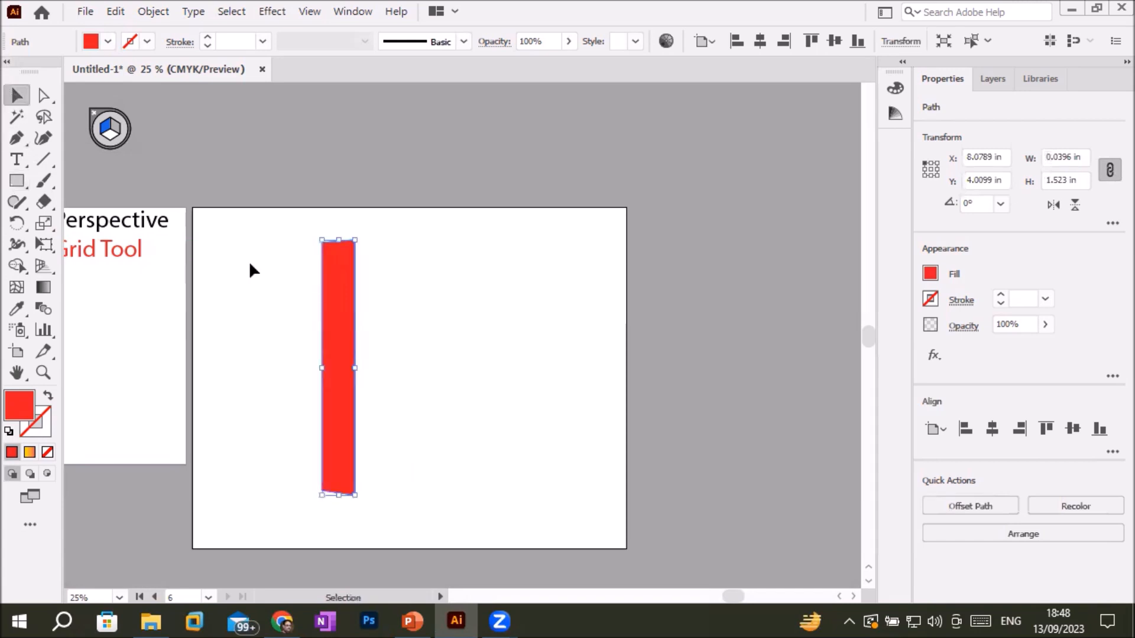
drag(349, 361, 385, 362)
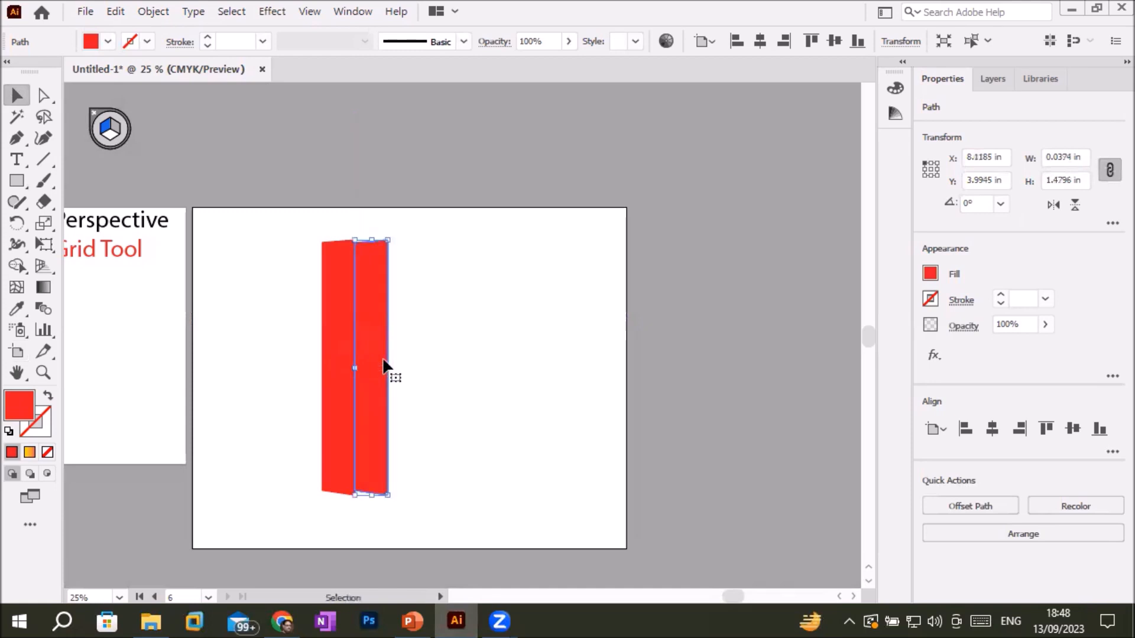
click(457, 383)
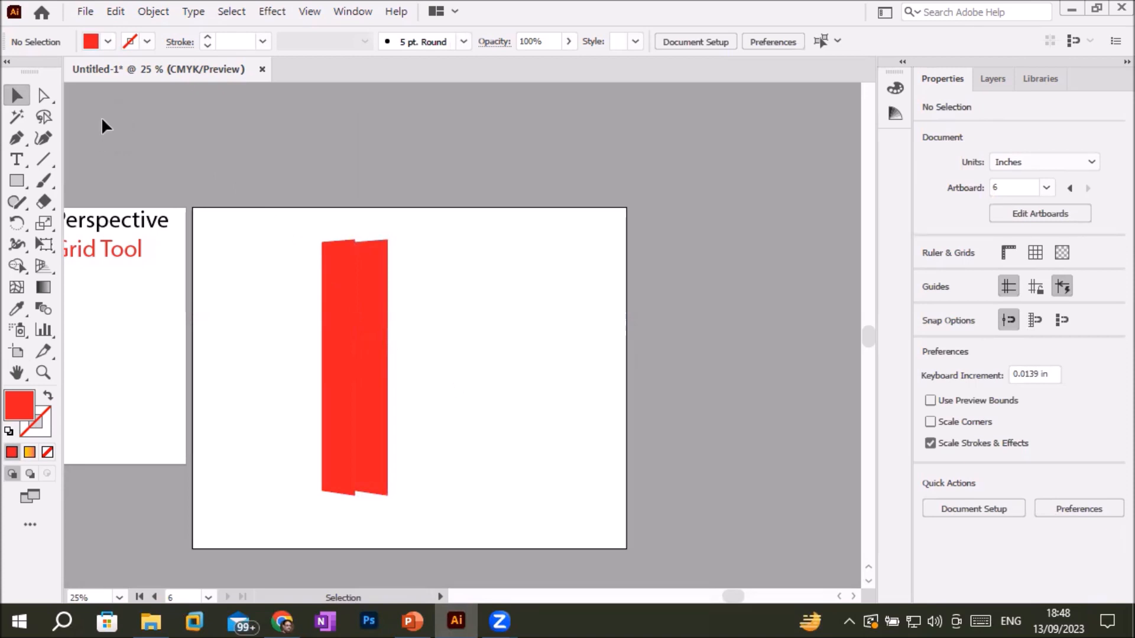
drag(274, 223, 449, 530)
key(Delete)
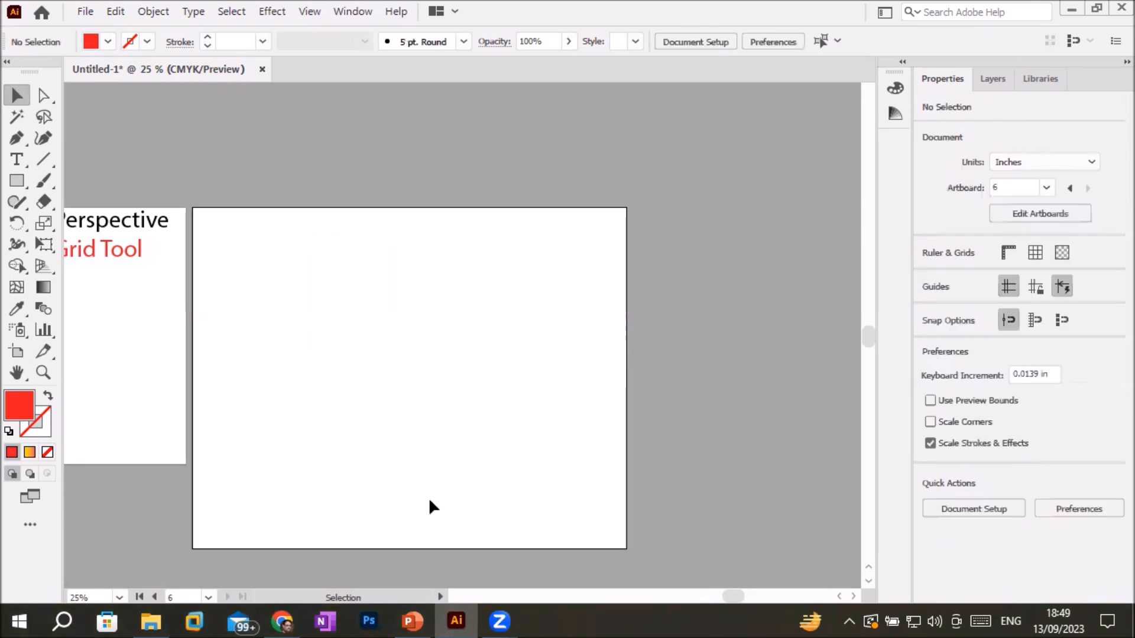
- Draw a tall rectangle about 1.98 × 10.64 in on the new artboard and fill it with cyan
click(19, 177)
drag(292, 240, 338, 488)
click(107, 41)
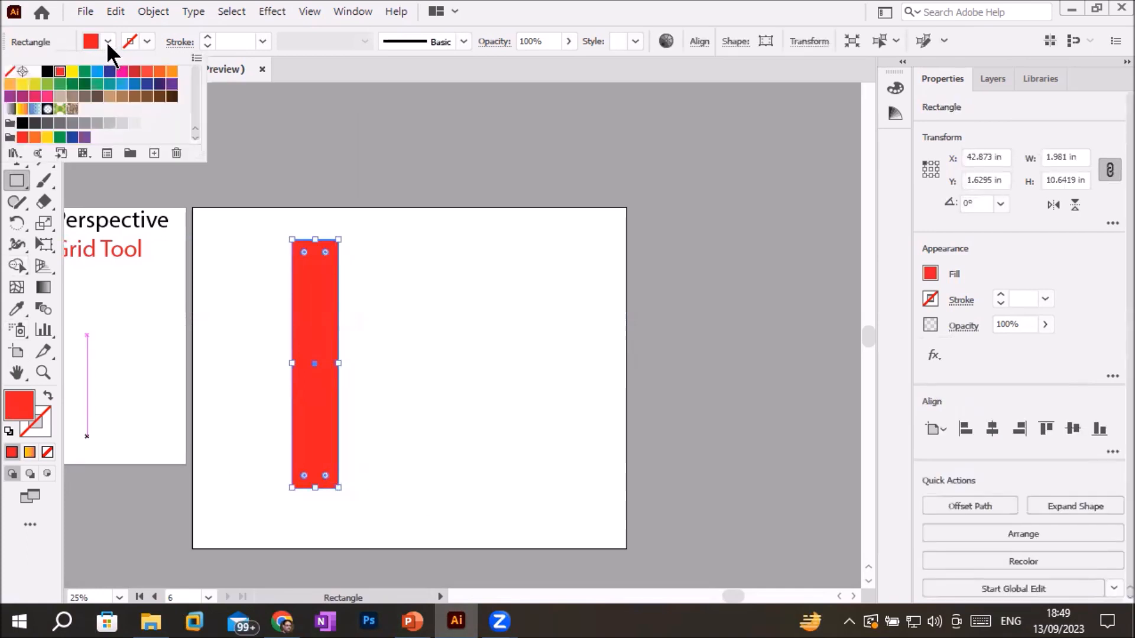
click(96, 71)
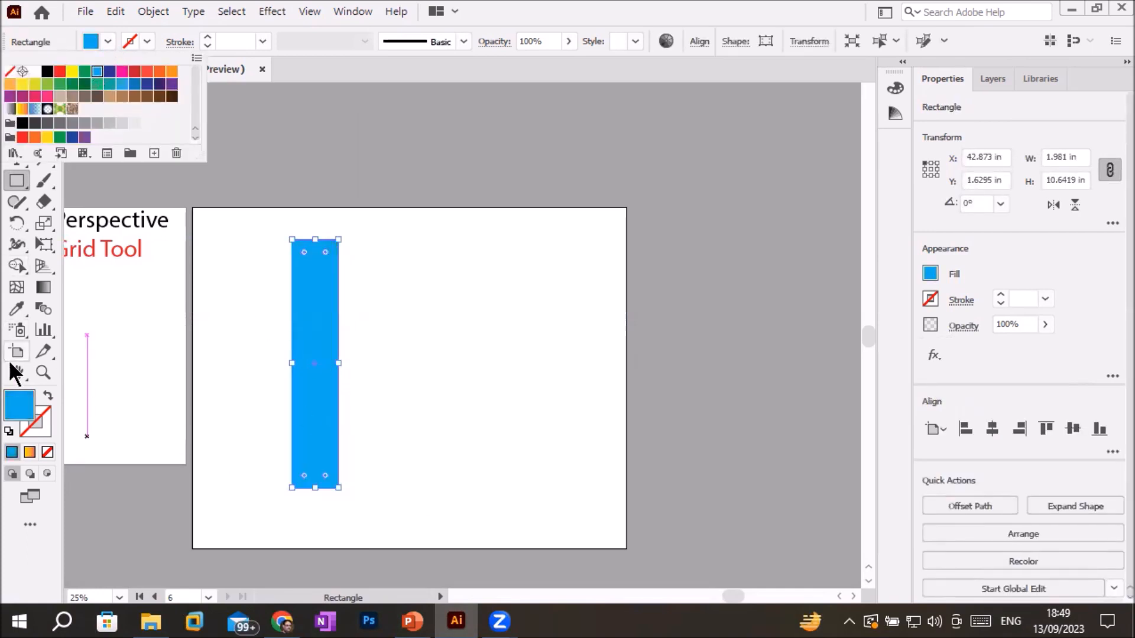
click(17, 403)
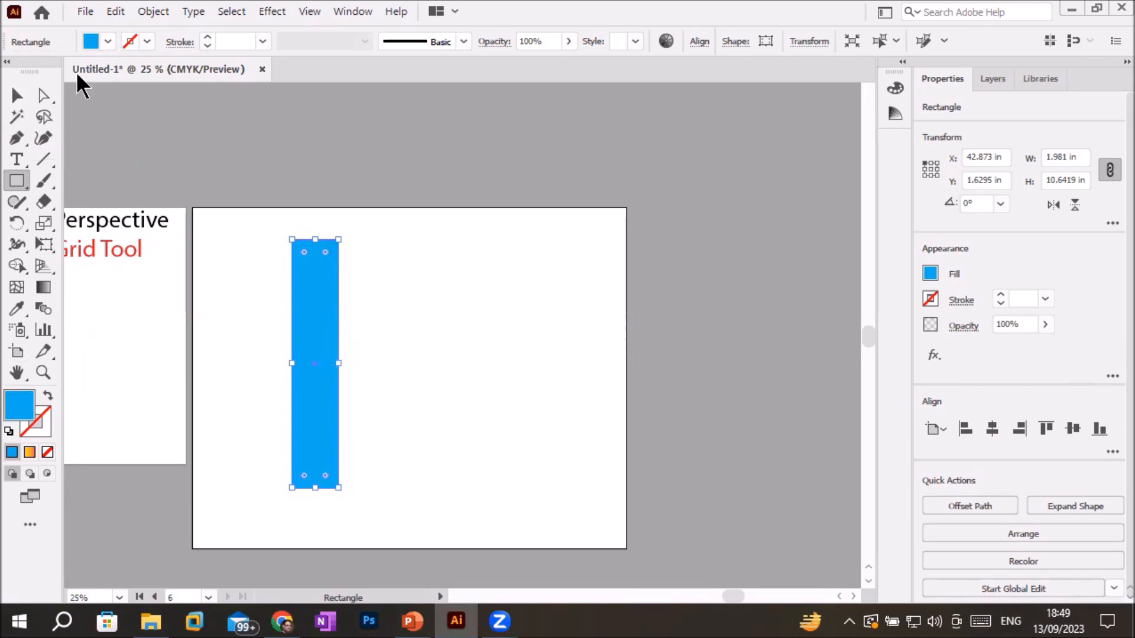
- Narrow the cyan rectangle to about 1.68 in and fully round its two bottom corners
drag(343, 366, 331, 365)
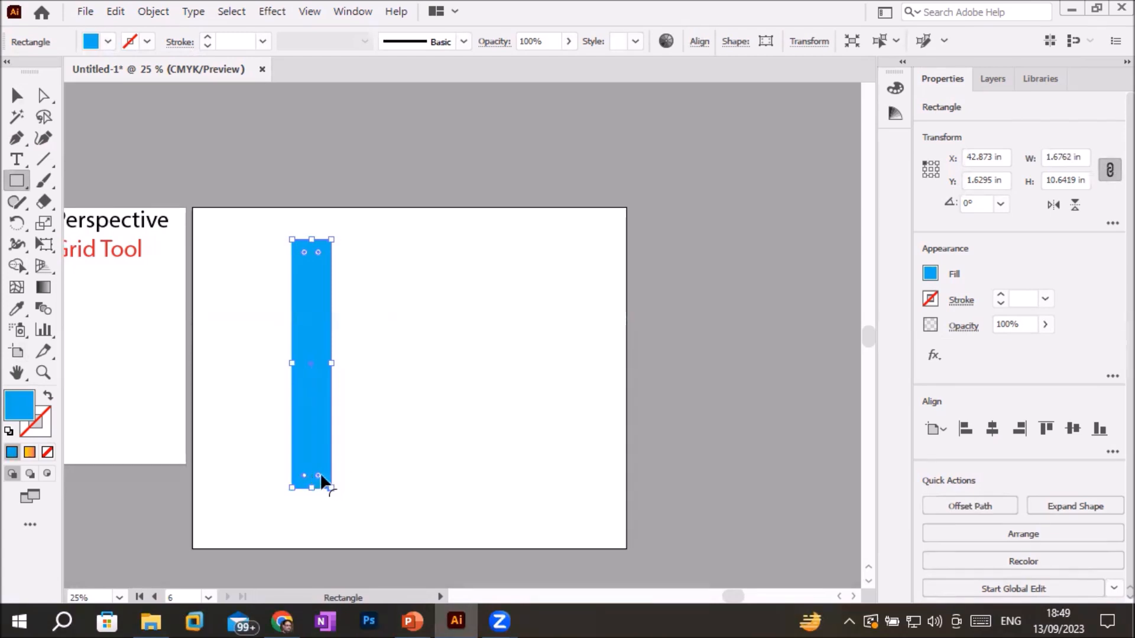
drag(317, 480, 317, 456)
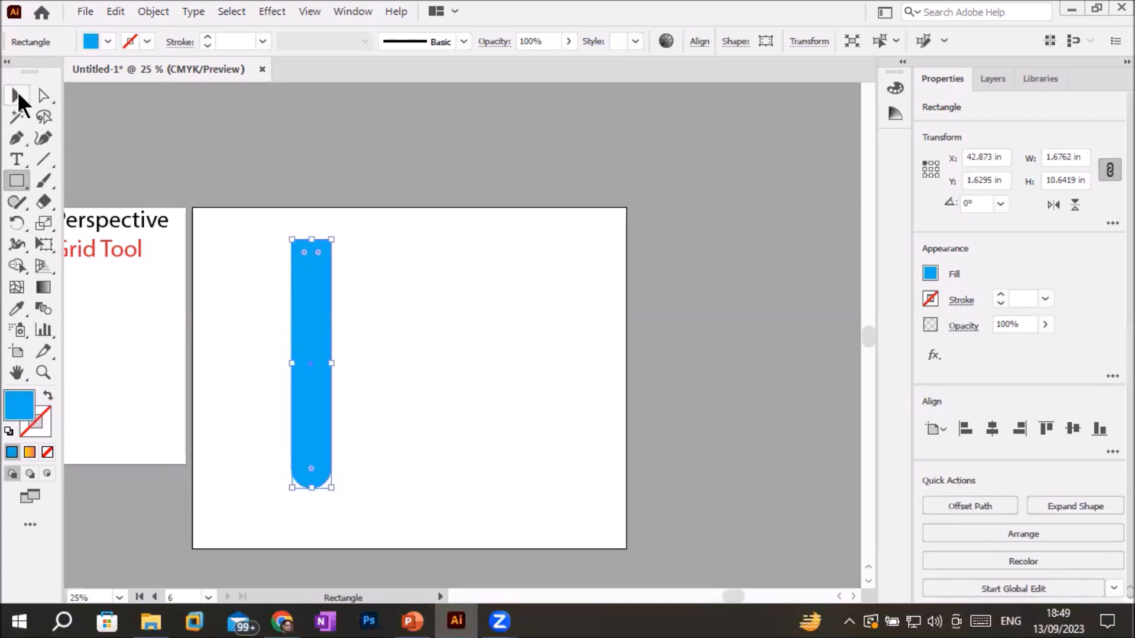
- Duplicate the rounded cyan bar twice to form three identical bars side by side
click(17, 96)
drag(307, 315, 380, 314)
click(488, 381)
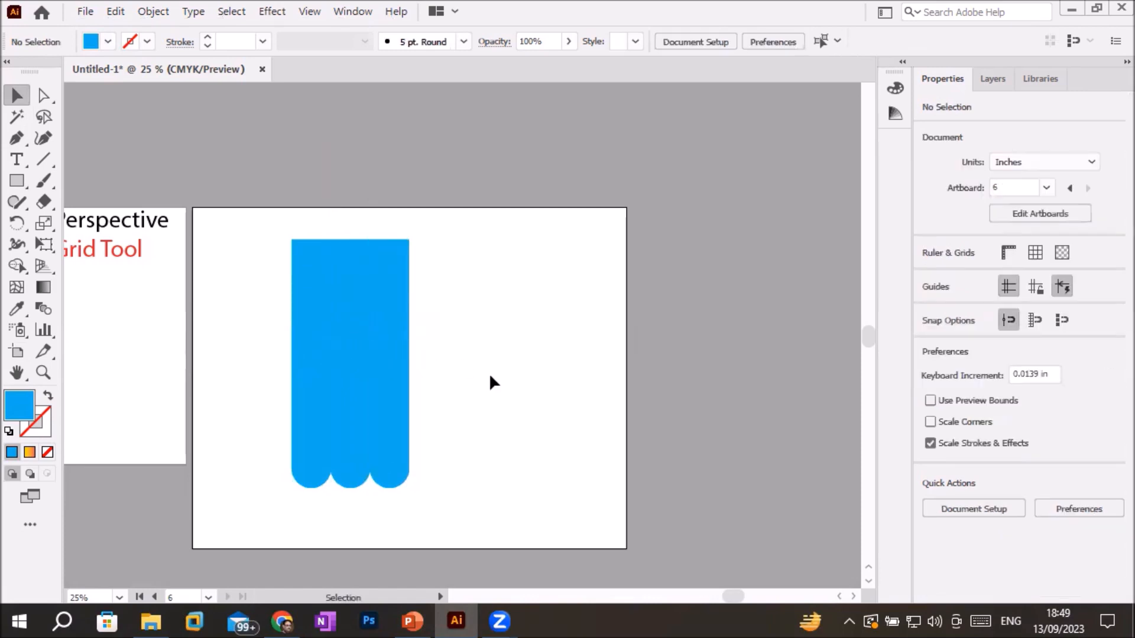
- Apply a white-to-black linear gradient fill to the middle bar
click(344, 362)
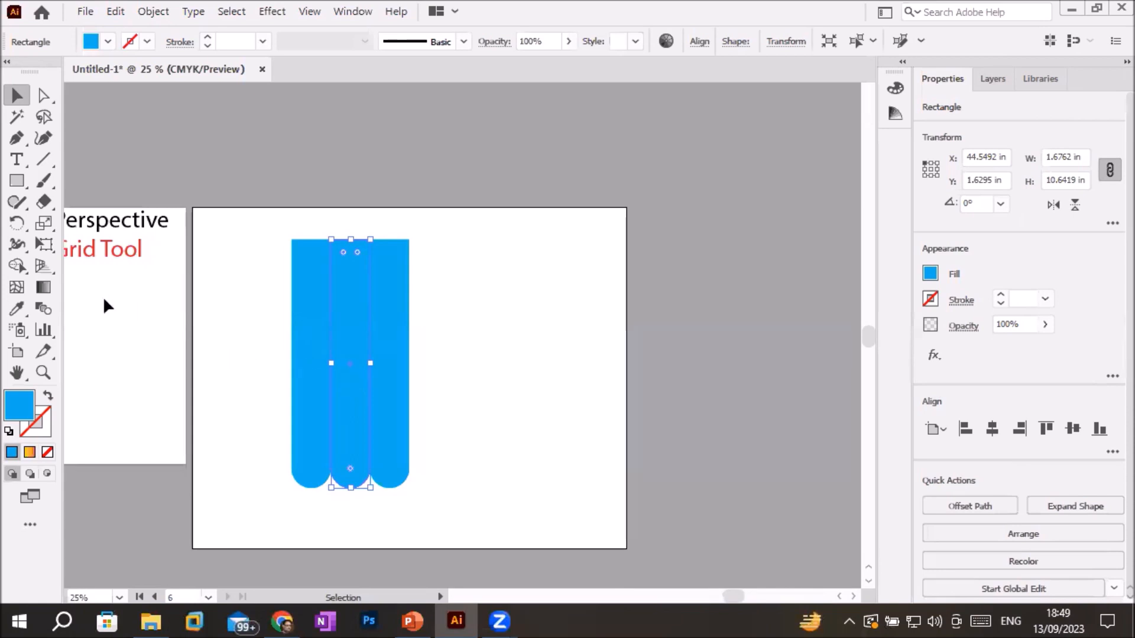
double_click(39, 286)
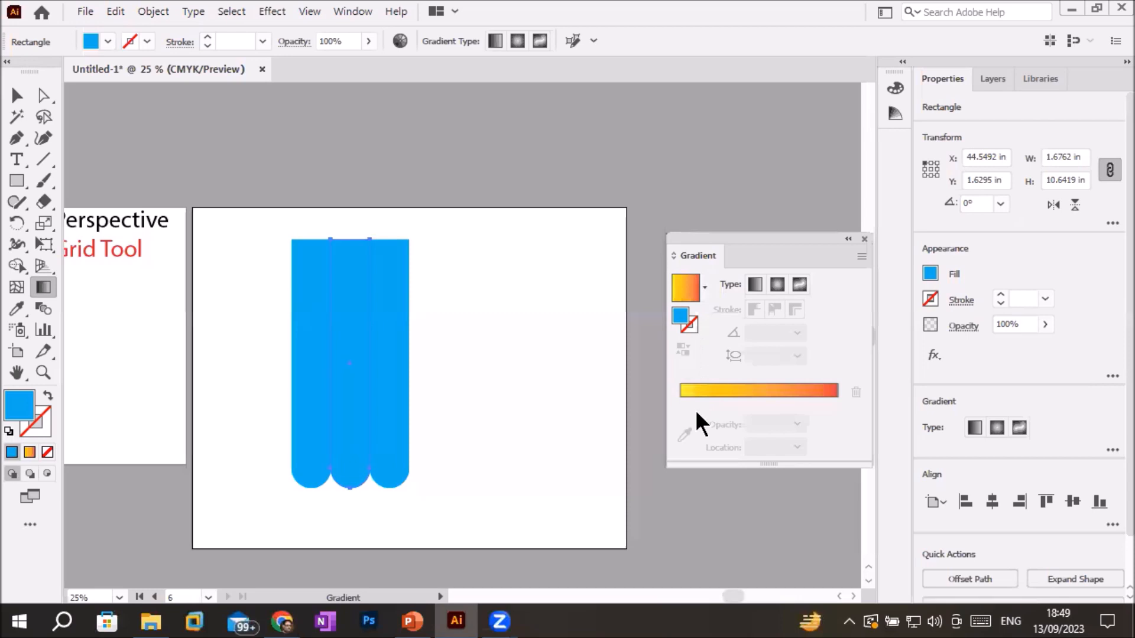
click(703, 288)
click(597, 321)
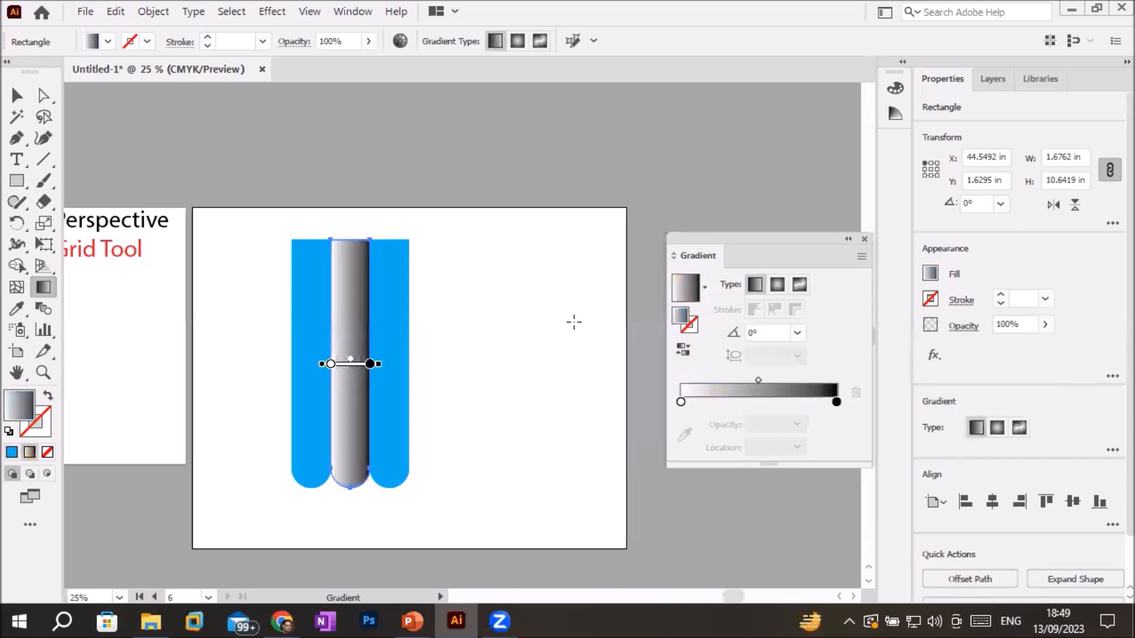
scroll(371, 379, up, 3)
scroll(362, 362, down, 2)
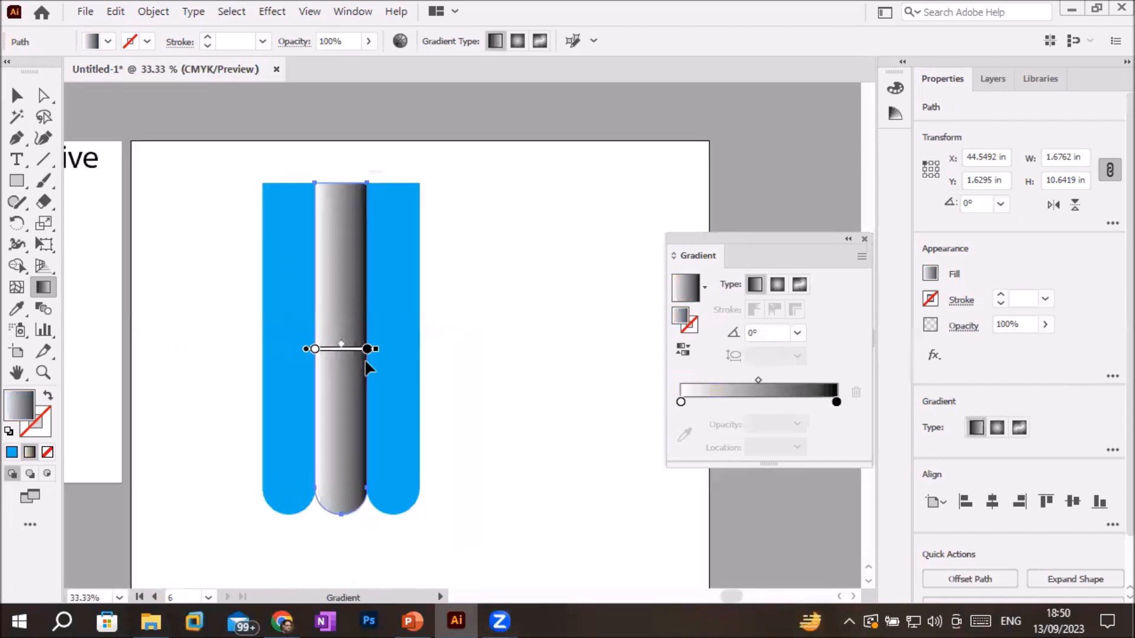
- Recolor the gradient's white stop with the cyan sampled from the neighbouring bar
click(681, 402)
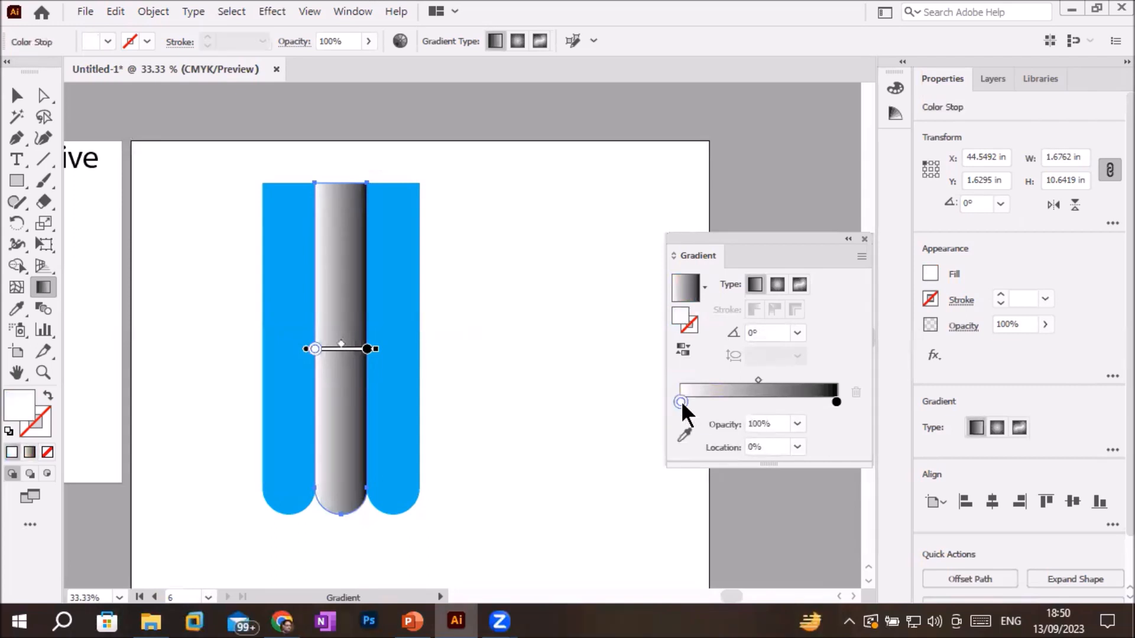
click(684, 433)
click(685, 436)
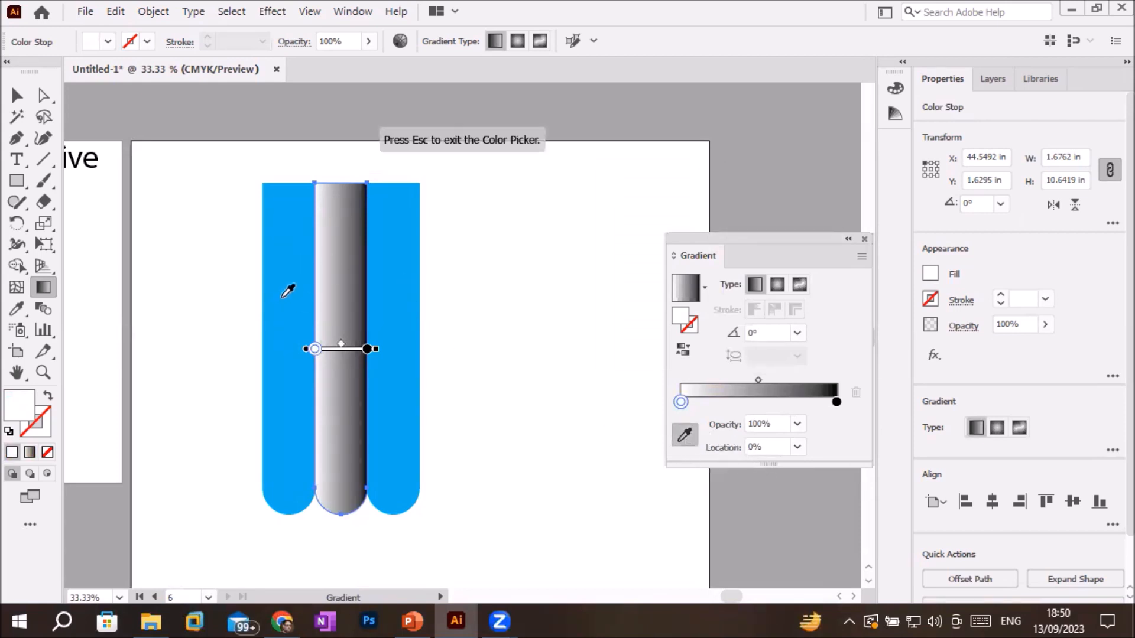
click(297, 275)
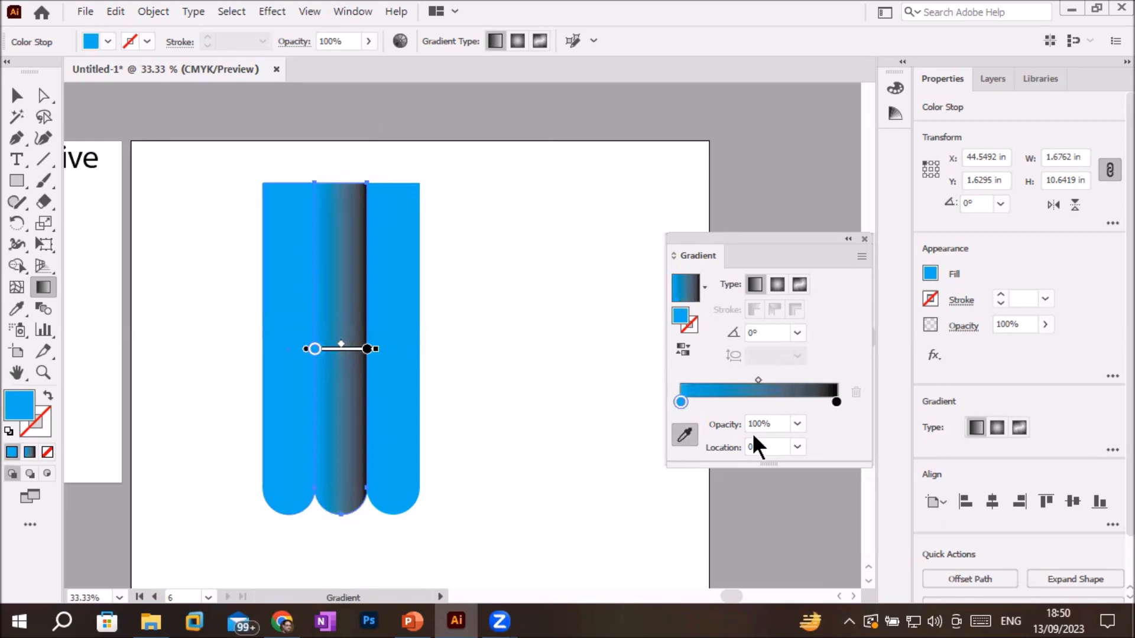
- Recolor the gradient's black end stop with the same cyan sampled from the adjacent bar
double_click(834, 401)
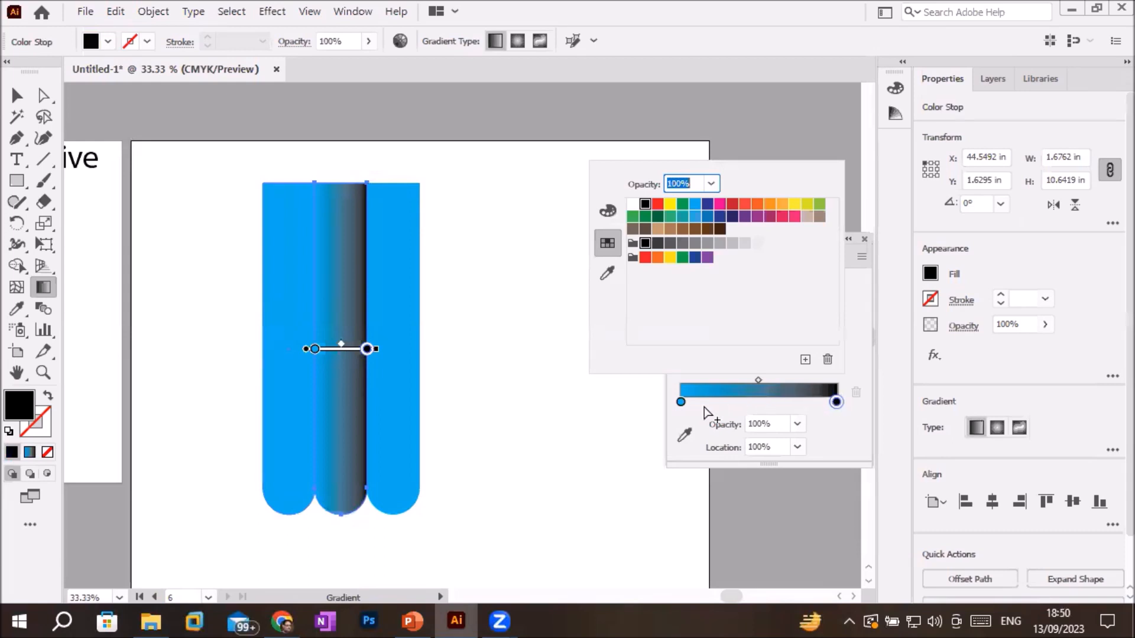
click(834, 402)
double_click(835, 401)
click(835, 401)
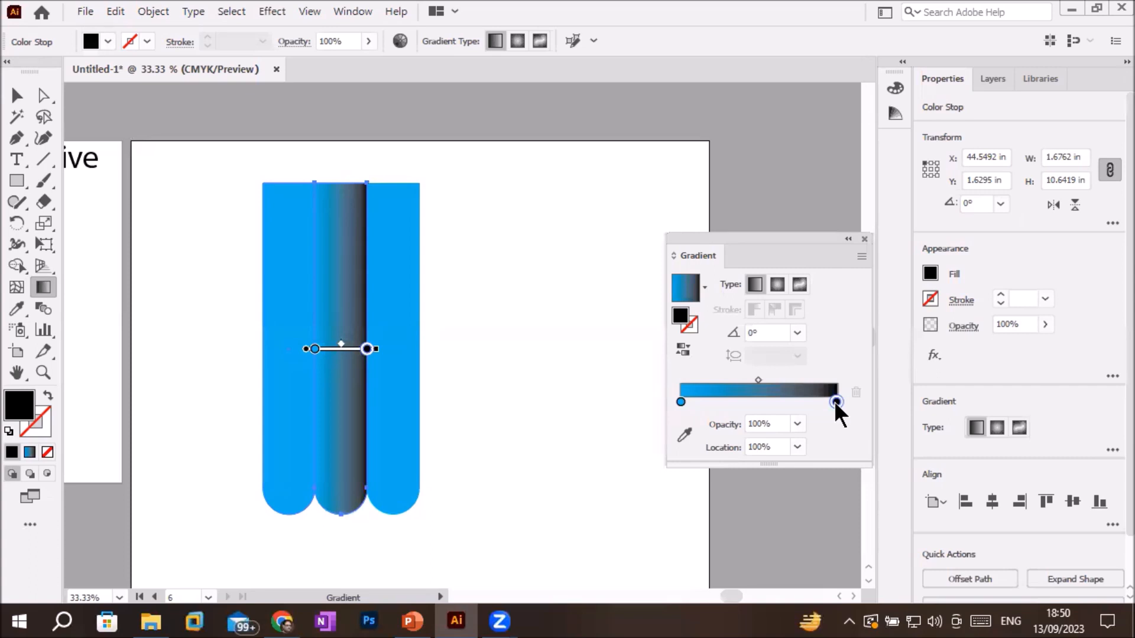
double_click(835, 402)
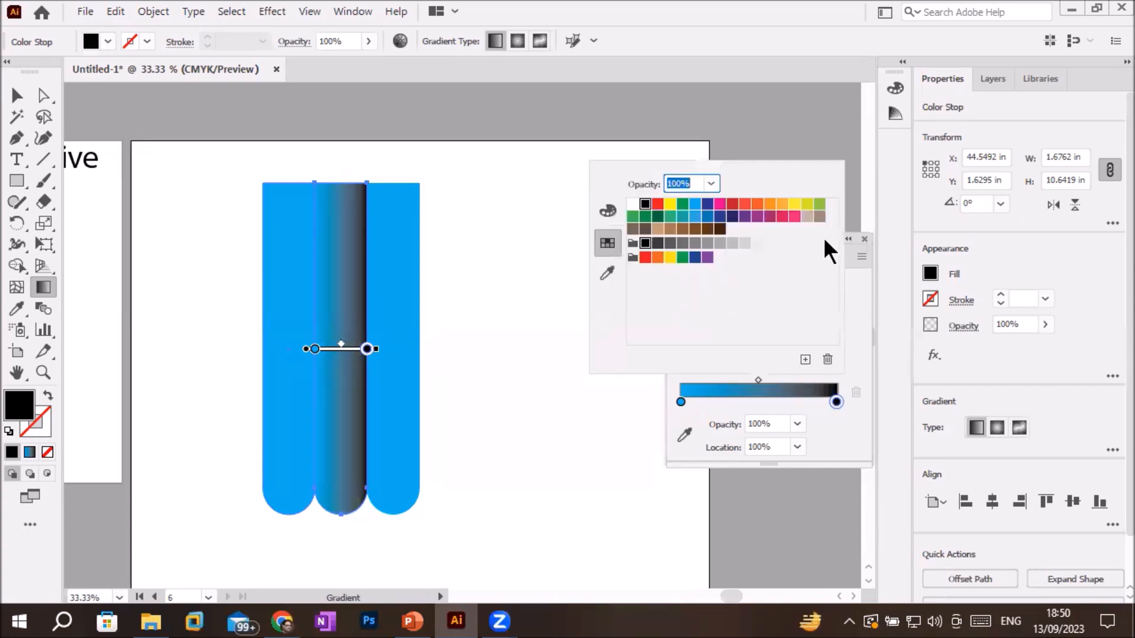
click(609, 211)
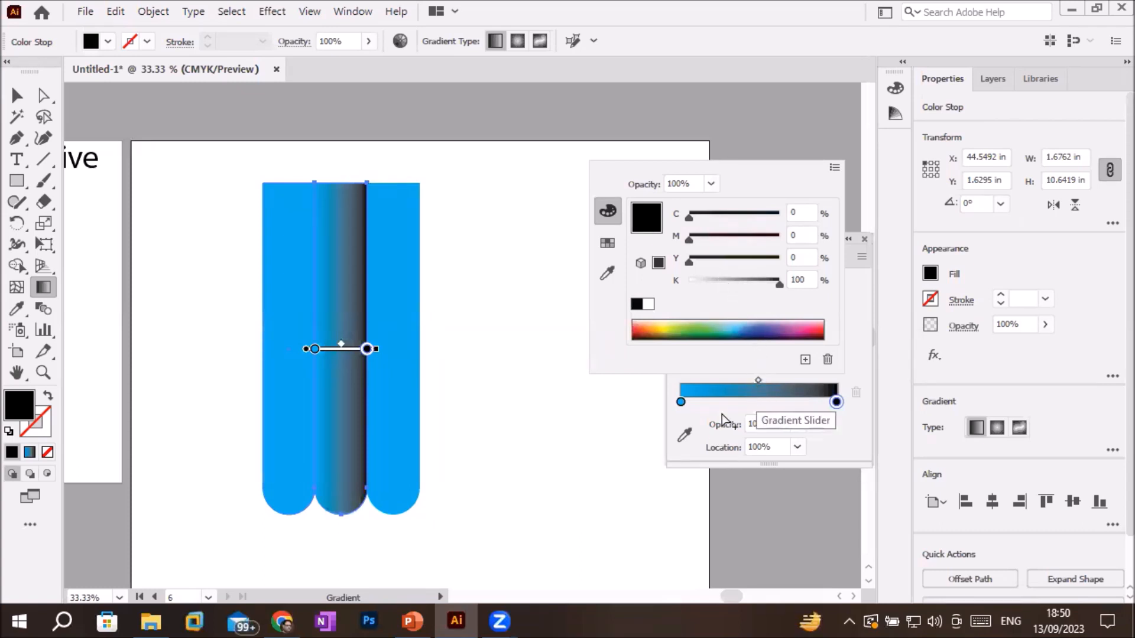
click(608, 276)
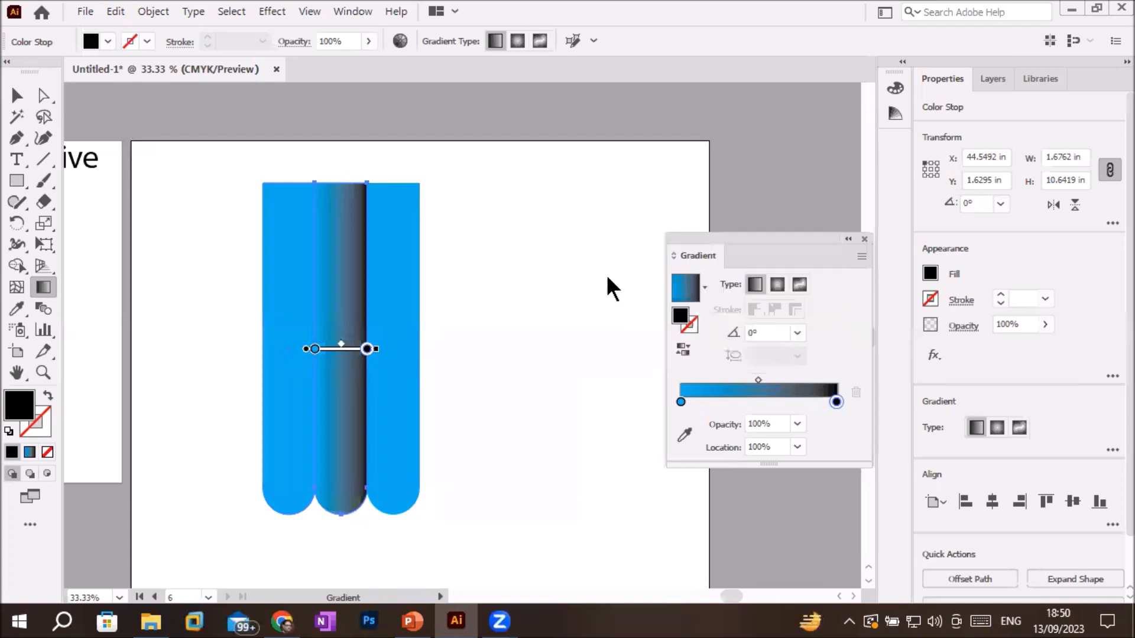
click(415, 258)
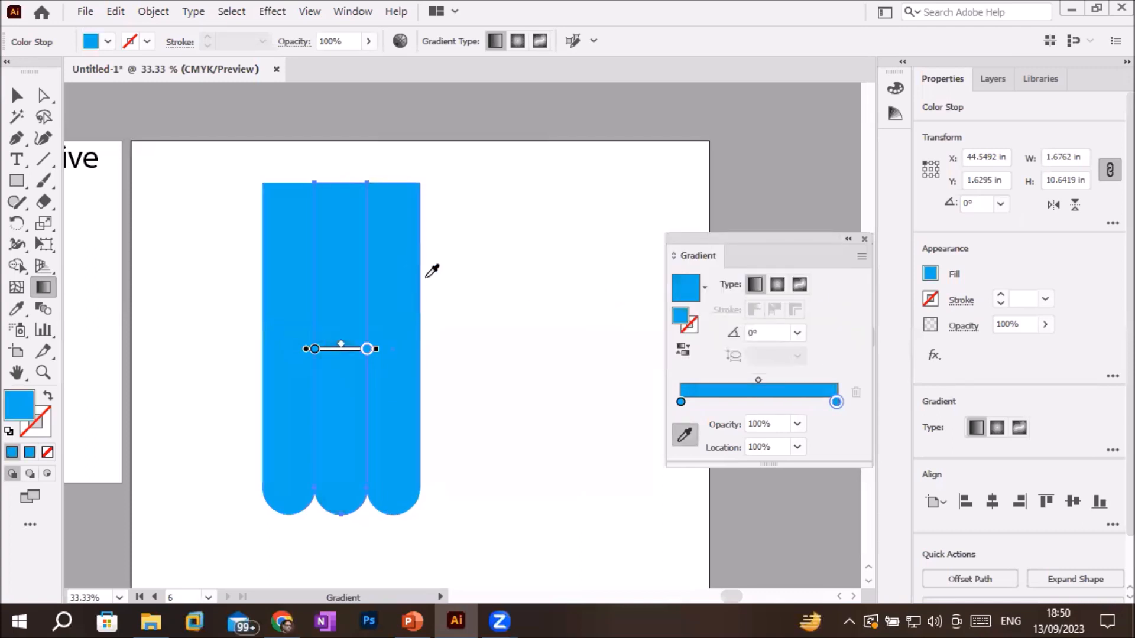
- Darken the middle bar's gradient end stop to a deeper blue by raising its black (K) component
double_click(837, 403)
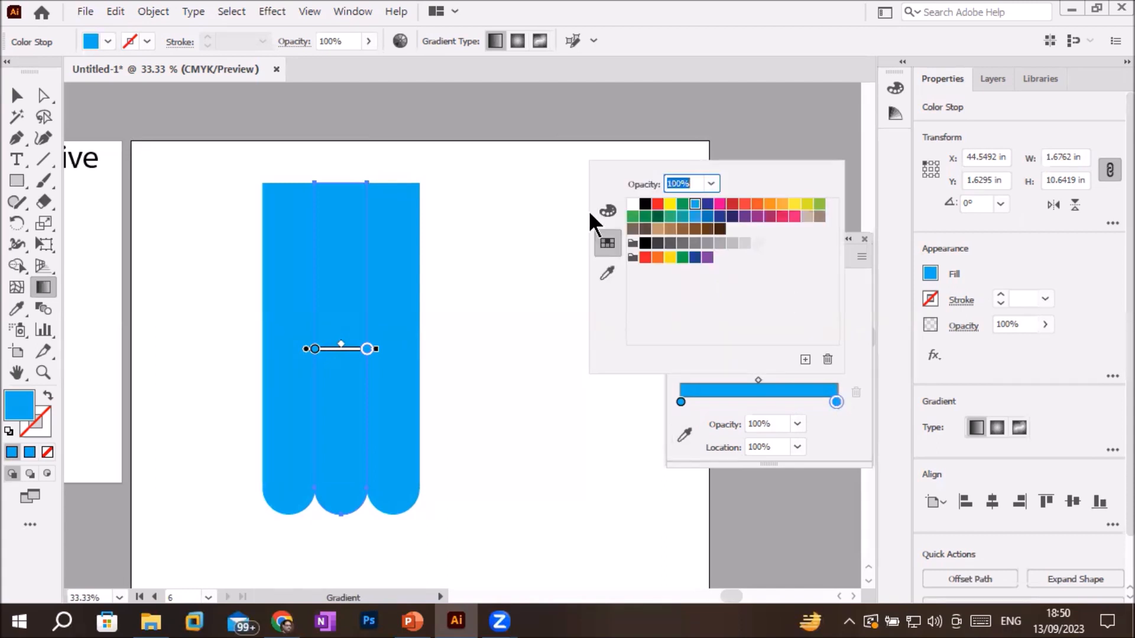
click(607, 210)
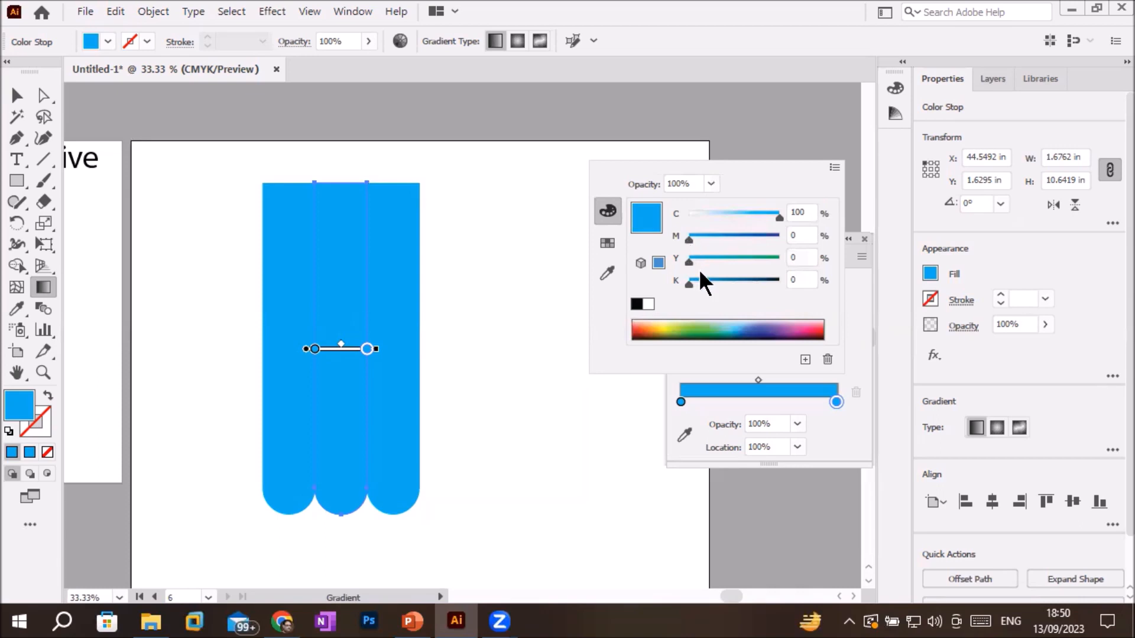
drag(687, 282, 725, 283)
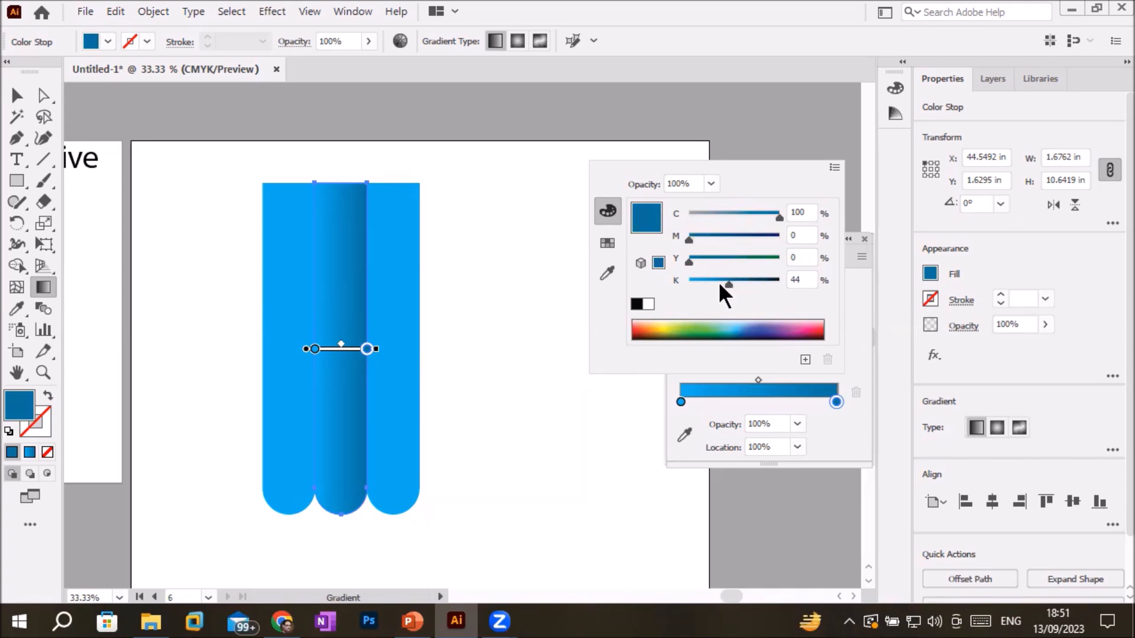
drag(726, 282, 719, 283)
- Add a white color stop to the middle bar's gradient and place it at about 81% as a narrow highlight
click(755, 407)
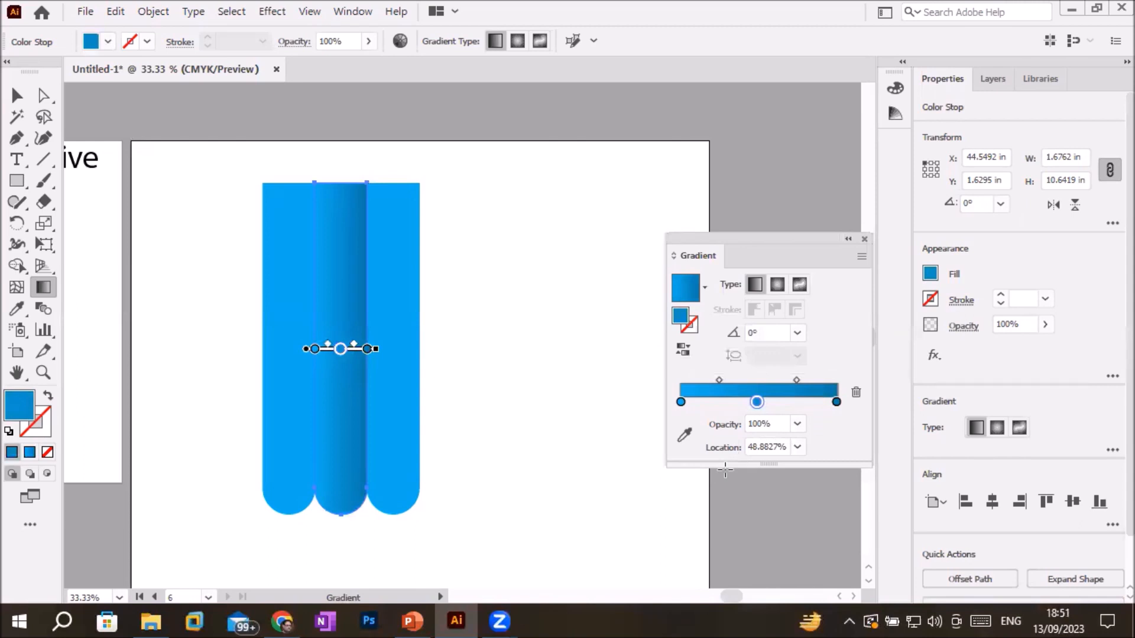
double_click(756, 402)
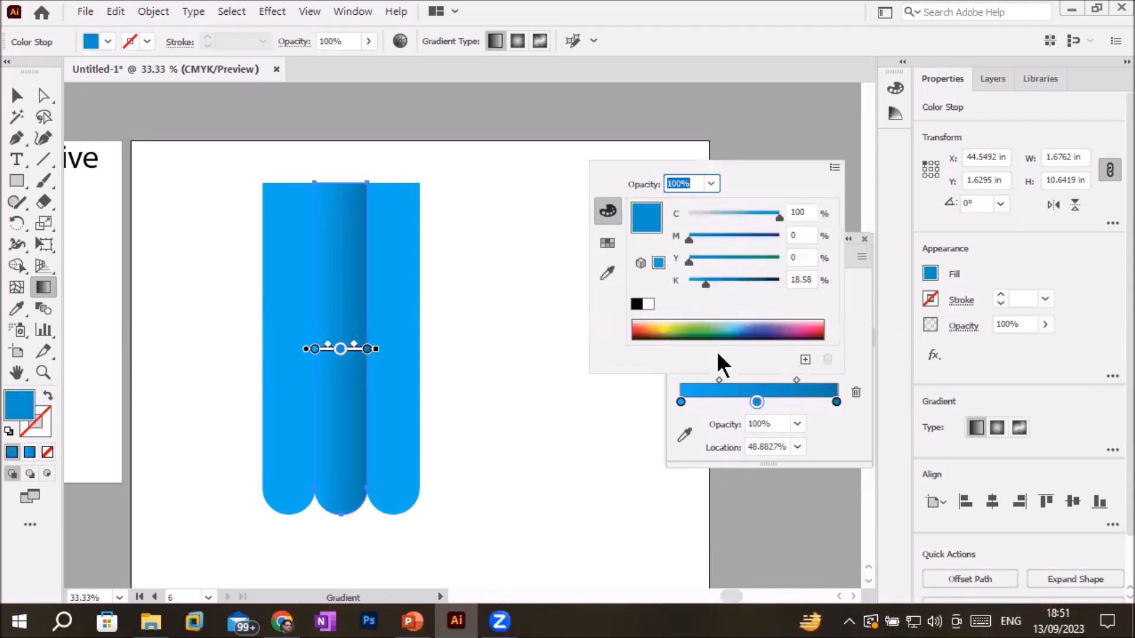
click(648, 306)
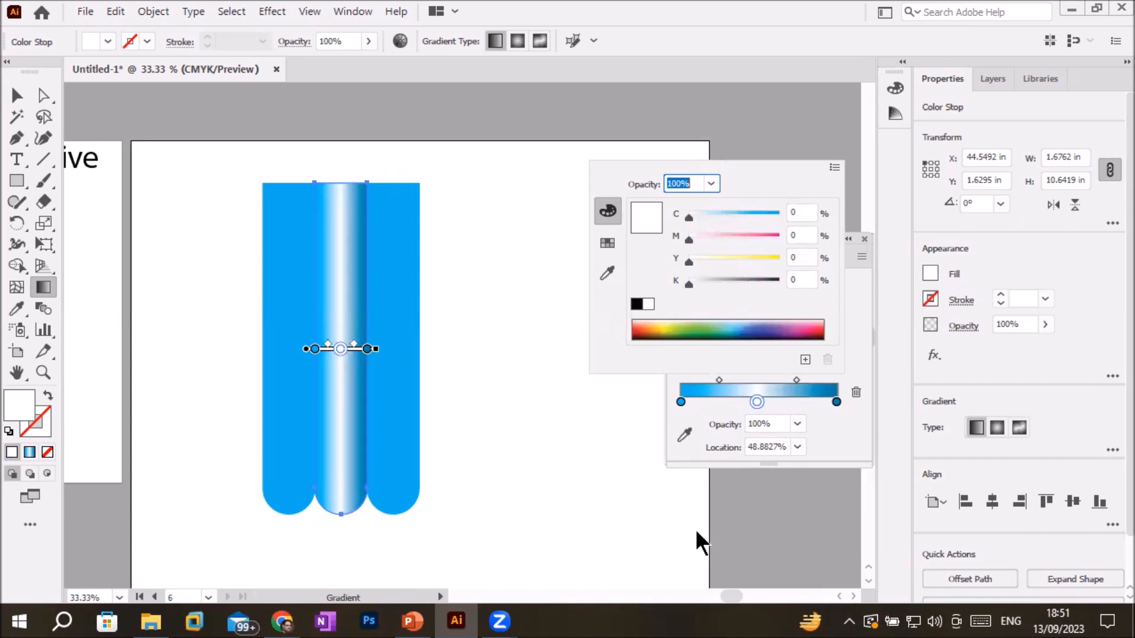
click(720, 380)
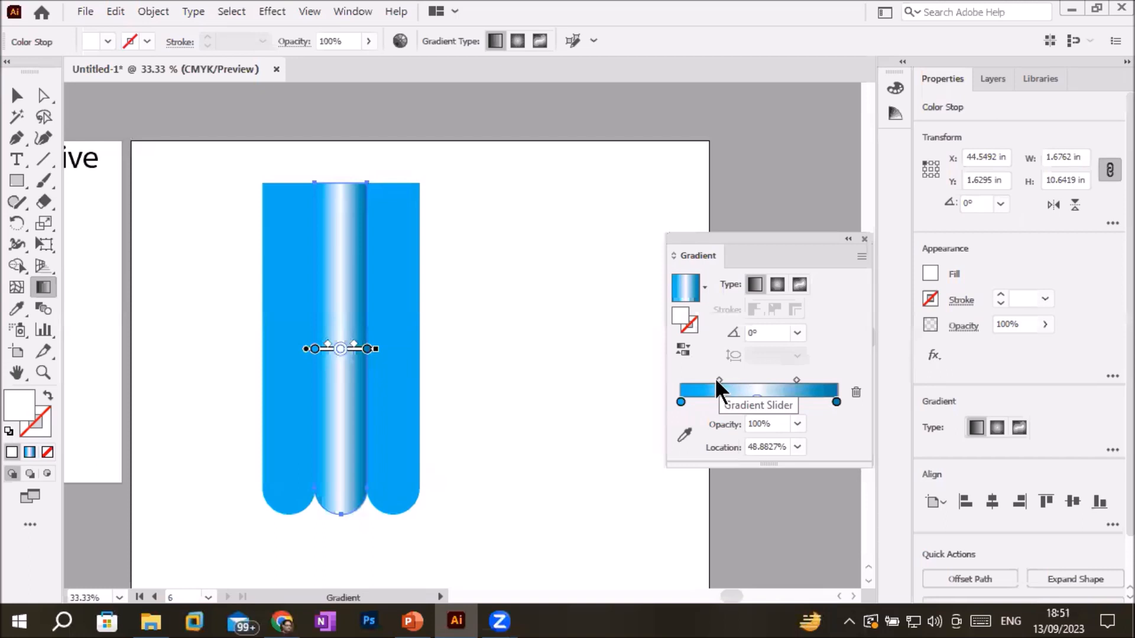
drag(718, 381, 806, 400)
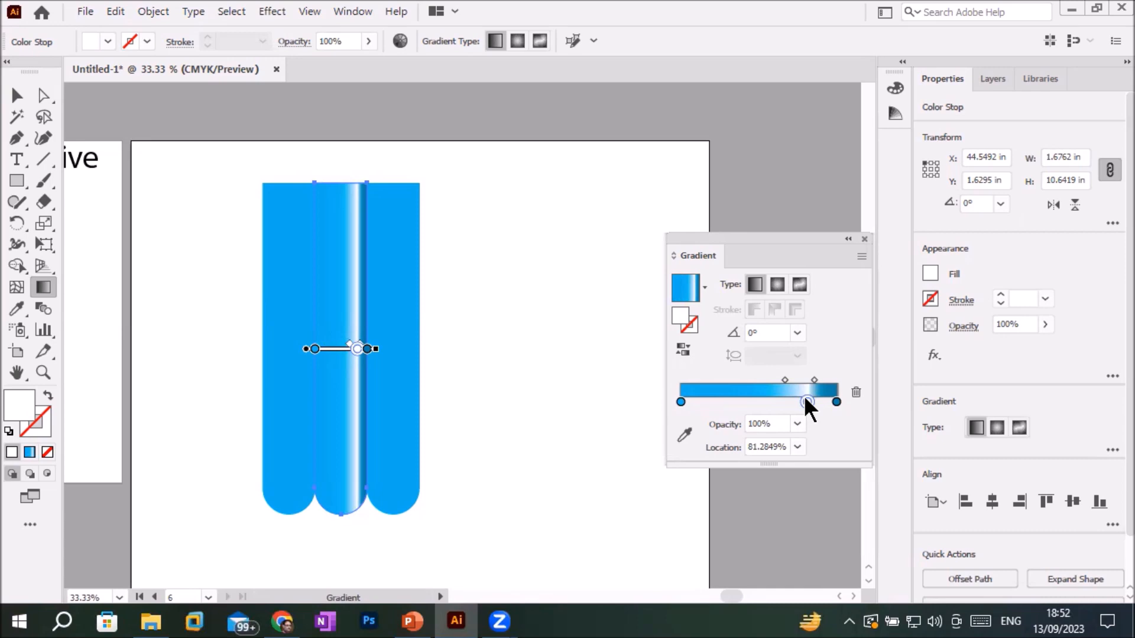
- Draw a closed five-point pencil-tip shape with the Pen tool over the bars' rounded ends, lowering its right shoulder anchor to cover the last bar's curve
scroll(621, 465, down, 1)
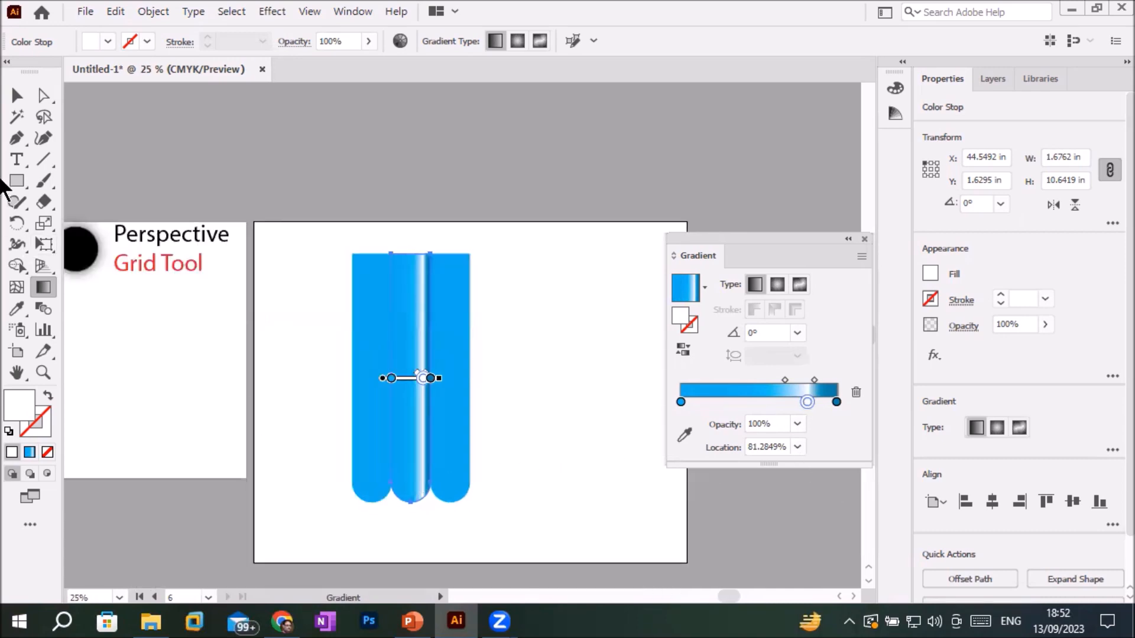
click(17, 142)
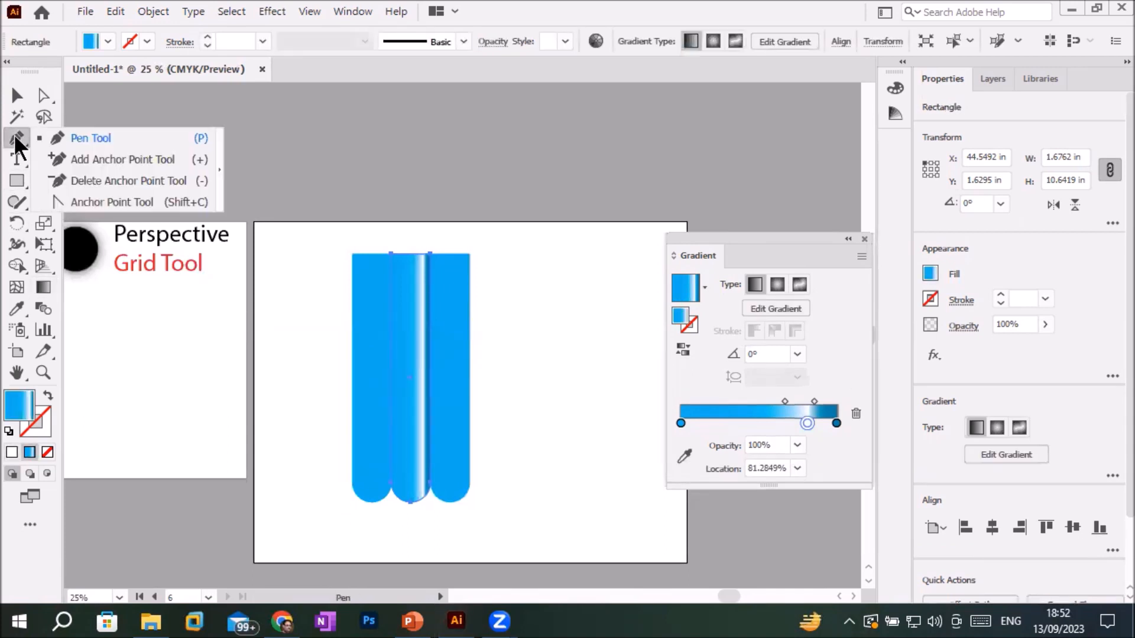
click(80, 139)
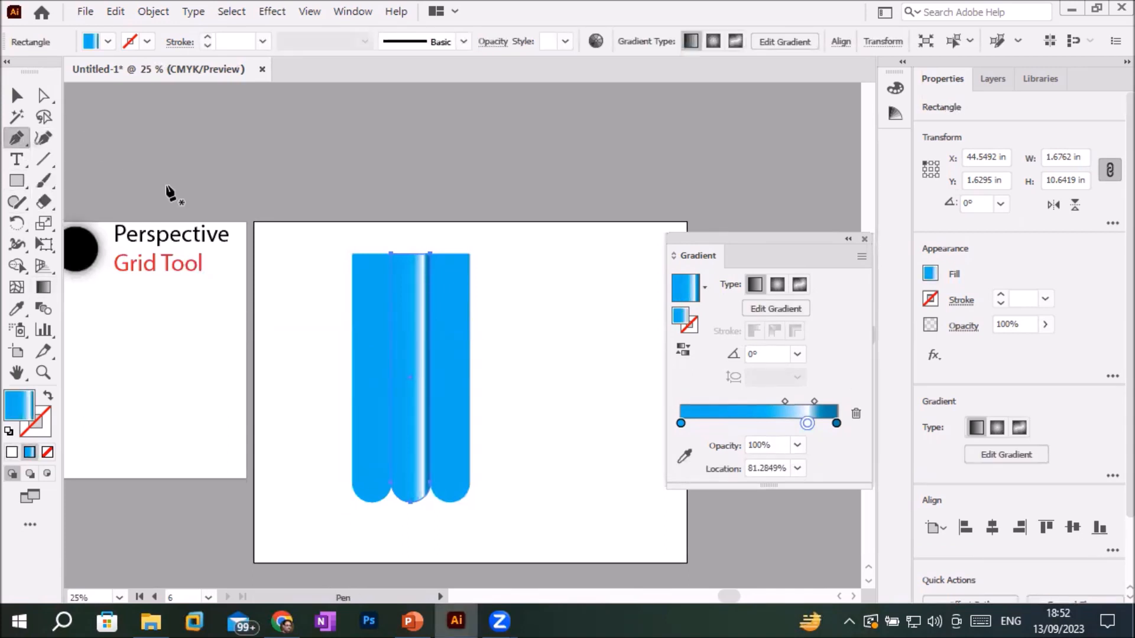
click(351, 459)
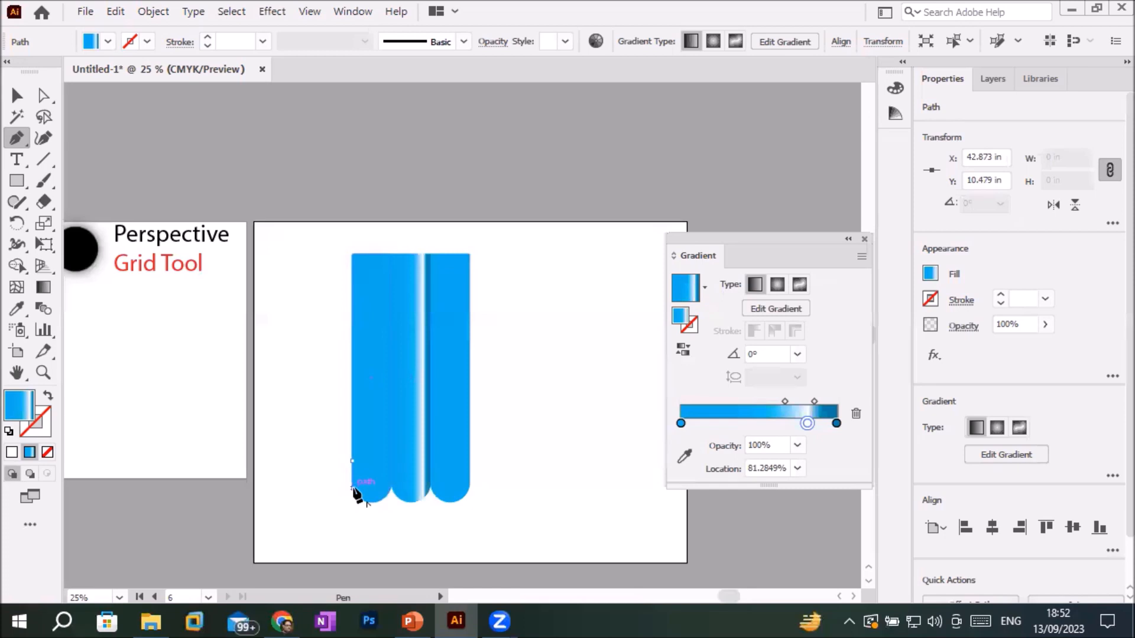
click(352, 487)
click(405, 578)
click(470, 482)
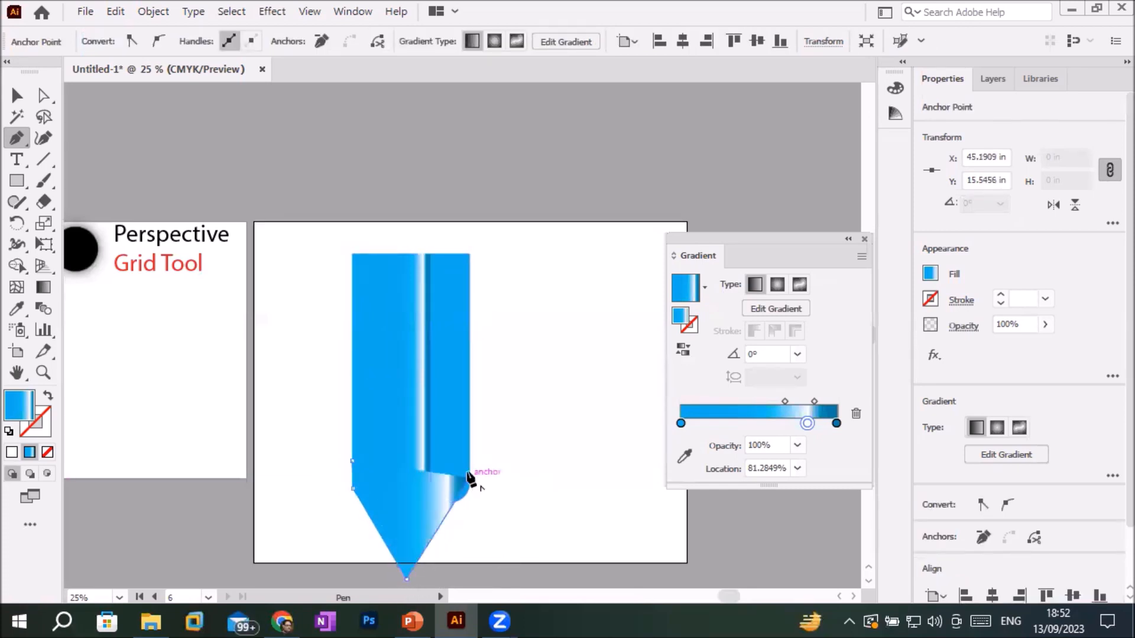
click(470, 460)
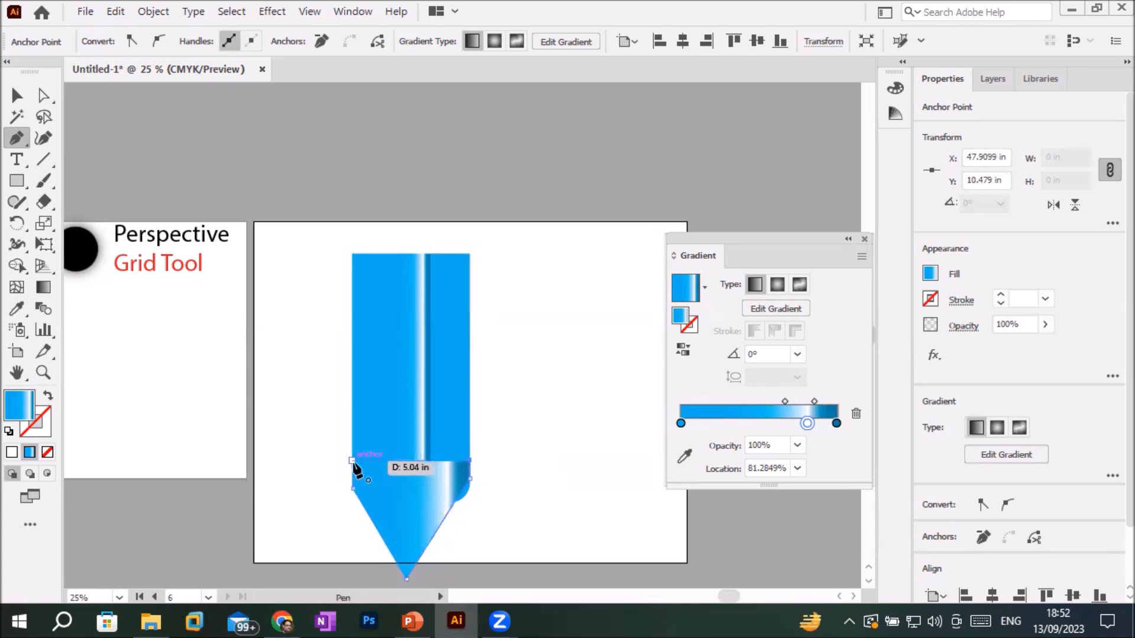
click(354, 463)
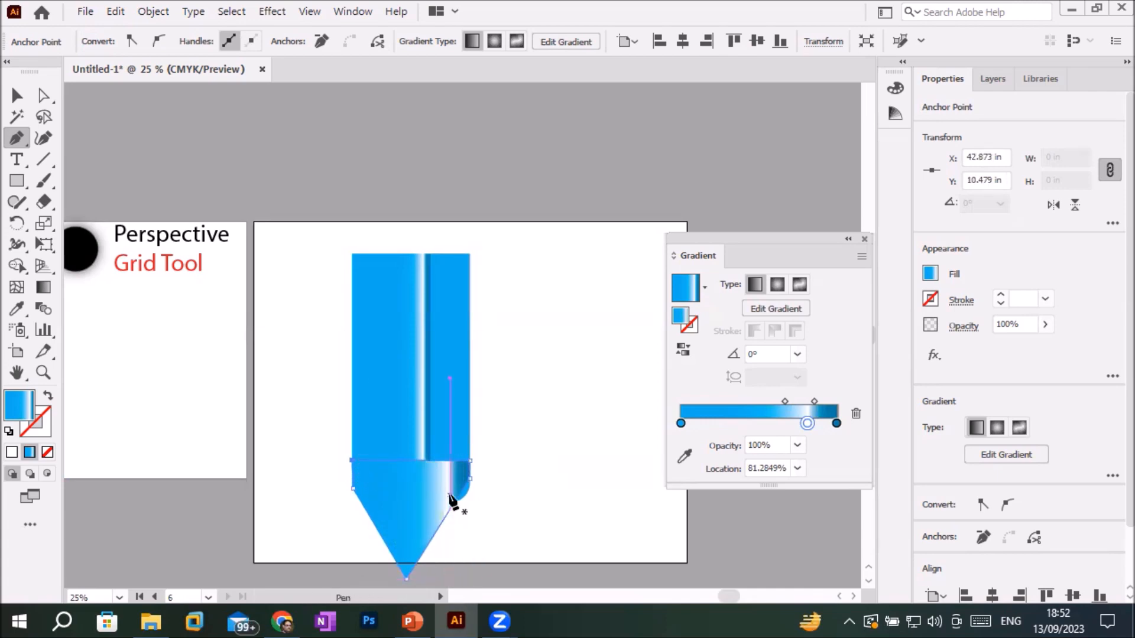
click(42, 96)
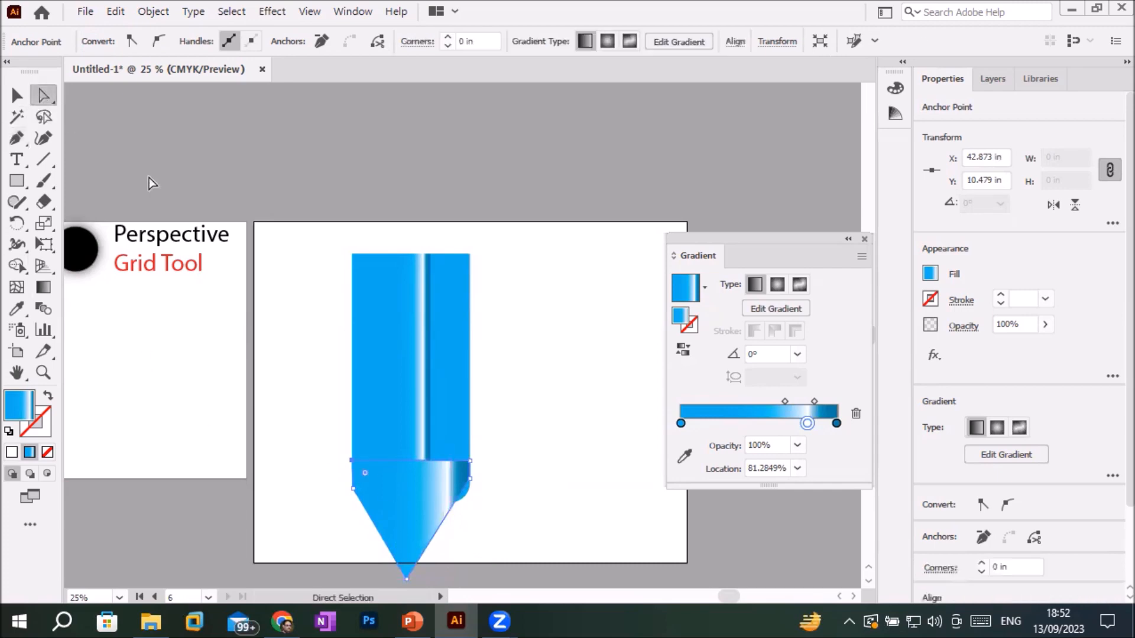
drag(469, 478, 467, 494)
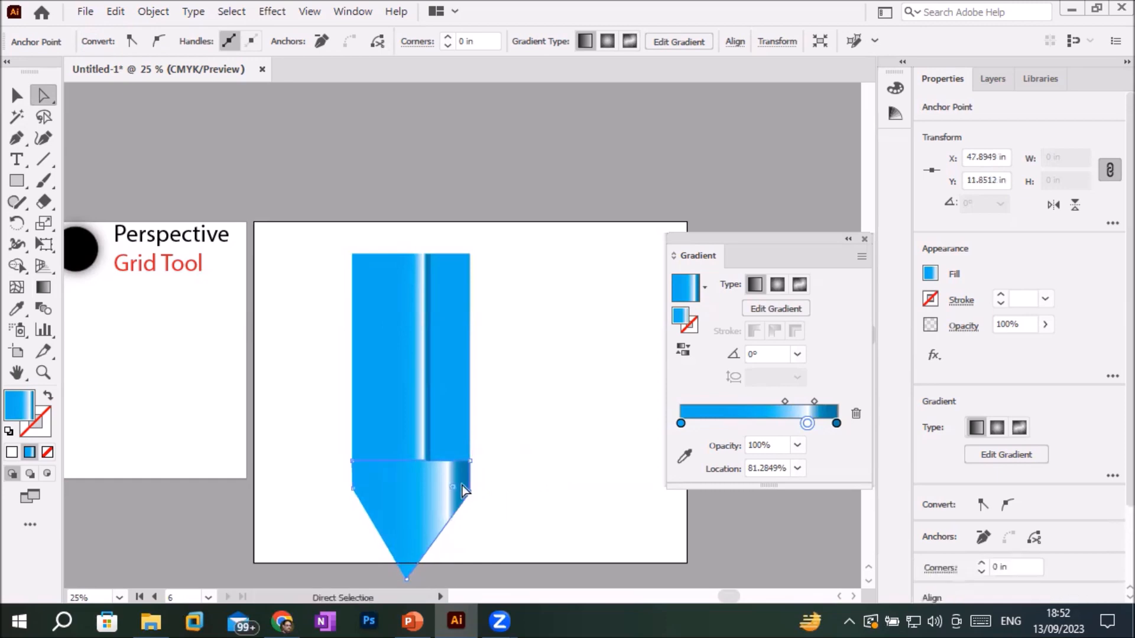
- Fill the pencil tip with a white-to-black linear gradient, moving the white stop to about 49% and copying the black stop to 0%
click(868, 580)
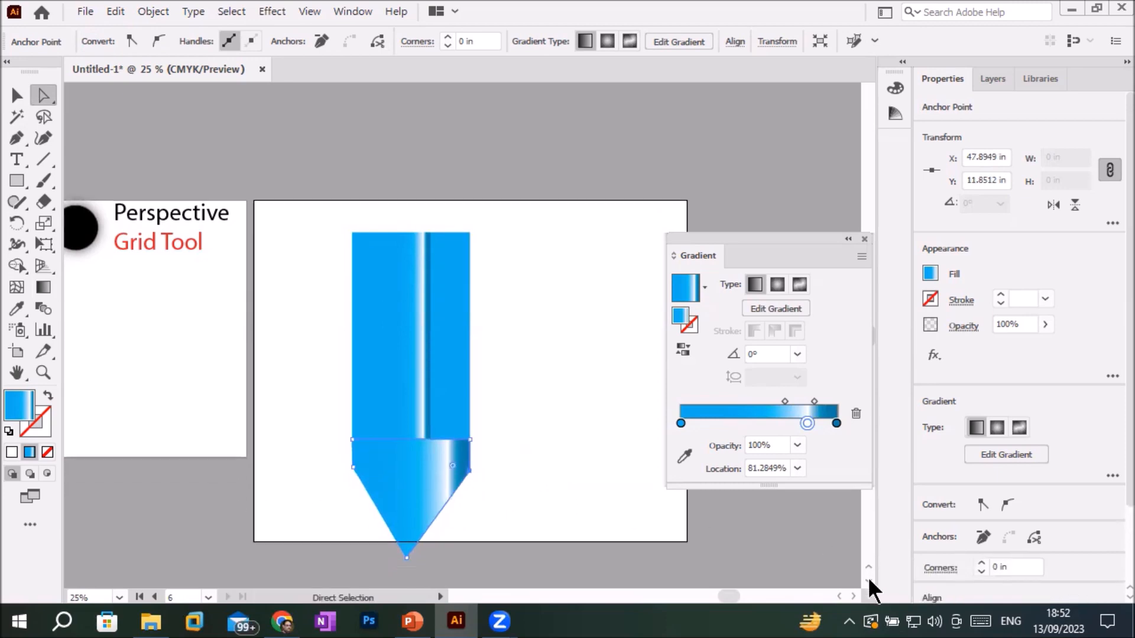
click(868, 581)
click(868, 580)
click(869, 580)
click(869, 580)
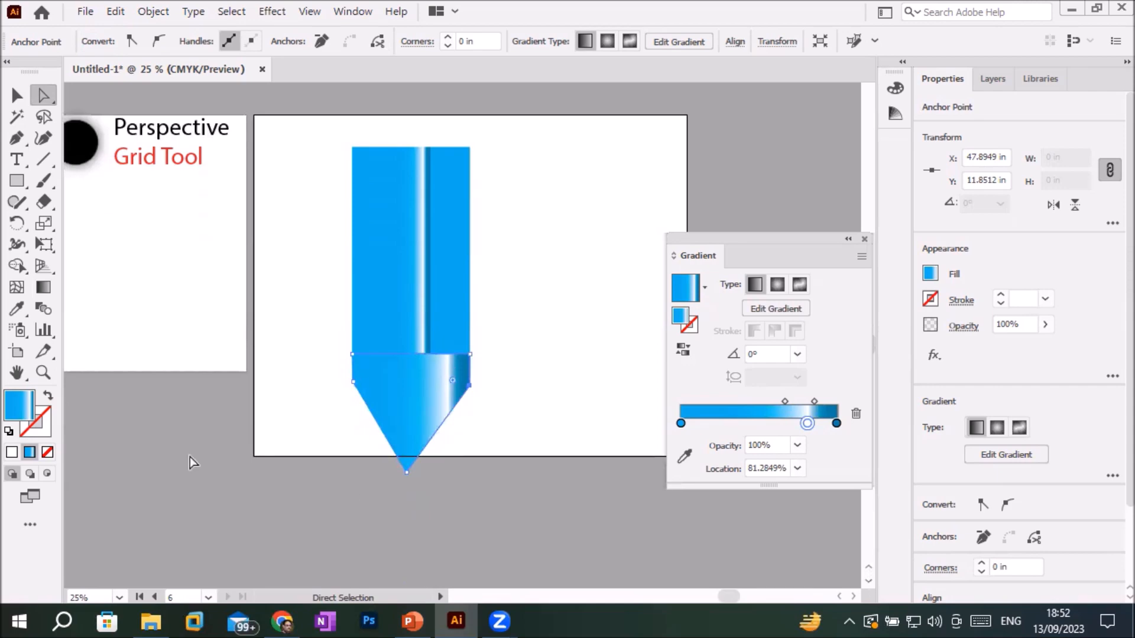
click(704, 288)
click(565, 323)
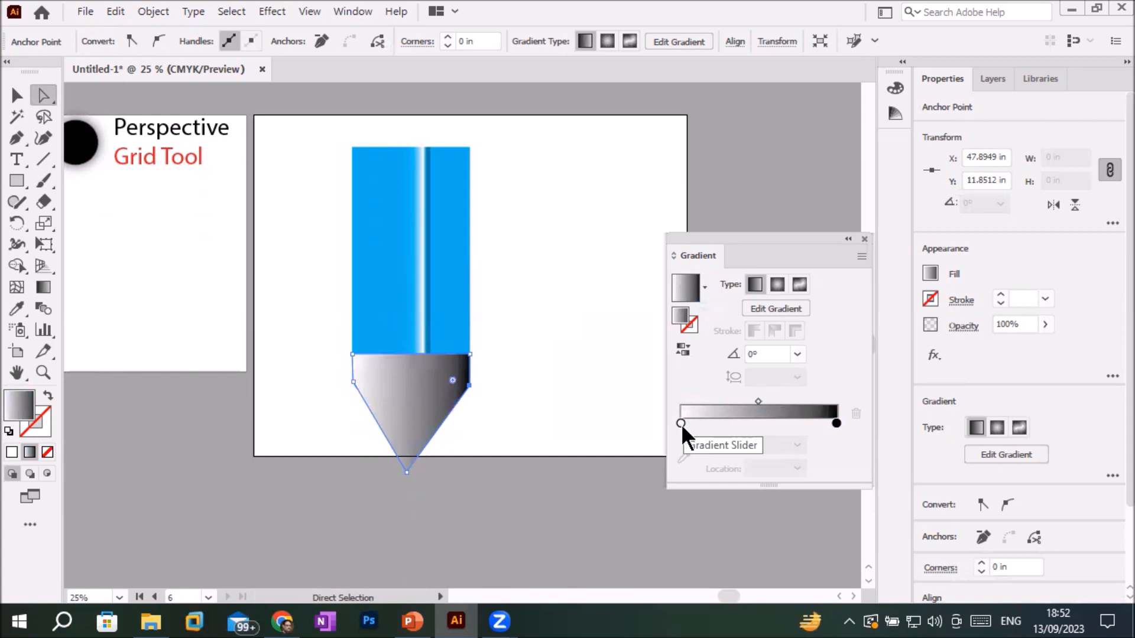
drag(680, 423, 756, 433)
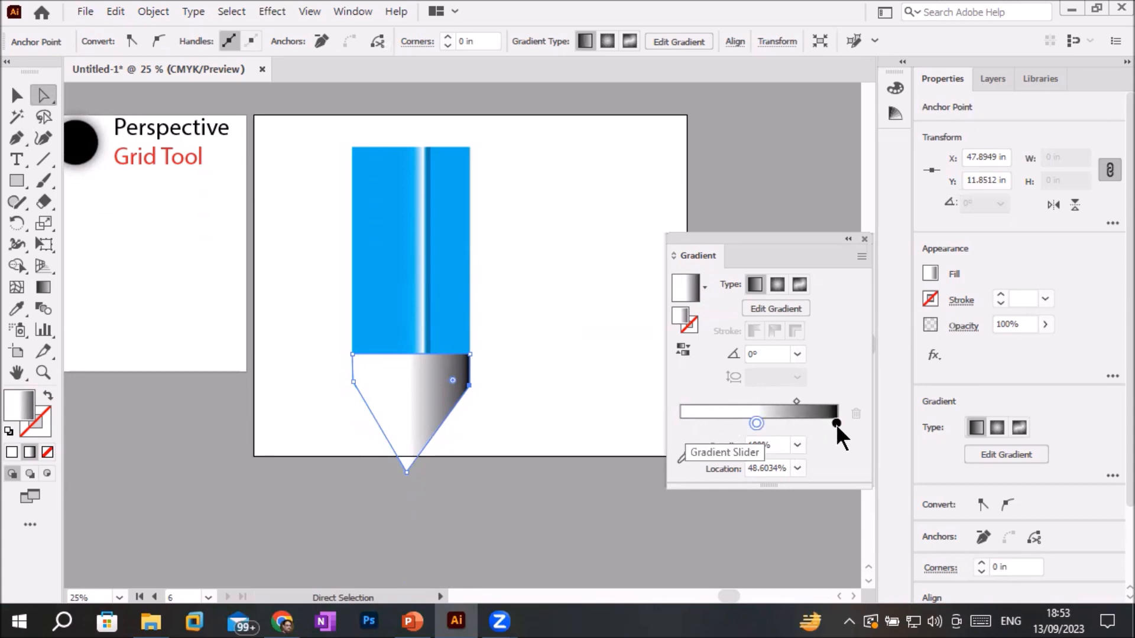
drag(835, 424, 674, 421)
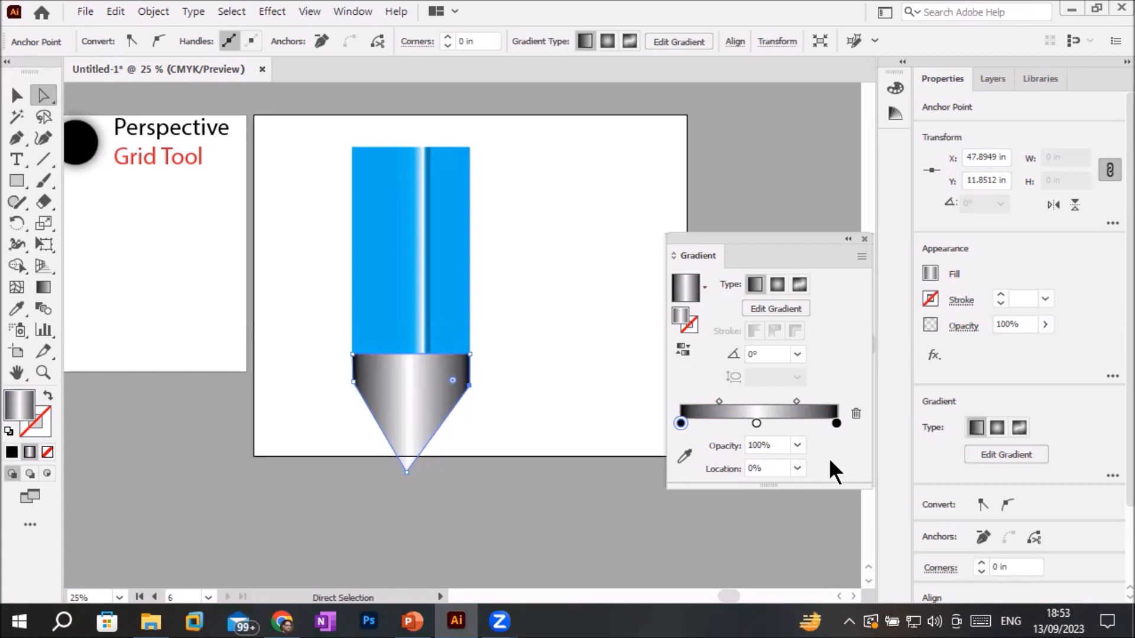
- Duplicate the tip gradient's white stop and bring the two white stops close together around the middle, one at about 57%
drag(754, 424, 713, 424)
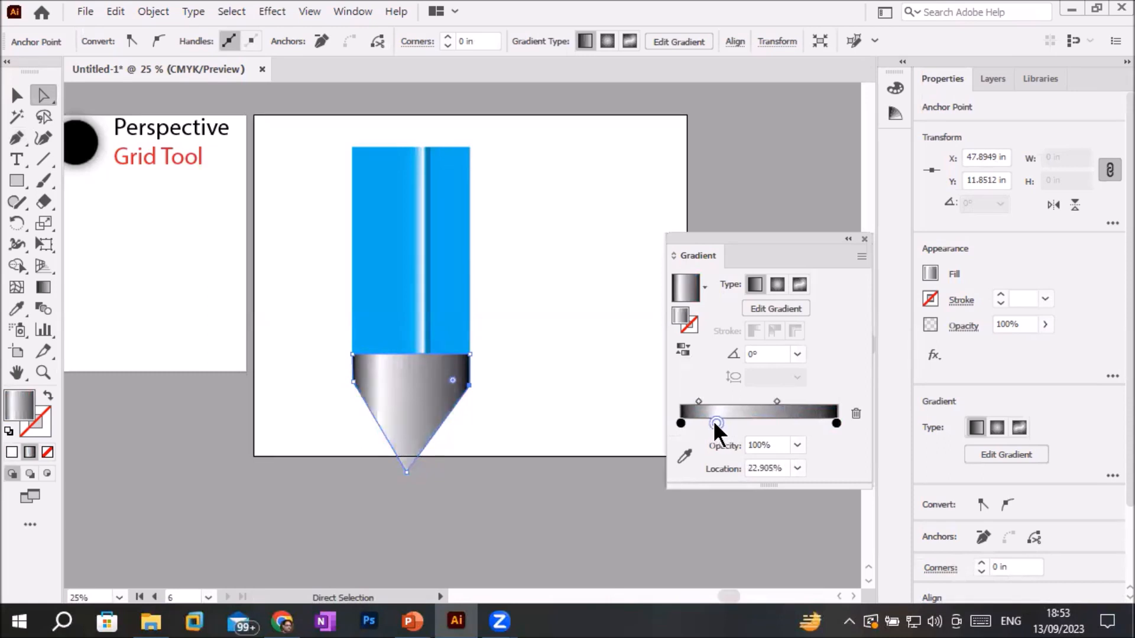
drag(715, 424, 800, 424)
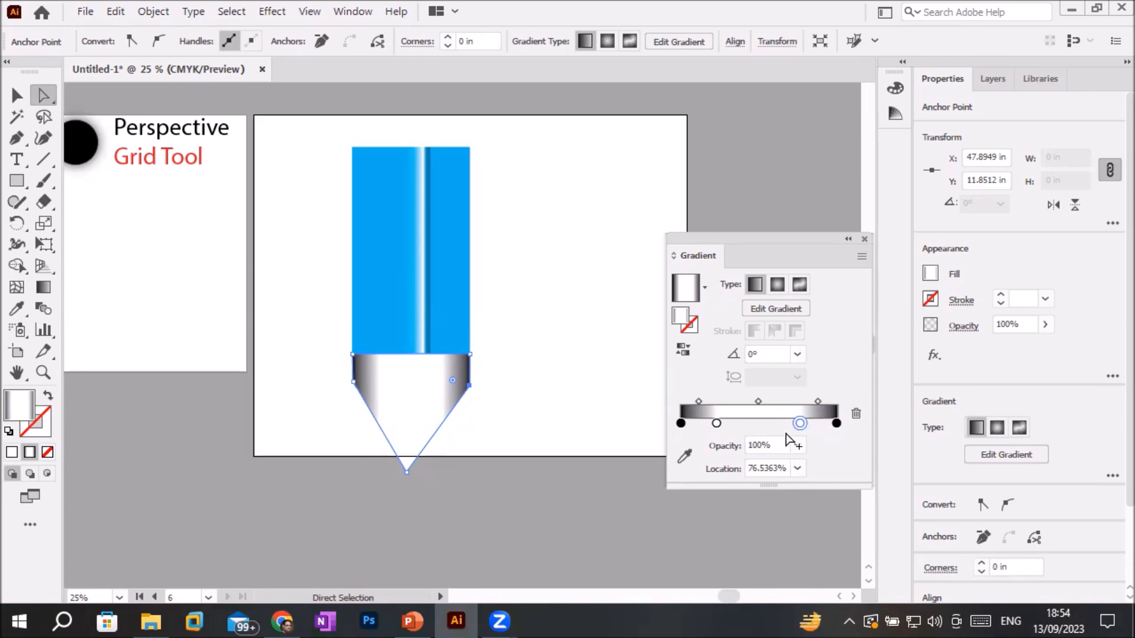
mouse_move(715, 422)
mouse_down()
mouse_move(787, 420)
mouse_move(769, 423)
mouse_up()
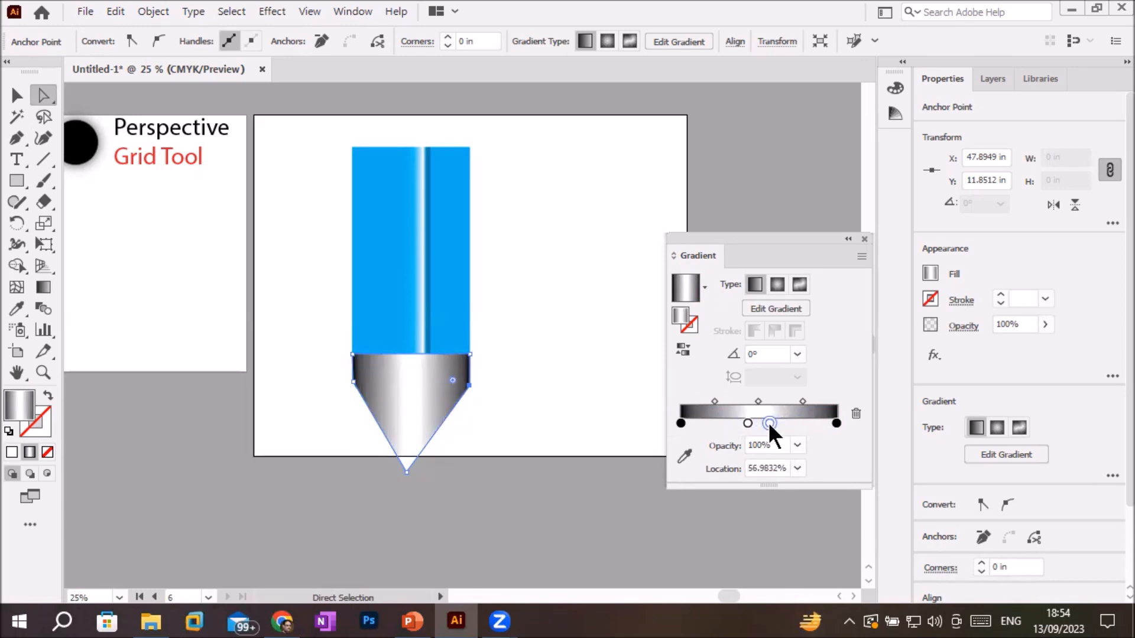
- Switch to PowerPoint to review the pencil reference on the lab slide
click(422, 622)
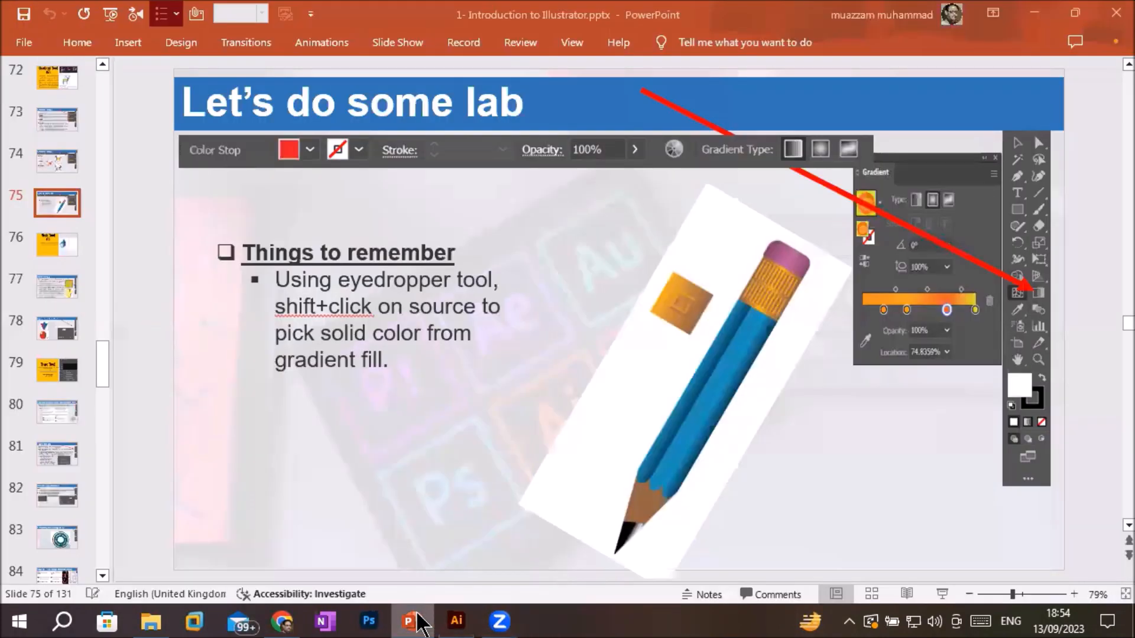
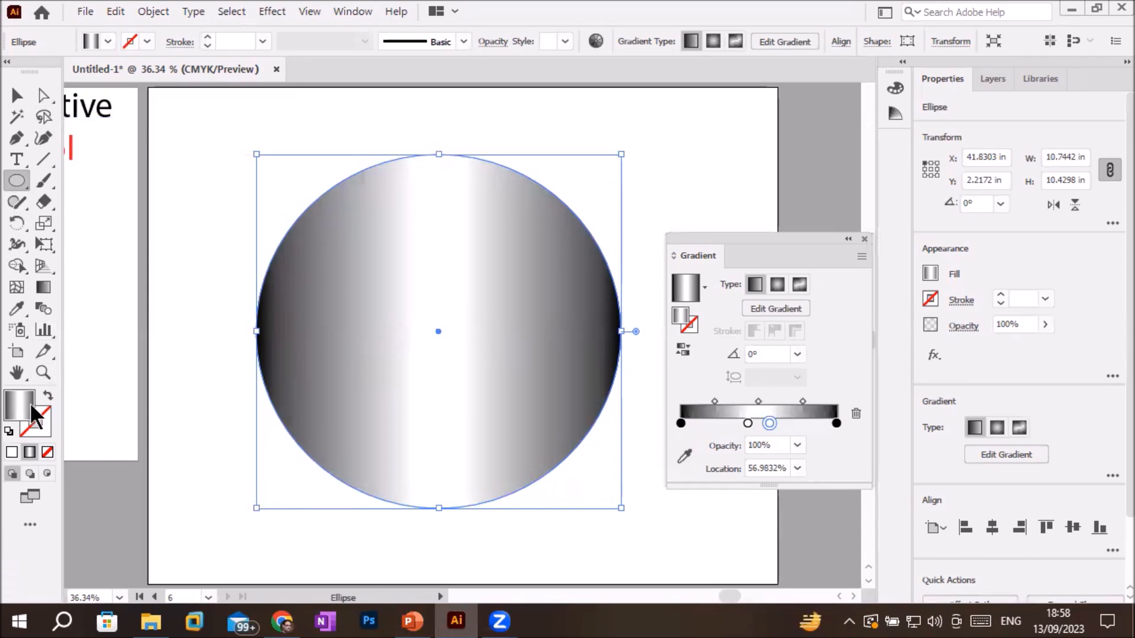
- Replace the circle's gradient fill with a solid dark red of about C 24, M 100, Y 100, K 21, and collapse the Color and Gradient panels
click(12, 452)
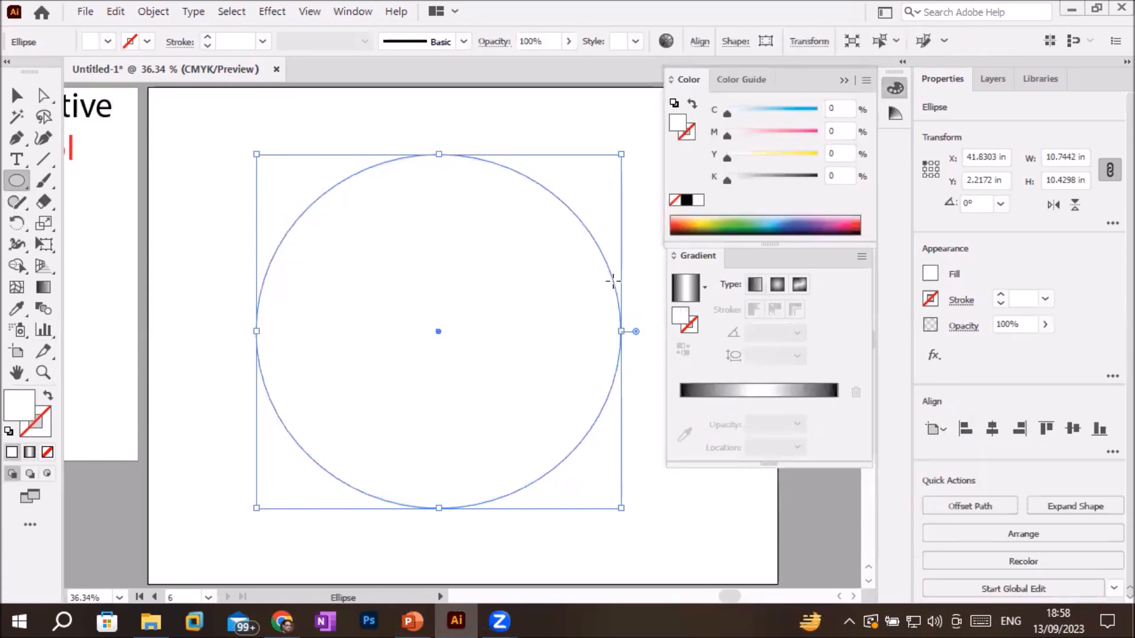
click(673, 223)
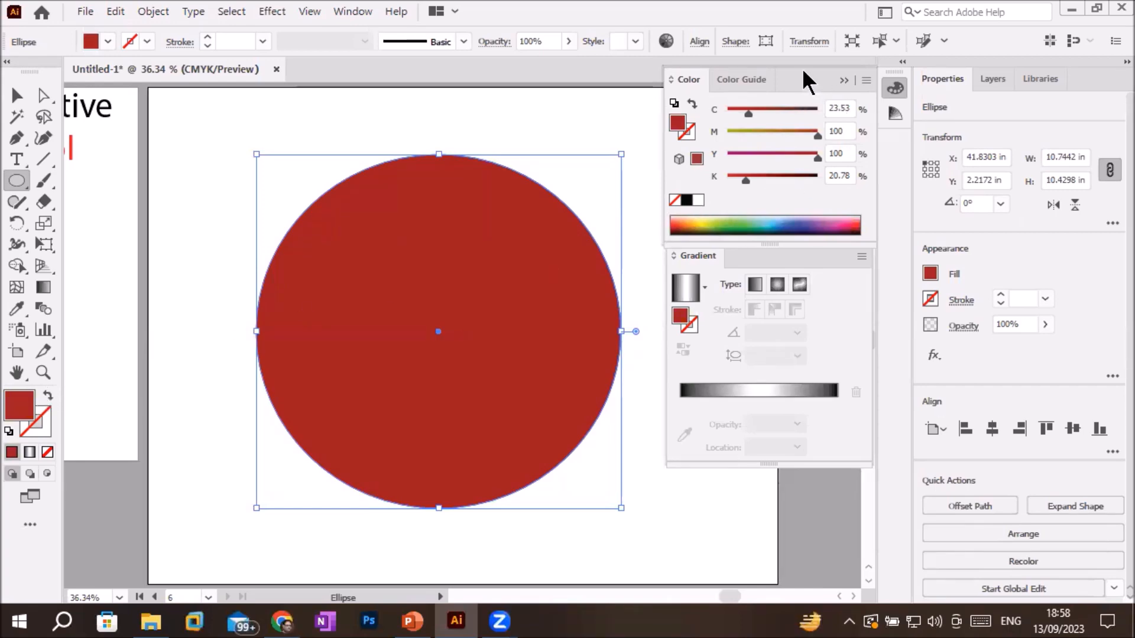
click(843, 78)
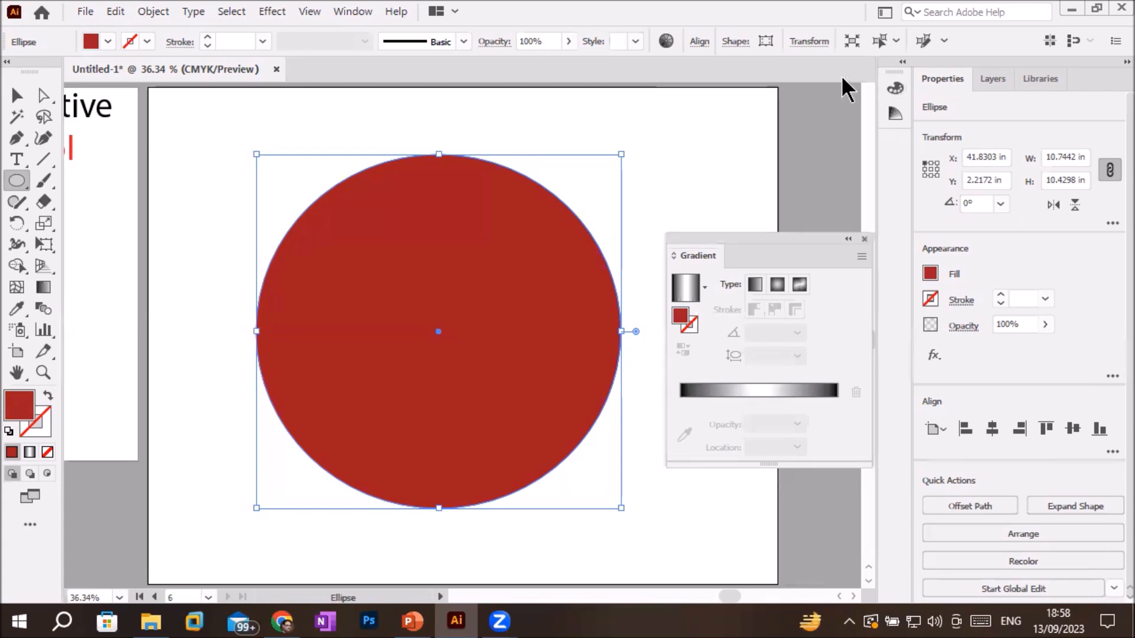
click(850, 239)
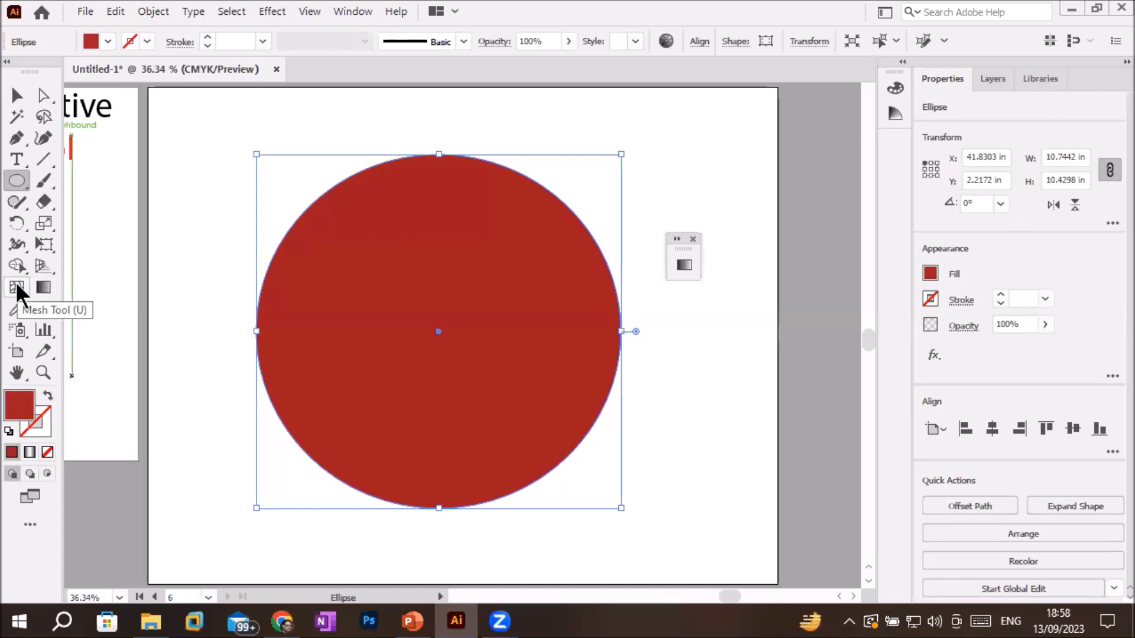
- Check that the toolbar is set to Advanced and activate the Mesh Tool for the red circle
click(30, 524)
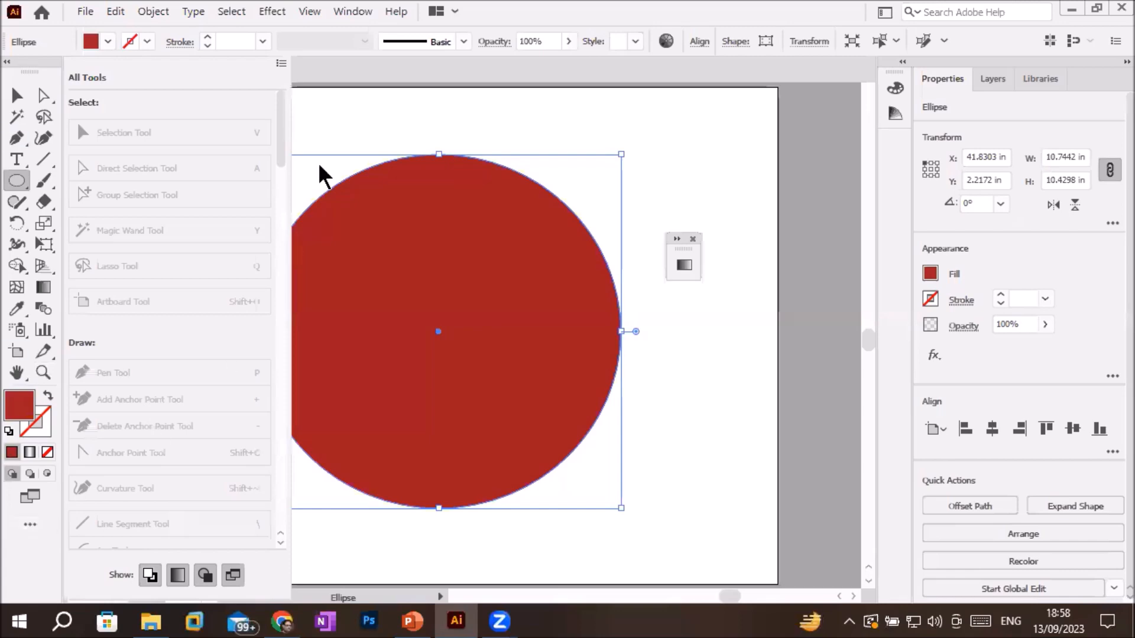
click(280, 63)
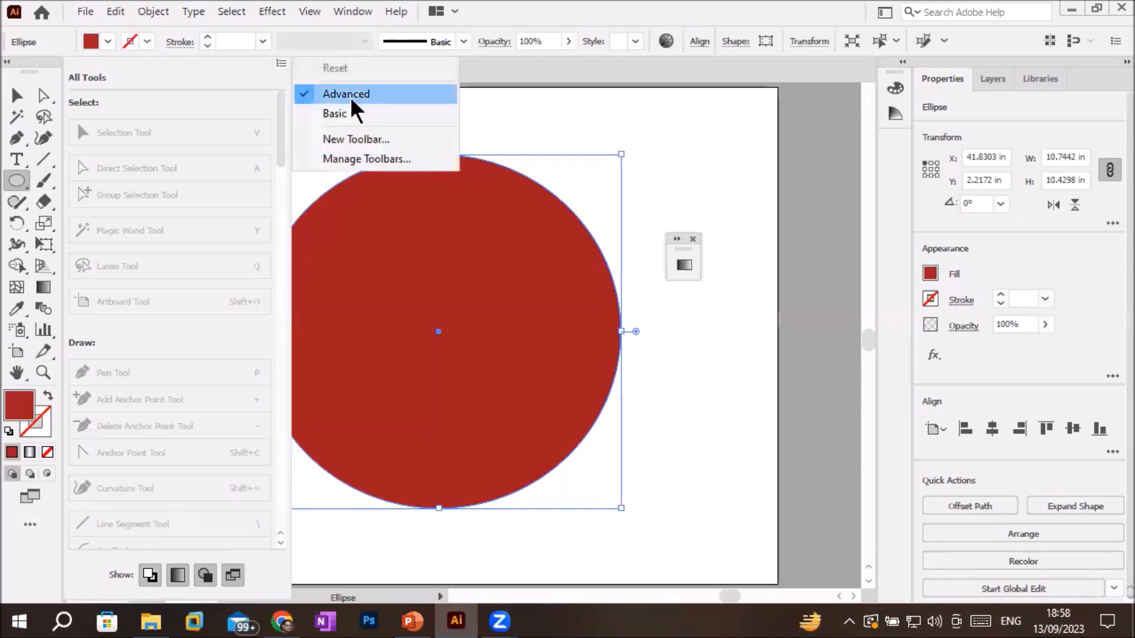
click(44, 289)
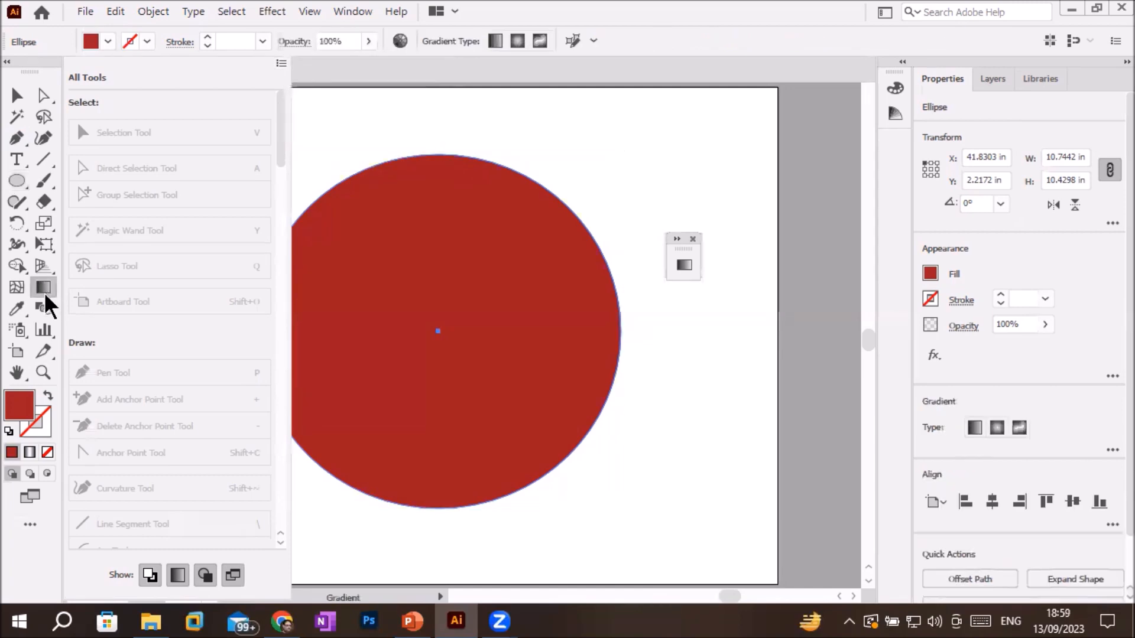
click(16, 289)
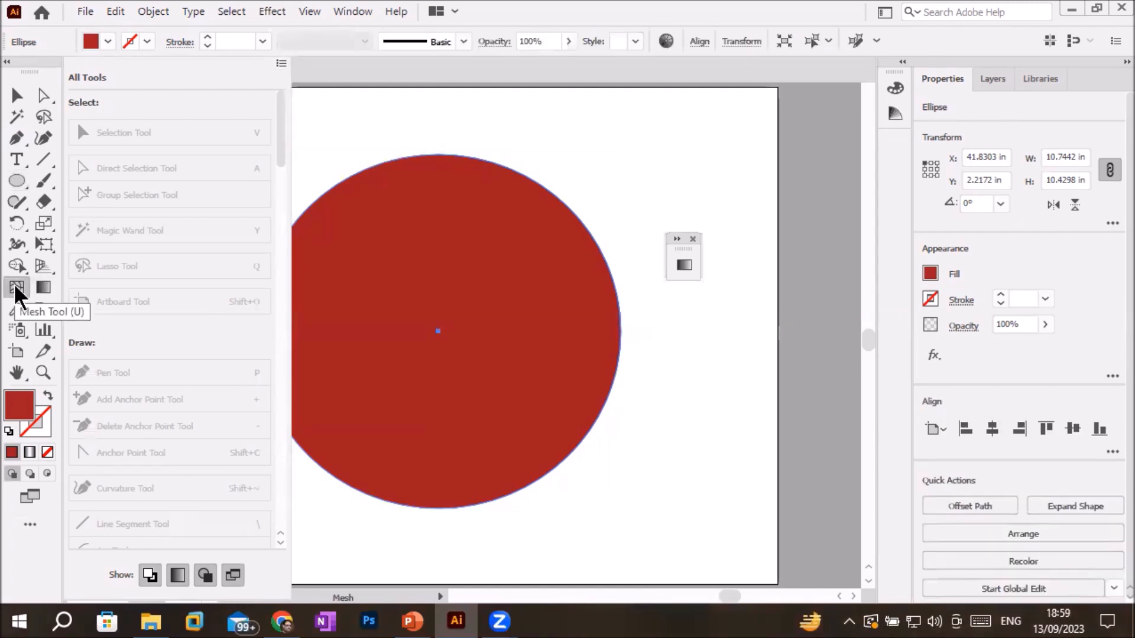
- Start creating a gradient mesh on the red circle, with 1 row and 1 column
click(378, 540)
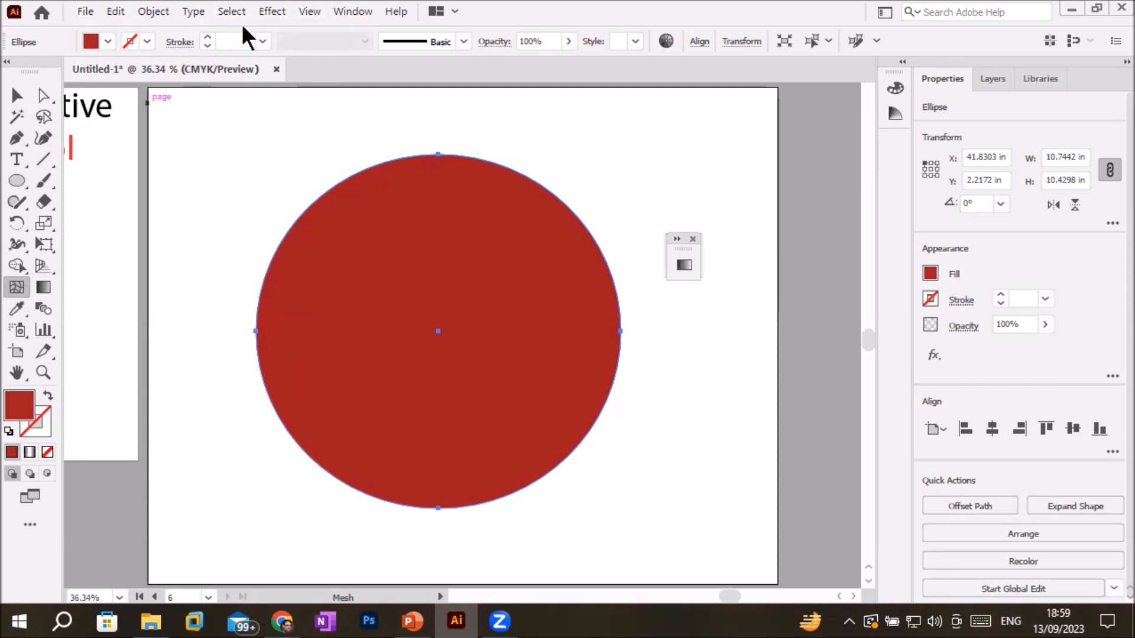
click(153, 18)
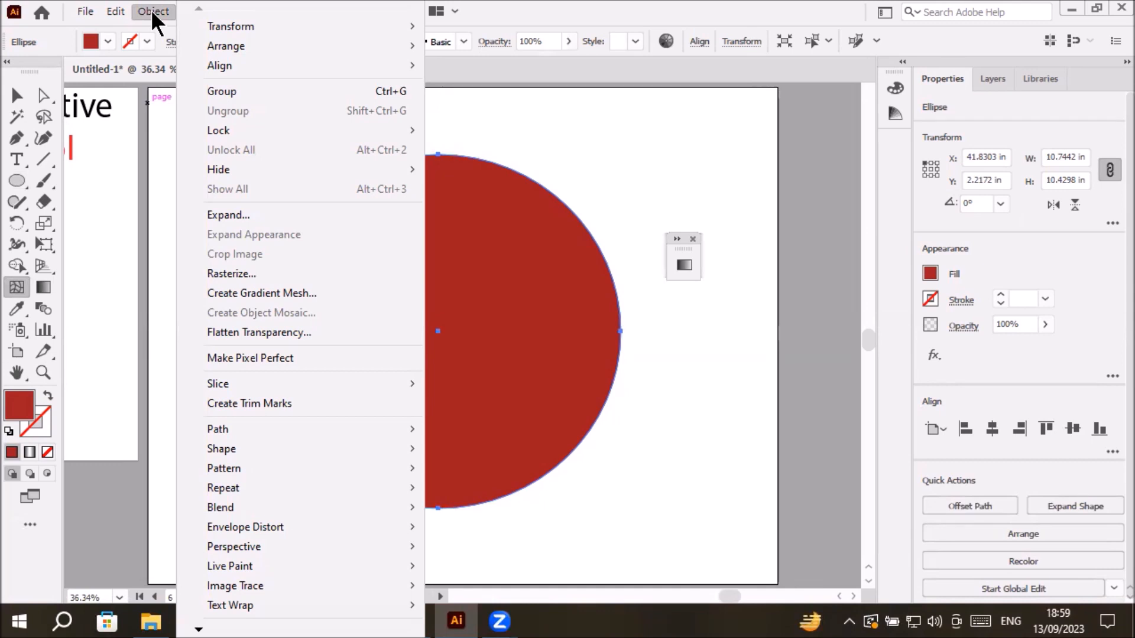
click(263, 292)
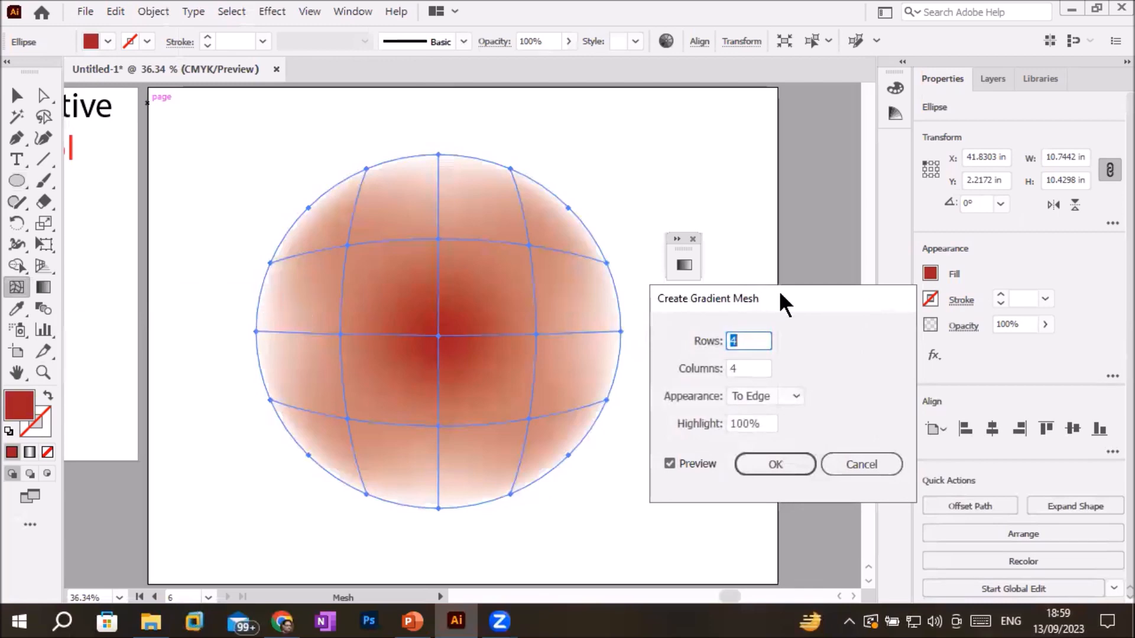
drag(784, 290, 782, 123)
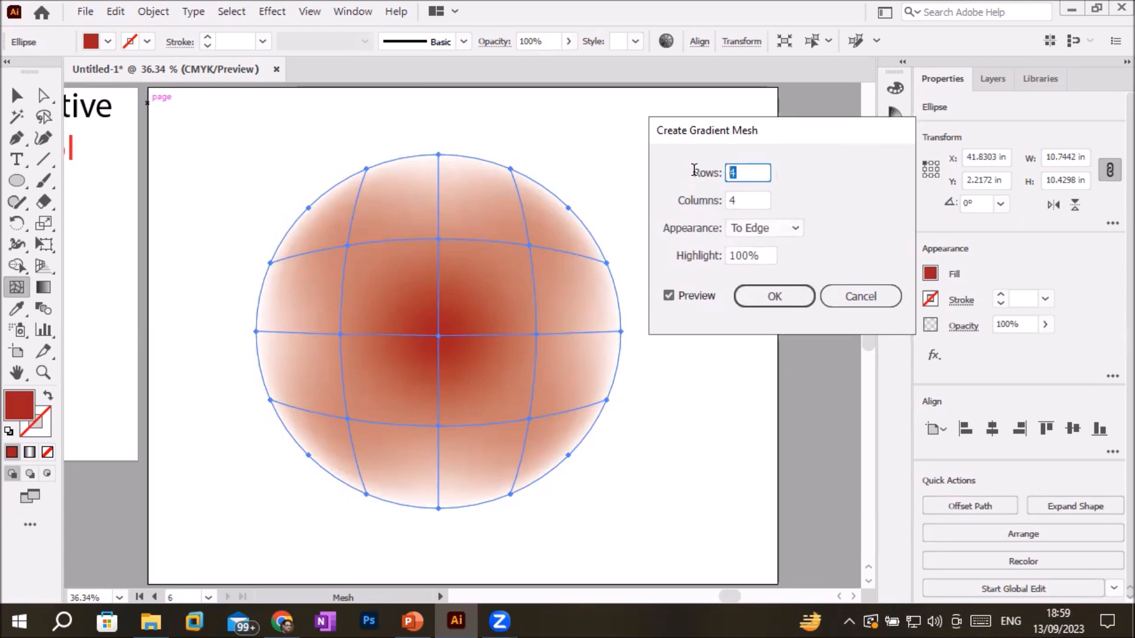
double_click(755, 197)
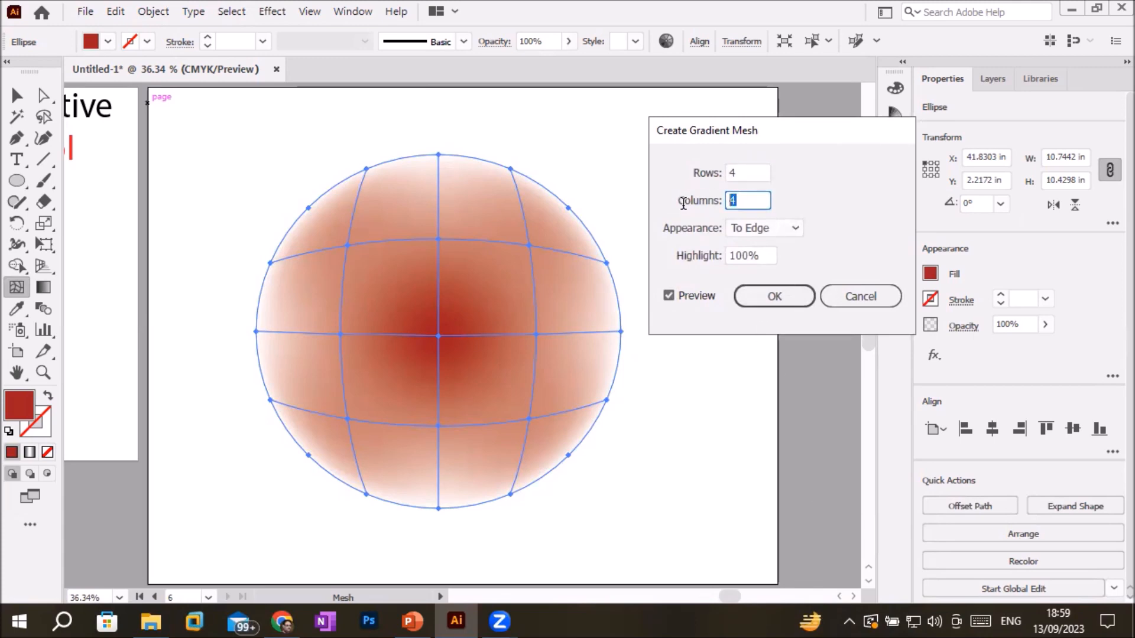
double_click(758, 172)
text(1)
key(Tab)
text(1)
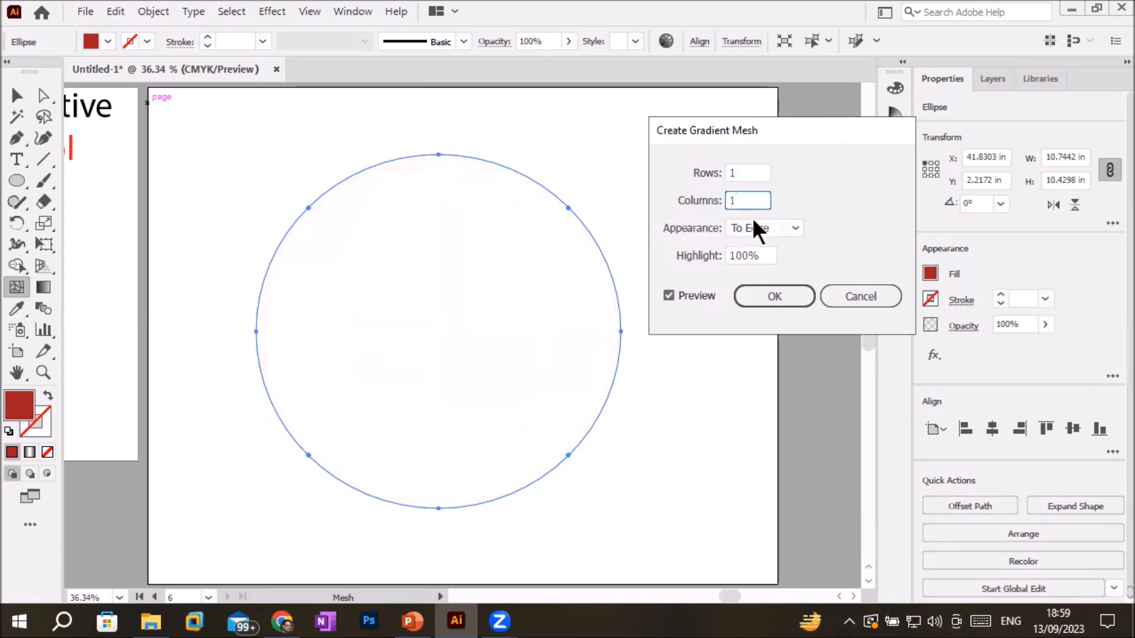
- Set the gradient mesh to 2 rows and 2 columns
double_click(747, 172)
text(2)
double_click(747, 197)
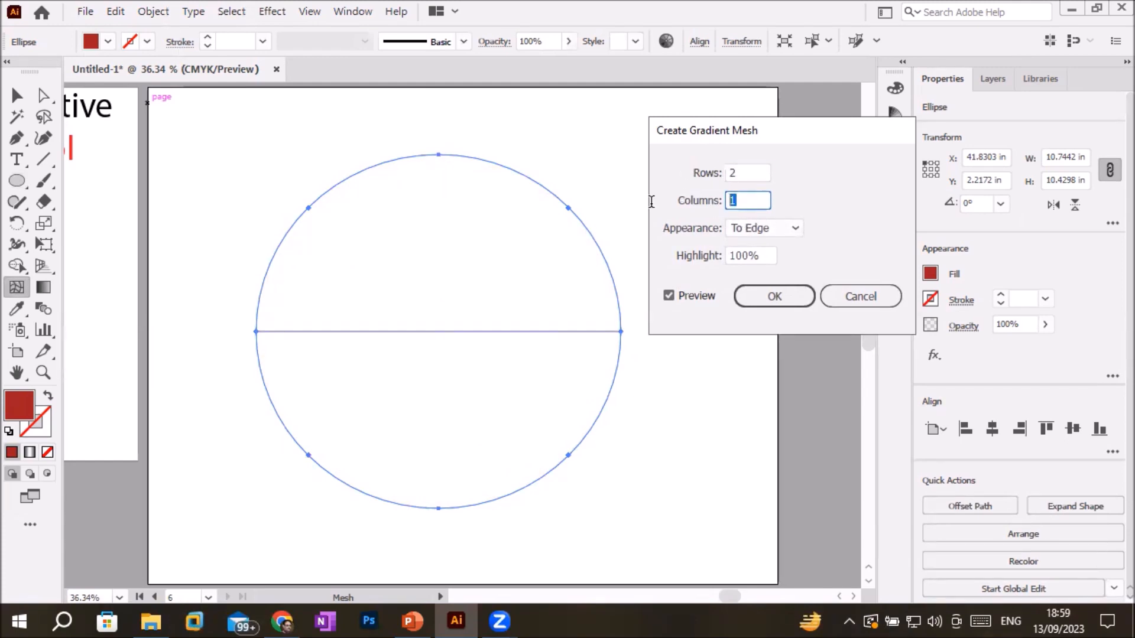
text(2)
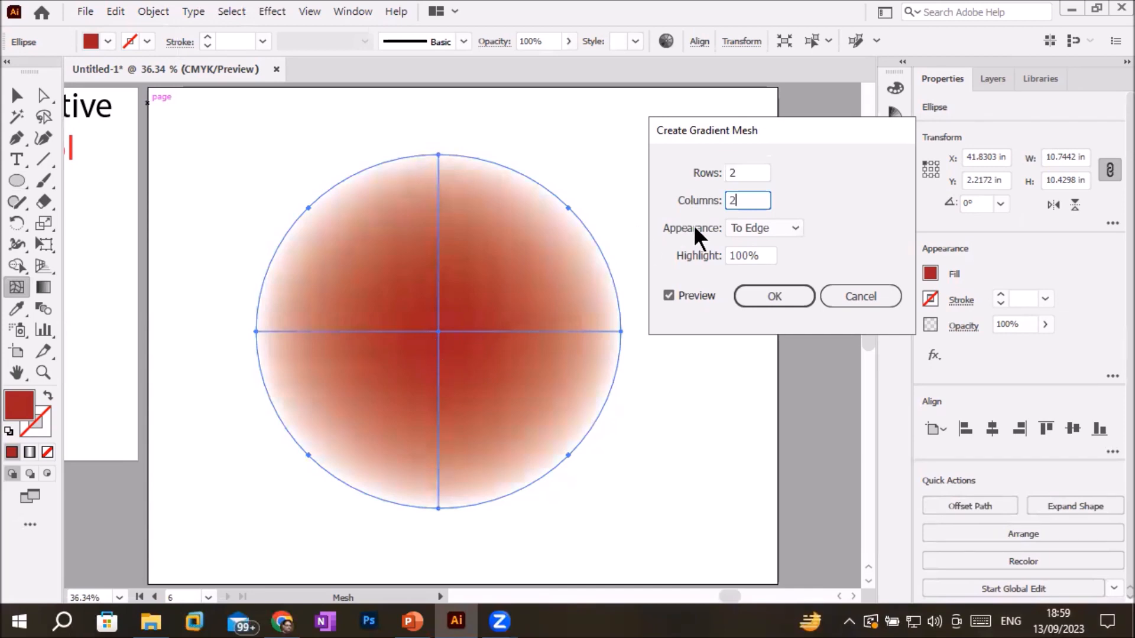
- Preview the mesh with the To Center and Flat appearances, and return it to To Center
click(783, 229)
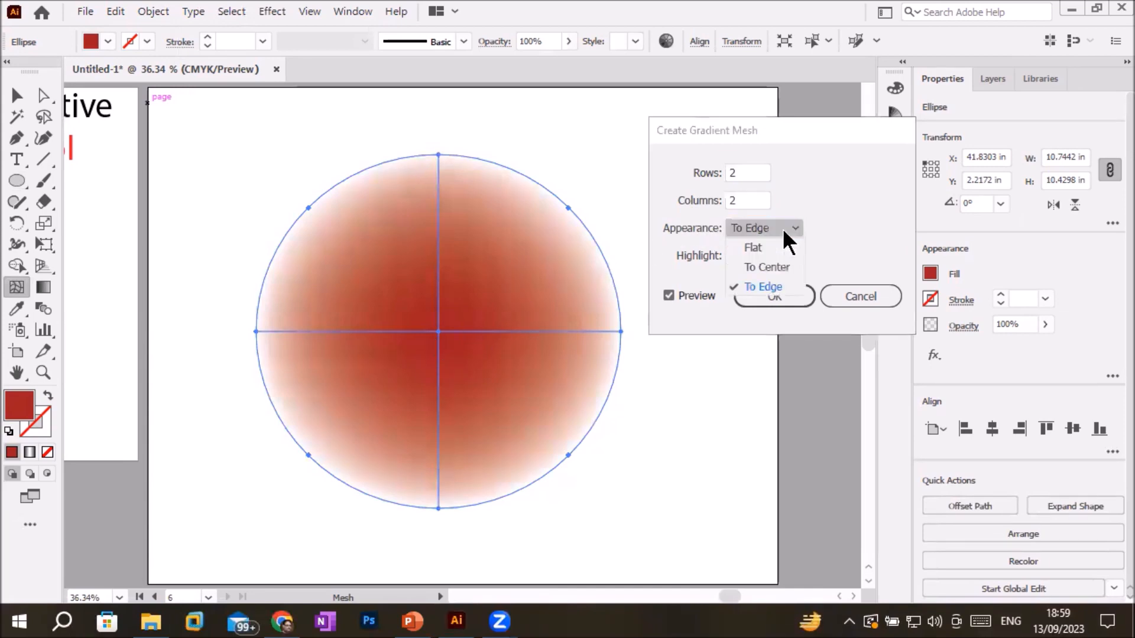
click(781, 263)
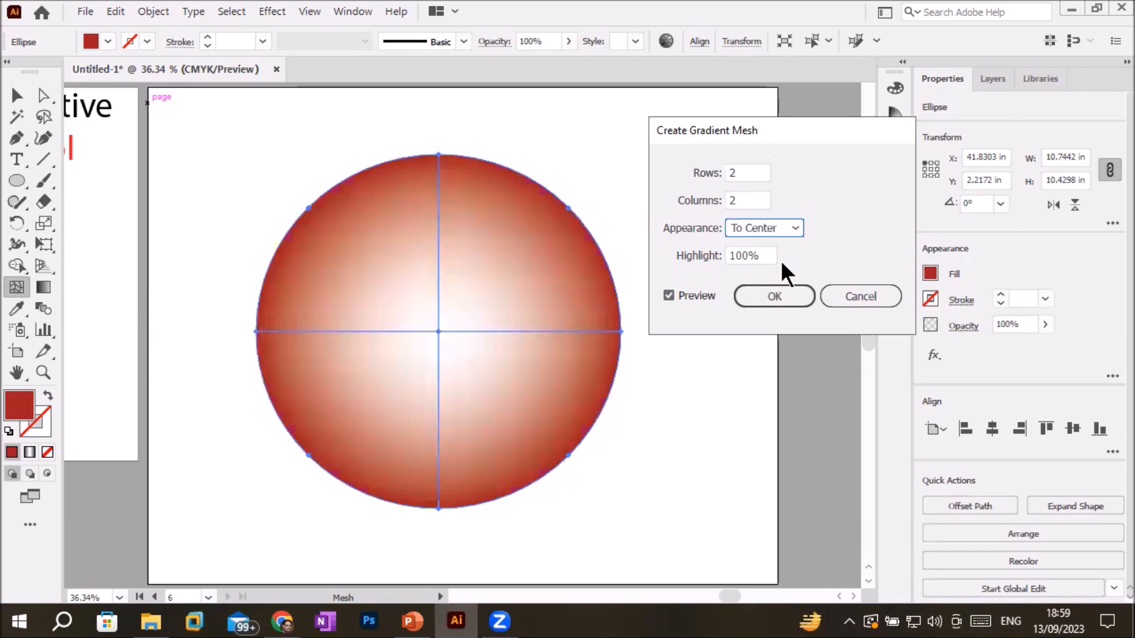
click(793, 229)
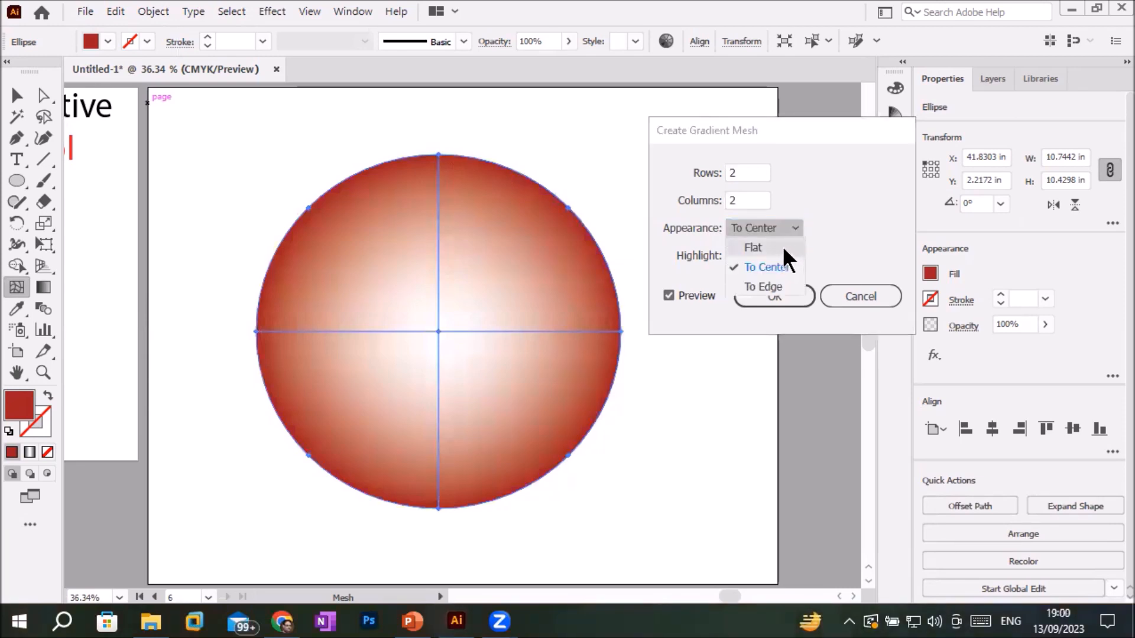
click(783, 247)
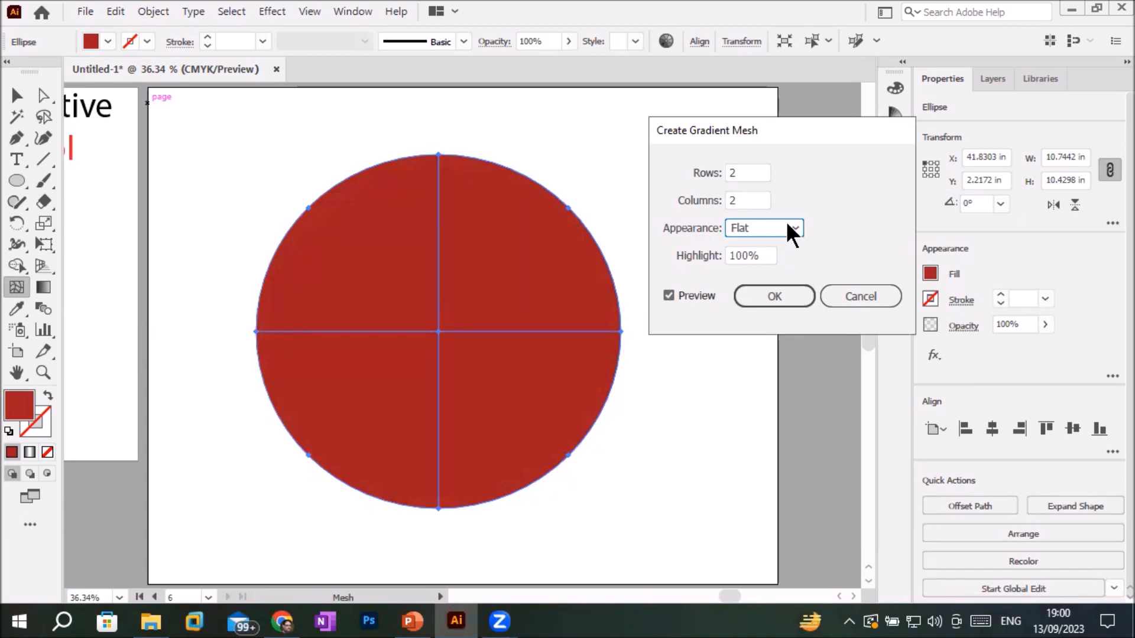
click(786, 224)
click(779, 268)
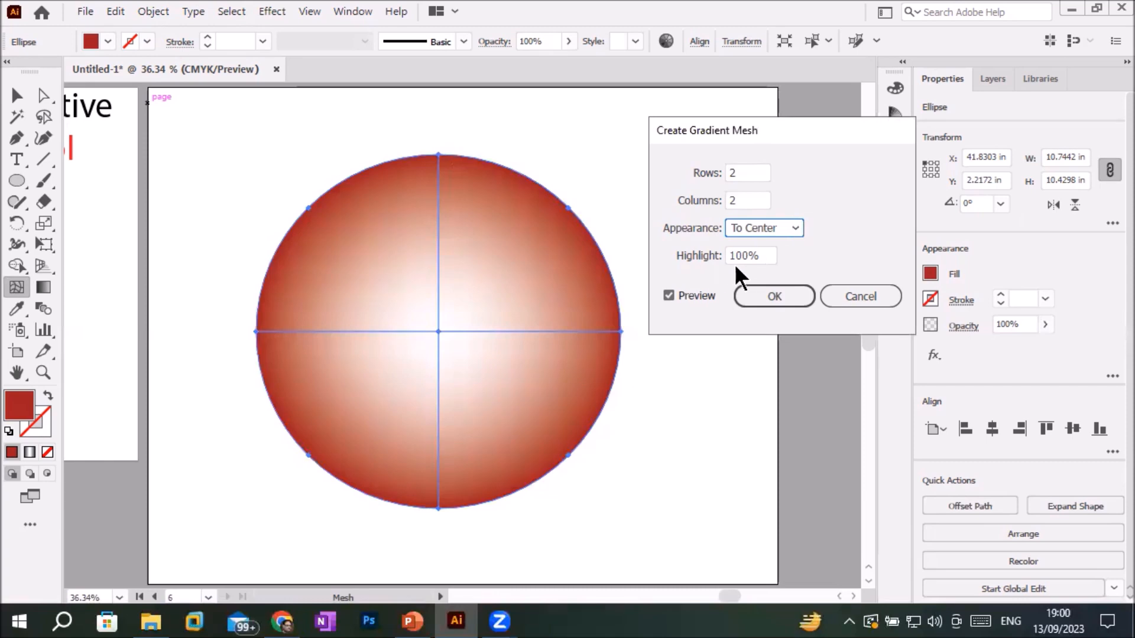
- Lower the To Center mesh highlight gradually to 2%
click(770, 255)
click(761, 256)
scroll(762, 256, down, 4)
scroll(761, 256, down, 17)
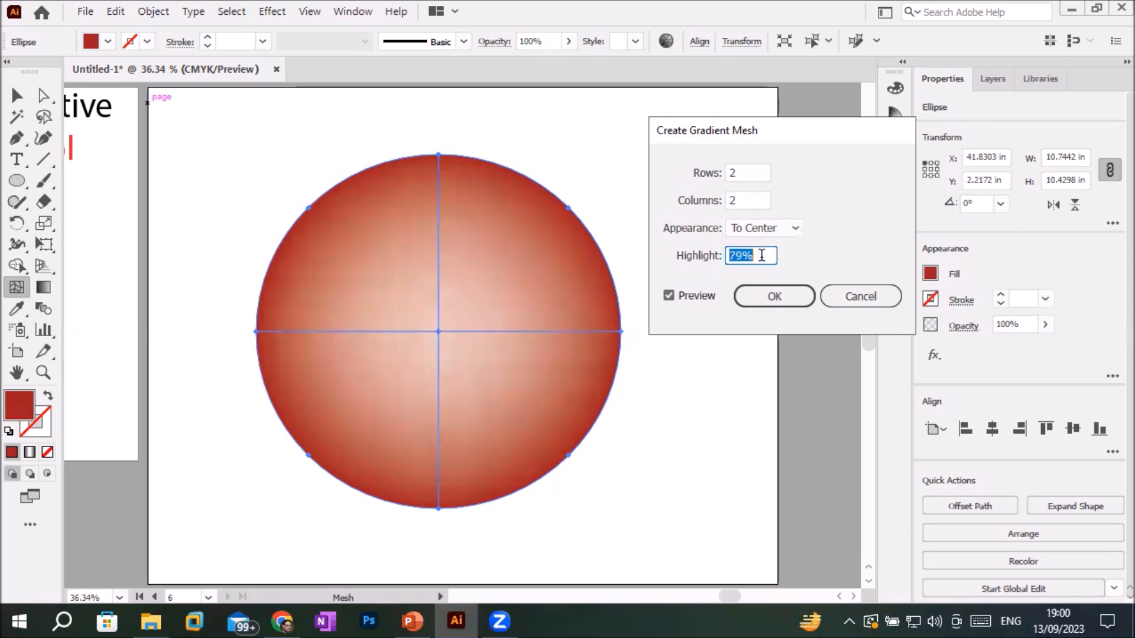
scroll(761, 255, down, 20)
scroll(762, 255, down, 20)
scroll(761, 255, down, 7)
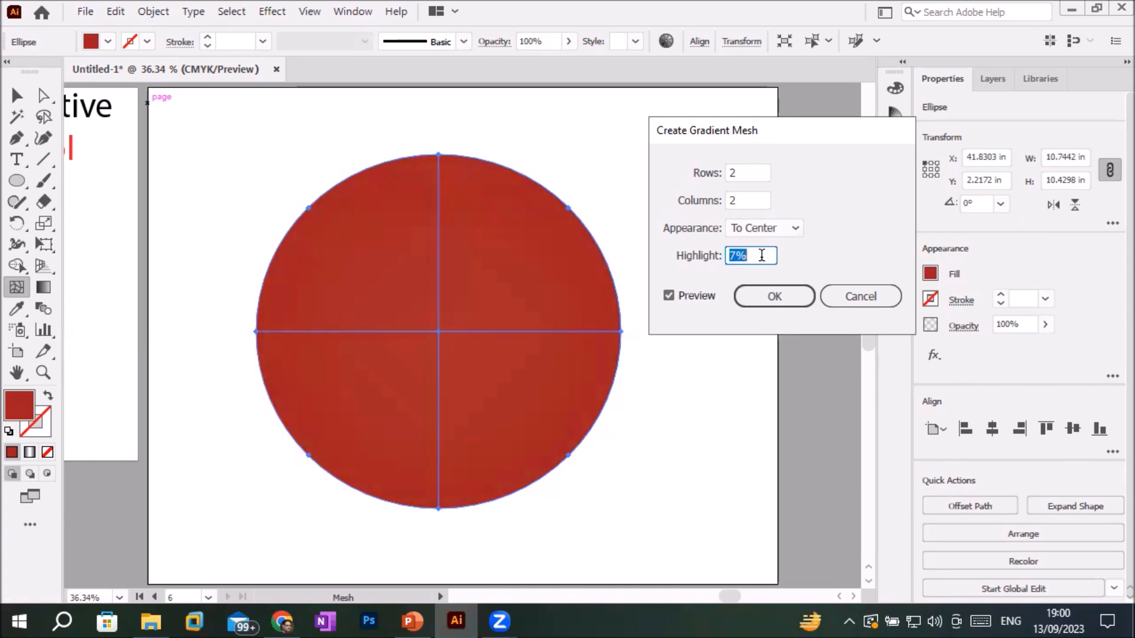
scroll(761, 256, down, 5)
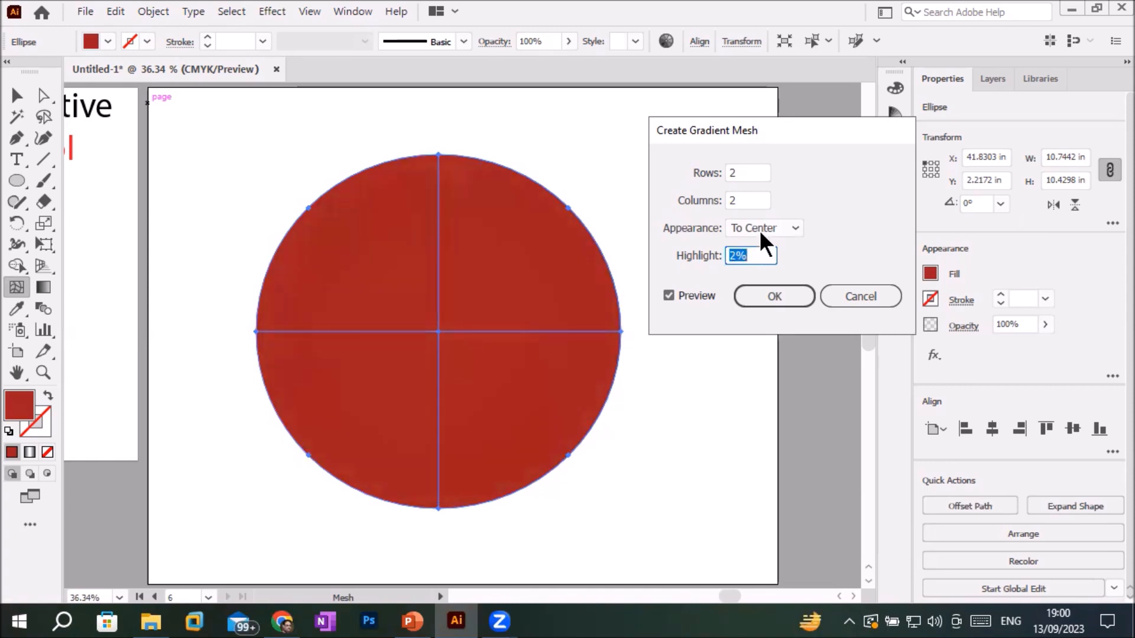
- Raise the To Center mesh highlight gradually to 95%
scroll(752, 254, up, 12)
scroll(753, 254, up, 20)
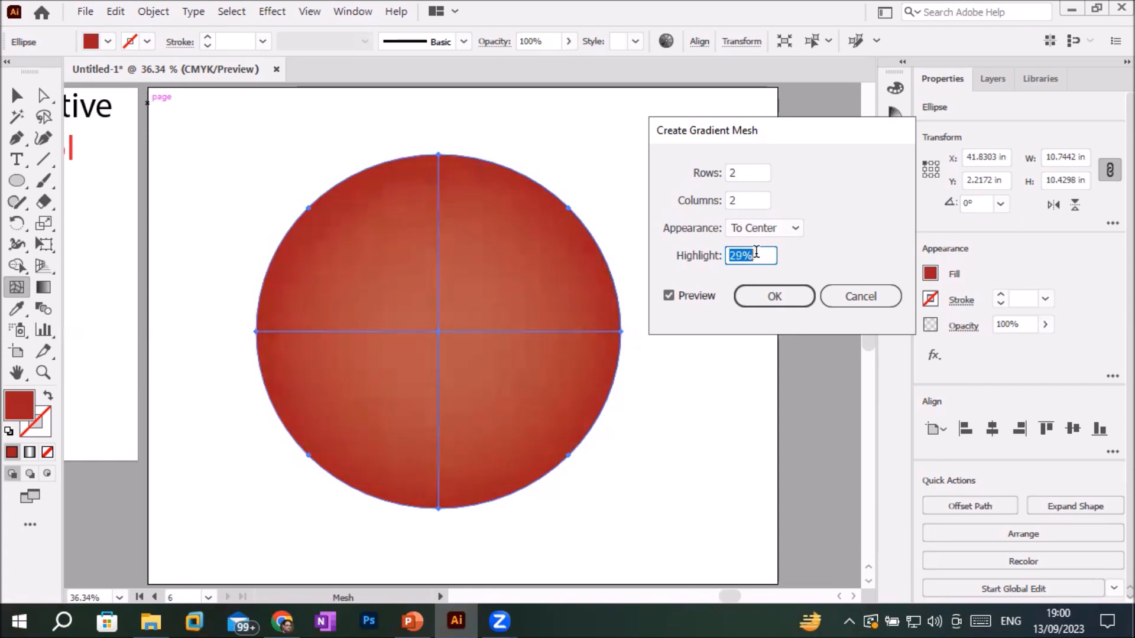
scroll(756, 254, up, 20)
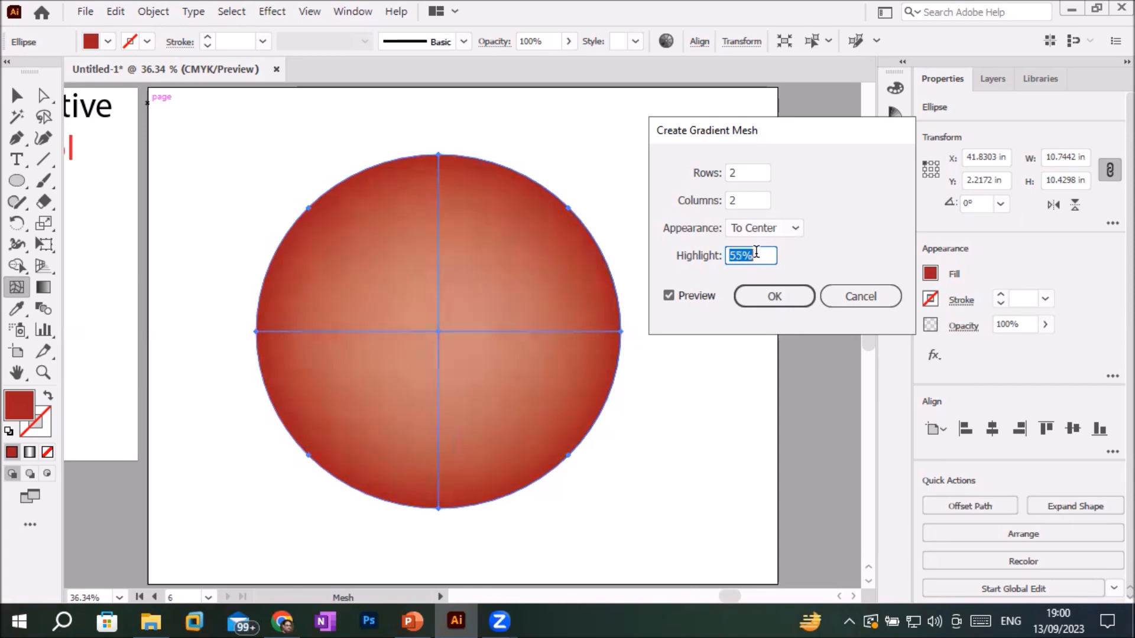
scroll(756, 254, up, 20)
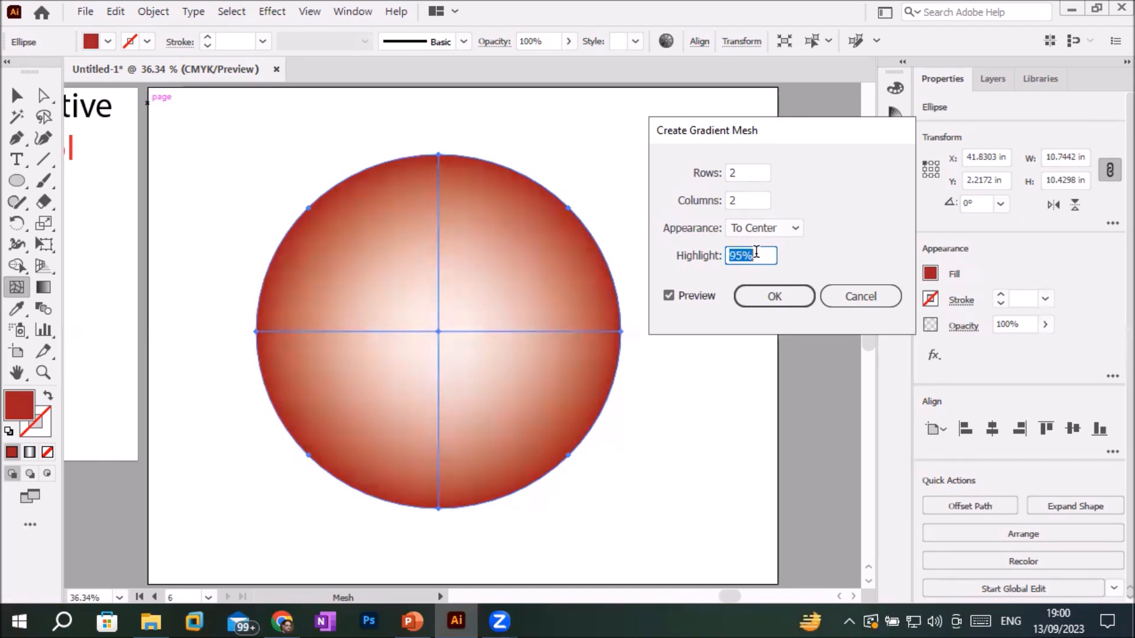
- Switch the mesh appearance to To Edge and lower its highlight to about 22%
click(788, 228)
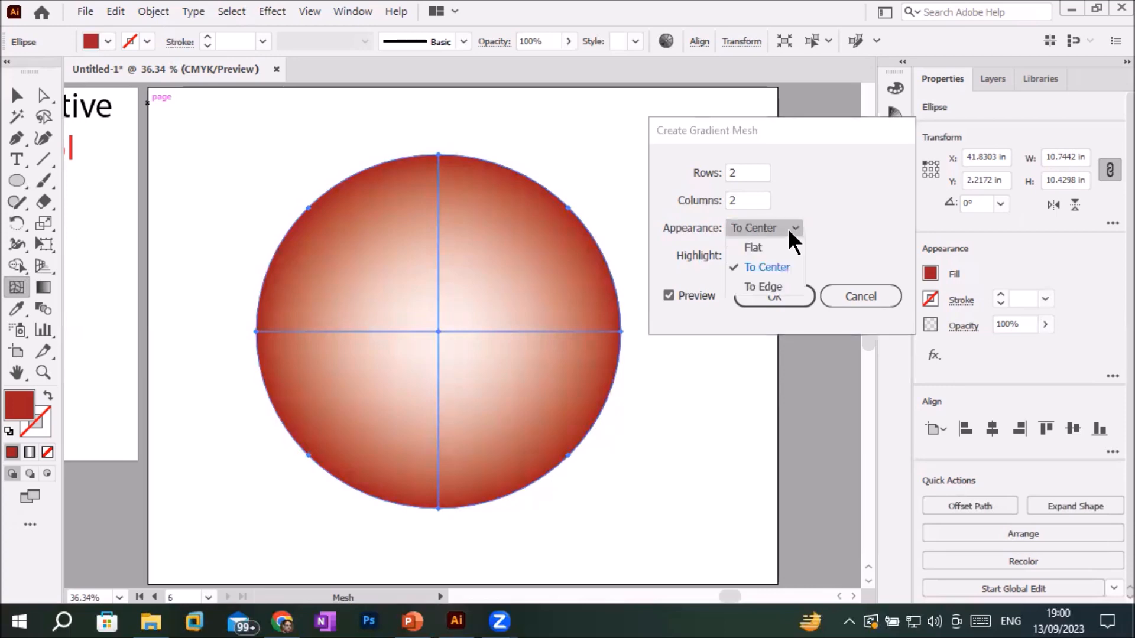
click(774, 286)
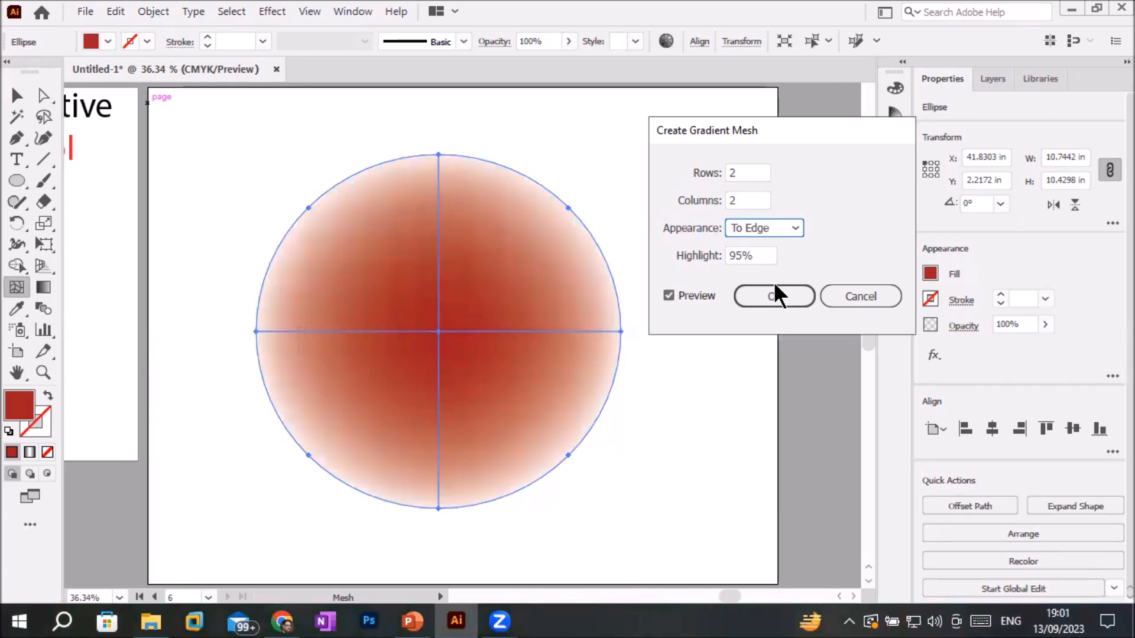
click(758, 259)
scroll(758, 258, down, 20)
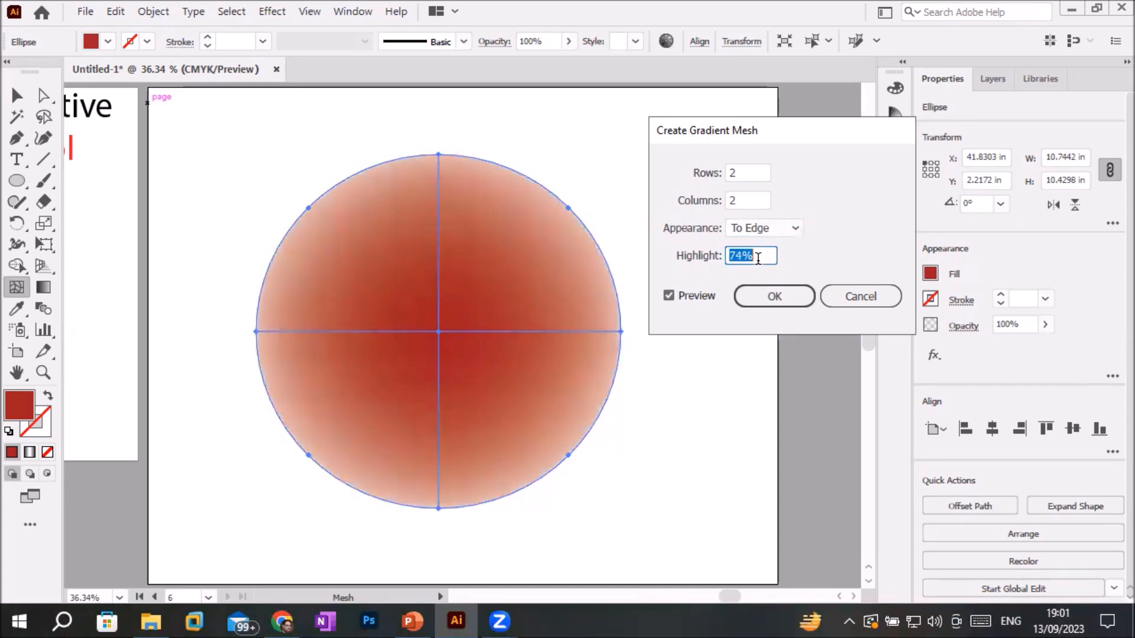
scroll(758, 258, down, 20)
scroll(758, 258, down, 16)
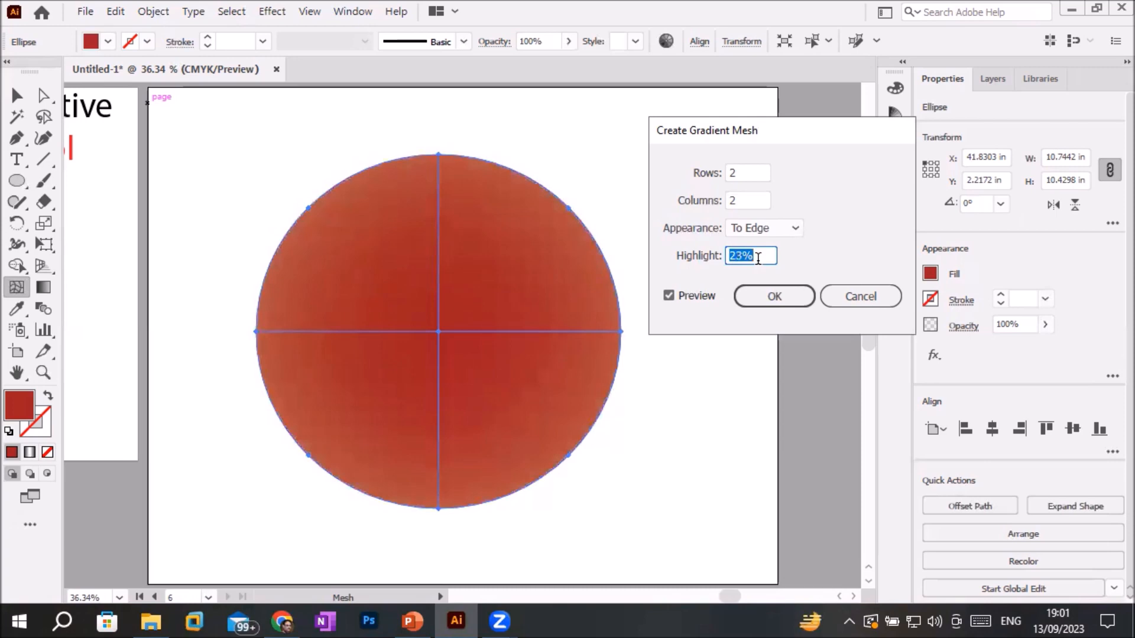
scroll(758, 258, down, 4)
- Raise the To Edge mesh highlight to 100%, and cancel the gradient mesh creation
scroll(758, 259, up, 20)
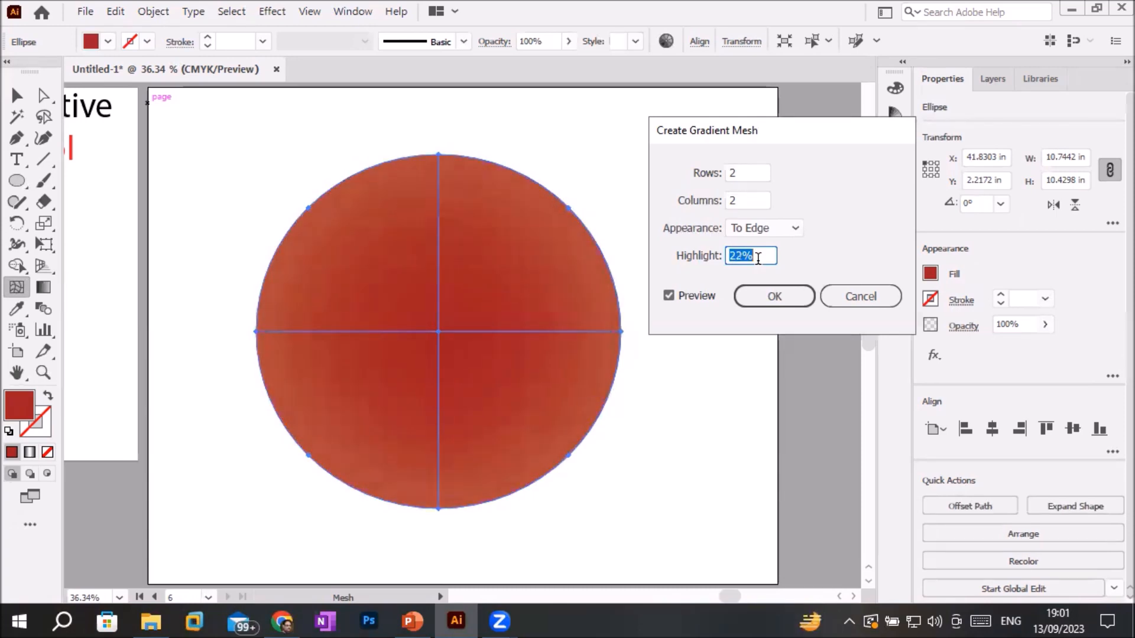
scroll(758, 258, up, 10)
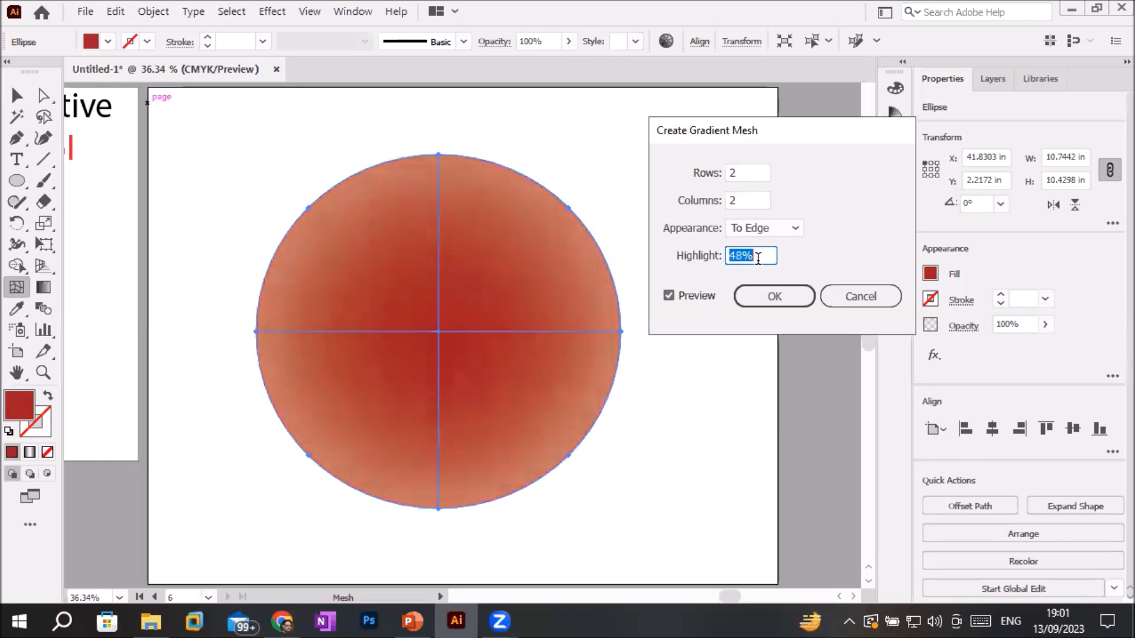
scroll(758, 258, up, 20)
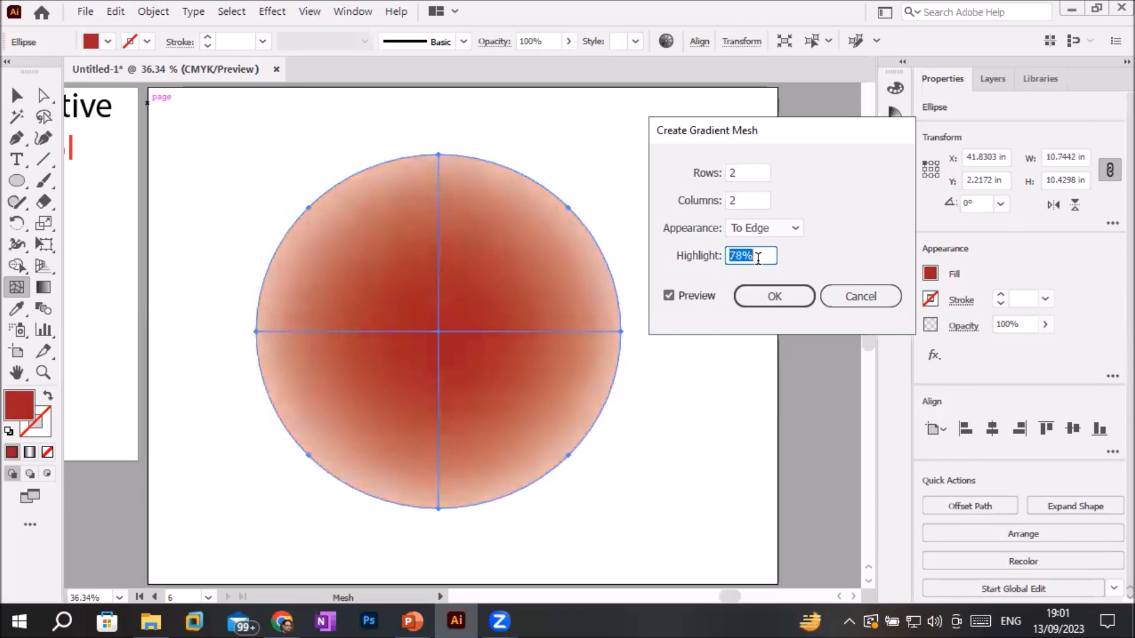
scroll(758, 258, up, 20)
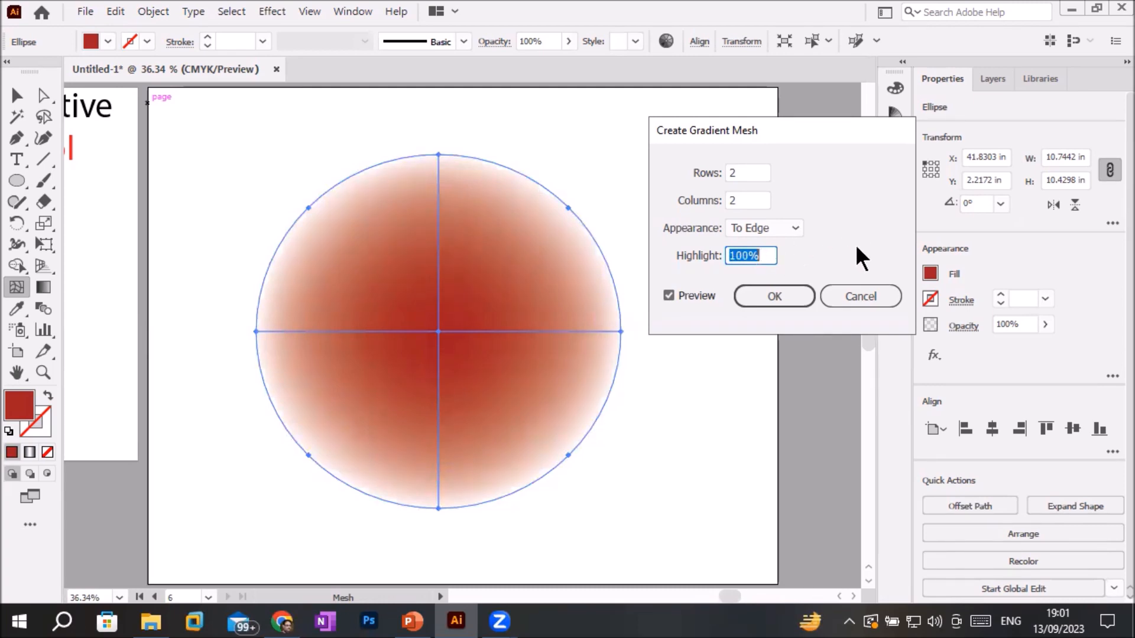
click(863, 296)
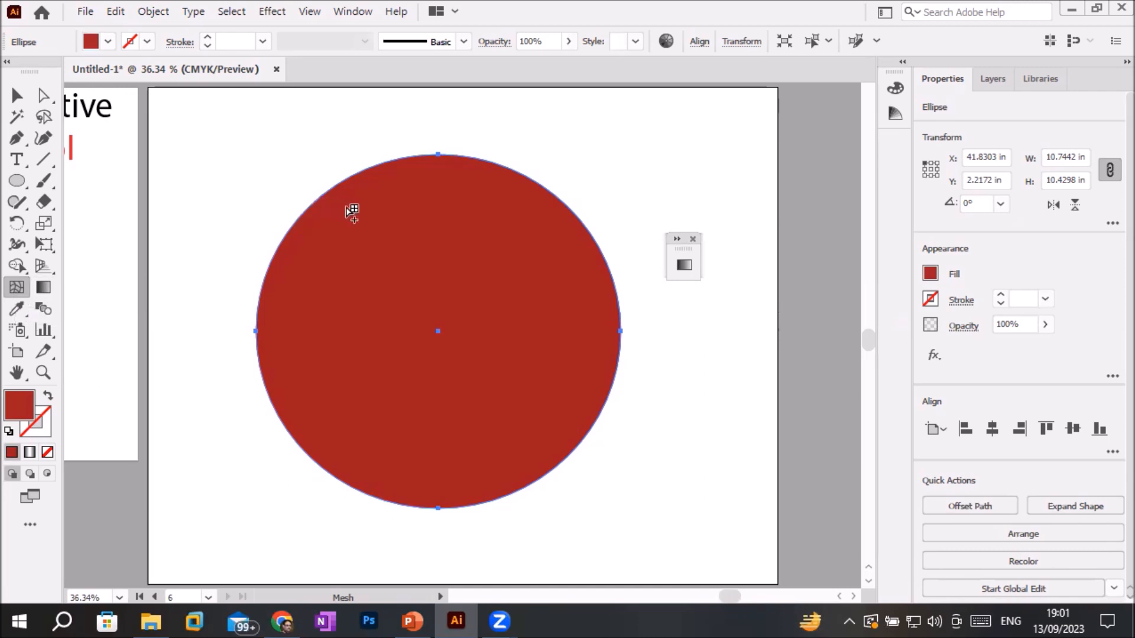
- Try single mesh points at the circle's center, upper-left and lower-right areas, undoing each one
click(439, 332)
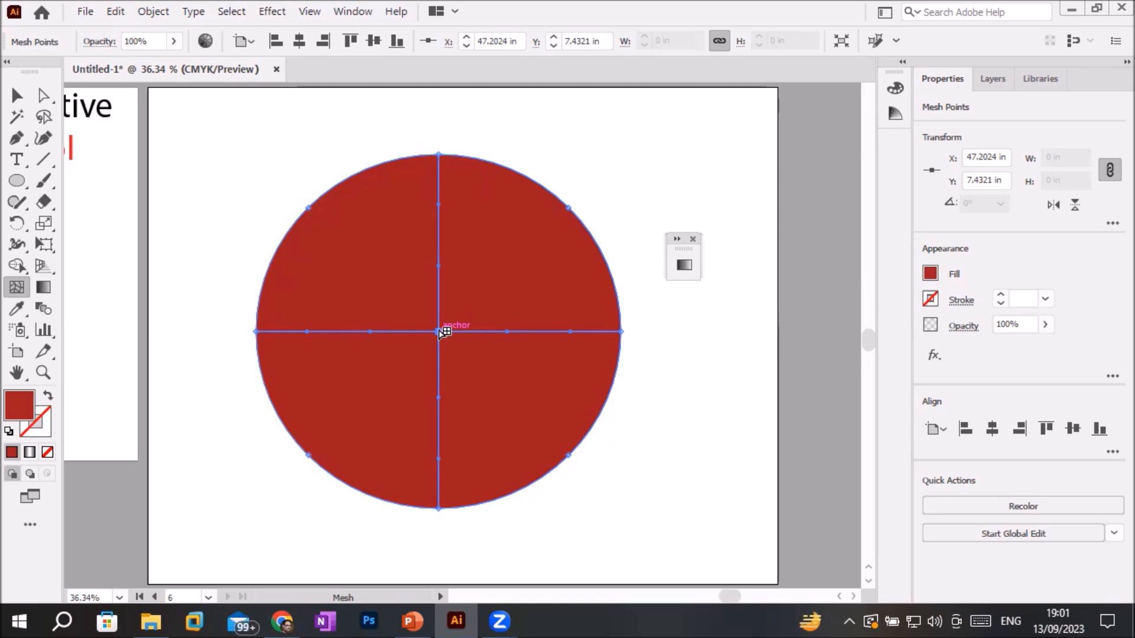
key(ctrl+z)
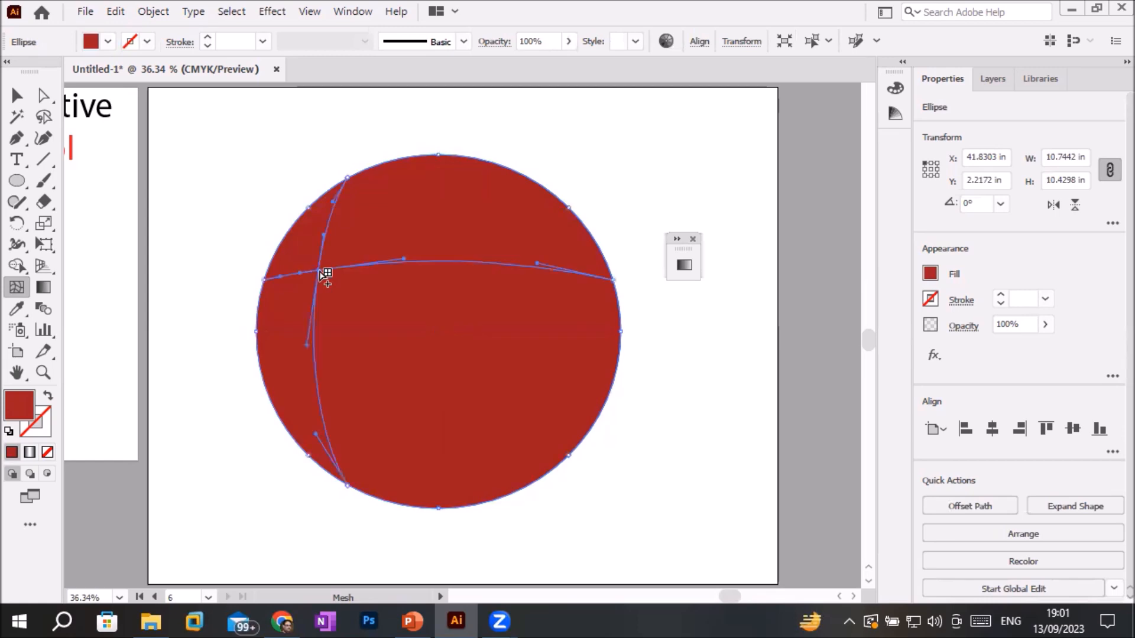
click(320, 271)
mouse_move(412, 620)
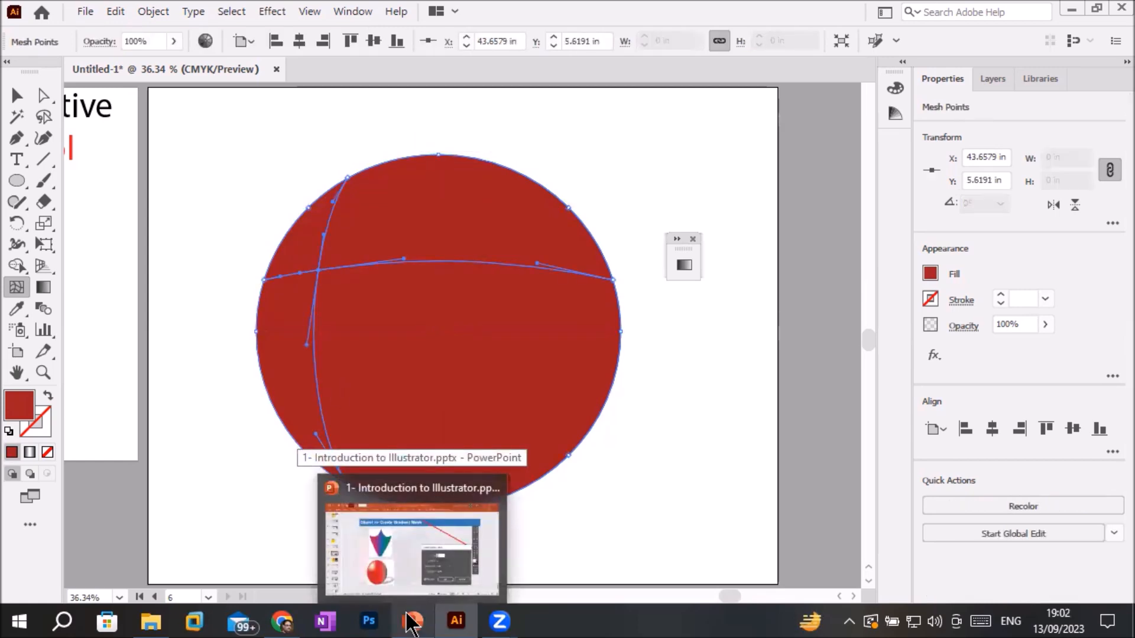
key(ctrl+z)
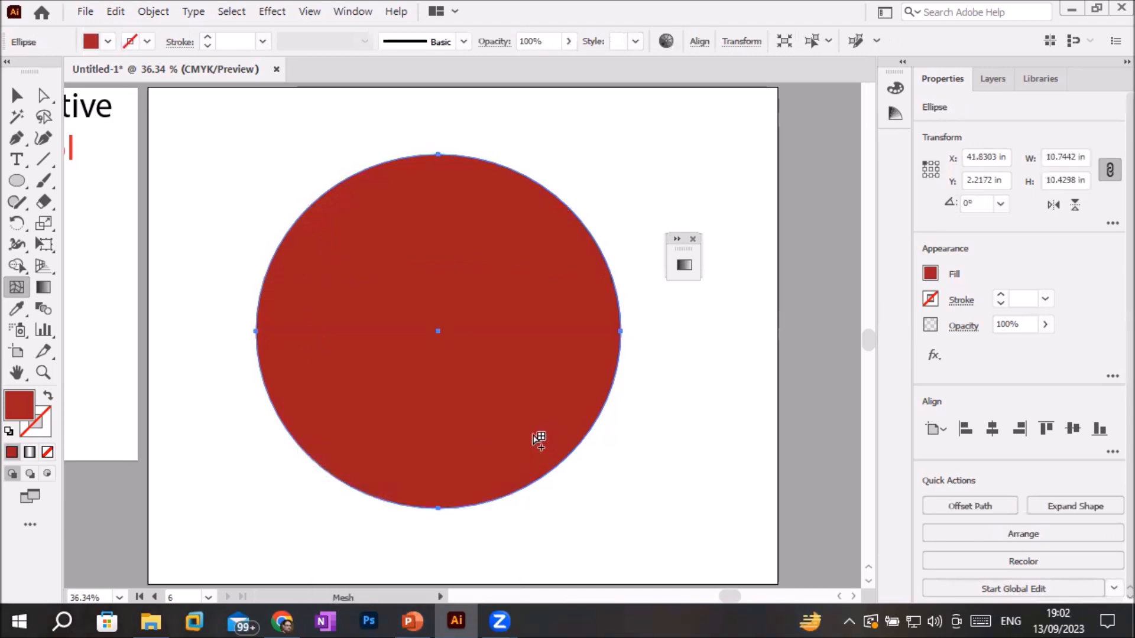
click(534, 434)
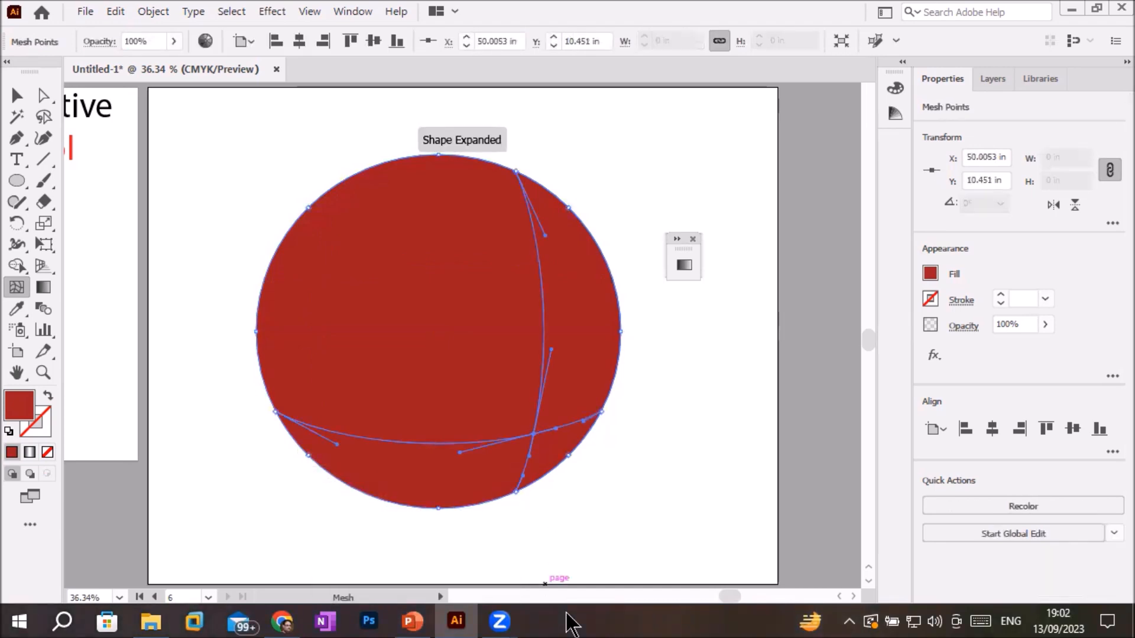
key(ctrl+z)
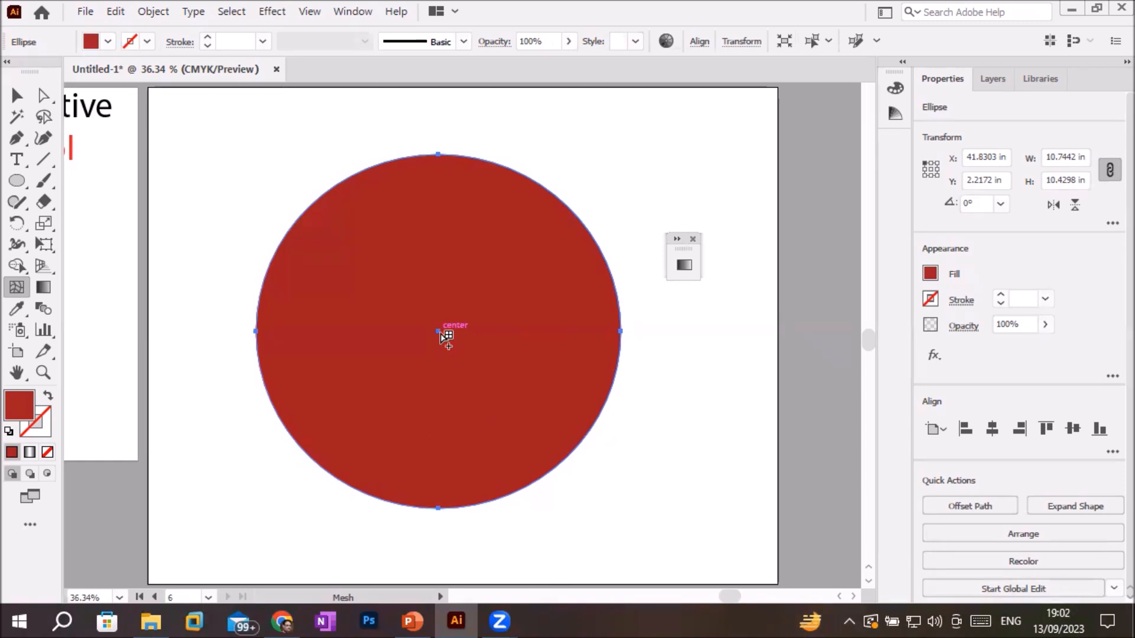
- Add a mesh point in the upper-left part of the red circle, at about X 45.38 in, Y 4.29 in
click(376, 225)
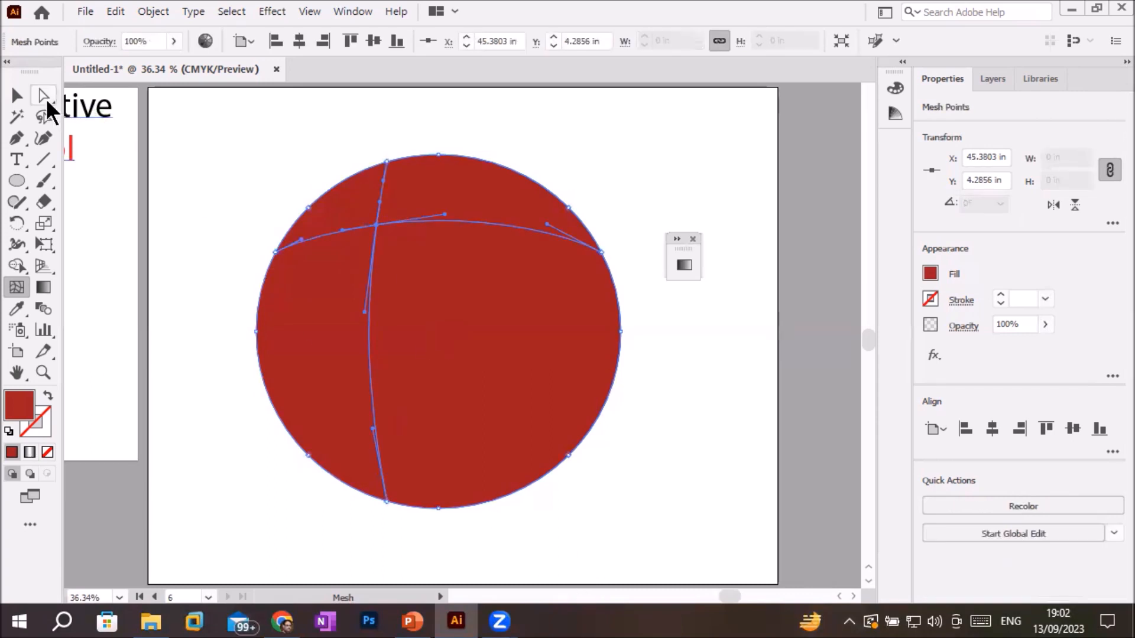
- Fill the selected mesh point in the upper-left part of the red circle with white
click(377, 225)
click(895, 112)
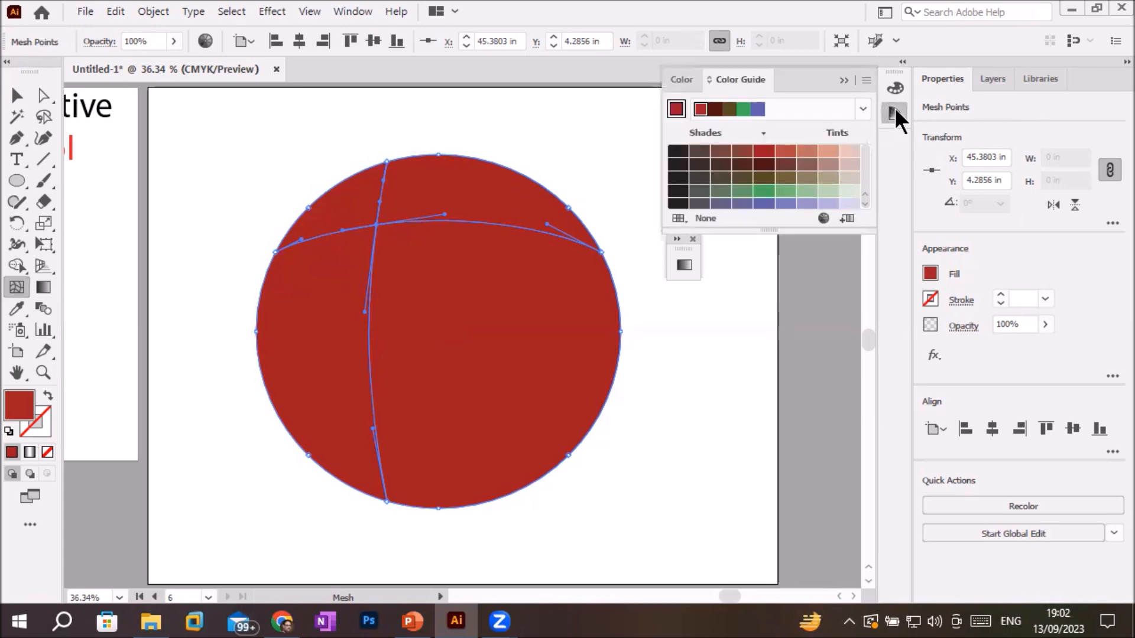
click(893, 85)
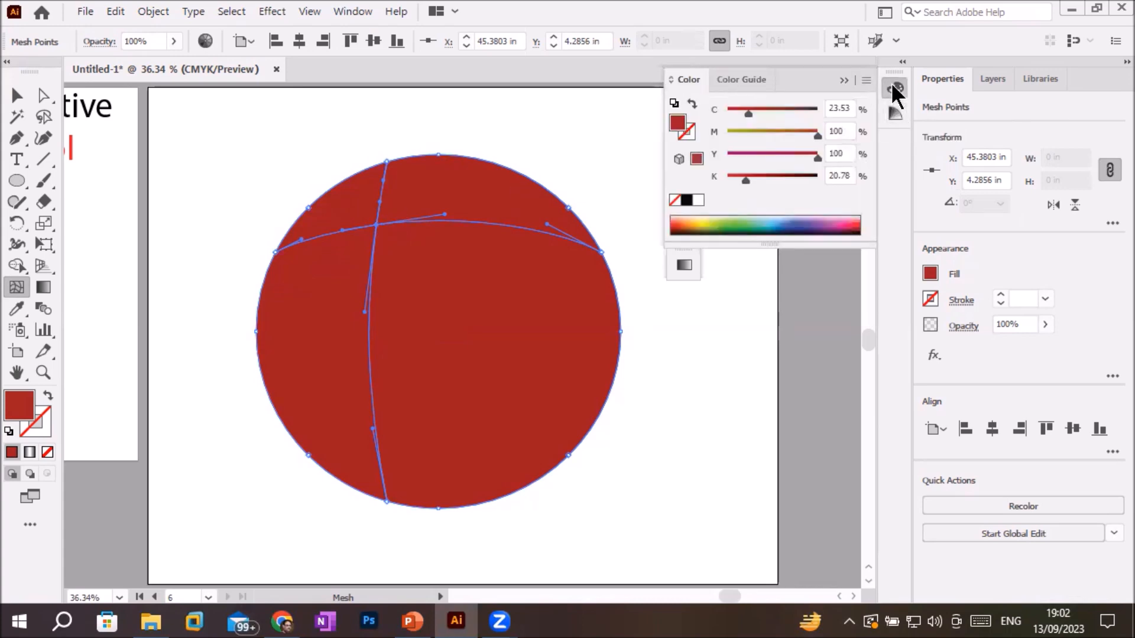
click(698, 202)
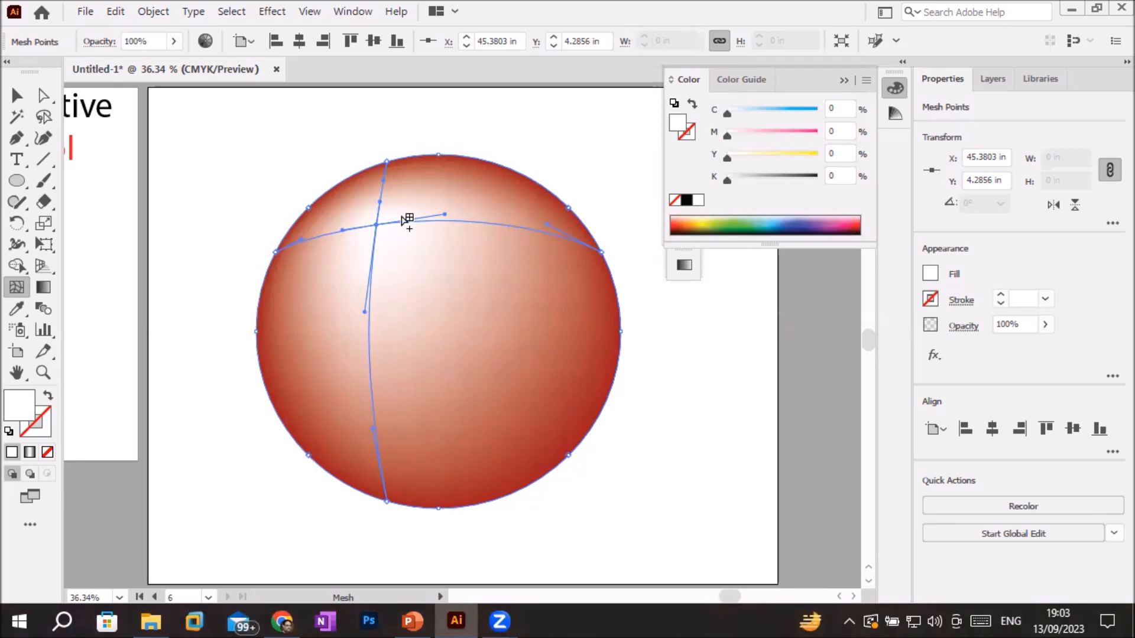
- Add mesh points on the horizontal mesh line either side of the highlight, at about X 45.98, Y 4.21 in and X 45.01, Y 4.35 in
scroll(415, 221, up, 3)
scroll(416, 223, up, 3)
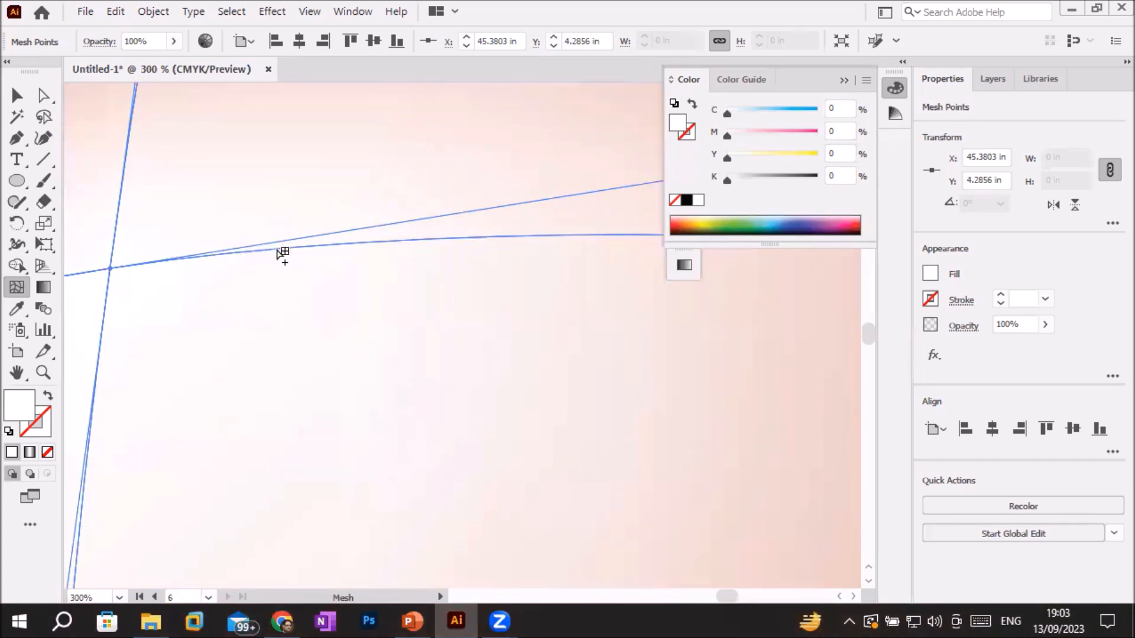
click(282, 249)
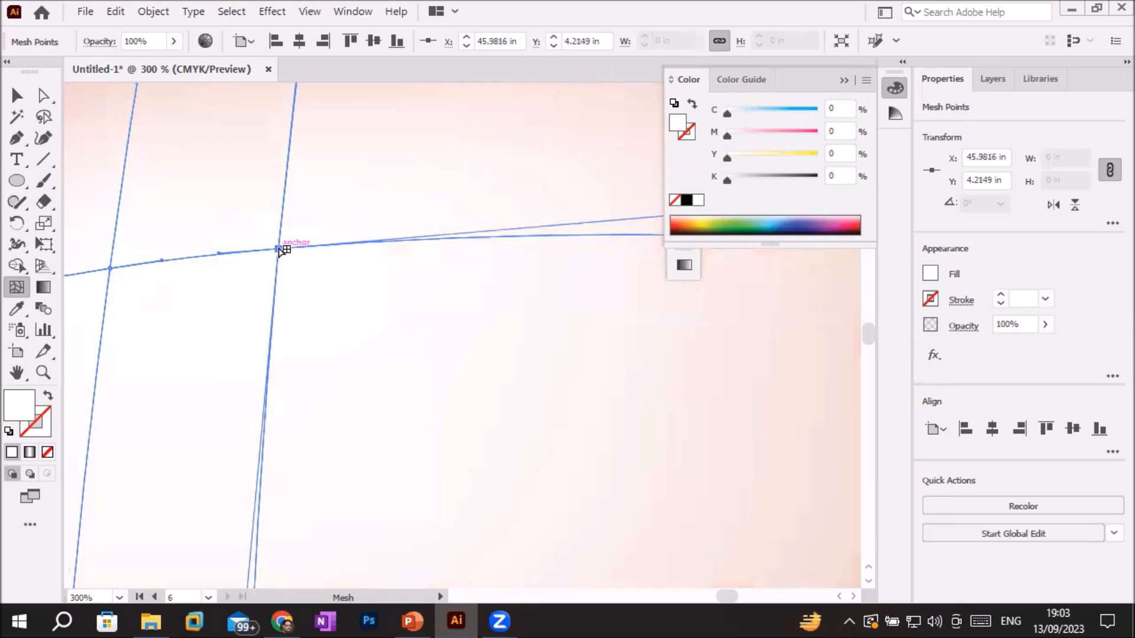
scroll(294, 251, down, 3)
scroll(294, 252, down, 3)
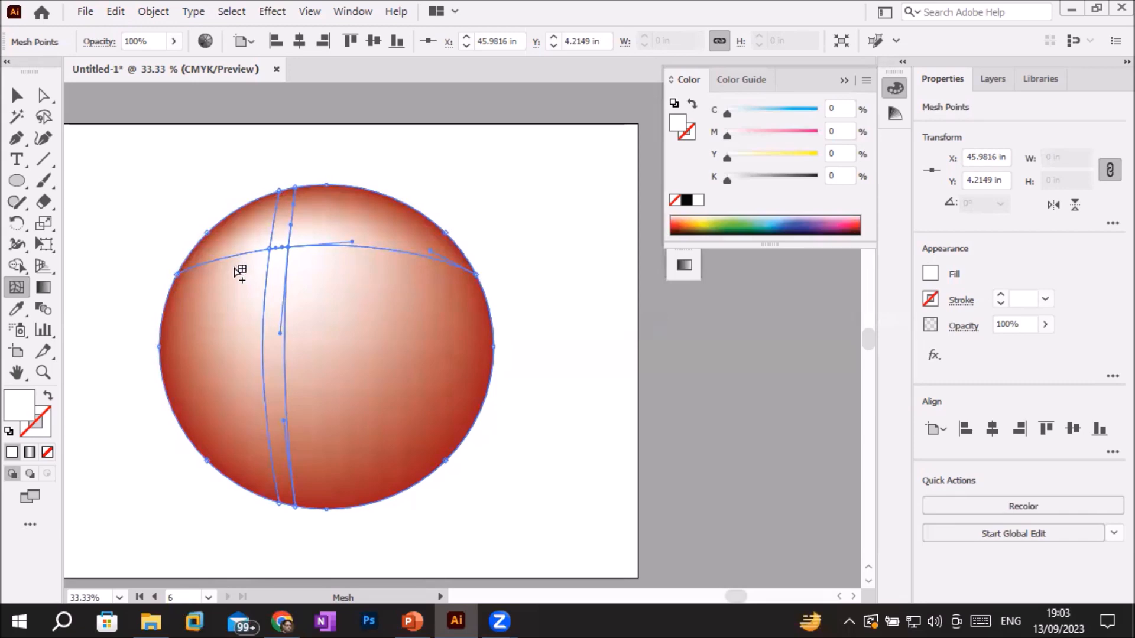
scroll(241, 268, up, 1)
scroll(243, 266, up, 1)
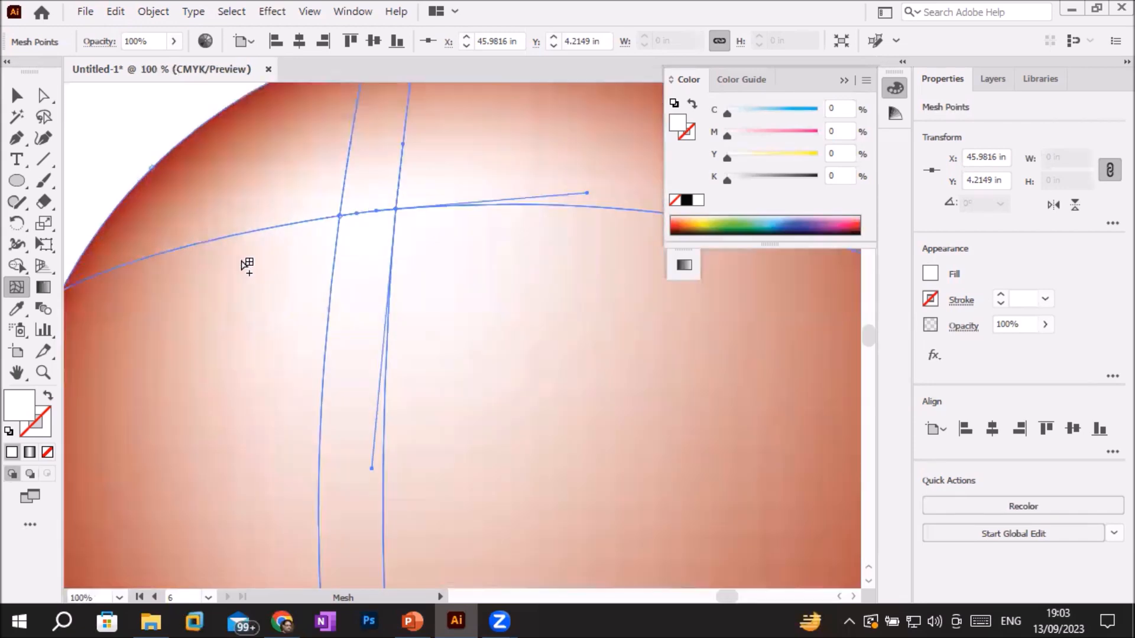
click(305, 221)
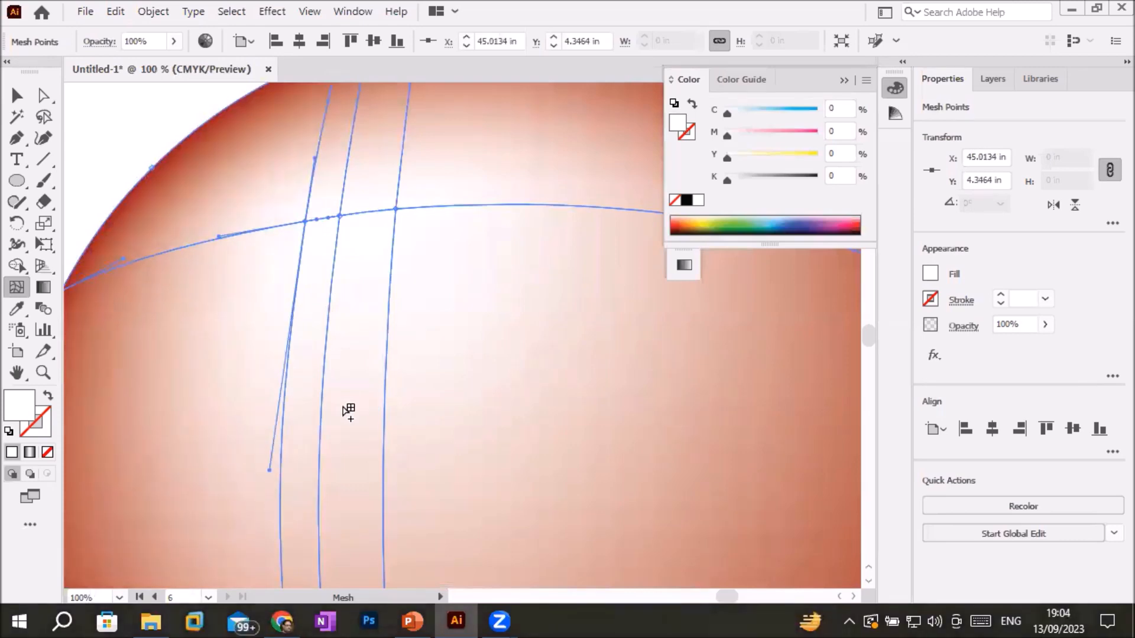
scroll(302, 324, down, 1)
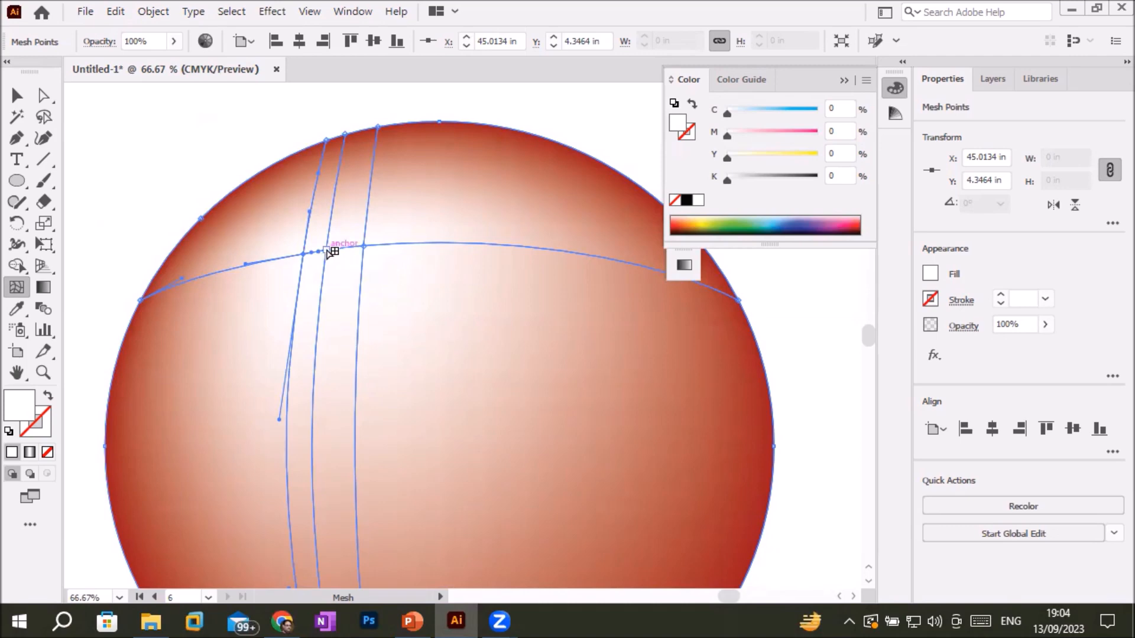
- Recolor the mesh points flanking the highlight dark red: left about C 27, M 97, Y 100, K 31; right about C 32, M 92, Y 100, K 44
scroll(279, 256, up, 2)
scroll(279, 258, up, 1)
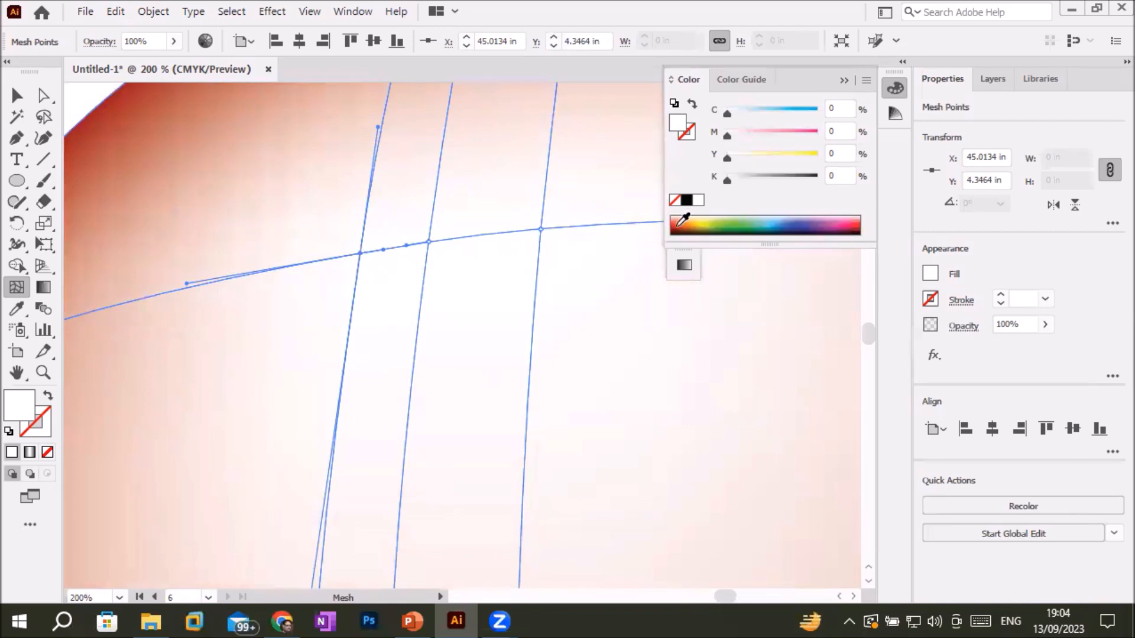
click(681, 221)
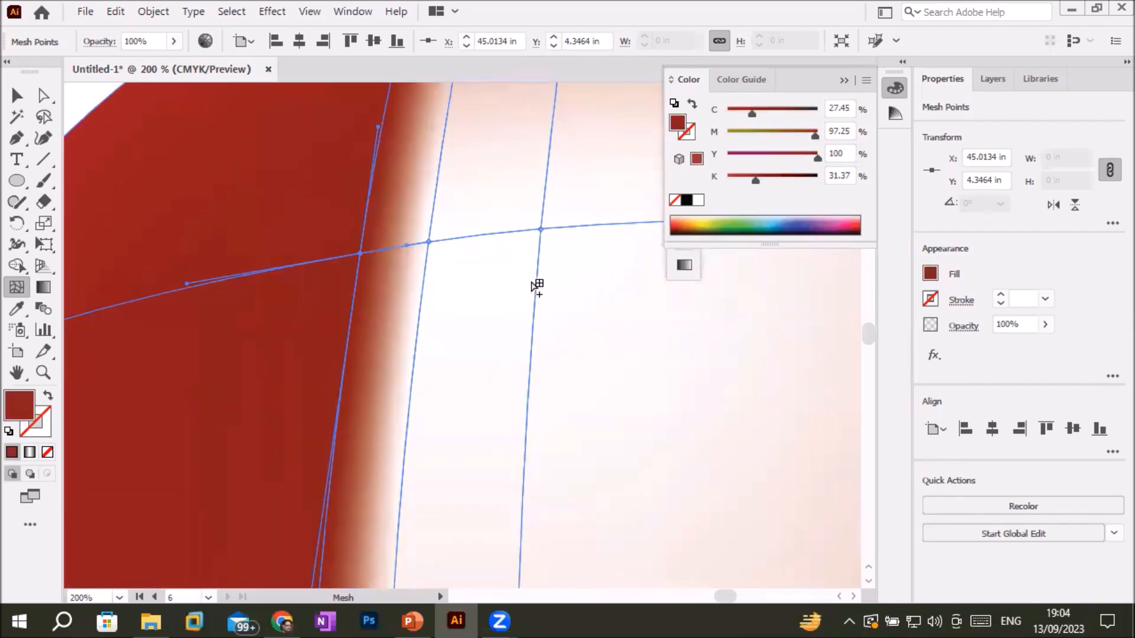
click(540, 230)
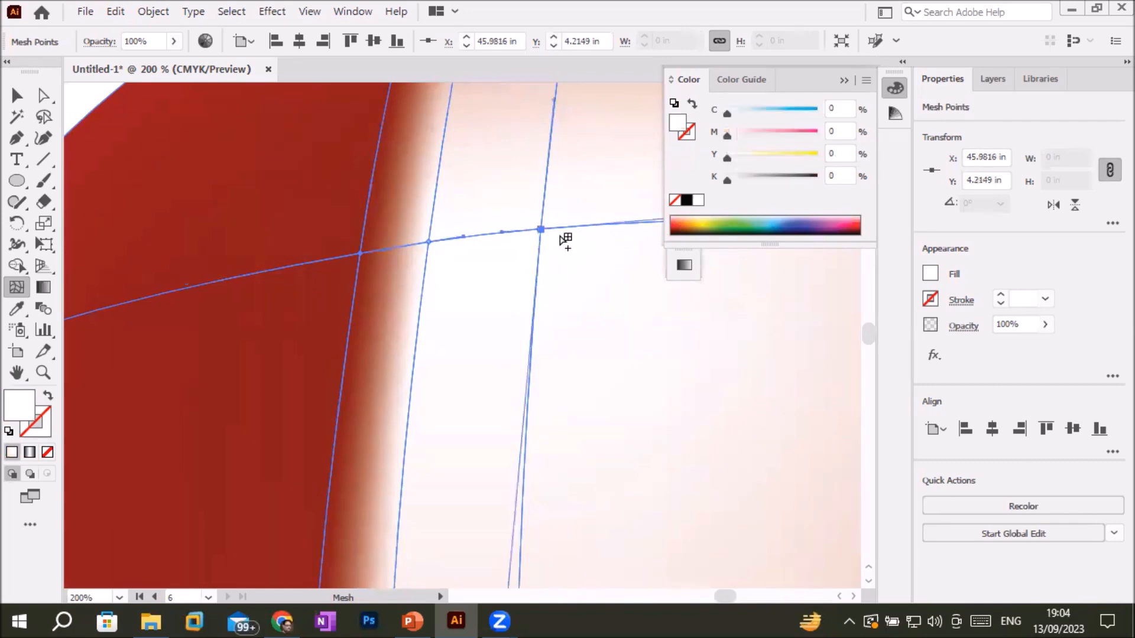
click(681, 223)
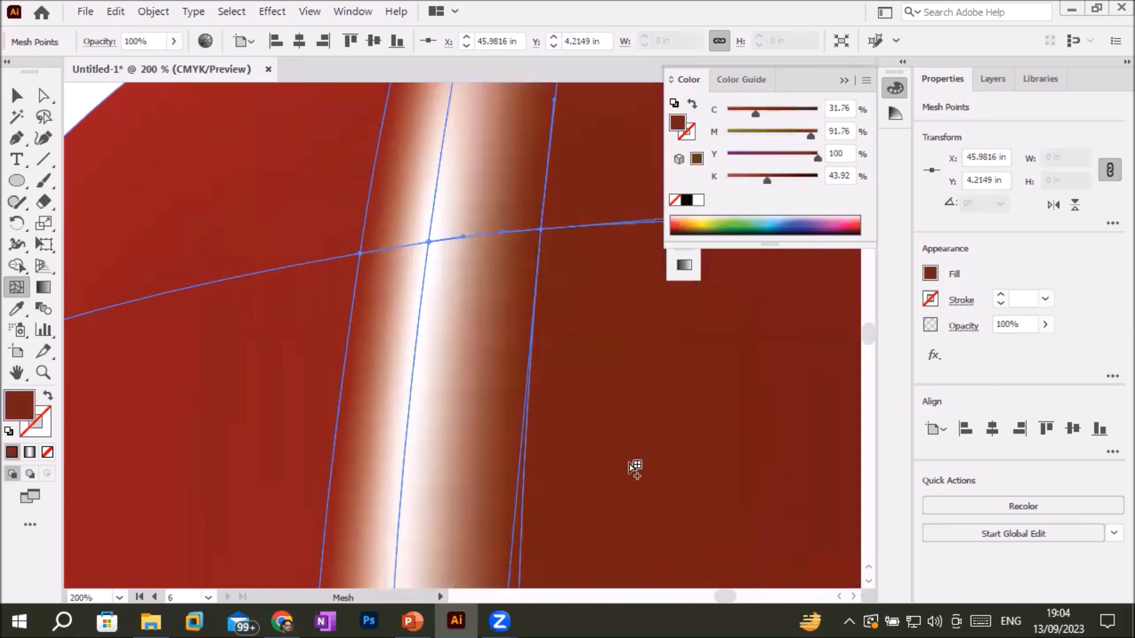
alt+scroll(635, 468, down, 3)
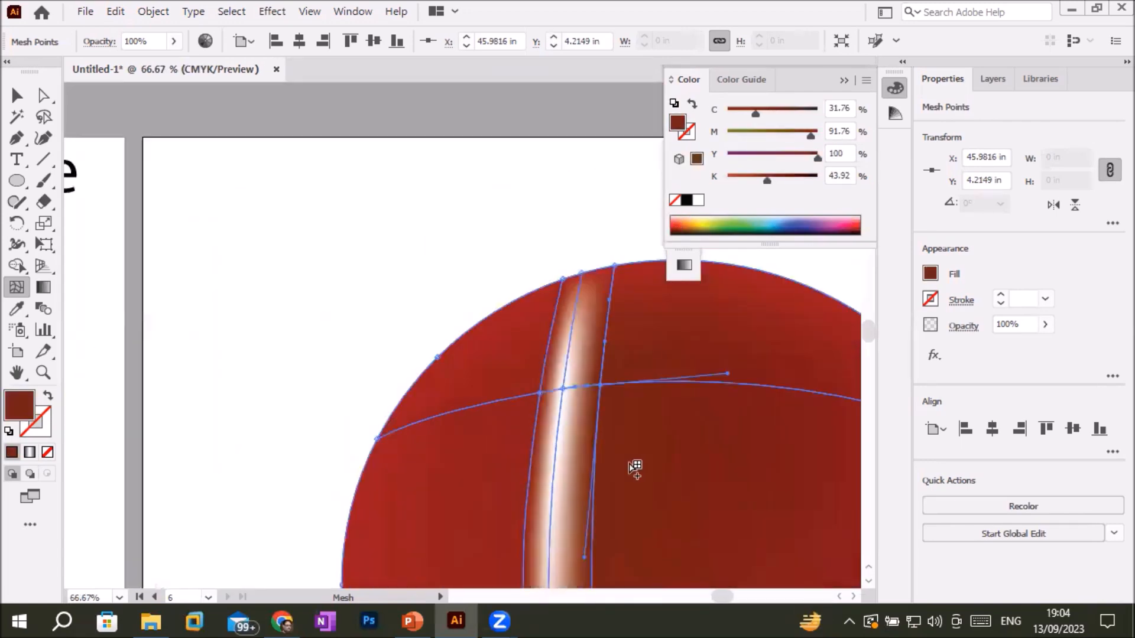
scroll(634, 467, down, 2)
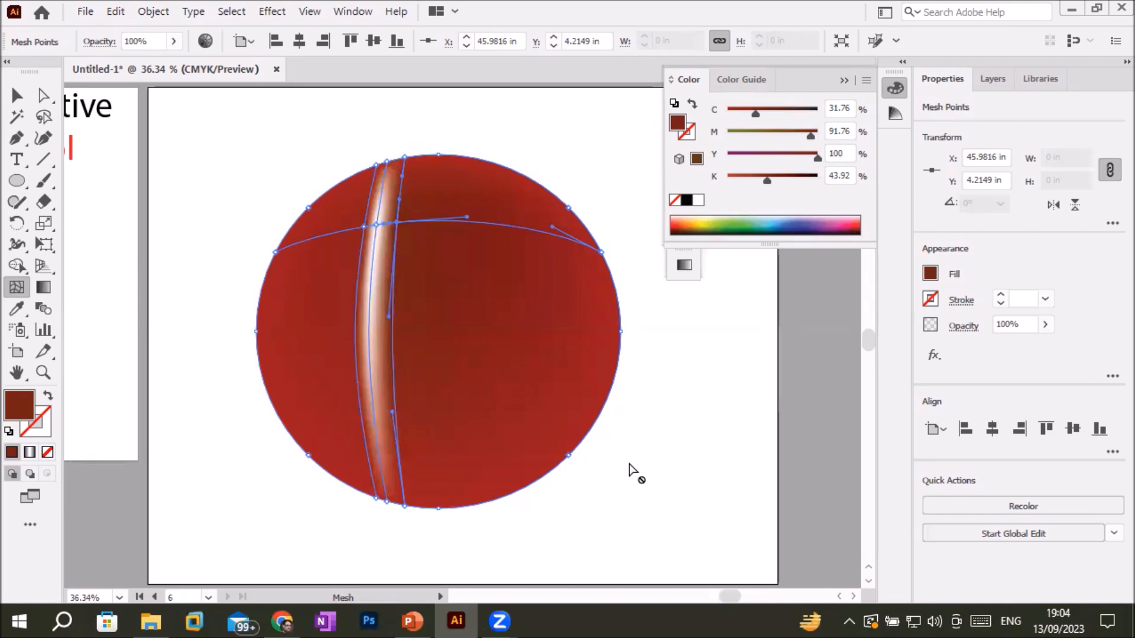
- Deselect the mesh to examine the narrow highlight up close, and reselect the whole circle mesh
click(18, 96)
click(747, 404)
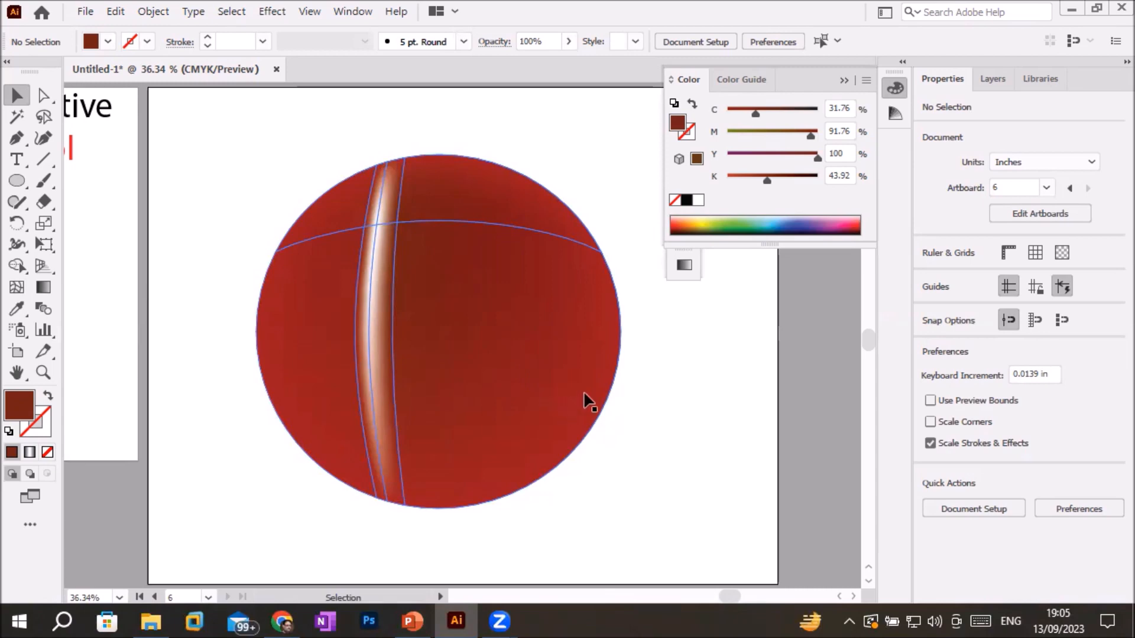
scroll(672, 360, up, 1)
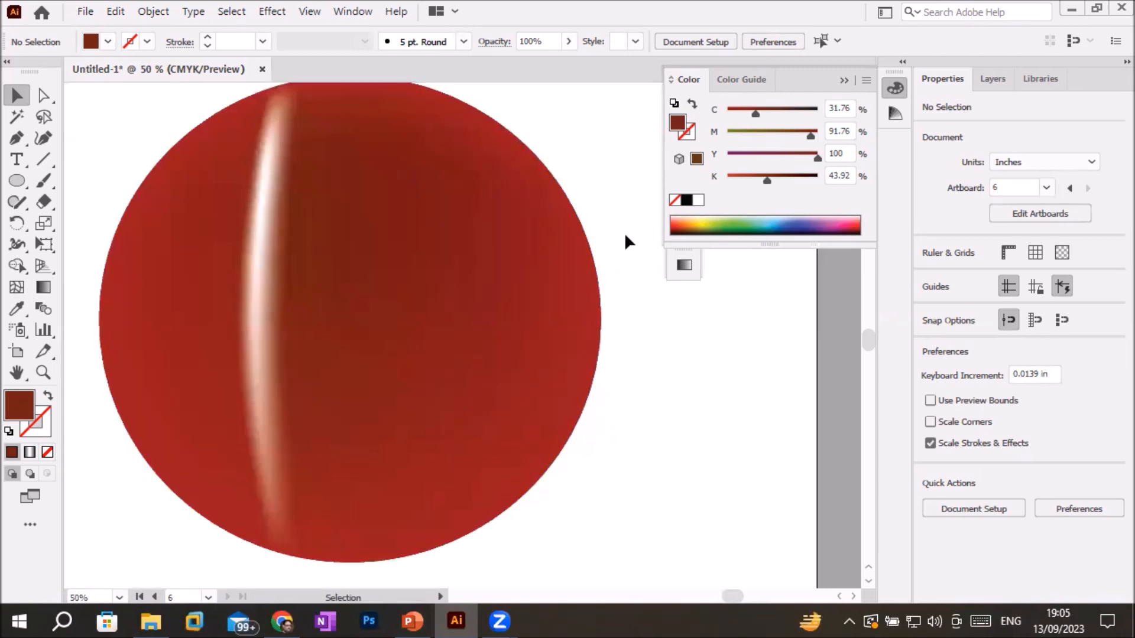
scroll(545, 210, up, 1)
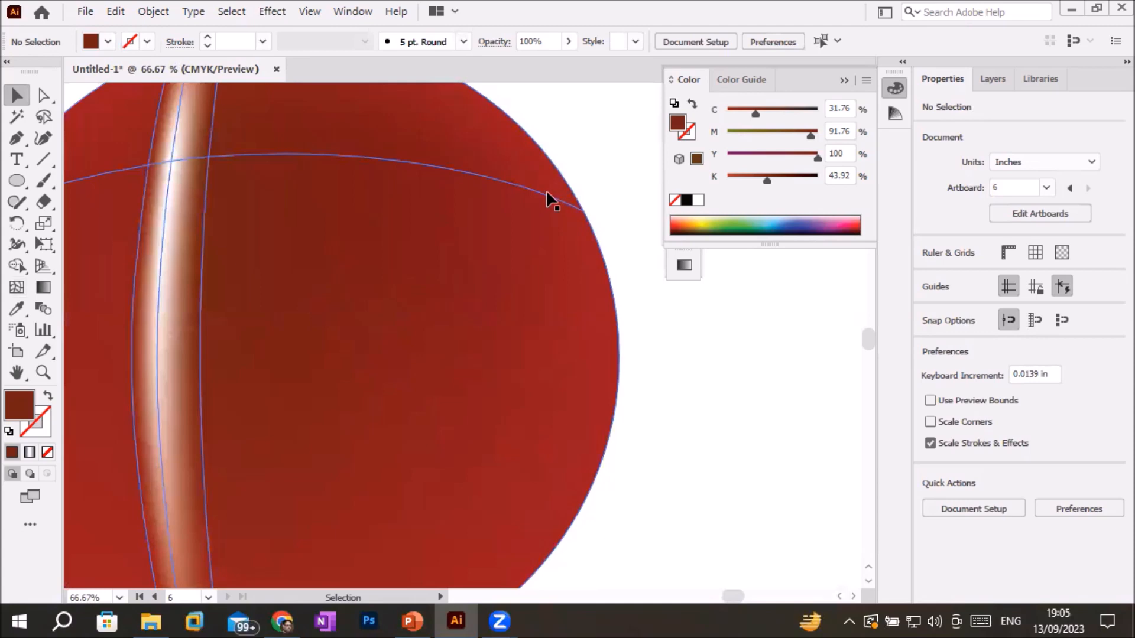
click(498, 187)
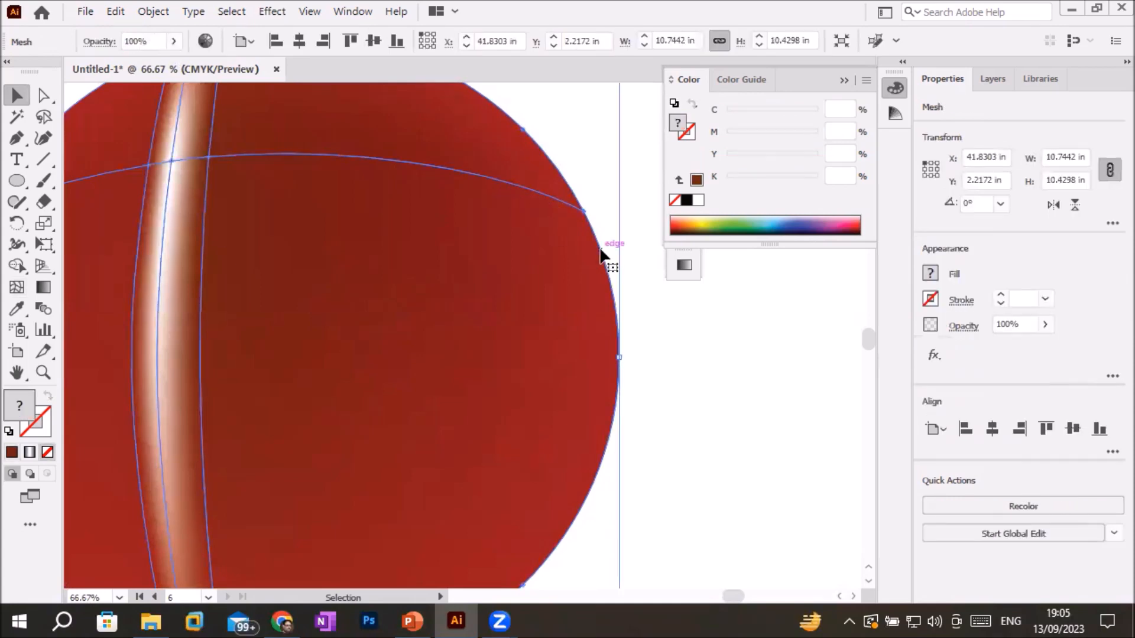
scroll(602, 254, down, 2)
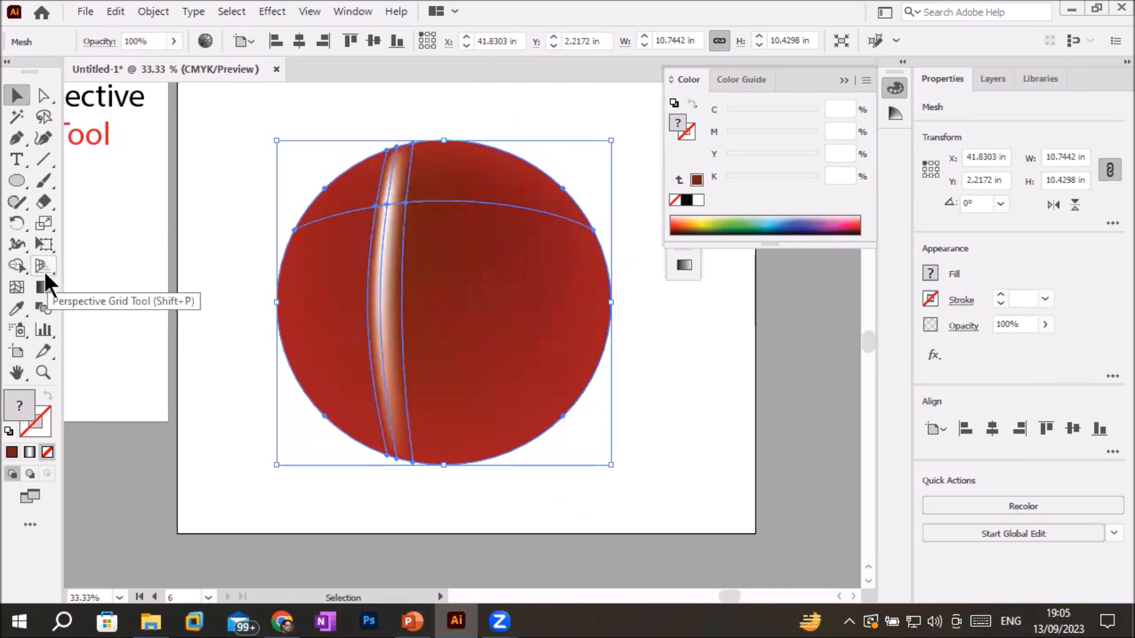
- Add a mesh point on the circle's upper-right edge with the Mesh Tool, at about X 50.17 in, Y 3.08 in
click(16, 287)
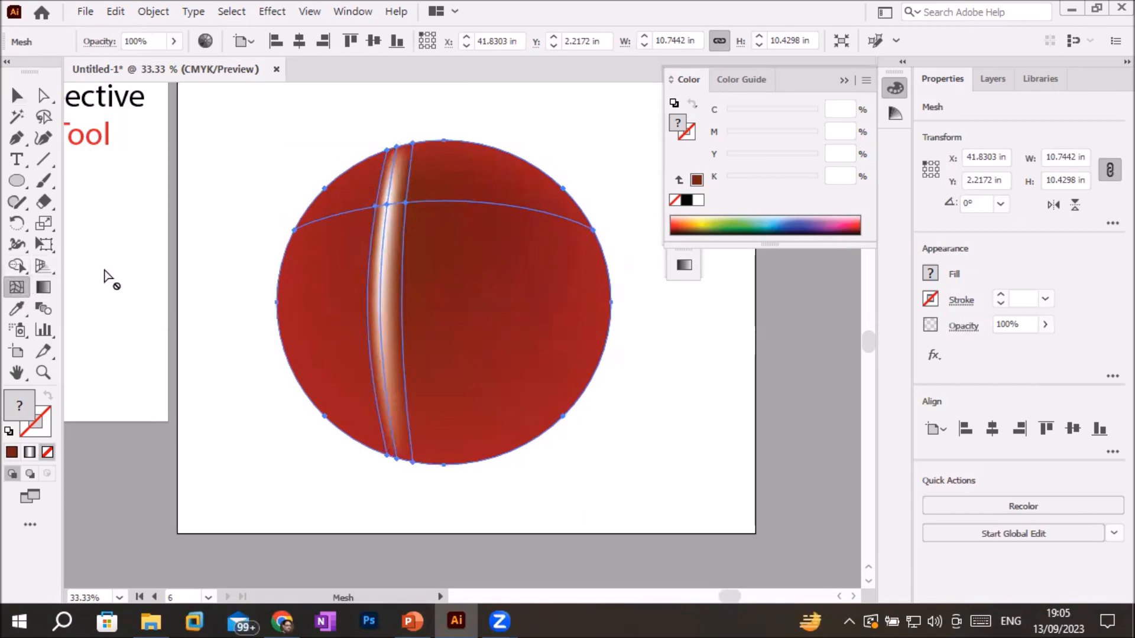
scroll(538, 153, up, 2)
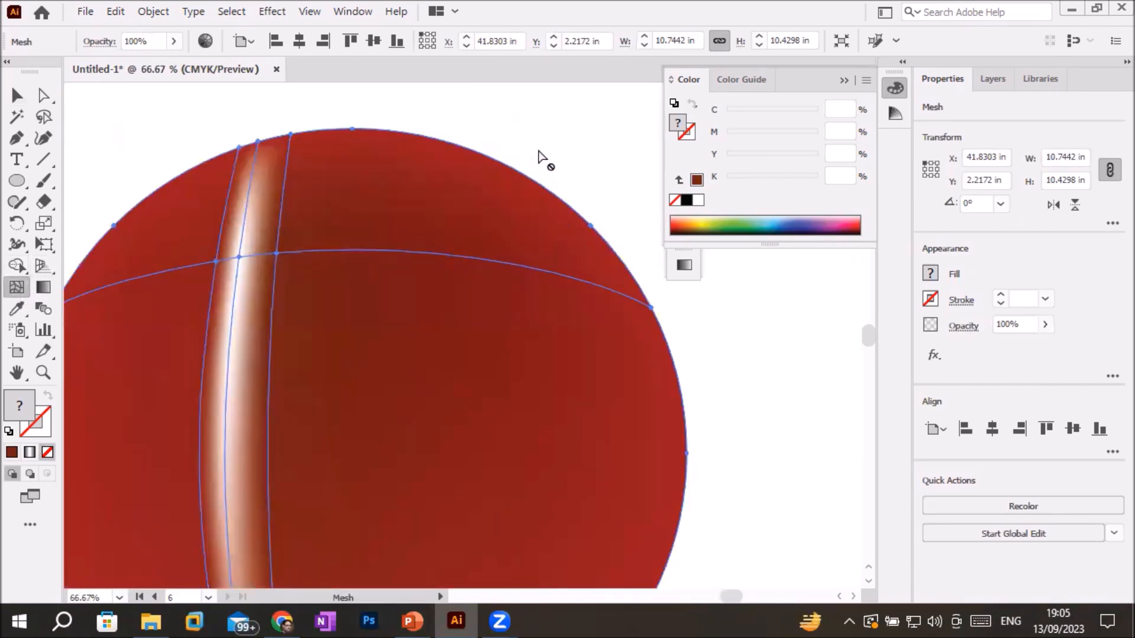
scroll(532, 157, down, 1)
scroll(304, 236, up, 1)
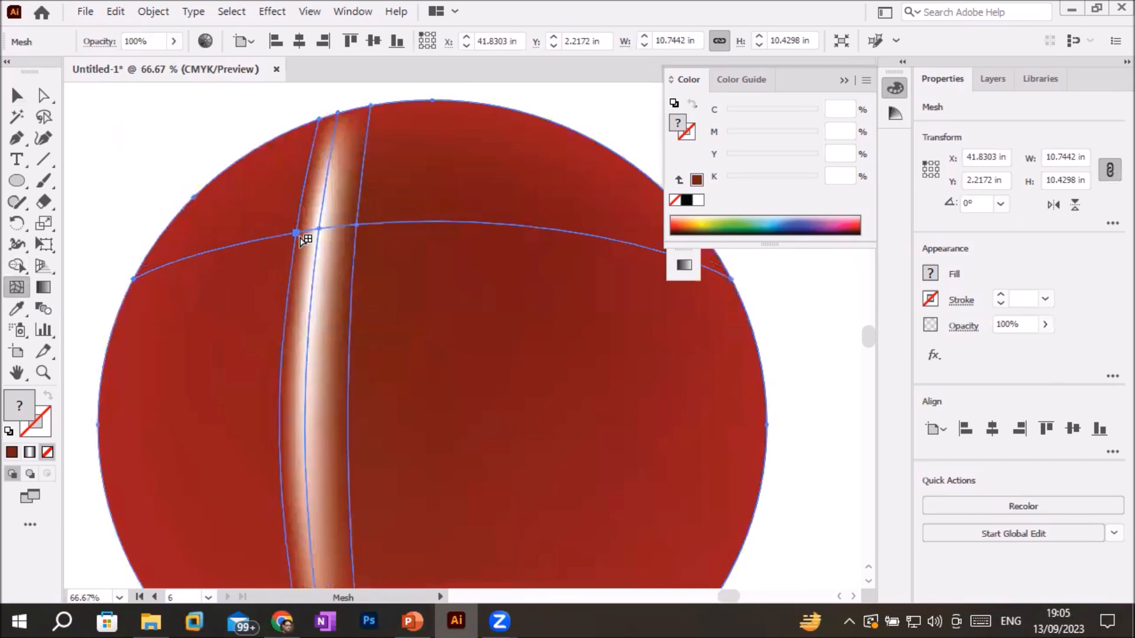
scroll(357, 228, down, 2)
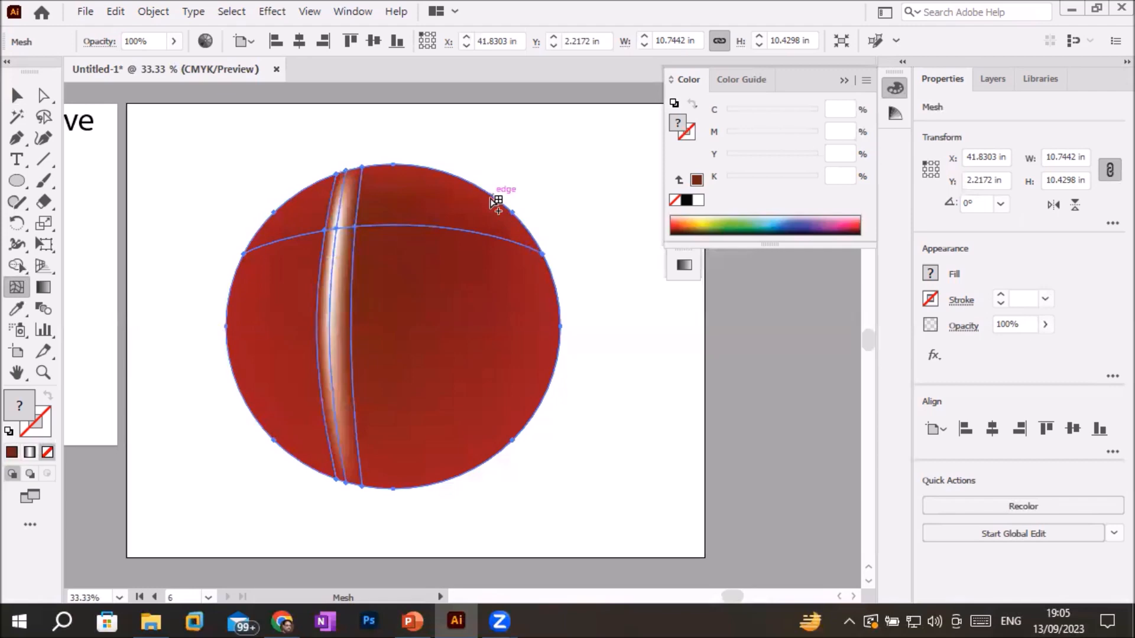
click(486, 192)
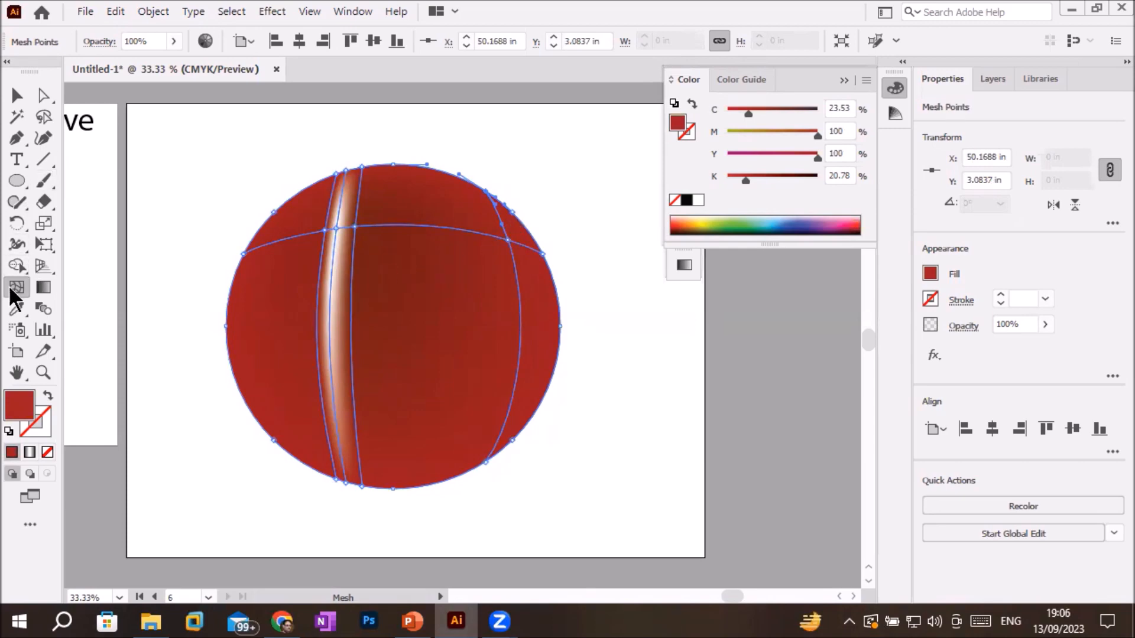
- Select mesh points along the circle's right edge in turn, and fill the lower-right one with black
scroll(528, 269, up, 2)
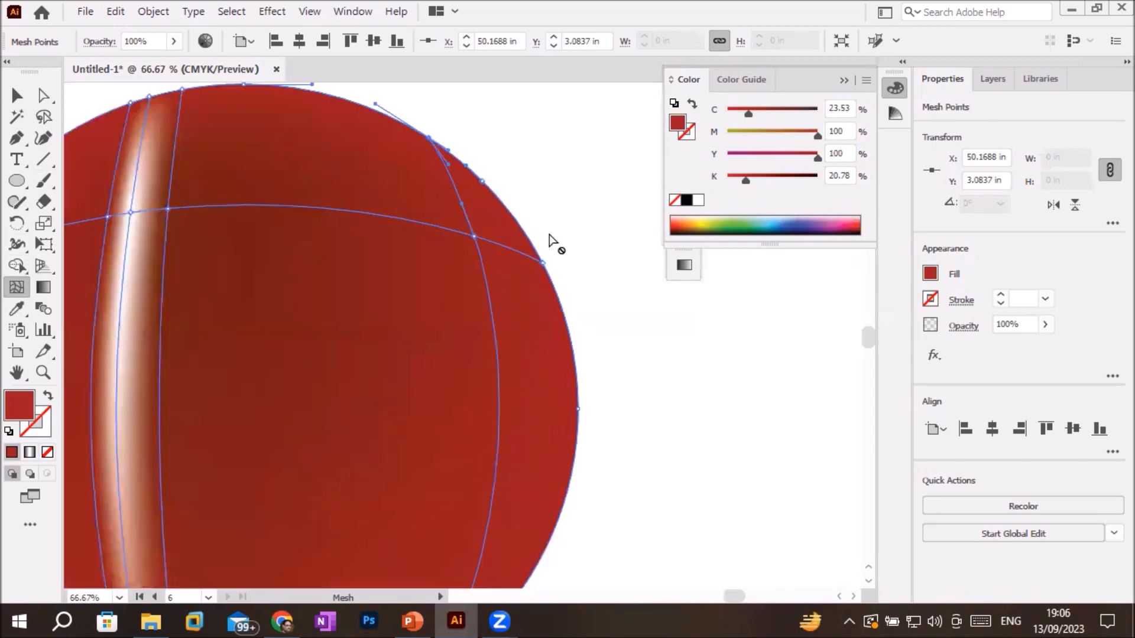
click(482, 181)
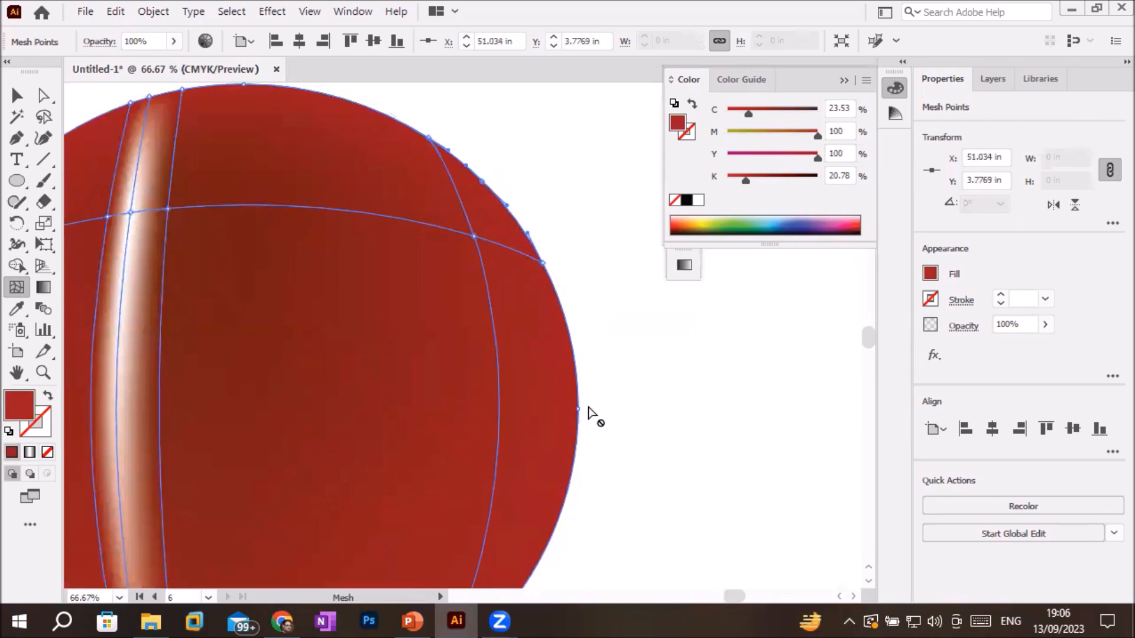
click(579, 408)
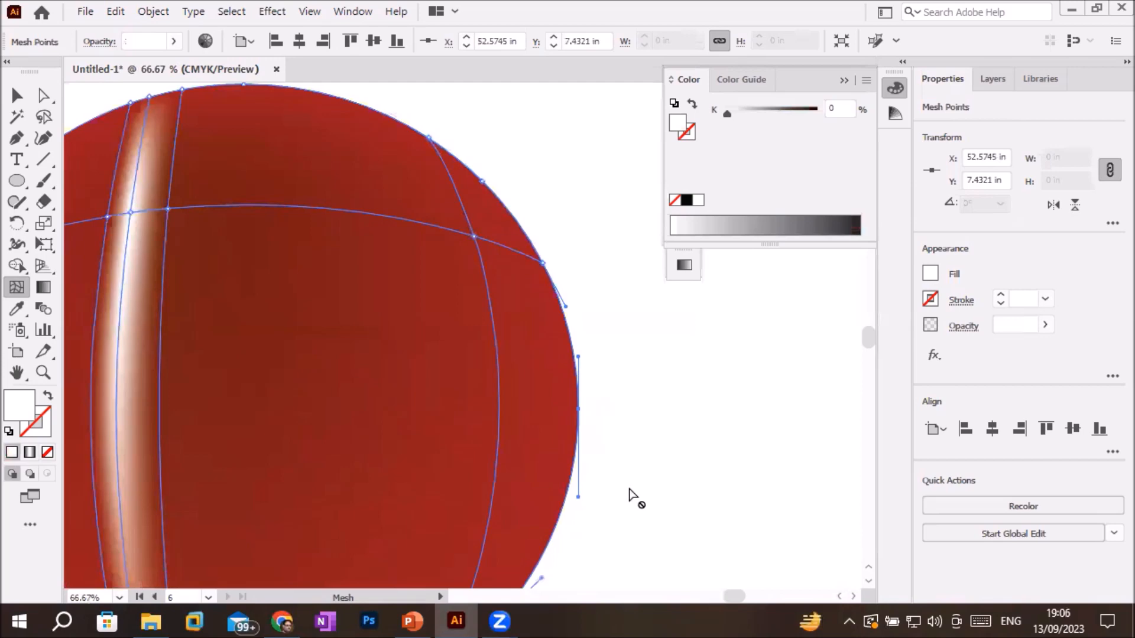
drag(628, 484, 620, 281)
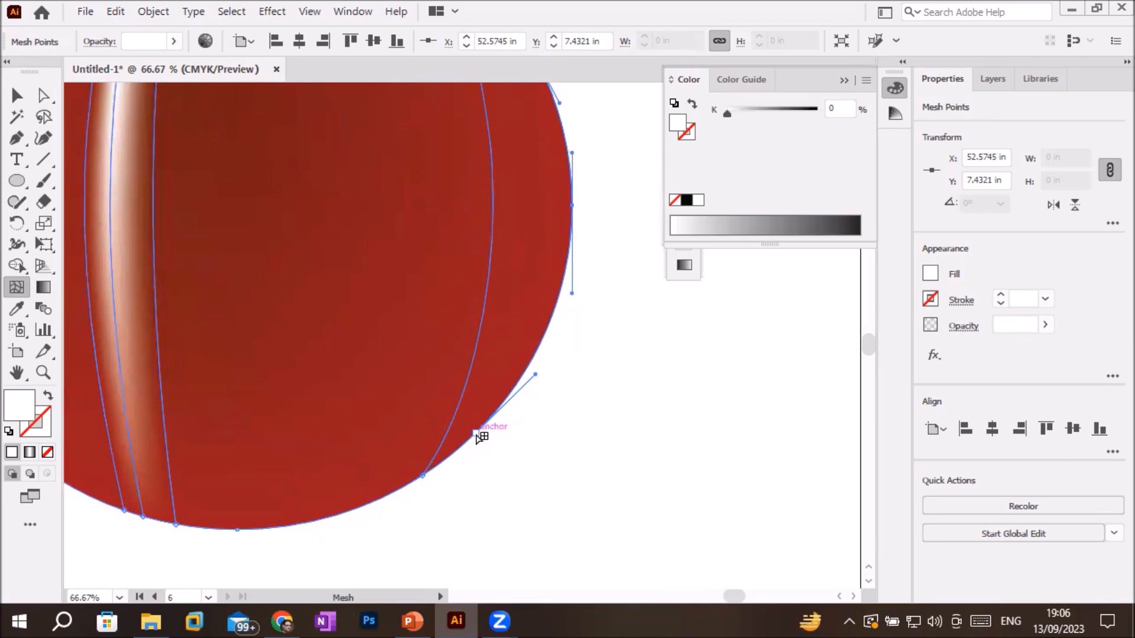
click(477, 434)
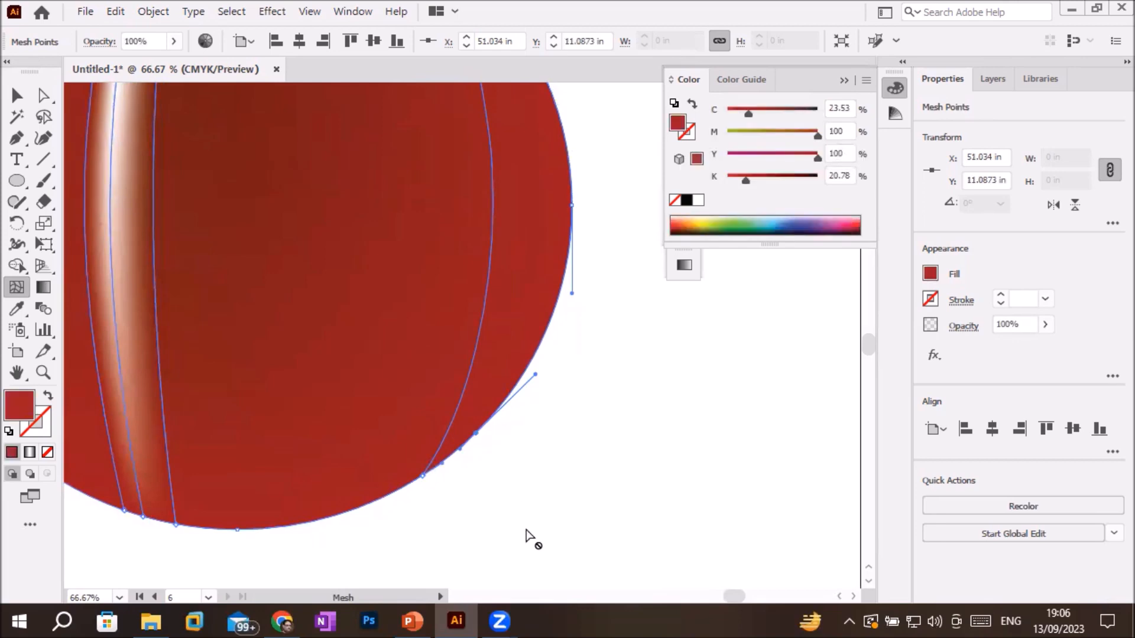
click(686, 201)
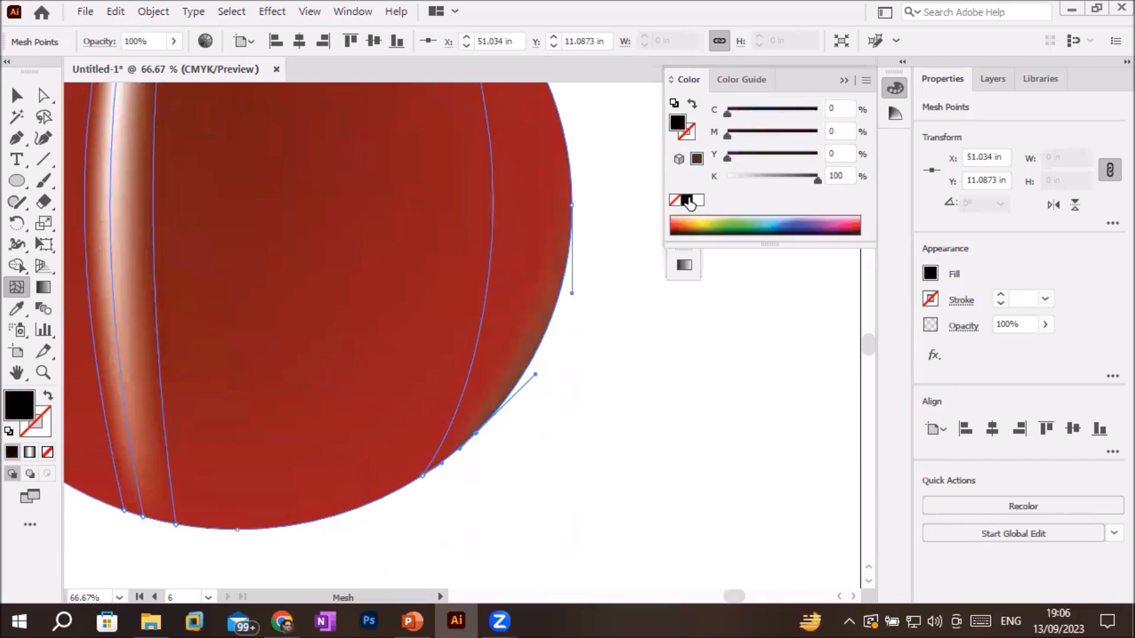
- Select the mesh points along the circle's right edge, from upper right to lower right, with the Lasso Tool
scroll(563, 269, down, 2)
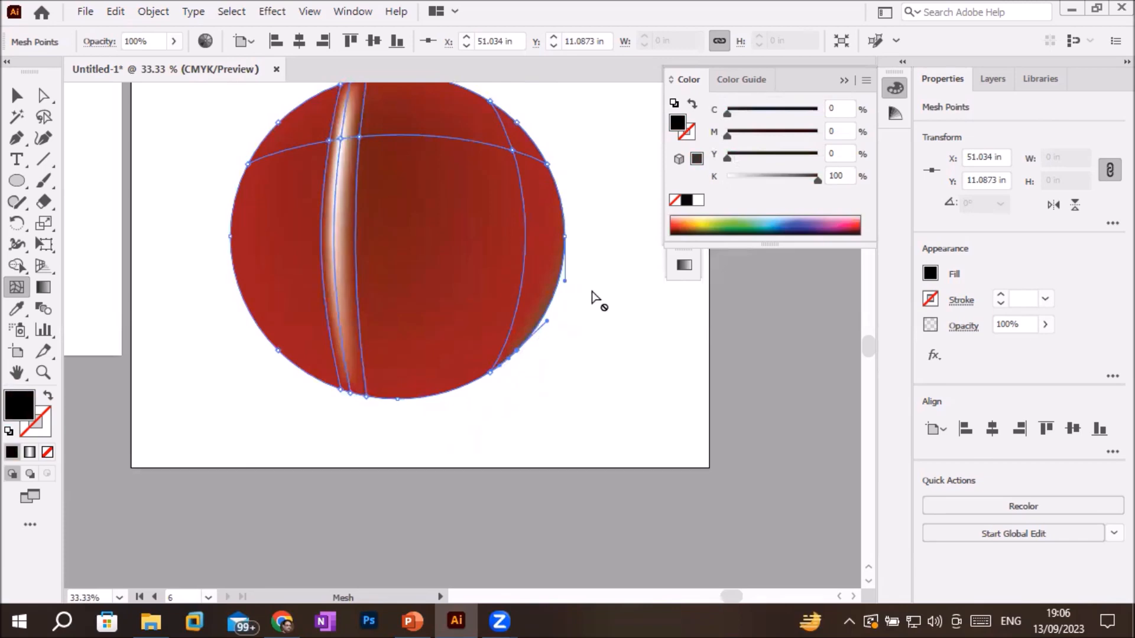
scroll(597, 295, up, 6)
scroll(560, 372, down, 6)
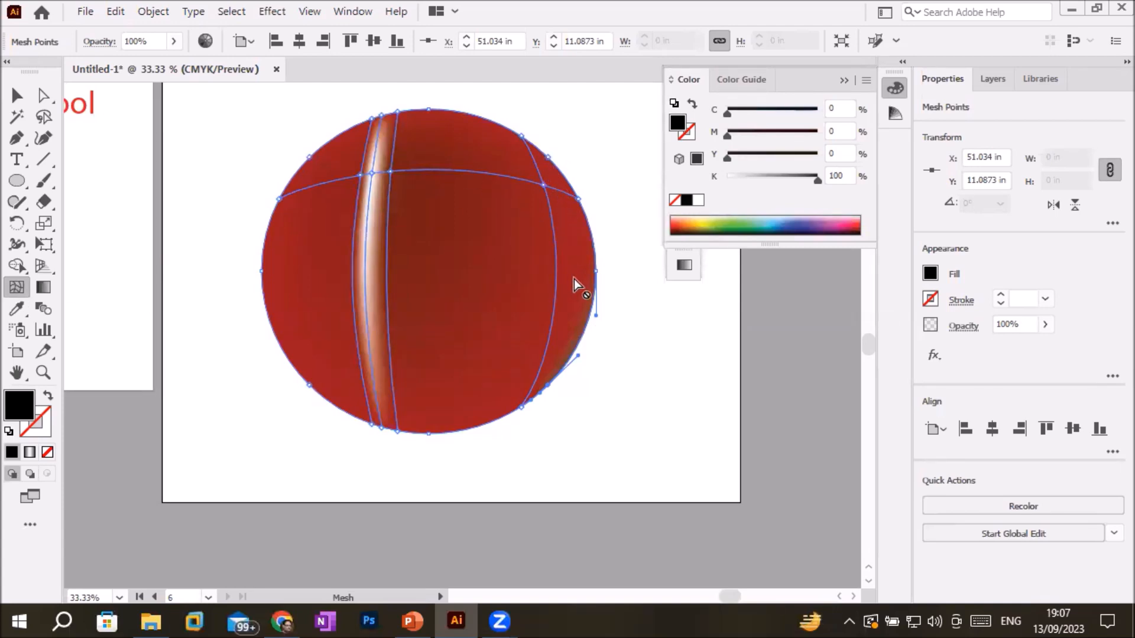
click(43, 116)
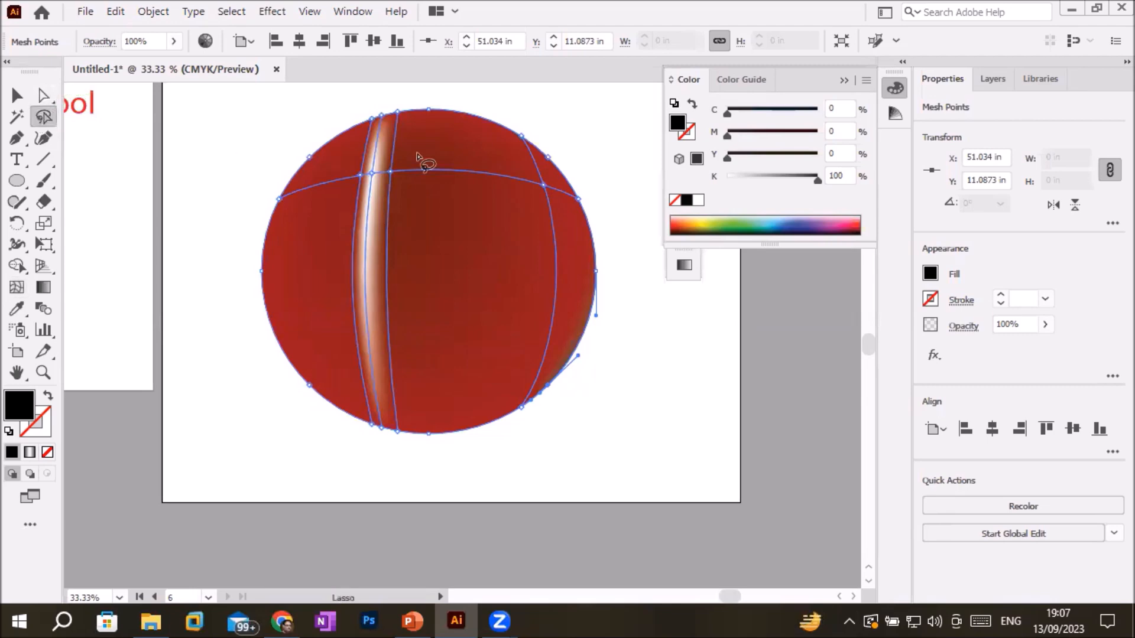
mouse_move(549, 135)
mouse_down()
mouse_move(571, 243)
mouse_move(595, 276)
mouse_move(574, 277)
mouse_move(564, 407)
mouse_move(593, 402)
mouse_move(622, 296)
mouse_move(627, 192)
mouse_move(580, 138)
mouse_move(548, 137)
mouse_up()
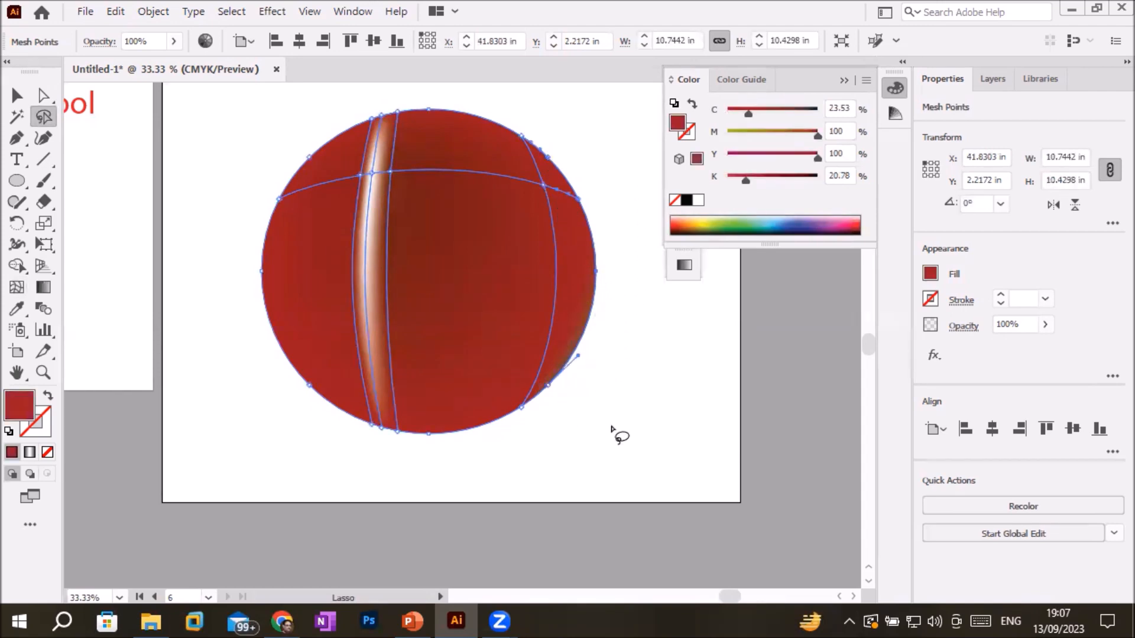
scroll(611, 427, up, 2)
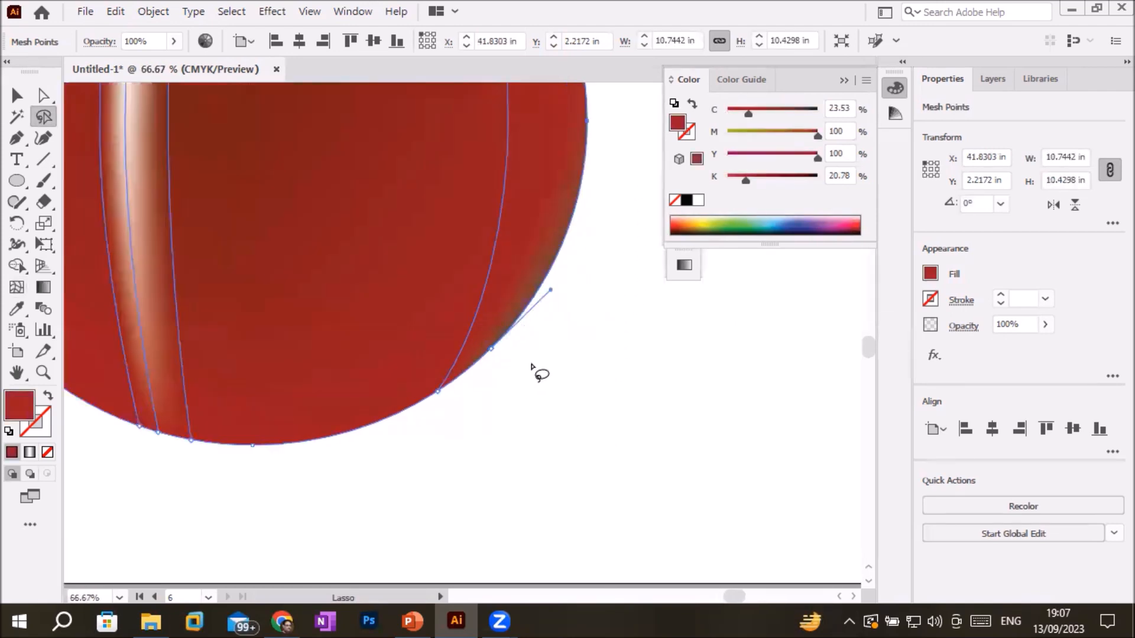
mouse_move(508, 346)
mouse_down()
mouse_move(471, 342)
mouse_move(478, 367)
mouse_move(523, 355)
mouse_up()
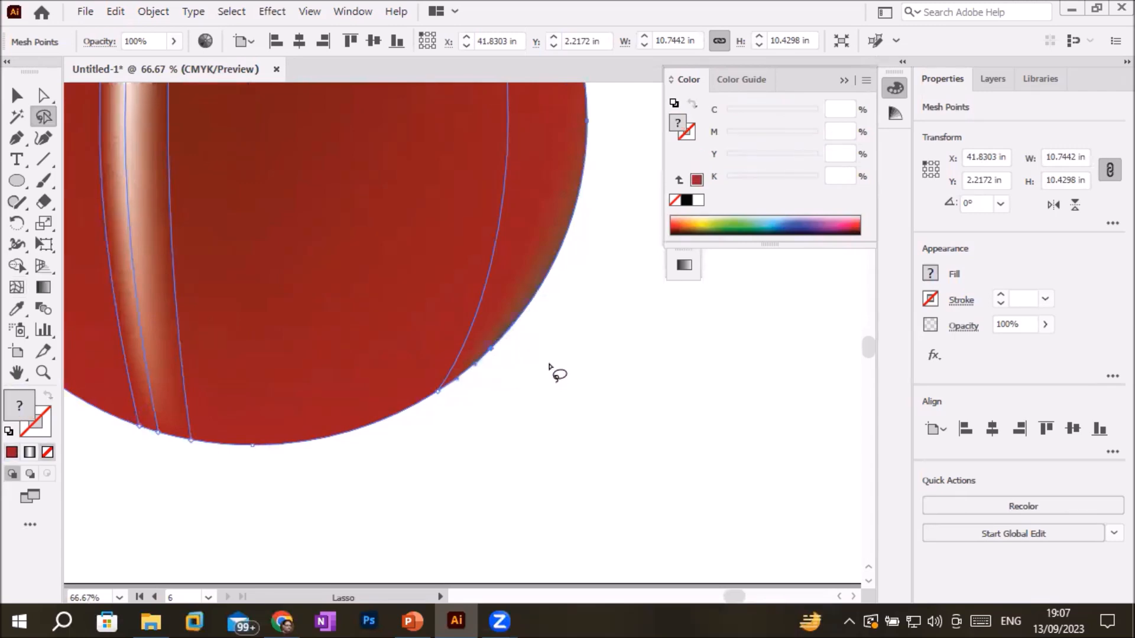
scroll(553, 373, down, 2)
scroll(555, 168, up, 2)
scroll(553, 169, up, 1)
scroll(557, 170, down, 4)
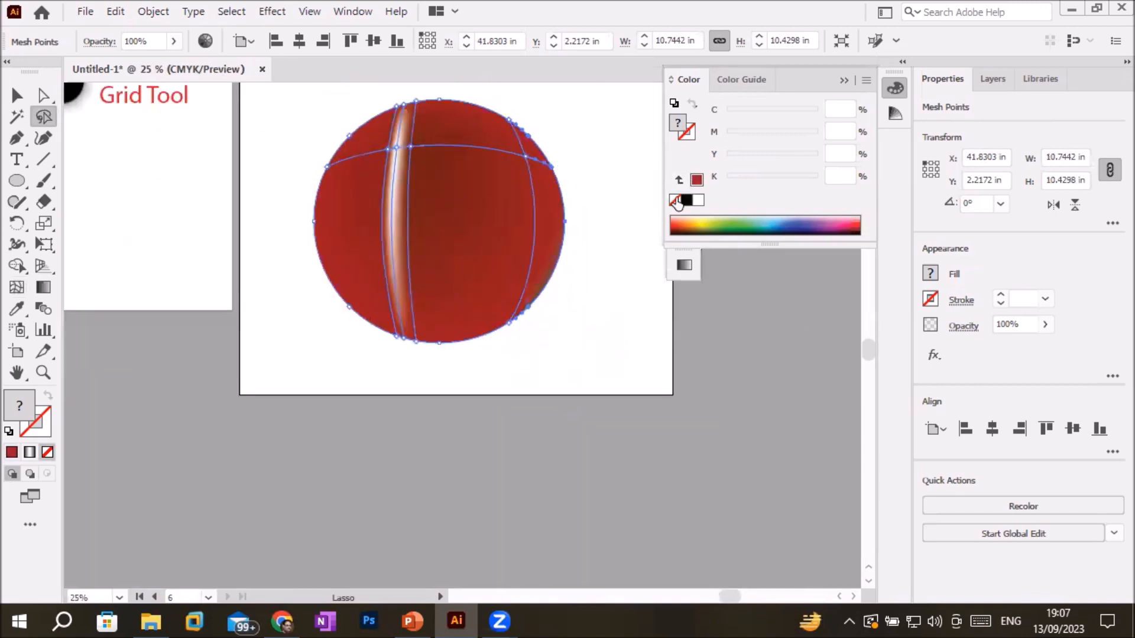
- Try black on the selected right-edge mesh points, and fill them with yellow at C 9.8, M 0, Y 96.86, K 0
click(685, 201)
scroll(577, 170, up, 2)
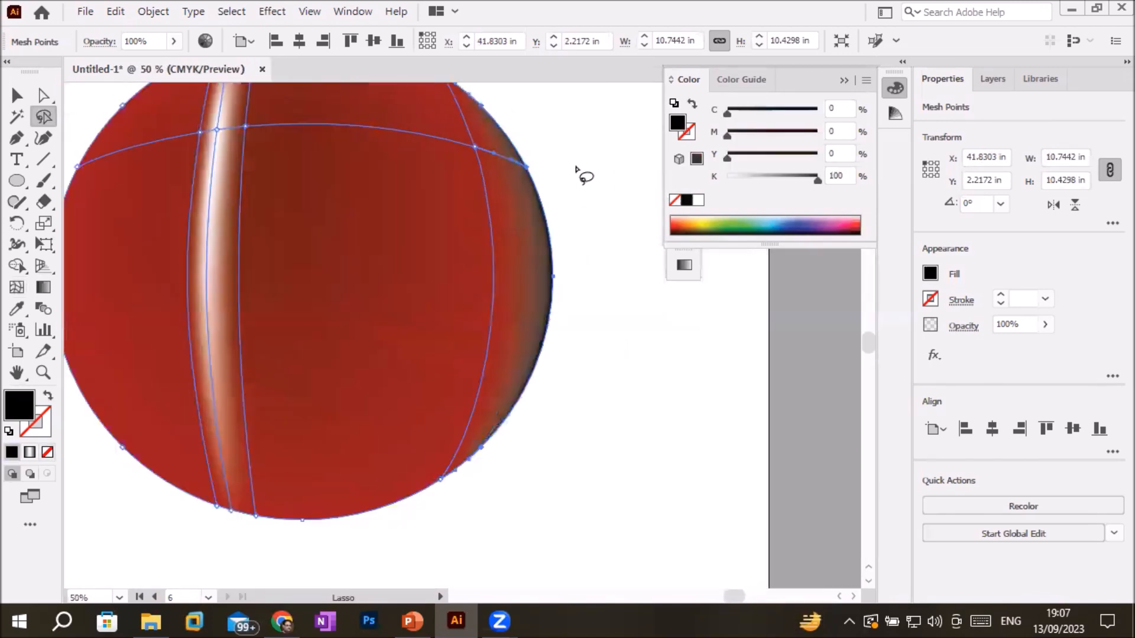
scroll(577, 170, up, 3)
scroll(578, 171, down, 4)
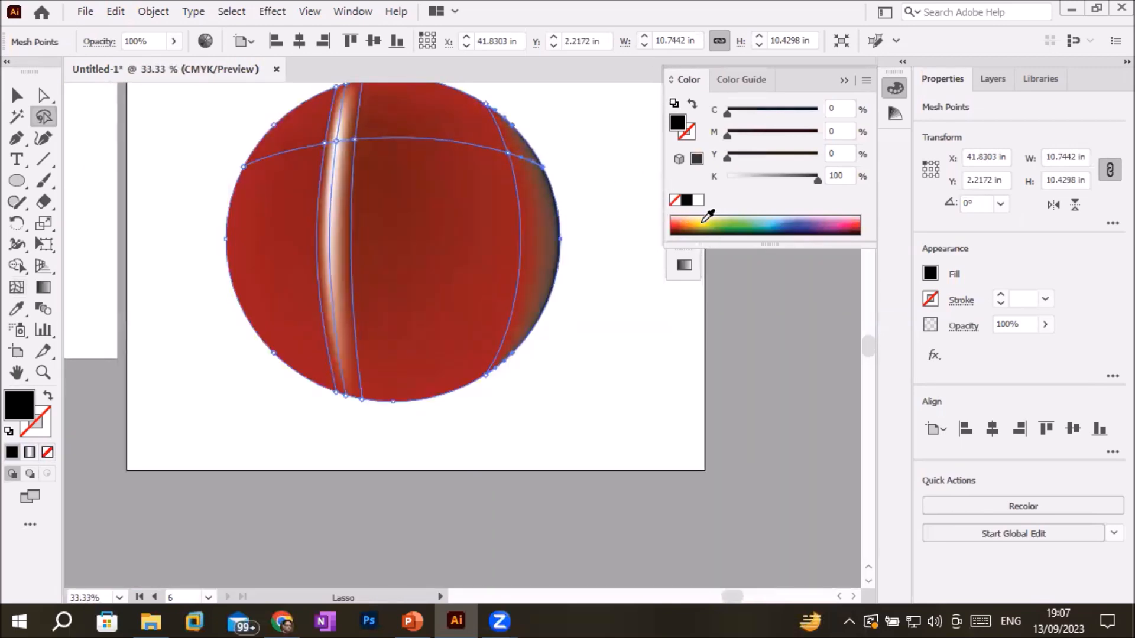
click(704, 222)
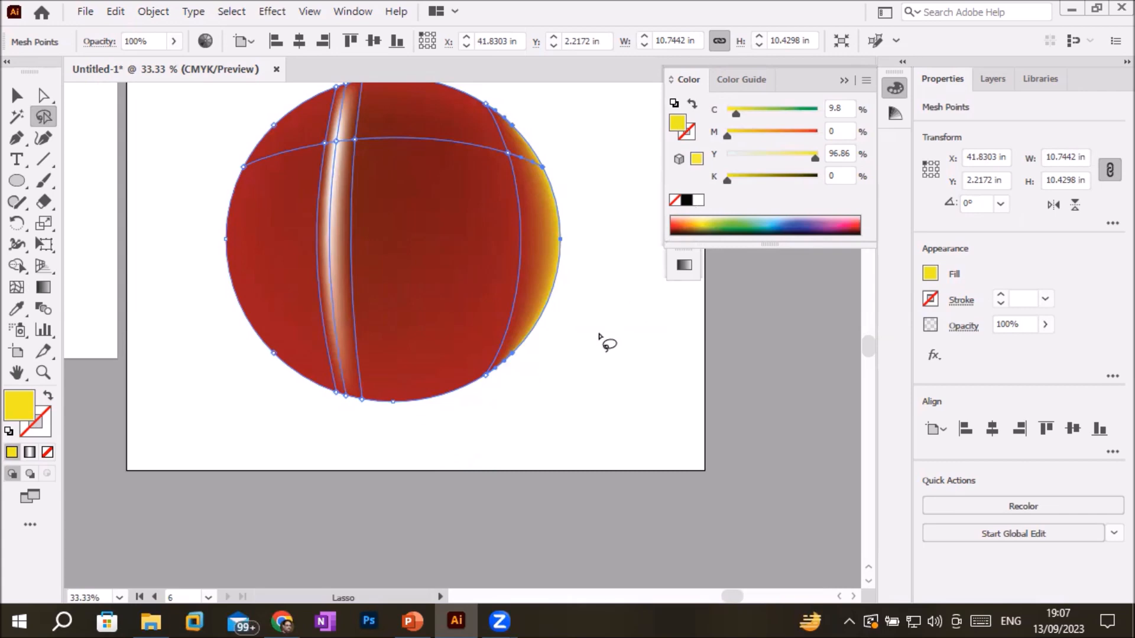
scroll(599, 337, down, 2)
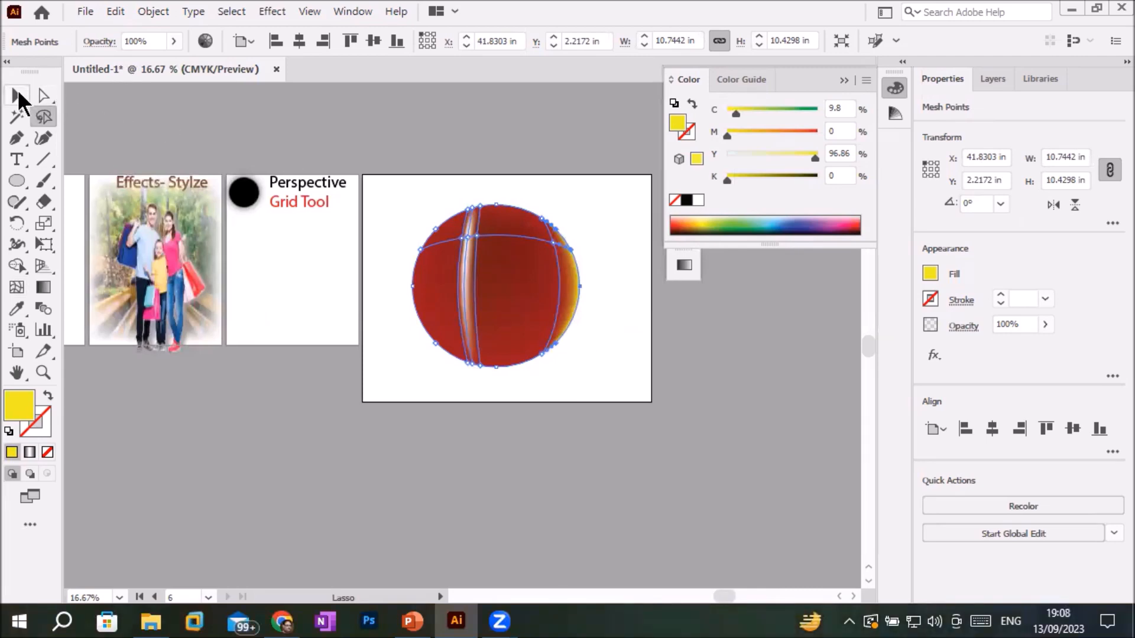
- Shrink the mesh circle into the artboard's upper-left corner, and draw an upright yellow ellipse about 8.46 by 13.58 in beside it
click(16, 95)
drag(580, 367, 595, 412)
click(17, 181)
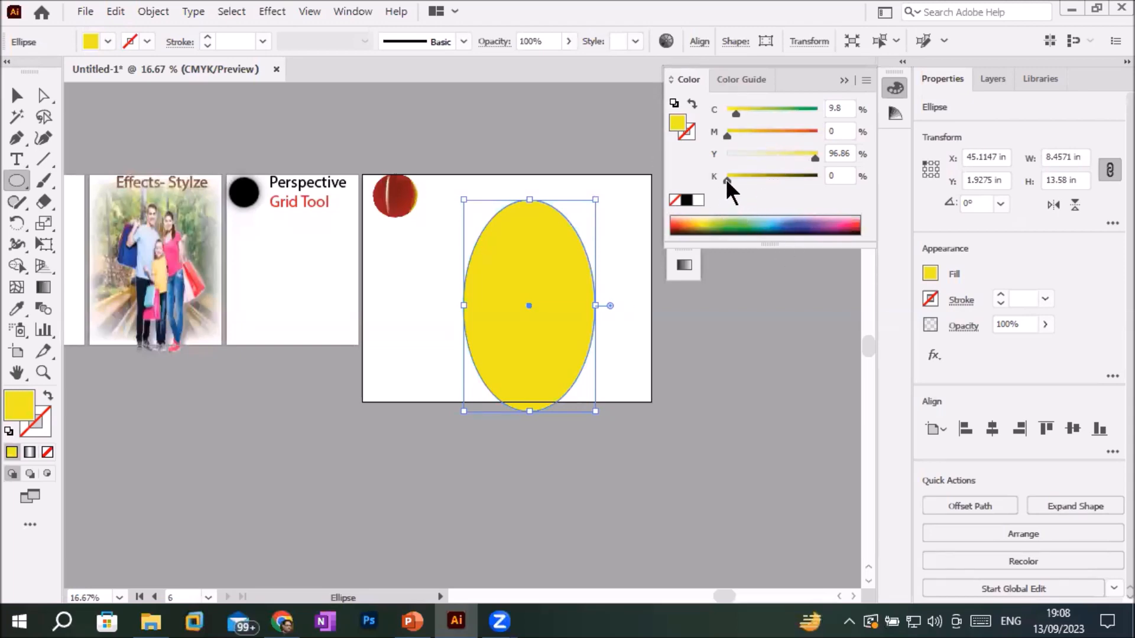
- Try darker yellows on the ellipse, and set its fill to bright yellow at C 11.76, M 0, Y 94.9, K 0
drag(729, 180, 748, 181)
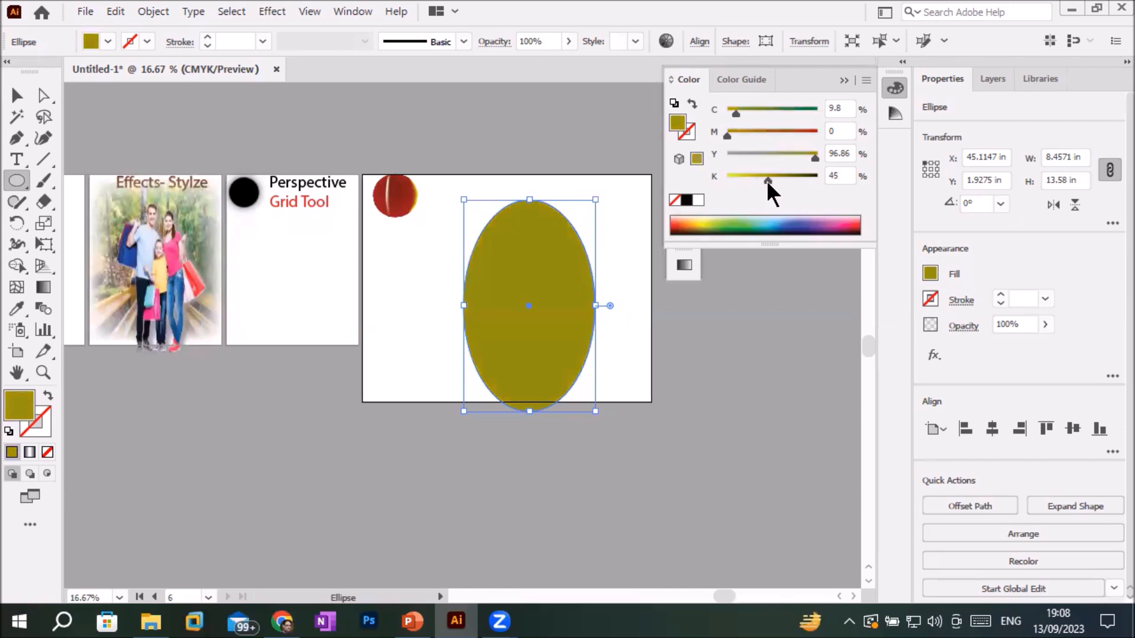
drag(767, 181, 745, 181)
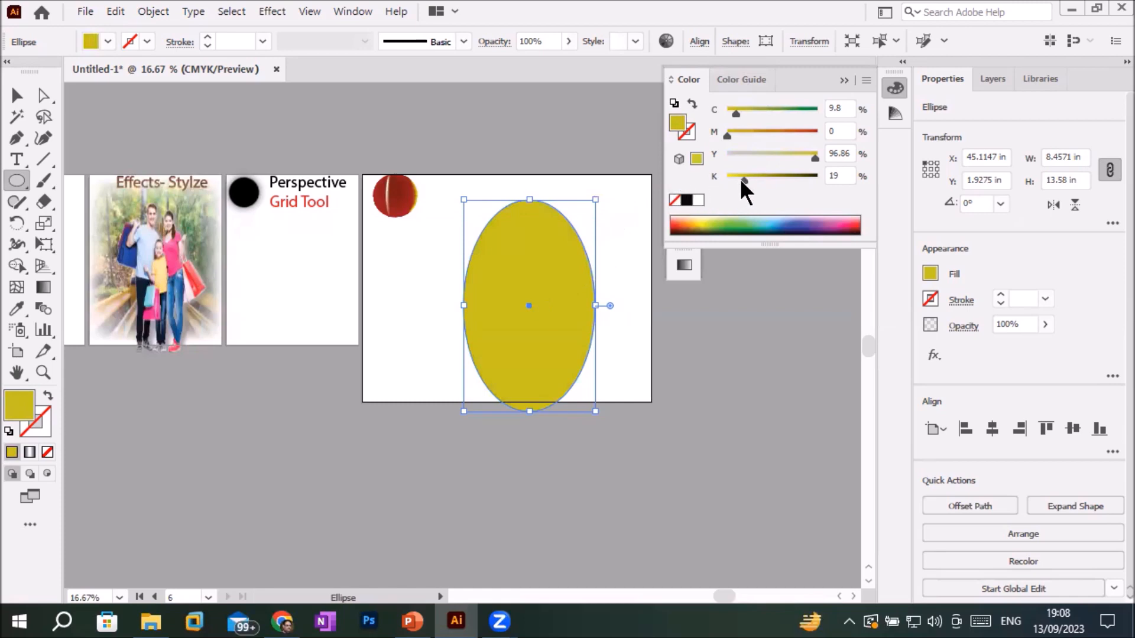
click(703, 222)
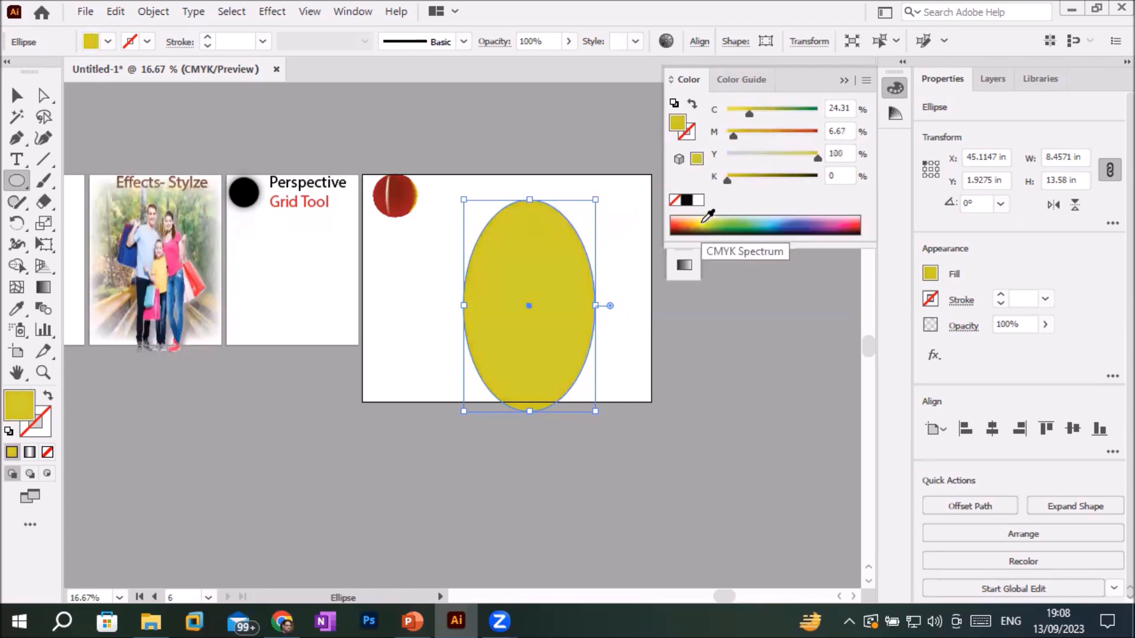
click(705, 222)
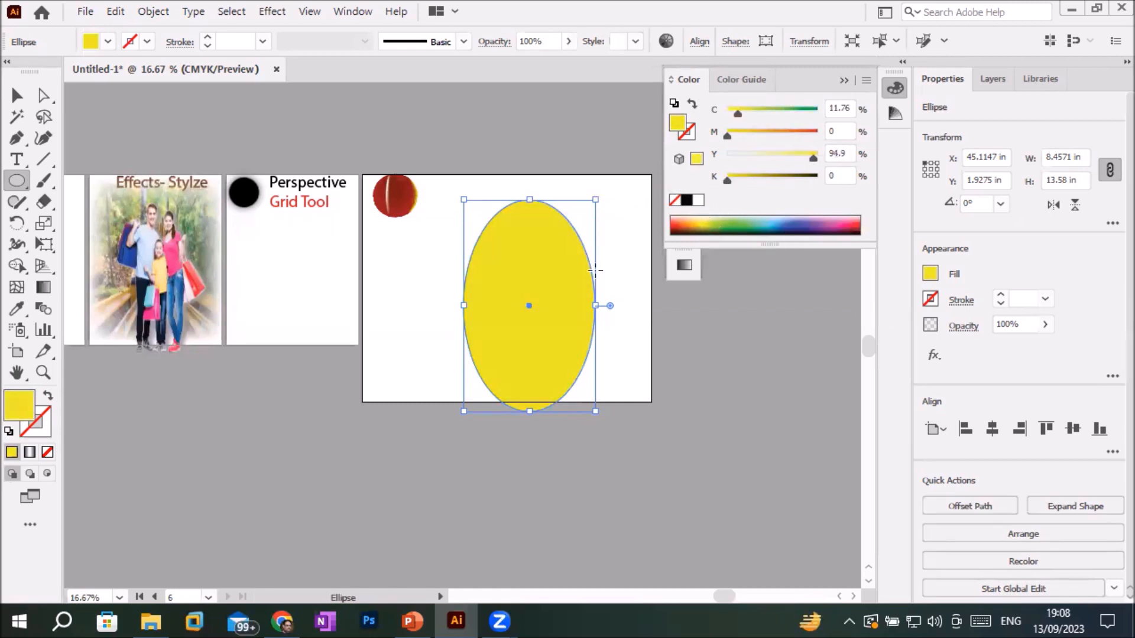
scroll(576, 323, up, 1)
scroll(576, 322, down, 1)
- Shift the ellipse's two side anchor points up and to the right, making the shape broad at the top and narrow at the bottom
click(44, 95)
drag(436, 293, 618, 267)
click(467, 267)
drag(469, 270, 478, 276)
drag(619, 270, 628, 271)
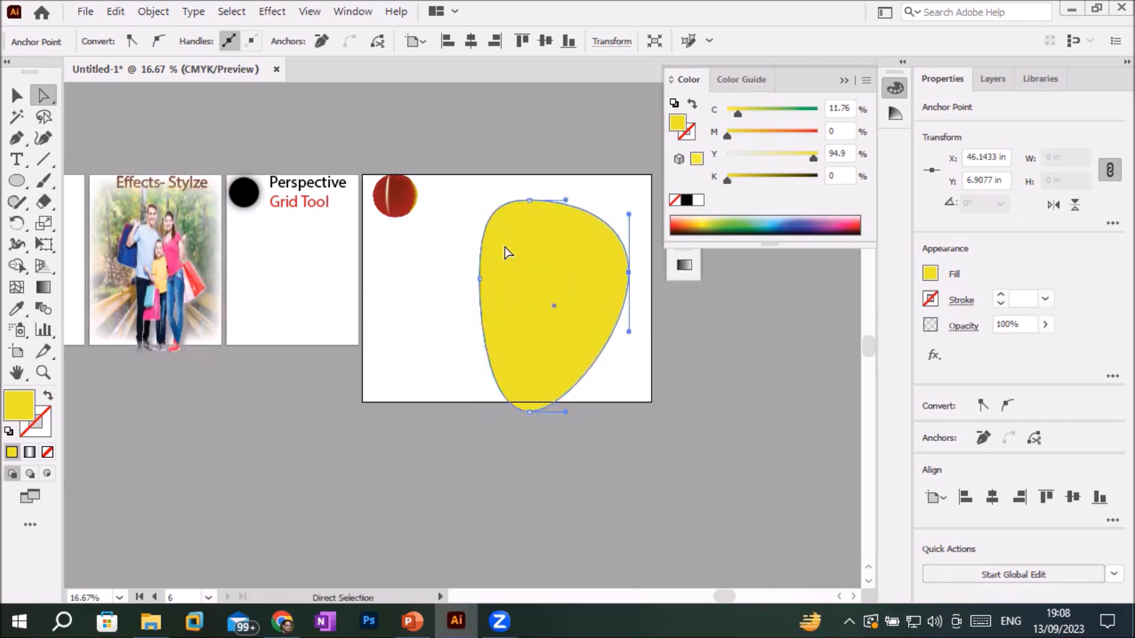
- Move the yellow shape up so it fits inside the artboard, at about X 45.51 in, Y 0.76 in
click(17, 95)
drag(510, 270, 500, 253)
key(ctrl+h)
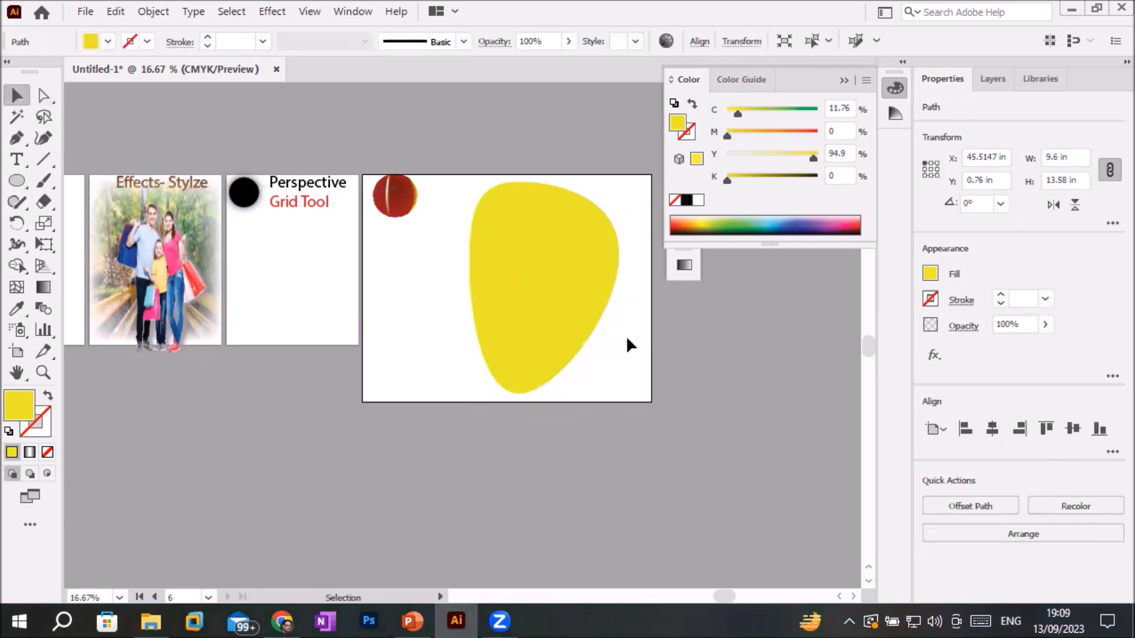
click(616, 296)
click(612, 297)
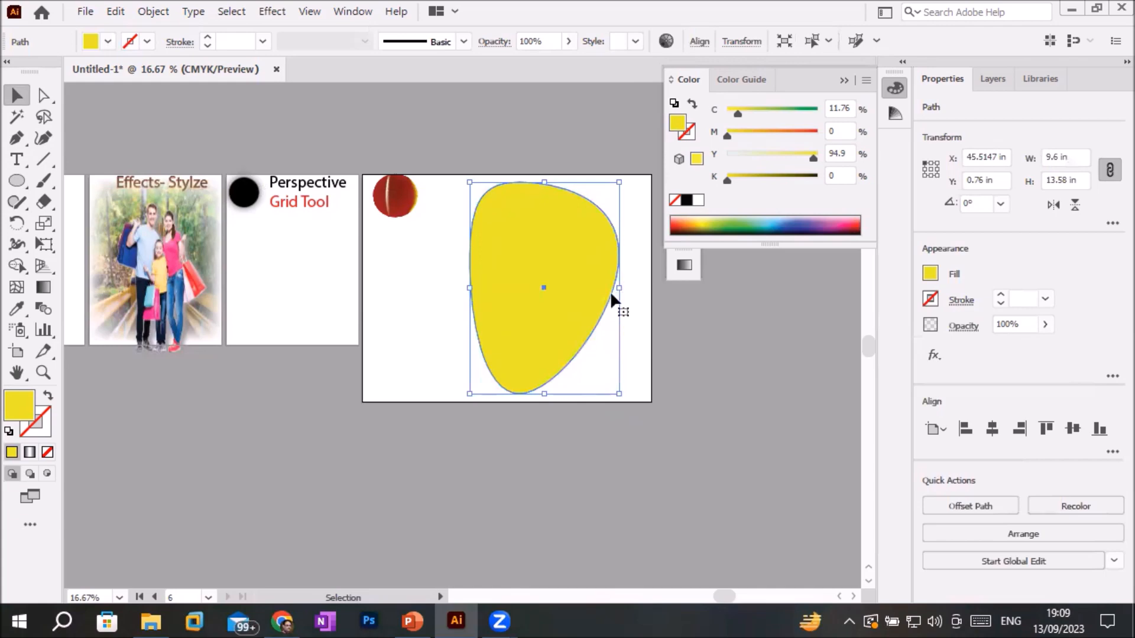
- Tilt the right anchor point's lower direction handle inward to straighten the yellow shape's lower-right side
click(44, 95)
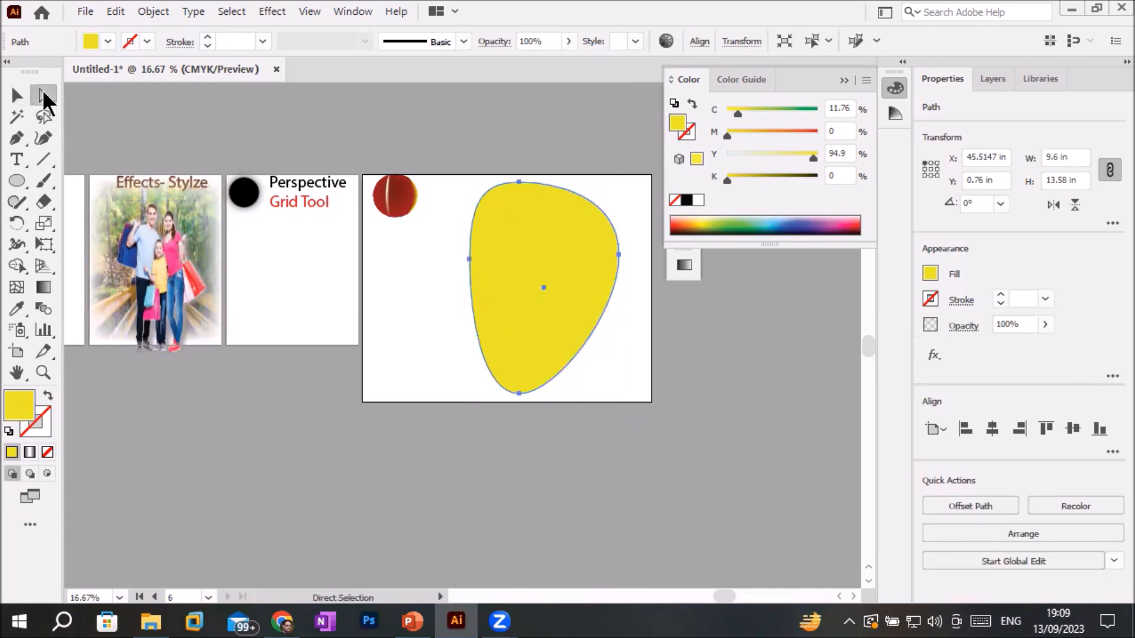
click(620, 256)
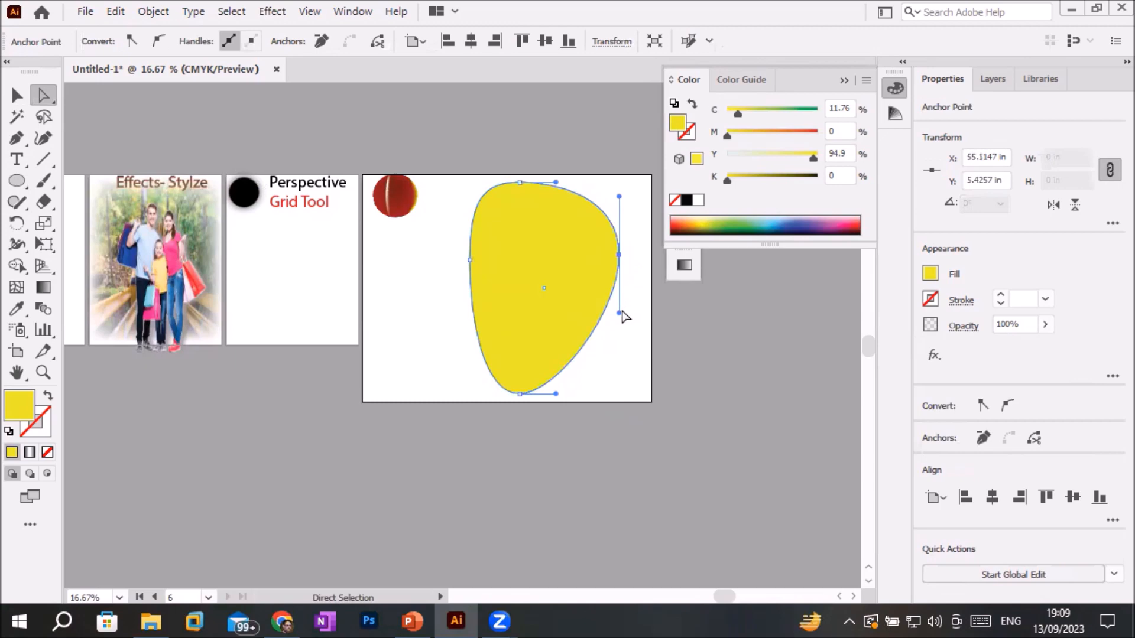
drag(619, 313, 589, 327)
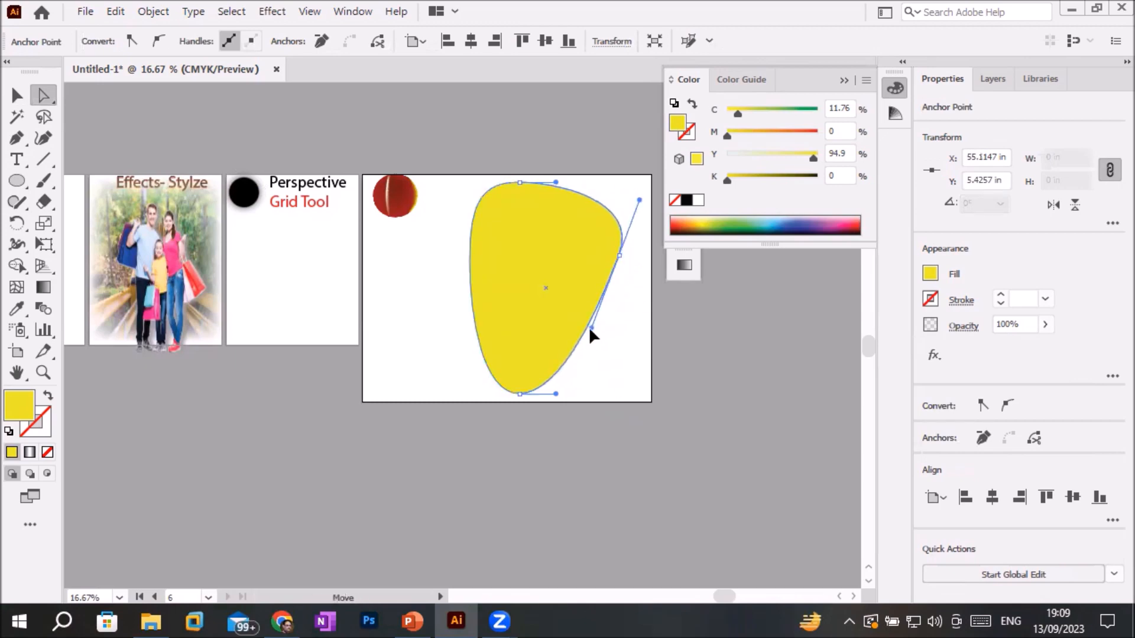
click(613, 363)
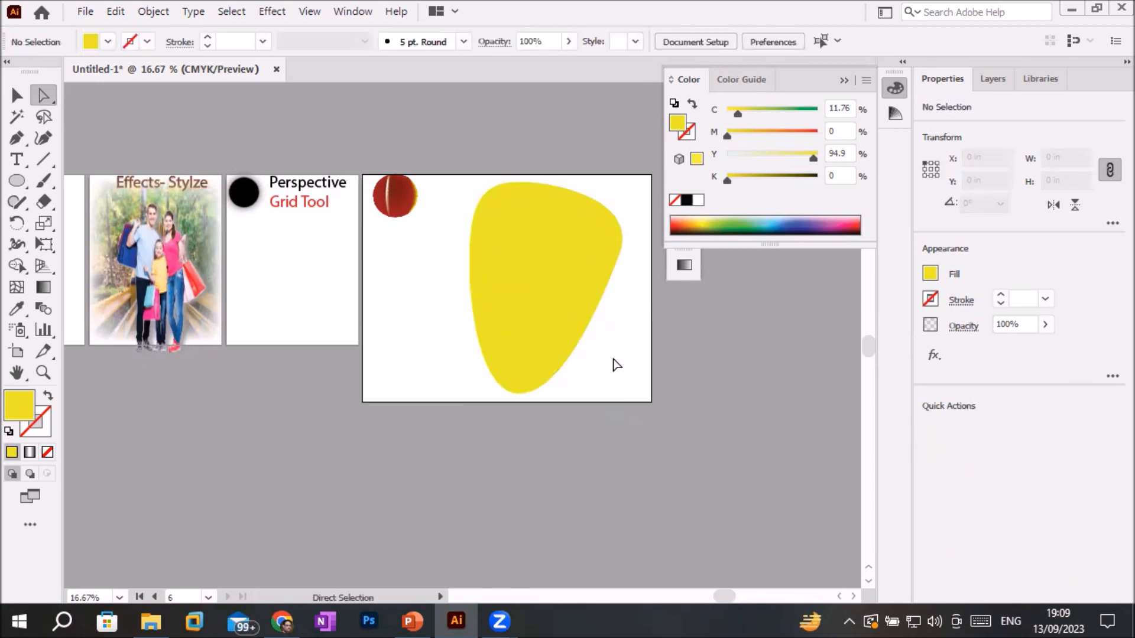
- Add three mesh points to the yellow shape with the Mesh Tool: near its center, upper left and upper right
scroll(626, 161, up, 1)
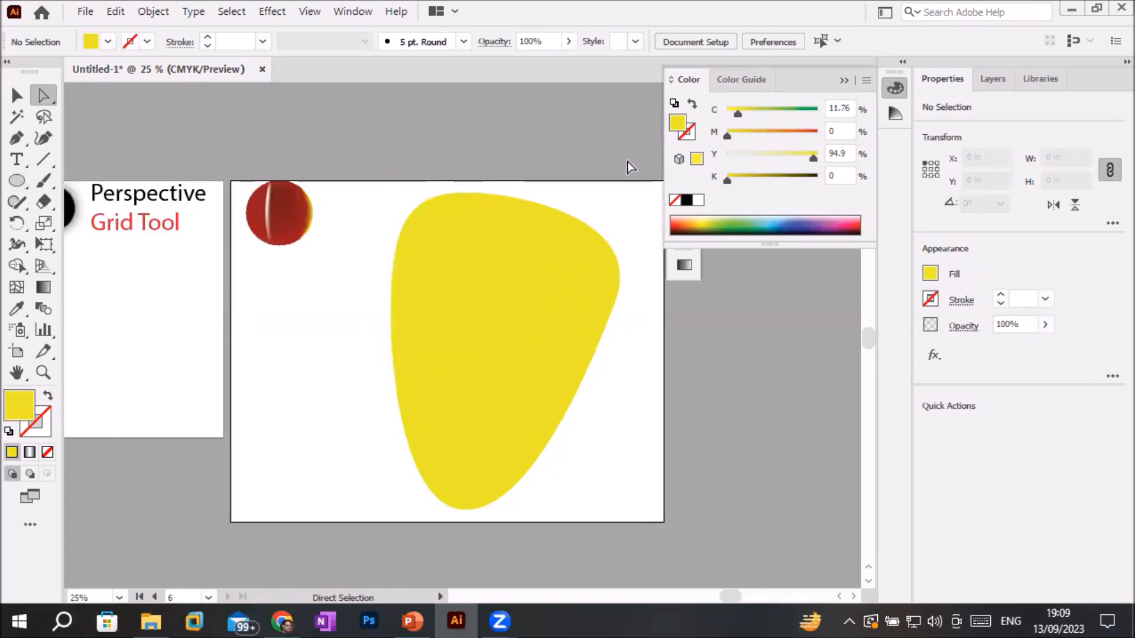
click(17, 289)
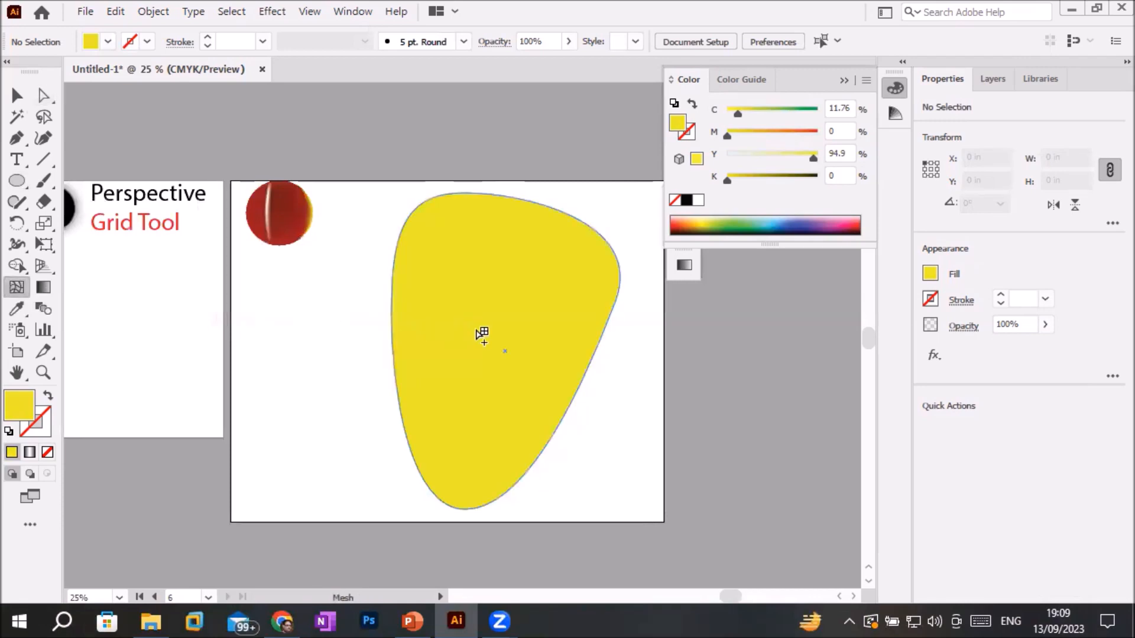
click(507, 351)
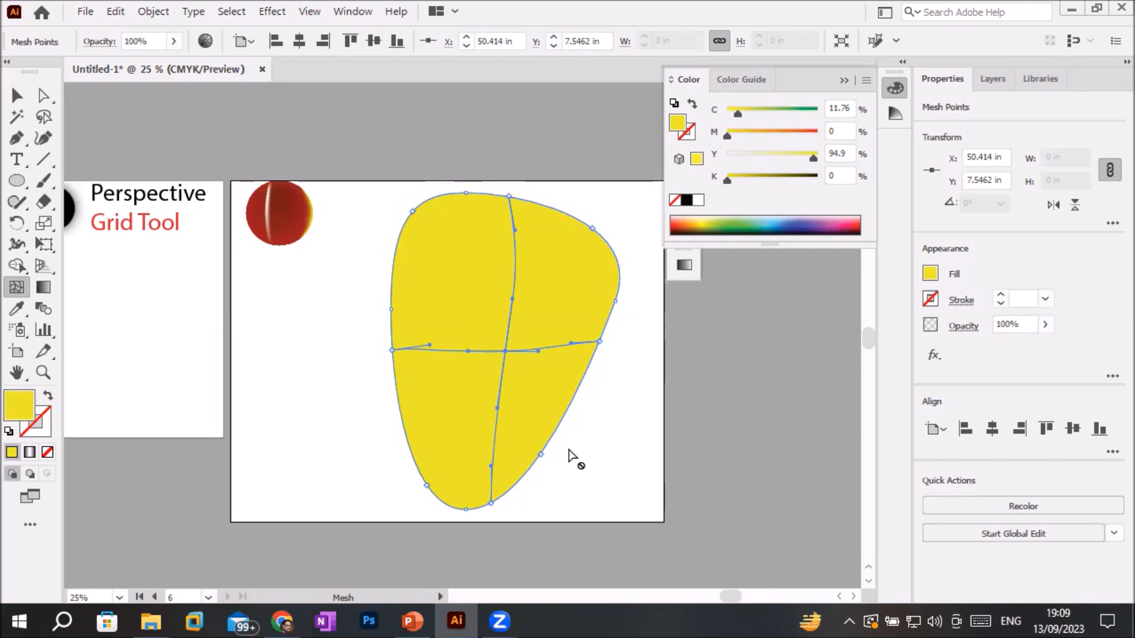
click(443, 213)
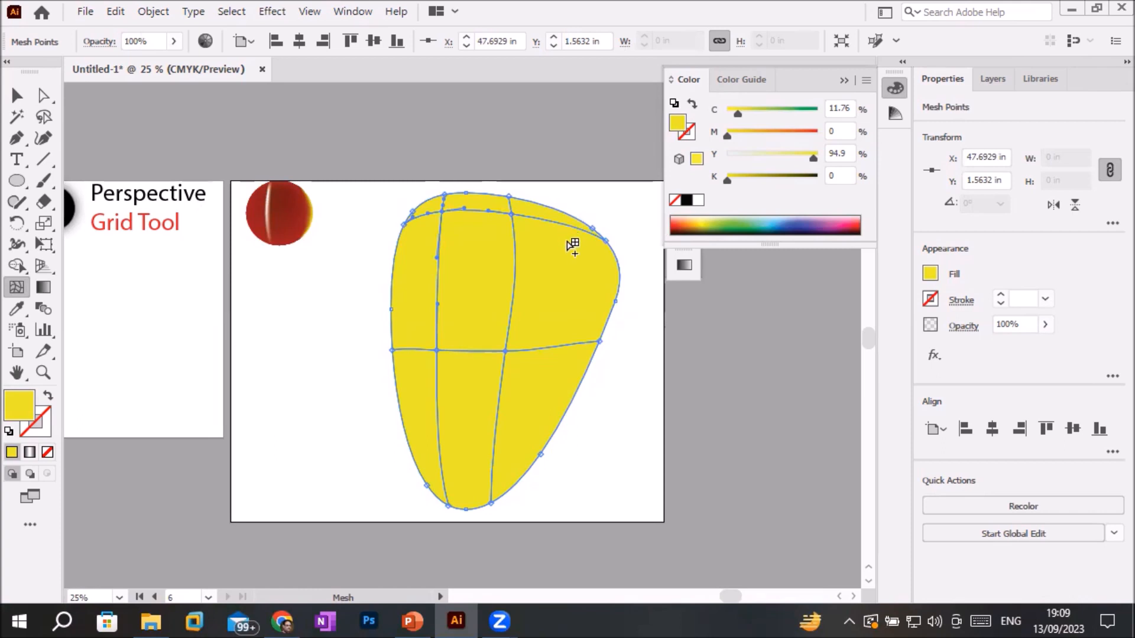
click(560, 229)
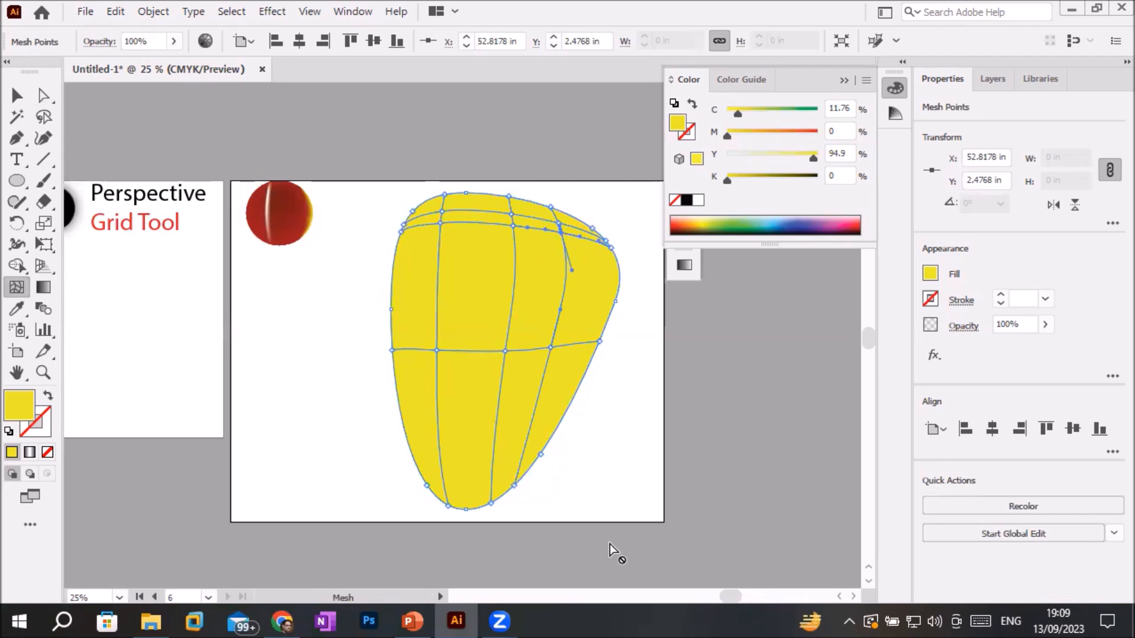
- Lasso the mesh points along the shape's sides and bottom, try greens, and fill them with orange-red at M 84.71, Y 85.49
click(43, 117)
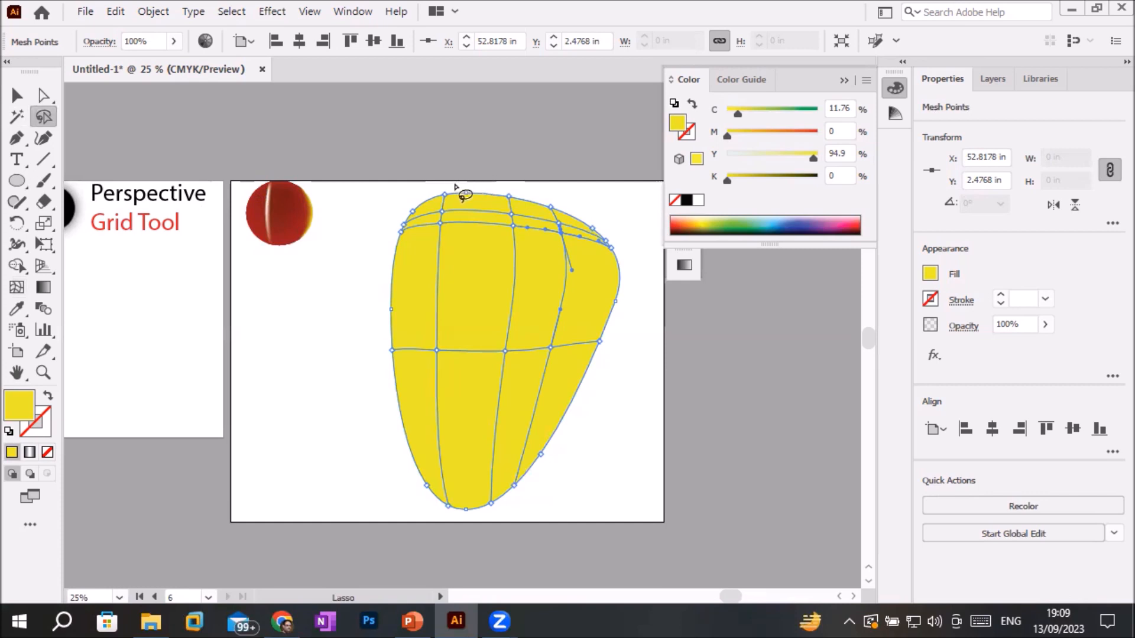
click(428, 189)
mouse_move(428, 187)
mouse_down()
mouse_move(412, 275)
mouse_move(416, 416)
mouse_move(451, 499)
mouse_move(530, 464)
mouse_move(590, 340)
mouse_move(610, 269)
mouse_move(574, 203)
mouse_move(610, 201)
mouse_move(637, 241)
mouse_move(629, 388)
mouse_move(609, 470)
mouse_move(503, 525)
mouse_move(432, 523)
mouse_move(374, 464)
mouse_move(367, 314)
mouse_move(398, 213)
mouse_move(422, 186)
mouse_move(430, 192)
mouse_up()
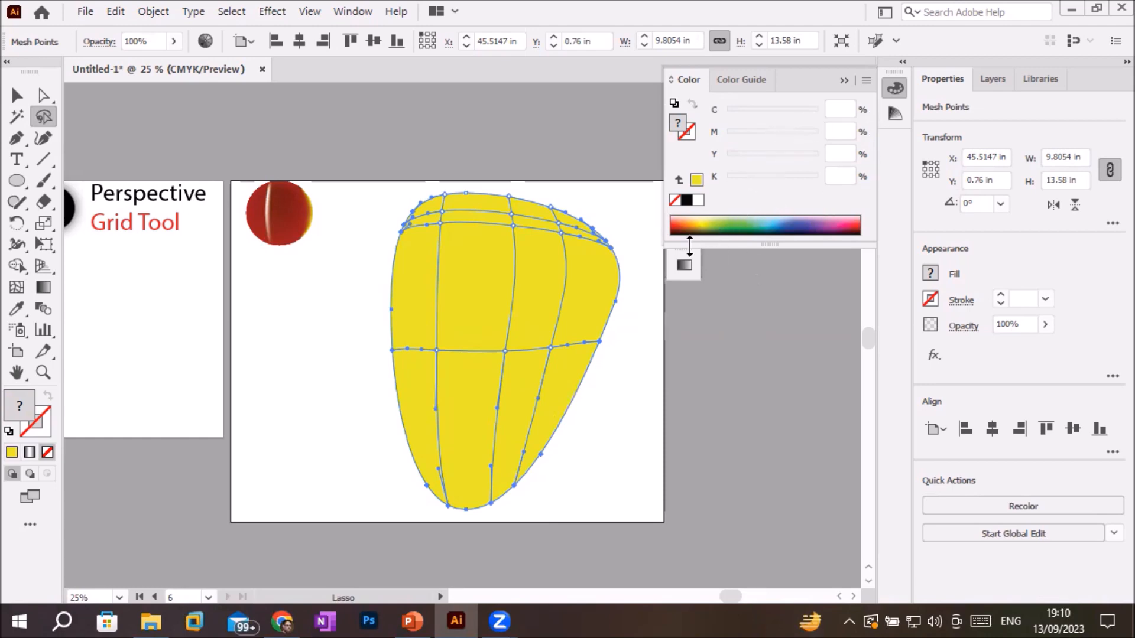
click(715, 219)
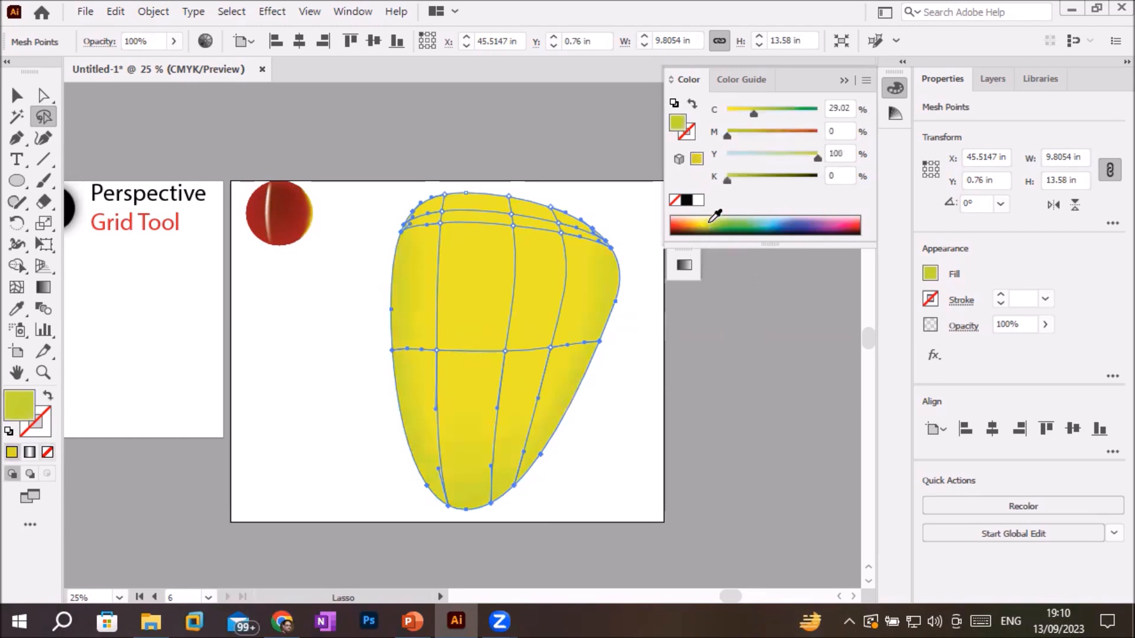
click(718, 221)
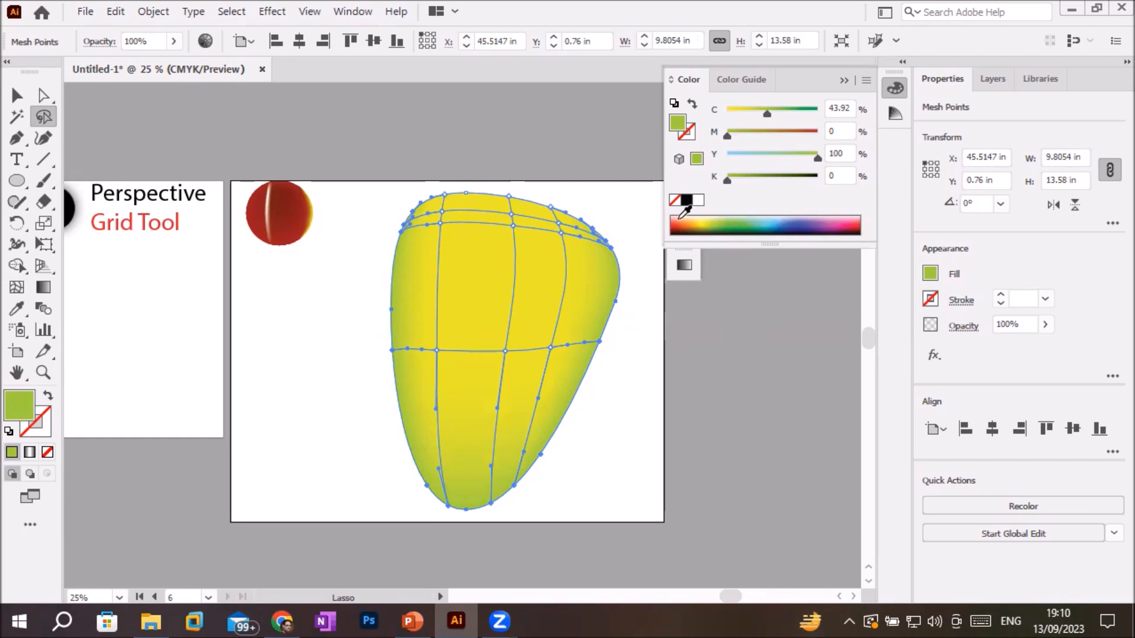
click(676, 220)
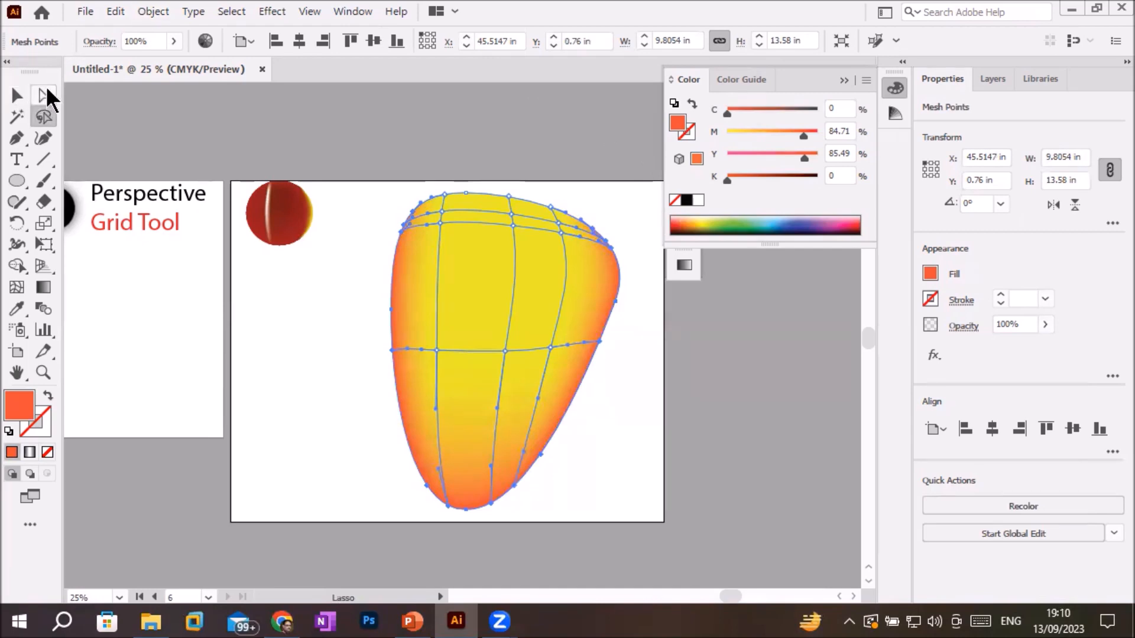
click(539, 404)
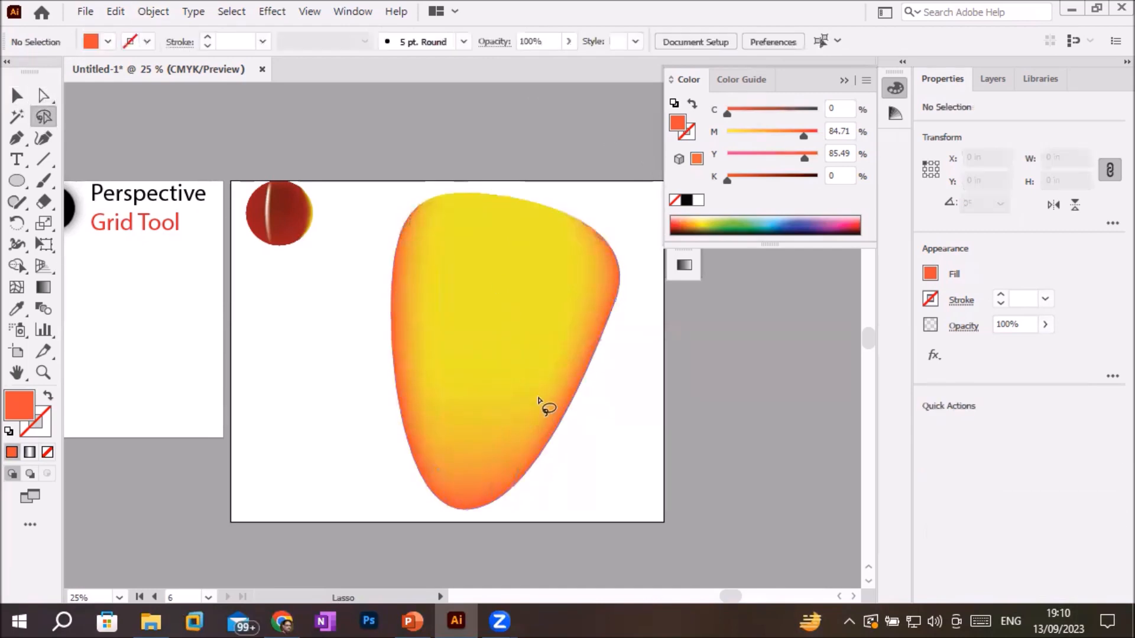
- Add a mesh point on the yellow shape's right side with the Mesh Tool and color it green, C 72.55, Y 100
click(17, 288)
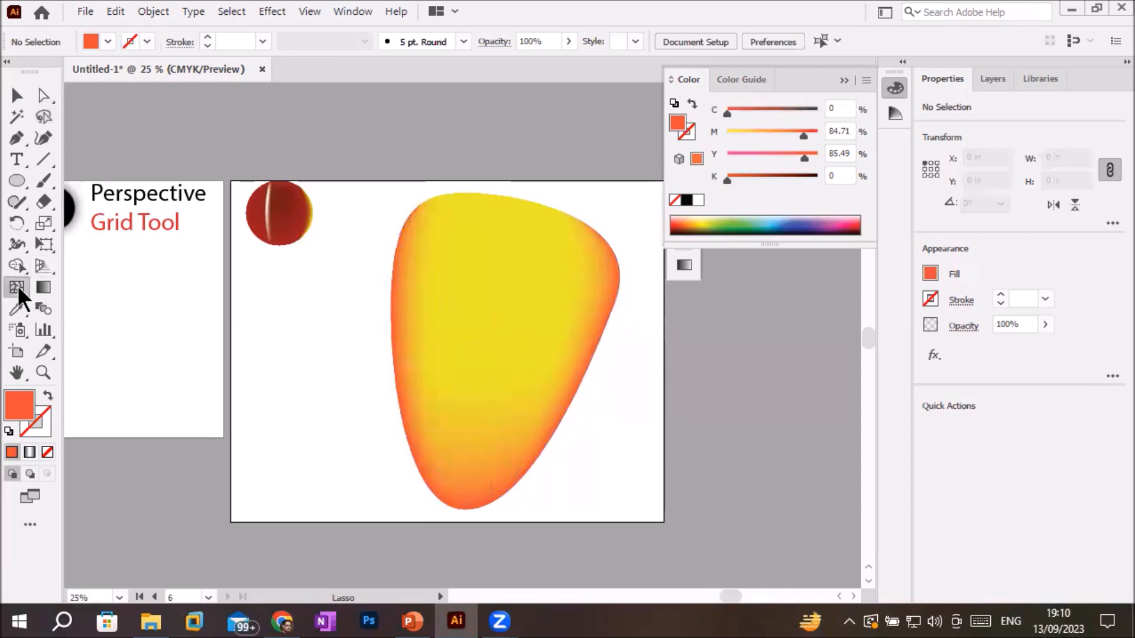
click(552, 350)
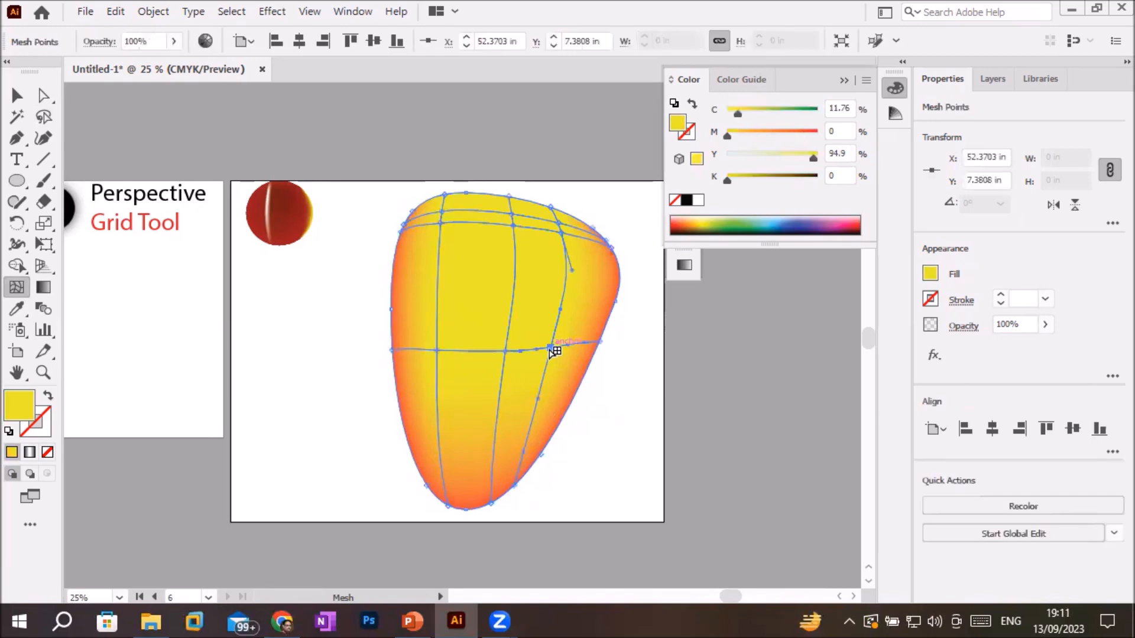
click(737, 222)
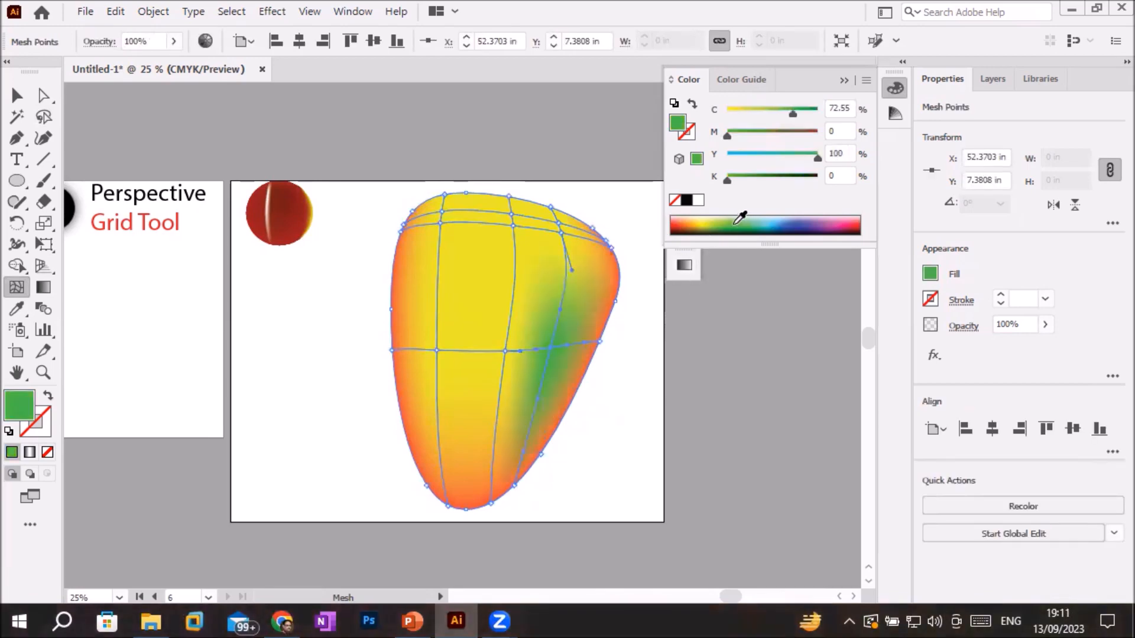
click(16, 96)
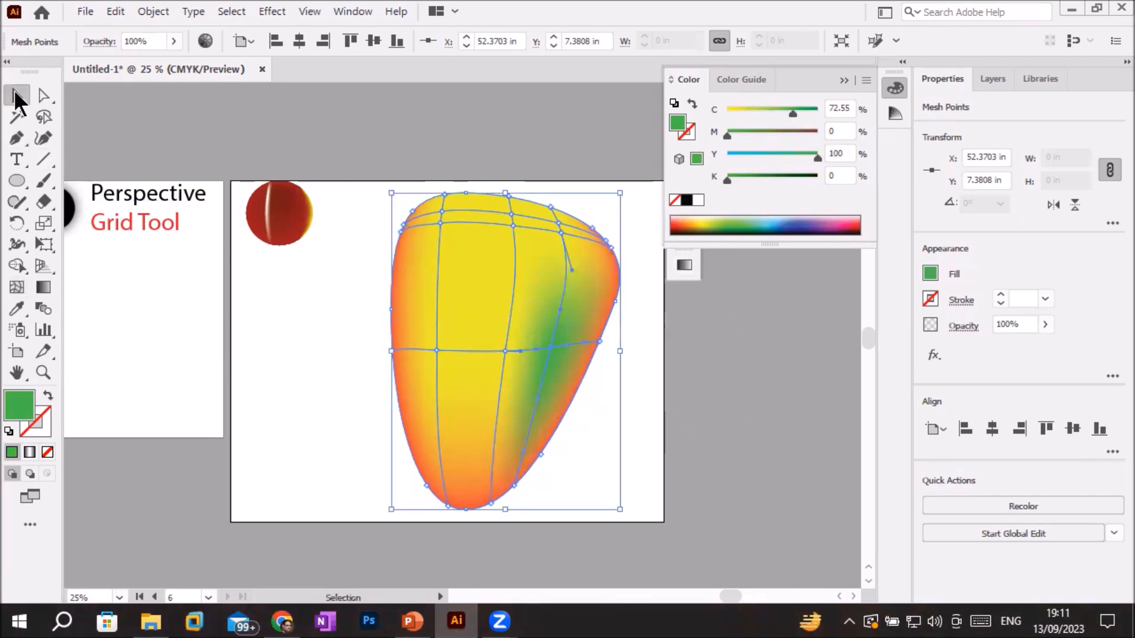
click(636, 429)
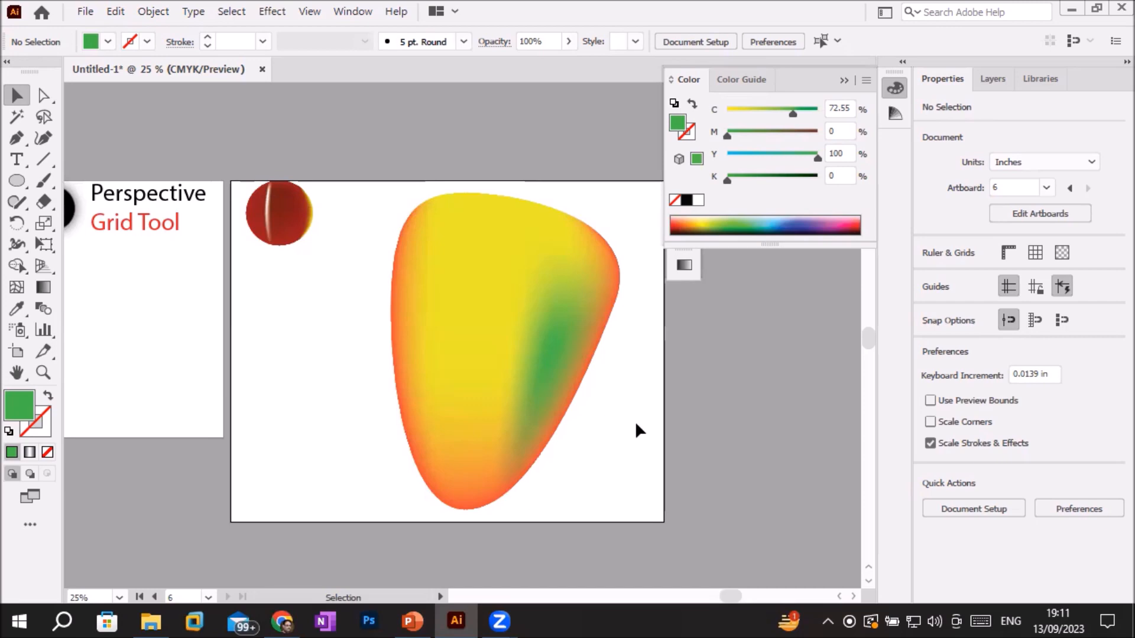
- Draw an upright green ellipse about 2.02 in wide and 4.32 in high beside the yellow shape, below the red circle
click(17, 181)
drag(252, 308, 314, 421)
drag(301, 408, 298, 408)
- Convert the green ellipse's bottom and top anchor points to sharp corners with the Anchor Point Tool to form a leaf
scroll(193, 486, up, 2)
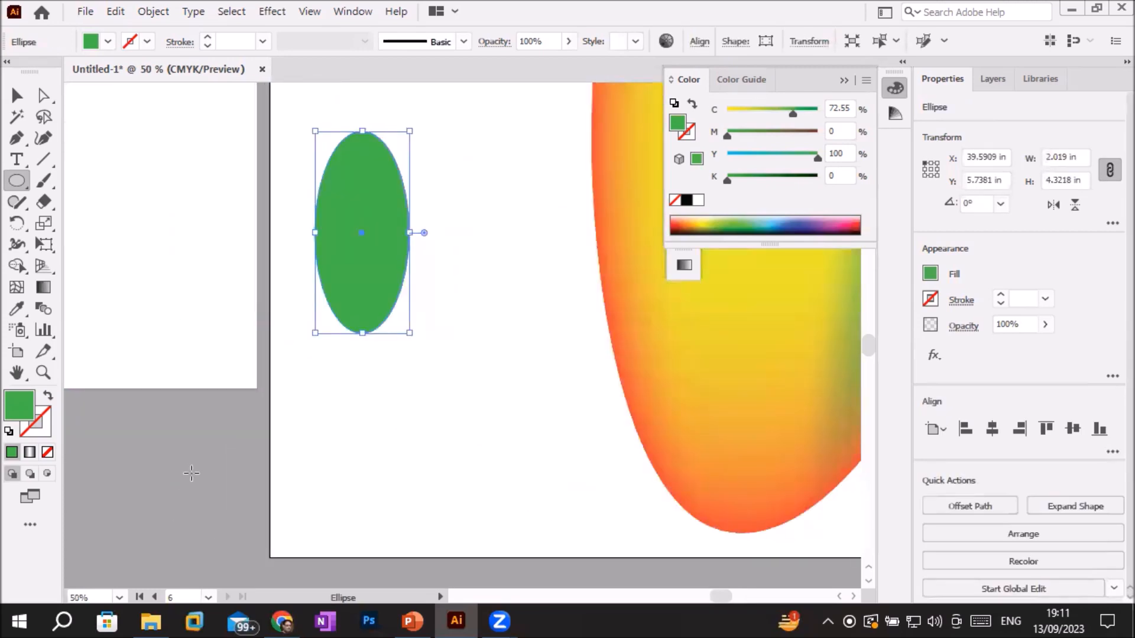
click(19, 137)
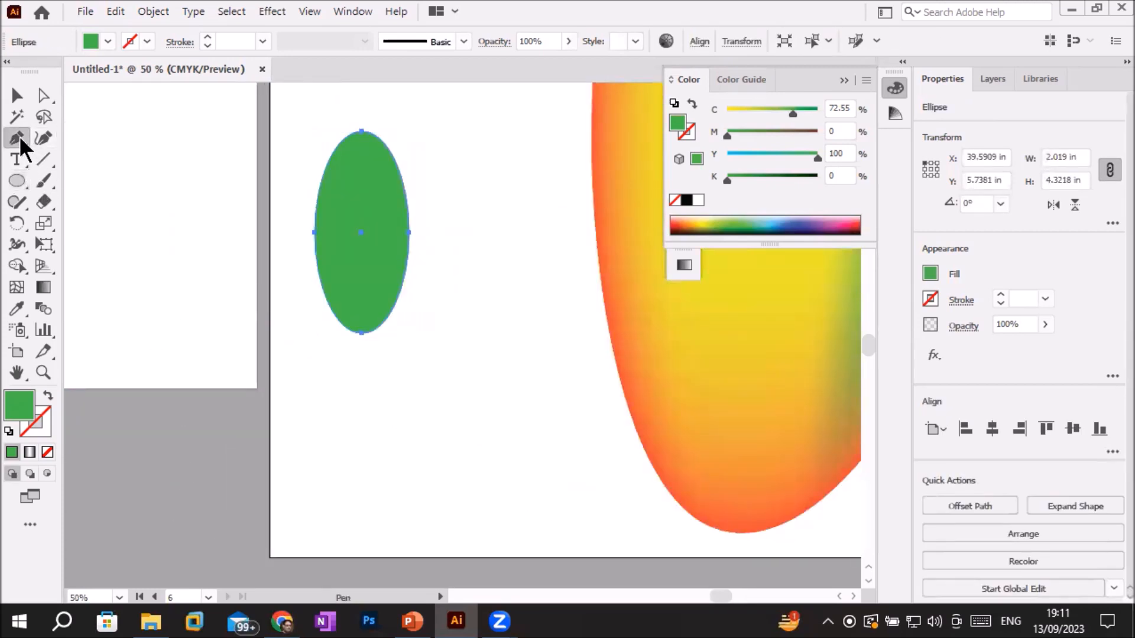
click(91, 202)
click(362, 335)
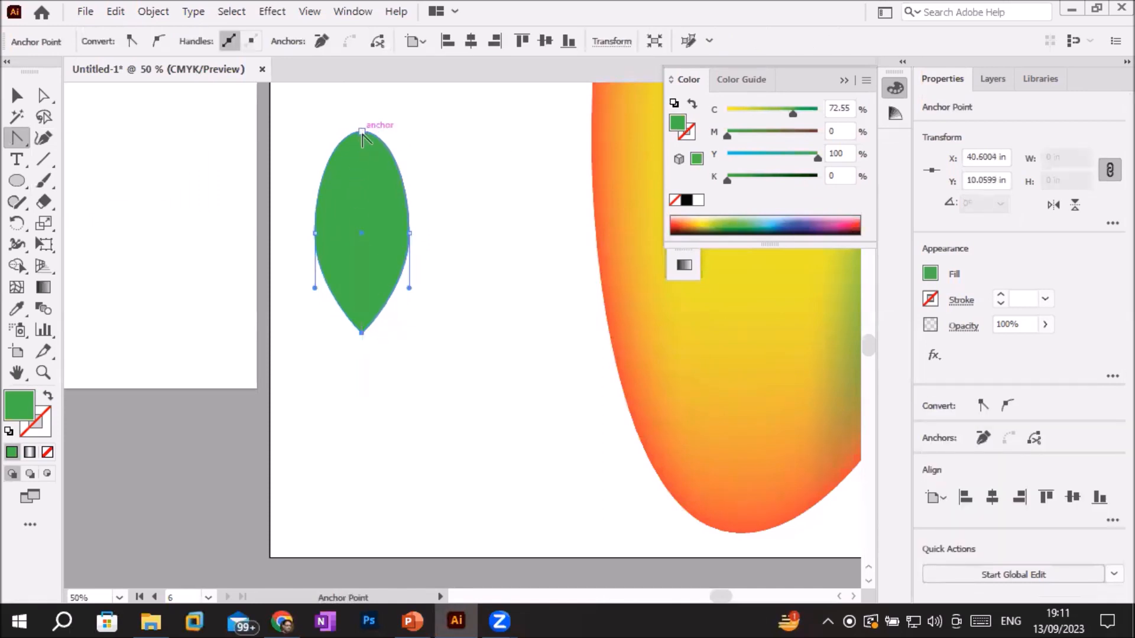
click(362, 132)
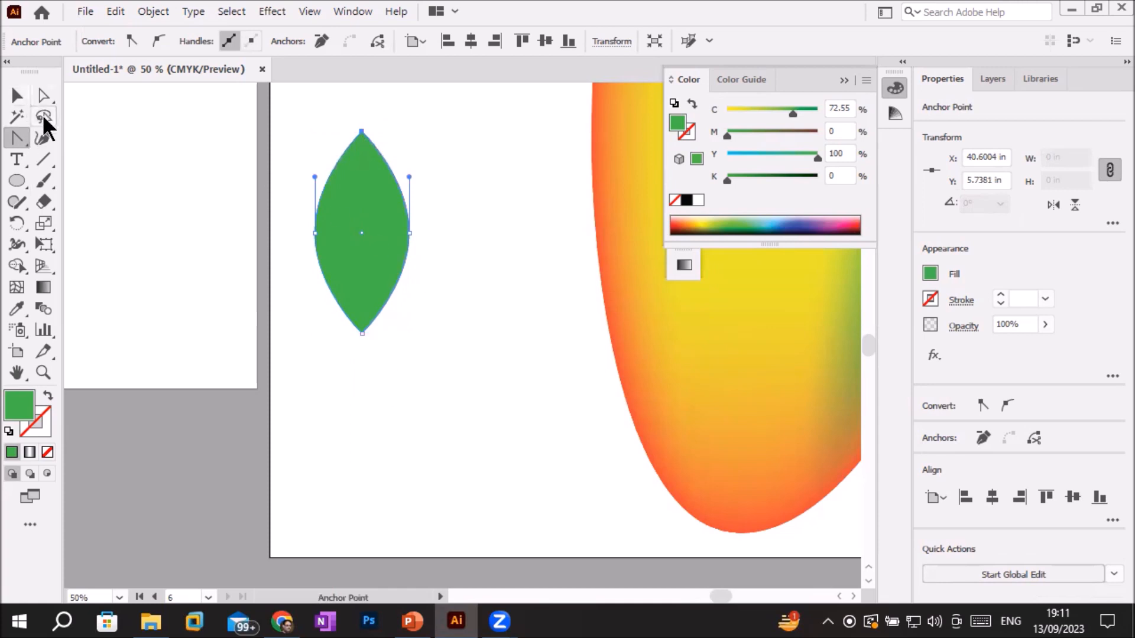
- Move the leaf's right anchor point slightly inward and tilt its lower direction handle inward to curve the lower-right edge
click(45, 95)
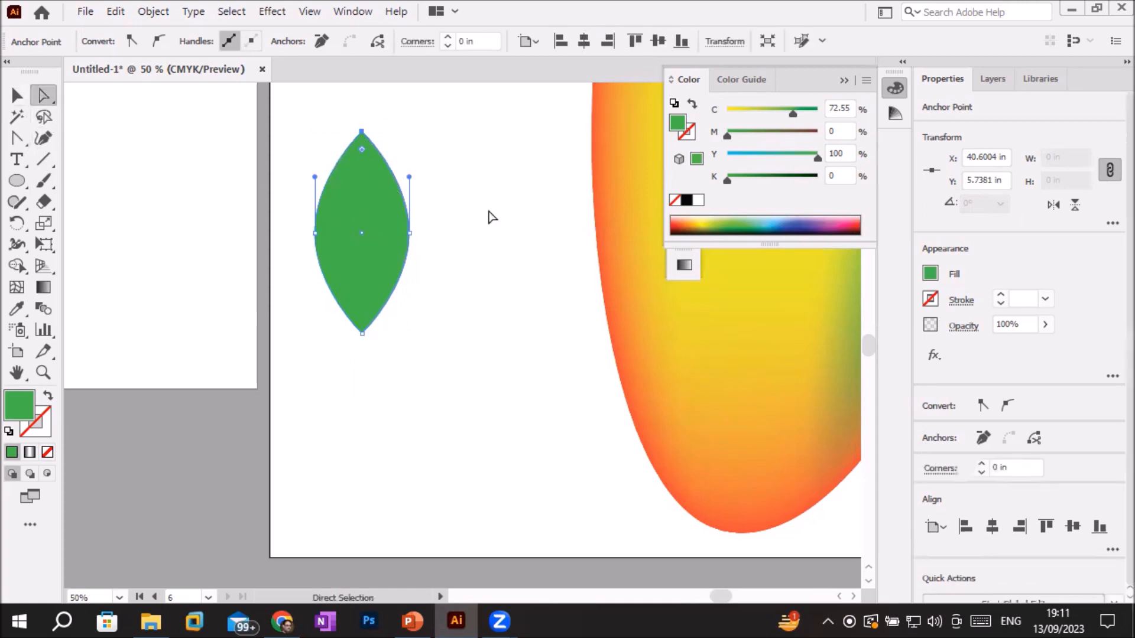
drag(409, 233, 394, 227)
drag(394, 282, 370, 271)
key(ctrl+equal)
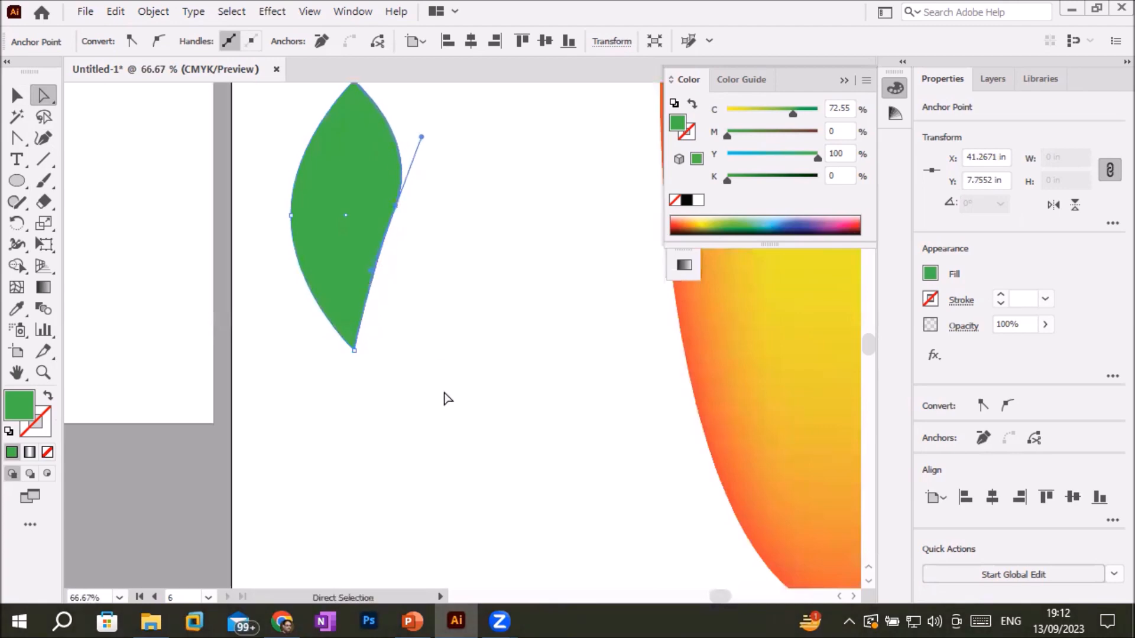
click(448, 398)
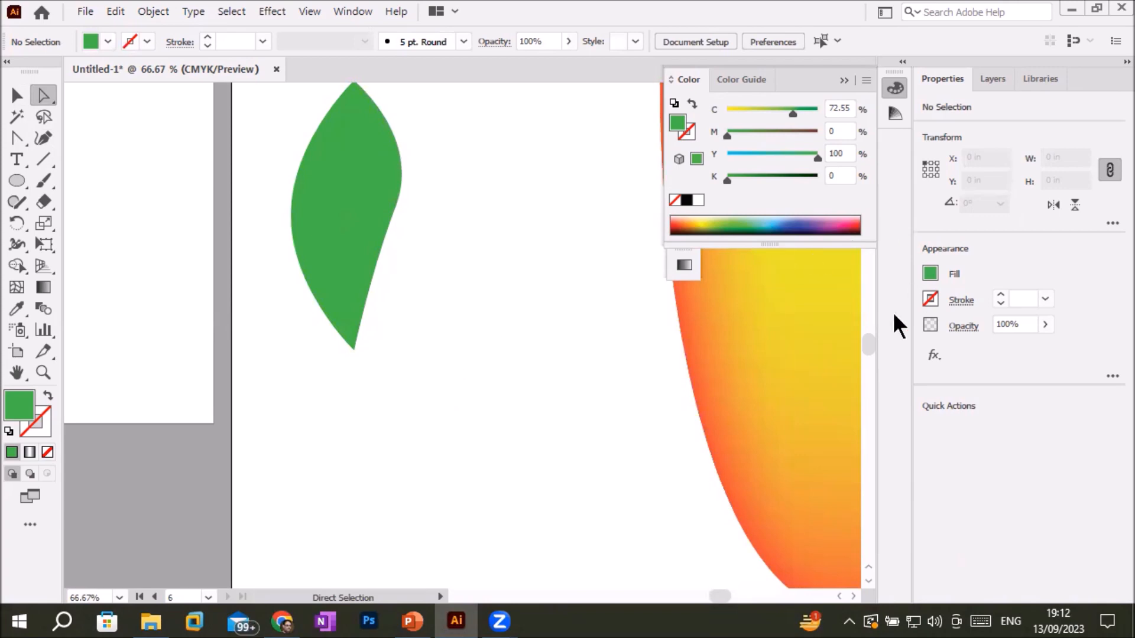
- Add three closely spaced mesh points side by side at the leaf's middle with the Mesh Tool to outline a central vein
drag(871, 346, 871, 340)
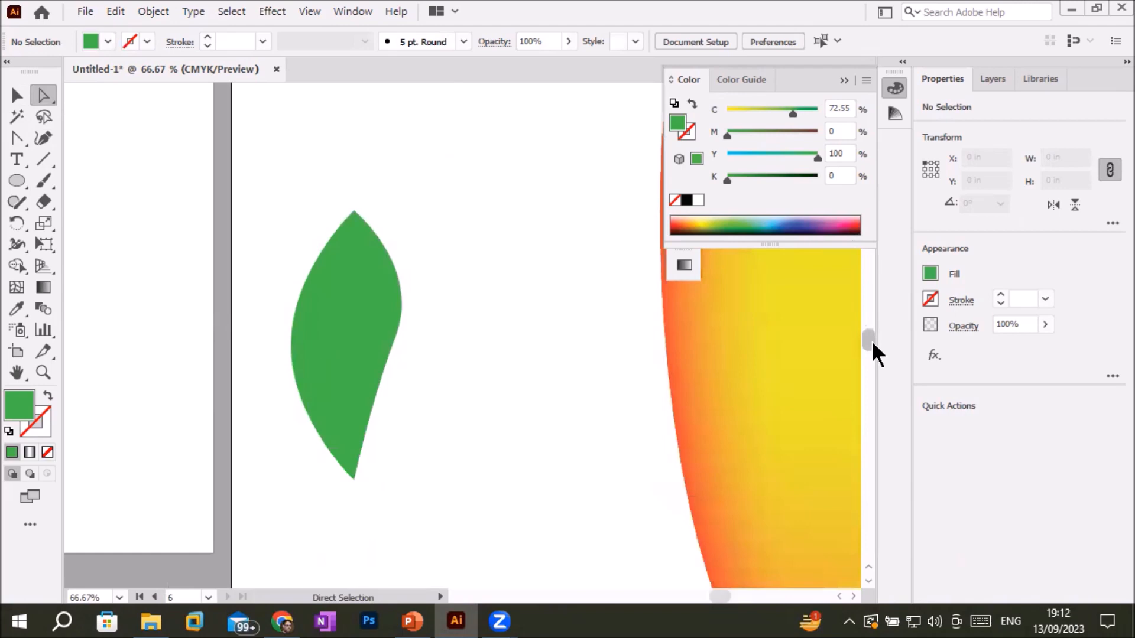
click(16, 288)
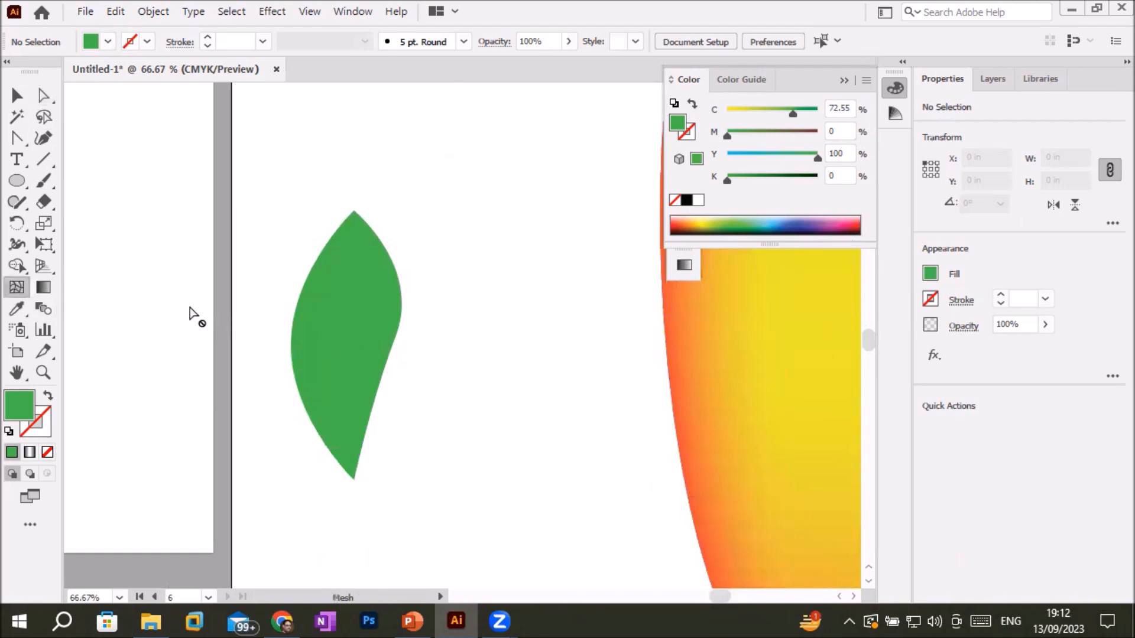
click(342, 340)
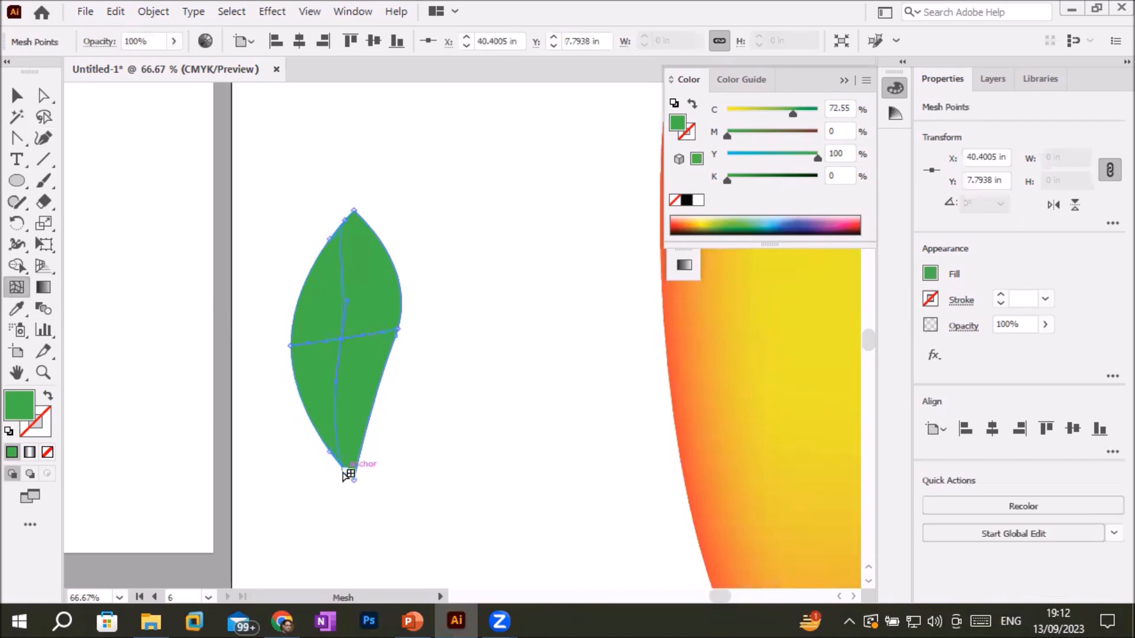
scroll(314, 379, up, 3)
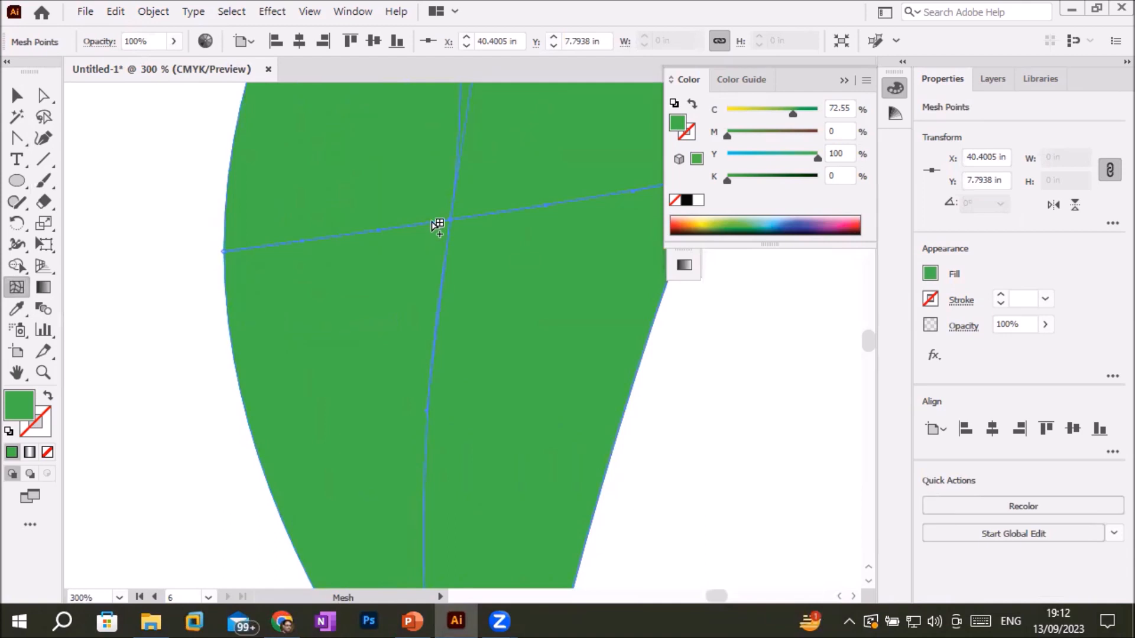
click(432, 223)
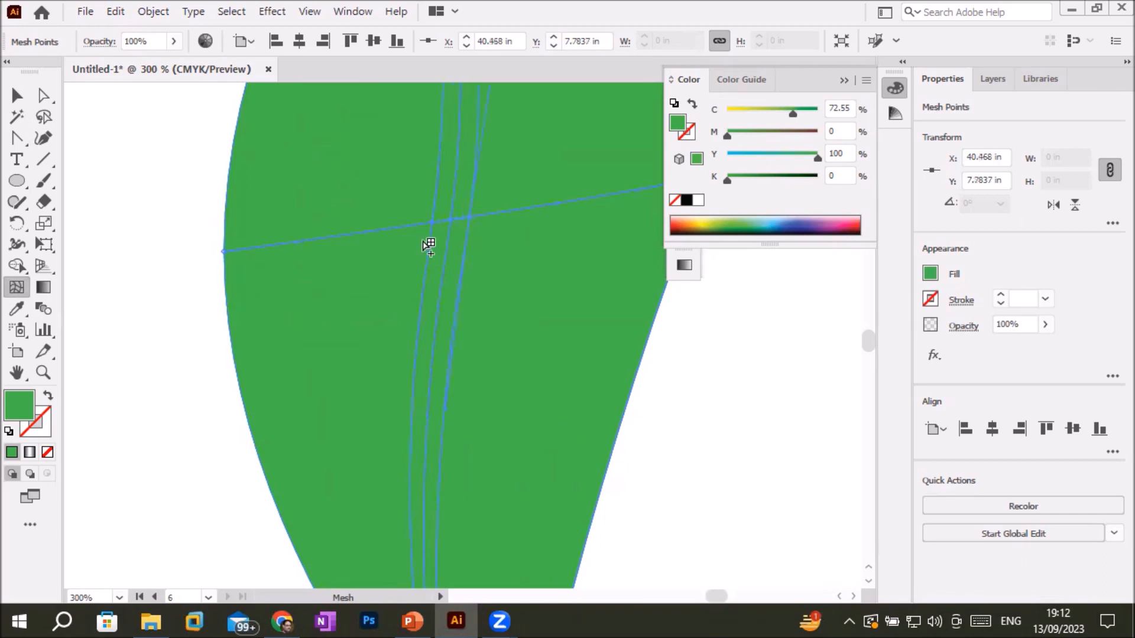
- Color the middle one of the three vein mesh points yellow-green, C 33.33, Y 100
click(450, 221)
click(451, 221)
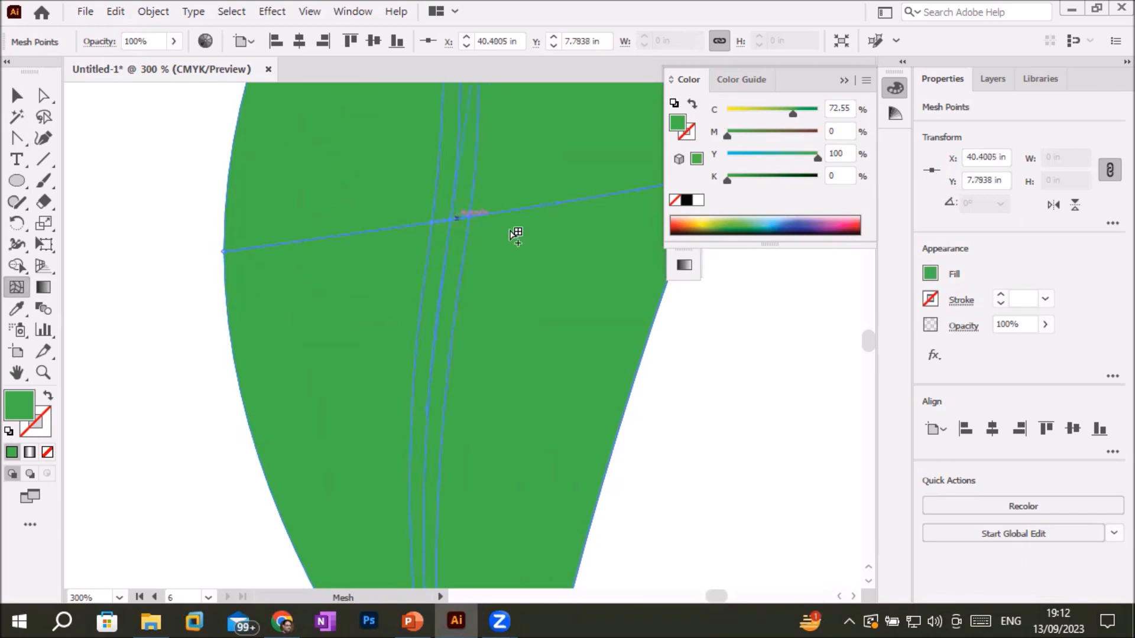
click(717, 217)
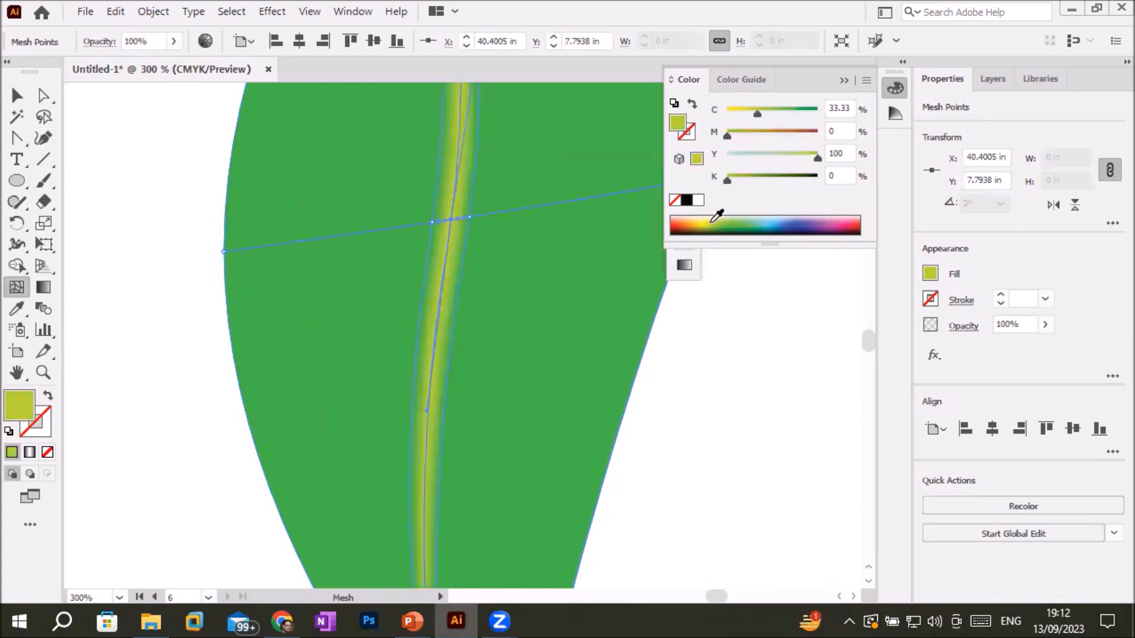
- Darken the mesh point on the leaf's left edge by setting its black value to K 38
scroll(573, 352, down, 4)
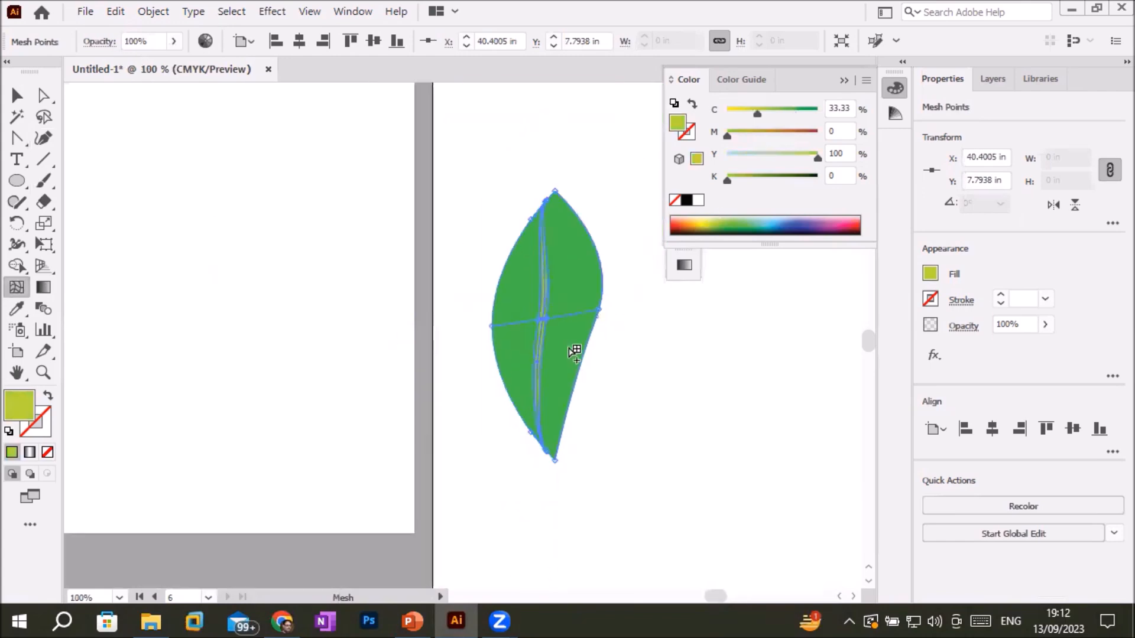
scroll(573, 353, up, 2)
scroll(574, 353, up, 2)
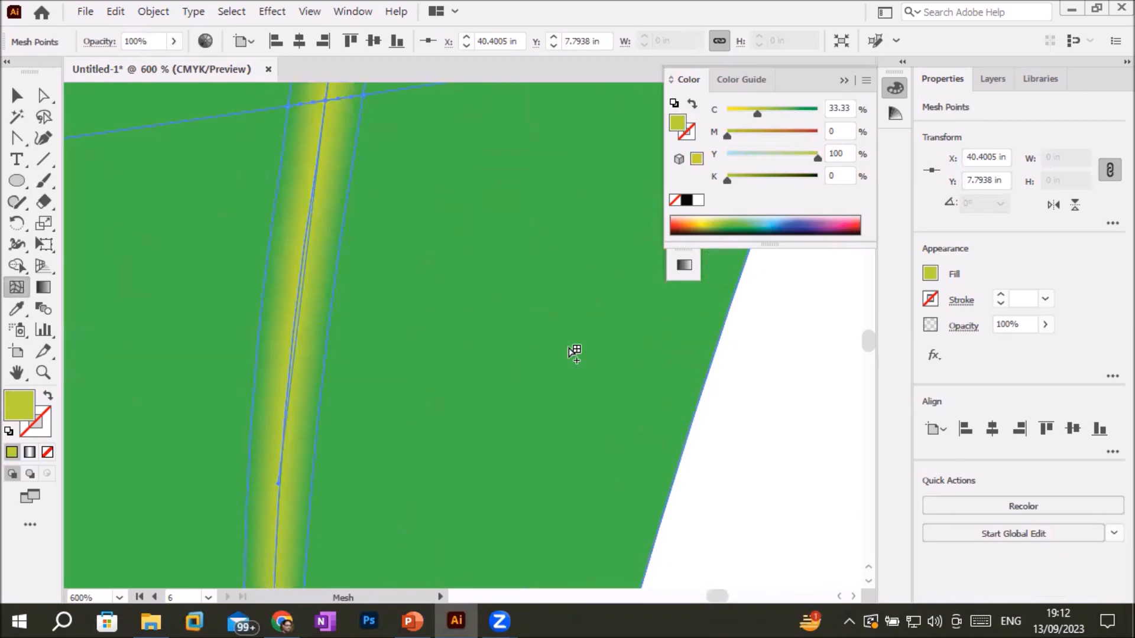
scroll(575, 353, down, 2)
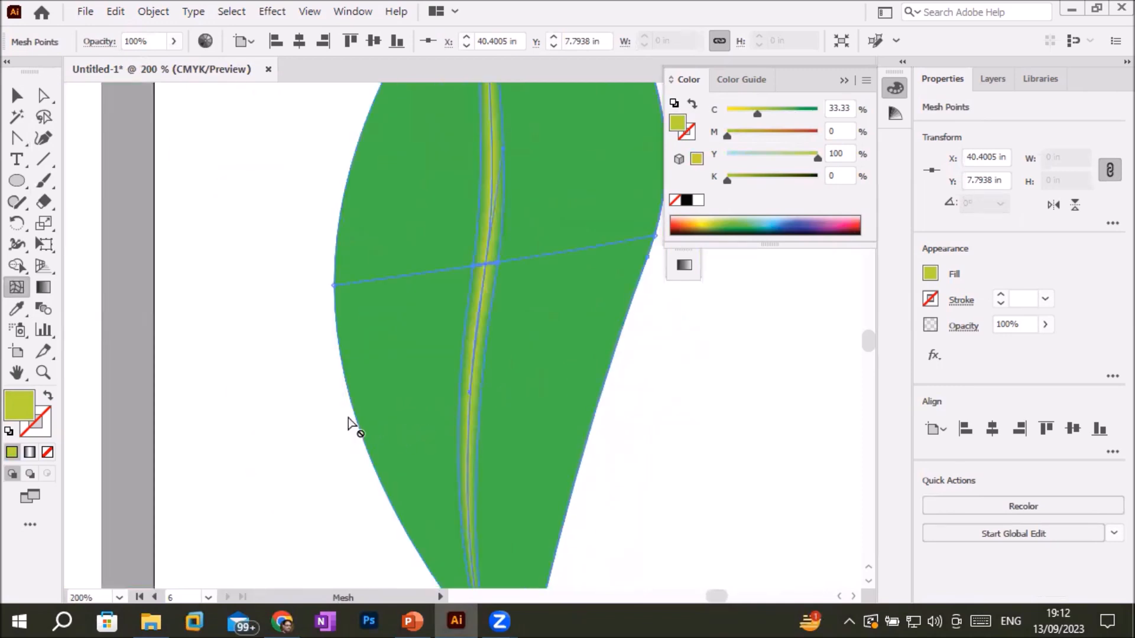
click(334, 286)
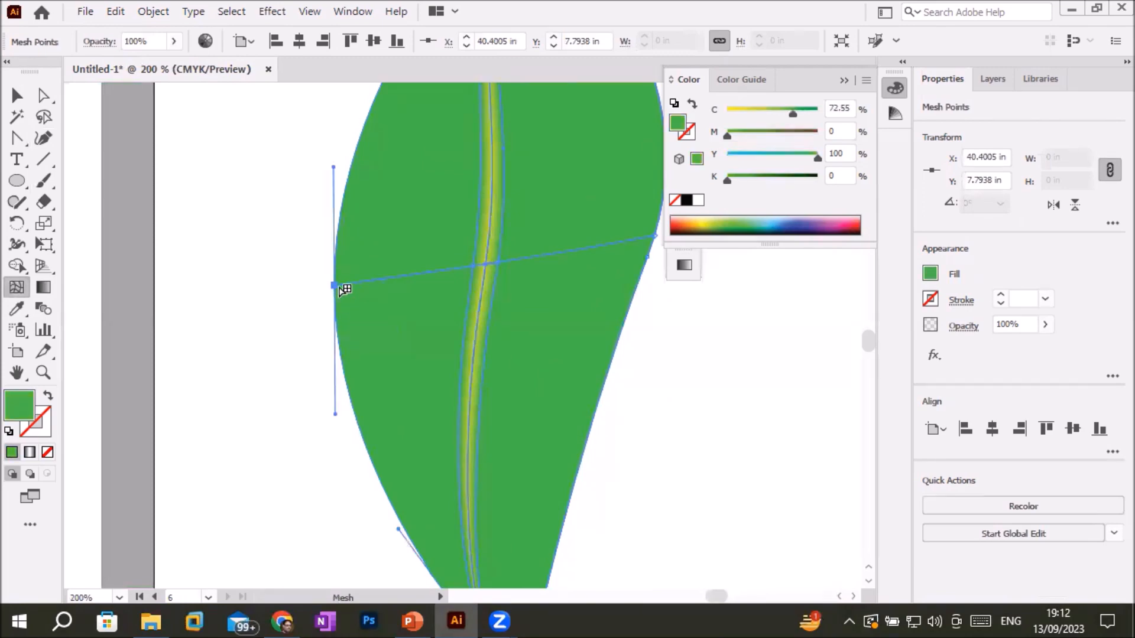
drag(725, 178, 762, 178)
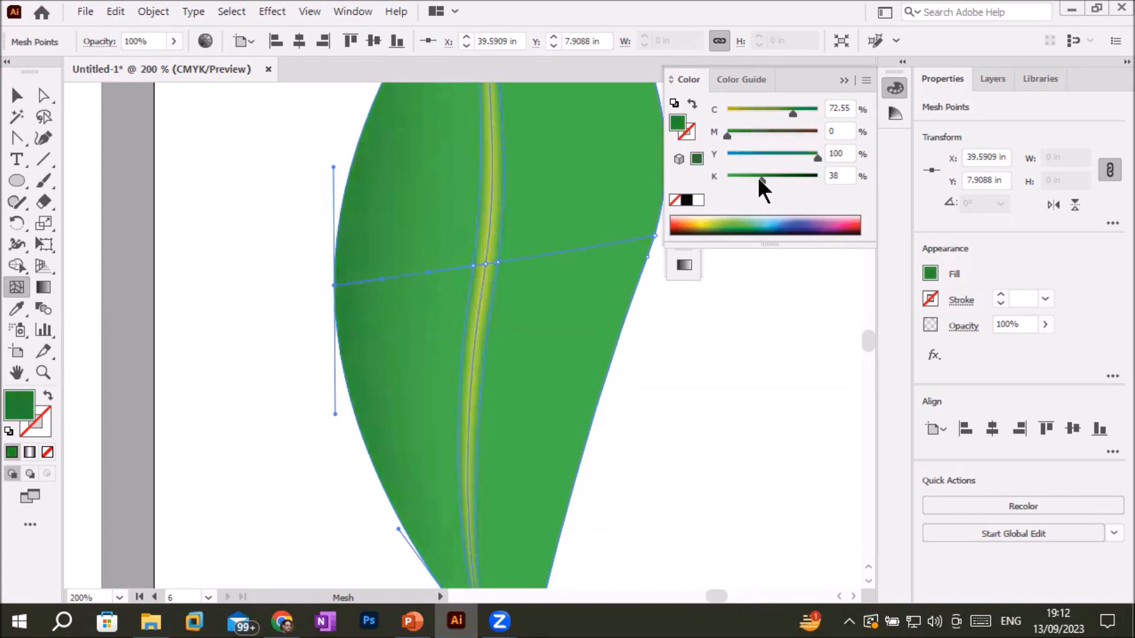
- Undo the extra mesh point near the leaf's right edge and darken the existing edge point to K 80
click(654, 235)
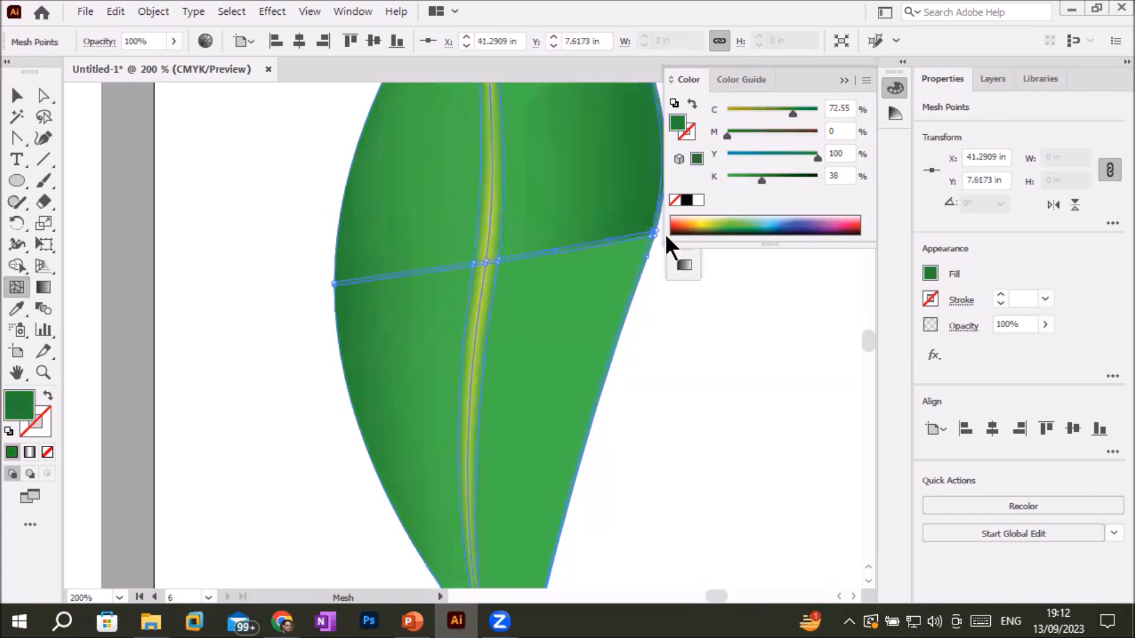
key(ctrl+z)
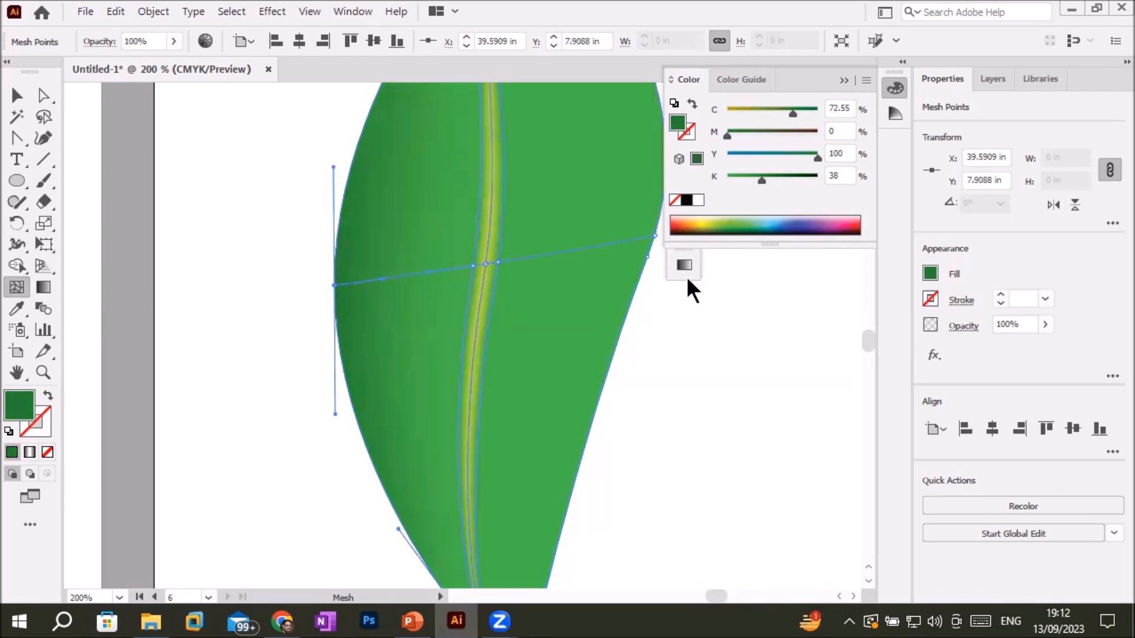
drag(670, 322, 552, 405)
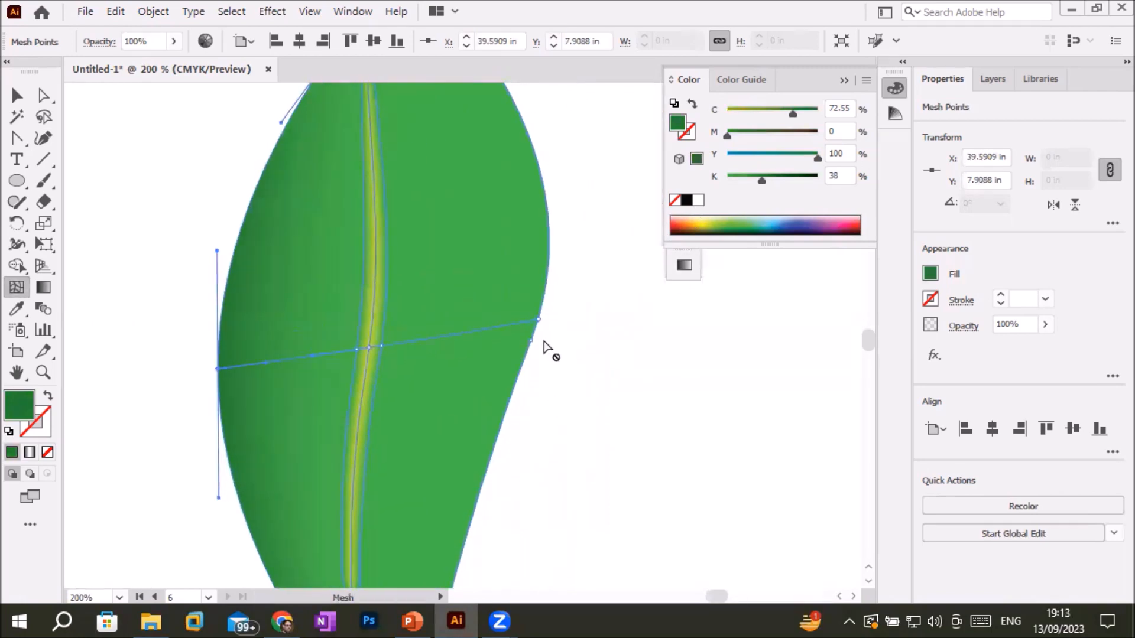
click(541, 323)
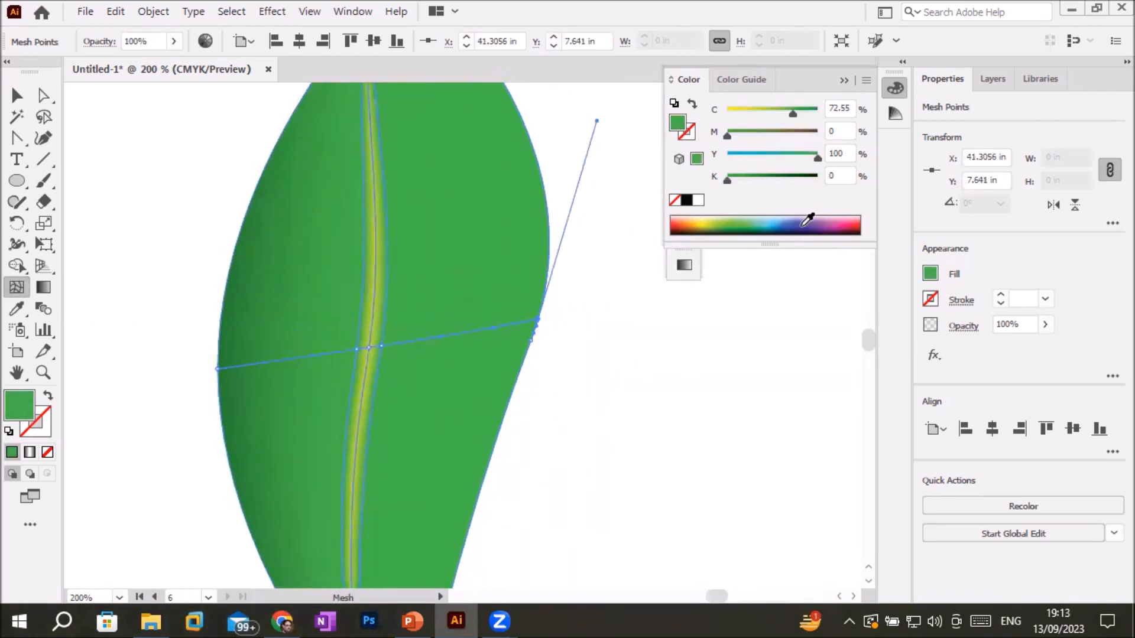
drag(727, 177, 786, 182)
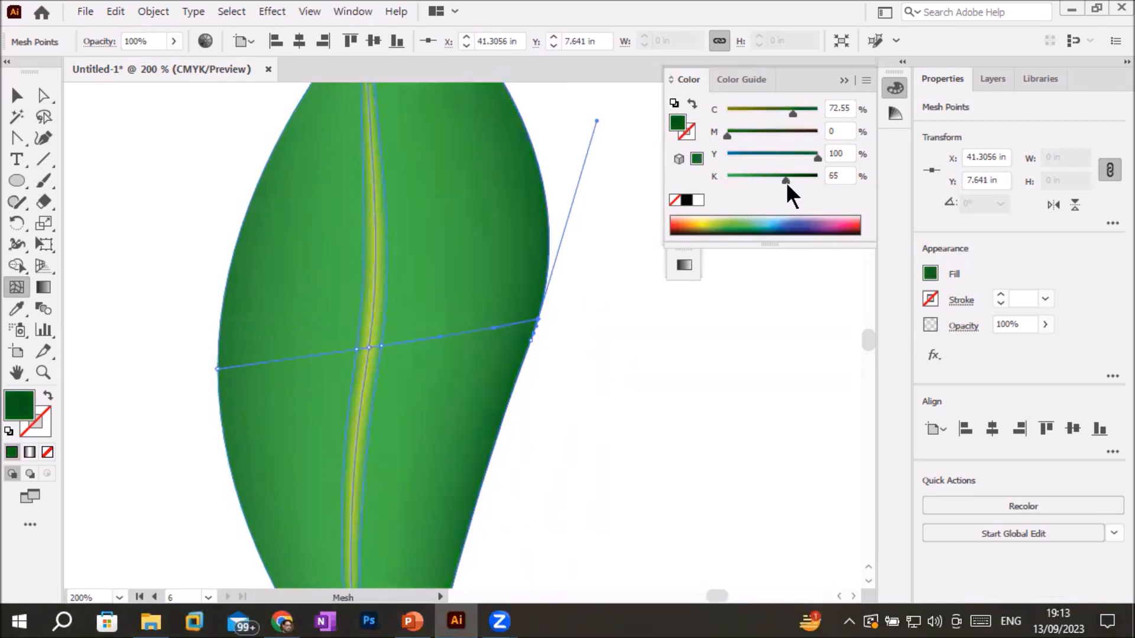
drag(786, 180, 798, 180)
- Move the finished leaf onto the top of the yellow shape, at about X 50.54 in, Y -1.04 in
scroll(638, 400, down, 3)
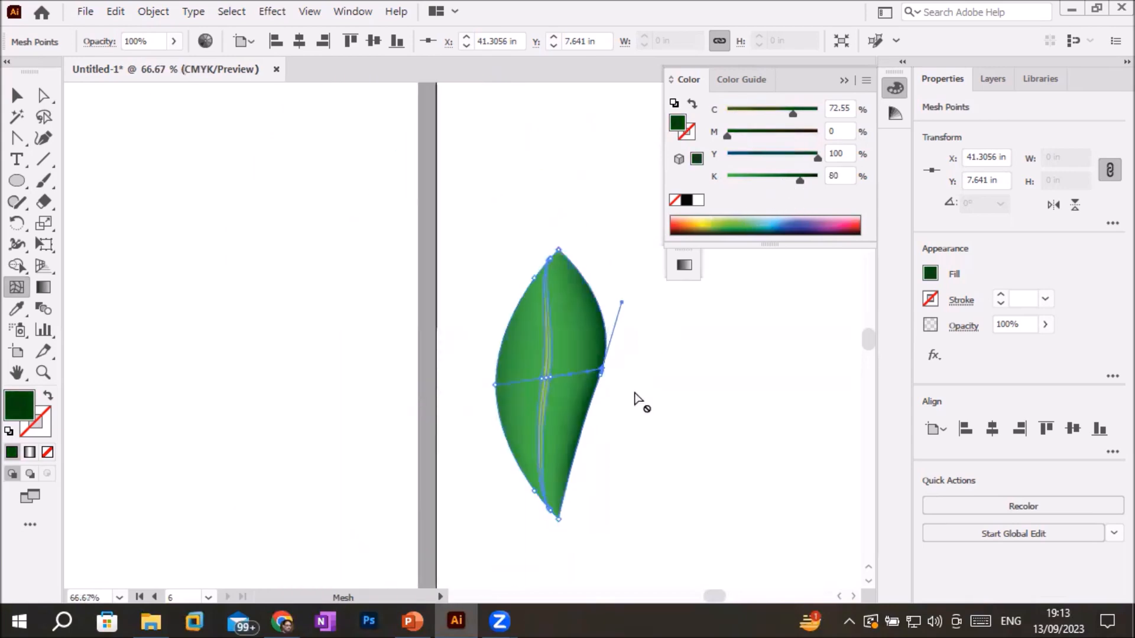
scroll(638, 400, down, 1)
drag(745, 466, 278, 545)
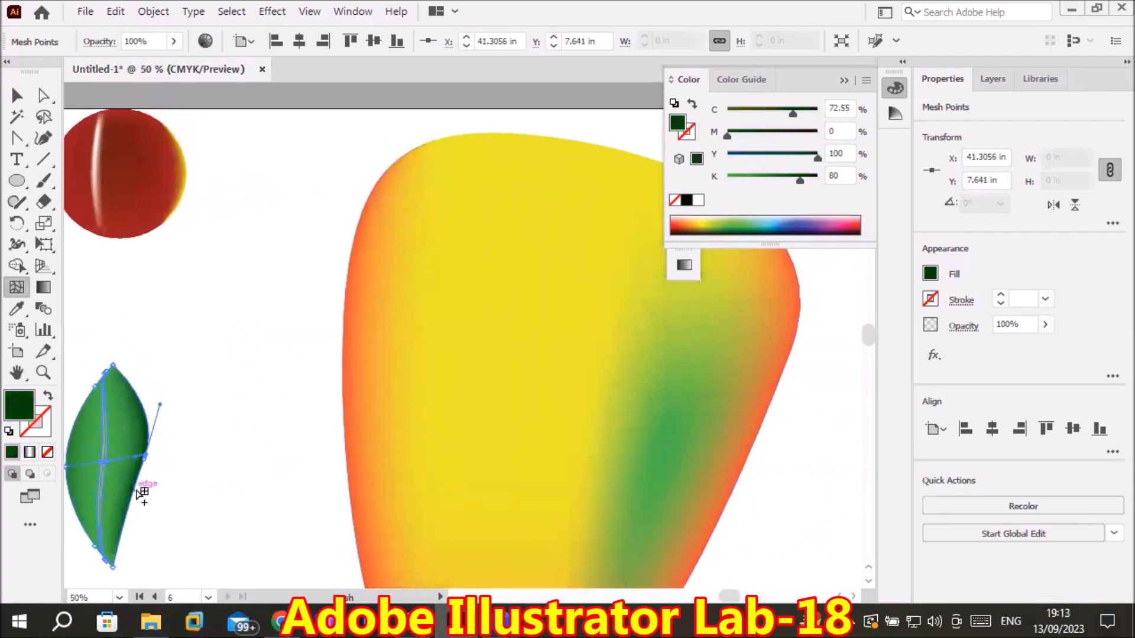
click(16, 95)
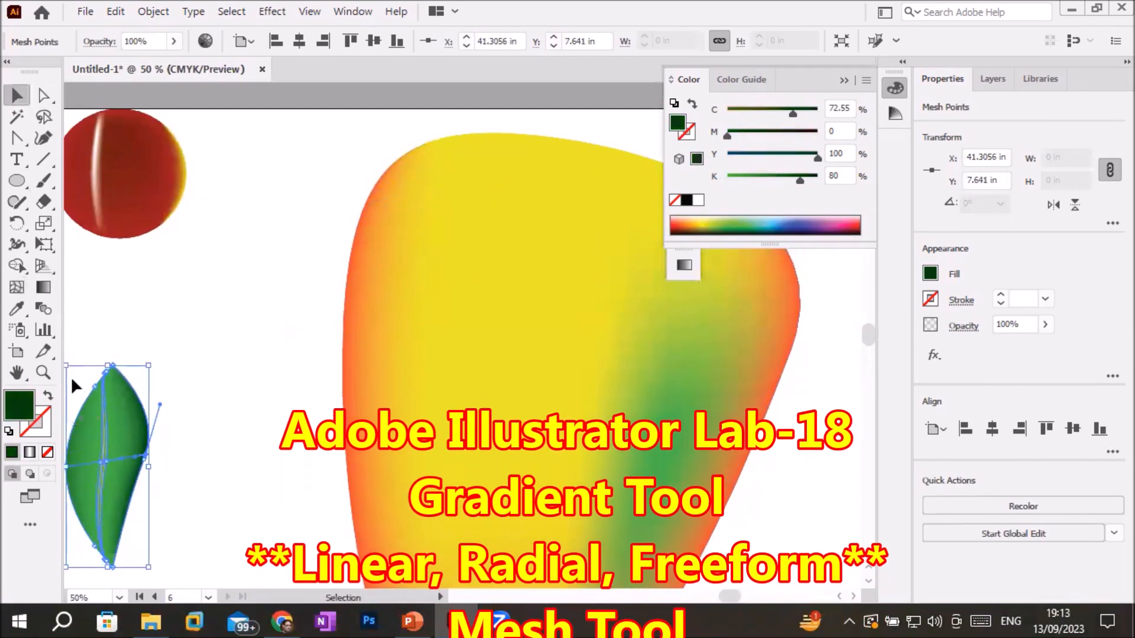
drag(104, 439, 618, 127)
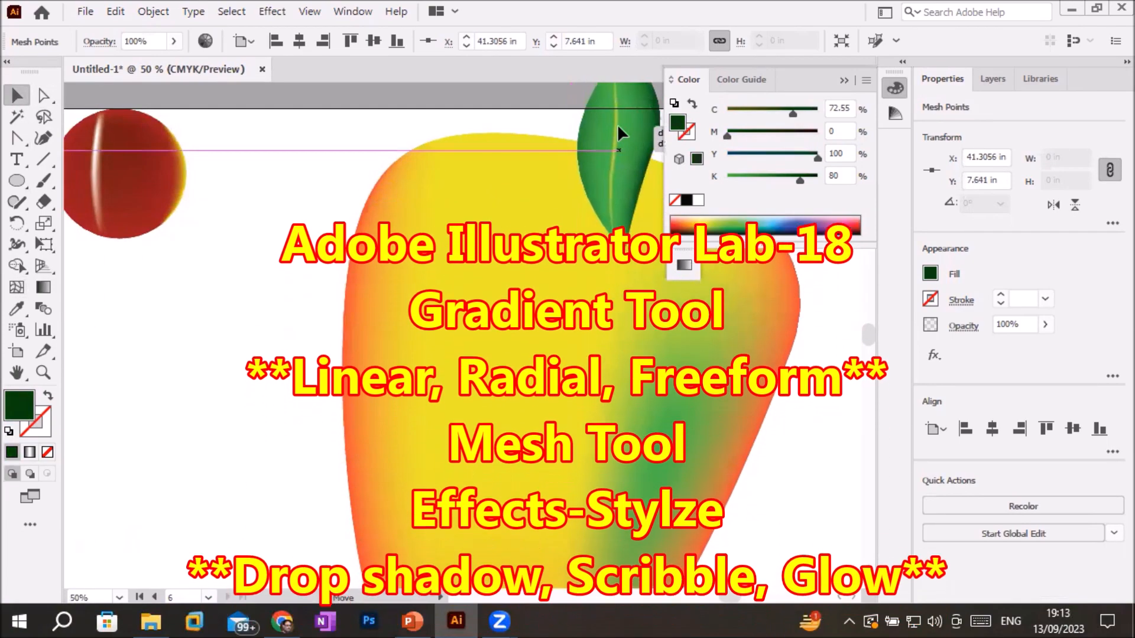
- Deselect the leaf and hide the Color and Gradient panels that cover the artboard
key(ctrl+minus)
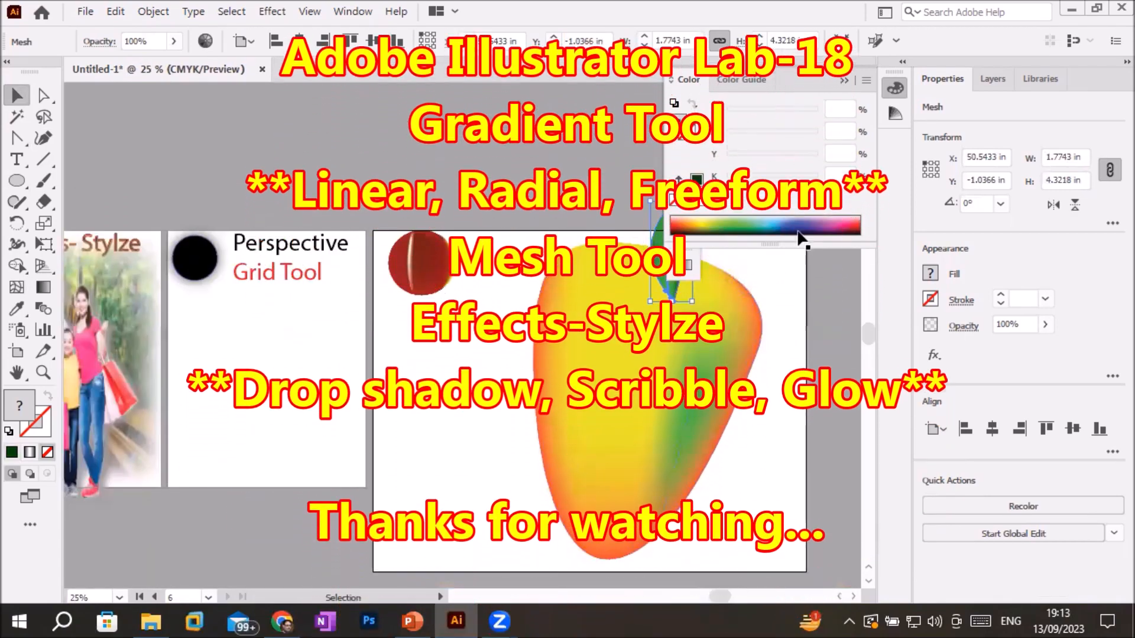
click(844, 80)
click(771, 429)
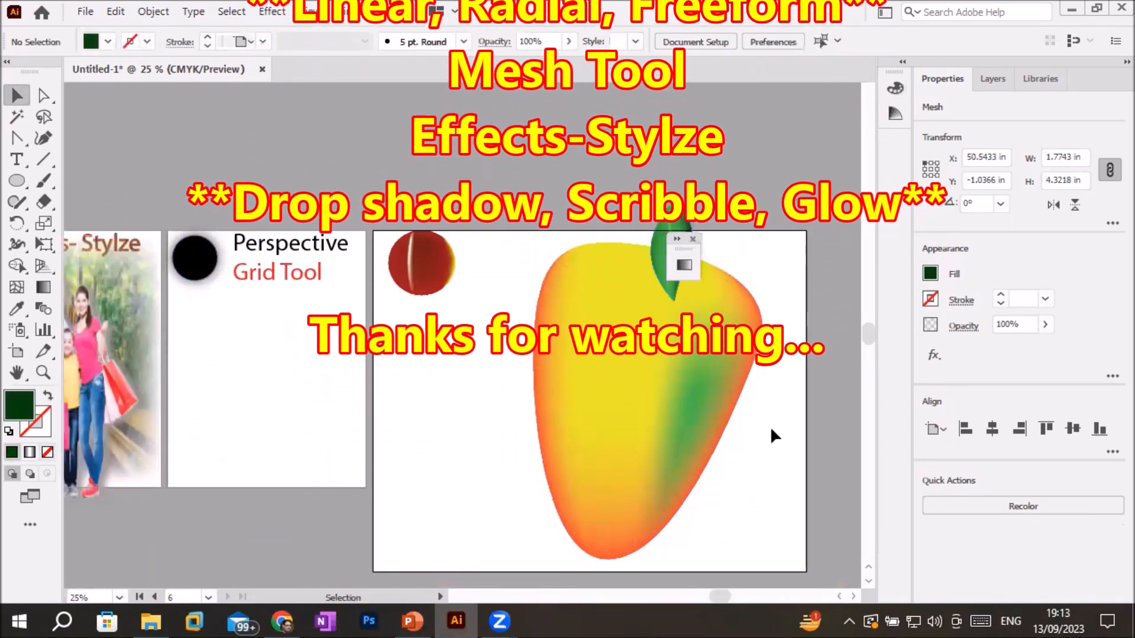
click(692, 239)
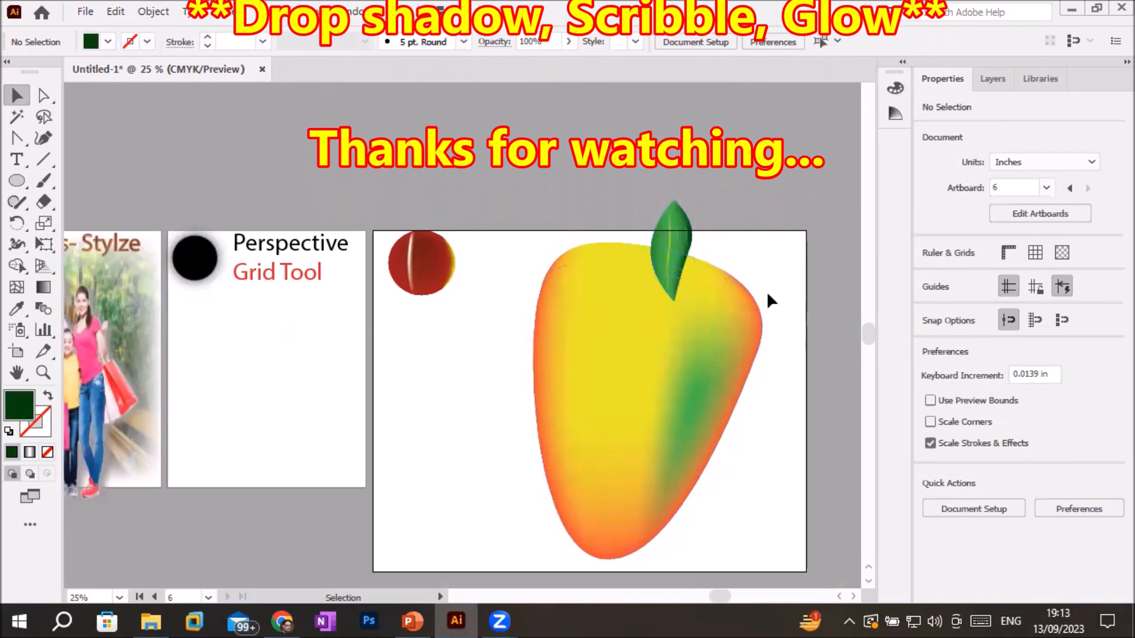